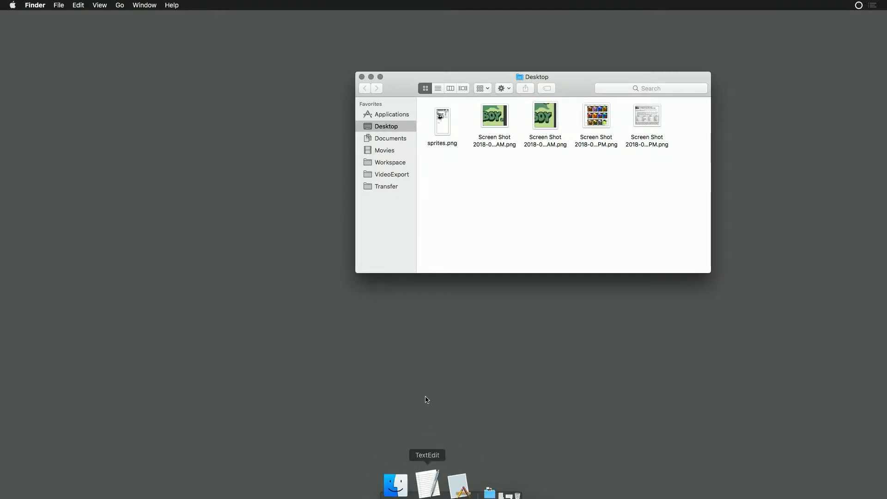
- Open a new terminal at the ArtPacks folder inside Documents > Projects
left_click(376, 138)
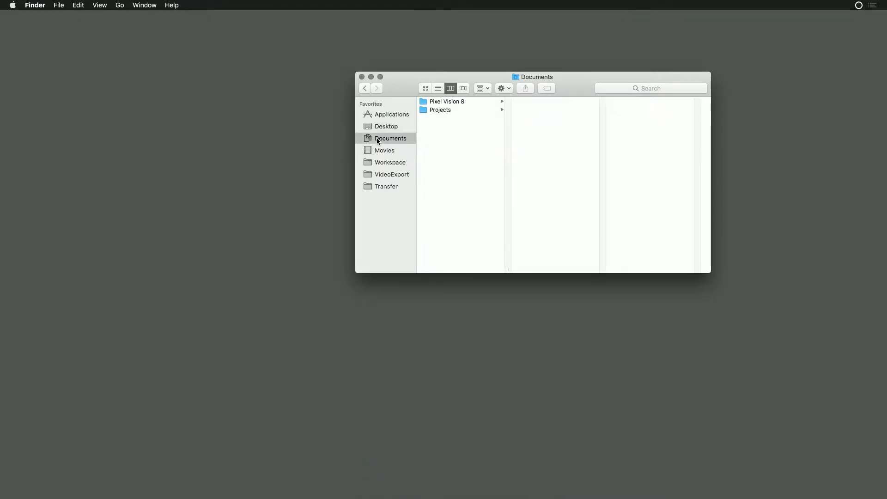
left_click(462, 109)
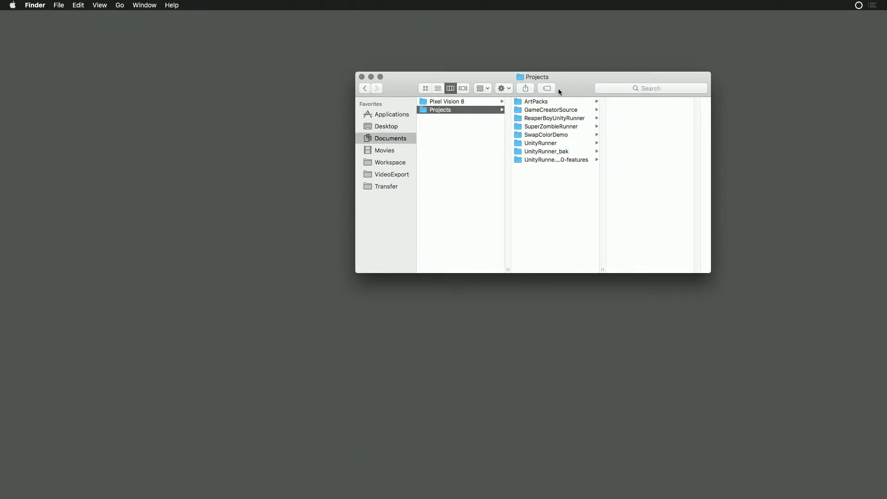
left_click(527, 102)
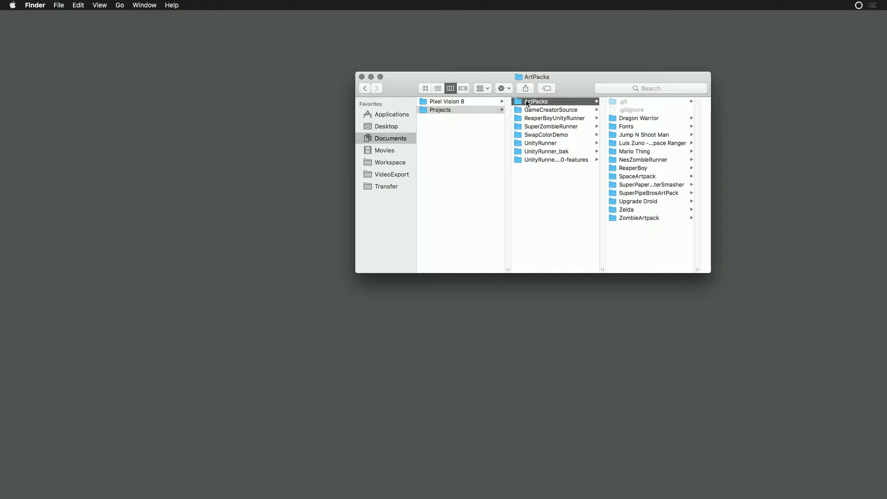
right_click(528, 102)
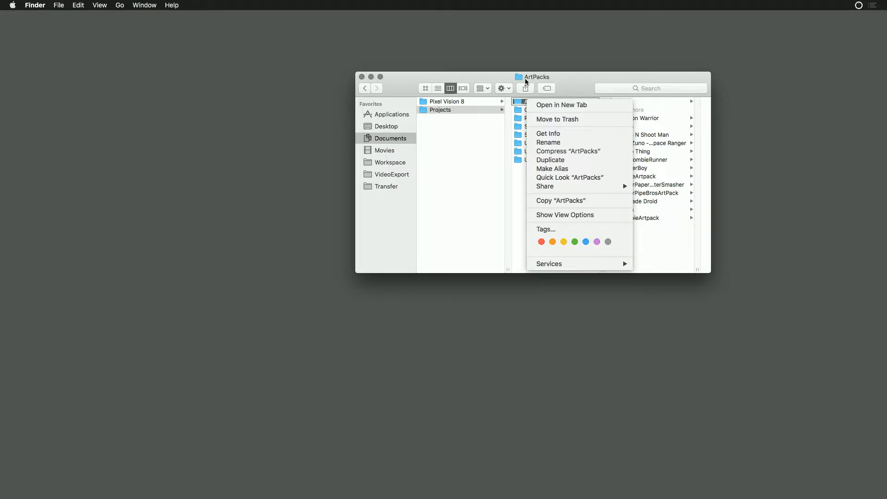
mouse_move(601, 266)
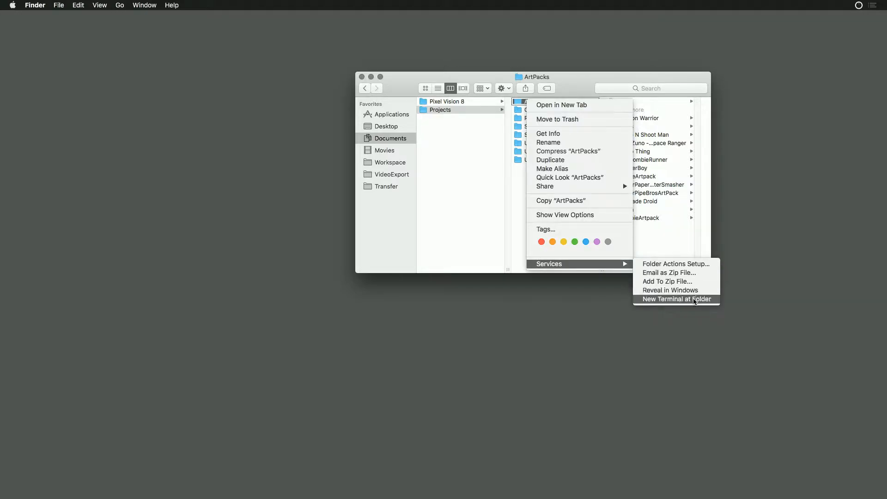
left_click(696, 299)
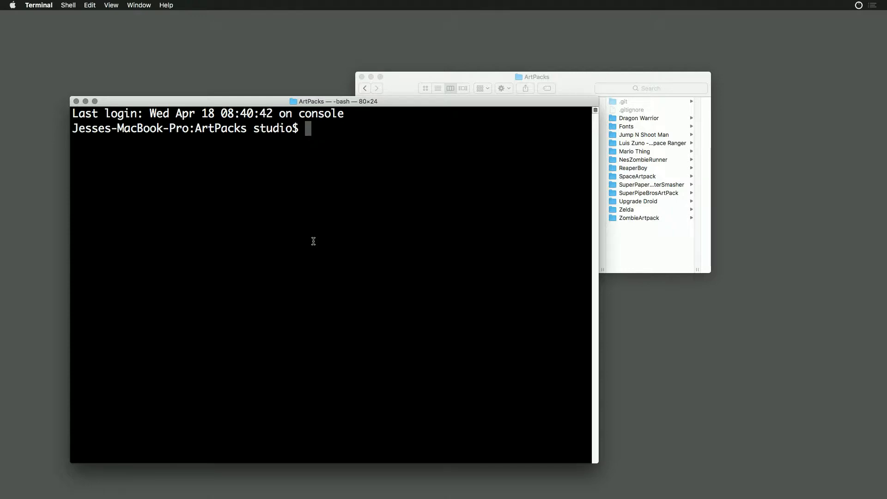
- Run git pull --all in the ArtPacks repository
type("git pull --all")
key("Return")
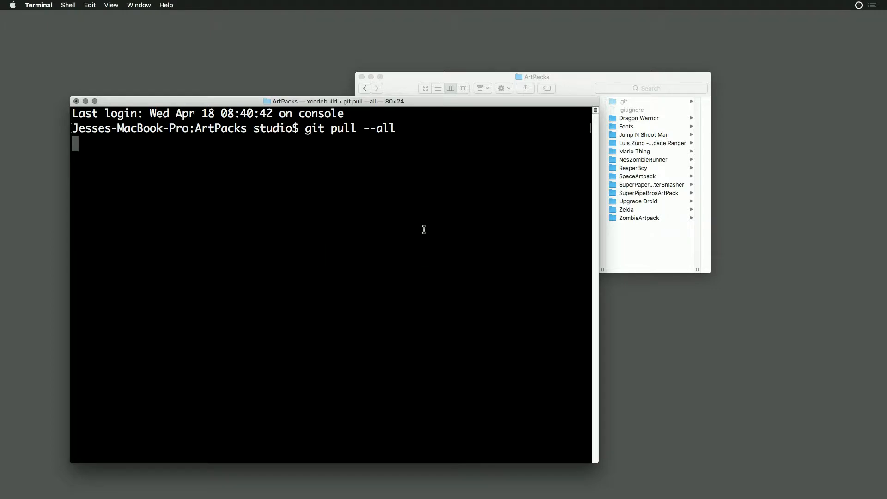
- Move the Finder window clear of the terminal output and quit Terminal
left_click_drag(565, 83, 597, 54)
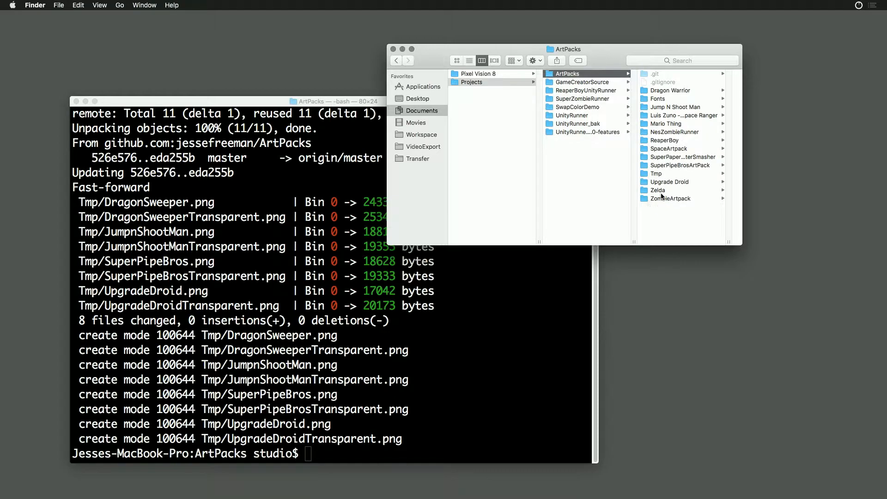
left_click(170, 107)
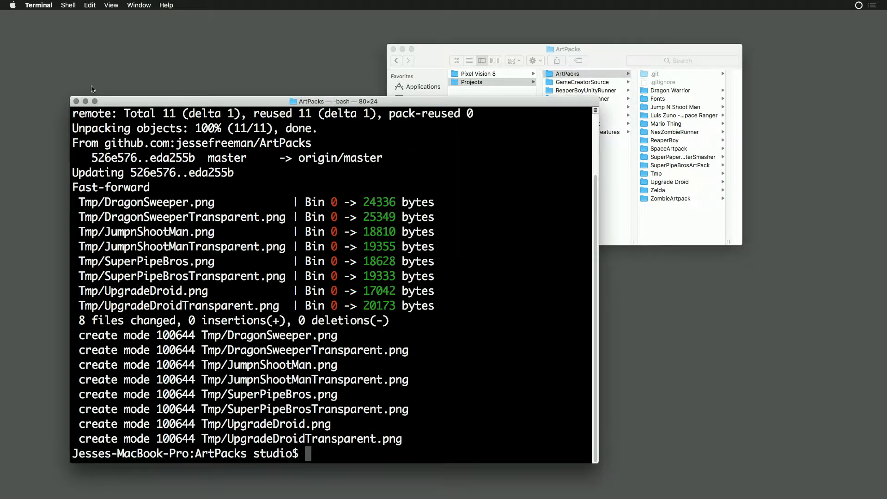
left_click(37, 5)
left_click(39, 103)
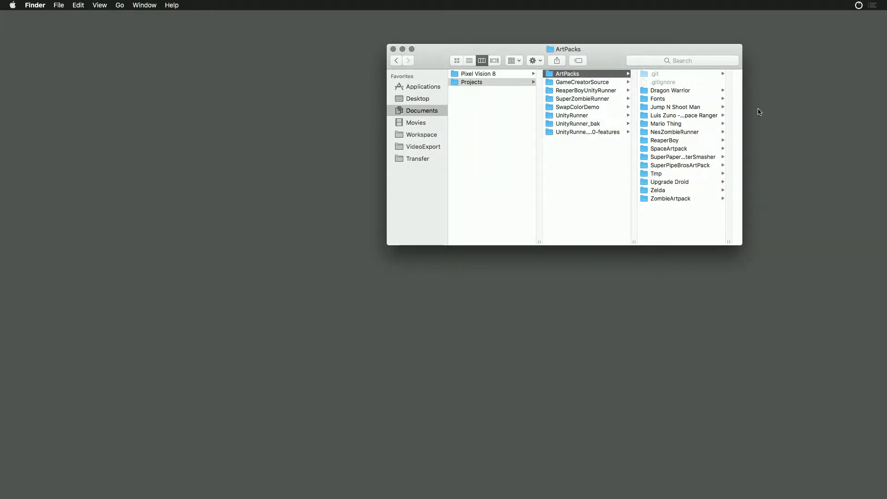
- Open the Tmp folder in ArtPacks and move the Finder window to the other side of the desktop
left_click_drag(667, 47, 685, 42)
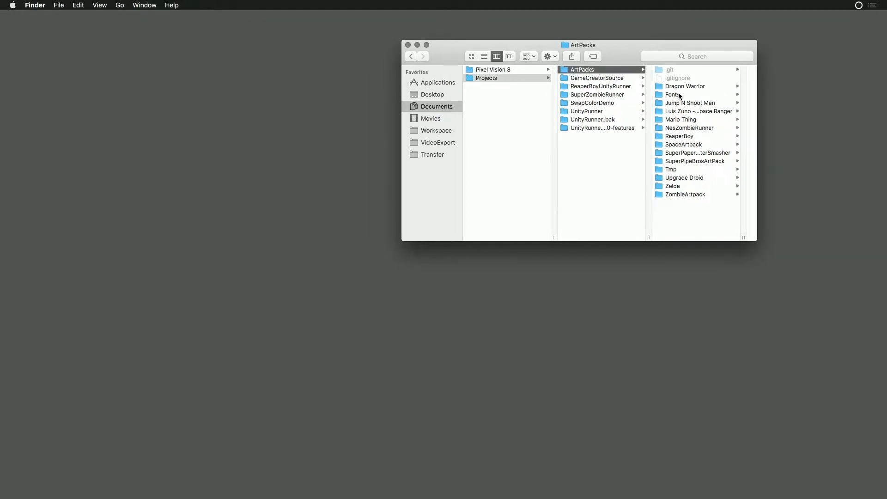
left_click(679, 171)
left_click_drag(670, 41, 337, 40)
- Preview the sprite sheets in the Tmp folder one by one, starting with DragonSweeper.png, and close the preview
left_click(349, 69)
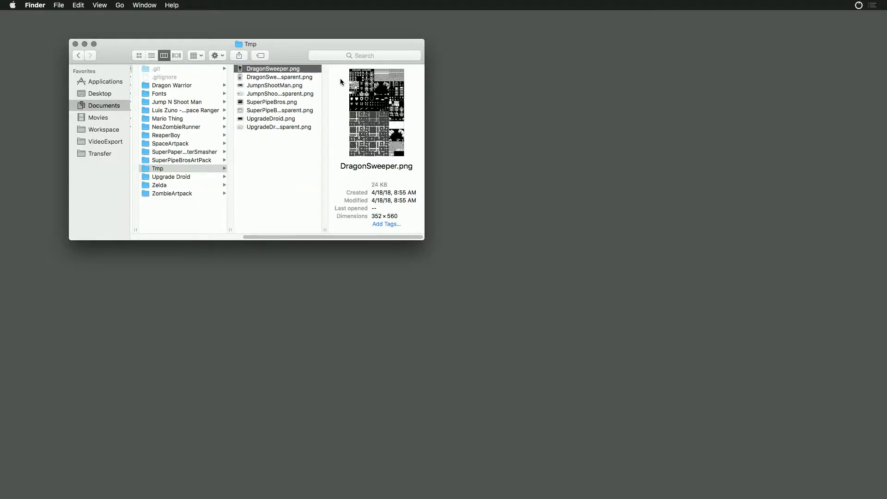
key("space")
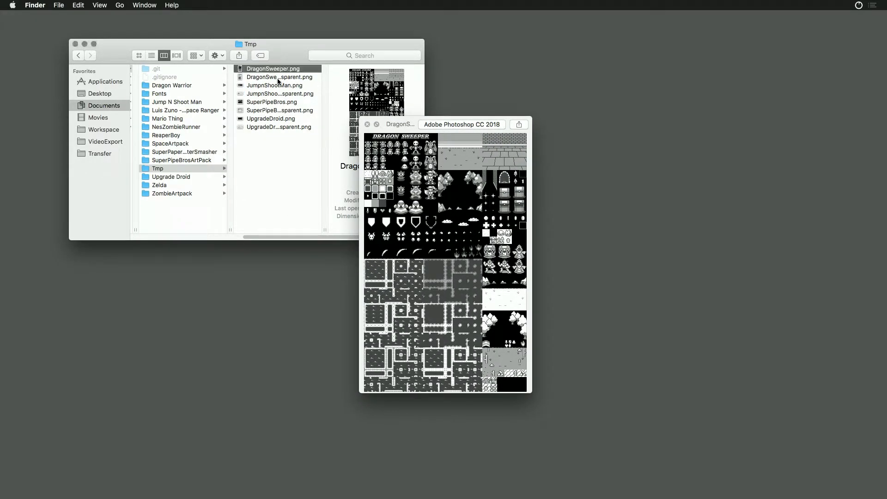
left_click(280, 78)
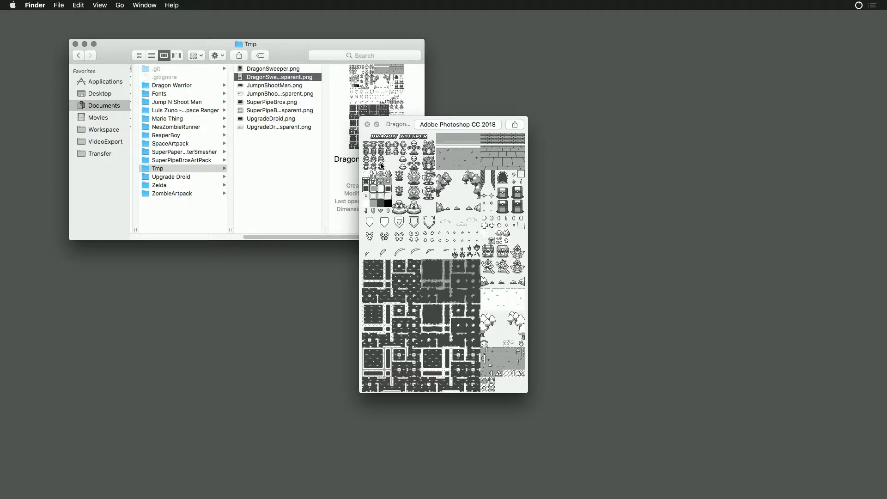
left_click(277, 86)
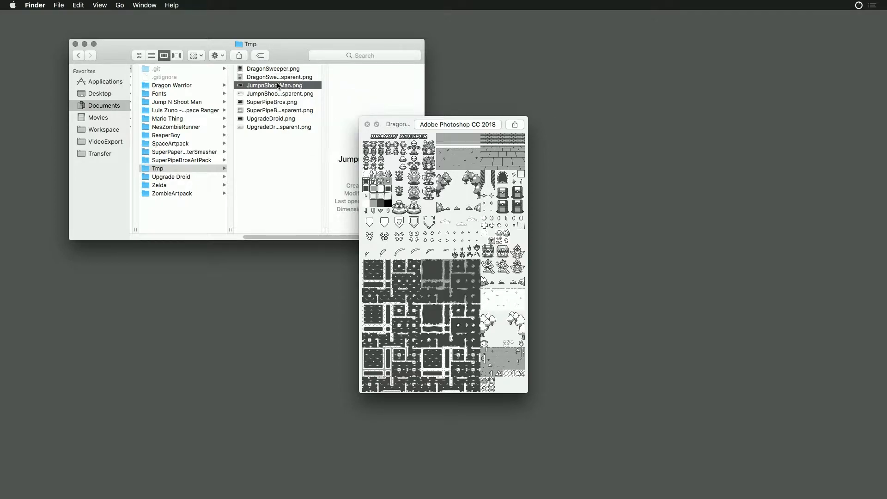
left_click(278, 94)
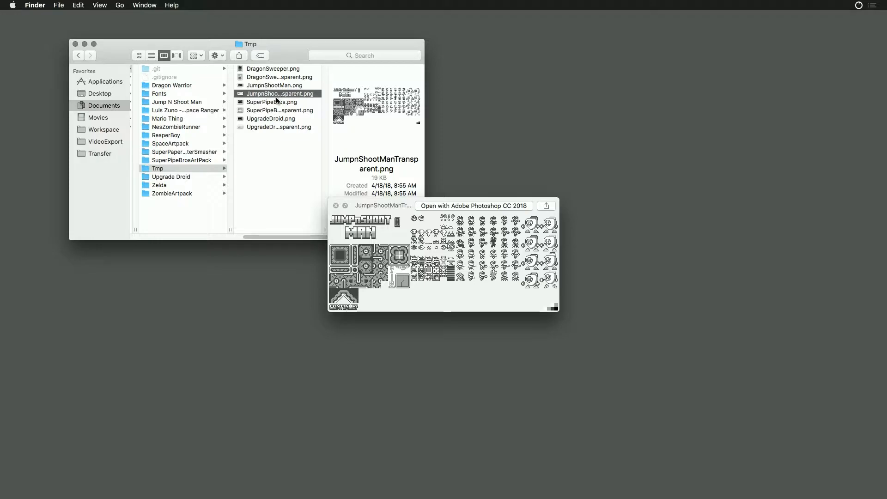
left_click(279, 103)
left_click(279, 111)
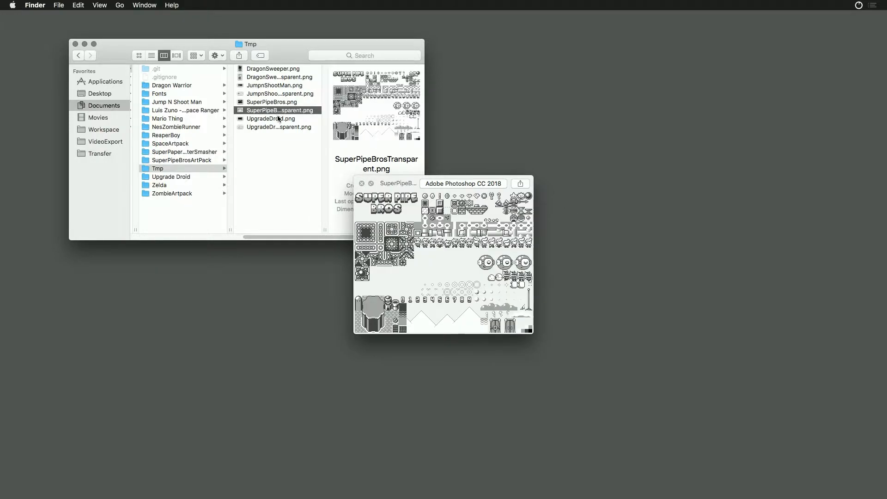
left_click(279, 119)
left_click(281, 134)
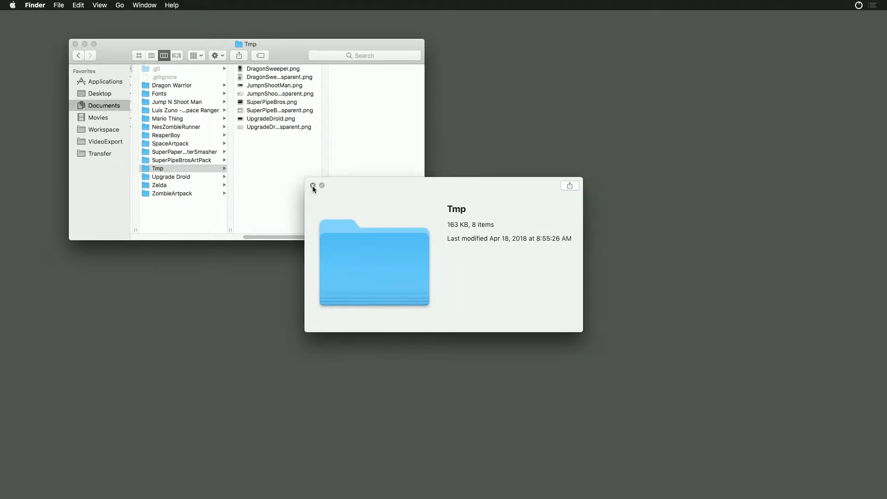
left_click(313, 185)
- Launch Adobe Photoshop CC 2018 through a system search for "pho"
key("super+space")
type("ph")
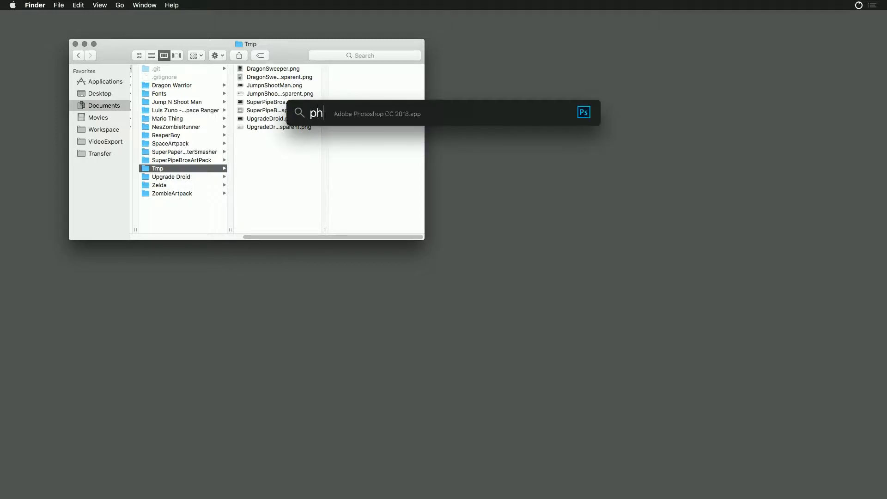
type("o")
key("Return")
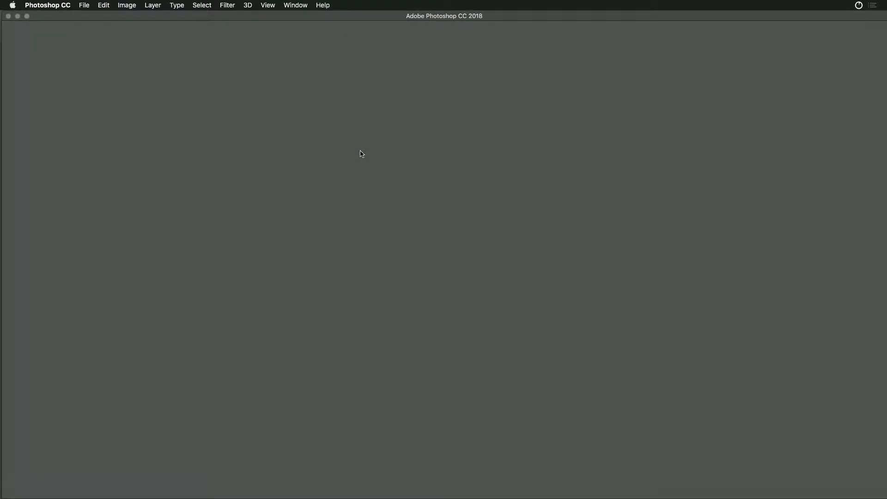
- Switch back to Finder, open a second Finder window and place it beside the Tmp file list
key("super+Tab")
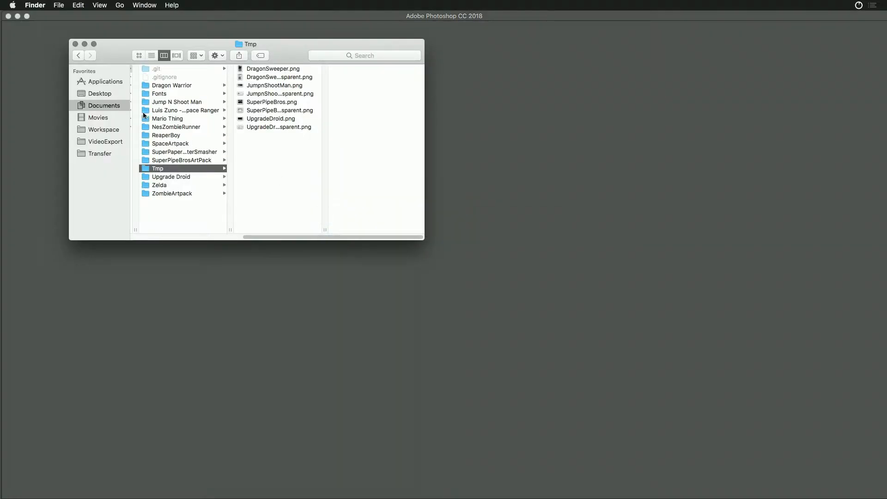
key("super+n")
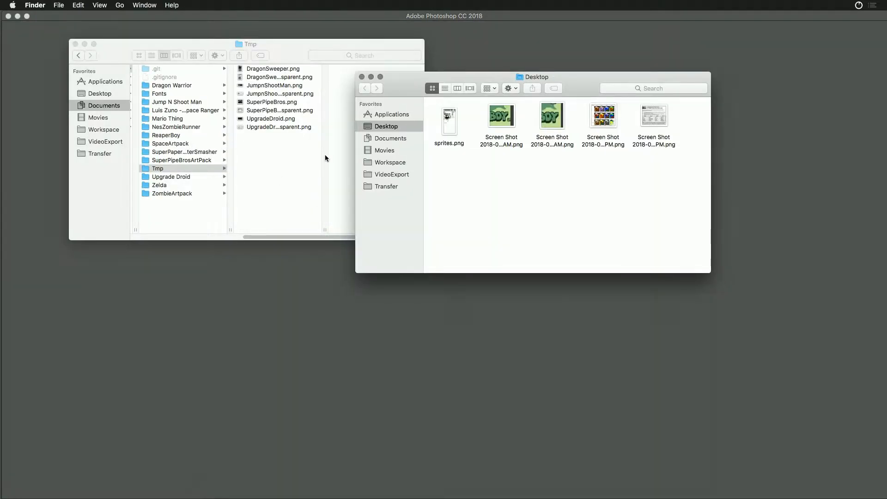
left_click_drag(416, 73, 388, 119)
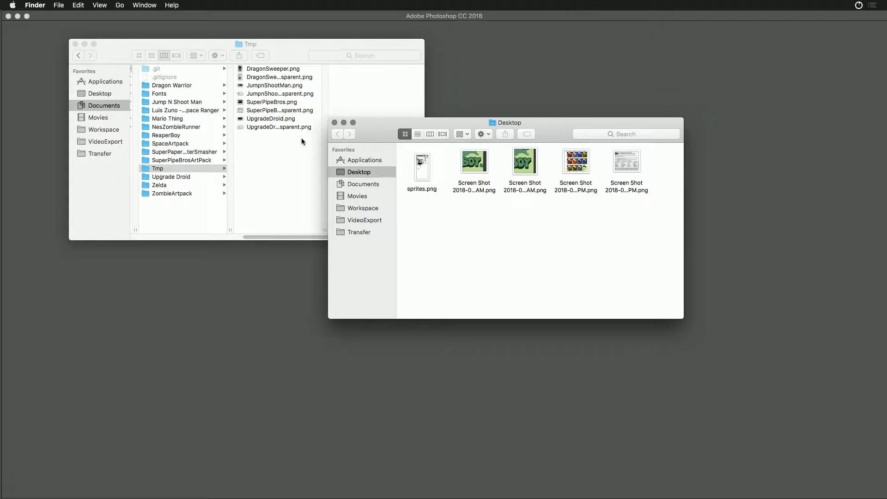
- Preview UpgradeDroid.png, SuperPipeBros.png, JumpnShootMan.png and DragonSweeper.png in turn, closing each preview
left_click(261, 119)
key("space")
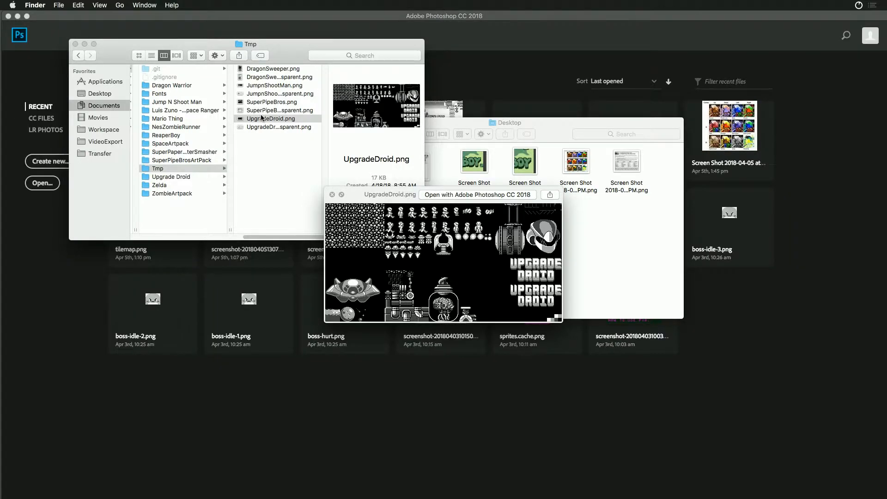
key("space")
left_click(255, 106)
key("space")
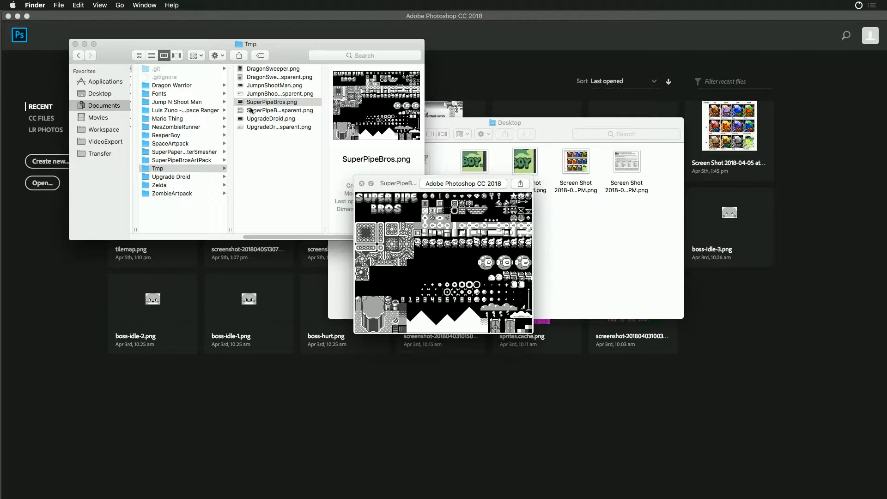
key("space")
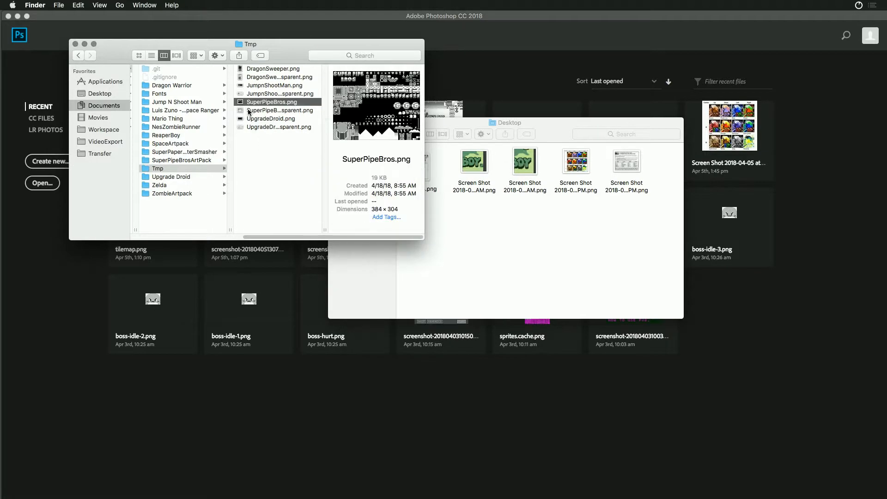
left_click(261, 85)
key("space")
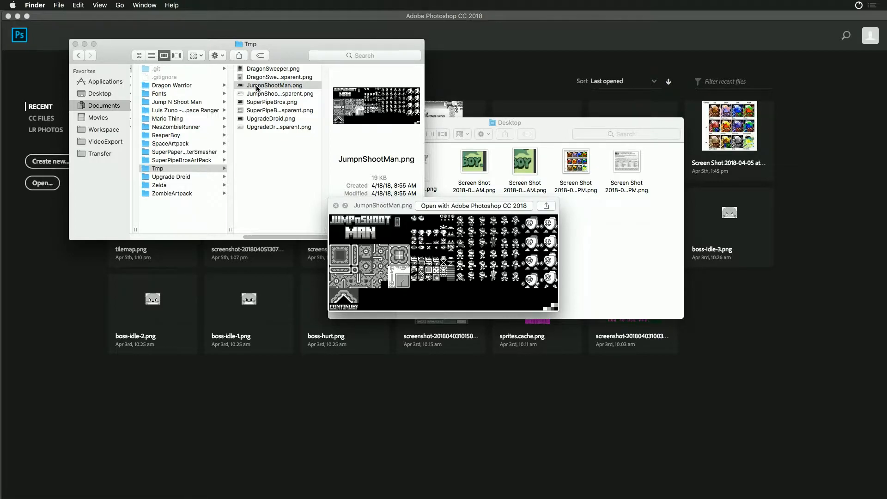
key("space")
left_click(258, 70)
key("space")
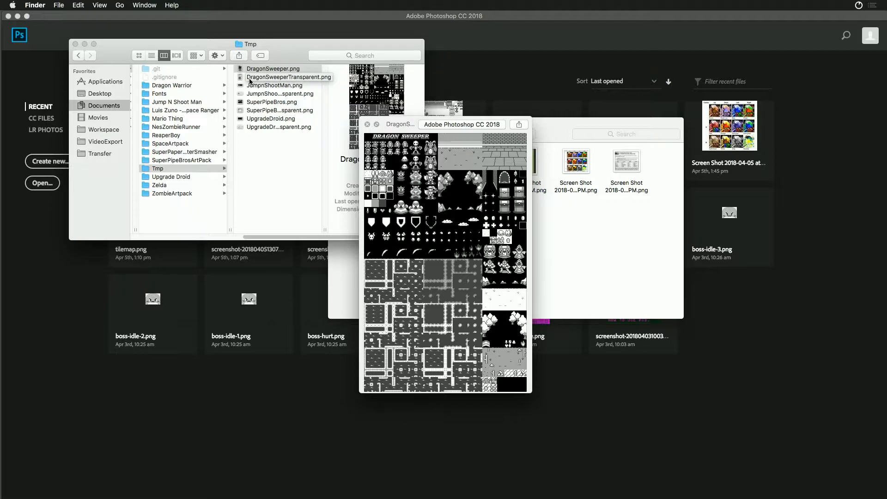
key("space")
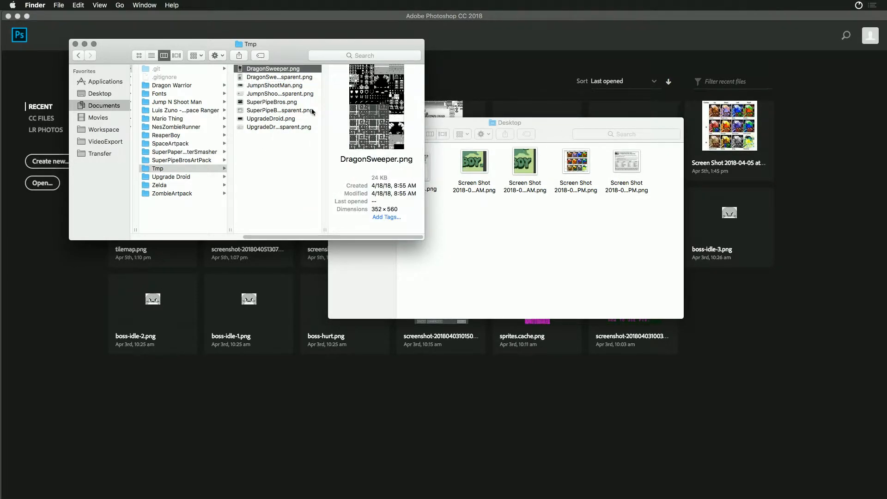
- In the second Finder window, open the Upgrade Droid folder under Documents > Projects > ArtPacks and move the window below the first
left_click(465, 122)
left_click(359, 187)
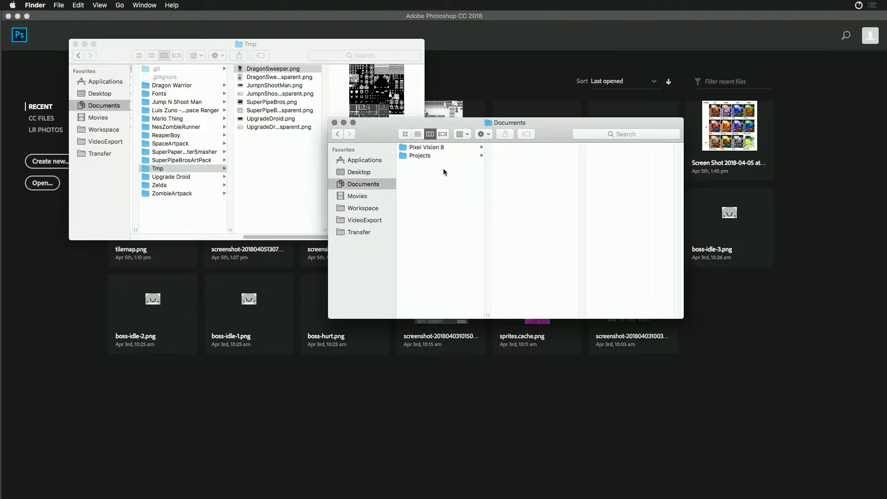
left_click(433, 156)
left_click(554, 148)
left_click_drag(611, 130, 483, 180)
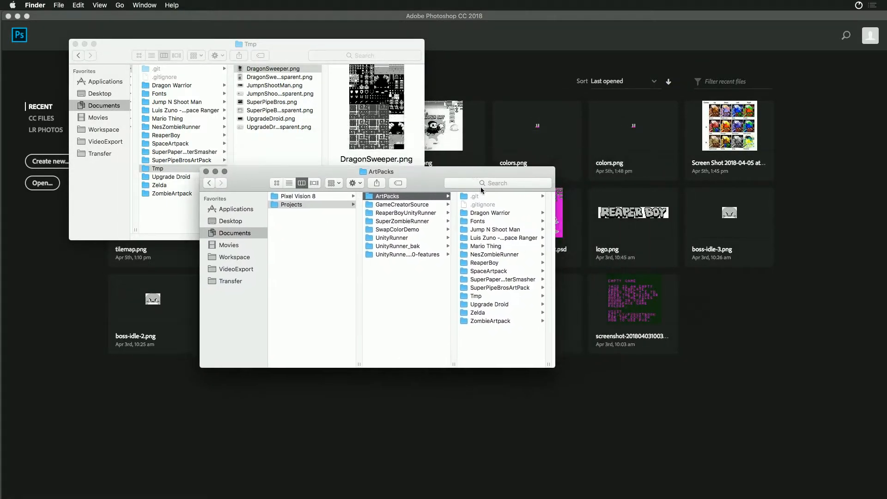
left_click(486, 305)
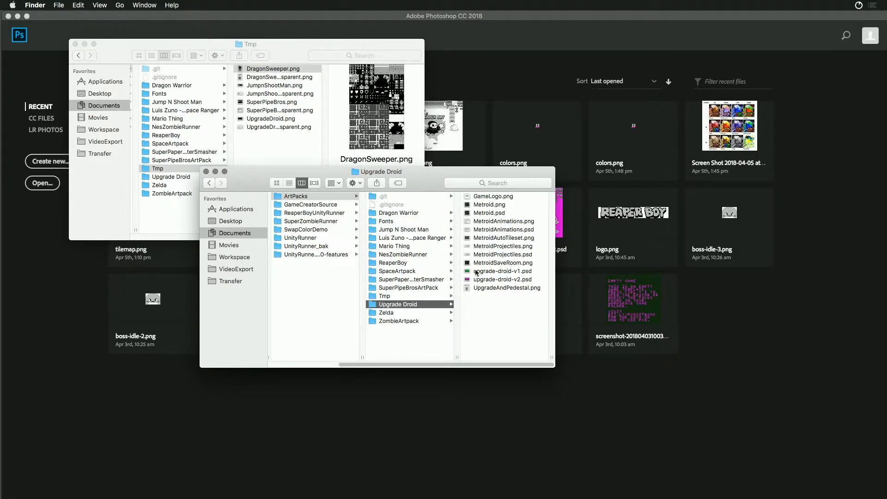
- Look through the thumbnails of the Metroid and upgrade-droid files in the Upgrade Droid folder
left_click(492, 213)
left_click(395, 204)
left_click(396, 221)
left_click(397, 230)
left_click(397, 238)
left_click(395, 255)
left_click(396, 263)
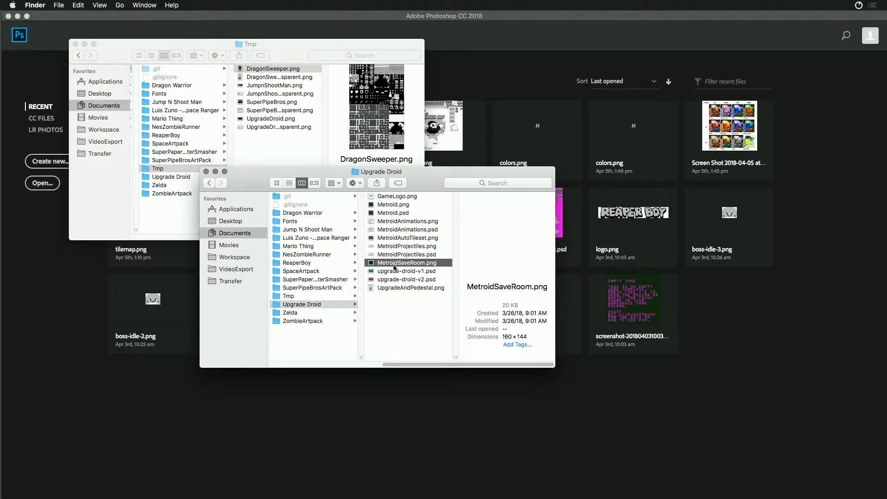
left_click(395, 271)
left_click(394, 280)
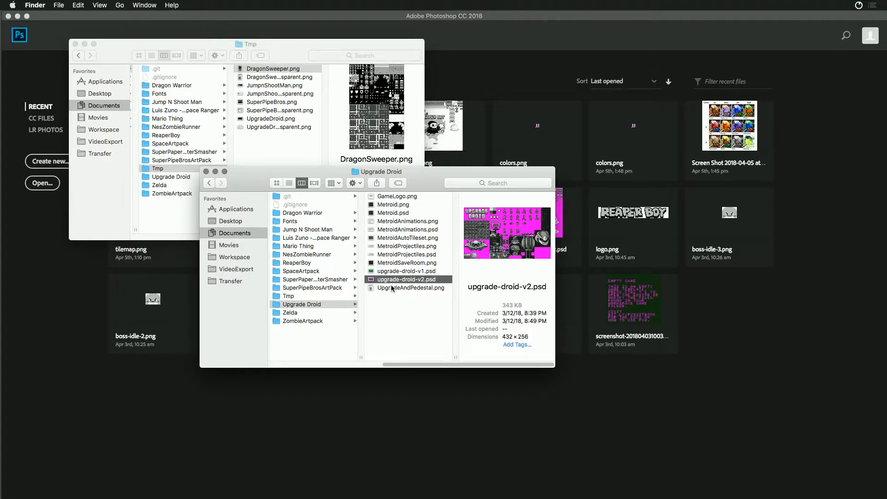
- Compare the two upgrade-droid PSD thumbnails and open upgrade-droid-v2.psd in Photoshop
left_click(393, 271)
left_click(392, 281)
double_click(372, 280)
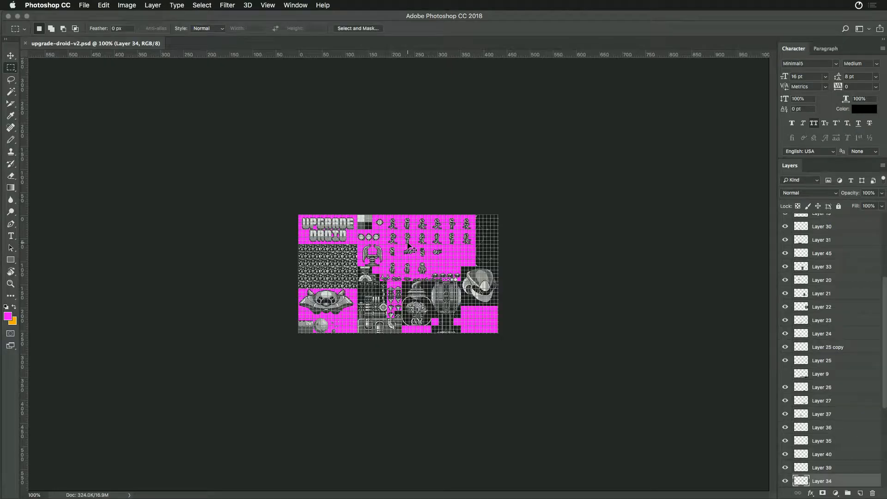
- Close upgrade-droid-v2.psd and open UpgradeDroid.png from the Tmp folder in Photoshop
key("super+w")
key("super+Tab")
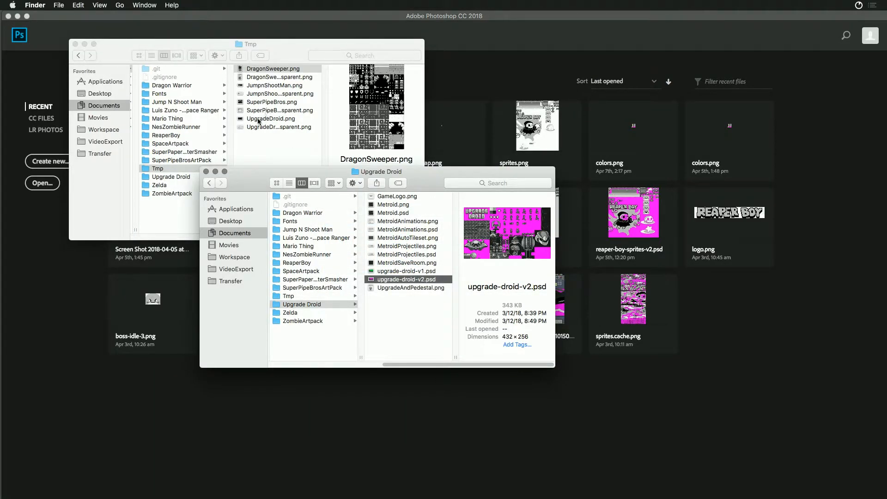
left_click(258, 121)
left_click(241, 120)
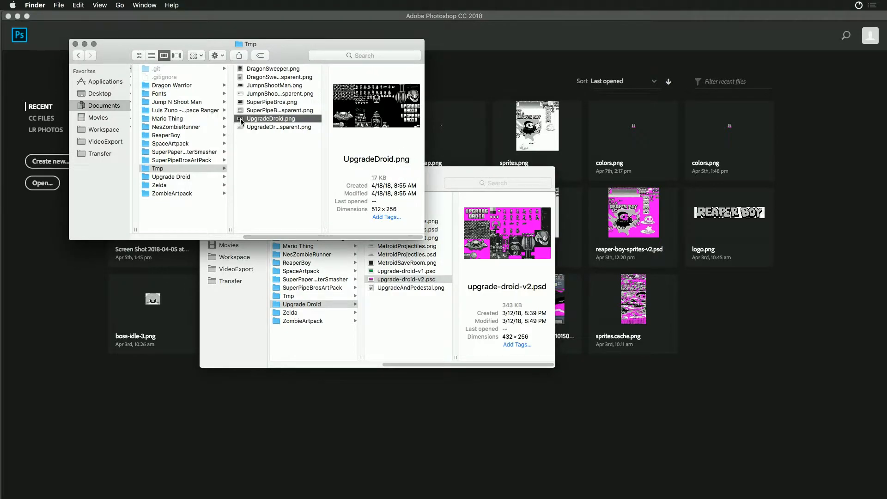
double_click(241, 121)
- Save the sprite sheet as upgrade-droid-v3.psd in the Upgrade Droid folder under ArtPacks
left_click(37, 5)
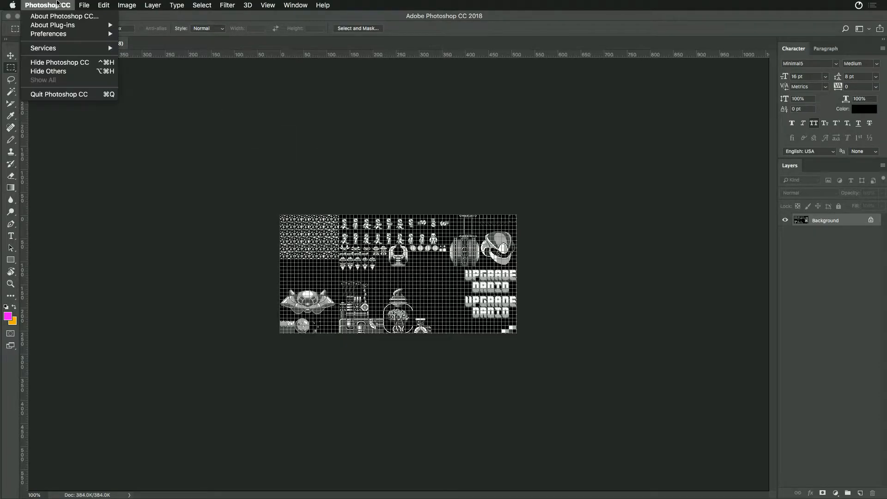
left_click(139, 101)
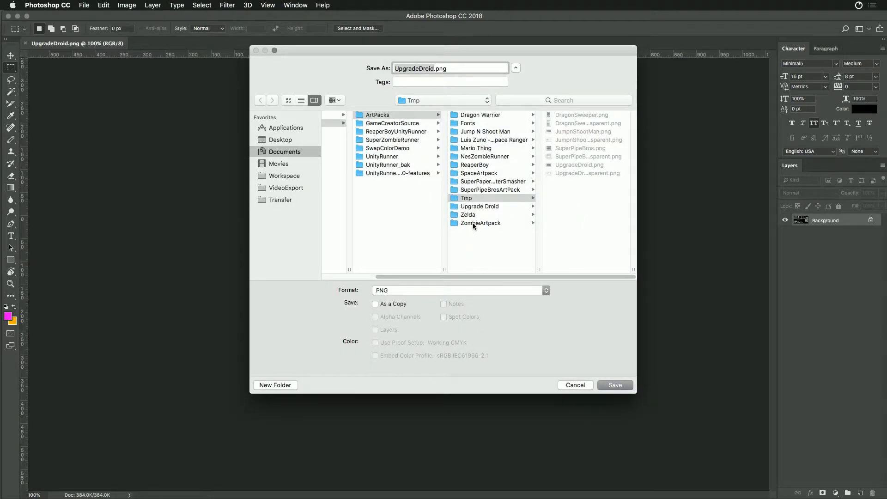
left_click(475, 209)
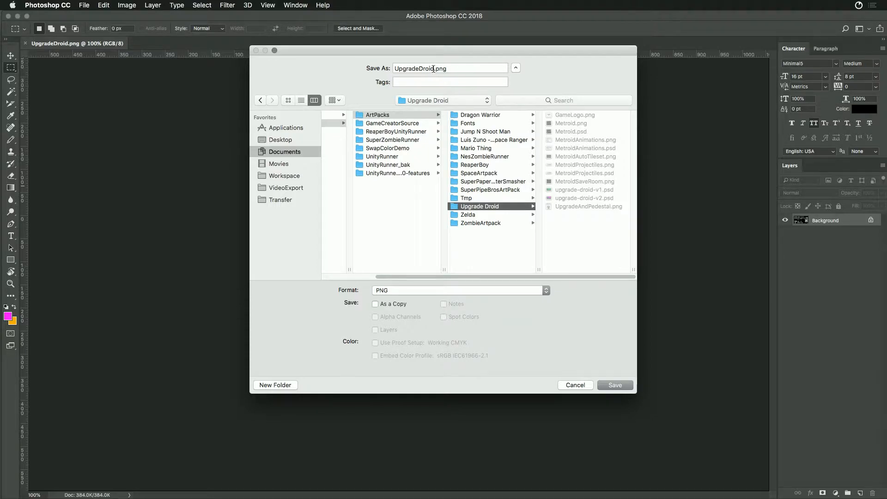
left_click(567, 199)
left_click(442, 69)
key("BackSpace")
type("3")
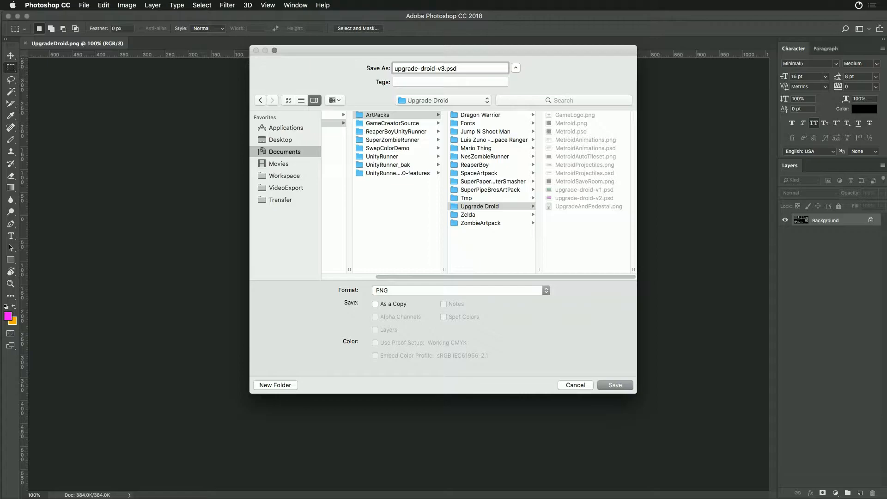
key("Return")
left_click(509, 226)
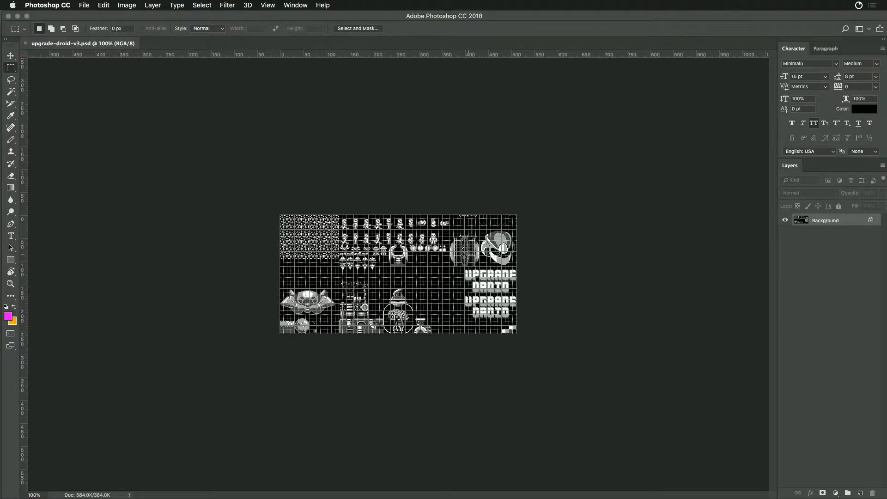
- Open UpgradeDroidTransparent.png from the Tmp folder and copy its entire artwork into upgrade-droid-v3.psd as a new layer
key("super+Tab")
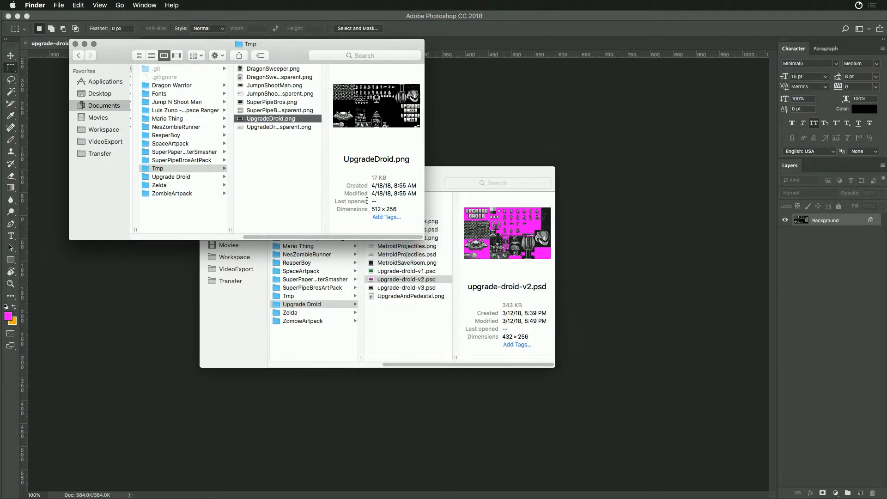
left_click(237, 127)
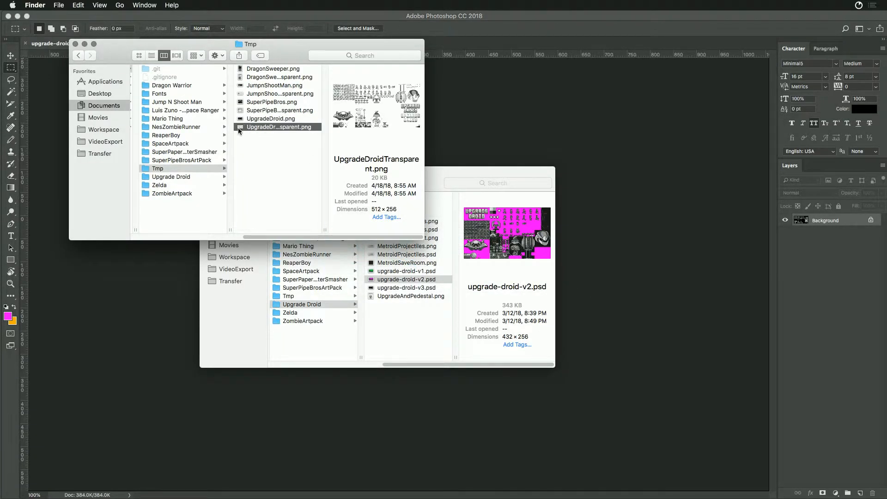
key("super+Tab")
key("super+a")
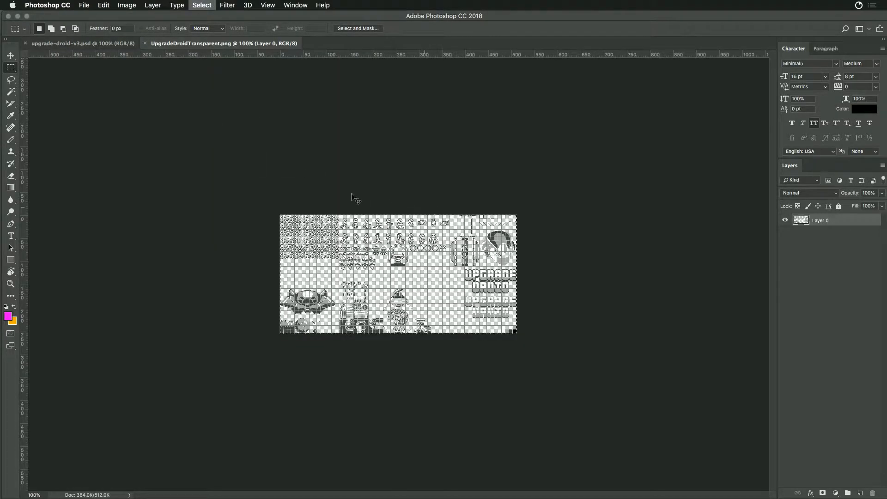
left_click(115, 44)
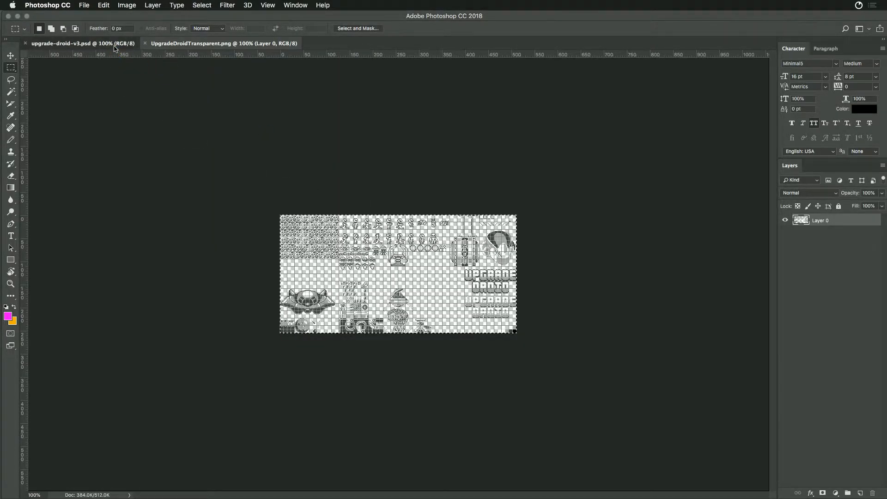
left_click_drag(114, 47, 204, 46)
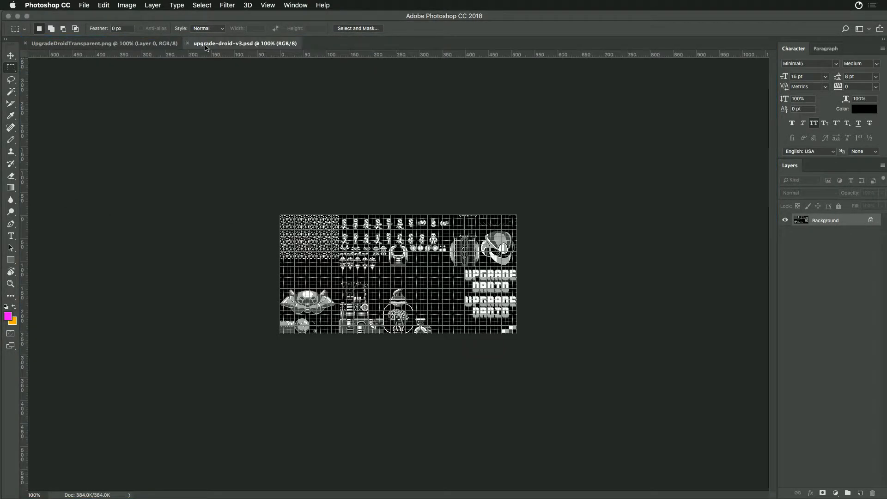
key("super+v")
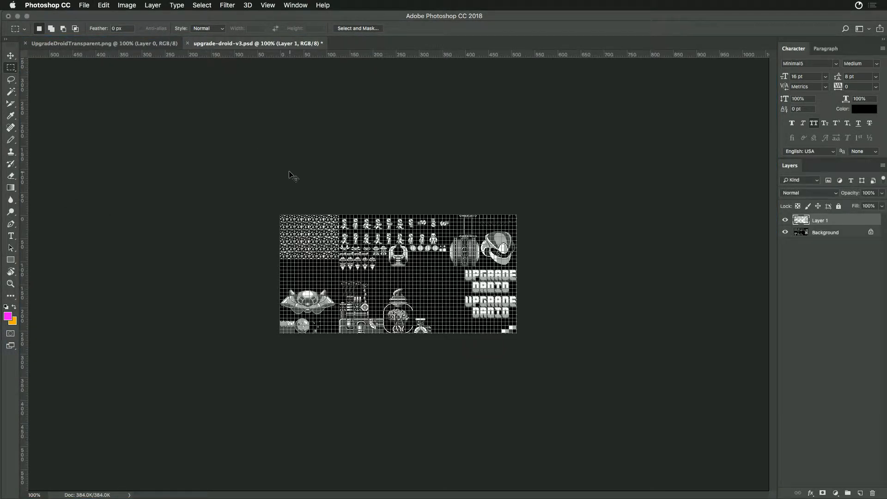
- Check the pasted sprites without the Background layer, then unlock that layer and fill it with the magenta foreground colour
left_click(786, 232)
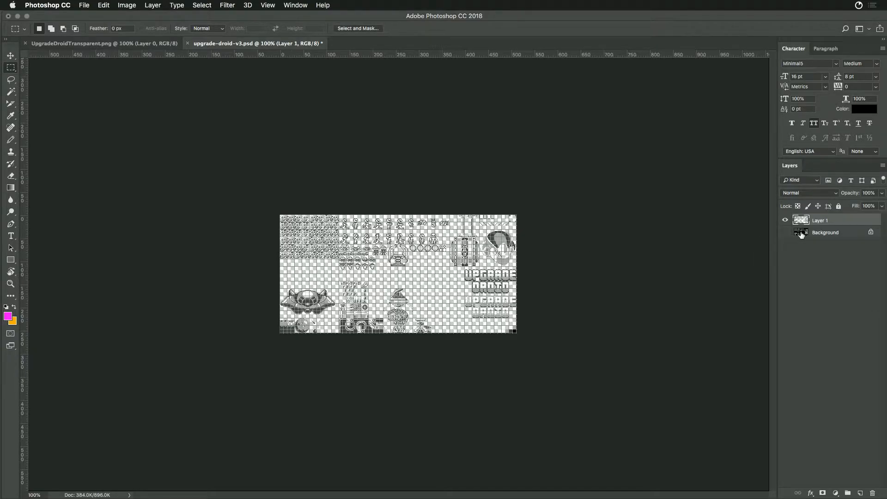
left_click(807, 234)
left_click(785, 232)
left_click(871, 232)
key("alt+BackSpace")
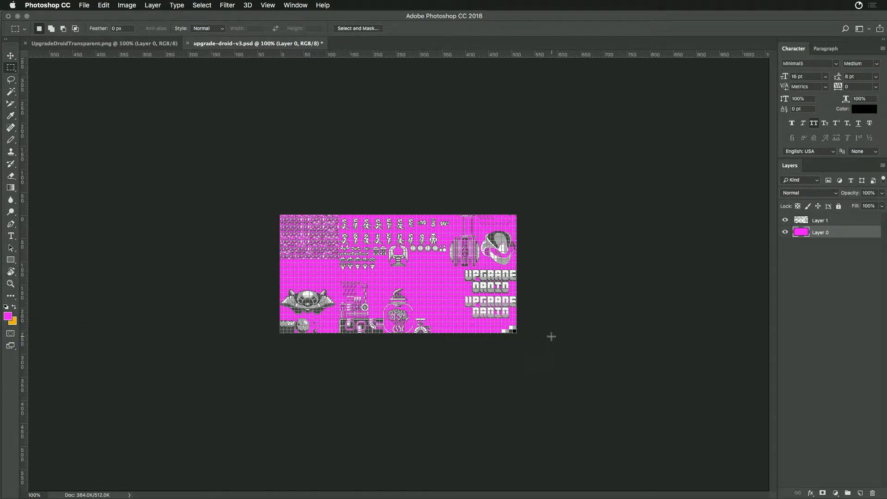
- Rename the magenta layer as Mask, lock it and add a new empty layer above it
double_click(819, 233)
type("Mask")
key("Return")
left_click(838, 207)
left_click(861, 493)
- Close UpgradeDroidTransparent.png, keeping upgrade-droid-v3.psd open
left_click(161, 46)
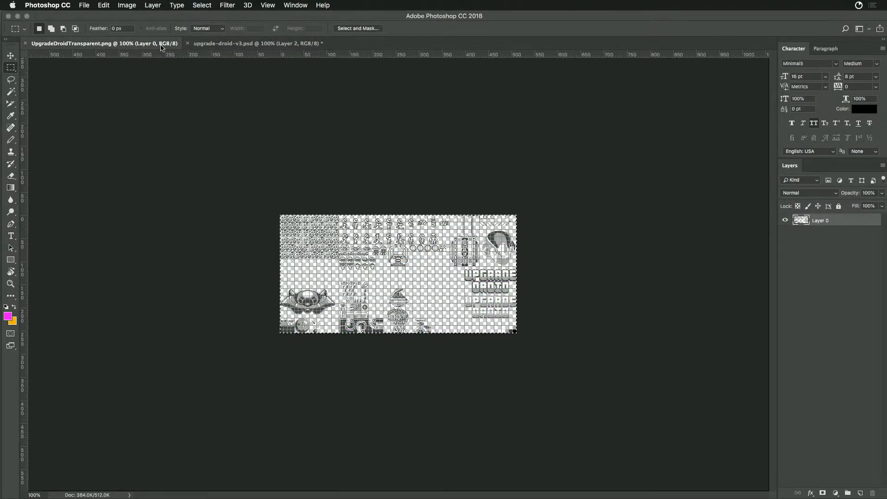
left_click(231, 43)
left_click(129, 46)
key("super+w")
- Reopen UpgradeDroid.png from the Tmp folder and sample its black background as the foreground colour, checking it in the Color Picker
key("super+Tab")
double_click(250, 118)
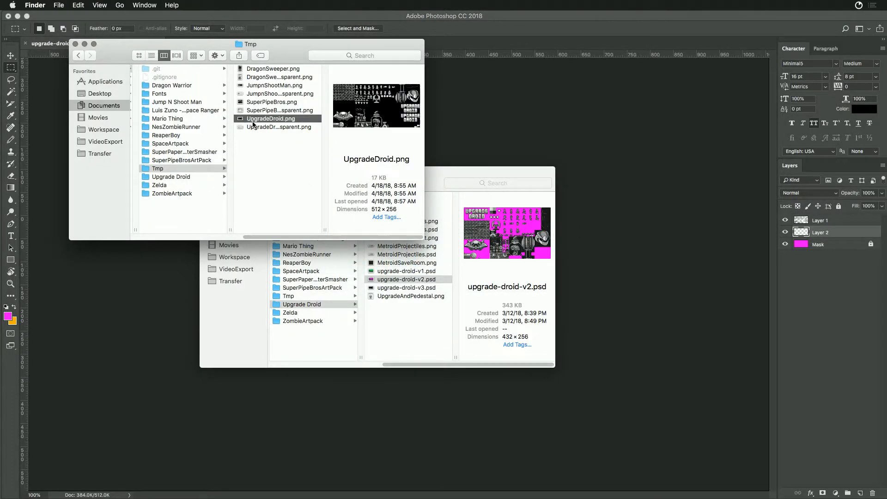
key("i")
left_click(446, 273)
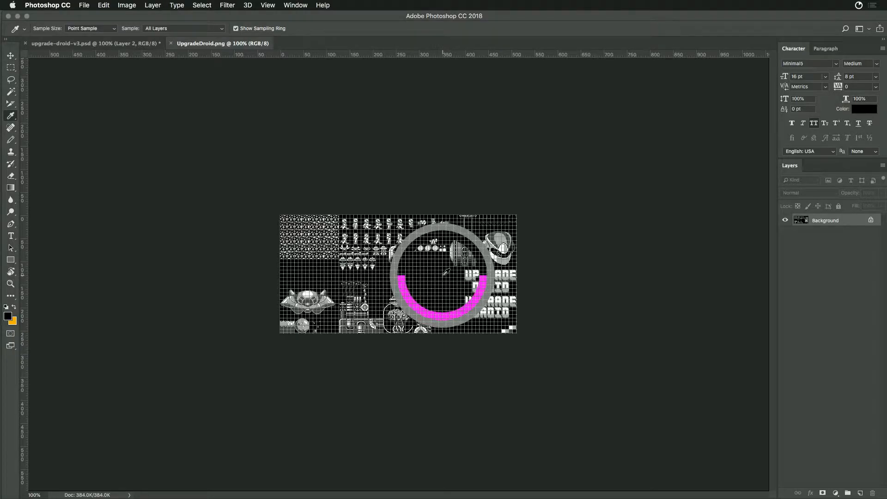
left_click(7, 316)
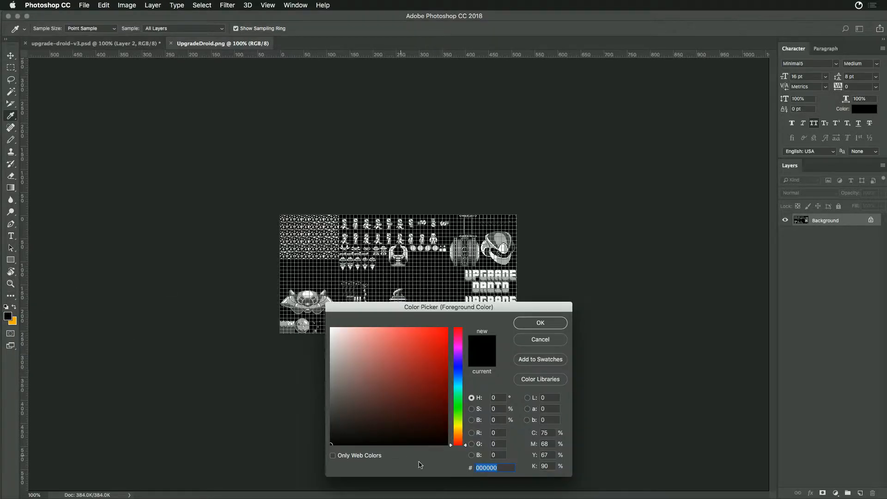
left_click(530, 323)
- In upgrade-droid-v3.psd, rename the empty layer above Mask as Background Color and fill it with black
left_click(143, 44)
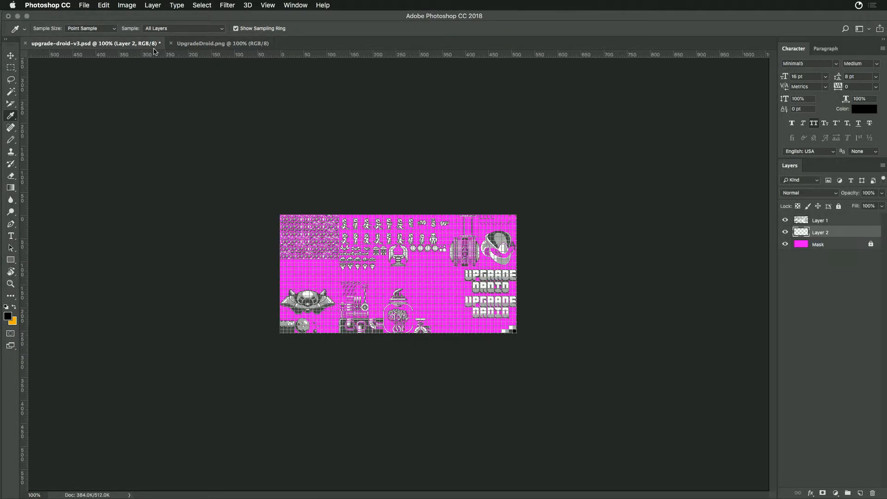
double_click(821, 233)
type("Background Color")
key("Return")
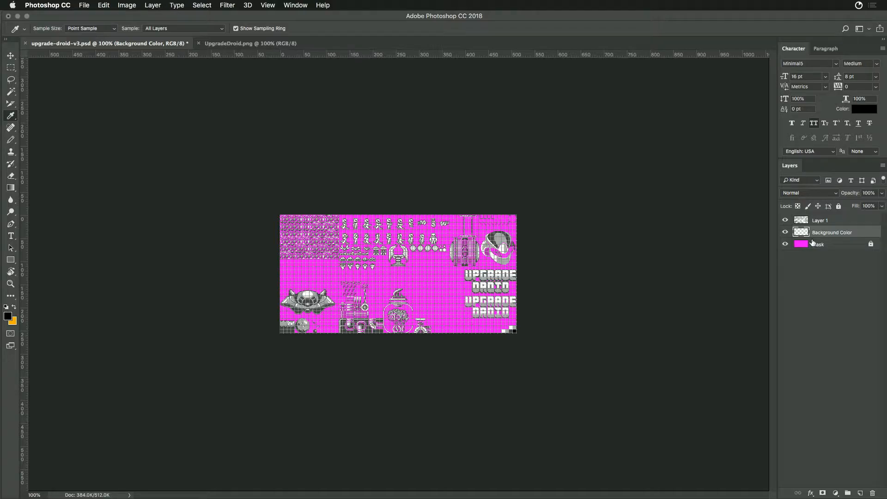
key("super+BackSpace")
key("alt+BackSpace")
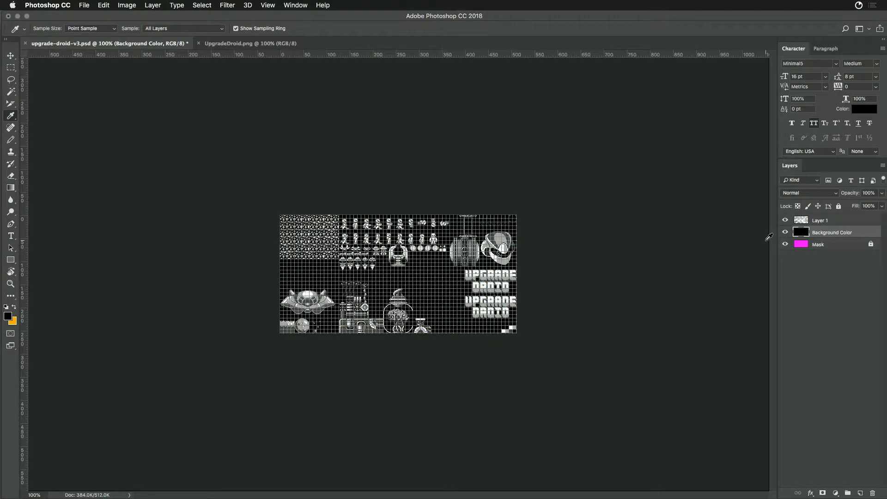
- Rename the top layer holding the pasted artwork as Sprites
left_click(809, 222)
double_click(819, 221)
type("Sp")
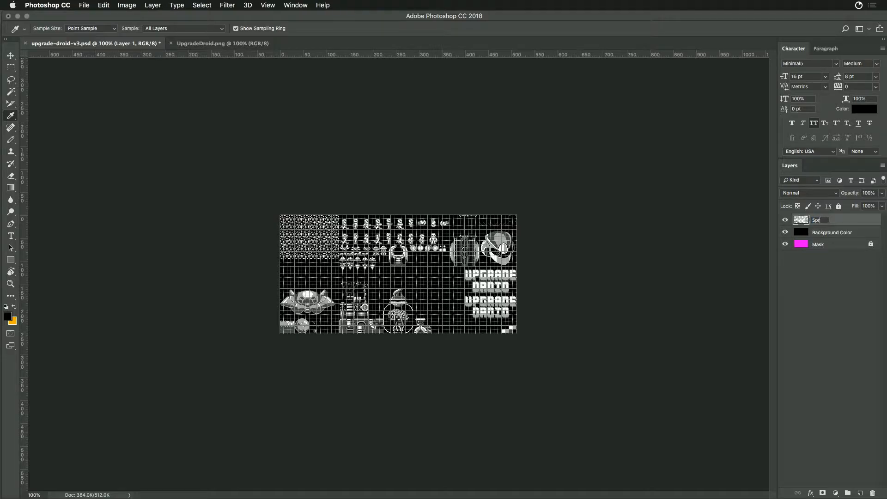
type("rites")
key("Return")
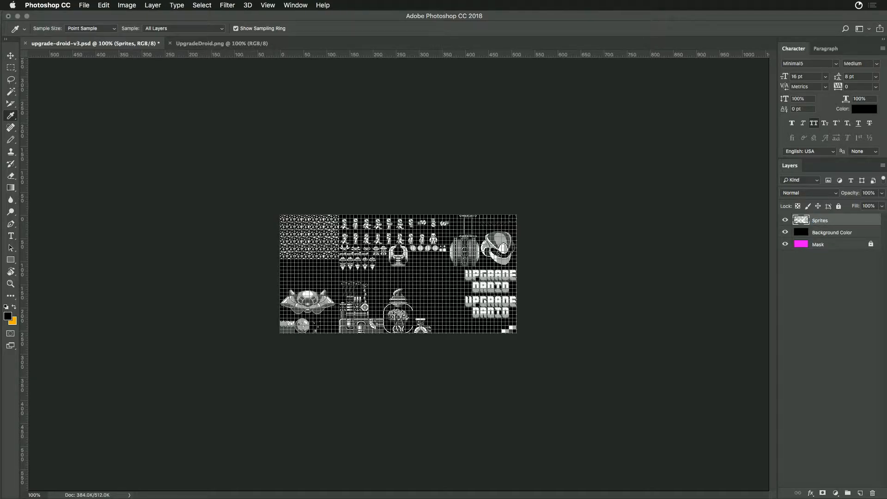
- Enlarge the sprite sheet to 200% and toggle the grid to examine how the sprites sit on it
key("super+apostrophe")
key("super+equal")
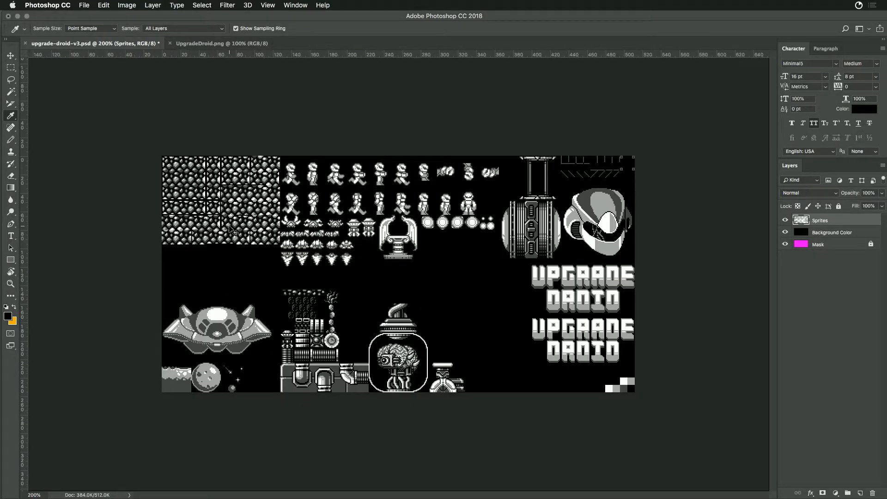
key("super+apostrophe")
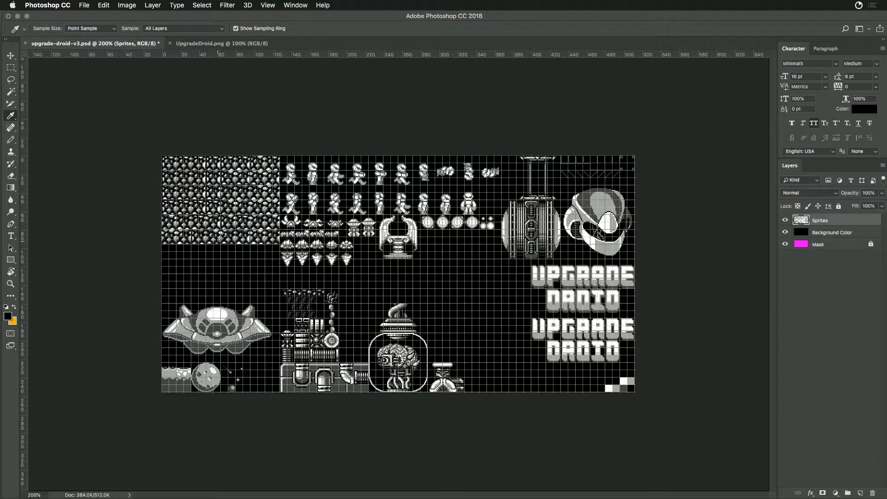
key("super+apostrophe")
key("super+apostrophe")
key("super+apostrophe")
key("super+apostrophe")
- Open upgrade-droid-v2.psd from the Upgrade Droid folder alongside the other sprite sheets in Photoshop
key("super+Tab")
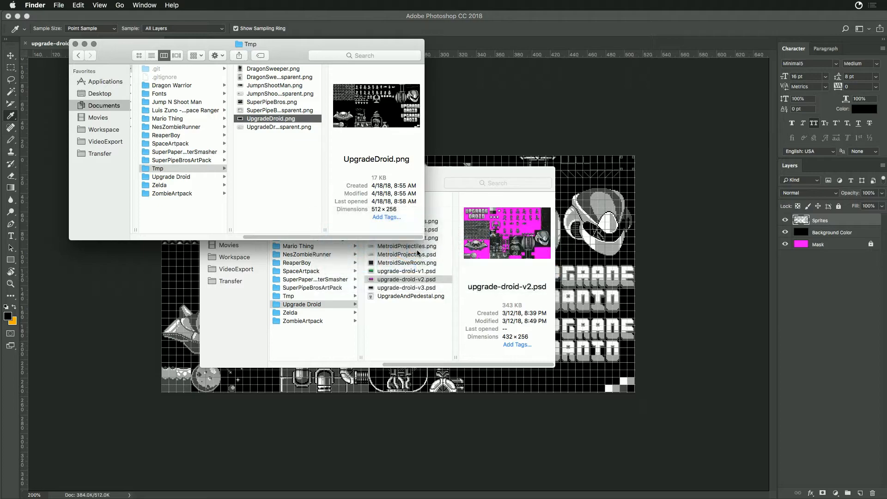
left_click(456, 179)
left_click(496, 380)
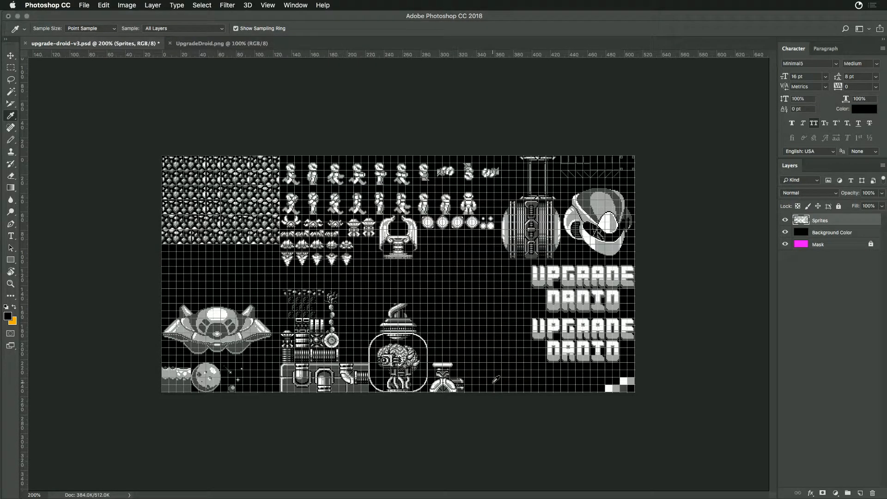
key("super+Tab")
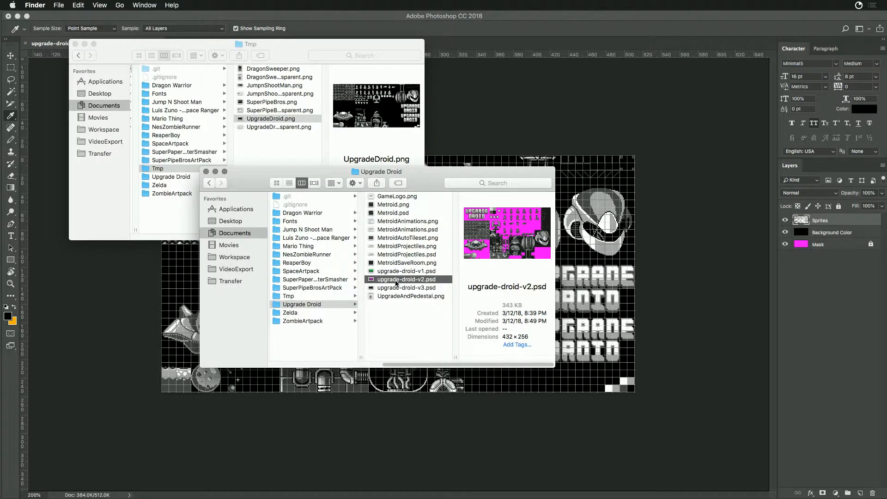
double_click(371, 280)
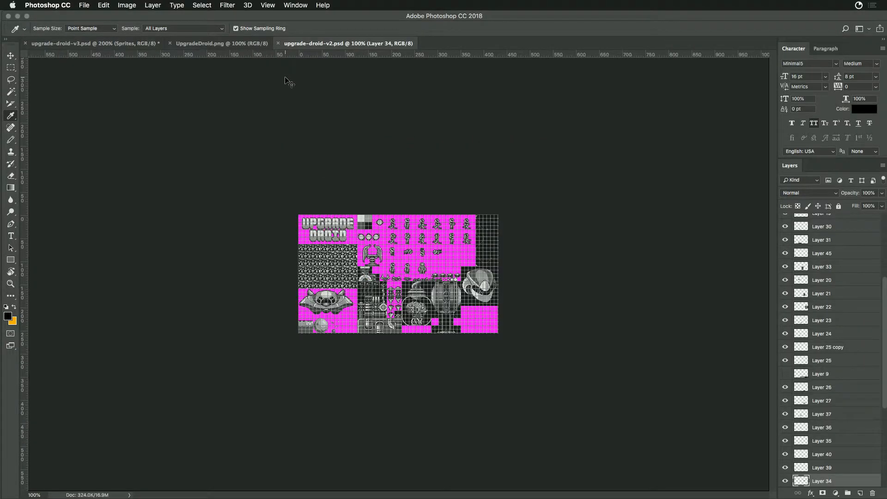
- Compare the sprite layout of UpgradeDroid.png with that of upgrade-droid-v2.psd, viewing the latter at 200%
left_click(243, 44)
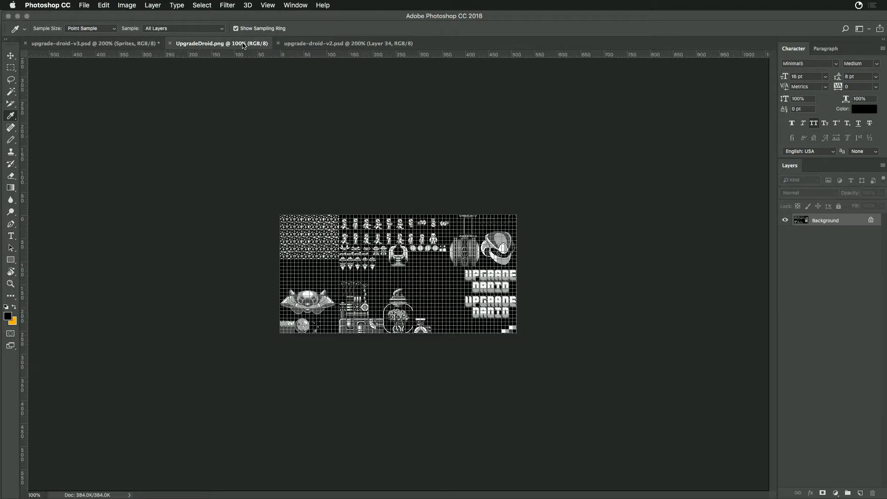
left_click(319, 43)
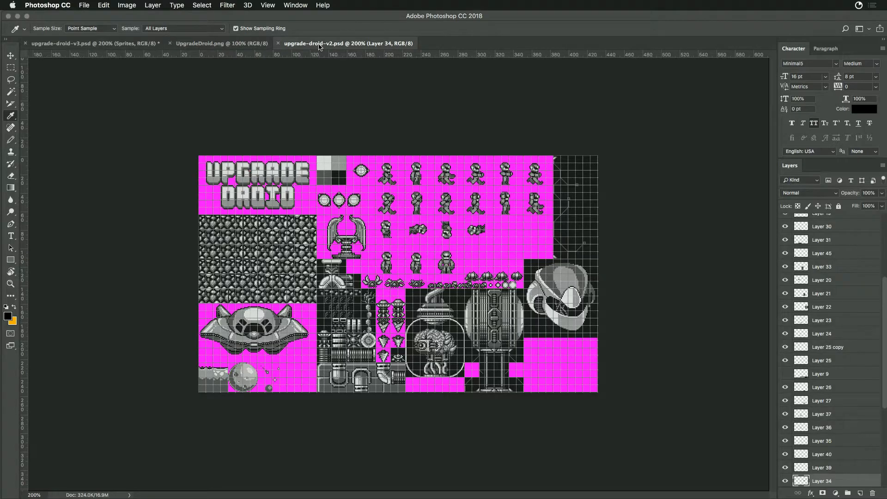
left_click(249, 43)
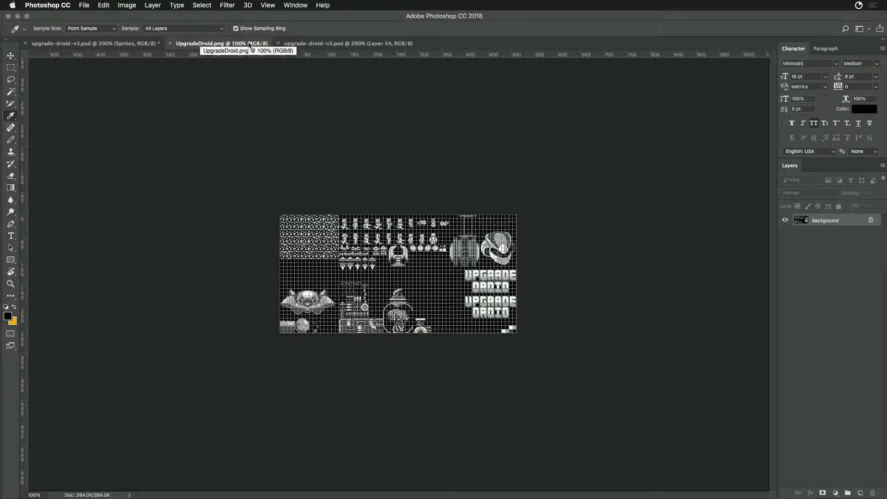
left_click(321, 44)
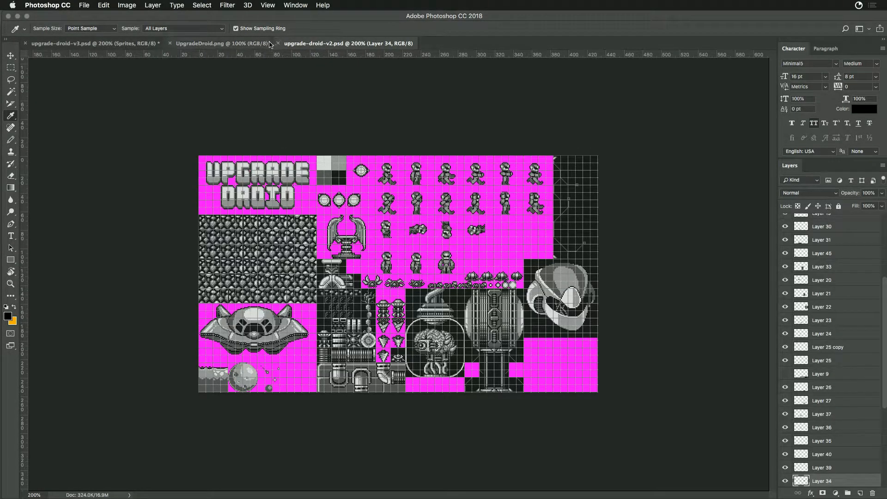
left_click(253, 47)
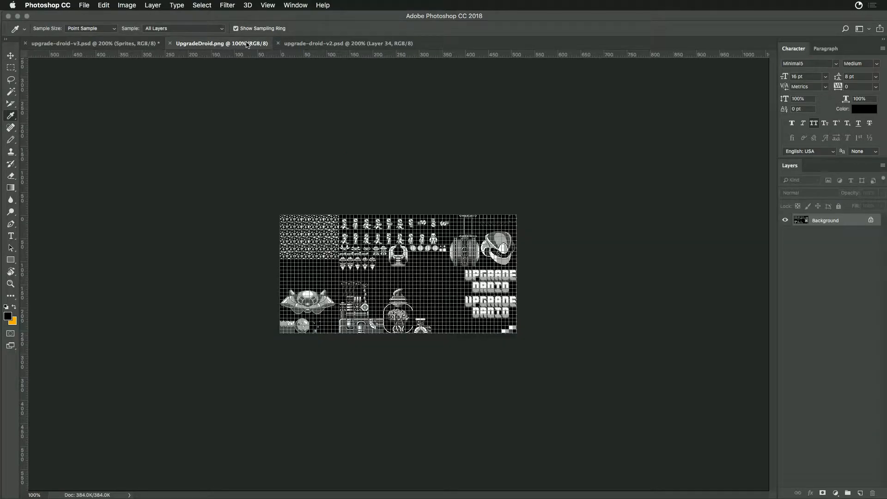
- Examine the UpgradeDroid.png sprite sheet at 200%, toggling the grid to check how the sprites align with it
left_click(10, 68)
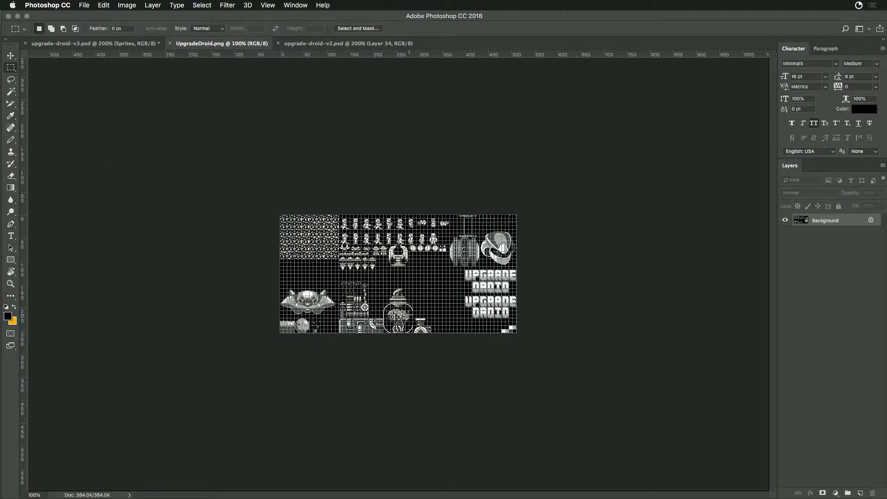
key("super+equal")
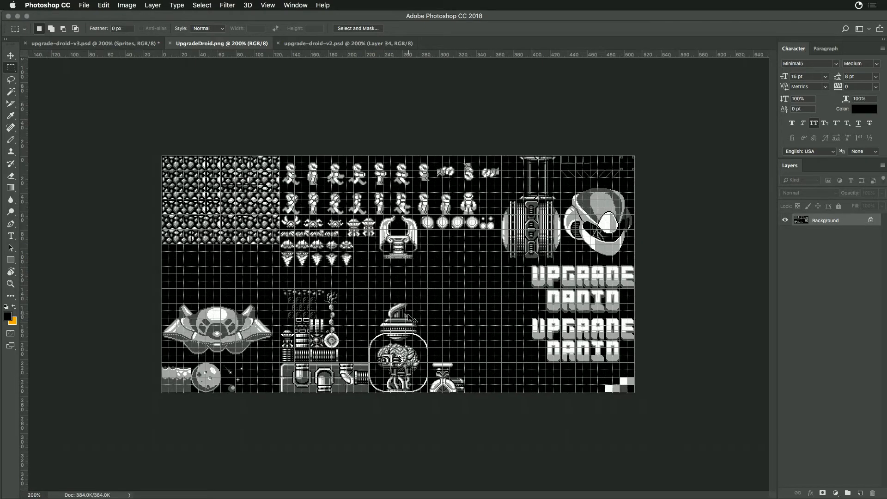
key("super+equal")
key("super+minus")
key("super+apostrophe")
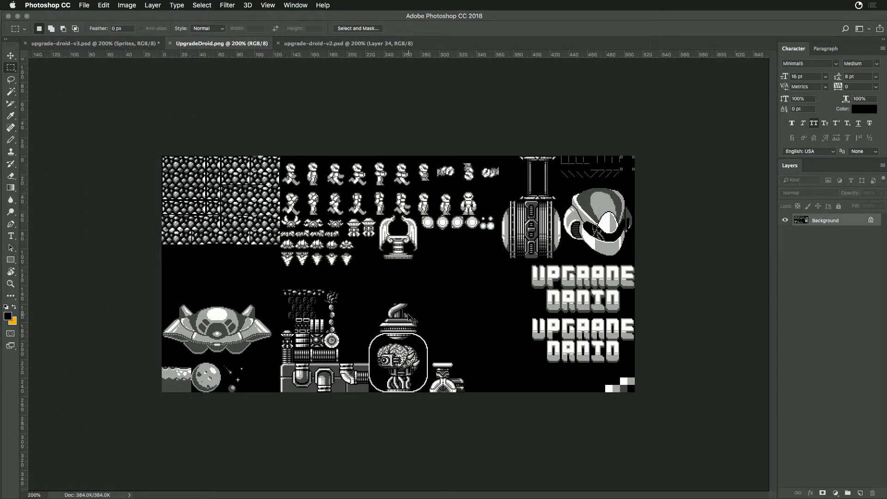
key("super+apostrophe")
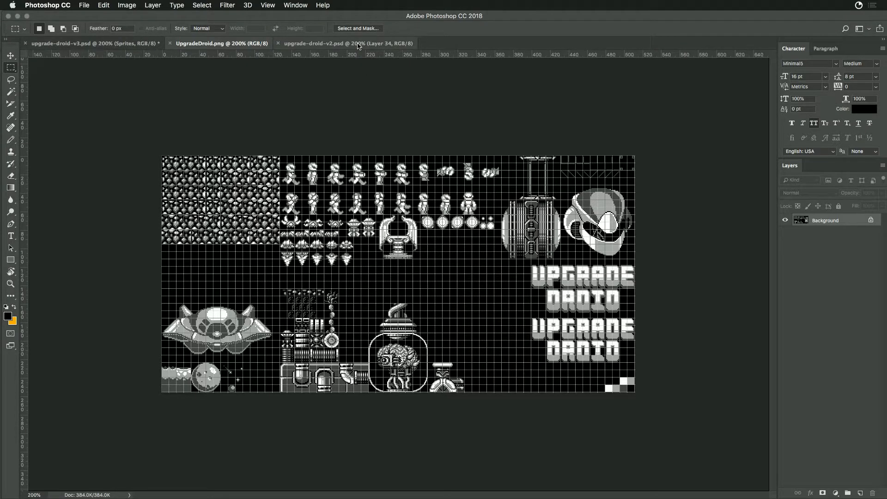
- Compare the outlined tile area beside the character sprites in upgrade-droid-v2.psd with UpgradeDroid.png, viewing the latter at 300%
left_click(359, 43)
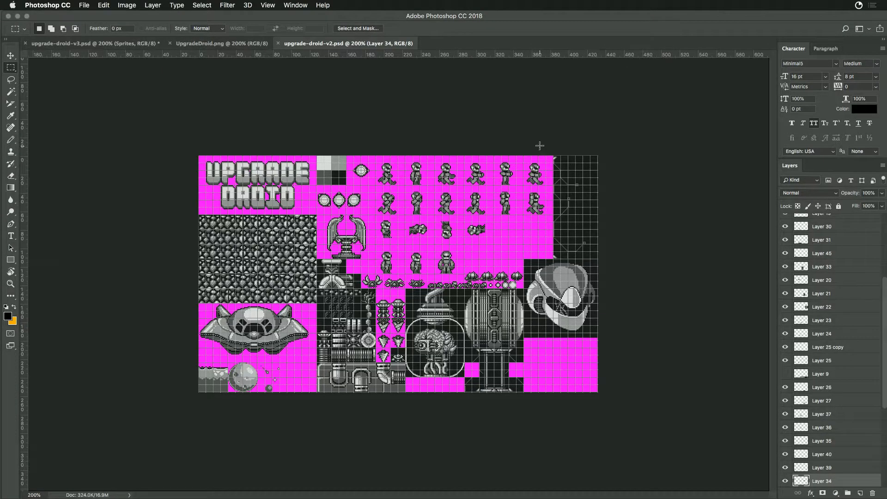
left_click_drag(554, 156, 610, 260)
left_click(240, 43)
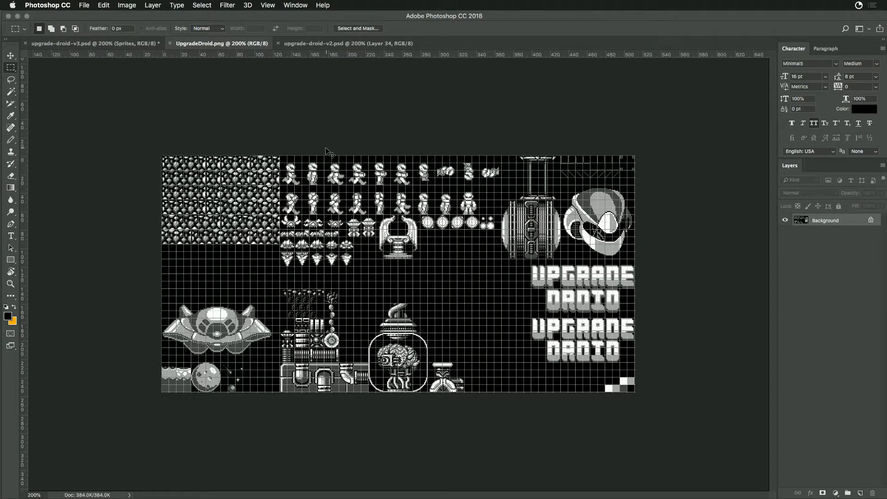
key("super+plus")
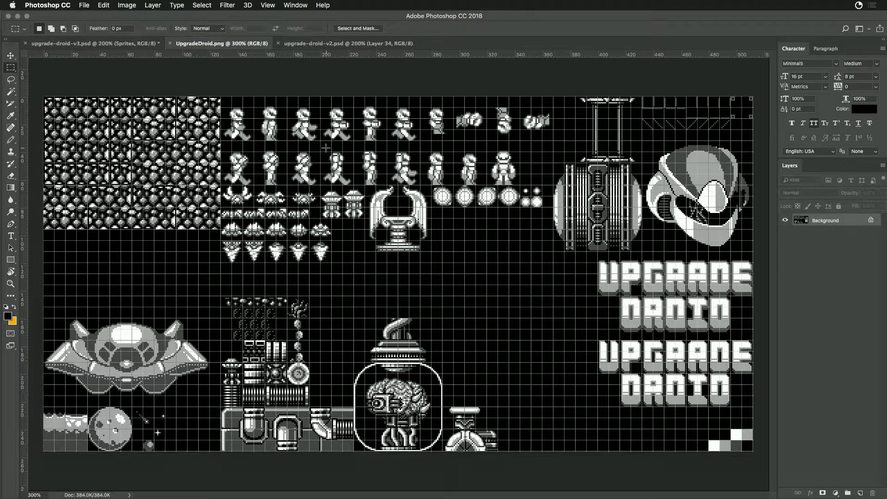
- In upgrade-droid-v3.psd, toggle the Background Color layer to examine the rock tiles and characters over the mask at 600%, leaving it hidden
key("ctrl+shift+Tab")
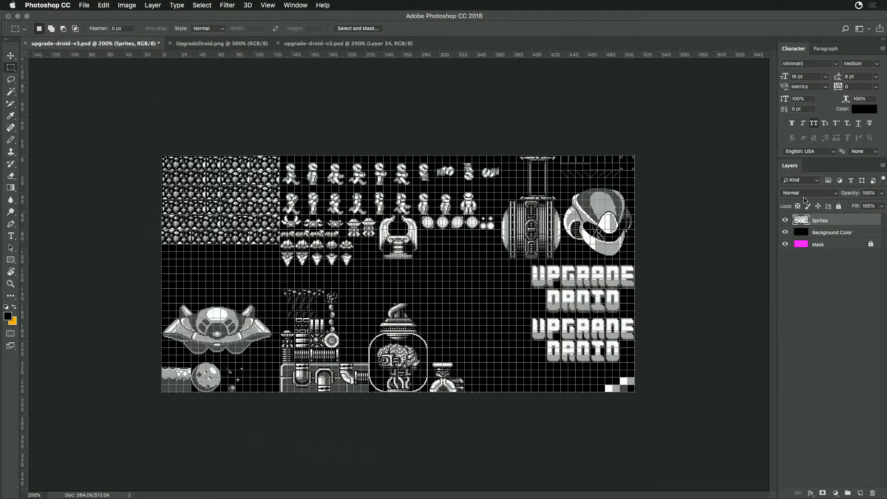
left_click(785, 232)
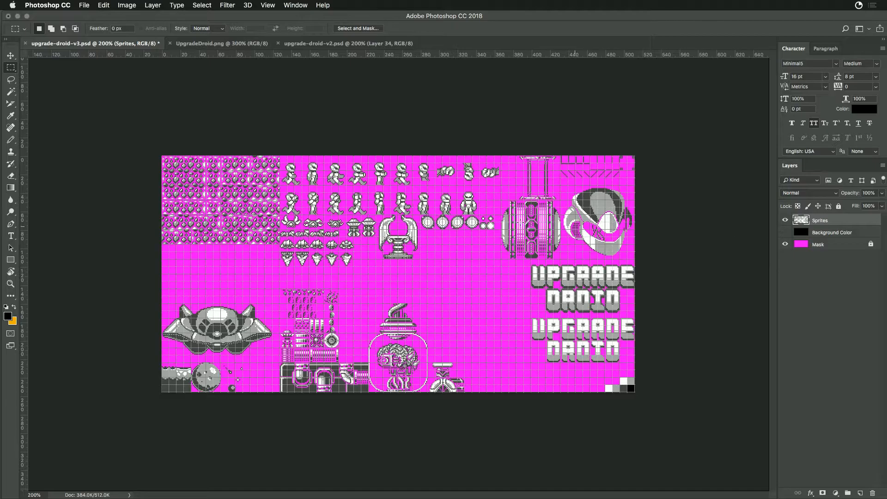
left_click(786, 233)
left_click(786, 232)
left_click(786, 232)
left_click(786, 233)
key("super+equal")
key("super+equal")
key("super+equal")
key("super+equal")
scroll(355, 204, "up", 10)
scroll(356, 204, "left", 10)
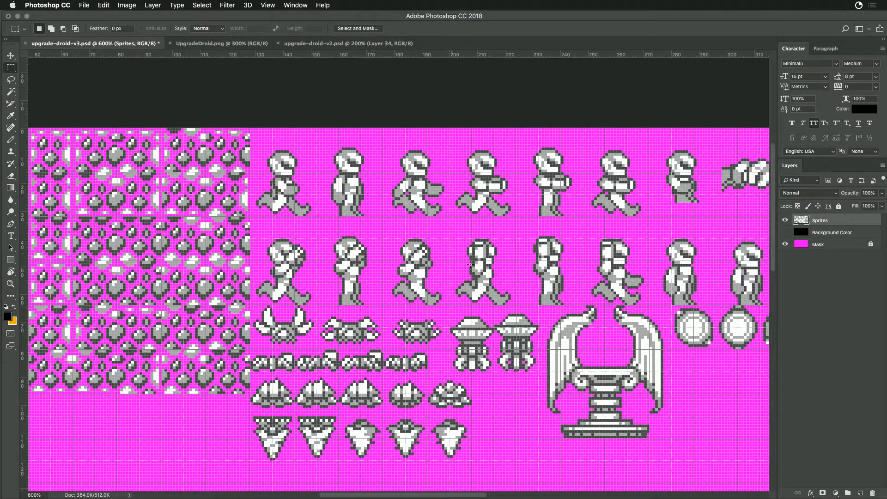
scroll(303, 368, "left", 10)
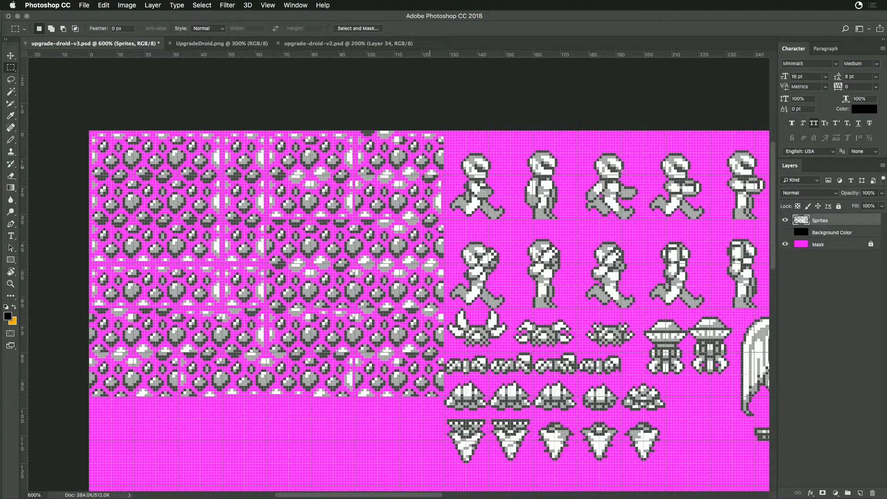
left_click(785, 232)
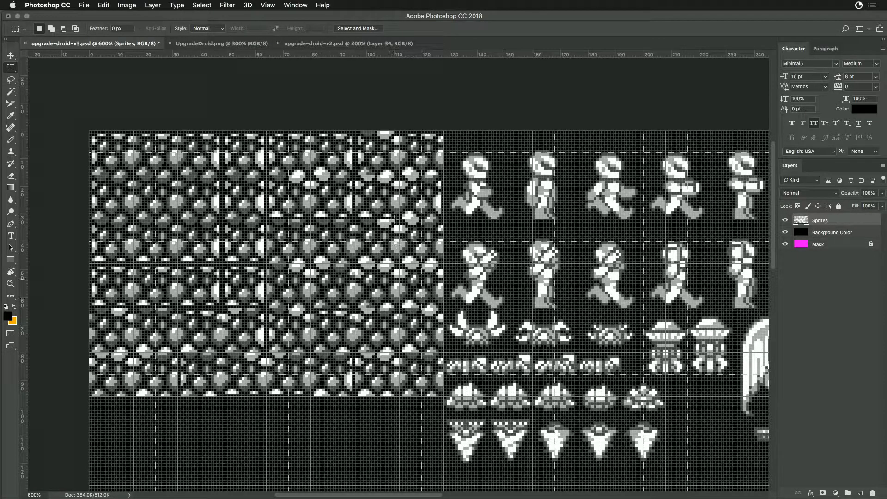
left_click(785, 233)
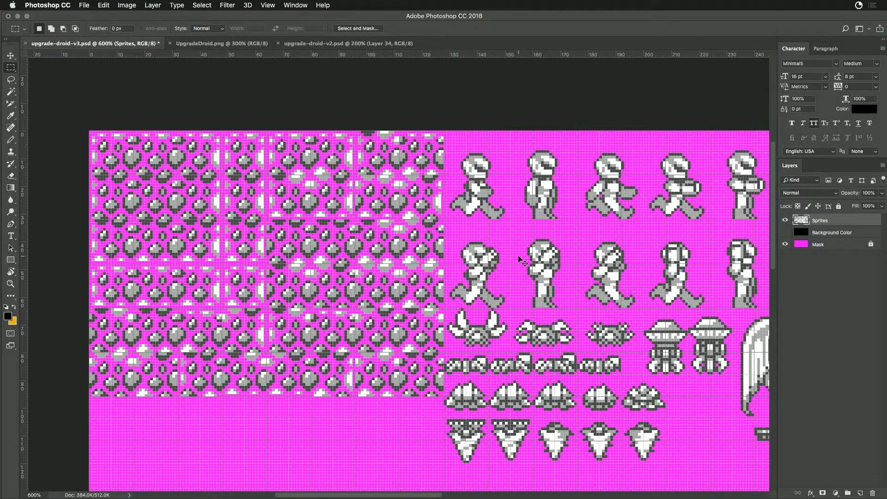
scroll(513, 255, "down", 3)
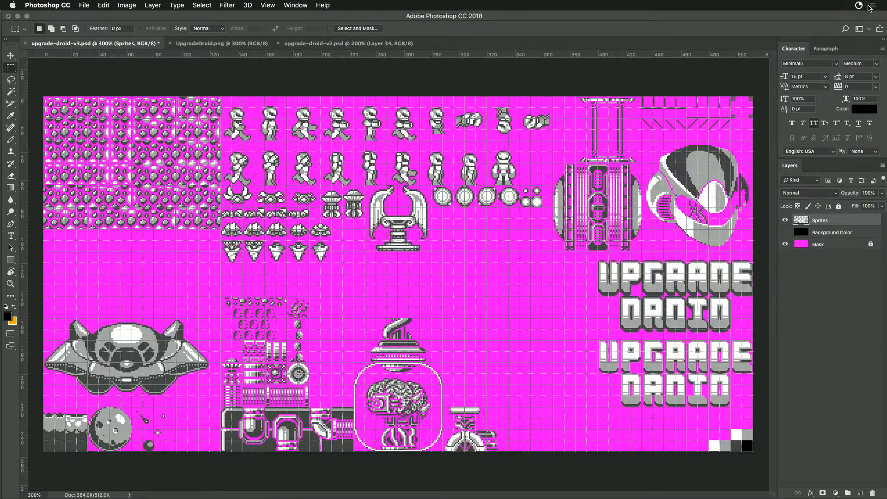
- Switch to the menu-bar todo app and add the subtodo "Setup Tiled for autotile template" to "Cleaning up Pixel Art"
left_click(860, 5)
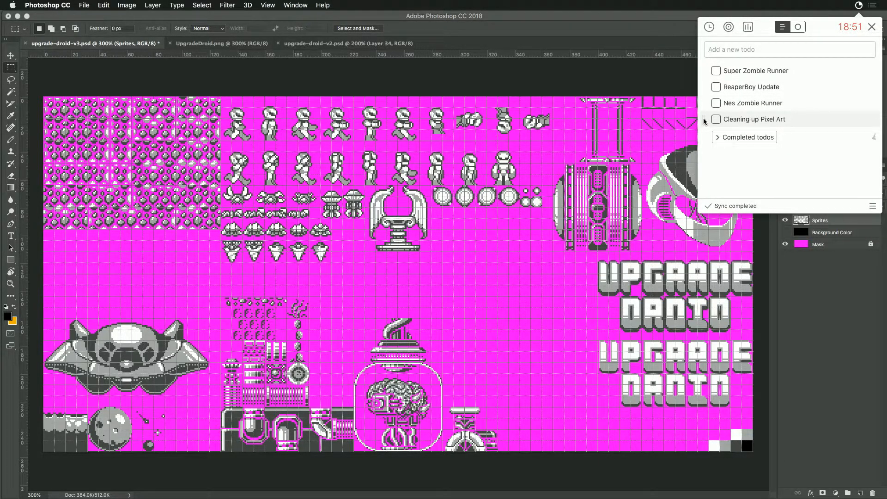
left_click(861, 120)
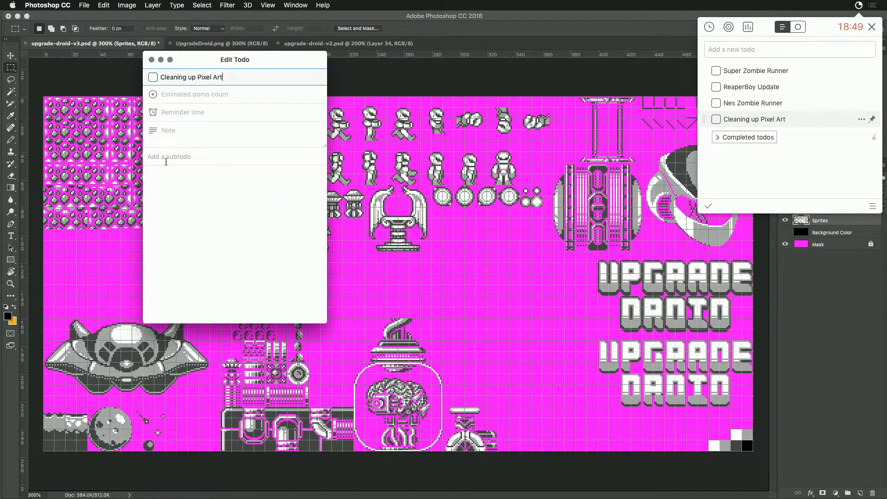
left_click(178, 157)
type("Look")
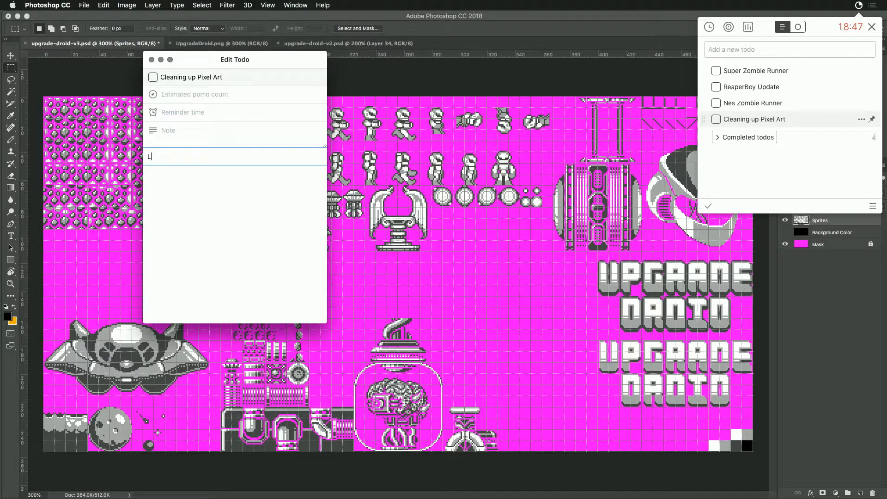
key("BackSpace")
key("BackSpace")
key("BackSpace")
type("Setup Tiled for autotile template")
key("Return")
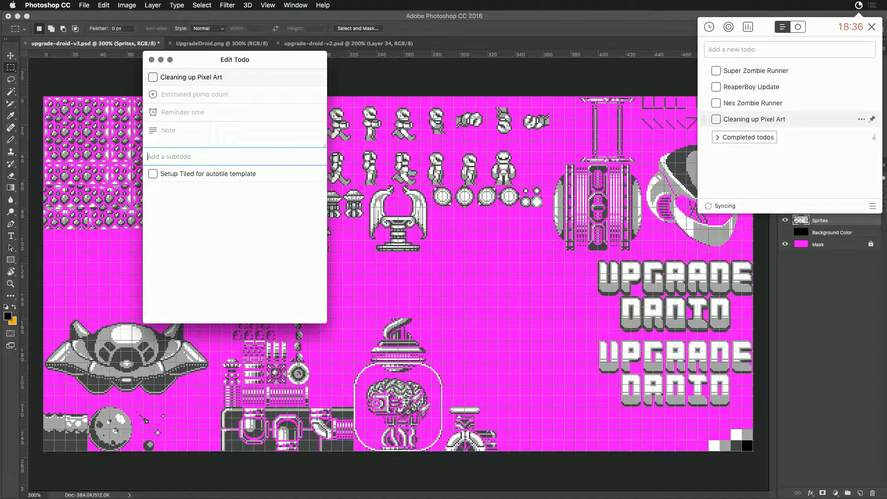
- Add a second subtodo named "Slide Upgrade Droid" to the Cleaning up Pixel Art todo
type("Clean up upgra")
key("BackSpace")
key("BackSpace")
key("BackSpace")
key("BackSpace")
key("BackSpace")
key("BackSpace")
key("BackSpace")
key("BackSpace")
key("BackSpace")
type("Organi")
key("BackSpace")
key("BackSpace")
key("BackSpace")
key("BackSpace")
key("BackSpace")
key("BackSpace")
type("Slide Upgrade Droid")
key("Return")
- Add the subtodo "Slice Pipe Bros" to the Cleaning up Pixel Art todo
type("Slic")
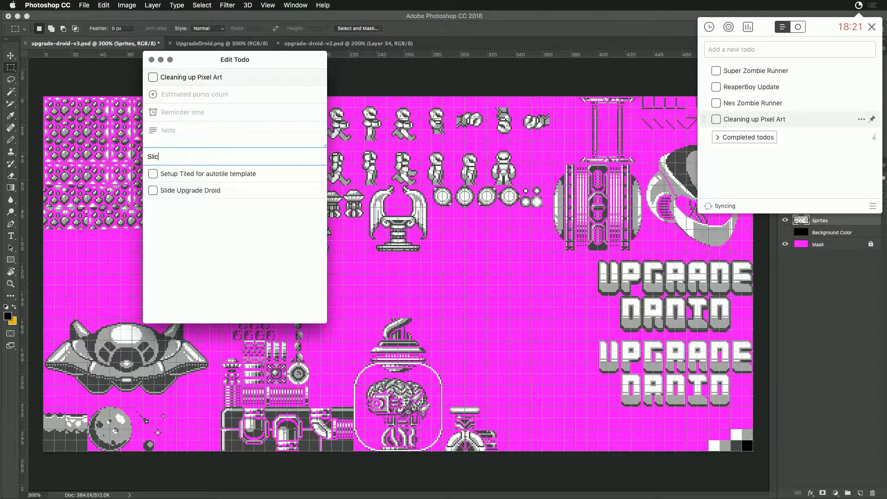
key("BackSpace")
key("BackSpace")
key("BackSpace")
type("Slice")
type(" Pipe Bros")
key("Return")
- Add the subtodo "Slice Dragon Sweeper" to the Cleaning up Pixel Art todo
type("Slice Dradon Sweeper")
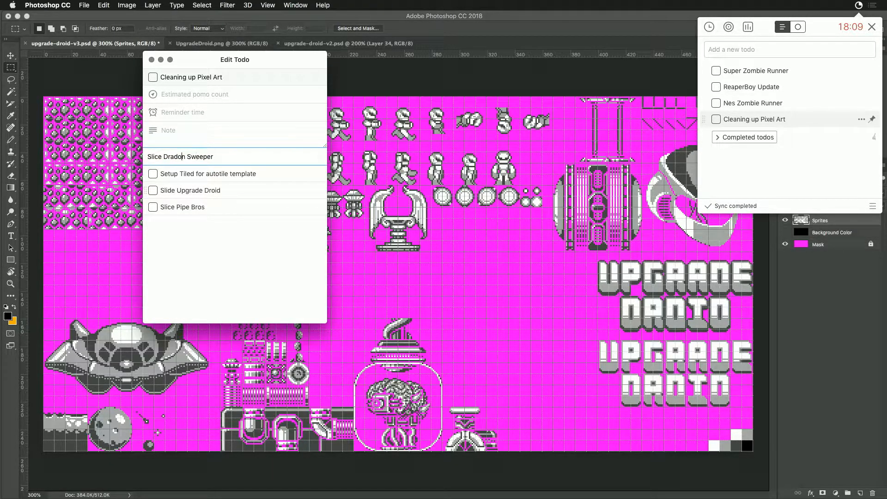
key("Left")
key("BackSpace")
type("g")
key("Return")
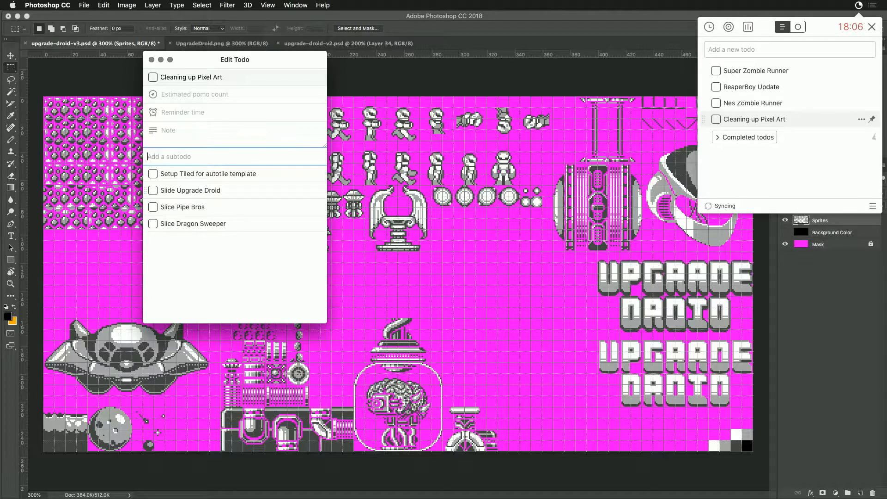
- Add the subtodo "Slick Jump n' Shoot Man" and return to the sprite sheet in Photoshop
type("Slic")
key("BackSpace")
key("BackSpace")
key("BackSpace")
type("Slick Jump n' Shoot Man")
key("Return")
left_click(375, 227)
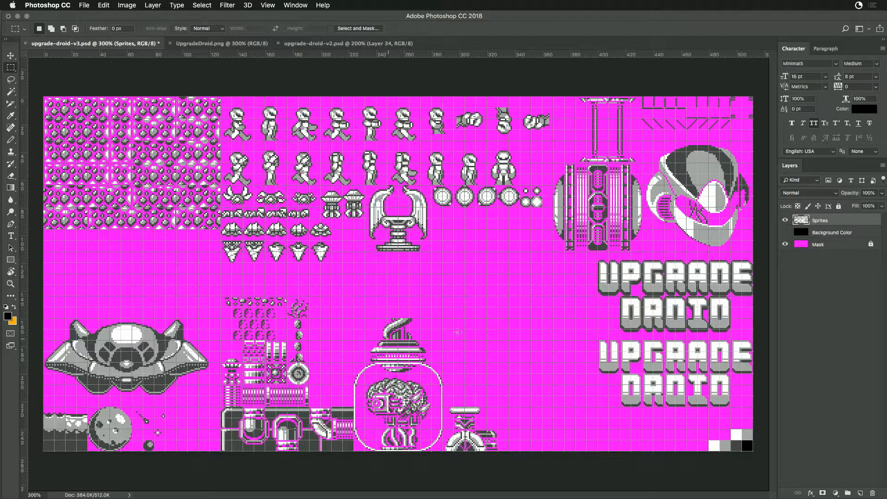
- Toggle the Background Color layer to compare the brain tank, pipes and title logos against black and magenta, leaving it shown
left_click(785, 233)
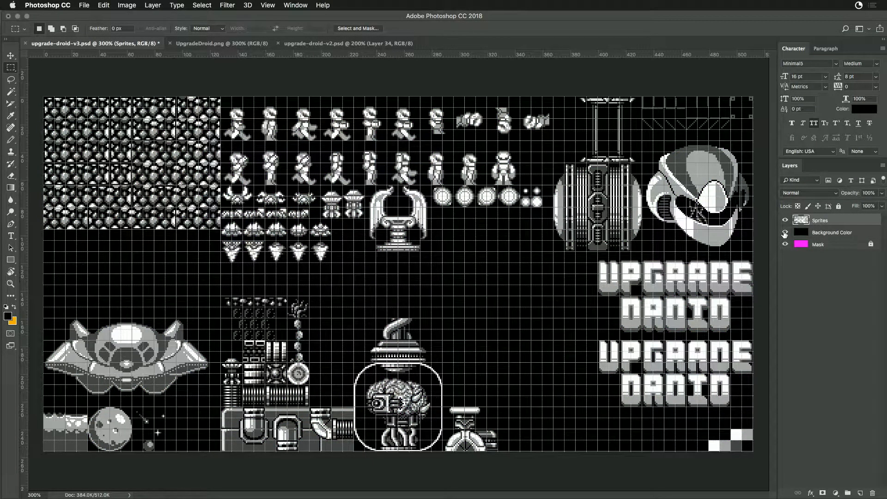
left_click(784, 234)
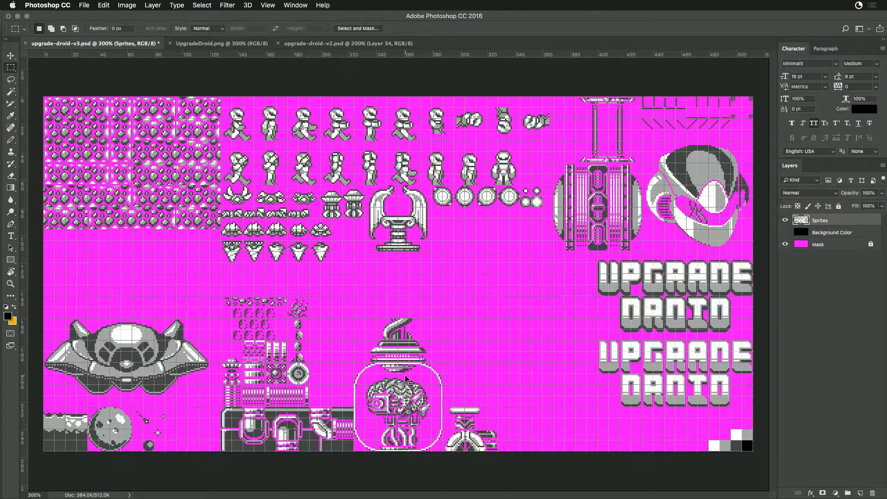
scroll(410, 381, "up", 2)
left_click_drag(413, 402, 420, 311)
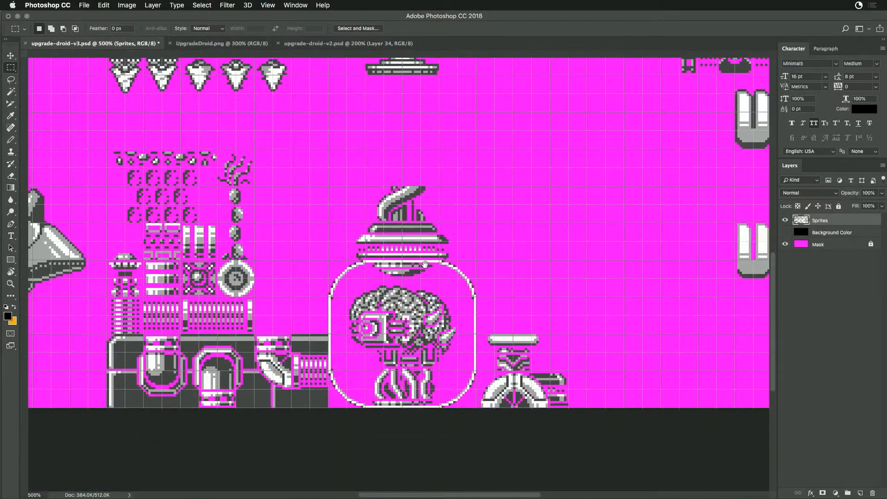
left_click(785, 232)
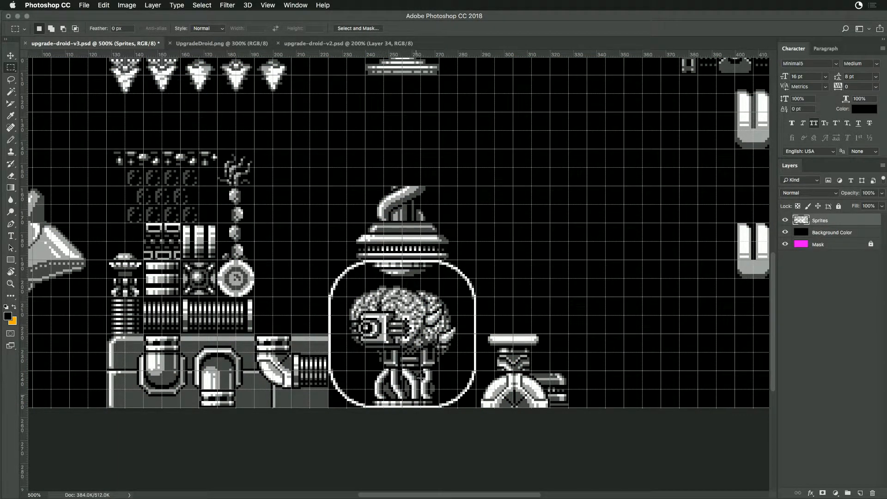
left_click(785, 232)
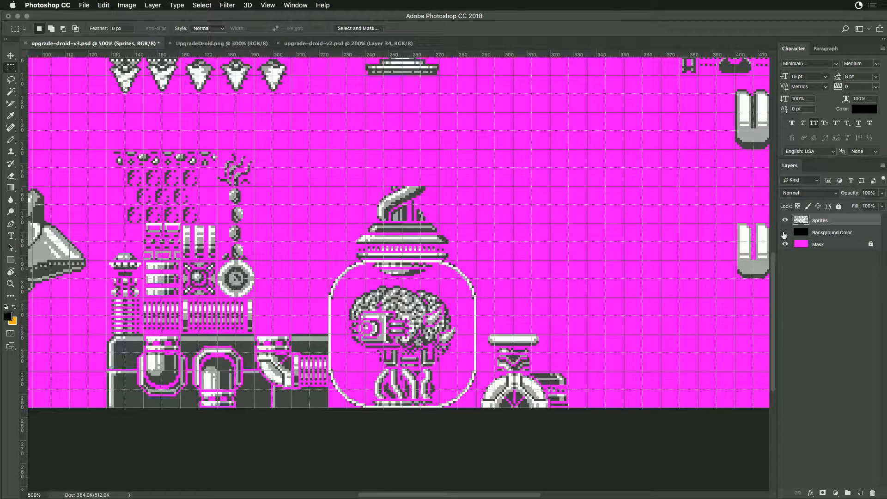
left_click(785, 233)
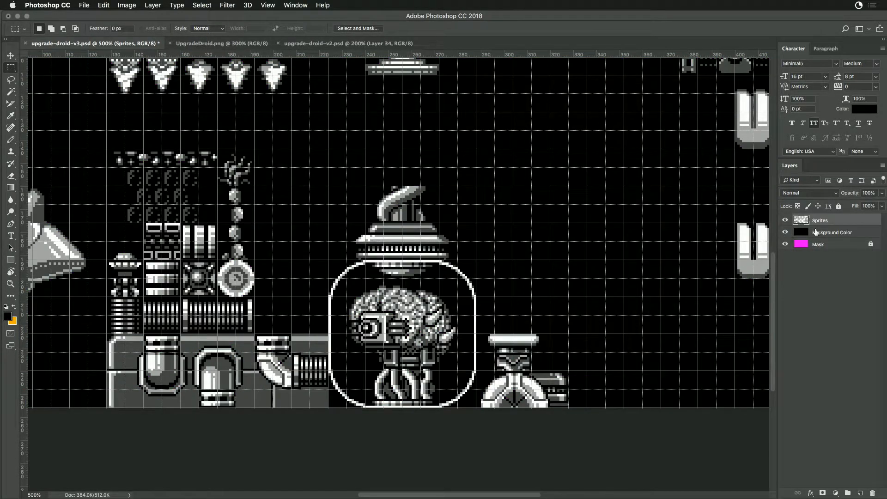
left_click(784, 233)
left_click_drag(517, 214, 199, 215)
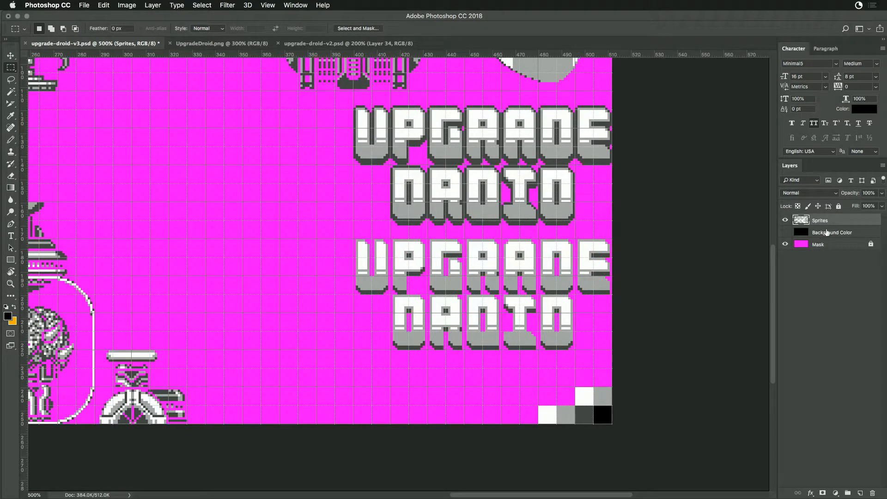
left_click(785, 233)
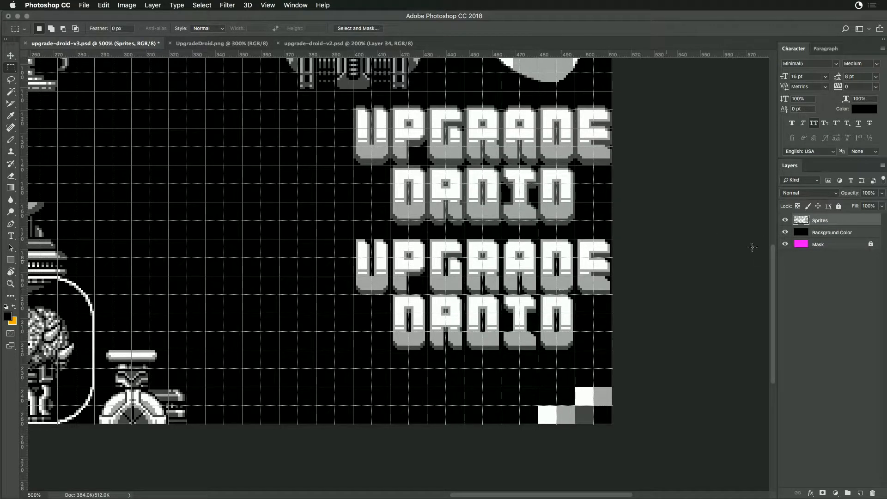
- Hide the grid over the sprite sheet and undo the accidental orange fill of the Sprites layer
key("super+minus")
key("super+minus")
key("super+minus")
key("super+minus")
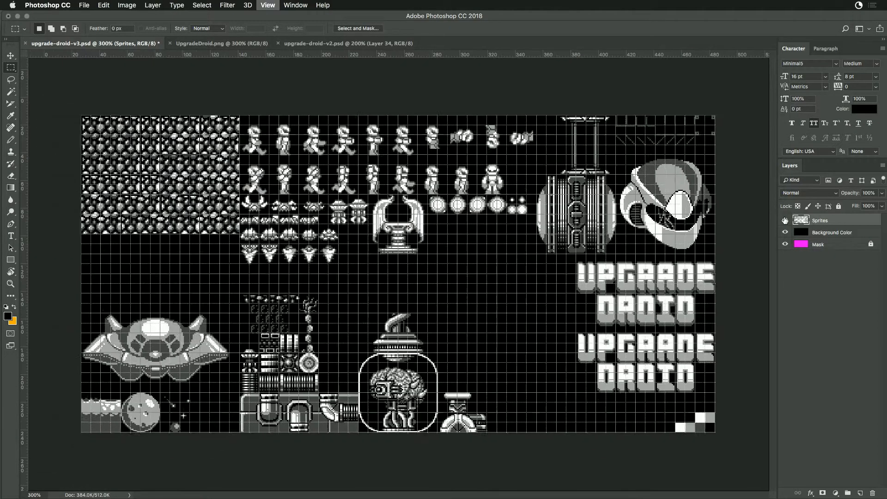
key("super+apostrophe")
key("super+BackSpace")
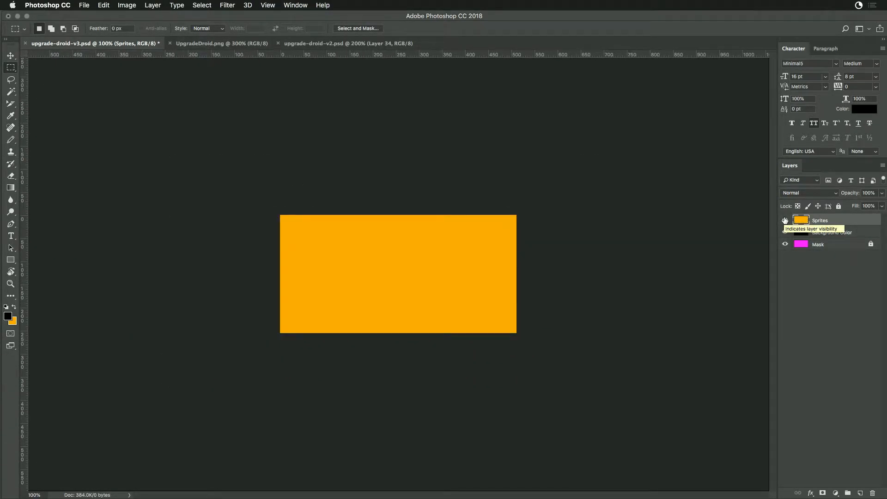
key("super+z")
key("super+plus")
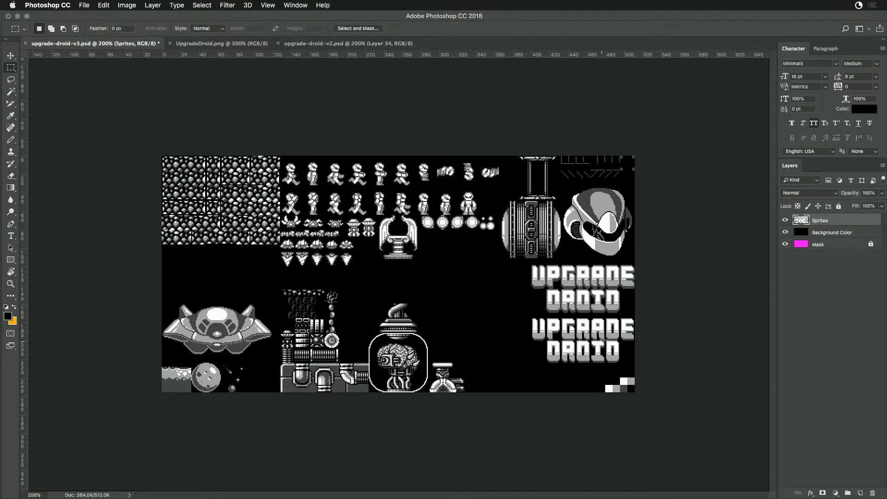
- Save the layered sprite sheet over upgrade-droid-v3.psd in the Upgrade Droid folder, with Maximize Compatibility on
left_click_drag(606, 385, 635, 392)
key("super+d")
key("super+shift+s")
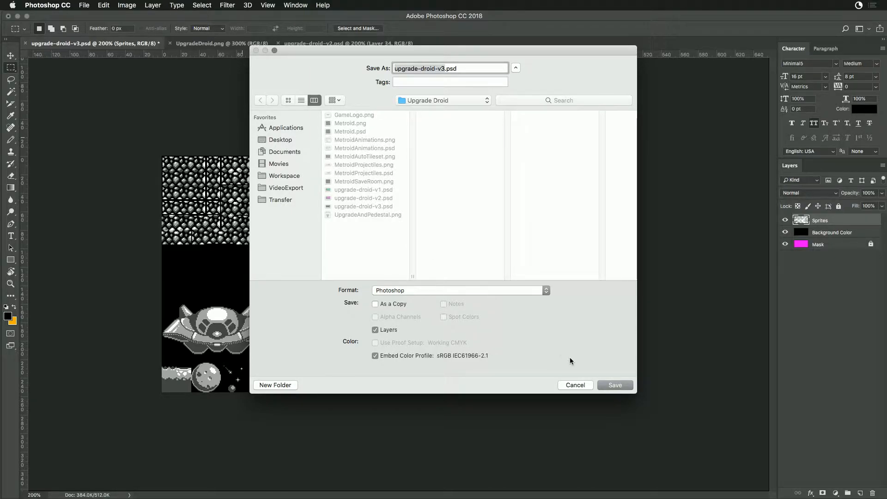
left_click(610, 386)
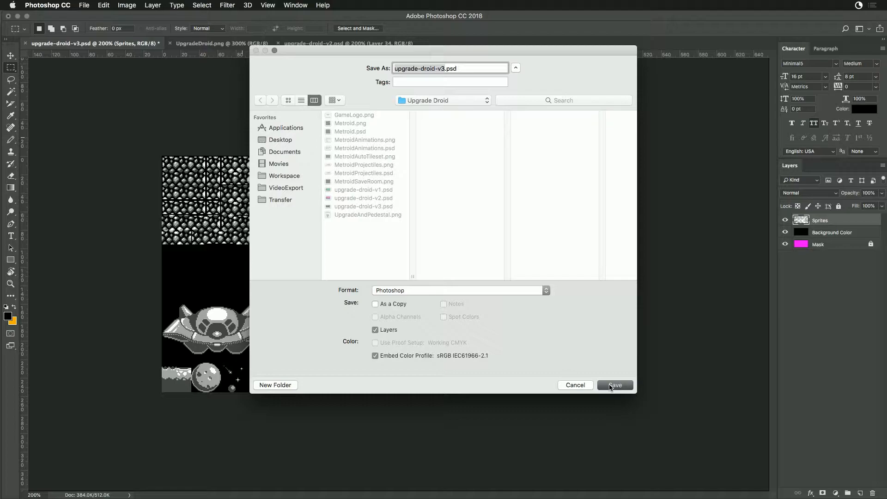
left_click(520, 113)
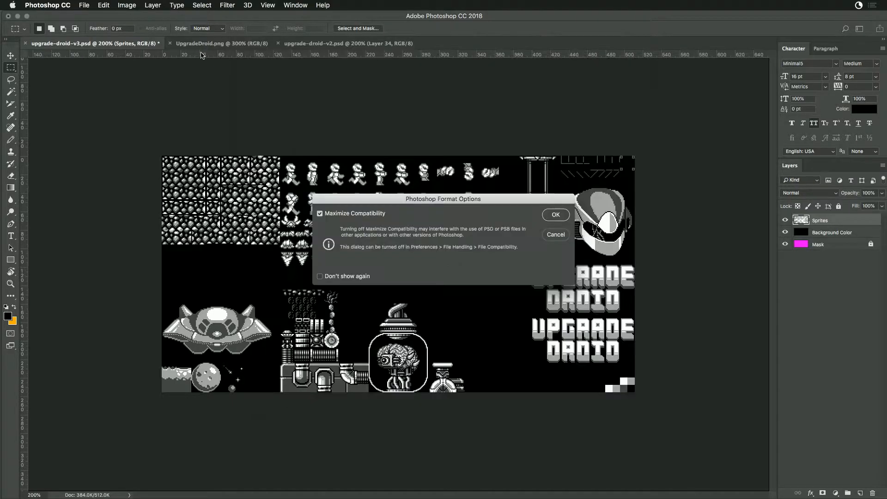
left_click(556, 215)
- Close UpgradeDroid.png and upgrade-droid-v2.psd, keeping only upgrade-droid-v3.psd open
left_click(206, 44)
key("super+w")
left_click(210, 44)
key("super+w")
- In Finder, preview the older Dragon Warrior templates, dragon-sweeper-v4-full.psd and the Dragon Sweeper sheets in the Tmp folder
key("super+Tab")
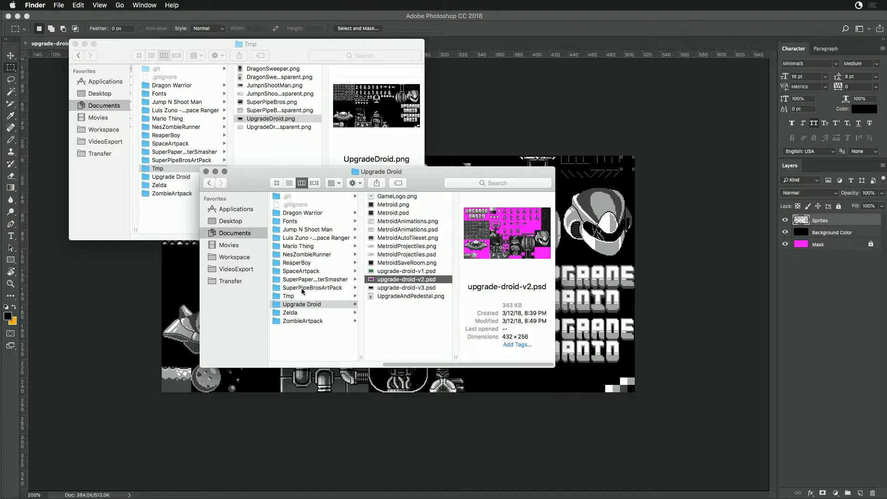
left_click(312, 216)
left_click(399, 248)
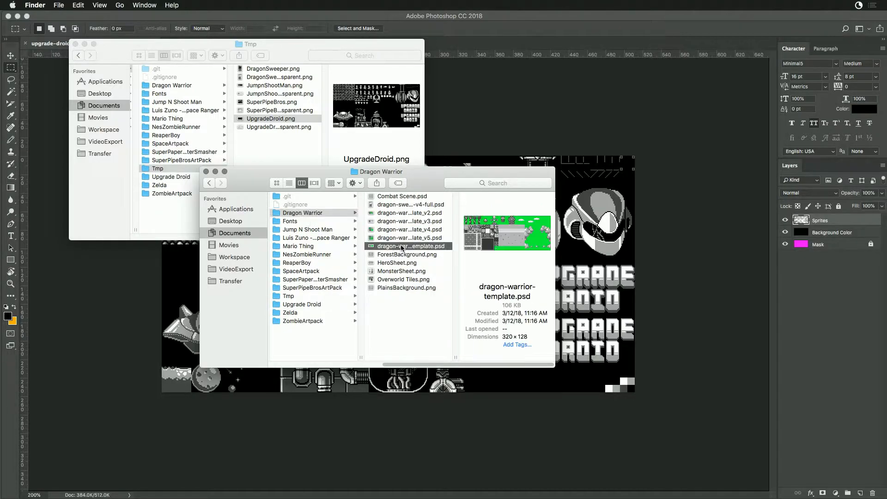
left_click(409, 238)
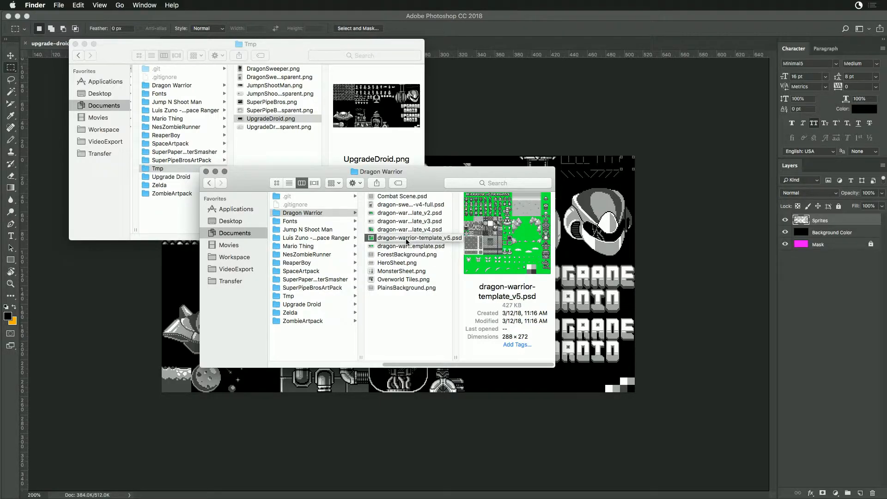
left_click(409, 248)
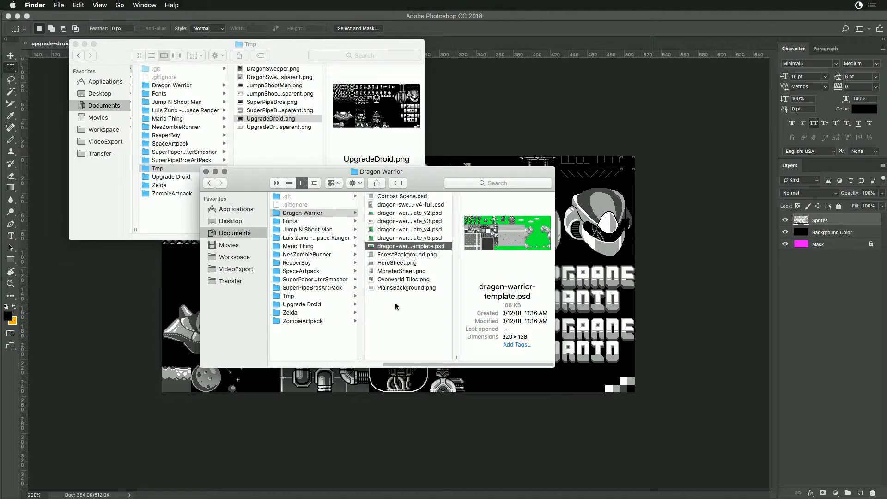
left_click(409, 204)
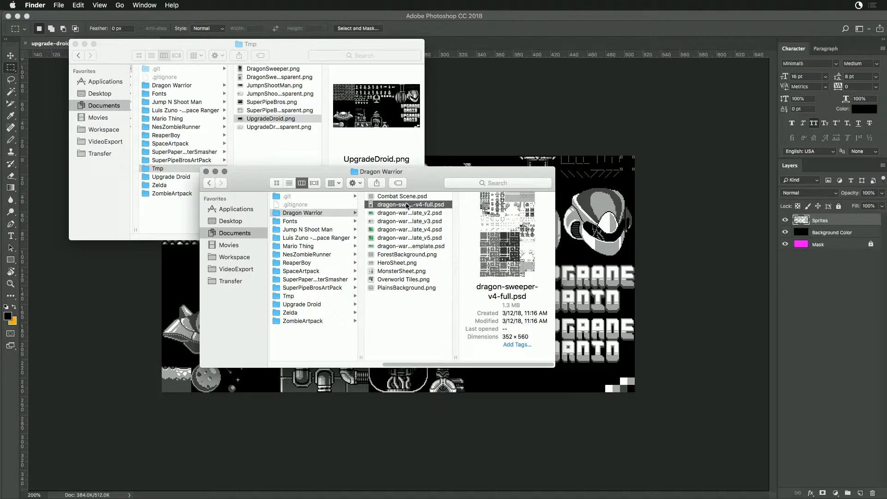
left_click(254, 129)
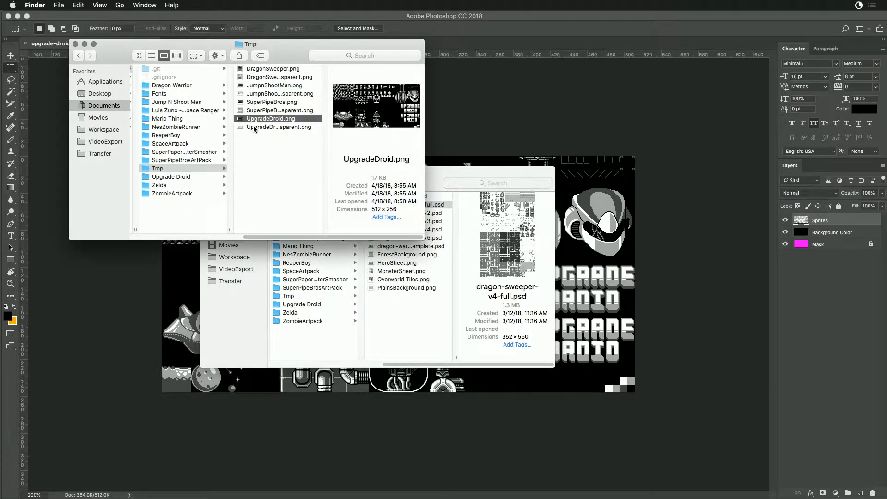
left_click(259, 68)
left_click(258, 77)
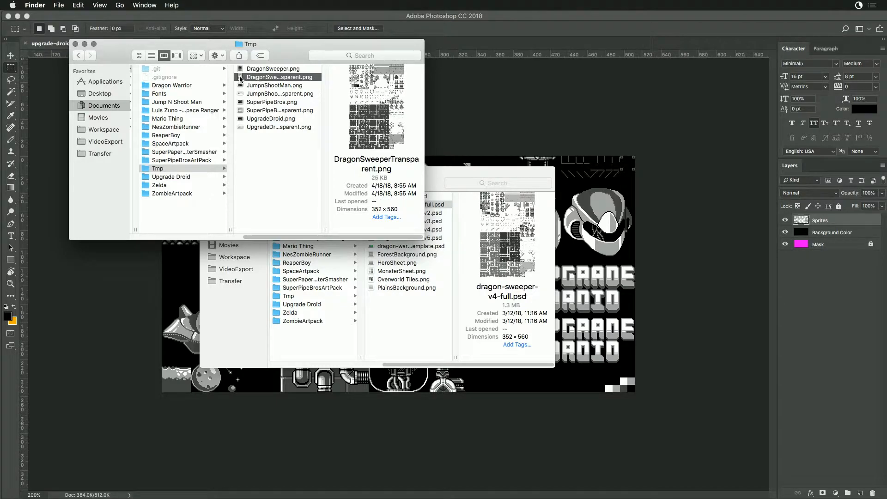
- Create a new folder named Archive inside the Dragon Warrior folder
left_click(413, 328)
right_click(393, 320)
left_click(404, 325)
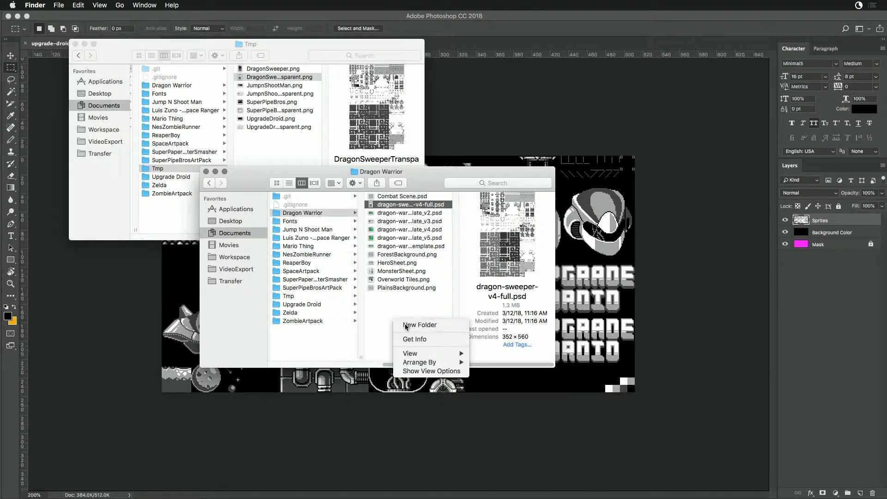
type("Archive")
key("Return")
- Move all the Dragon Warrior files, from Combat Scene.psd to PlainsBackground.png, into the Archive folder
left_click(396, 204)
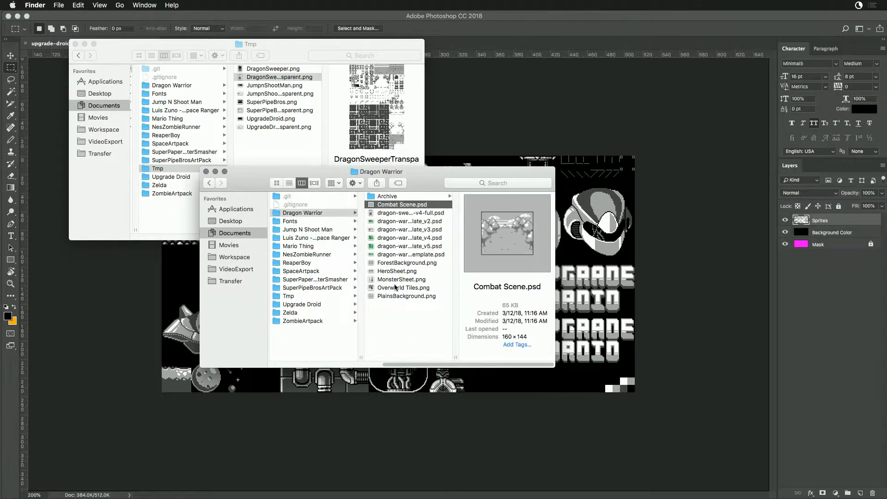
left_click(397, 296, "shift")
left_click_drag(385, 206, 387, 199)
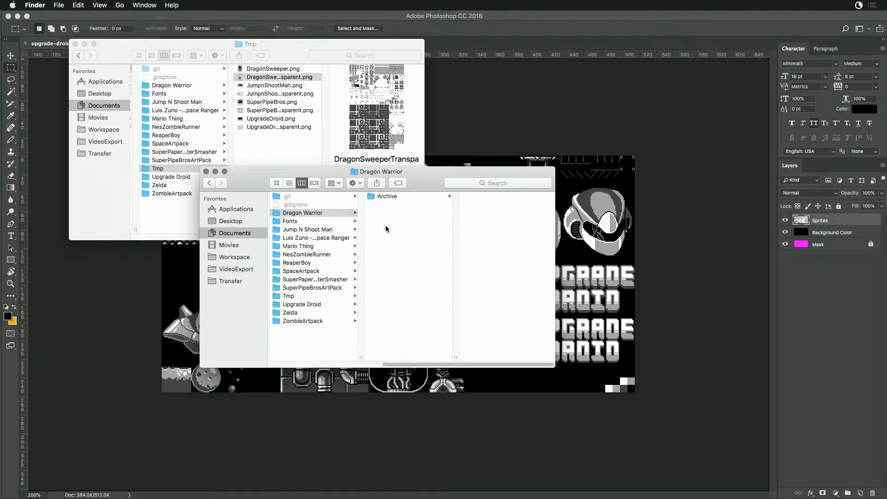
- Open DragonSweeperTransparent.png in Photoshop and add a black-filled layer beneath the sprites
double_click(240, 77)
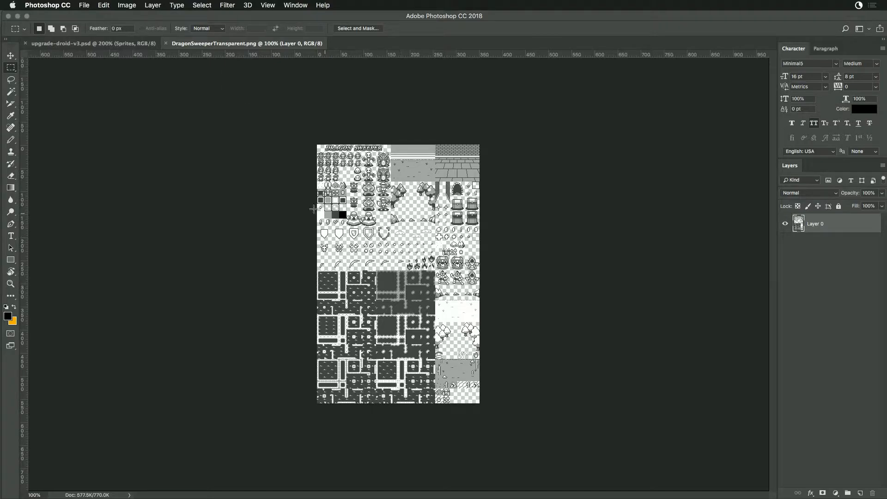
key("i")
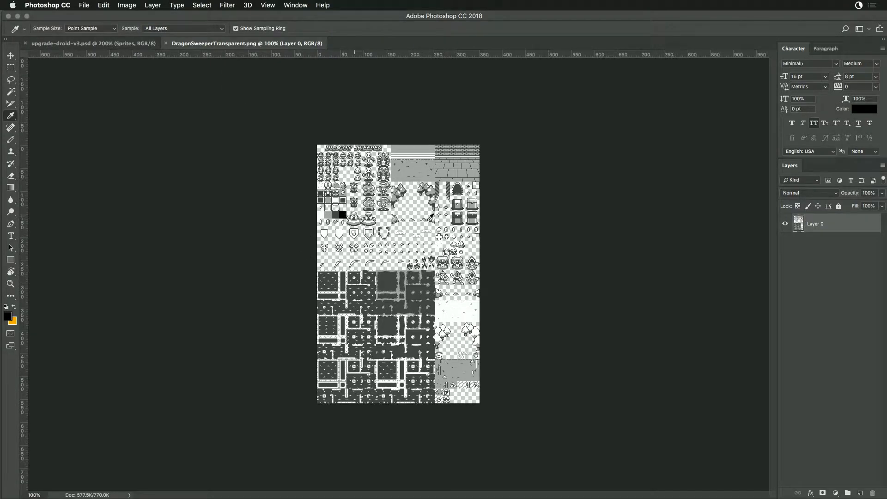
left_click(860, 493)
left_click_drag(812, 244, 818, 255)
key("alt+BackSpace")
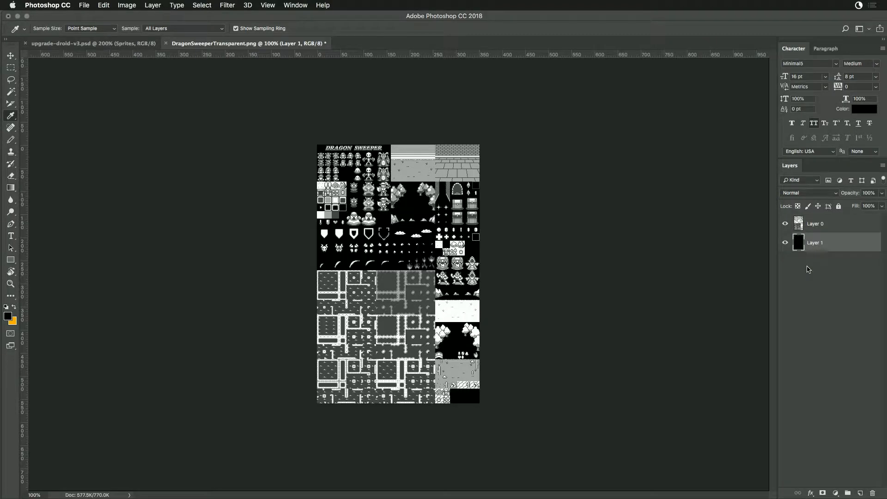
- Toggle the black layer repeatedly to compare the Dragon Sweeper sprites against black and transparency, leaving it hidden
left_click(785, 243)
left_click(784, 244)
left_click(785, 244)
left_click(785, 244)
left_click(785, 244)
left_click(785, 244)
left_click(785, 244)
left_click(785, 244)
left_click(785, 244)
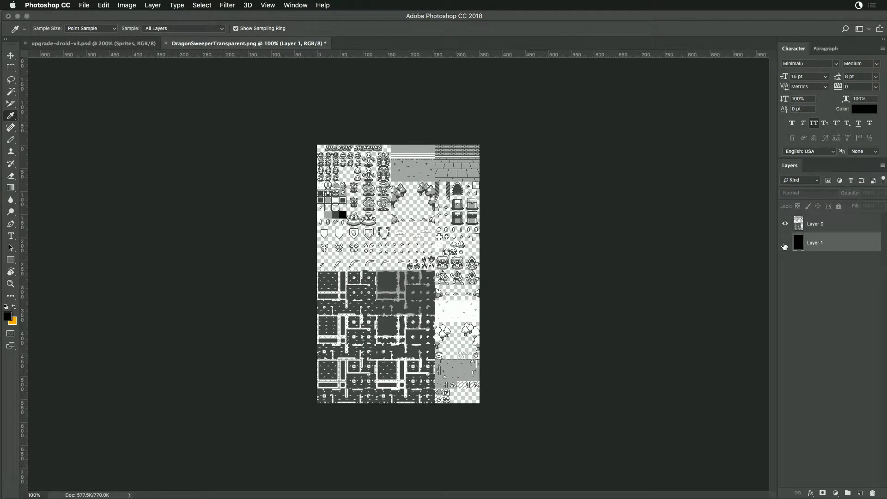
left_click(785, 244)
left_click(785, 244)
left_click(784, 244)
left_click(784, 244)
left_click(785, 244)
left_click(785, 244)
left_click(784, 244)
left_click(785, 244)
left_click(784, 244)
left_click(785, 244)
left_click(785, 244)
left_click(784, 244)
- Add a new layer at the bottom of the stack and fill it with magenta ff00ff
left_click(861, 494)
left_click_drag(840, 241, 837, 273)
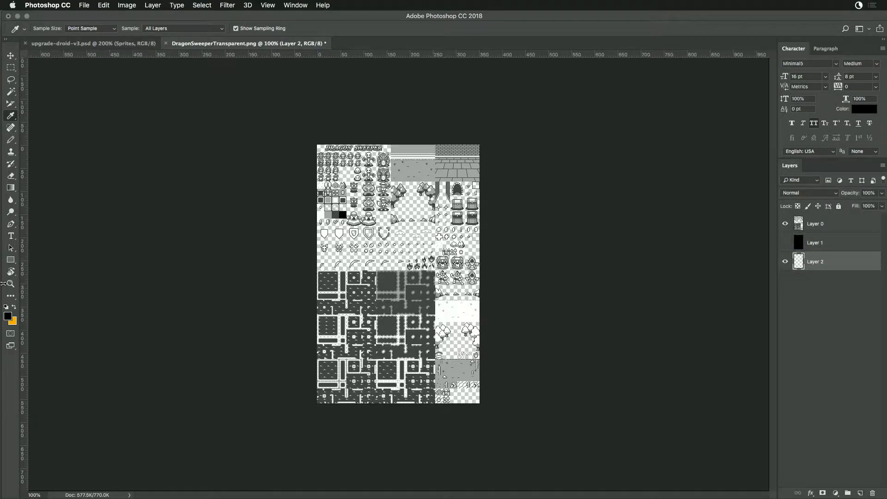
left_click(9, 318)
type("ff00ff")
key("Return")
key("alt+BackSpace")
- Examine the Dragon Sweeper title, hero and monster sprites up close against magenta with the grid shown
key("super+equal")
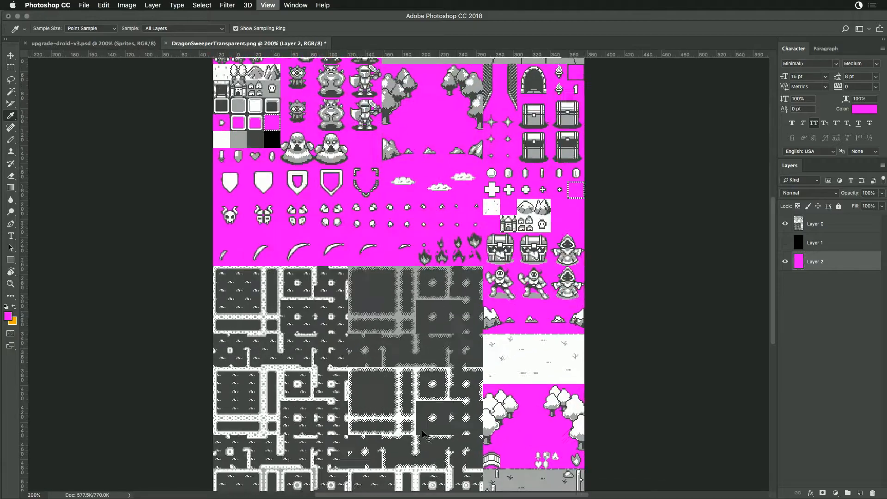
key("super+space")
key("Escape")
scroll(382, 232, "up", 5)
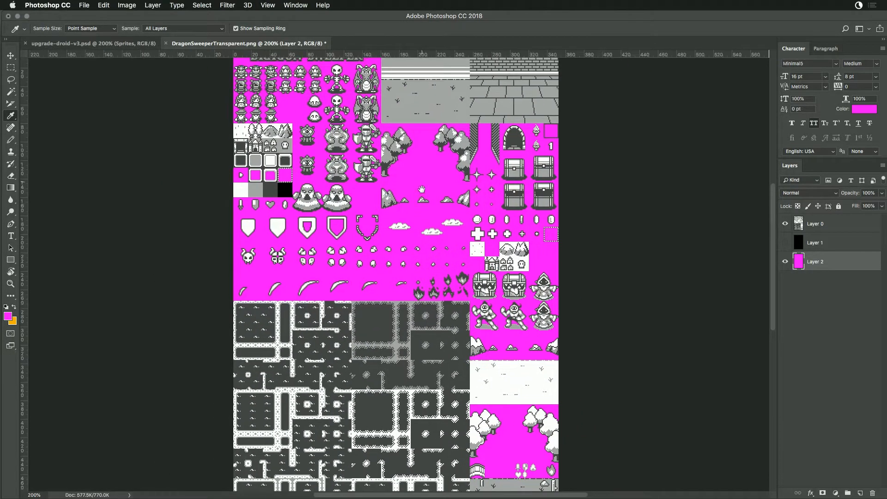
left_click_drag(299, 165, 428, 283)
key("super+equal")
key("super+equal")
key("super+equal")
key("super+equal")
key("super+equal")
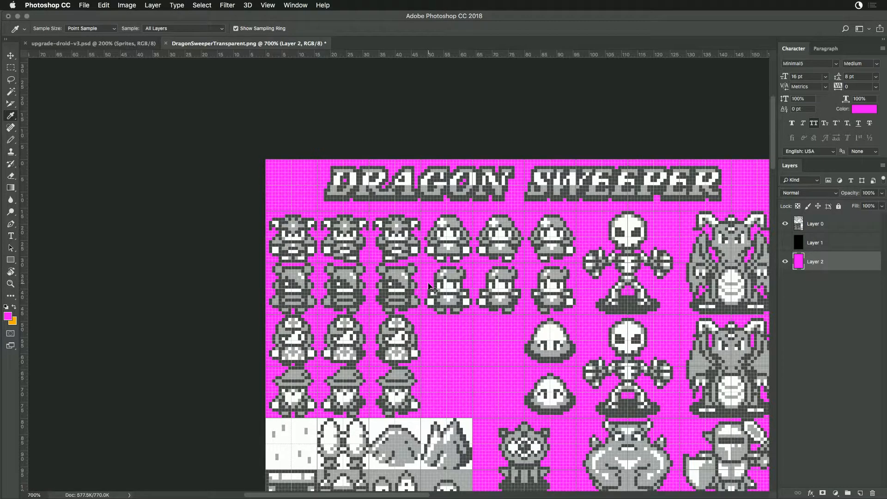
key("super+minus")
key("super+minus")
key("super+minus")
key("super+minus")
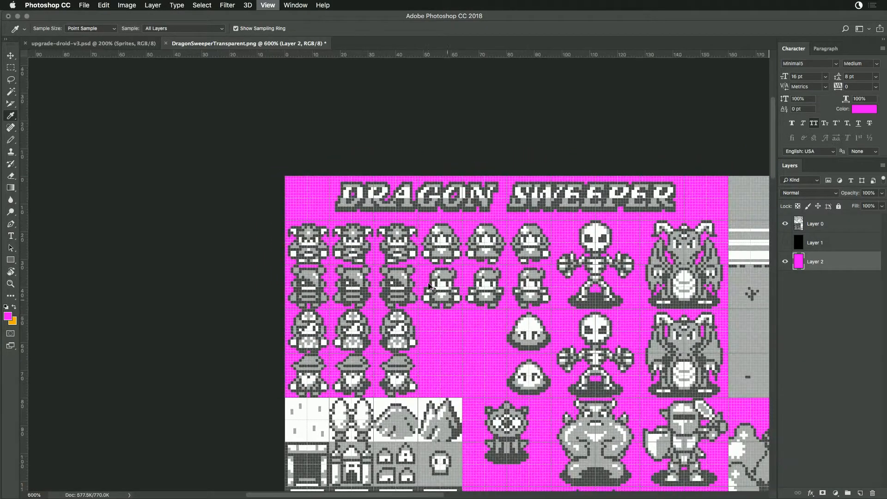
key("super+minus")
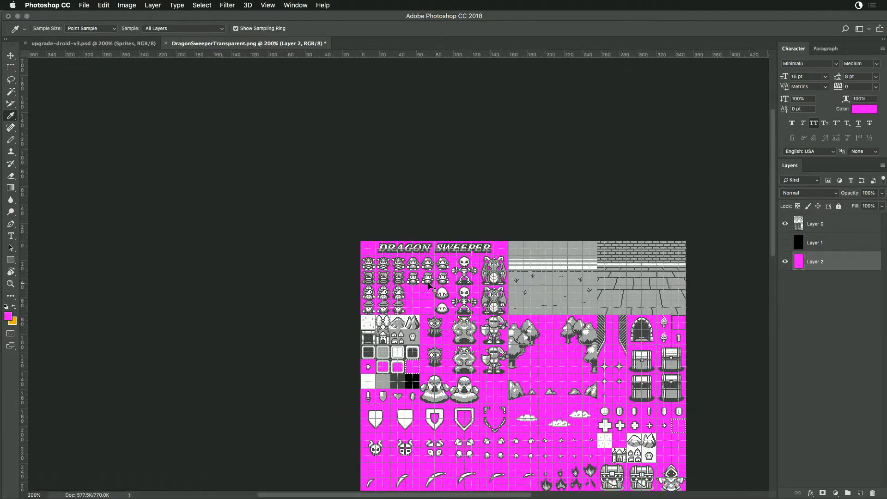
- Examine the dungeon tiles, landscape backgrounds, chests and item sprites across the rest of the Dragon Sweeper sheet
left_click_drag(621, 406, 457, 227)
left_click_drag(466, 339, 493, 210)
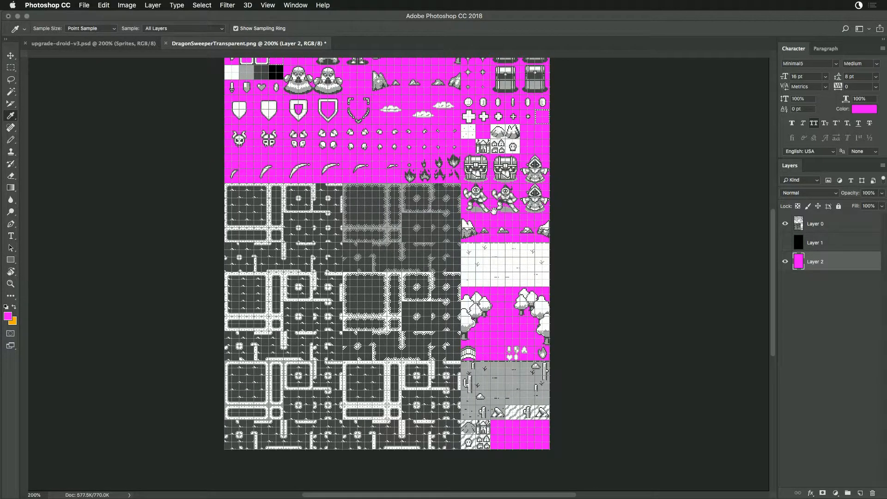
scroll(494, 210, "up", 2)
scroll(493, 211, "right", 2)
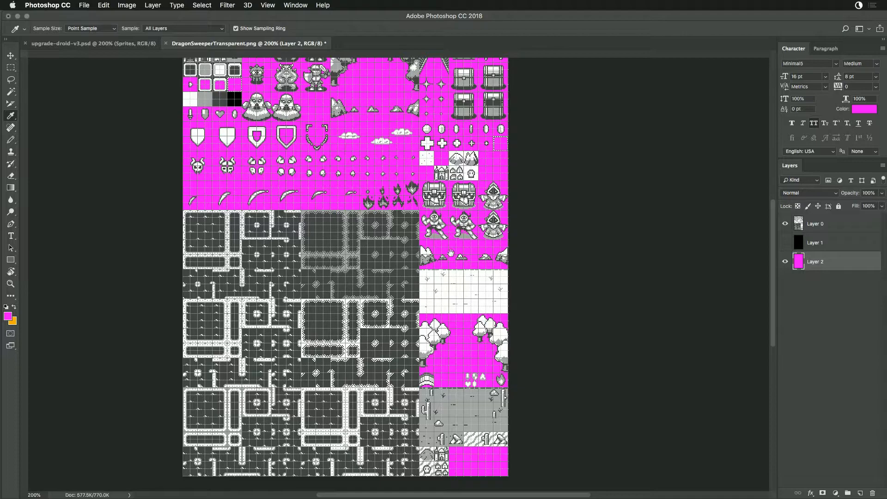
scroll(444, 249, "up", 6)
scroll(441, 262, "up", 2)
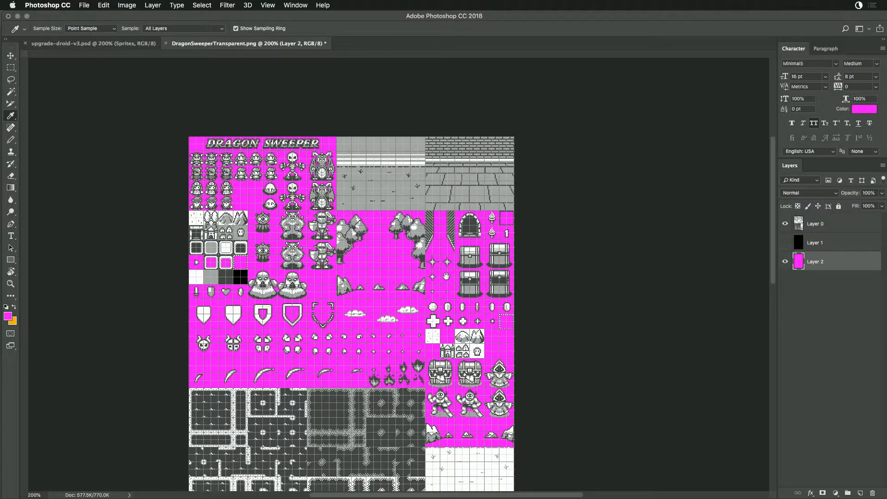
left_click_drag(446, 276, 474, 269)
key("ctrl+r")
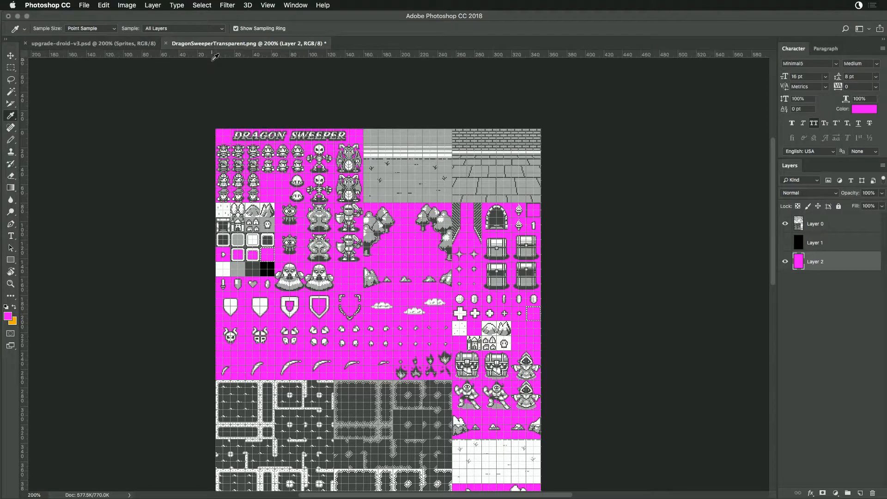
left_click(107, 47)
left_click(194, 45)
scroll(379, 138, "down", 3)
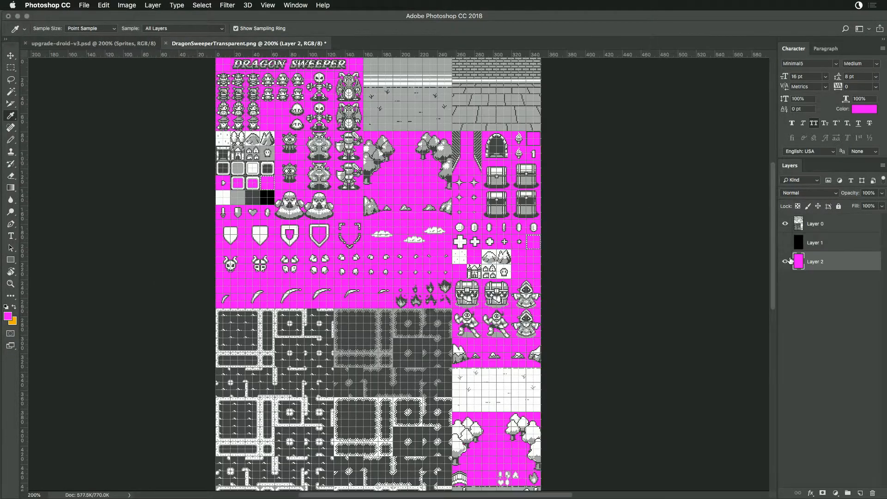
- Rename the magenta layer to Mask and lock it
double_click(816, 262)
type("Mask")
key("Return")
left_click(839, 206)
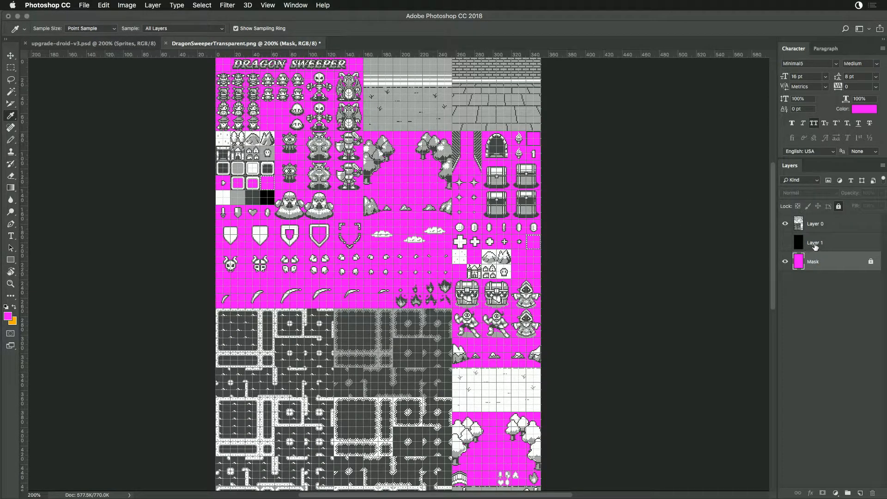
double_click(814, 244)
type("Backgrouund")
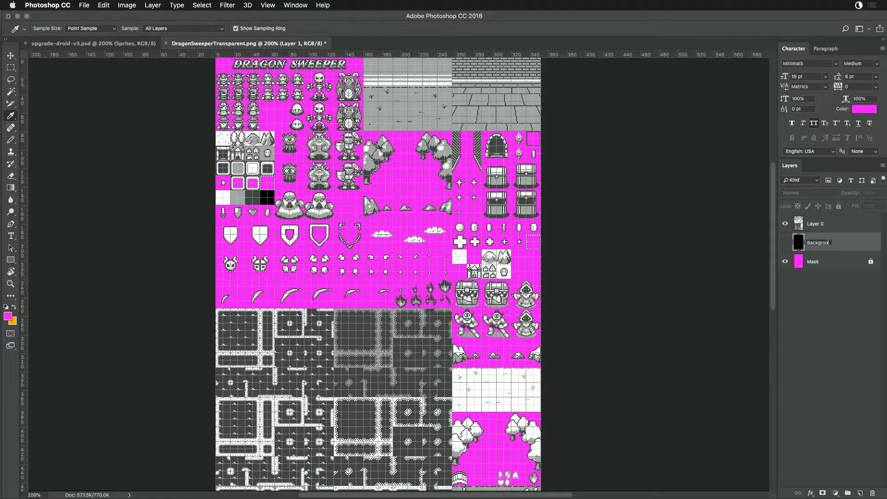
key("Escape")
- Delete the hidden black layer between the sprites and the Mask layer
left_click(872, 493)
left_click(523, 172)
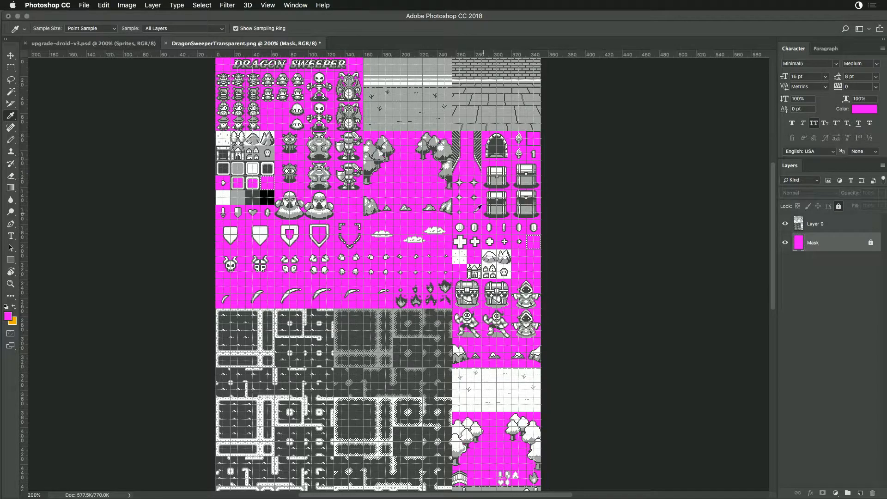
- In upgrade-droid-v3.psd, toggle the Background Color layer to compare the sprites against black and magenta, leaving it shown
left_click(110, 44)
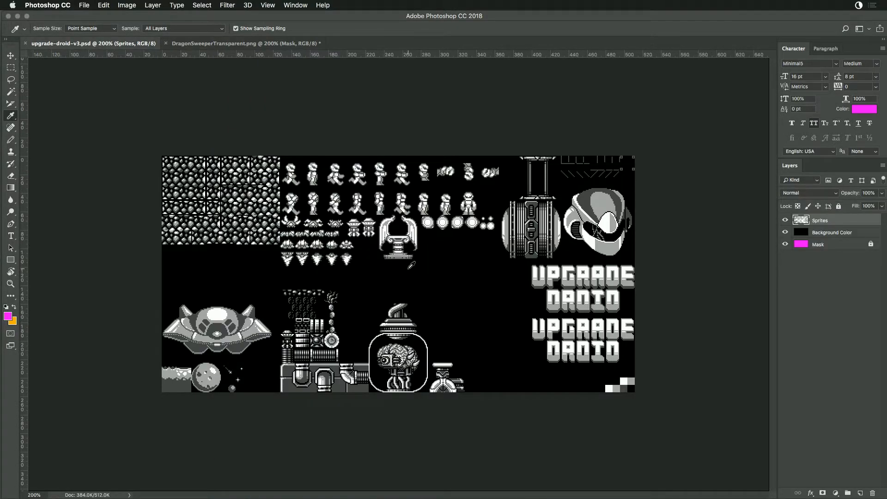
left_click(786, 233)
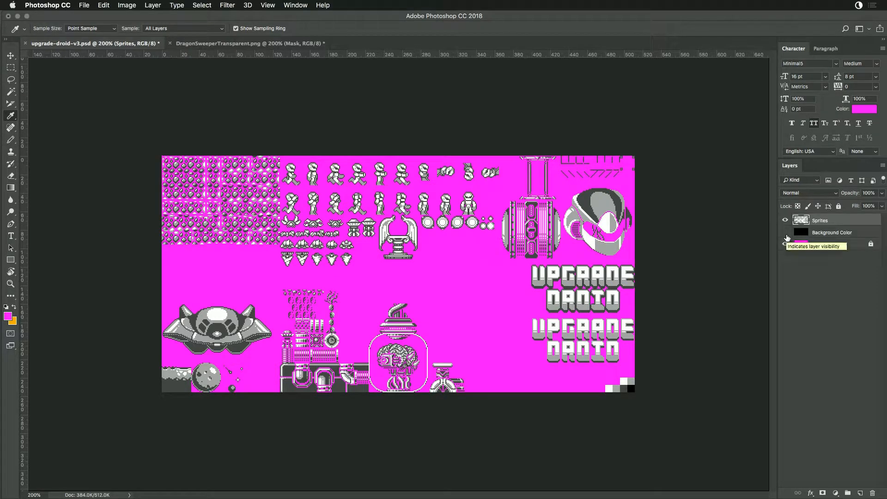
left_click(785, 233)
left_click(786, 232)
left_click(786, 232)
left_click(785, 232)
left_click(786, 233)
left_click(786, 232)
left_click(785, 232)
- Lock the Background Color layer and return to the Dragon Sweeper sheet
left_click(845, 233)
left_click(839, 206)
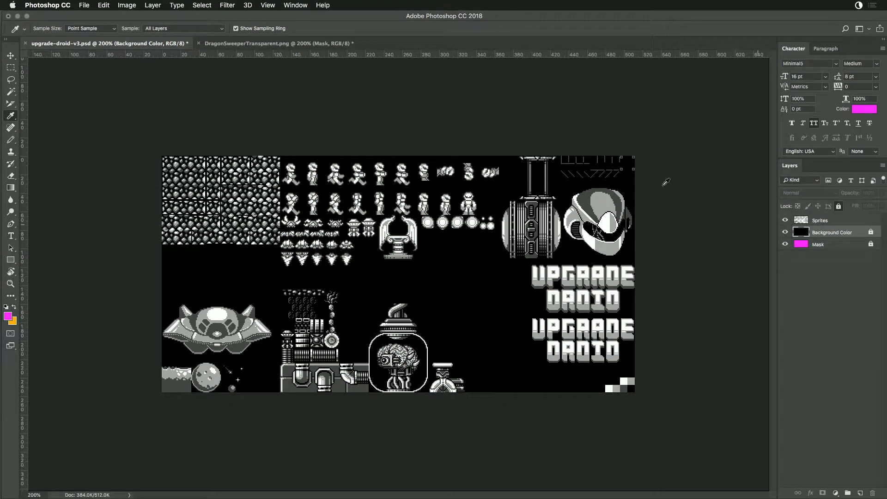
left_click(279, 45)
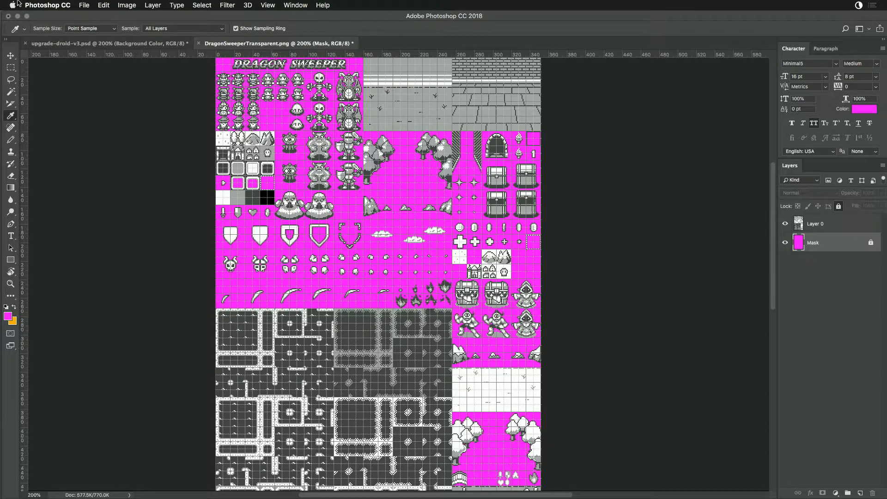
- Save the Dragon Sweeper sheet as a Photoshop file named dragon-sweeper-template_v1.psd in Dragon Warrior's Archive folder, with maximized compatibility
left_click(63, 5)
left_click(113, 102)
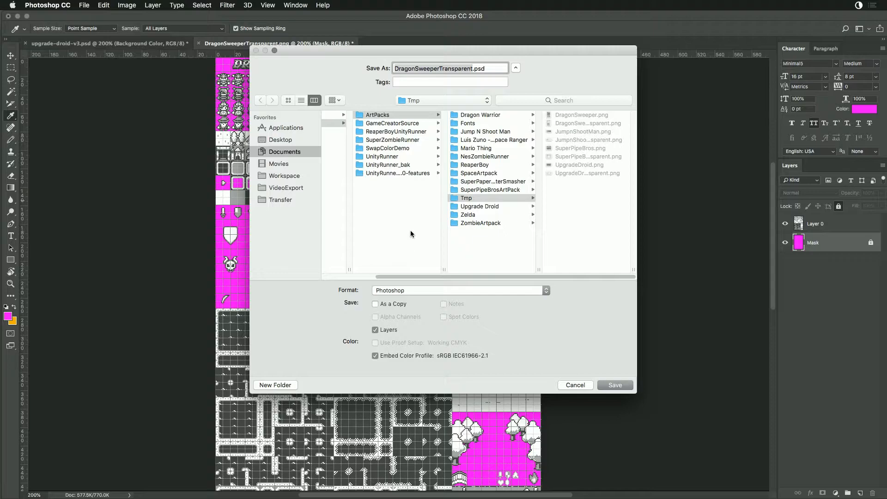
left_click(490, 116)
left_click(561, 115)
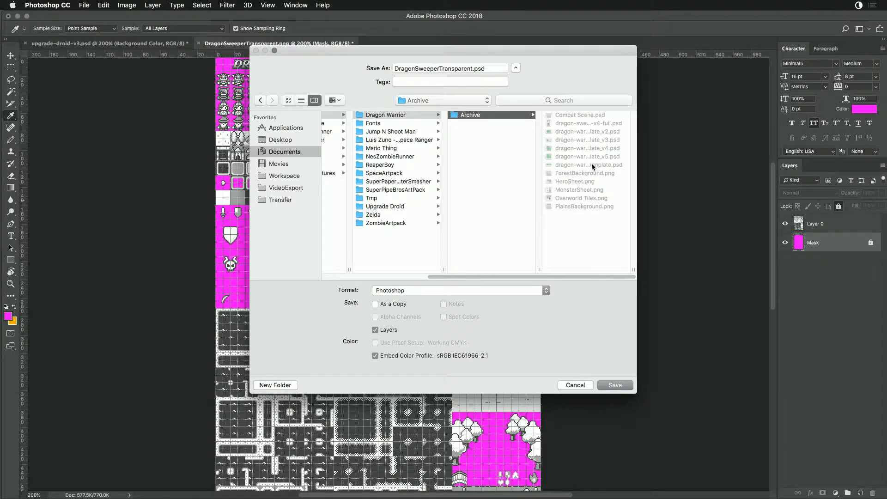
left_click(585, 131)
double_click(437, 68)
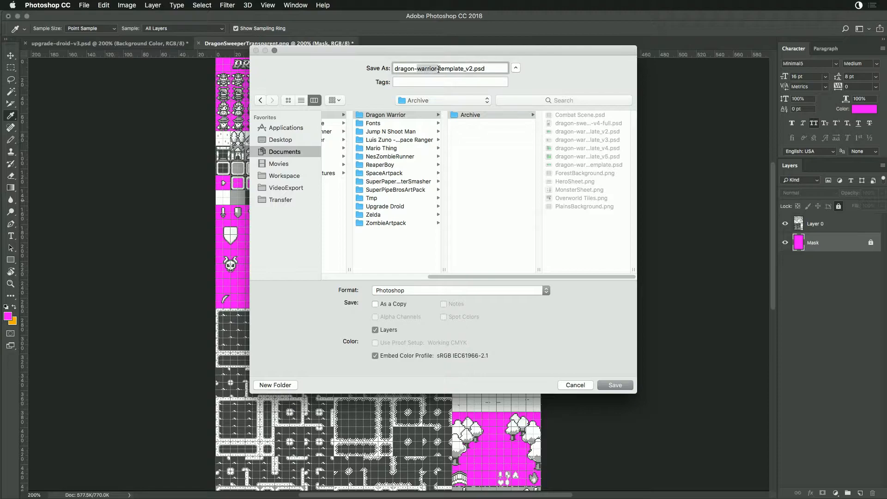
type("sweeper")
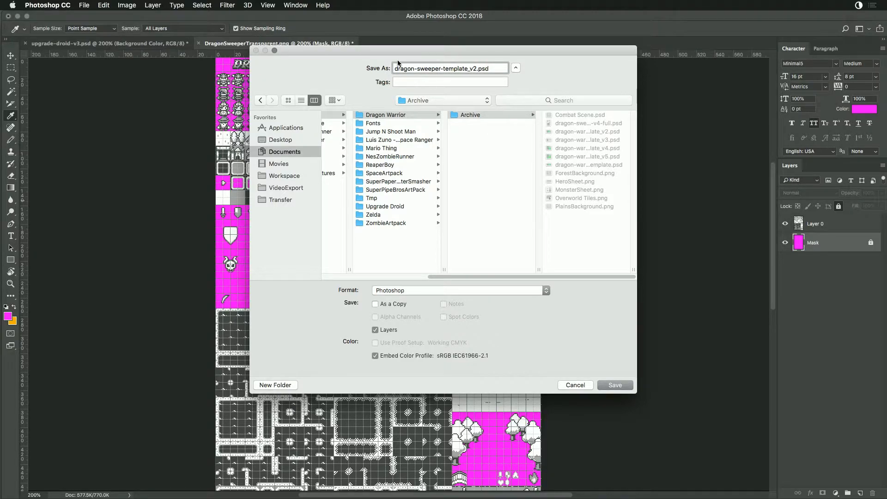
left_click(476, 69)
key("BackSpace")
type("1")
left_click(626, 384)
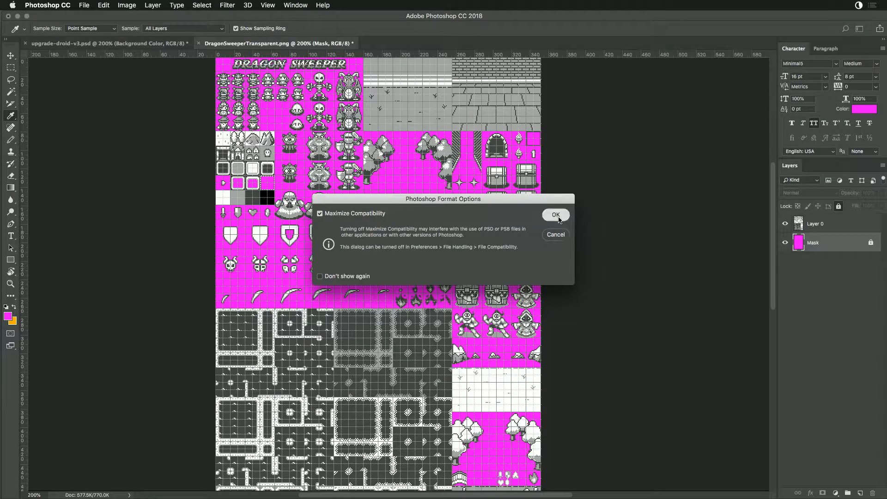
left_click(556, 215)
- Save upgrade-droid-v3.psd and close the document
left_click(110, 43)
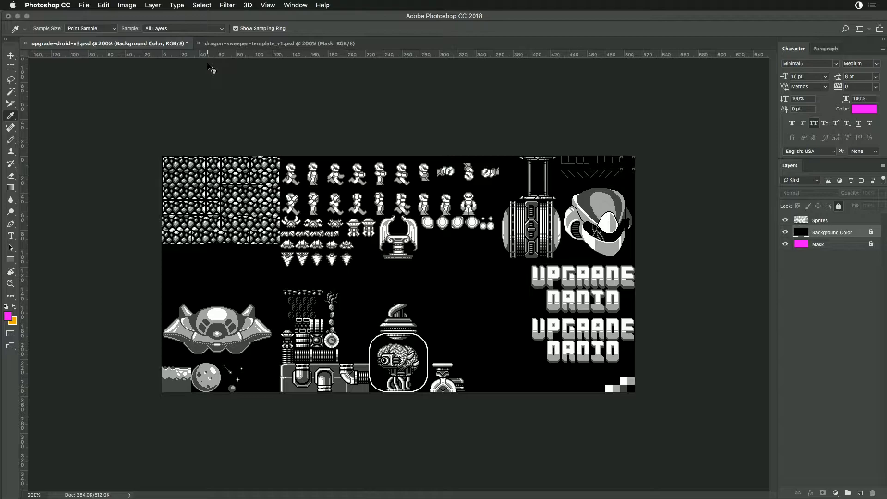
key("super+s")
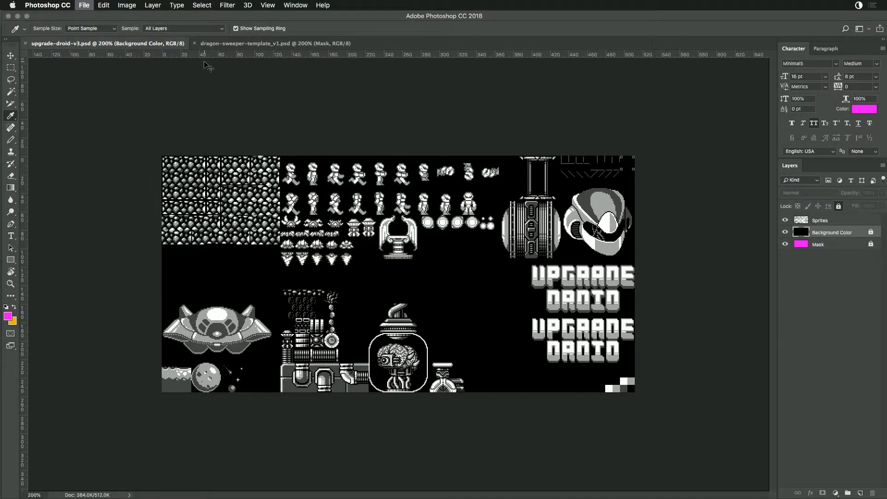
key("super+w")
- In Finder, create a folder named Archive inside the Upgrade Droid folder
key("super+Tab")
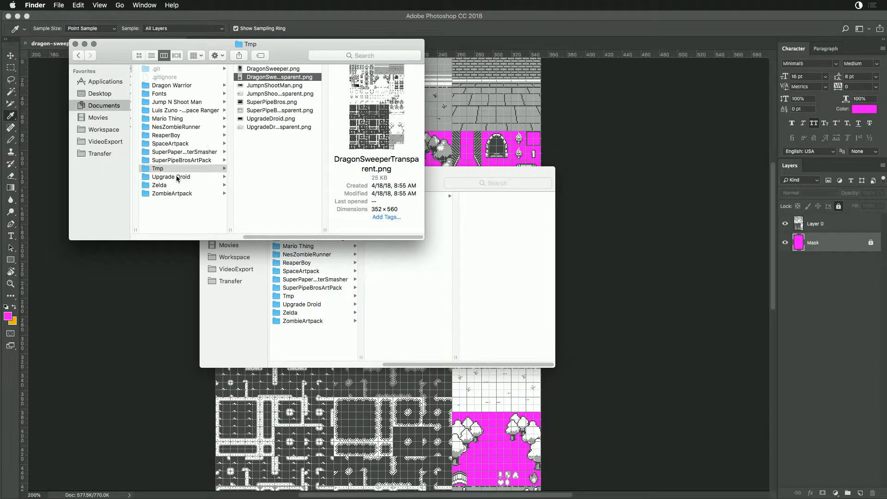
left_click(178, 177)
right_click(275, 187)
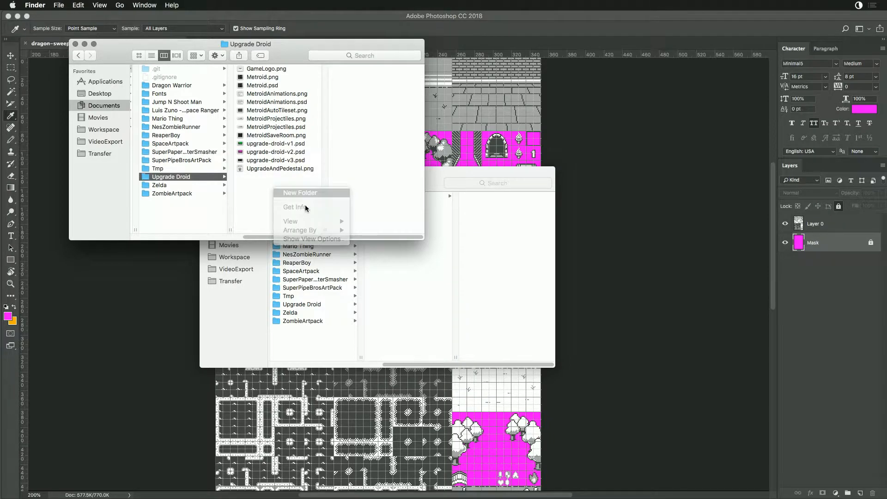
left_click(300, 193)
type("Archive")
key("Return")
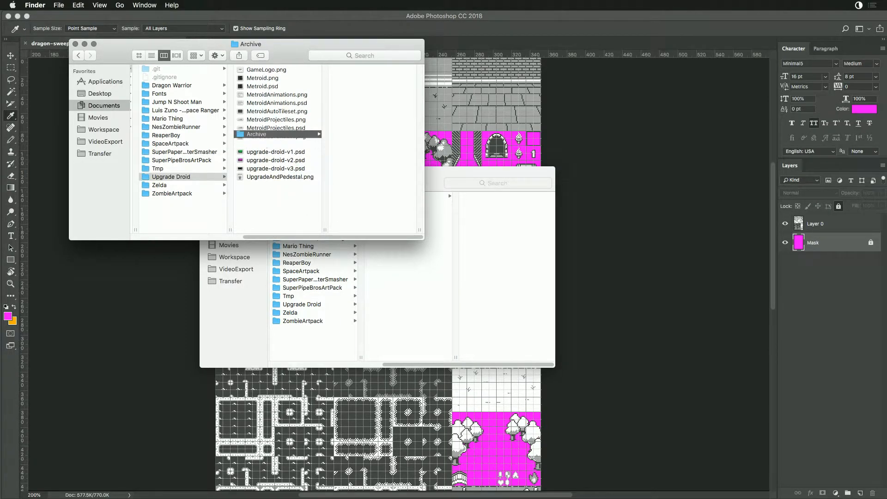
- Move every file in the Upgrade Droid folder except upgrade-droid-v3.psd into Archive
key("super+a")
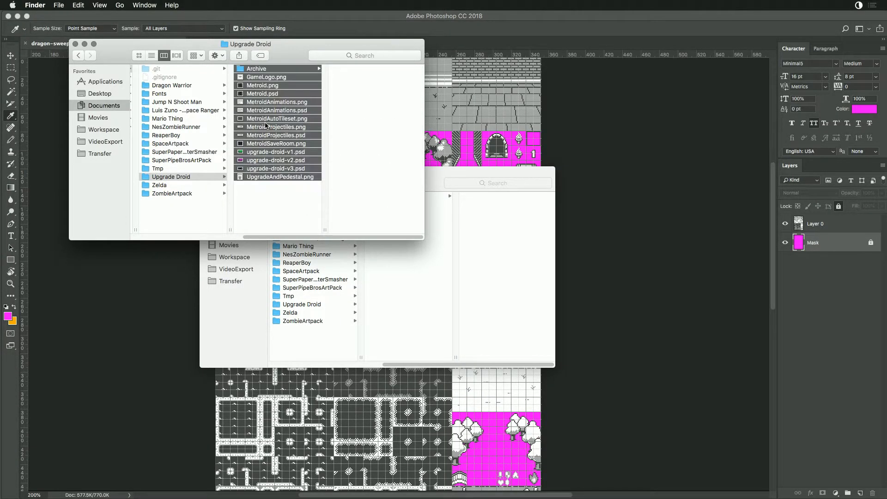
left_click(254, 71, "super")
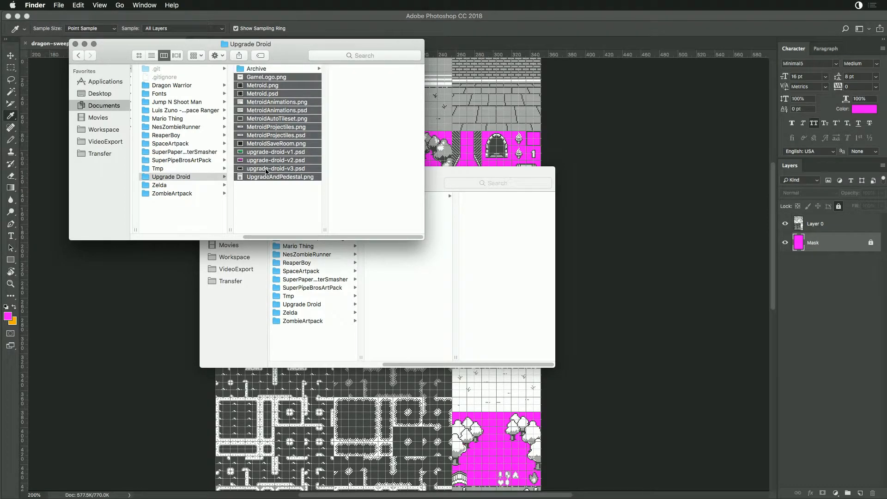
left_click(266, 169, "super")
key("super+BackSpace")
- Rename upgrade-droid-v3.psd to upgrade-droid-v1.psd
left_click(259, 77)
key("Return")
left_click(294, 77)
key("BackSpace")
type("1")
key("Return")
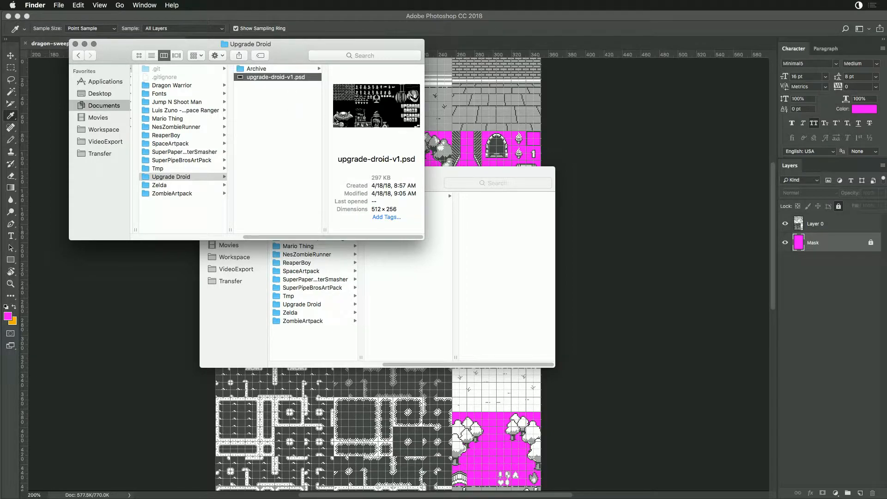
left_click(282, 126)
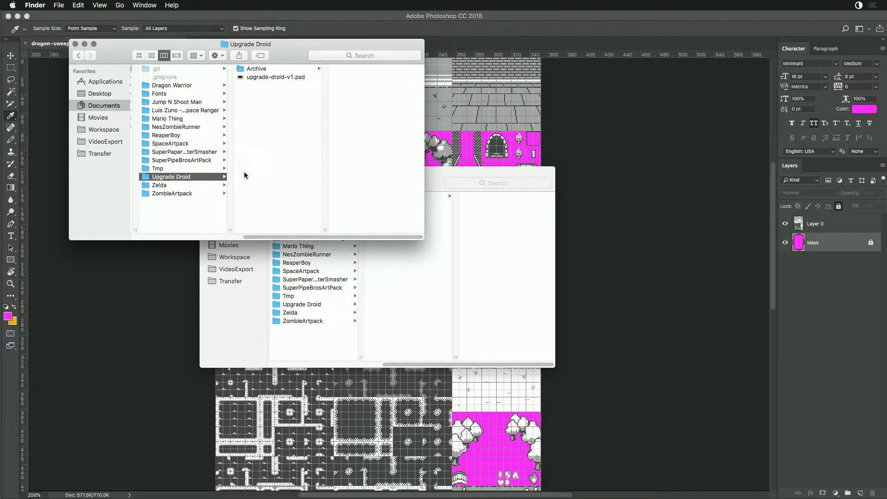
- Tag the Upgrade Droid and Dragon Warrior folders yellow
right_click(183, 179)
left_click(228, 320)
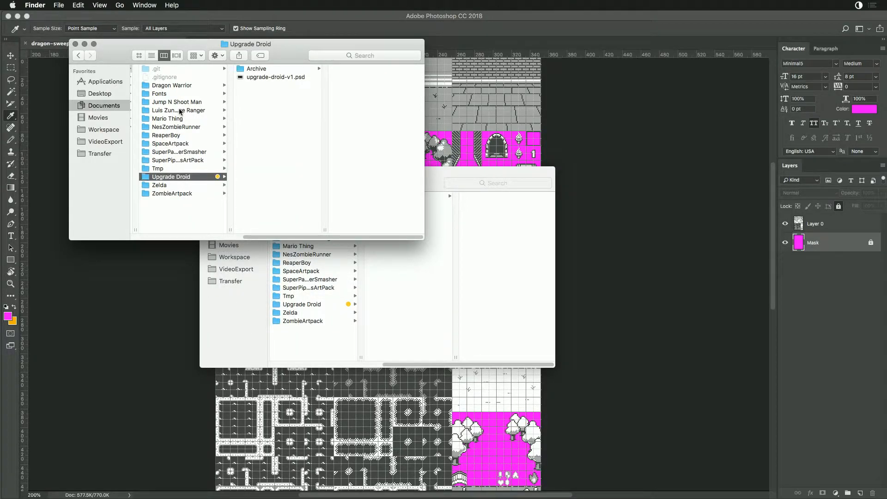
left_click(177, 86)
right_click(178, 87)
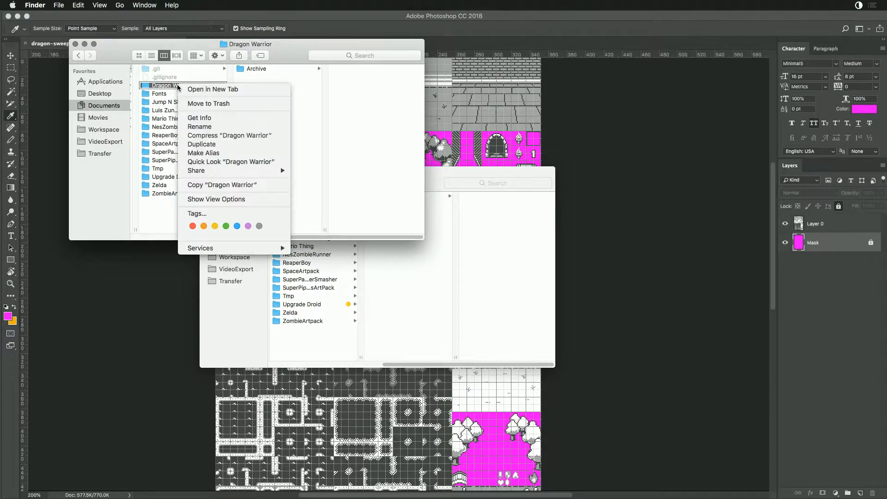
left_click(220, 227)
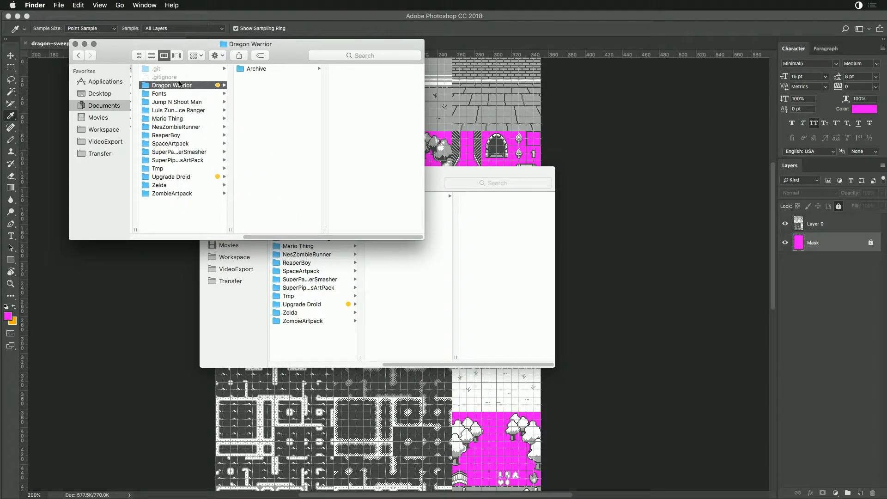
- Move dragon-sweeper-template_v1.psd out of Archive into the Dragon Warrior folder, and close its document in Photoshop
left_click(191, 94)
left_click(201, 86)
left_click(258, 68)
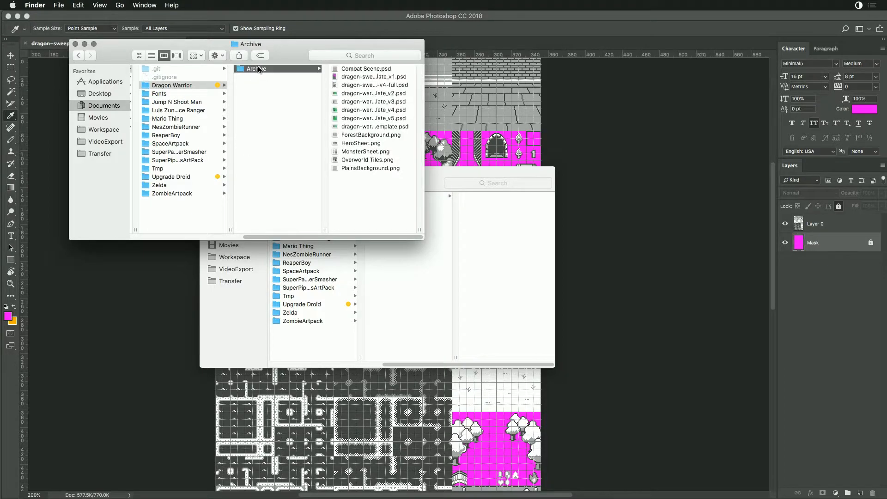
left_click(365, 77)
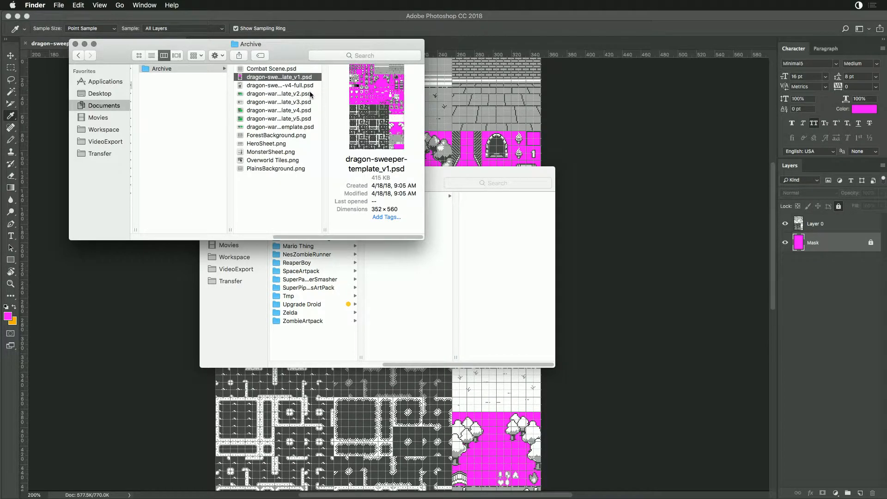
left_click_drag(284, 79, 205, 95)
key("super+Tab")
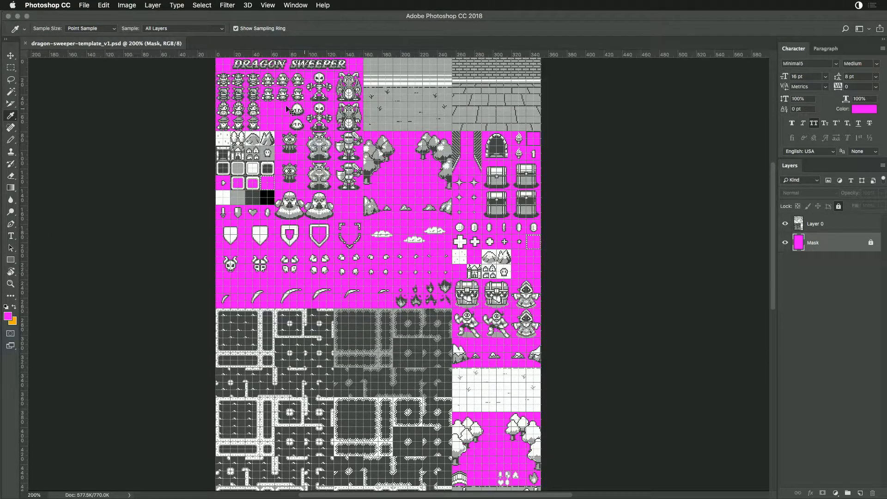
key("super+w")
- From Finder, open JumpnShootManTransparent.png in the ArtPacks Tmp folder in Photoshop
key("super+Tab")
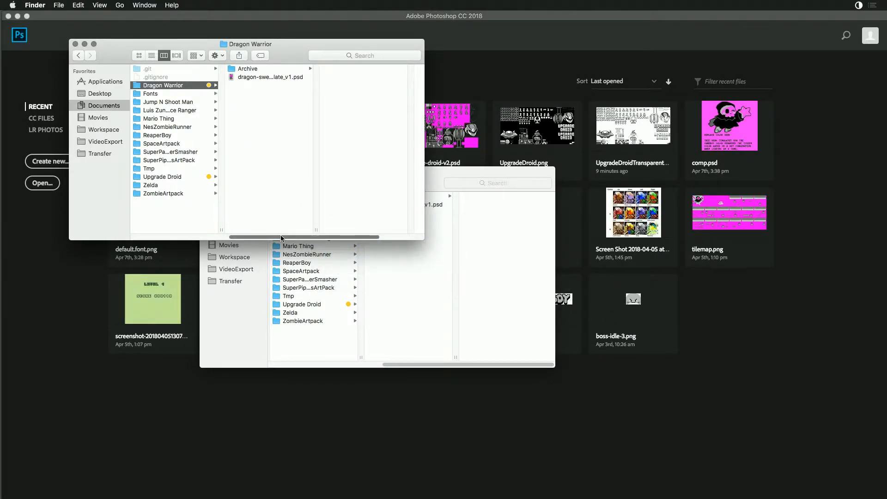
left_click_drag(281, 236, 259, 237)
left_click(432, 175)
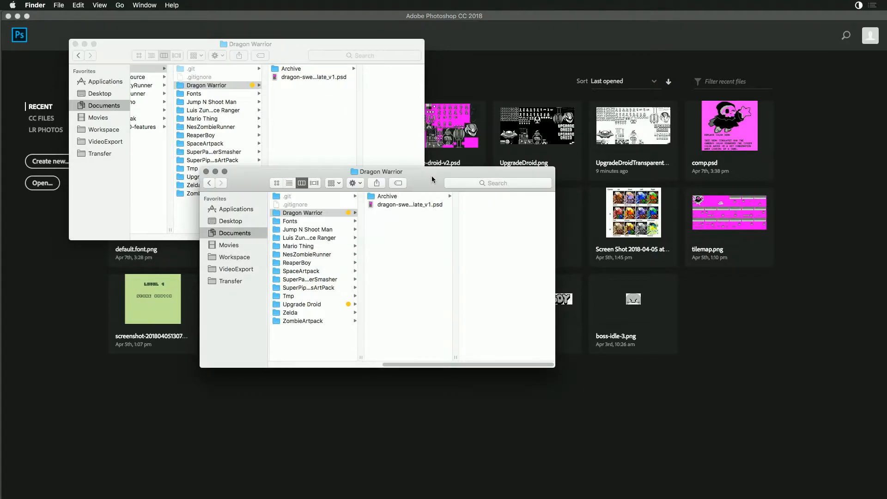
left_click(193, 50)
left_click(79, 55)
left_click(79, 55)
left_click(78, 55)
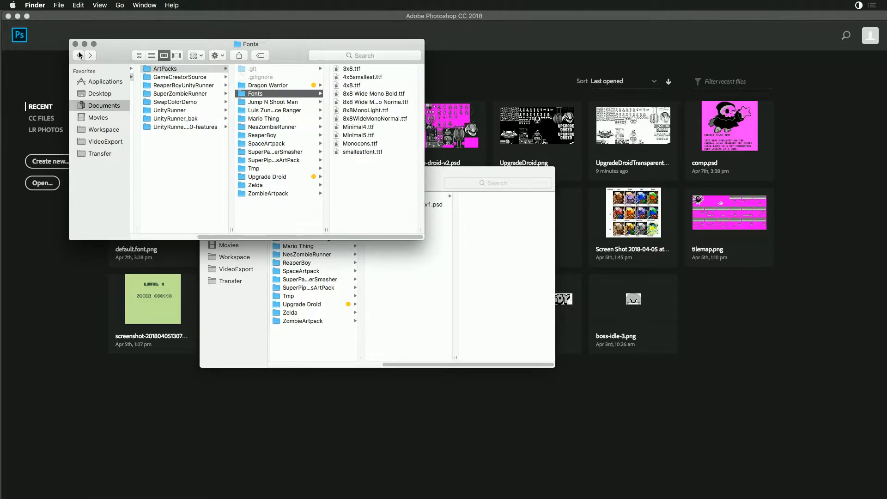
left_click(260, 170)
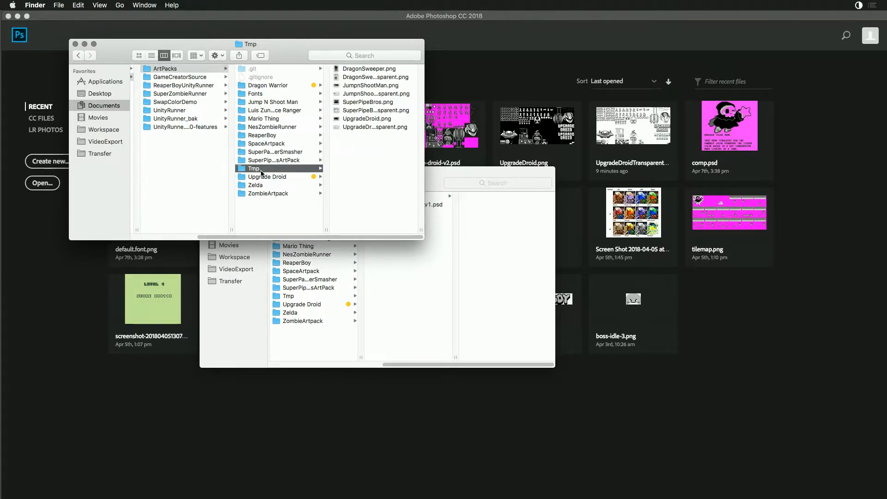
left_click(353, 94)
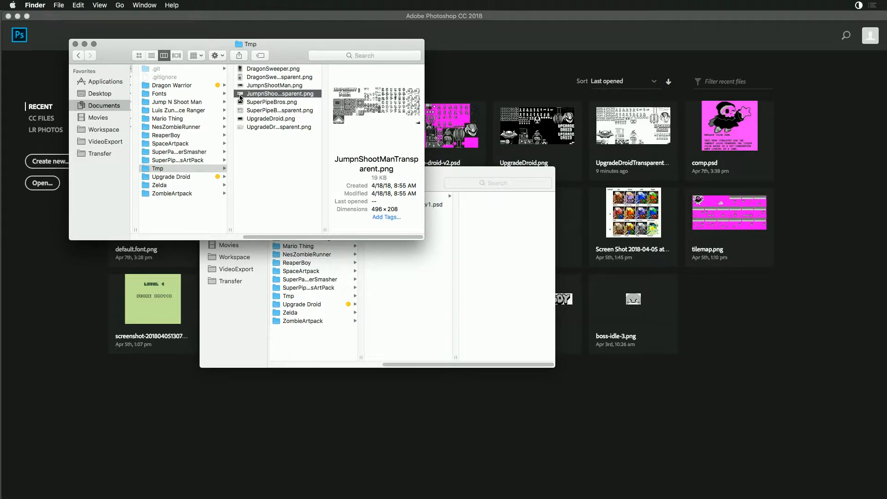
double_click(240, 95)
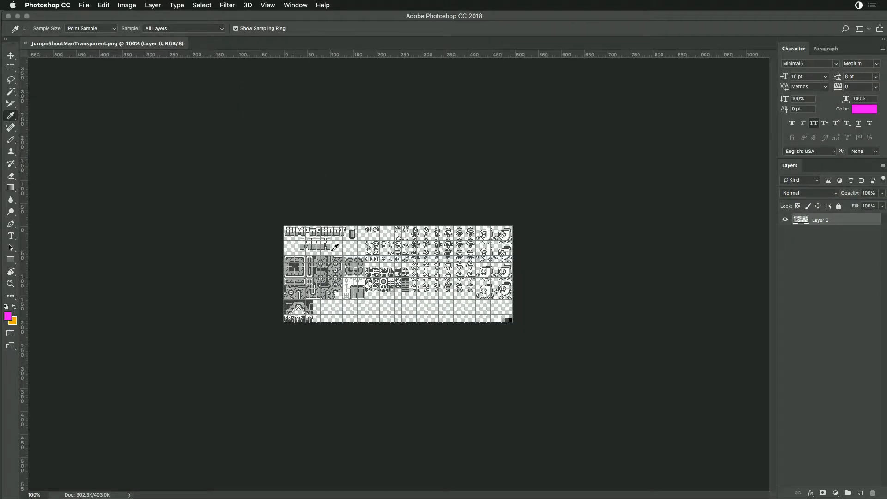
- Hide the grid and add a new magenta-filled layer beneath the Jump n Shoot Man sprites
key("super+apostrophe")
key("super+equal")
key("super+equal")
key("super+minus")
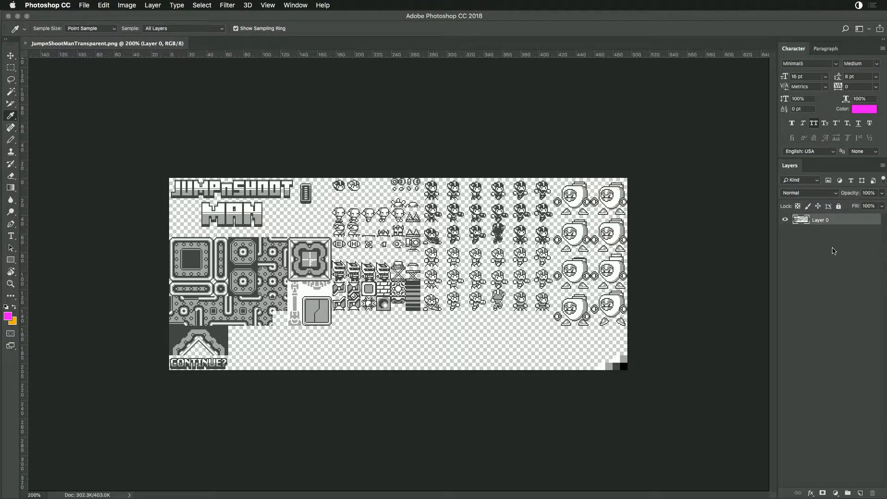
left_click(860, 493)
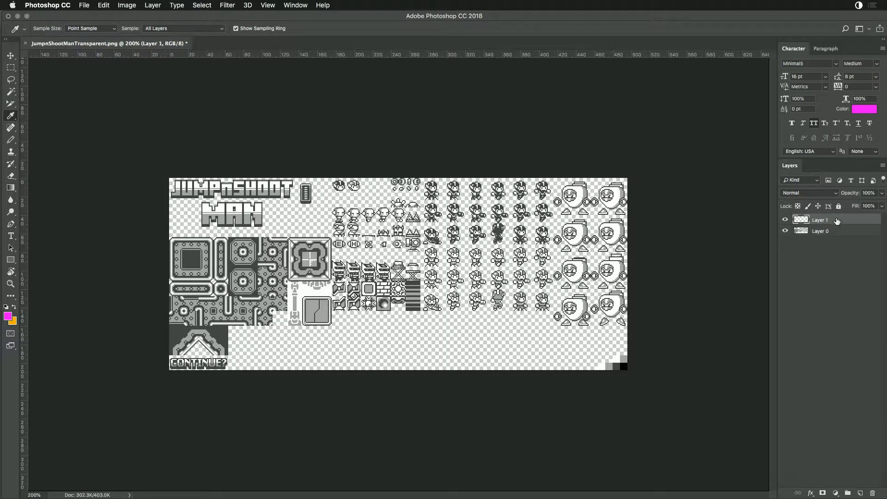
left_click_drag(838, 221, 830, 242)
key("alt+BackSpace")
- Rename the magenta layer in the Jump n Shoot Man sheet to Mask
double_click(821, 231)
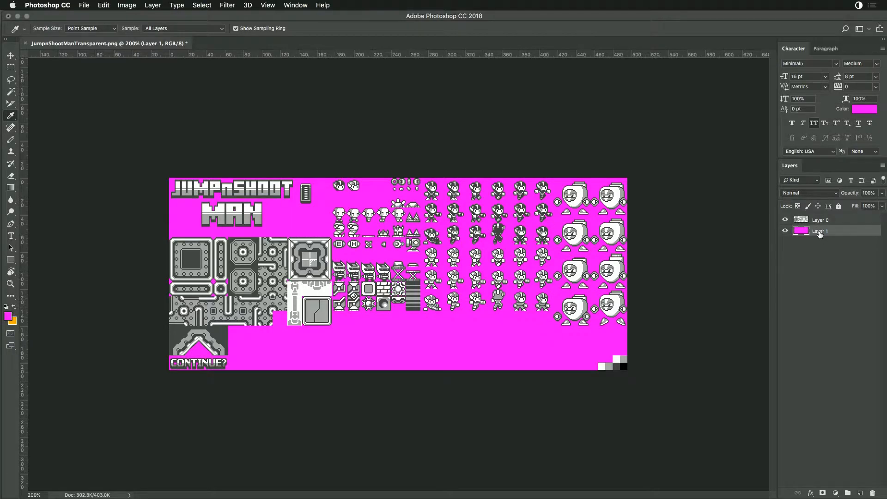
type("M")
key("Return")
- Examine the Jump n Shoot Man logo, tiles and characters at 500% with the grid shown to check their alignment
key("super+plus")
key("super+plus")
key("super+plus")
left_click_drag(448, 191, 372, 248)
key("super+r")
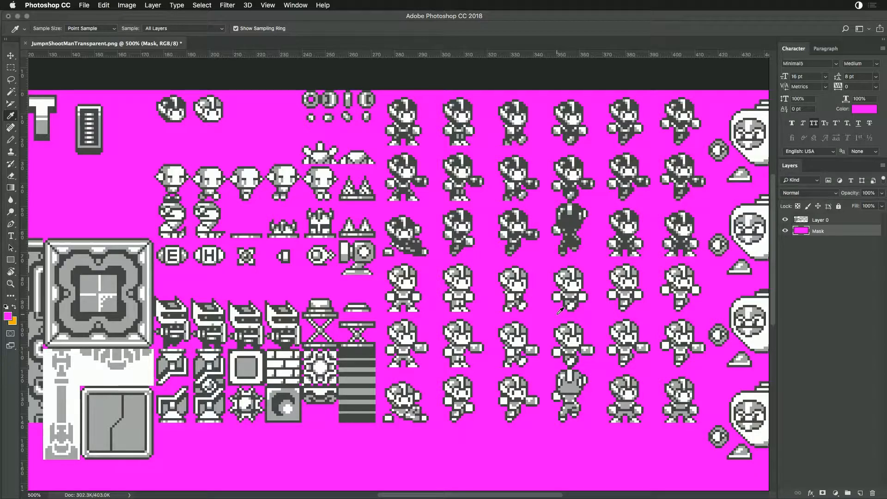
key("super+apostrophe")
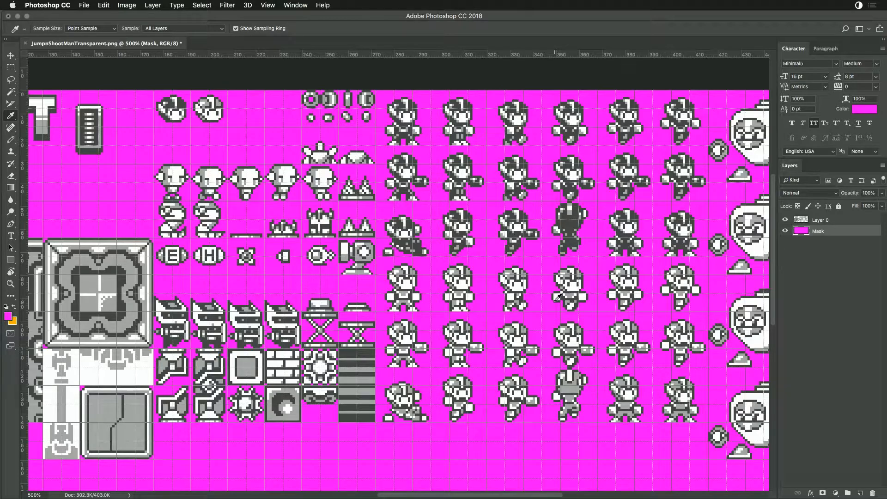
scroll(558, 297, "left", 10)
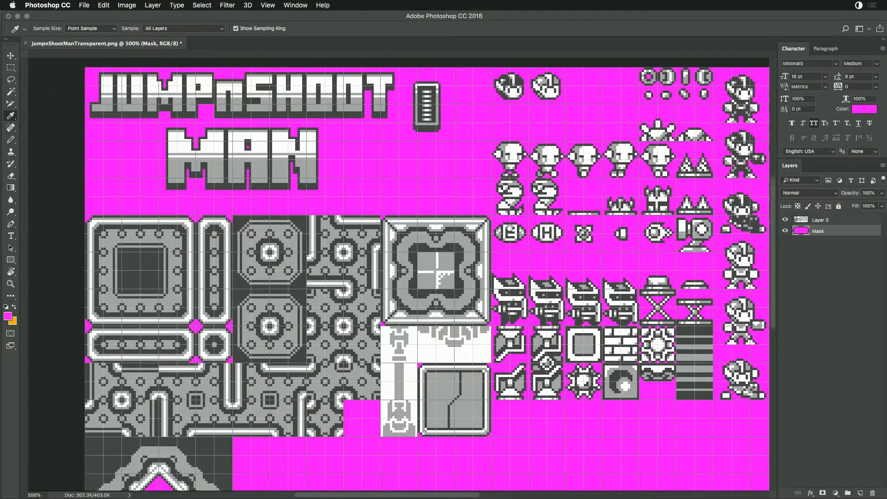
scroll(508, 222, "down", 3)
scroll(508, 222, "right", 4)
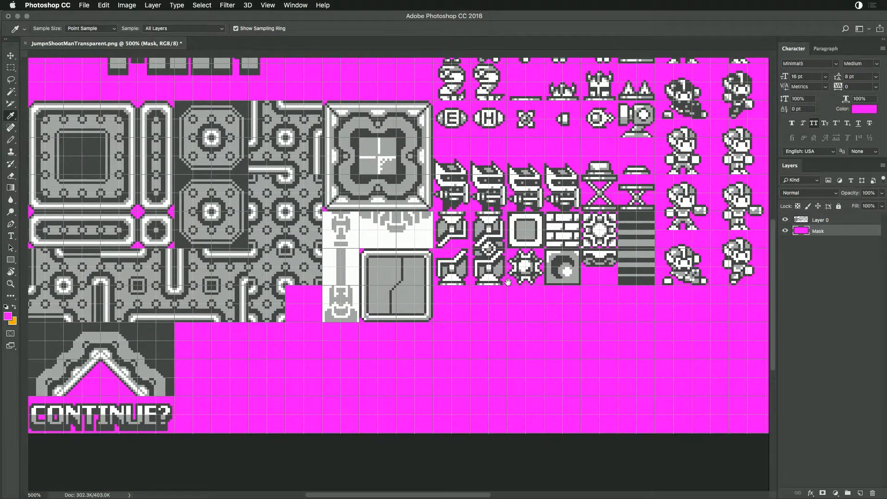
scroll(332, 334, "right", 13)
scroll(332, 333, "up", 4)
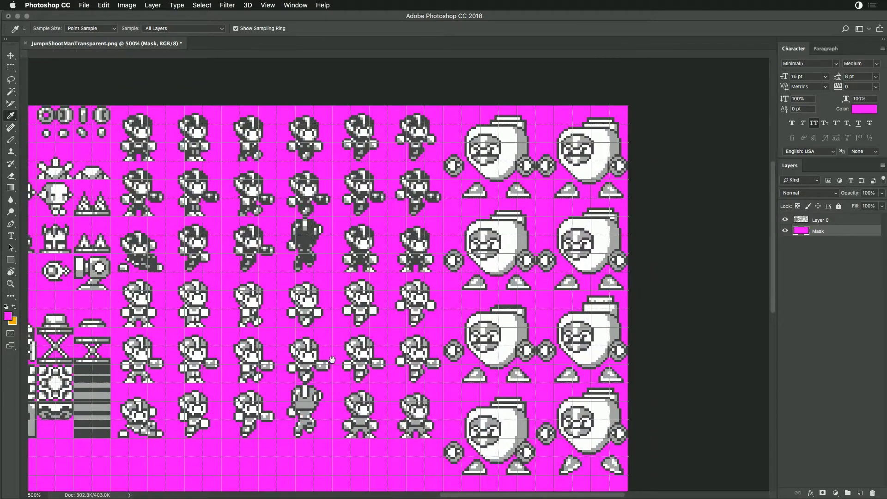
scroll(350, 358, "left", 12)
scroll(463, 321, "down", 2)
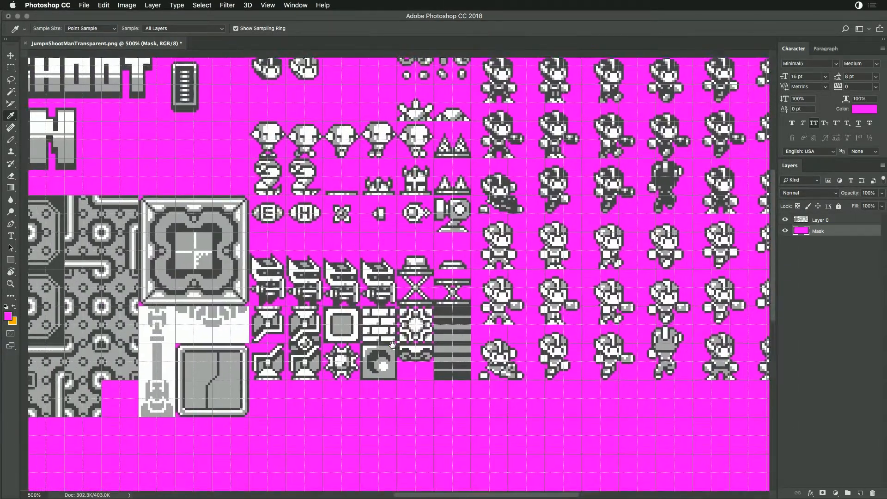
- Lock the Mask layer in the Jump n Shoot Man sheet and rename the sprite layer to Sprites
left_click_drag(463, 320, 483, 299)
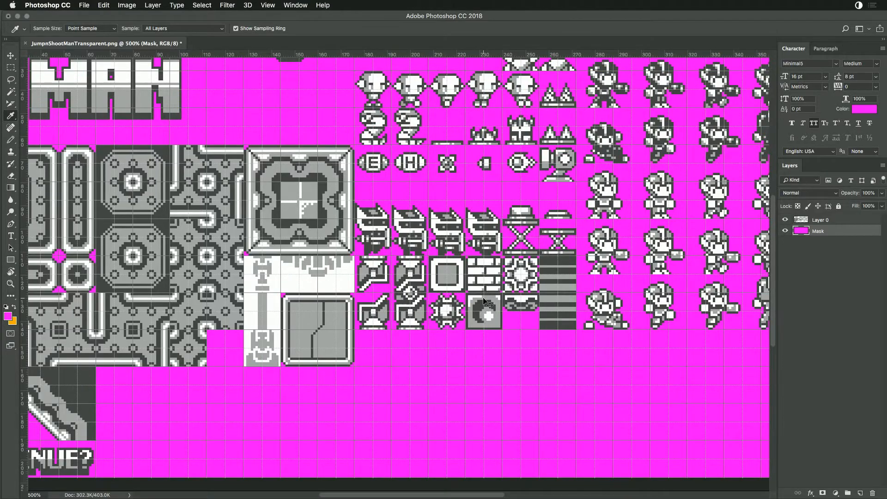
key("super+minus")
key("super+minus")
key("super+minus")
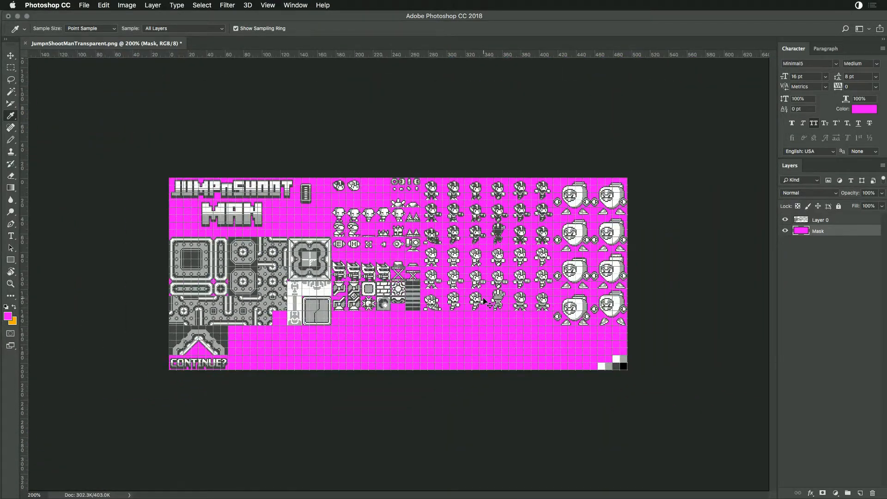
key("super+plus")
key("super+minus")
key("super+plus")
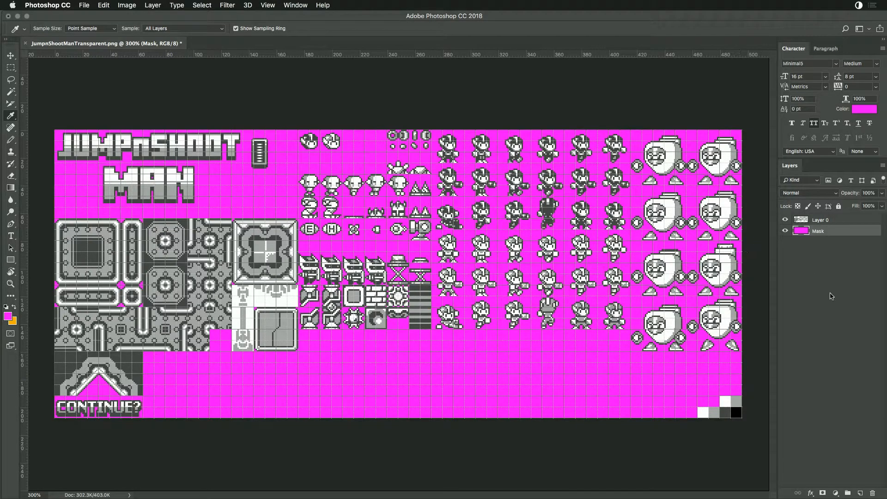
left_click(839, 206)
double_click(821, 220)
type("Sprites")
key("Return")
- Switch to Finder and rename the Dragon Warrior folder in ArtPacks to Dragon Sweeper
key("super+Tab")
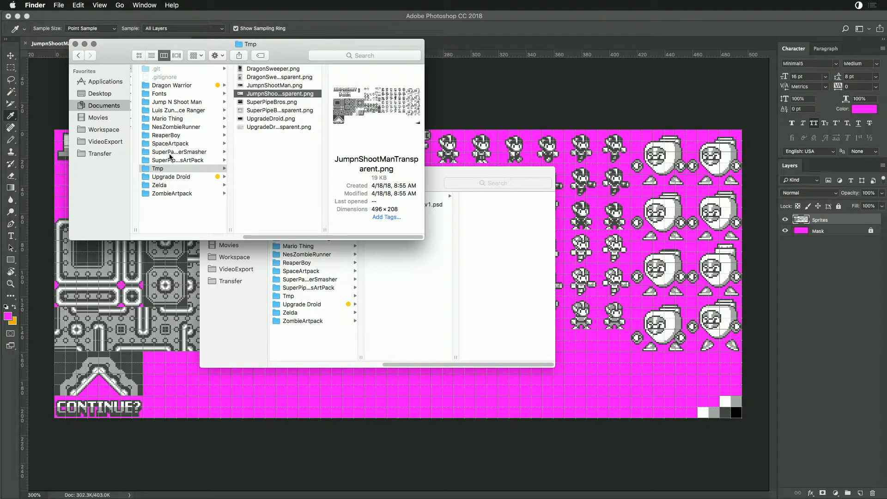
left_click(172, 87)
left_click(182, 84)
double_click(182, 85)
type("Sweeper")
key("Return")
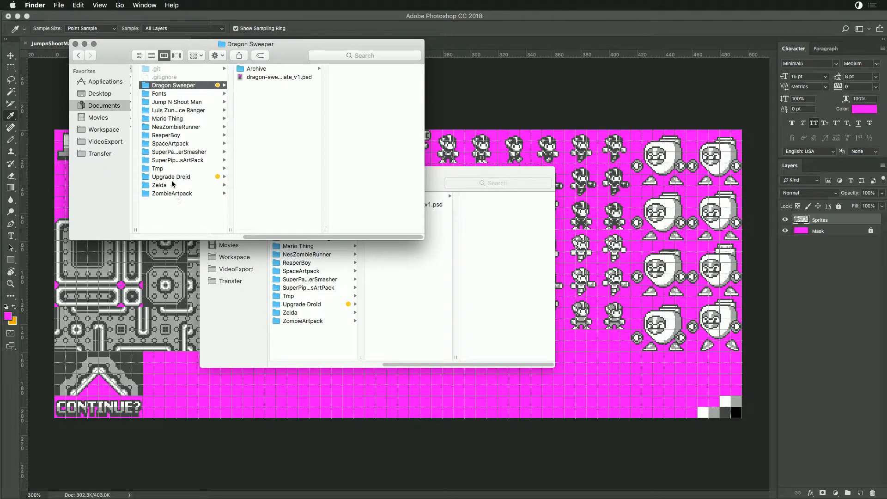
- Create a new folder named Archive inside the Jump N Shoot Man folder
left_click(172, 178)
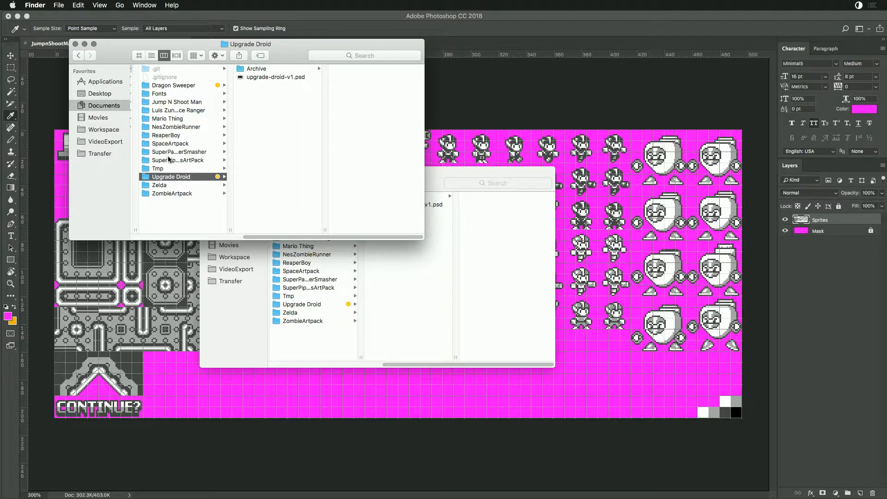
left_click(169, 103)
left_click(253, 85)
left_click(249, 118)
right_click(248, 117)
left_click(272, 134)
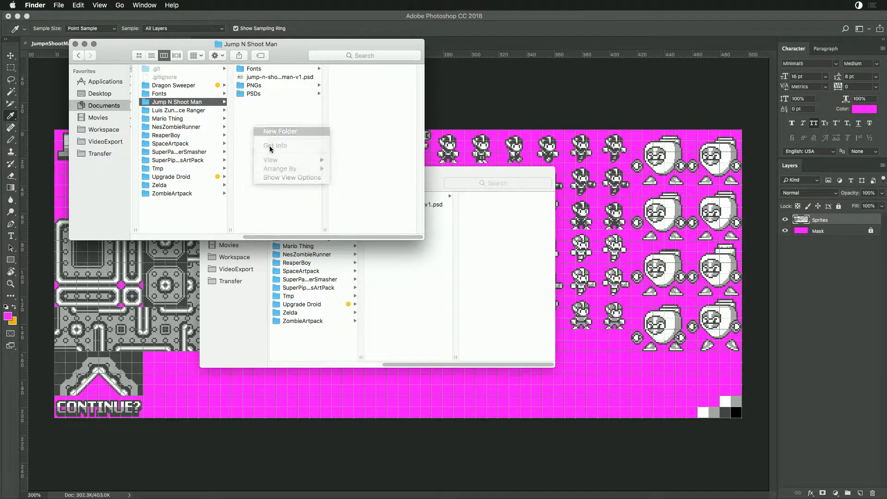
type("Archive")
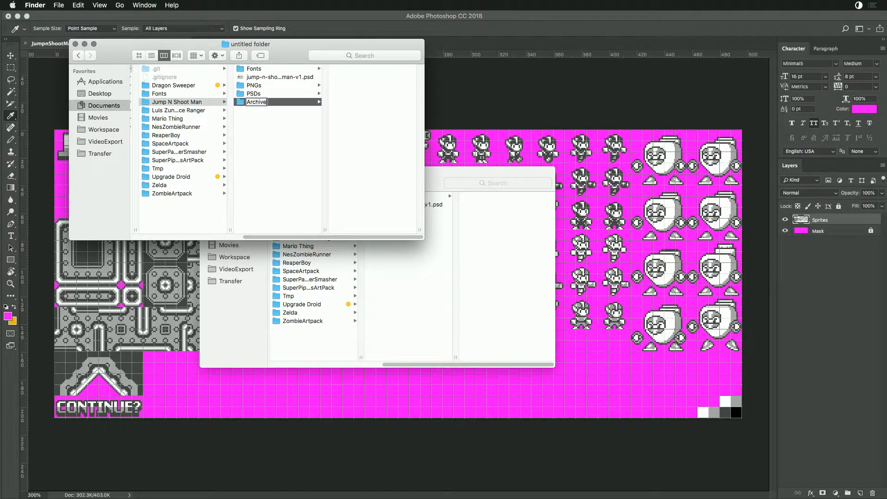
key("Return")
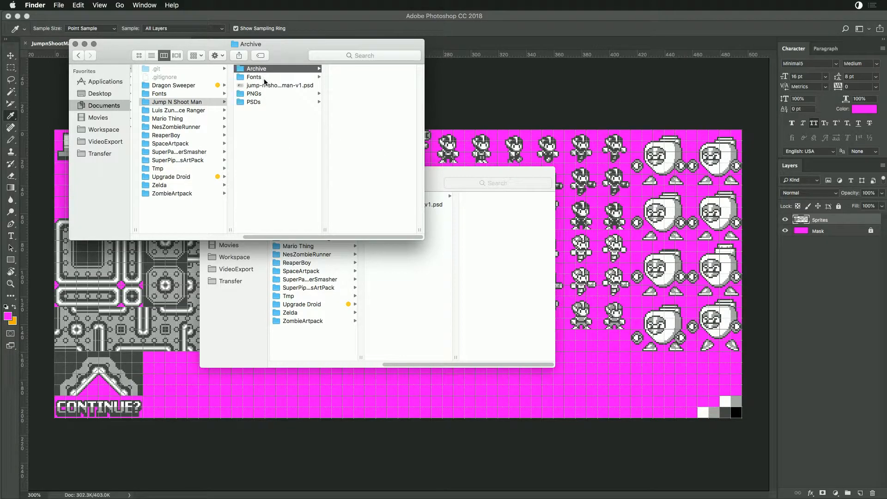
- Move the Fonts, PNGs and PSDs folders and the old jump-n-shoot-man-v1.psd into the Archive folder
left_click(266, 78)
left_click(254, 104, "shift")
left_click_drag(254, 102, 255, 70)
- Preview the archived jump-n-shoot-man-v1.psd to check its contents
left_click(255, 70)
left_click(278, 76)
key("space")
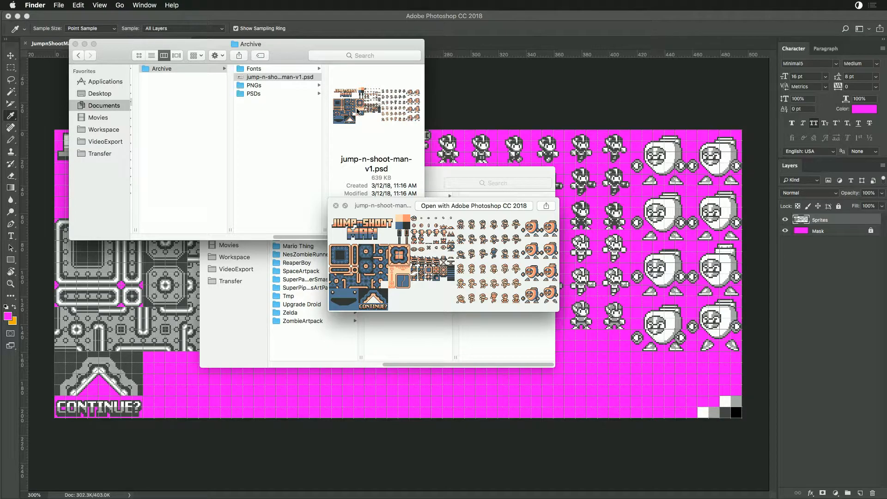
key("space")
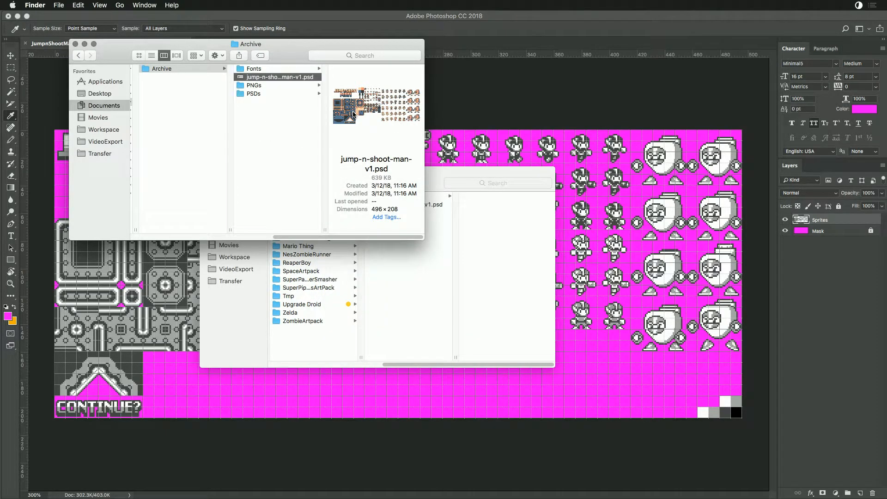
- In Photoshop, save the layered sheet as jump-n-shoot-man-v1.psd in the Jump N Shoot Man folder with maximized compatibility
left_click(504, 106)
left_click(83, 5)
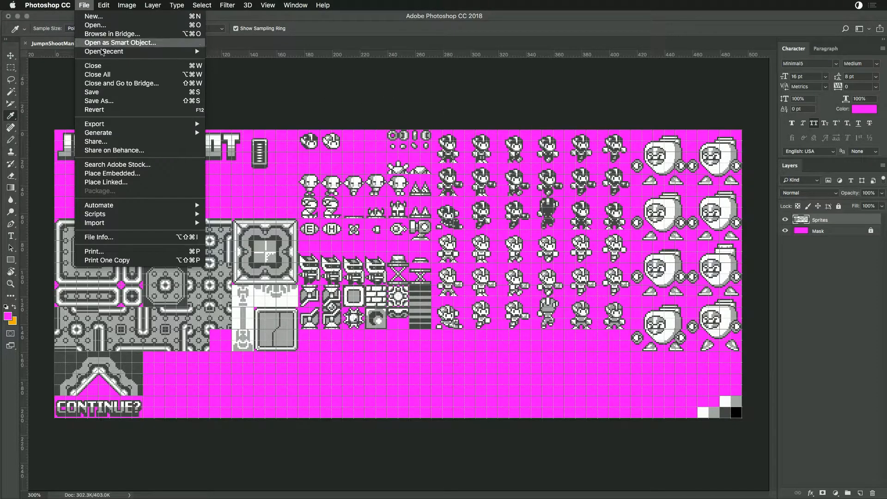
left_click(112, 101)
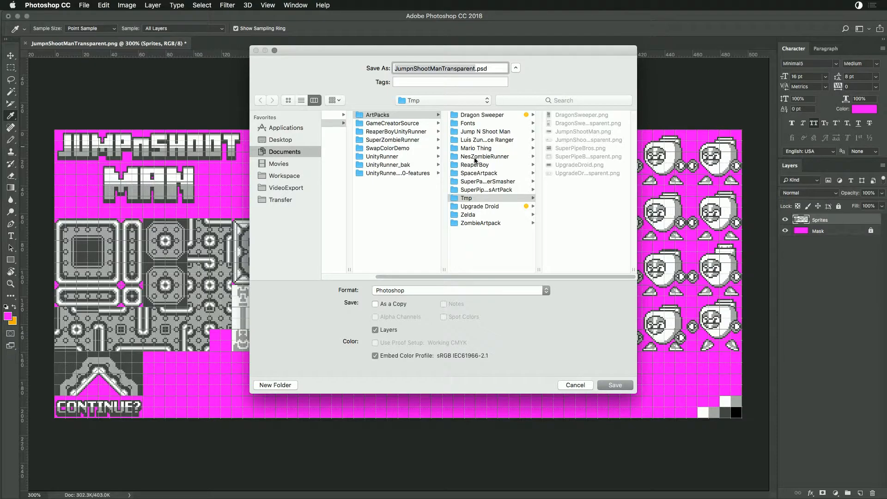
left_click(481, 132)
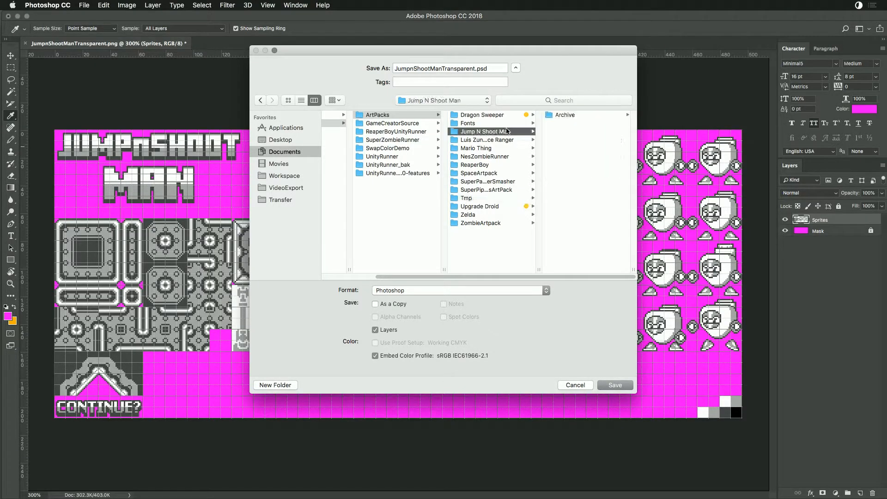
left_click(569, 115)
left_click(570, 123)
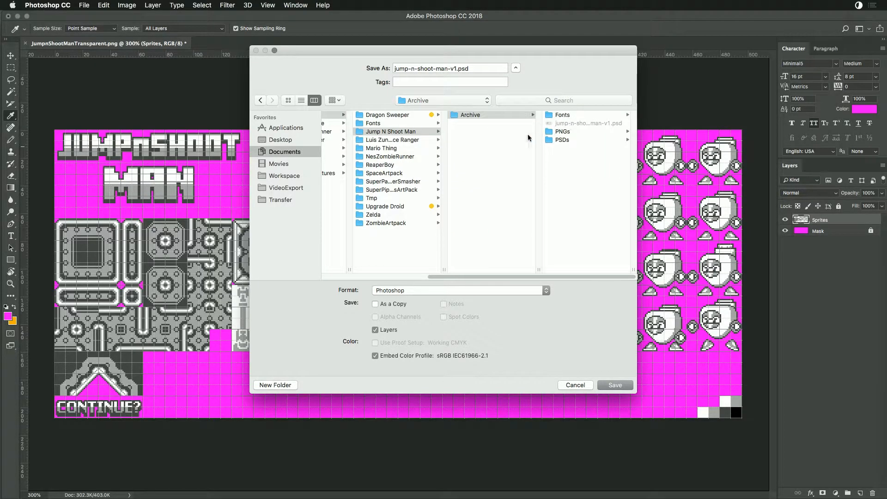
left_click(481, 141)
left_click(607, 384)
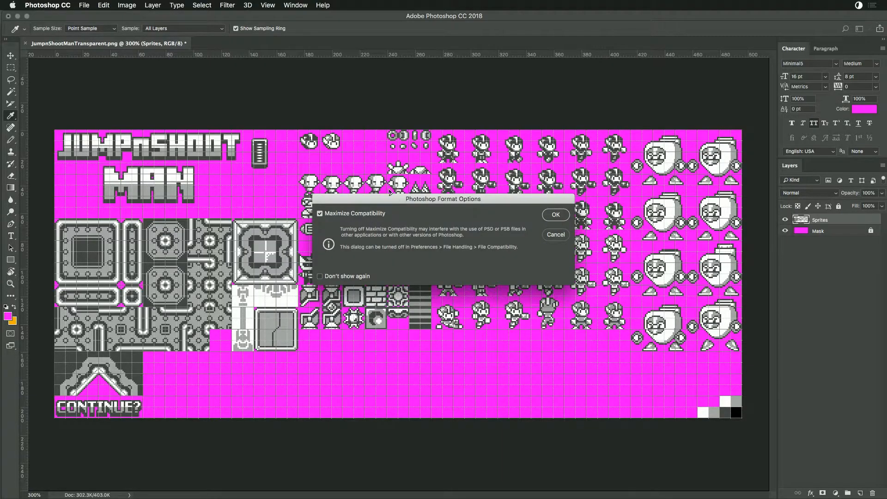
left_click(555, 215)
- From Finder, open SuperPipeBrosTransparent.png in the ArtPacks Tmp folder in Photoshop
key("super+Tab")
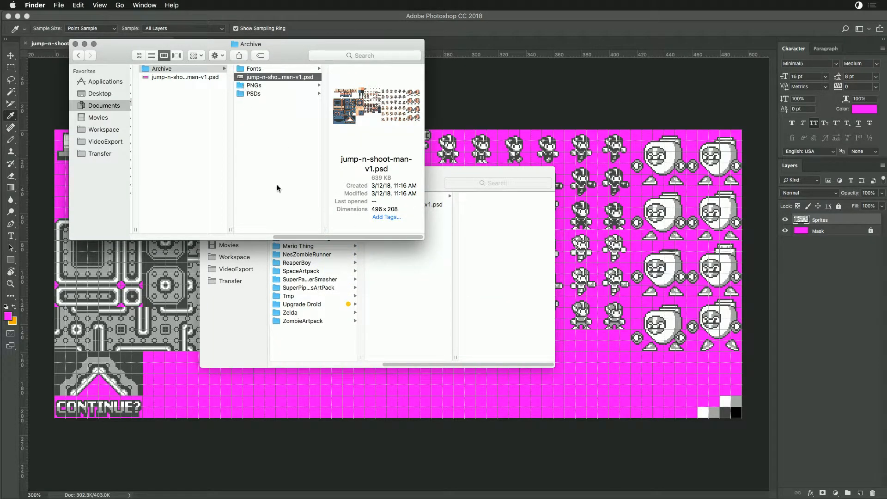
scroll(245, 96, "left", 5)
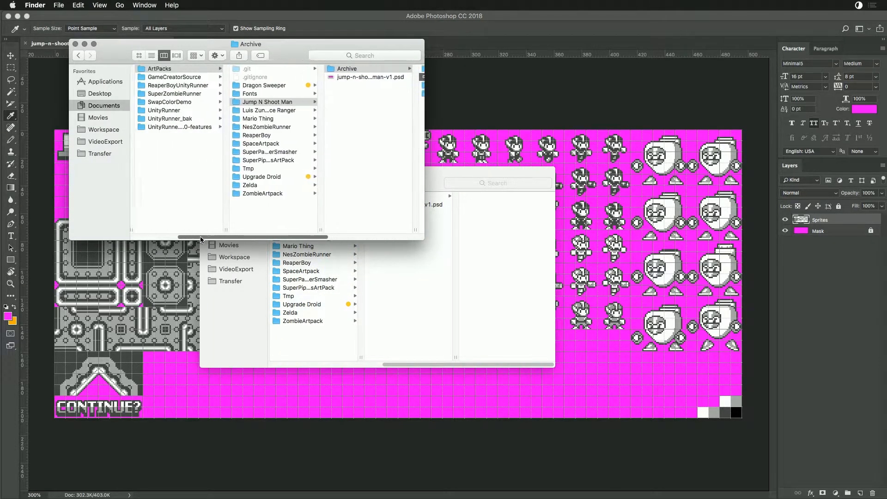
left_click(262, 168)
left_click(355, 110)
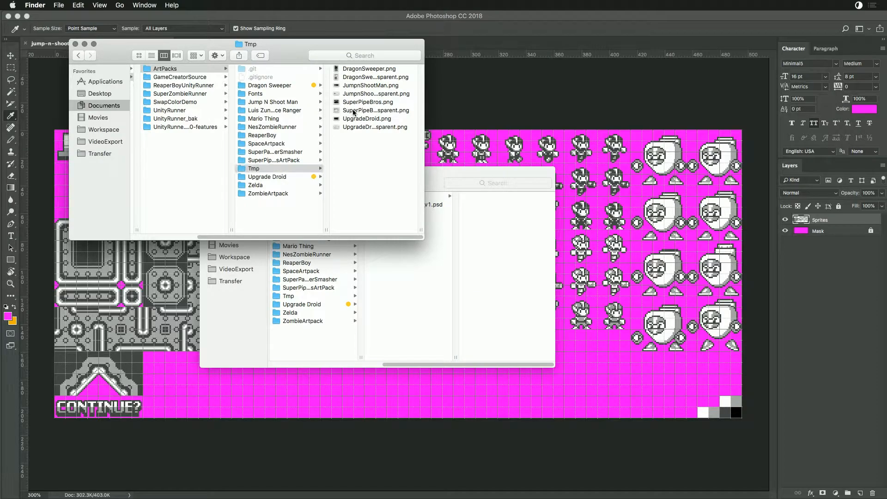
double_click(239, 112)
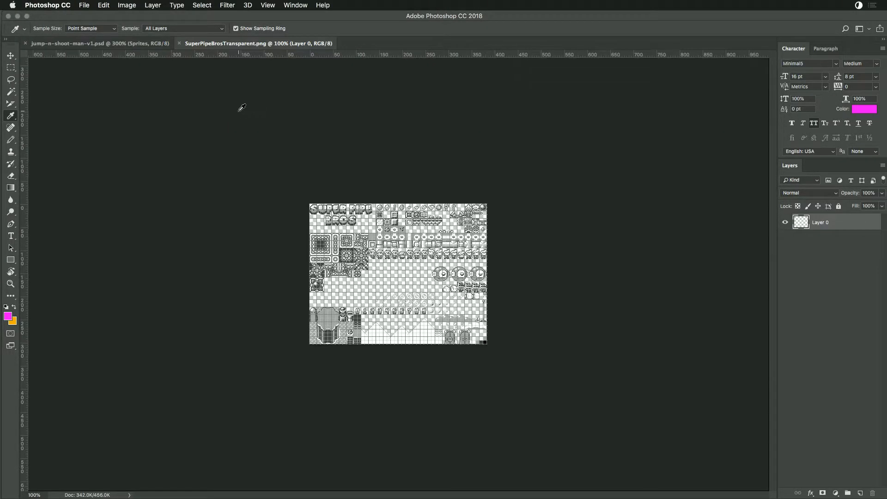
- Add a new magenta-filled layer beneath the Super Pipe Bros sprites and check it with the grid hidden and shown
left_click(106, 43)
left_click(234, 44)
key("super+equal")
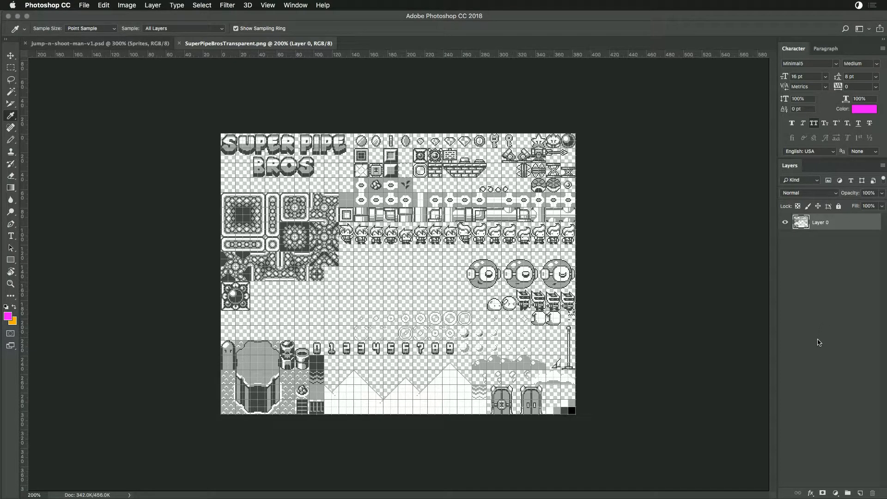
left_click(861, 493)
left_click_drag(828, 228, 832, 257)
key("alt+BackSpace")
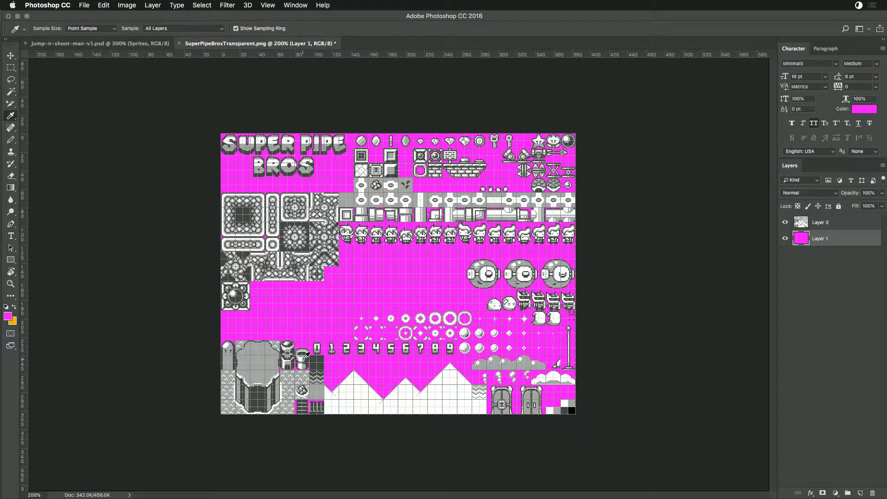
key("super+apostrophe")
key("super+apostrophe")
- Try a black-filled layer between the Super Pipe Bros sprites and the magenta layer, and delete it
left_click(861, 493)
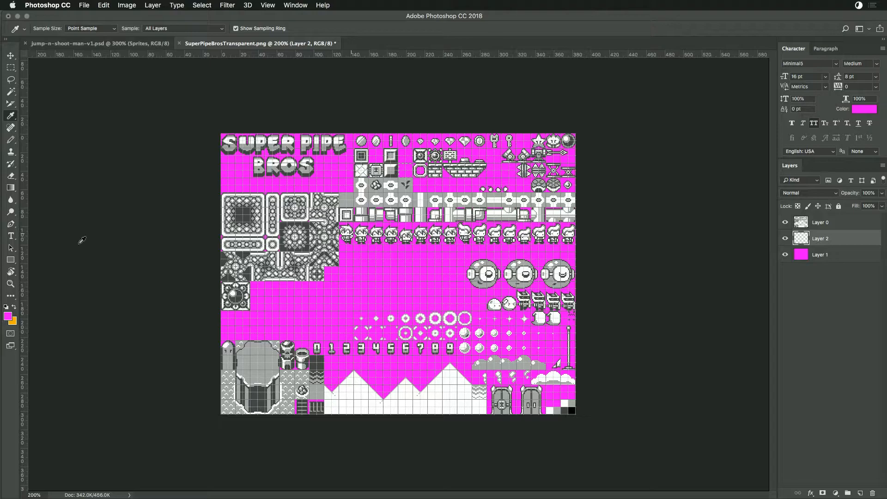
left_click(14, 322)
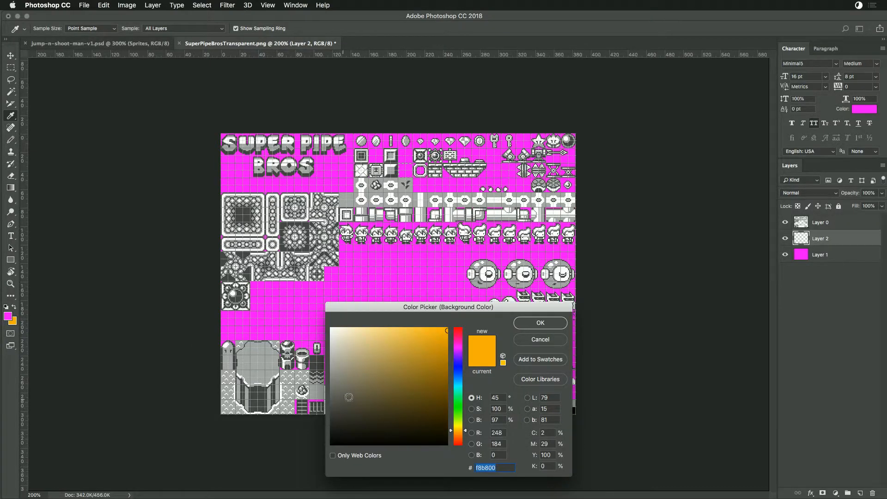
left_click(394, 444)
left_click(522, 325)
key("alt+BackSpace")
key("super+BackSpace")
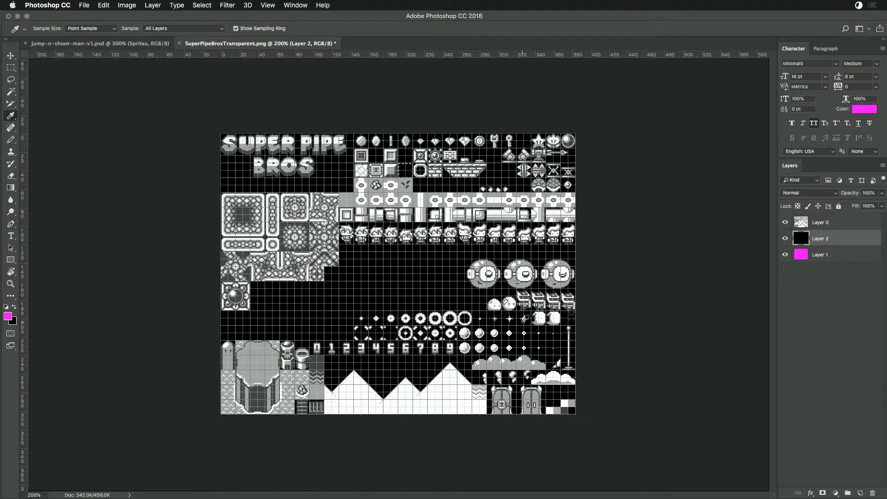
key("BackSpace")
- Rename the magenta layer in the Super Pipe Bros sheet to Mask and lock it
double_click(819, 239)
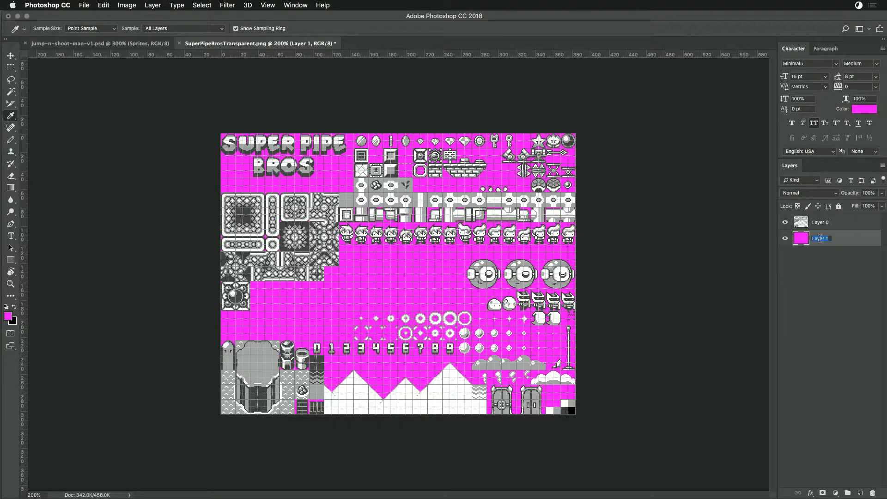
type("Mask")
key("Return")
left_click(839, 206)
- Rename the sprite layer above Mask in the Super Pipe Bros sheet
double_click(825, 221)
type("Sprites")
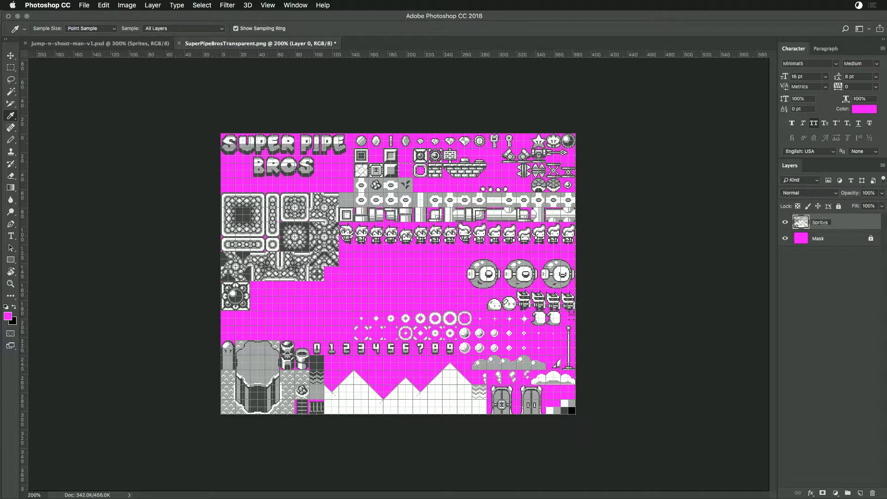
- Switch to Finder and tag the Jump N Shoot Man folder yellow
key("Return")
left_click(84, 4)
key("super+Tab")
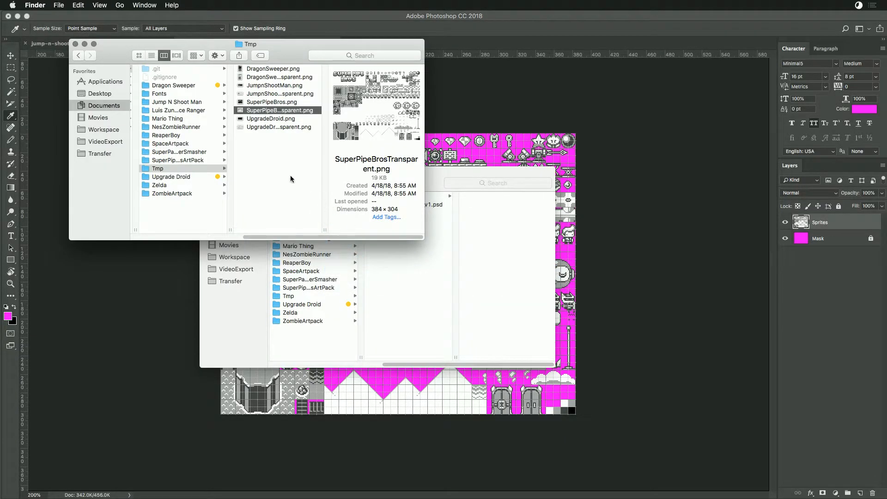
right_click(171, 103)
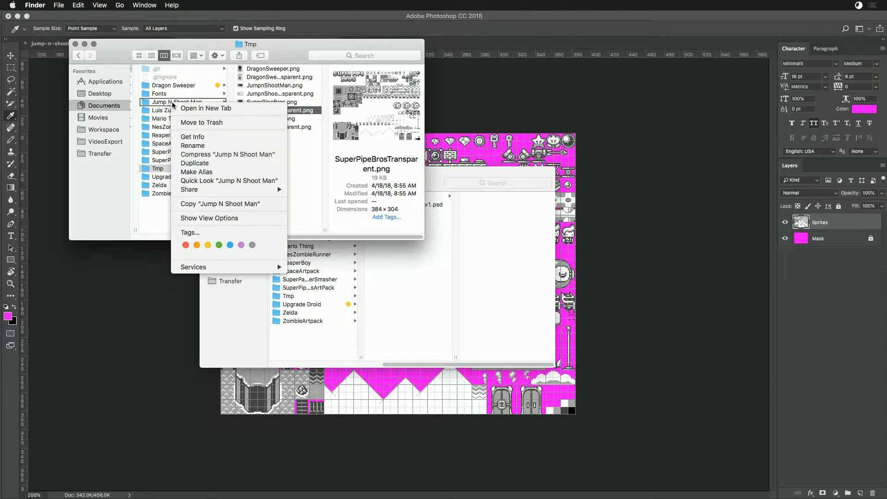
left_click(208, 246)
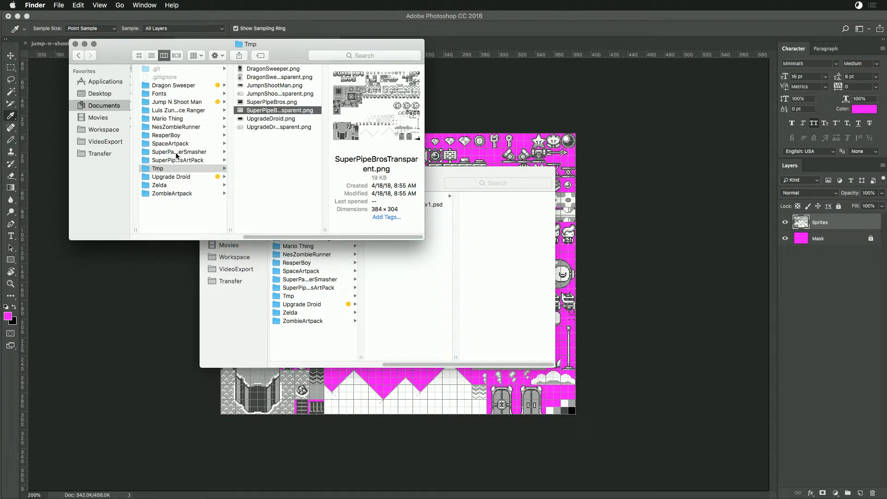
- Look through the Final folder inside SuperPipeBrosArtPack and preview super-pipe-bros-master-v5.psd
left_click_drag(230, 230, 271, 230)
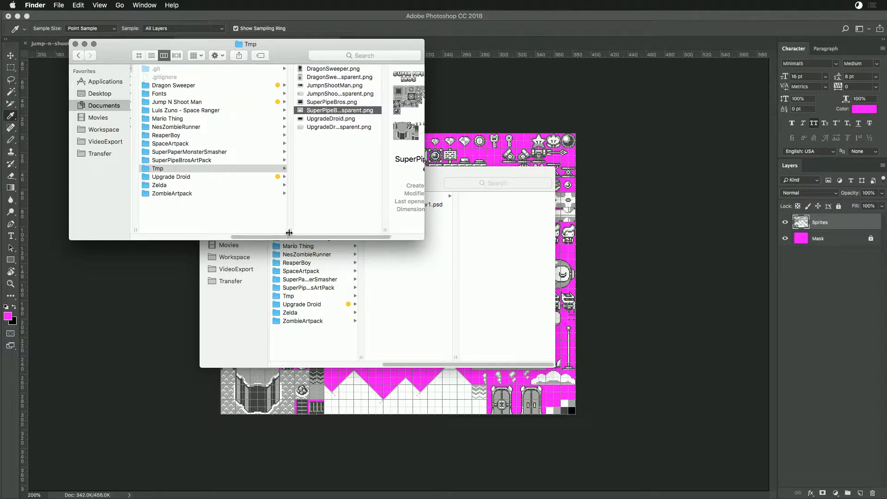
left_click(195, 160)
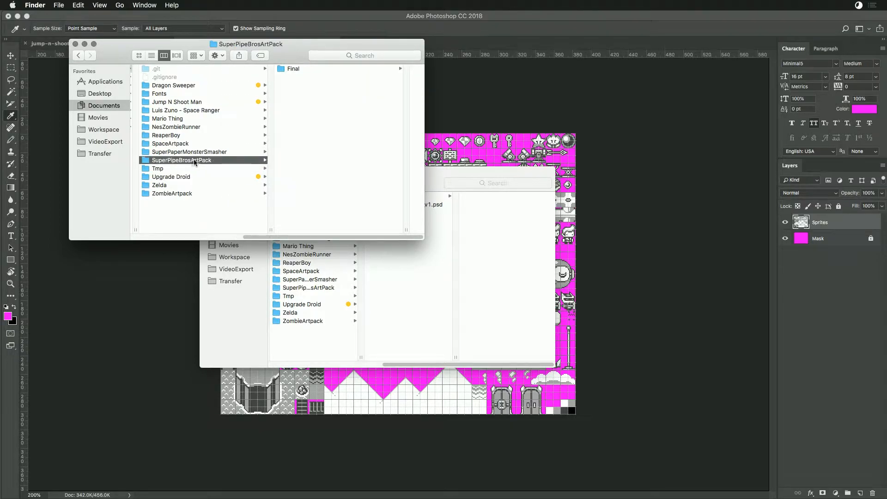
left_click(290, 69)
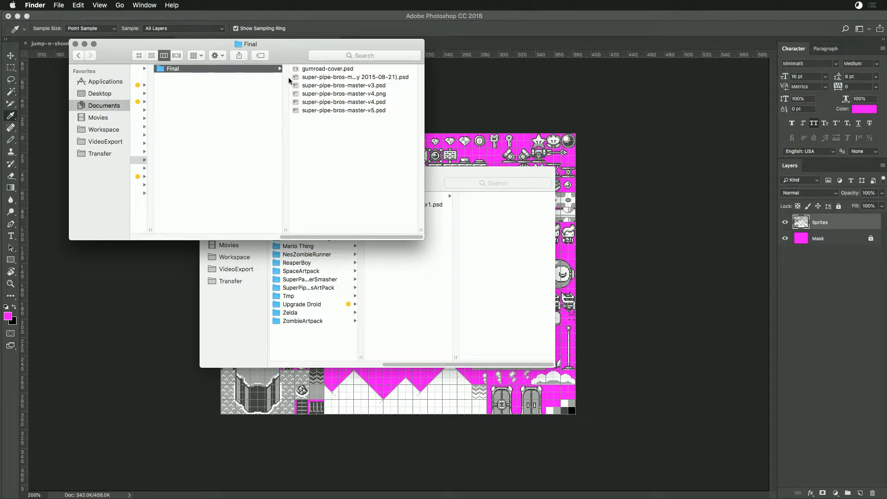
left_click(305, 111)
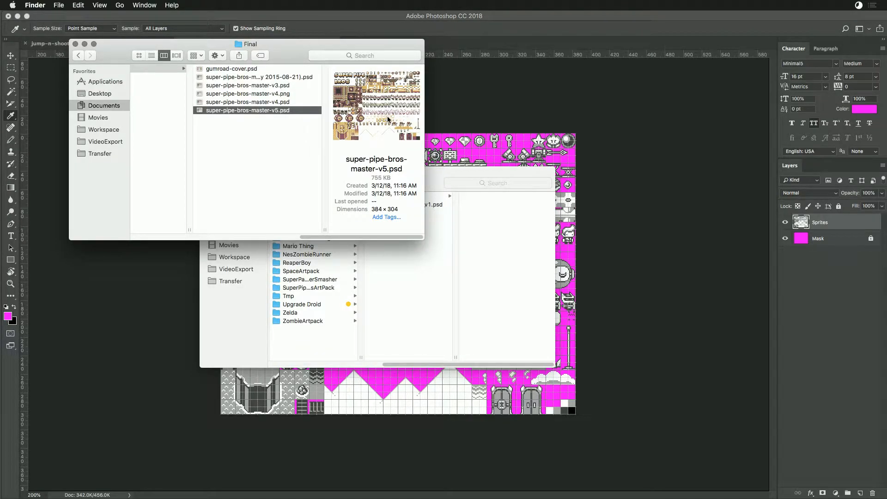
left_click_drag(355, 237, 288, 240)
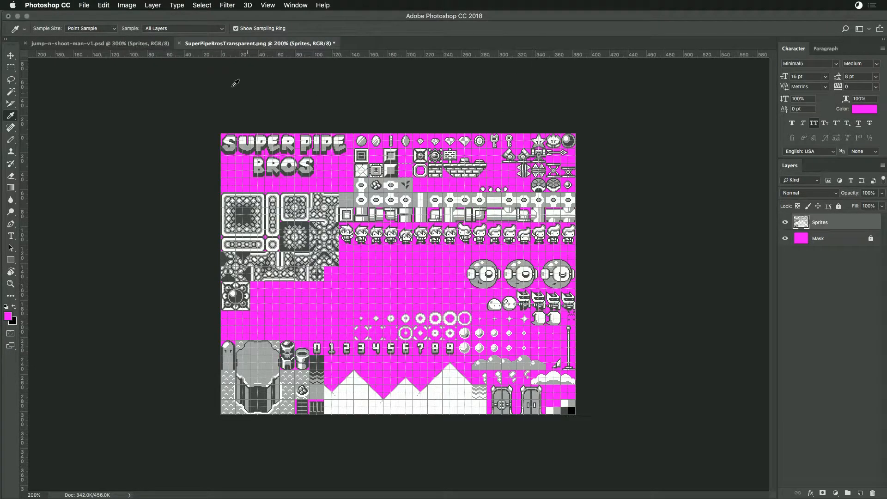
- Switch to Photoshop, start saving the Super Pipe Bros sheet under a new name, and tag its SuperPipeBrosArtPack destination folder yellow
left_click(60, 5)
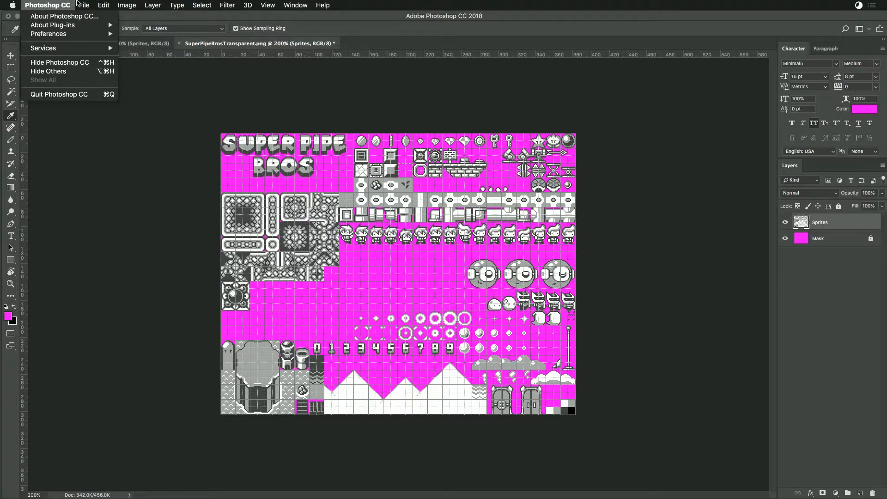
mouse_move(84, 5)
left_click(107, 101)
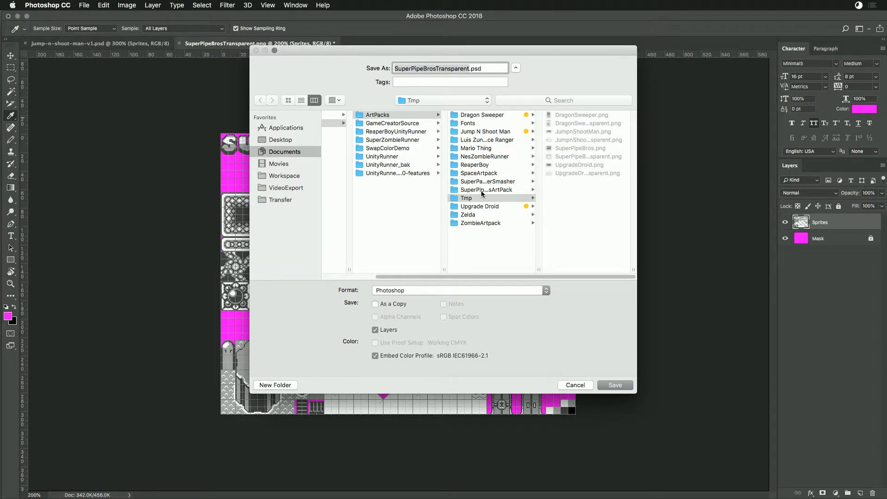
left_click(482, 191)
right_click(483, 191)
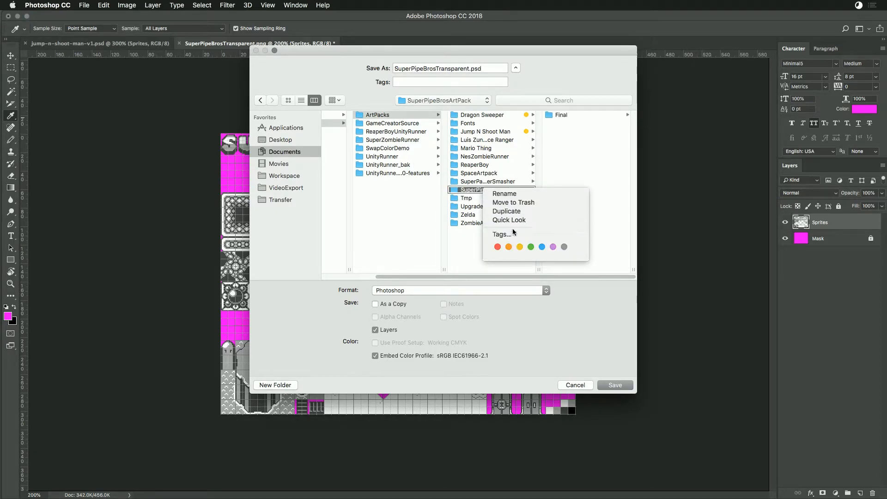
left_click(533, 246)
- Save the sheet in SuperPipeBrosArtPack as super-pipe-bros-v1.psd with Maximize Compatibility on
left_click(557, 115)
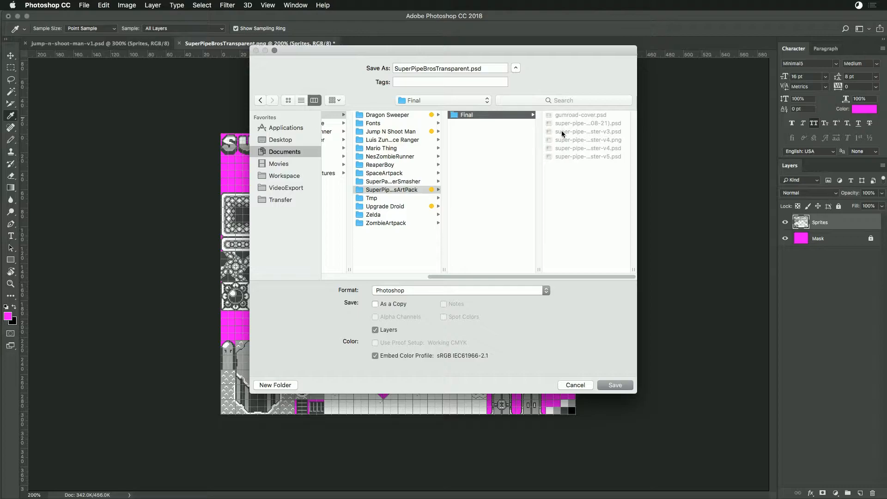
left_click(568, 156)
left_click_drag(472, 71, 468, 71)
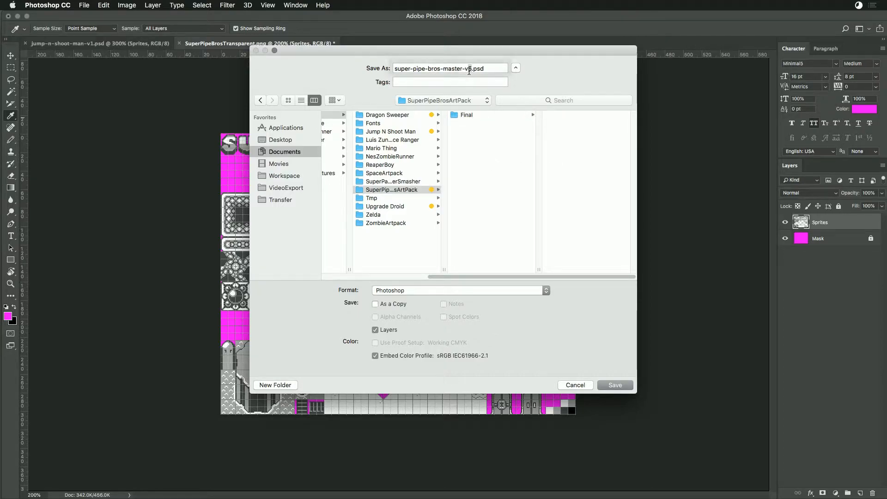
type("1")
key("BackSpace")
key("BackSpace")
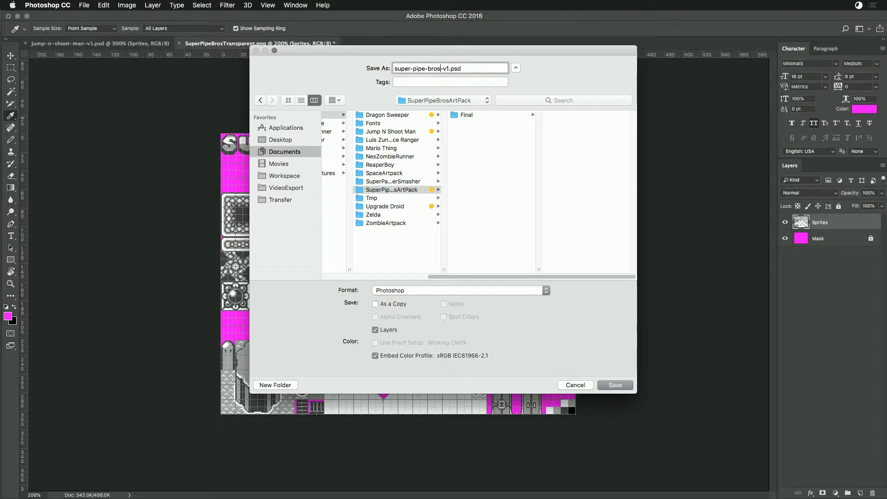
key("Return")
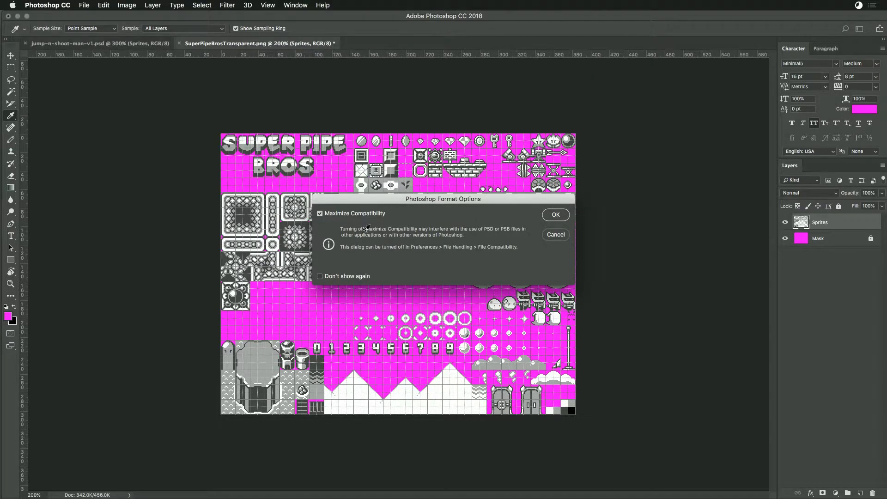
left_click(556, 214)
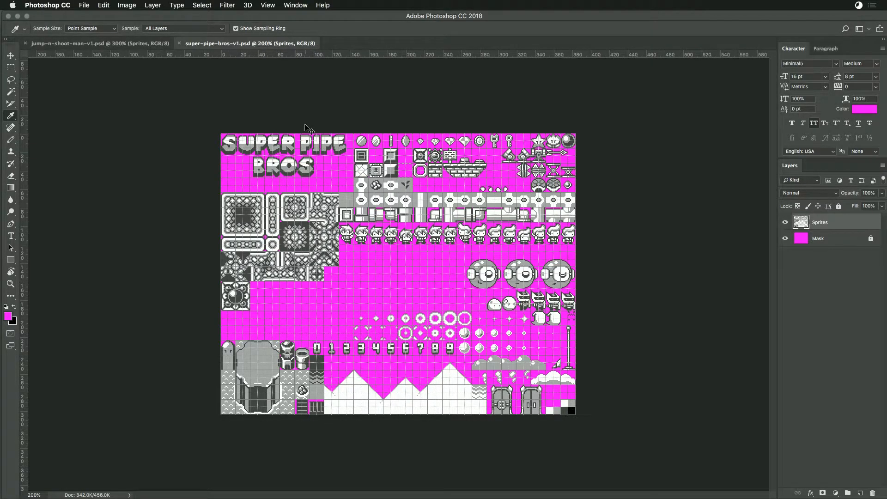
- Close the Super Pipe Bros and Jump n Shoot Man documents and switch to Finder
key("super+w")
key("super+w")
key("super+Tab")
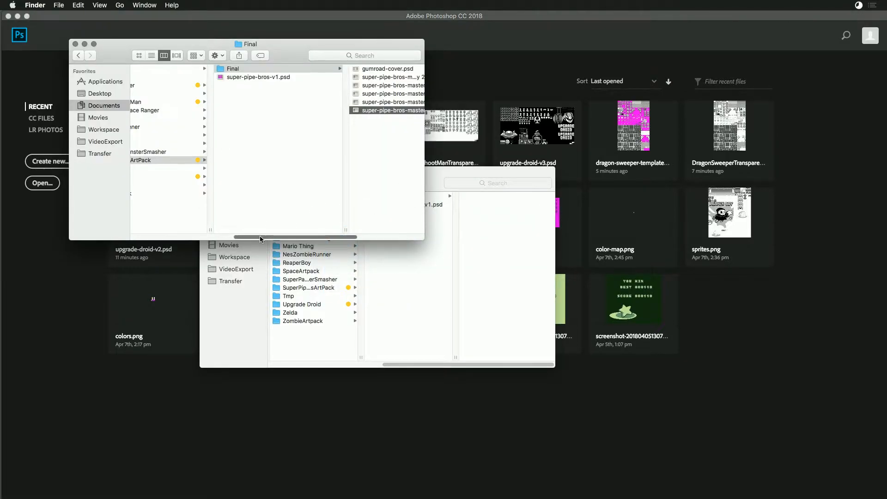
- Check the PSDs and archive folders inside Dragon Sweeper, Jump N Shoot Man and SuperPipeBrosArtPack
left_click_drag(256, 237, 219, 237)
left_click(205, 85)
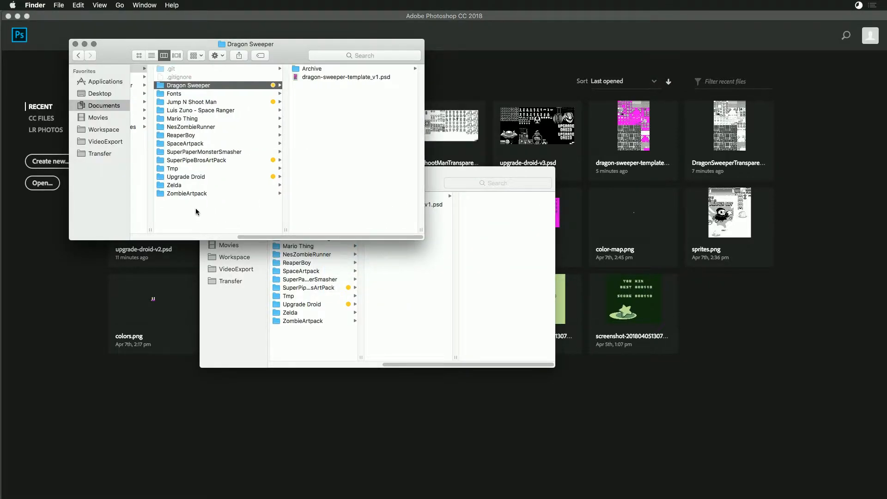
left_click_drag(243, 238, 209, 241)
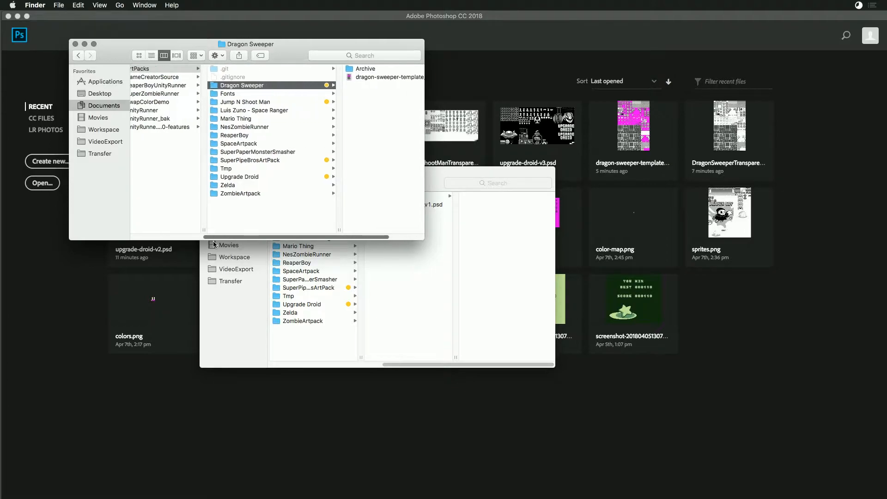
left_click(261, 102)
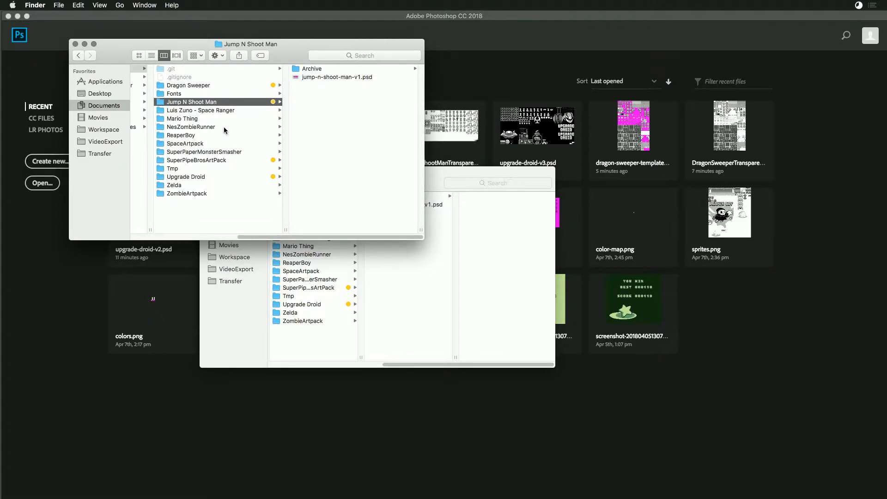
left_click(211, 86)
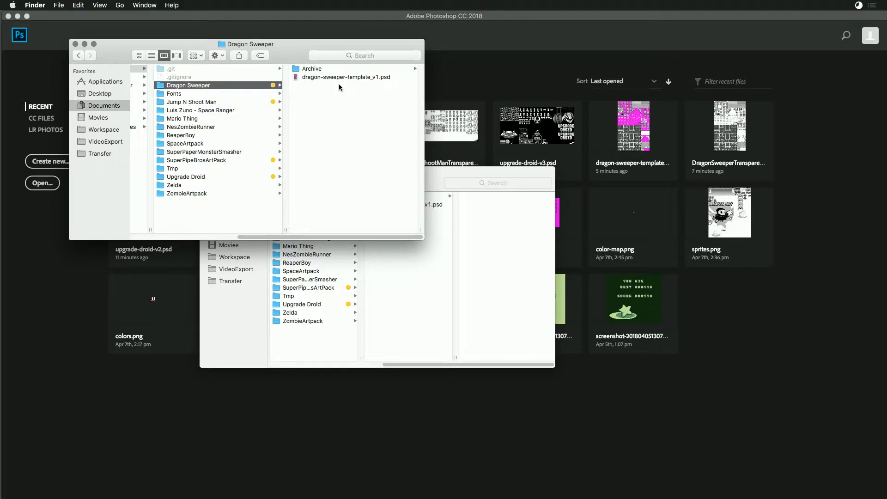
left_click(211, 102)
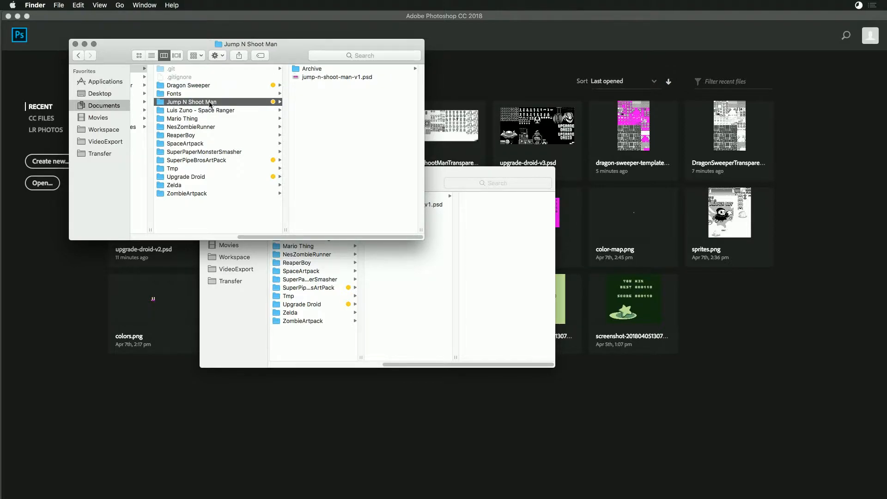
left_click(211, 161)
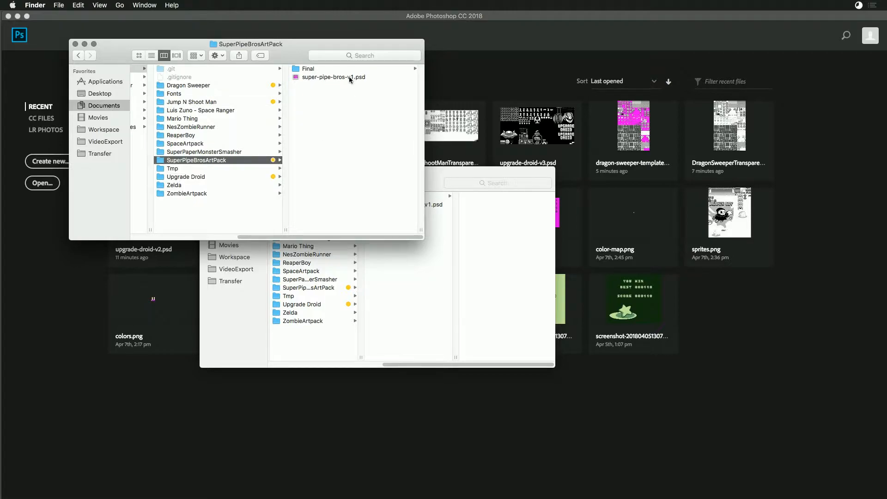
left_click(209, 177)
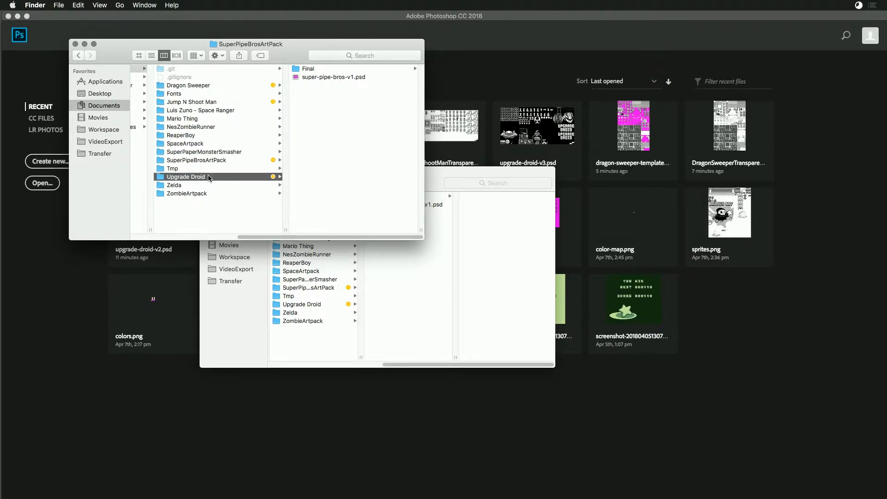
- Rename the Final folder inside SuperPipeBrosArtPack to Archive
left_click(233, 161)
left_click(306, 69)
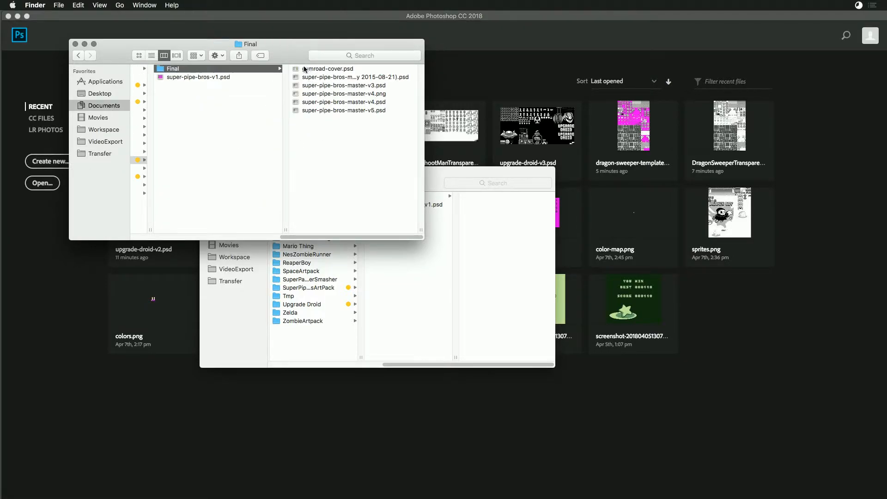
left_click(174, 68)
type("Archive")
key("BackSpace")
key("BackSpace")
key("BackSpace")
key("BackSpace")
type("rchive")
key("Return")
left_click_drag(277, 45, 336, 100)
left_click(426, 22)
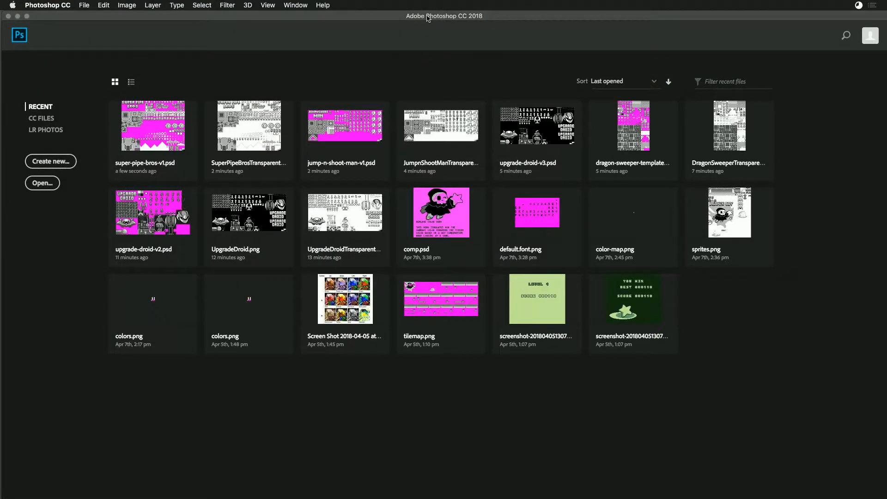
key("super+Tab")
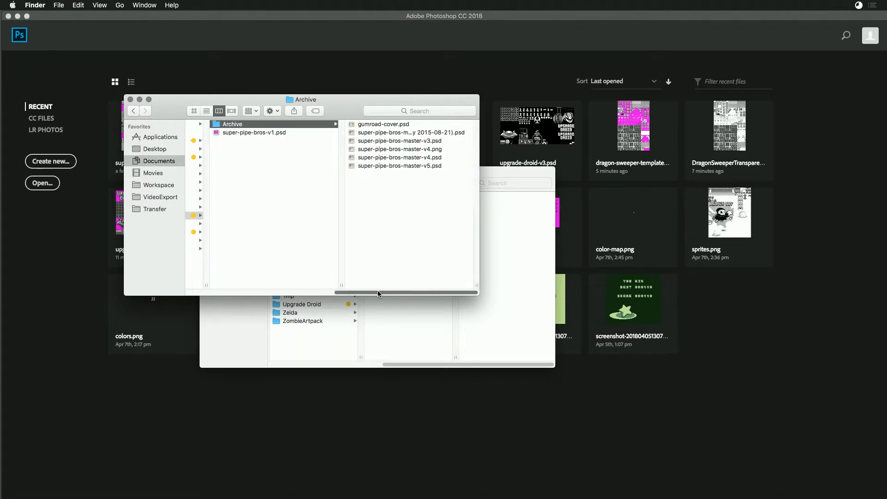
- Preview jump-n-shoot-man-v1.psd in the Jump N Shoot Man folder and open it in Photoshop
left_click_drag(381, 294, 309, 293)
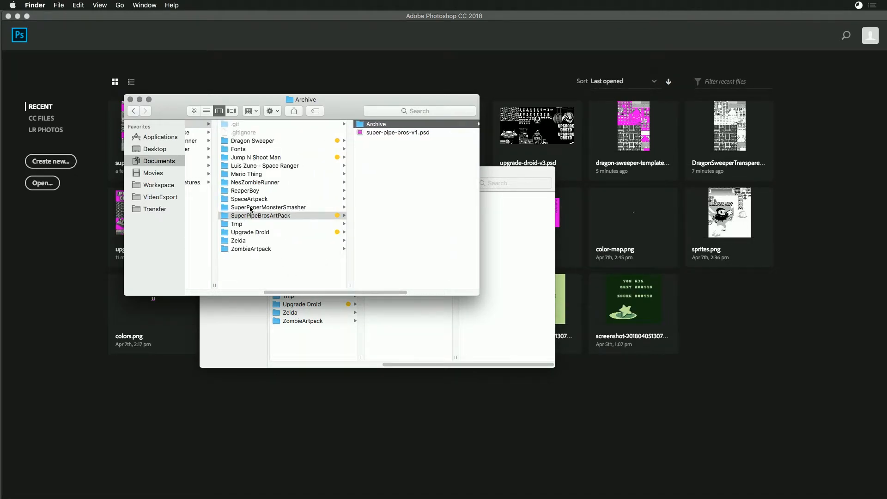
left_click(267, 157)
left_click(405, 132)
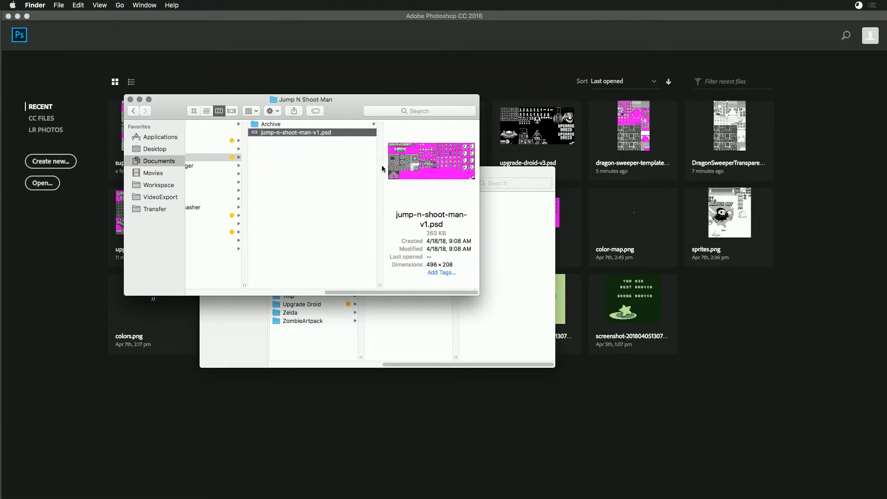
key("space")
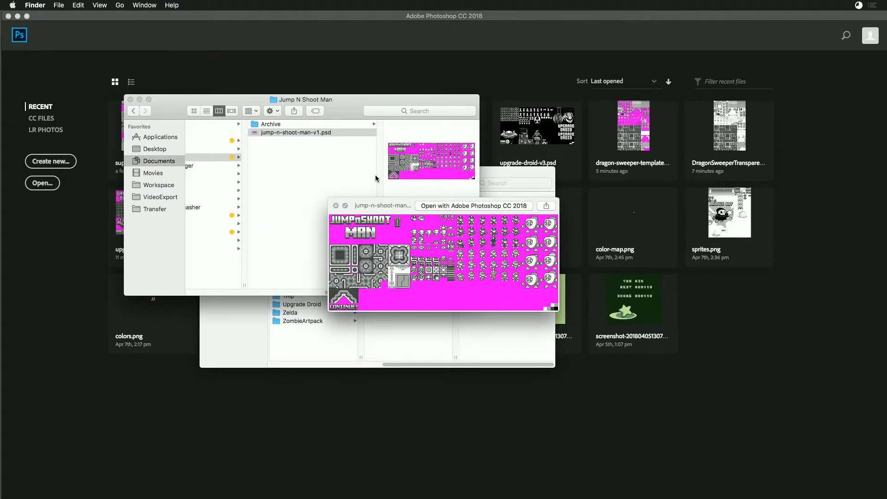
key("space")
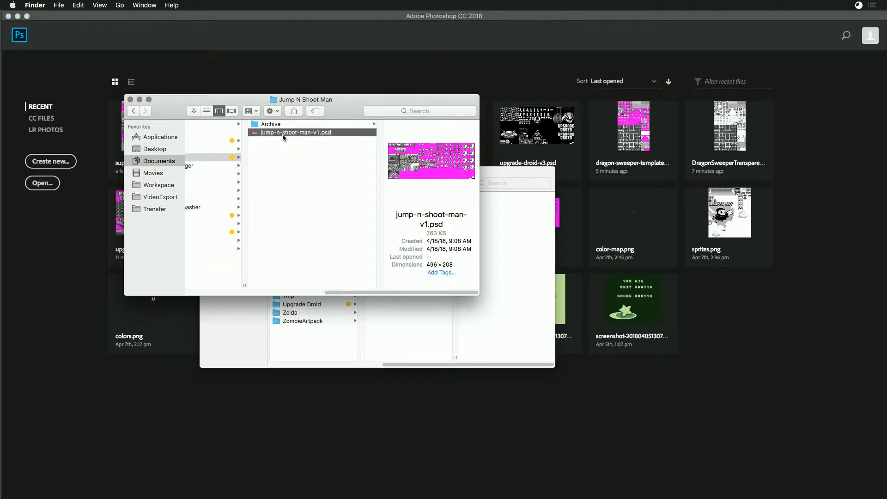
double_click(255, 133)
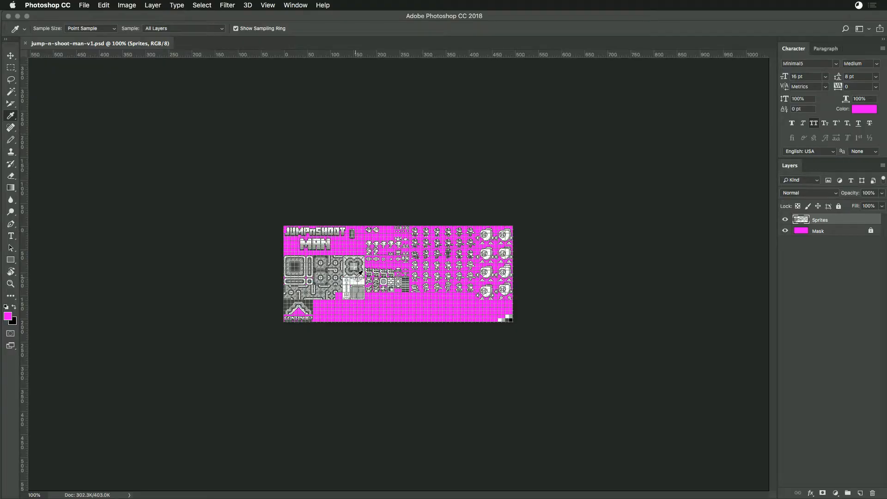
- Select the upper three rows of dark-suited player sprites on the Sprites layer with a rectangular marquee
key("super+equal")
key("super+equal")
key("super+minus")
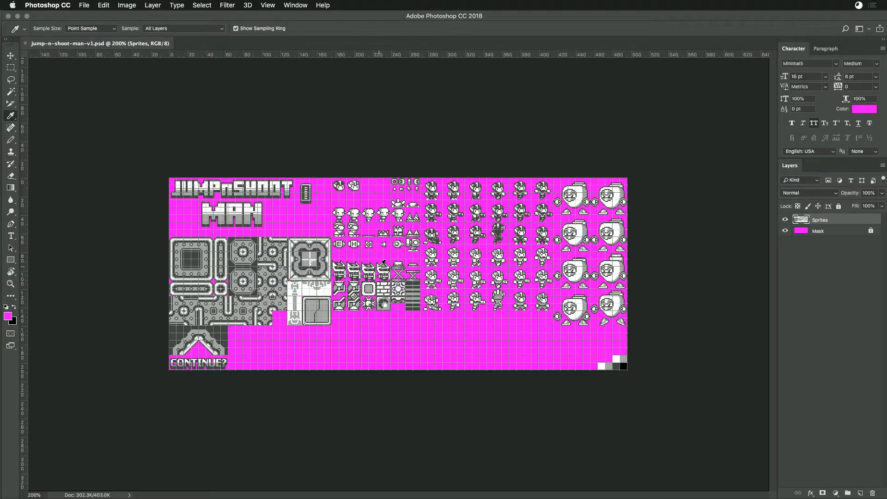
key("super+equal")
key("super+equal")
key("super+equal")
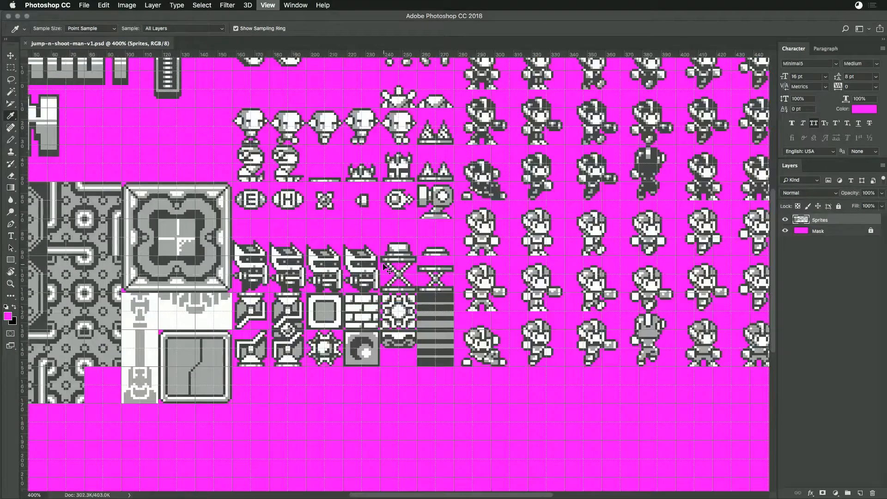
scroll(386, 260, "right", 9)
scroll(386, 260, "up", 2)
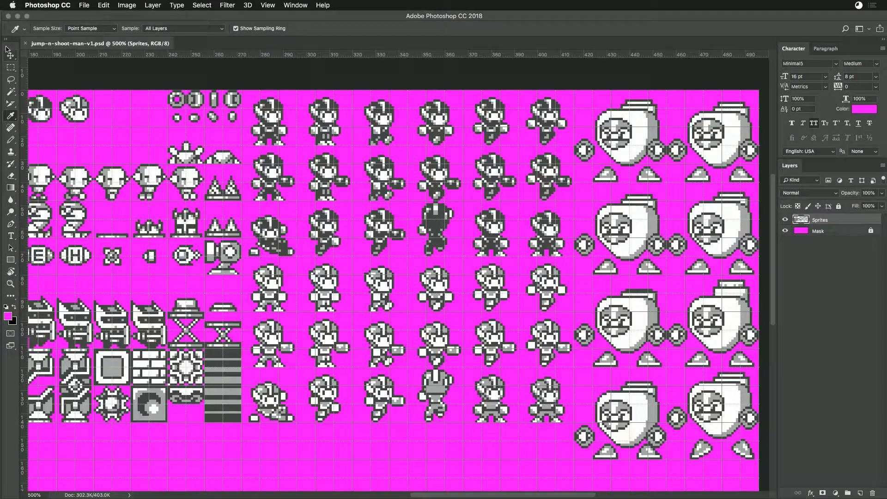
left_click(11, 68)
left_click_drag(243, 92, 574, 255)
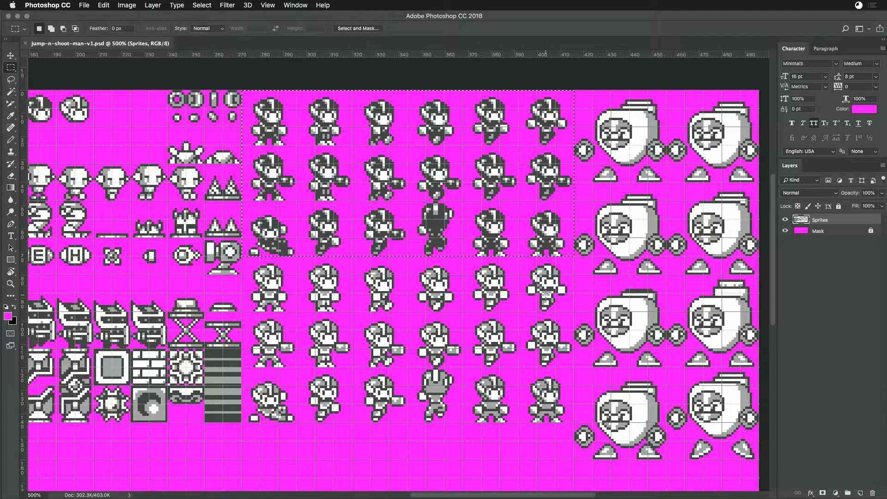
- Clear the marquee selection around the dark-suited player sprites and bring the title and tile artwork into view
left_click(517, 260)
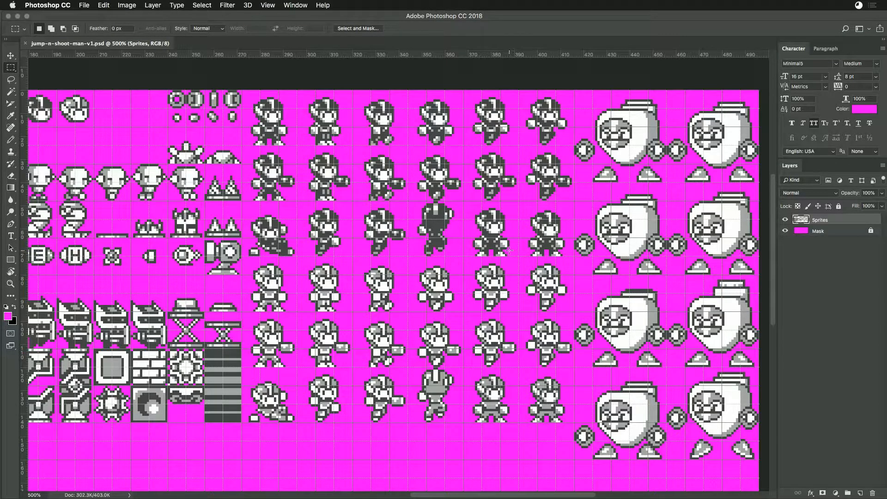
left_click_drag(233, 209, 642, 193)
left_click_drag(335, 280, 397, 280)
- Switch from Photoshop to Chrome with a new browser tab ready for a search
key("super+r")
key("super+Tab")
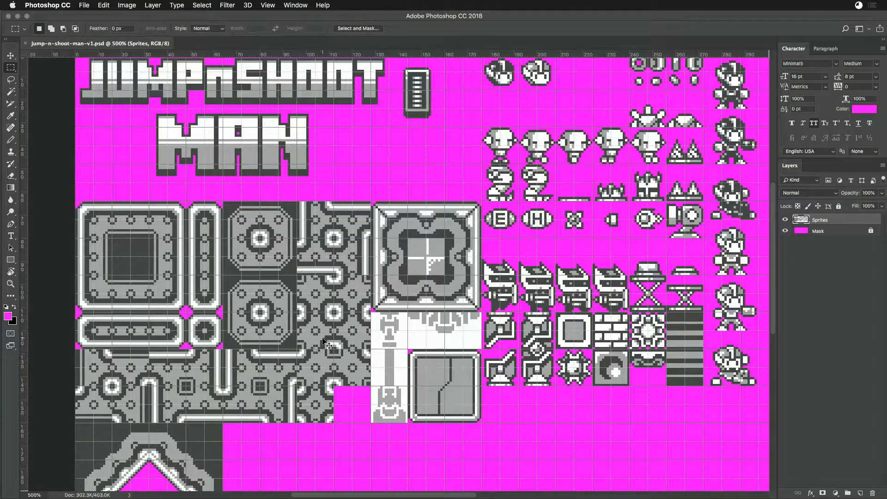
key("super+space")
type("ch")
key("Return")
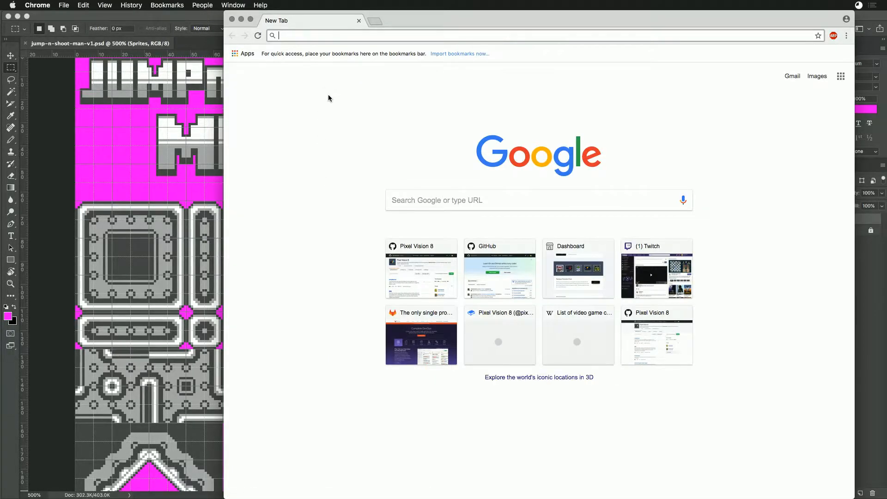
- Search Google for "tiled automap"
type("Tiled ")
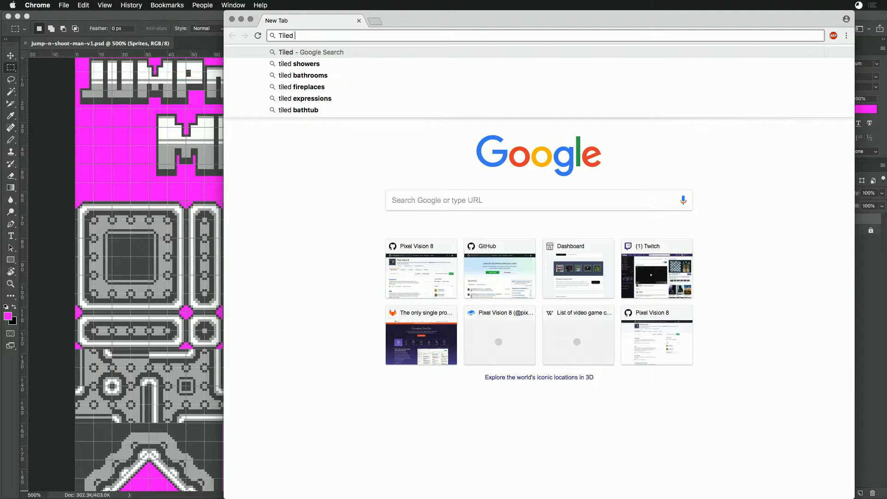
type("autot")
key("BackSpace")
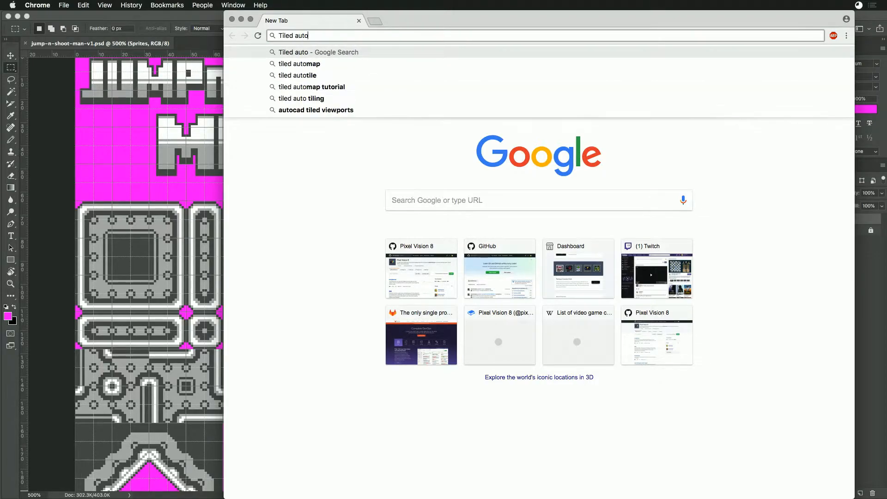
key("Down")
key("Return")
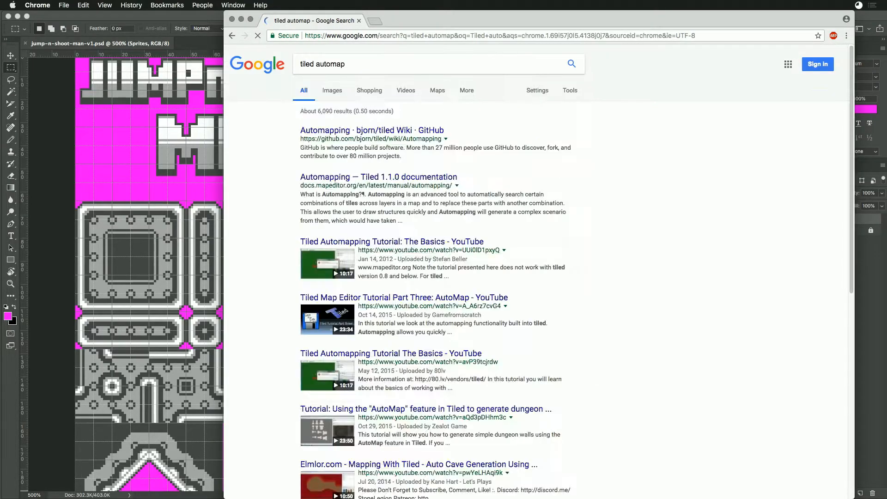
- Open the Automapping wiki page of the tiled repository and follow its link to the Automapping manual on doc.mapeditor.org
left_click(307, 139)
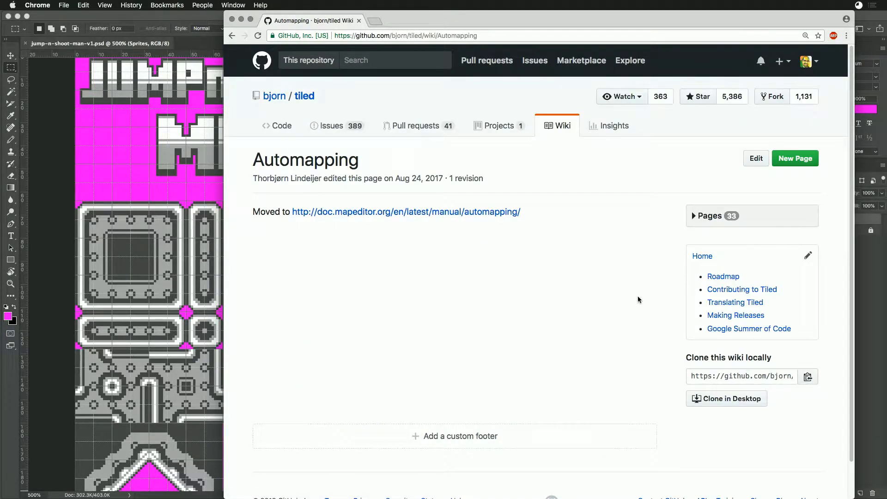
left_click(475, 217)
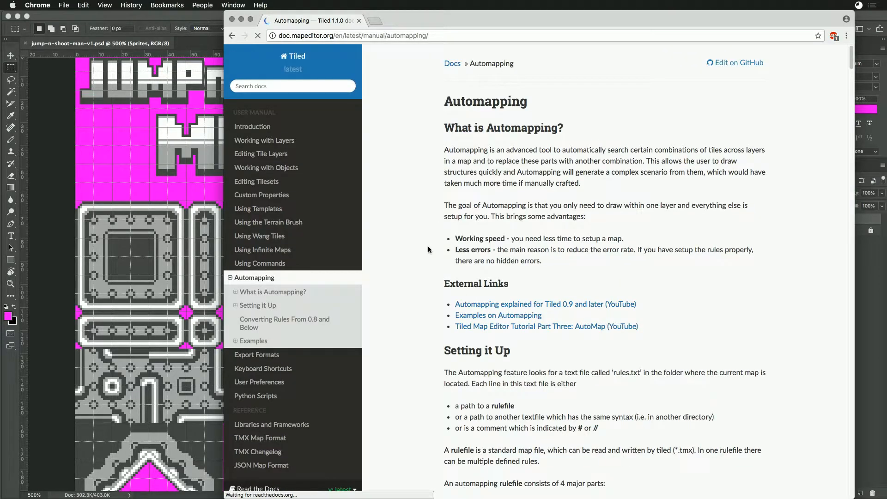
scroll(429, 241, "down", 3)
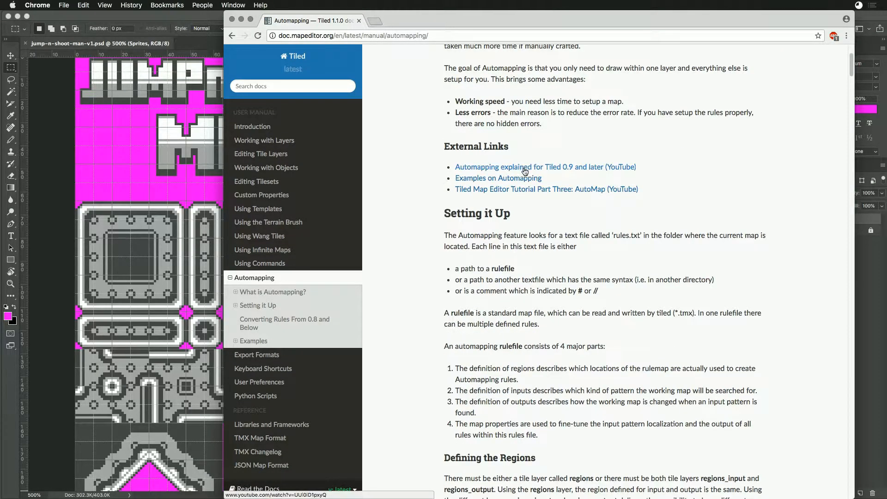
- Open the "Examples on Automapping" external link in a new tab and bring up the tiled_examples repository
right_click(503, 183)
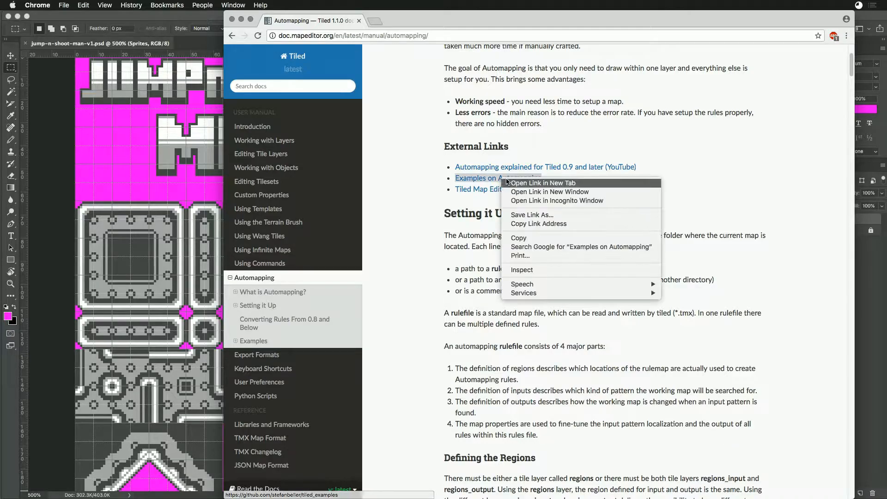
left_click(504, 184)
right_click(533, 188)
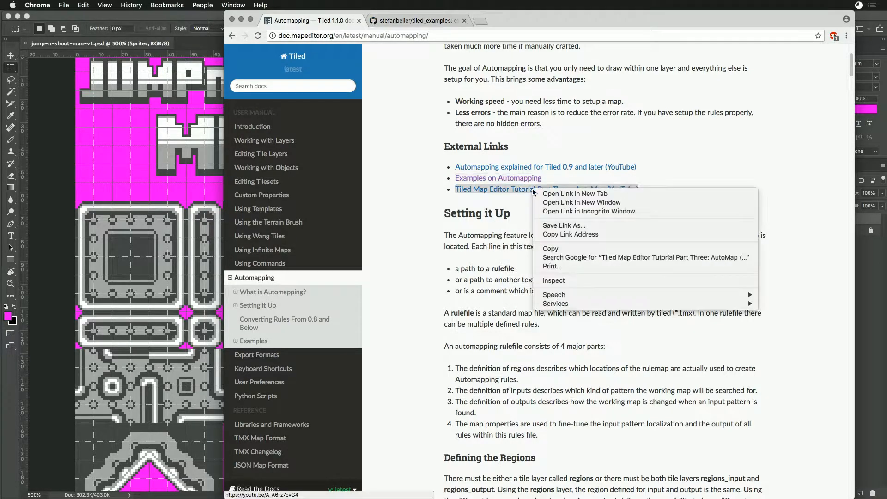
left_click(479, 215)
left_click(429, 21)
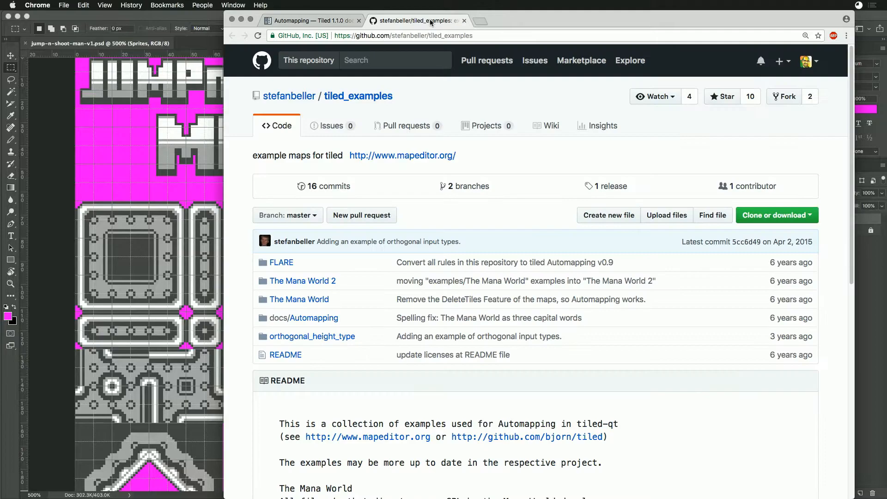
- Open rule_cave.txt from The Mana World's rules/cave folder in the repository and read through its list of rule files
scroll(459, 282, "down", 4)
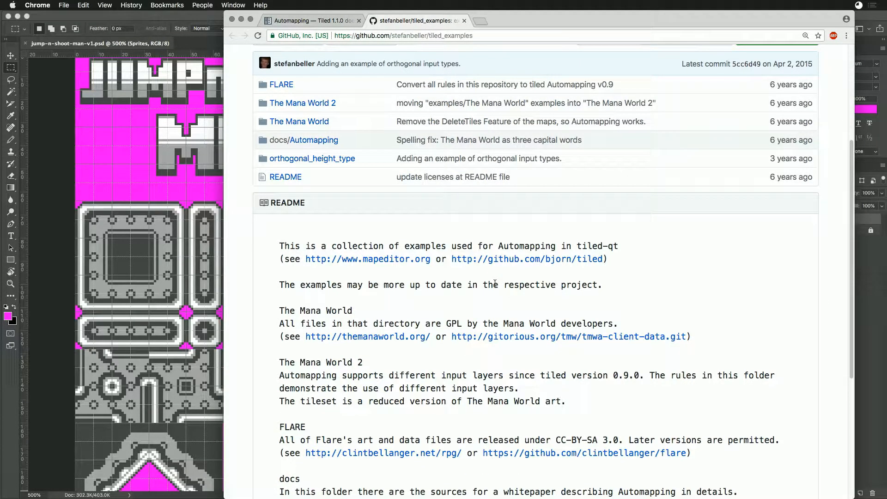
left_click(299, 121)
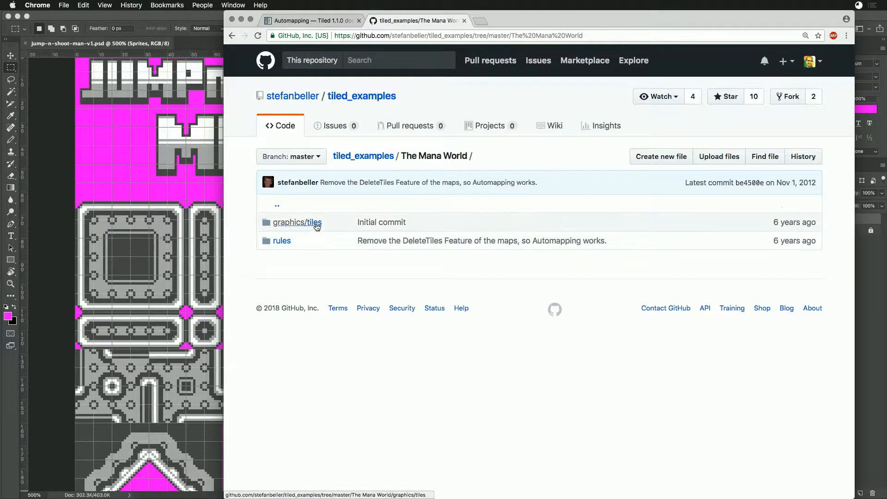
left_click(279, 241)
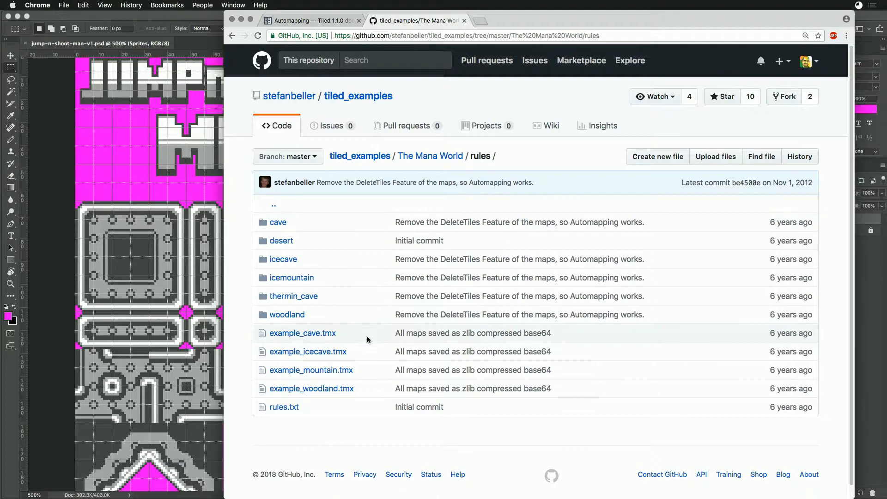
left_click(277, 222)
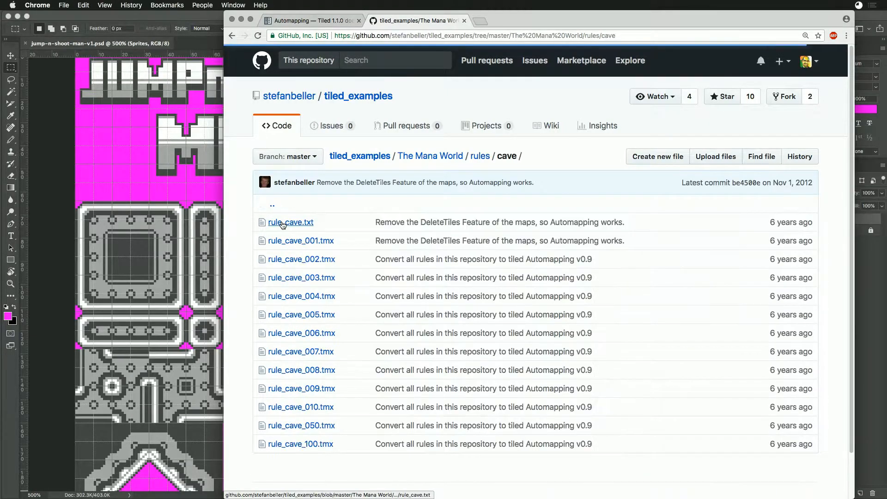
left_click(291, 223)
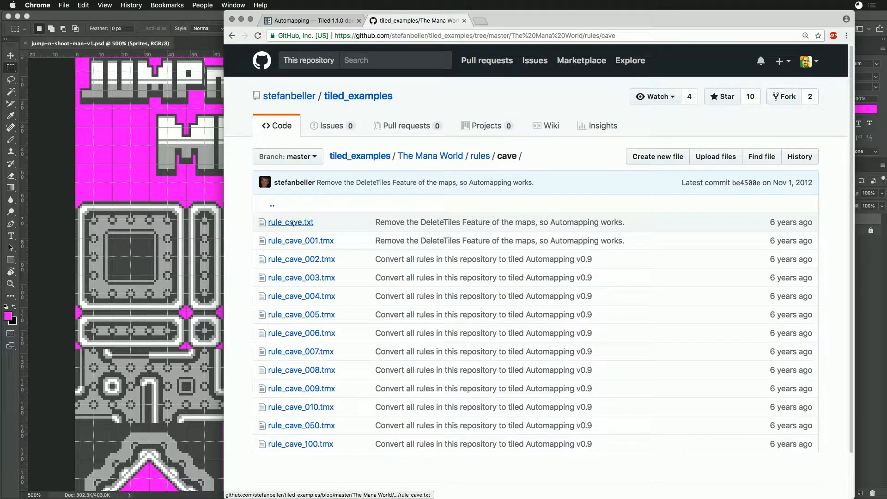
scroll(428, 342, "down", 5)
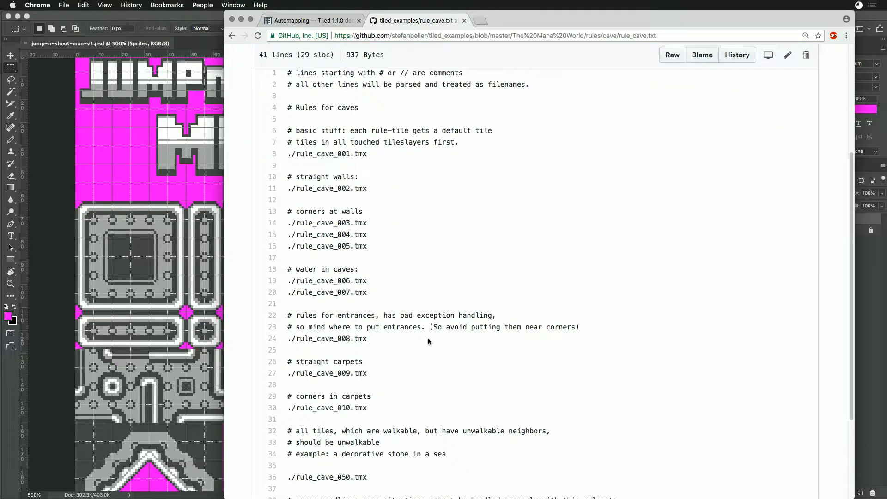
scroll(429, 342, "down", 2)
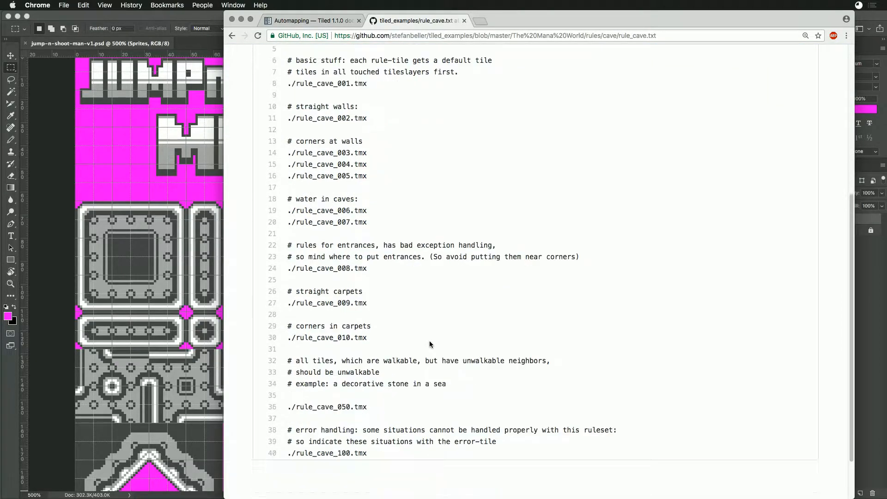
scroll(428, 344, "down", 1)
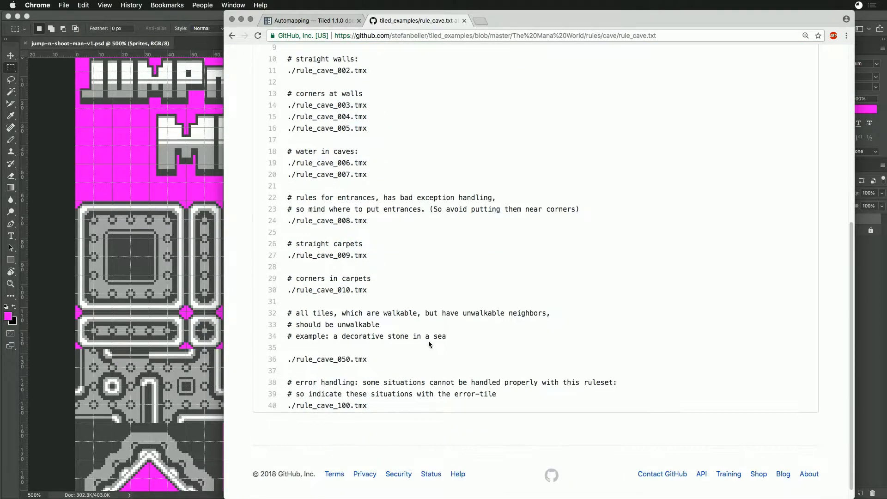
scroll(429, 340, "up", 7)
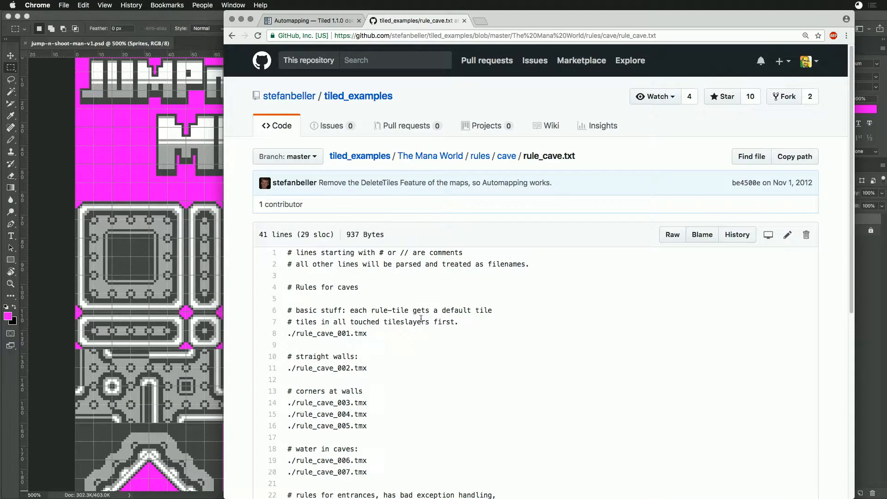
- Return to the Automapping manual and read its sections on rulefiles, inputs, outputs, map properties, layer properties and rule conversion
left_click(330, 21)
scroll(493, 288, "down", 10)
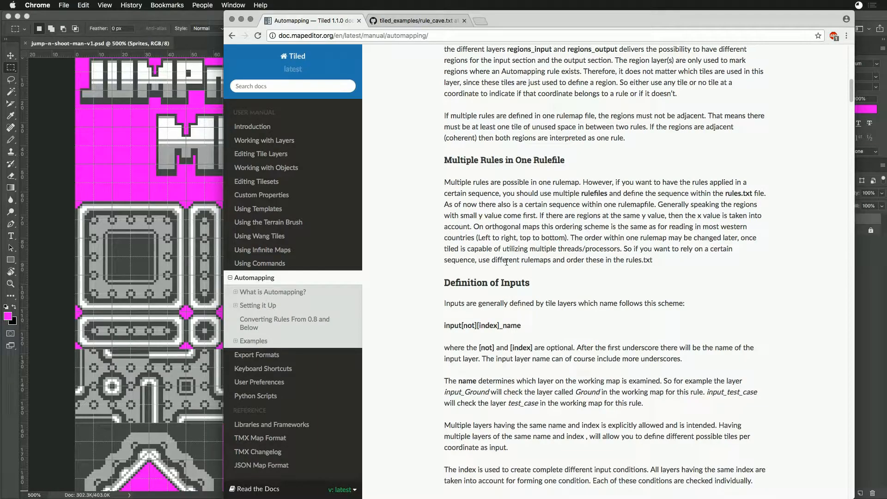
scroll(507, 262, "down", 3)
scroll(493, 289, "down", 2)
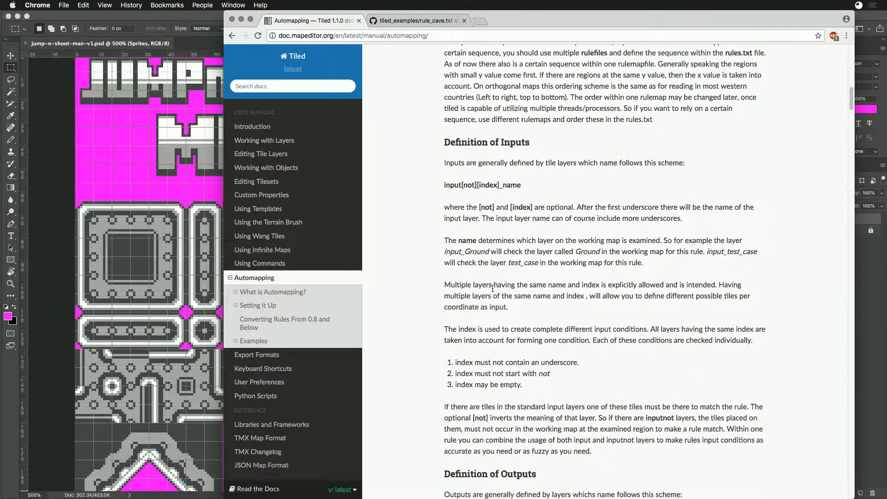
scroll(492, 285, "down", 2)
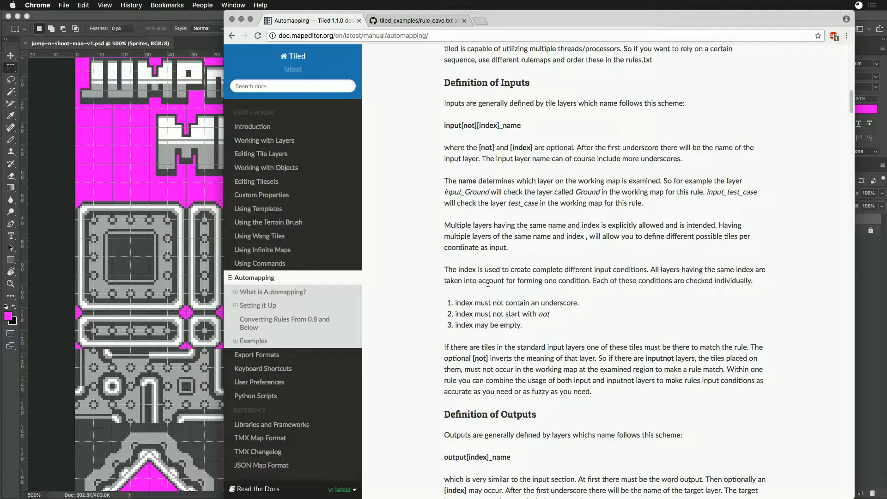
scroll(488, 284, "down", 6)
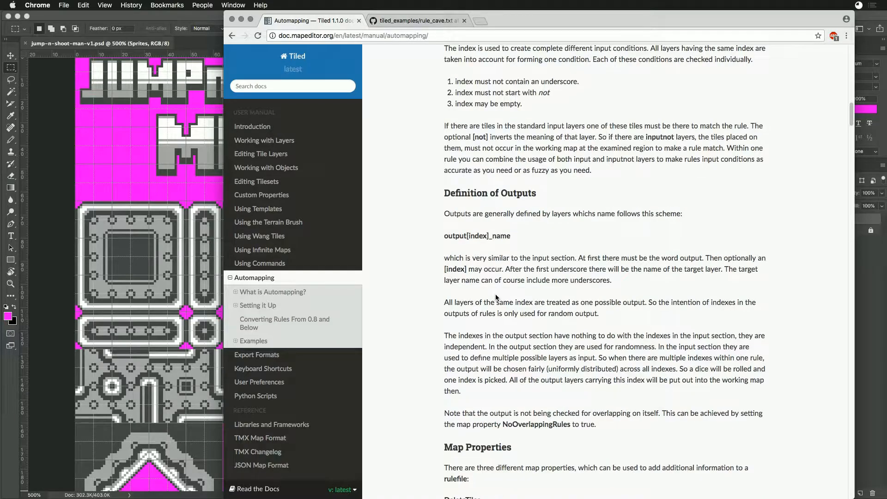
scroll(496, 294, "down", 2)
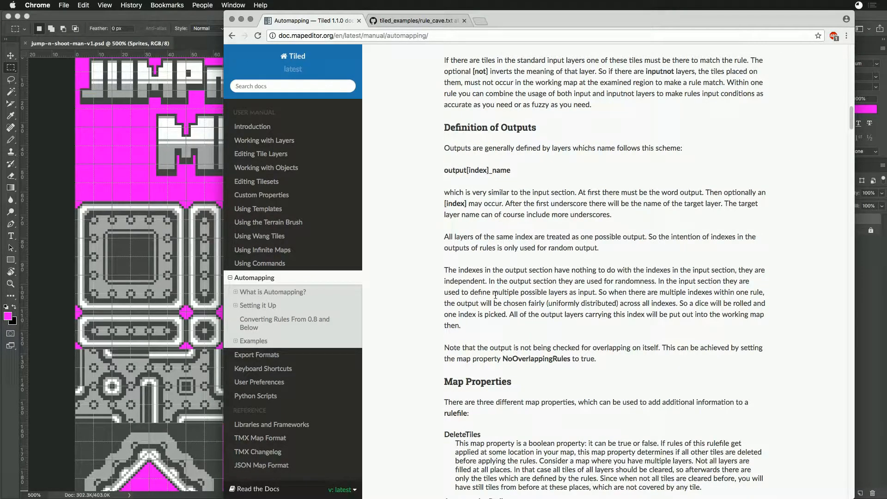
scroll(496, 295, "down", 4)
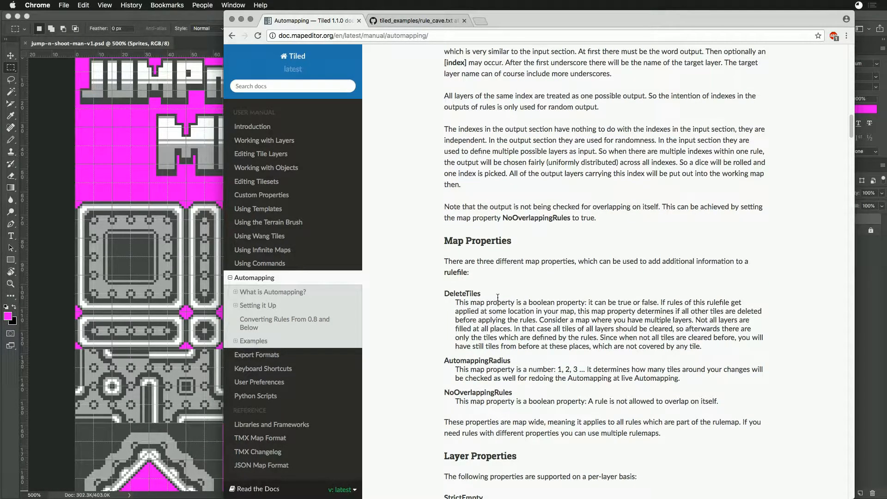
scroll(498, 297, "down", 4)
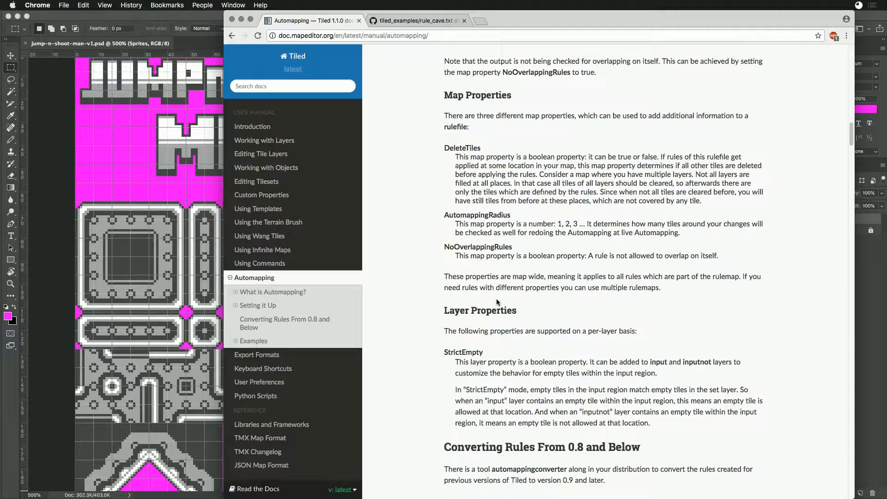
scroll(497, 298, "down", 2)
scroll(495, 297, "down", 2)
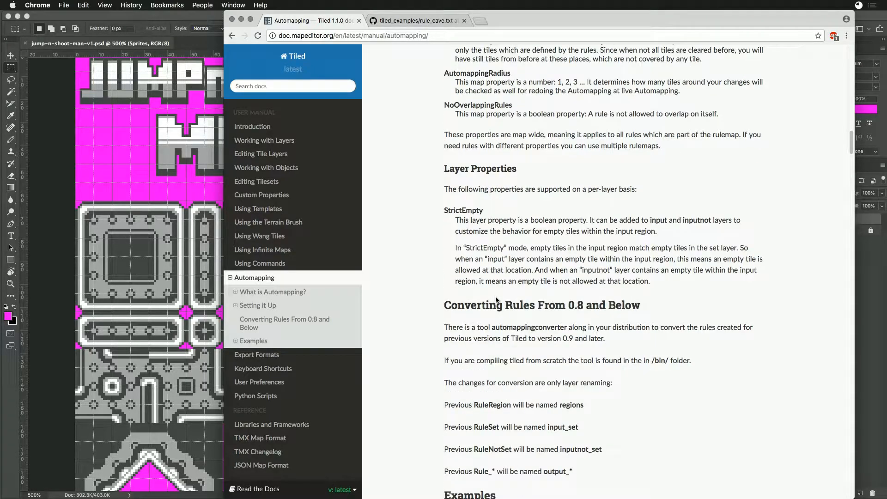
scroll(496, 299, "down", 4)
scroll(495, 298, "down", 3)
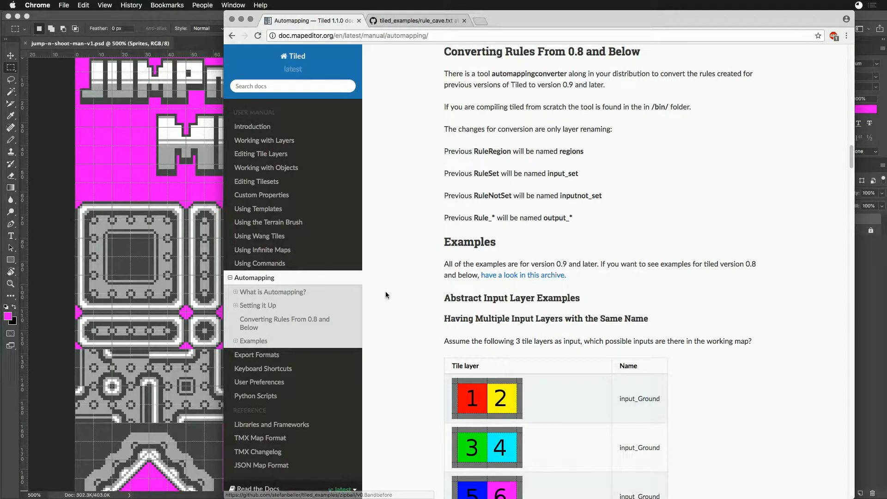
- Read the abstract input layer examples in the Automapping manual, covering layers with the same name and layers with different indexes
scroll(417, 287, "down", 2)
scroll(417, 288, "down", 2)
scroll(417, 288, "down", 2)
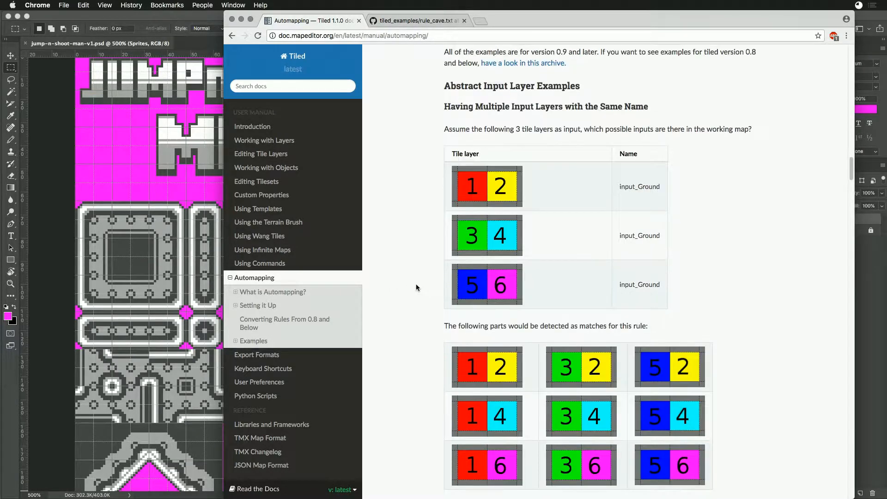
scroll(417, 288, "down", 2)
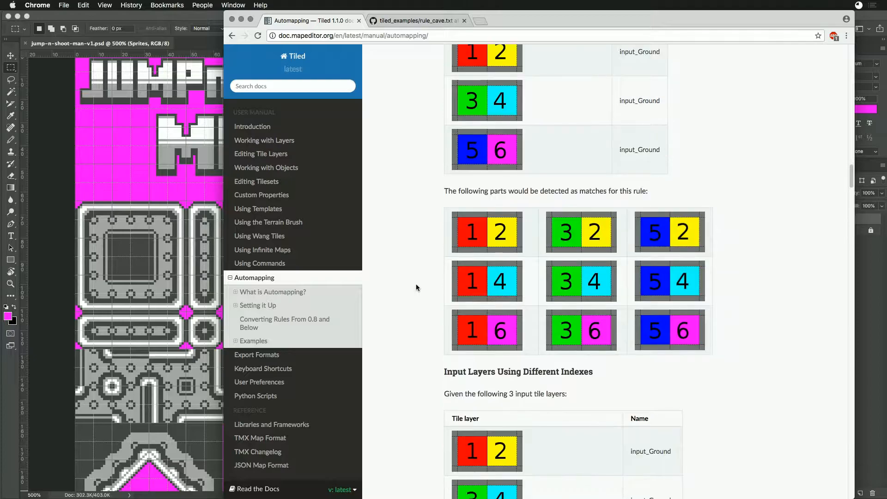
scroll(417, 287, "down", 6)
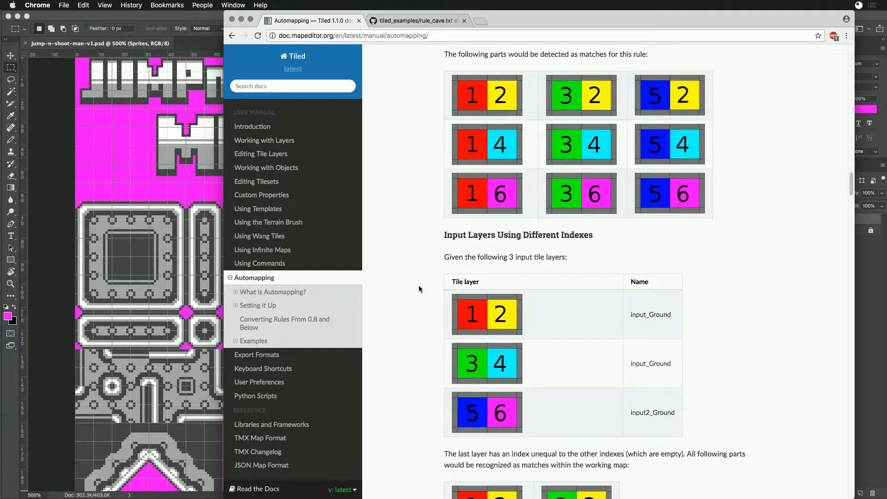
scroll(420, 288, "down", 2)
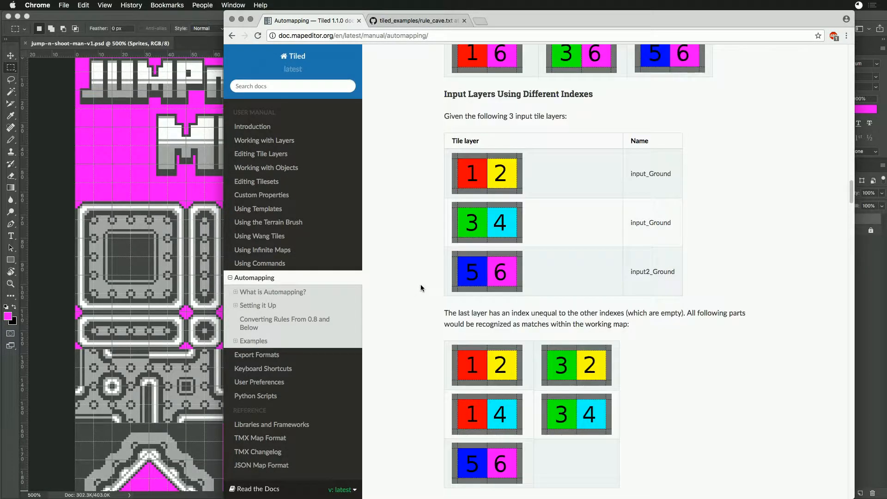
- Study The Mana World examples in the manual, from the basic shoreline through both kinds of shoreline corners and their region layers
scroll(421, 287, "down", 3)
scroll(423, 285, "down", 6)
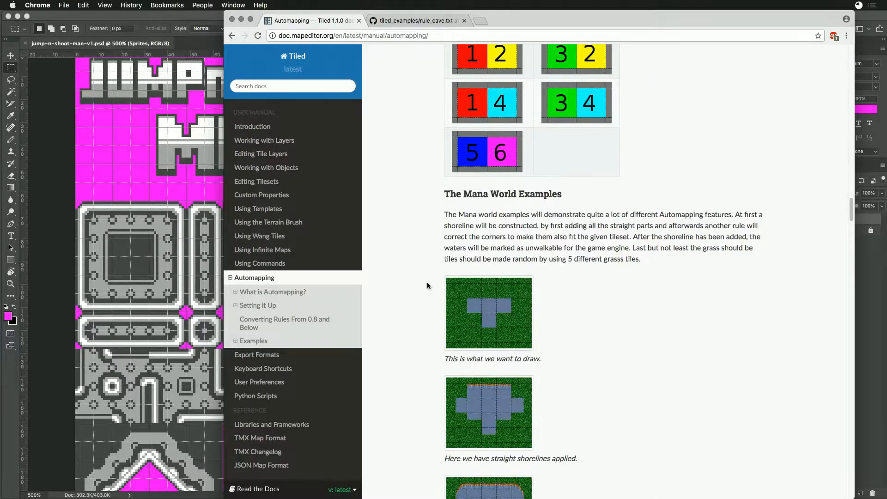
scroll(425, 289, "down", 2)
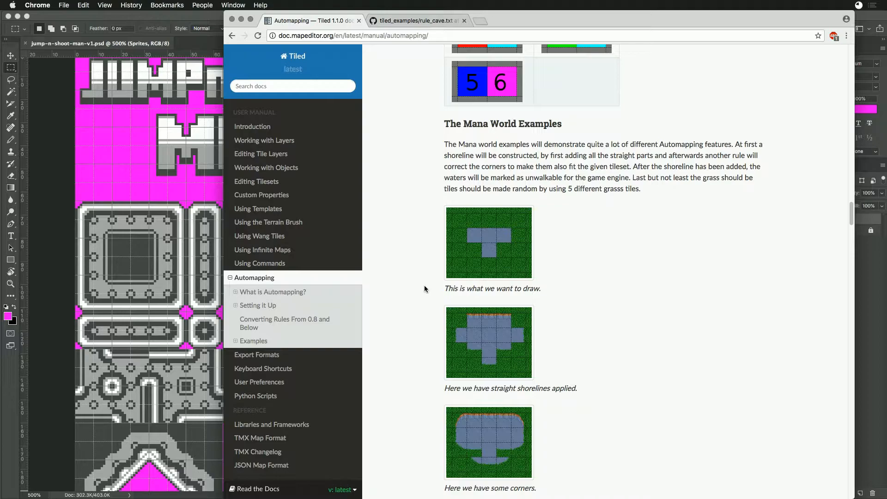
scroll(425, 289, "down", 7)
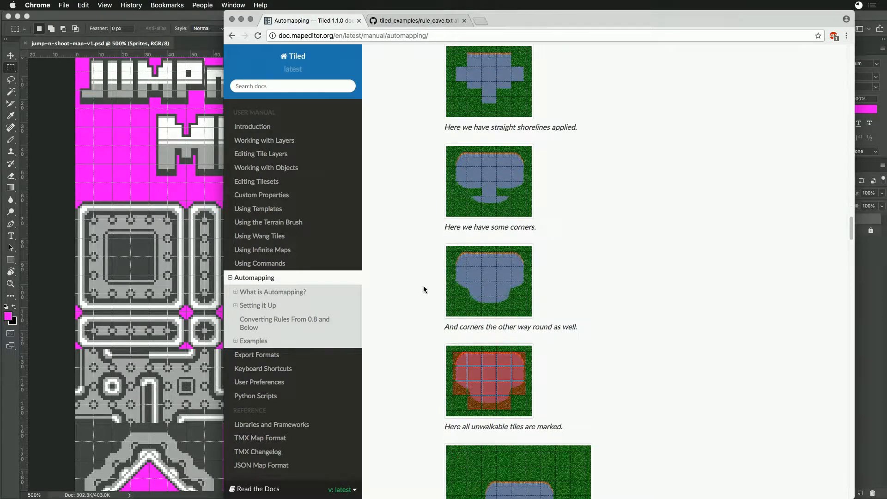
scroll(425, 290, "down", 15)
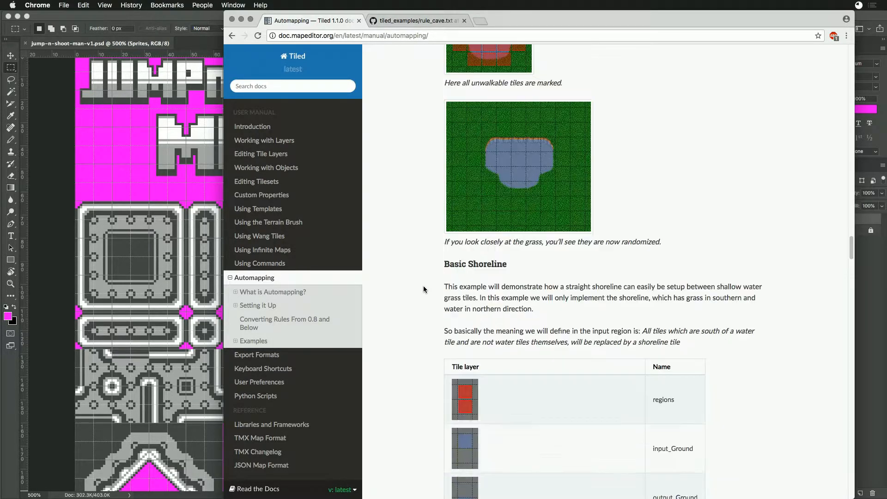
scroll(424, 290, "down", 6)
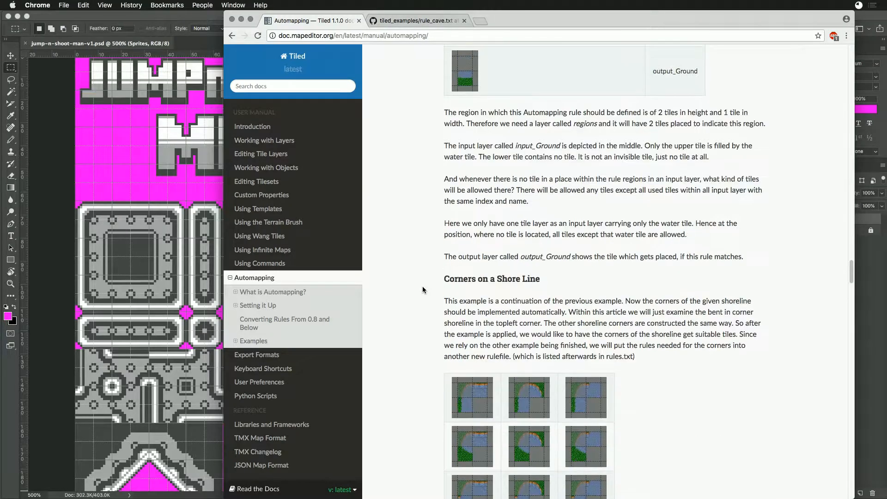
scroll(421, 288, "down", 12)
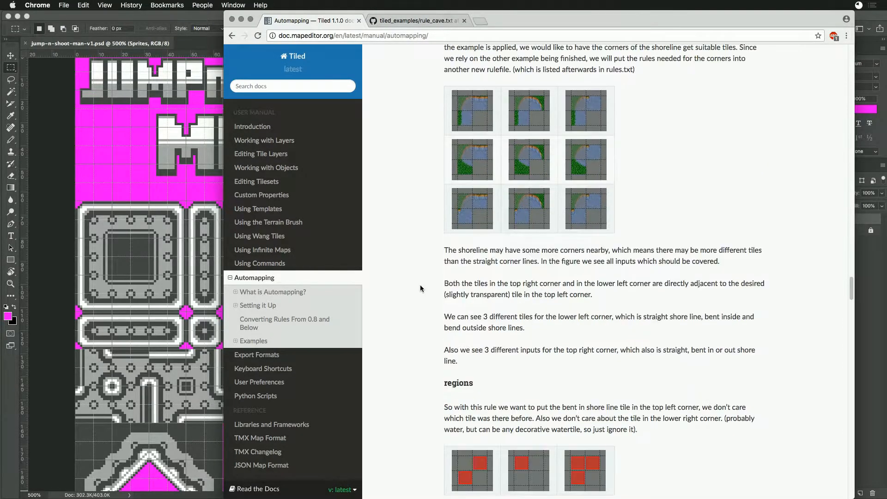
scroll(420, 288, "down", 10)
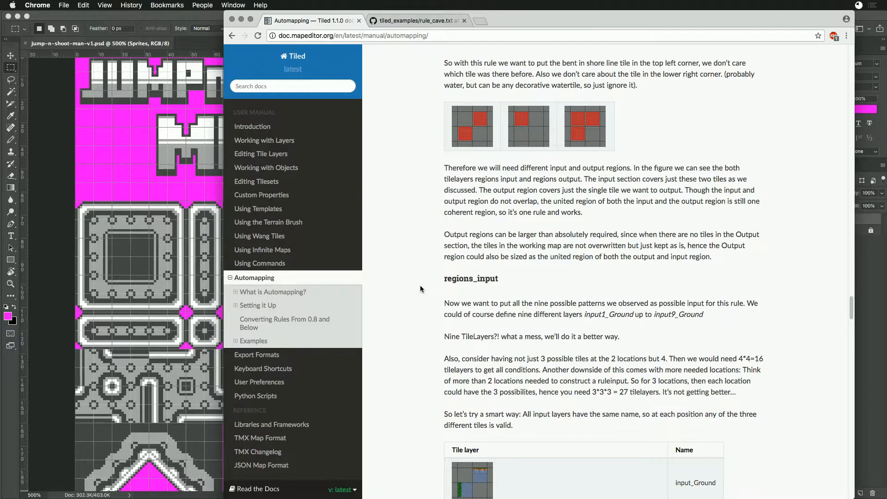
scroll(420, 284, "down", 20)
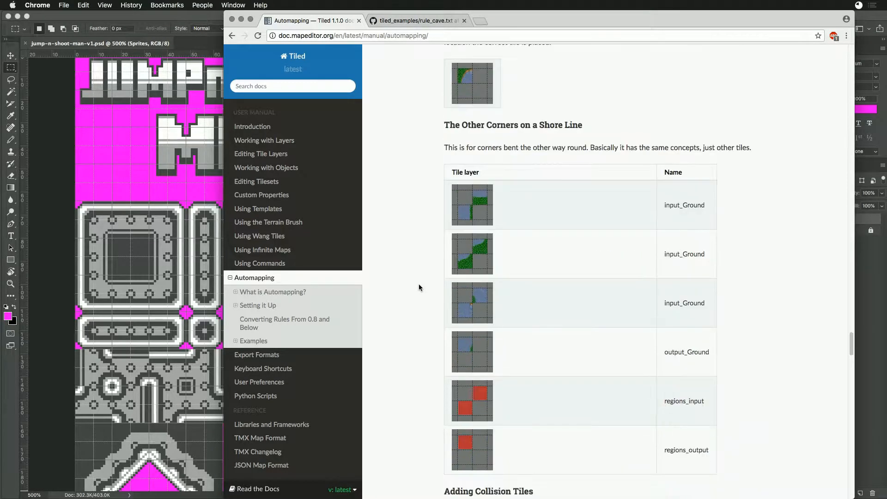
- Examine the manual's example rules for adding collision tiles, randomising grass tiles and building an alternating wall
scroll(420, 284, "down", 10)
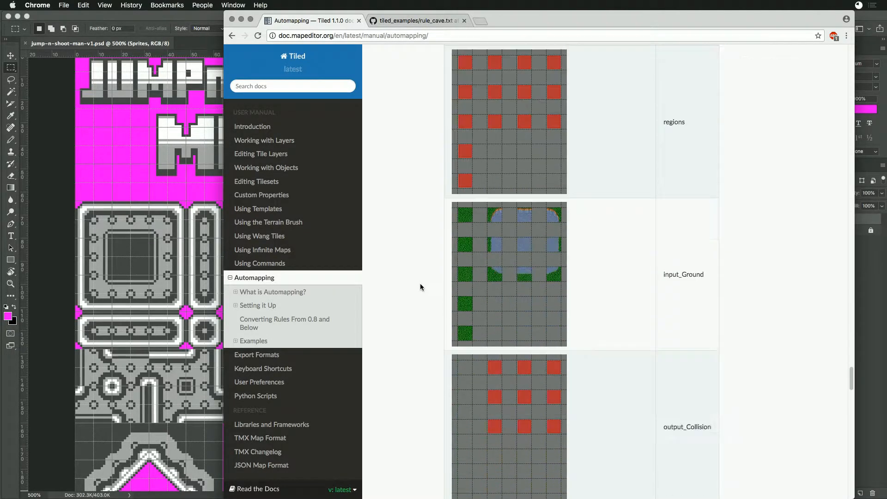
scroll(420, 286, "up", 5)
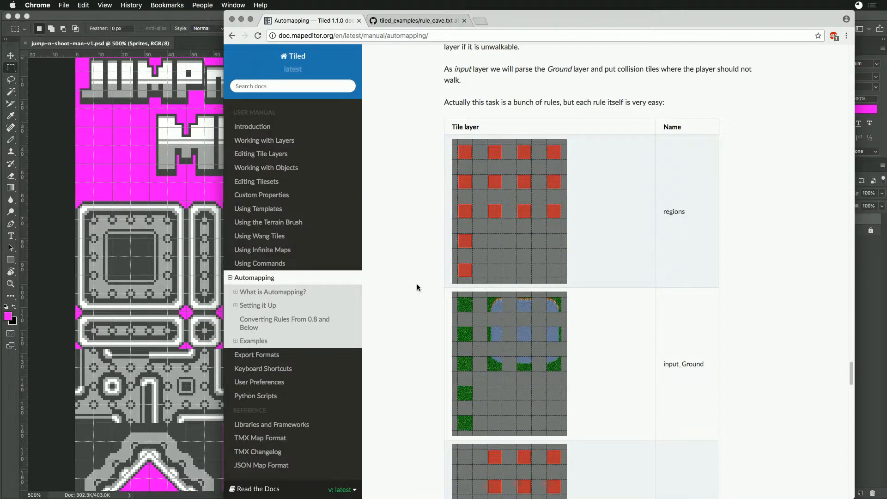
scroll(417, 286, "down", 9)
scroll(416, 287, "down", 12)
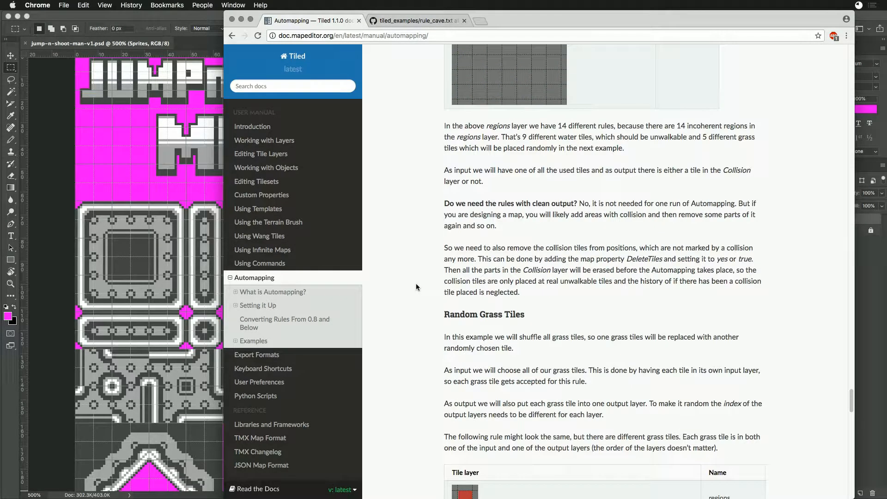
scroll(416, 284, "down", 8)
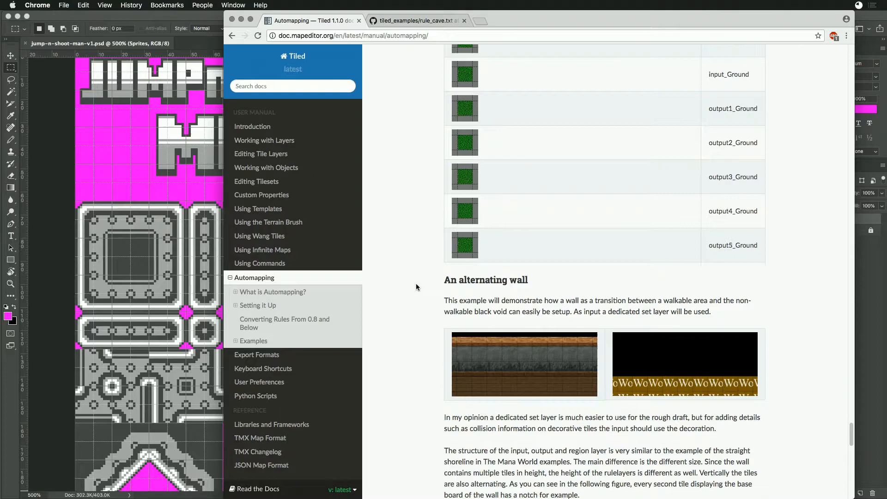
scroll(416, 283, "up", 9)
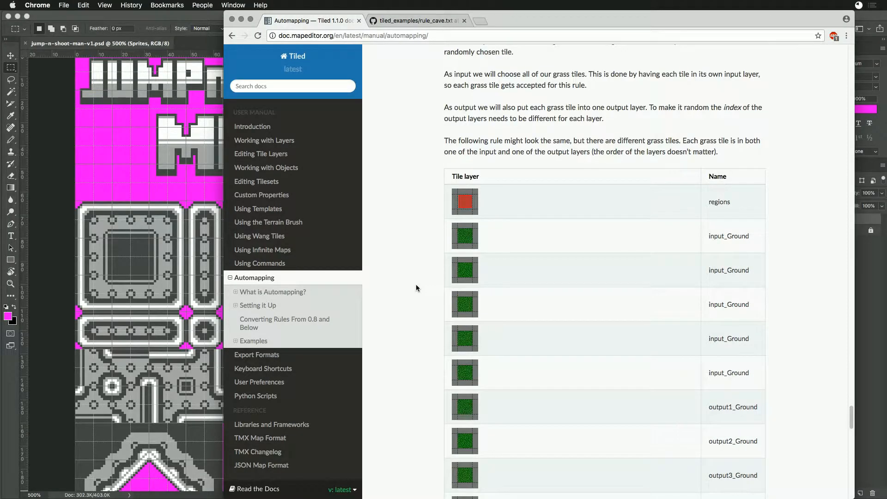
scroll(416, 284, "down", 14)
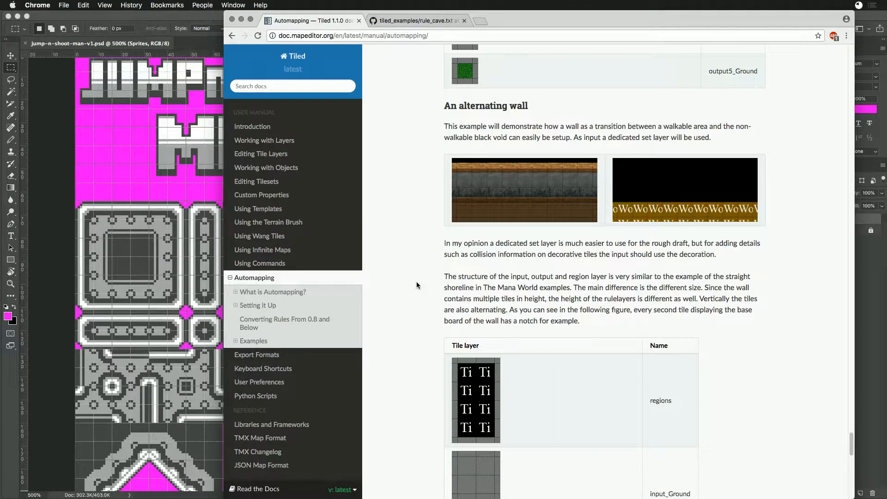
scroll(417, 285, "down", 9)
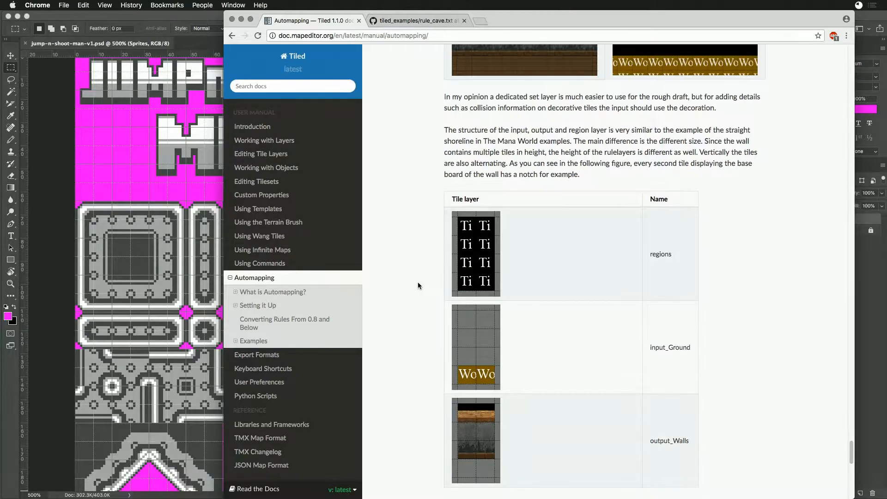
scroll(418, 283, "down", 8)
- Return to the manual's introduction and read the two advantages of Automapping, working speed and less errors
scroll(423, 264, "up", 15)
scroll(416, 287, "up", 20)
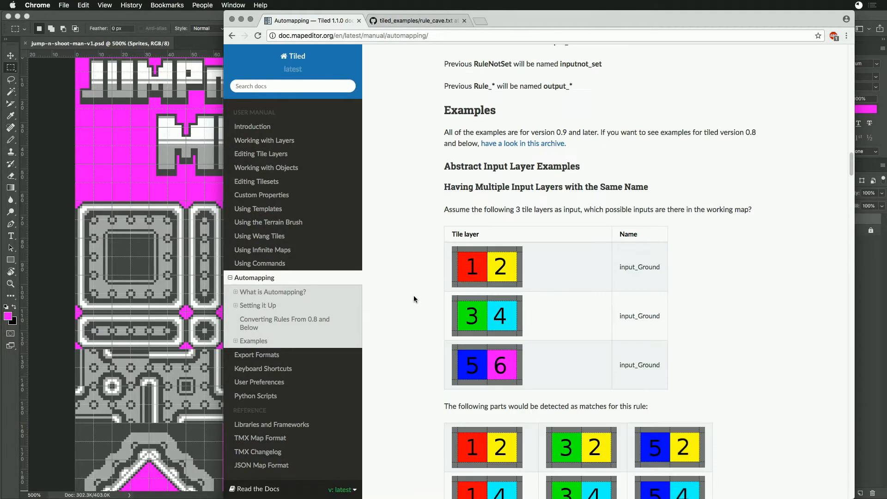
scroll(420, 305, "up", 15)
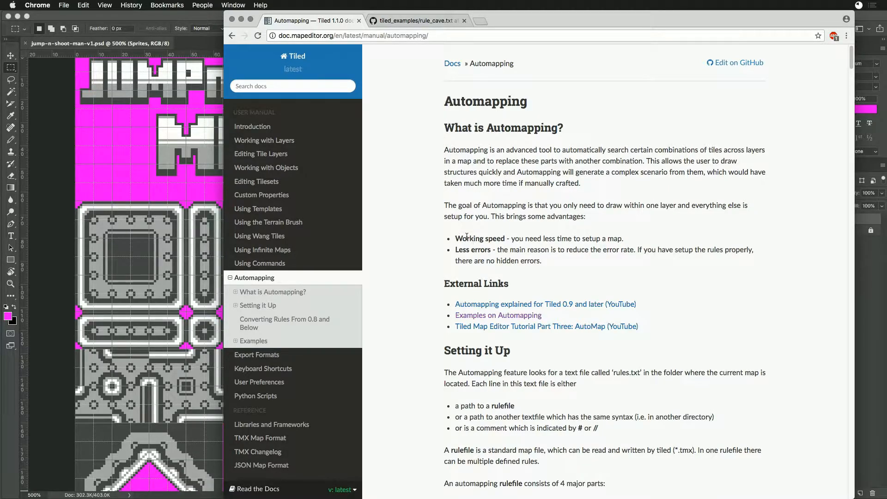
left_click_drag(468, 238, 551, 240)
left_click(550, 240)
left_click_drag(447, 251, 549, 262)
left_click(549, 262)
- Read how Automapping is set up, highlighting what each rules.txt line may contain and what a rulefile is
scroll(421, 276, "down", 3)
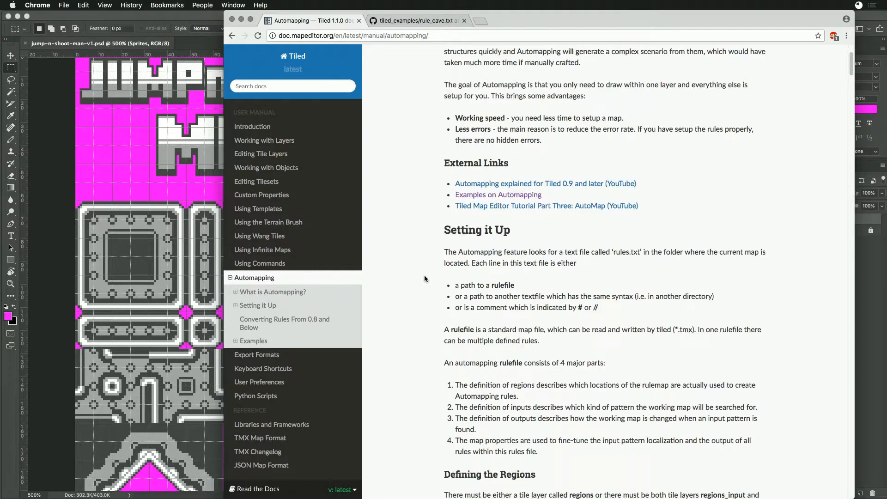
scroll(424, 279, "down", 1)
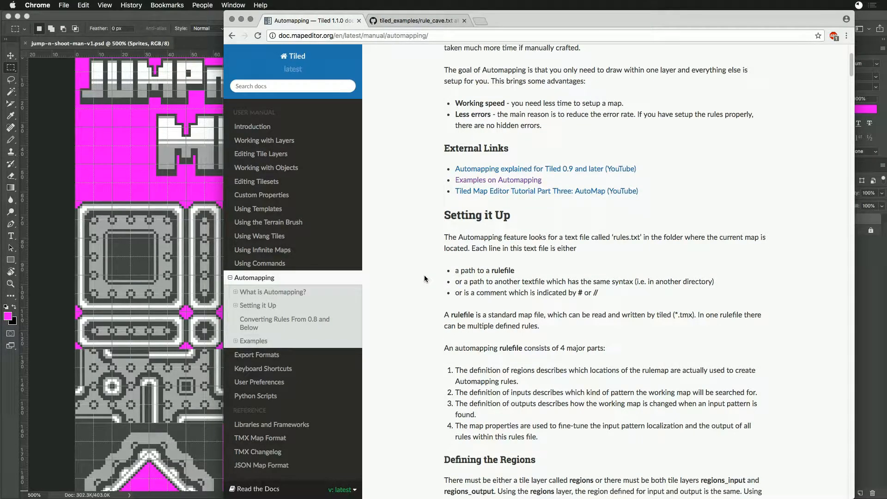
scroll(425, 277, "down", 3)
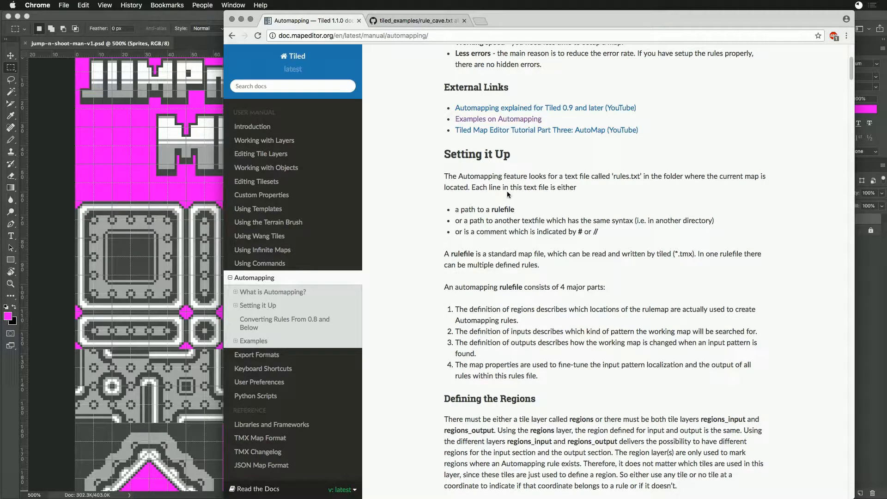
left_click_drag(455, 211, 527, 213)
left_click_drag(456, 221, 558, 219)
left_click_drag(575, 219, 614, 239)
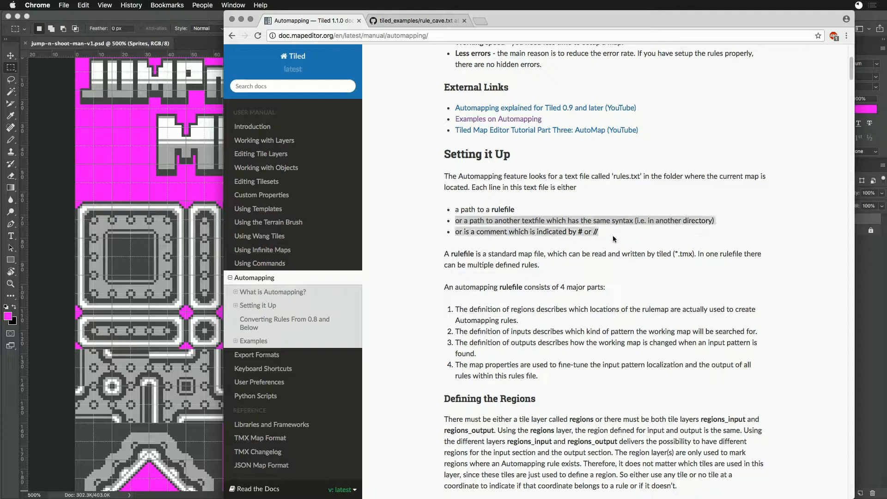
left_click(581, 244)
left_click_drag(445, 253, 541, 265)
left_click(550, 273)
- Review the four parts of a rulefile plus the sections on regions, multiple rules and inputs, and go back to the page's beginning
scroll(555, 274, "down", 3)
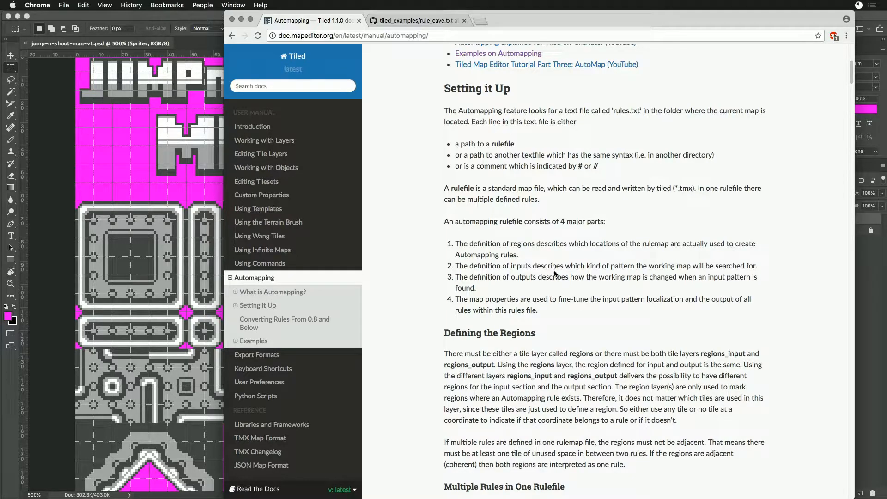
scroll(554, 273, "down", 1)
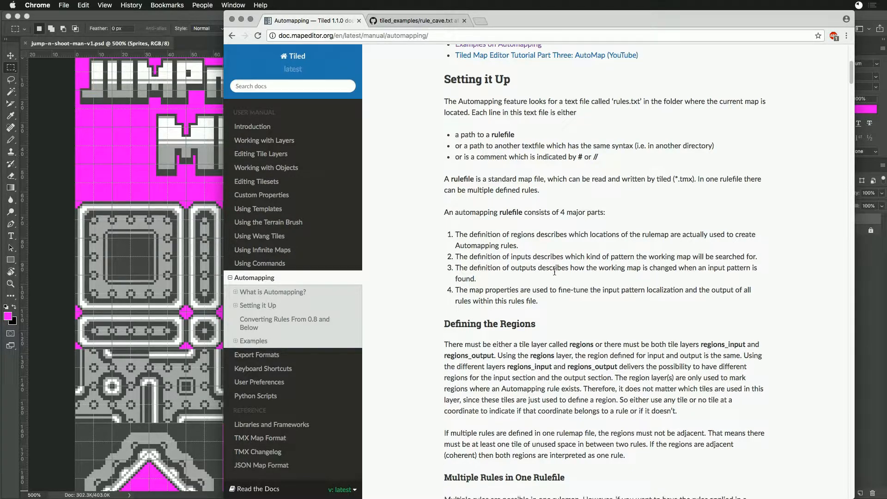
scroll(554, 274, "down", 1)
left_click_drag(529, 229, 450, 219)
left_click(451, 220)
scroll(417, 231, "down", 5)
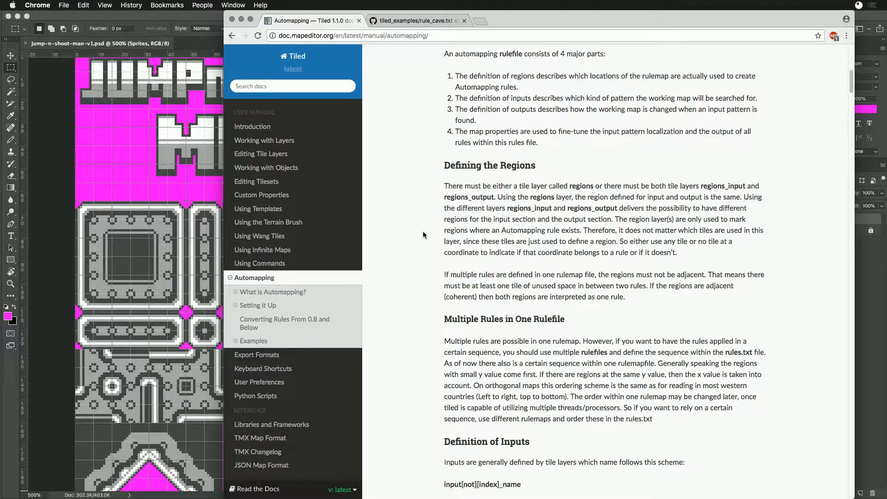
scroll(422, 233, "down", 5)
scroll(430, 232, "down", 3)
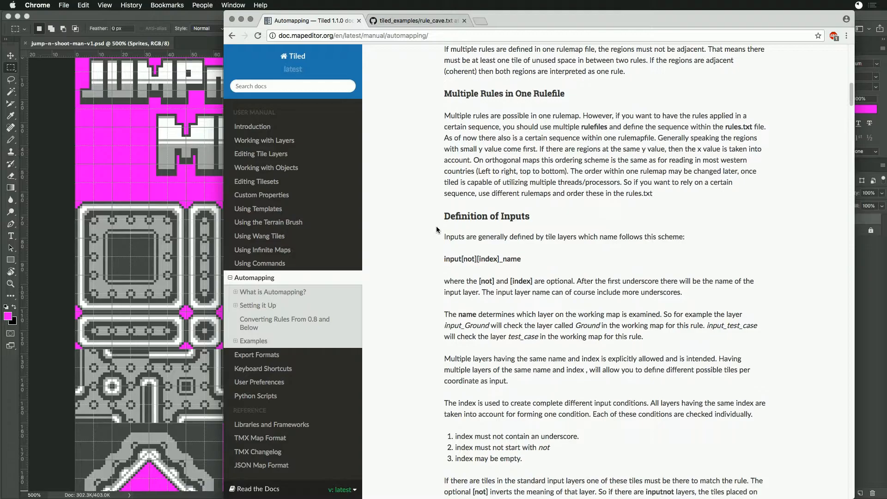
scroll(439, 232, "down", 1)
scroll(443, 233, "up", 20)
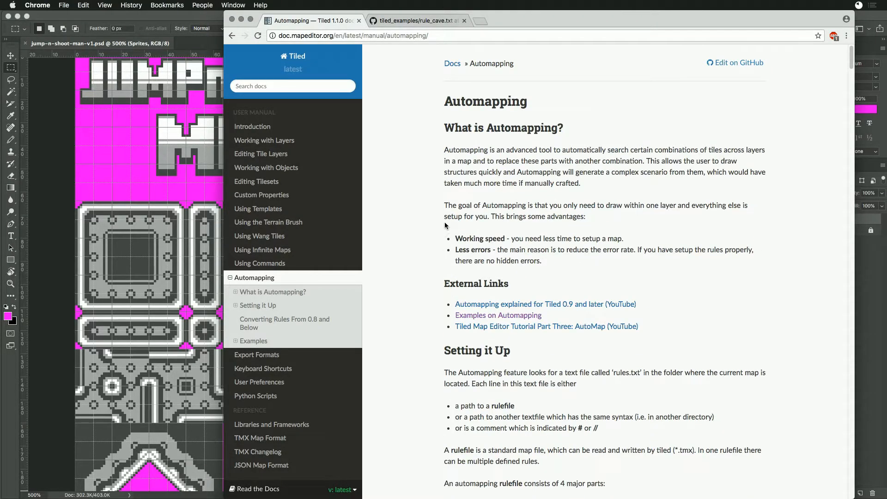
- Switch to Photoshop and show the whole jump-n-shoot-man-v1.psd sprite sheet at 300% zoom
left_click(398, 22)
left_click(55, 179)
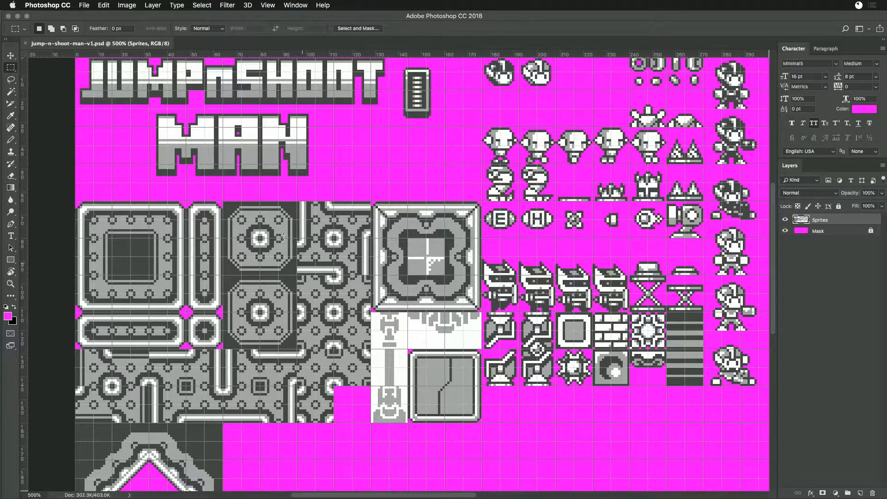
key("super+minus")
key("super+minus")
key("super+minus")
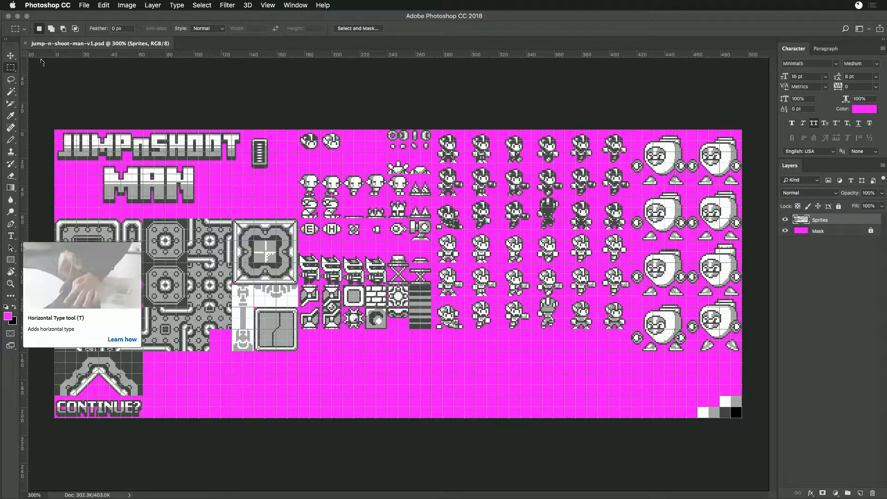
- Draw a 136 by 56 pixel slice around the game title with the Slice tool and name it logo
left_click(10, 104)
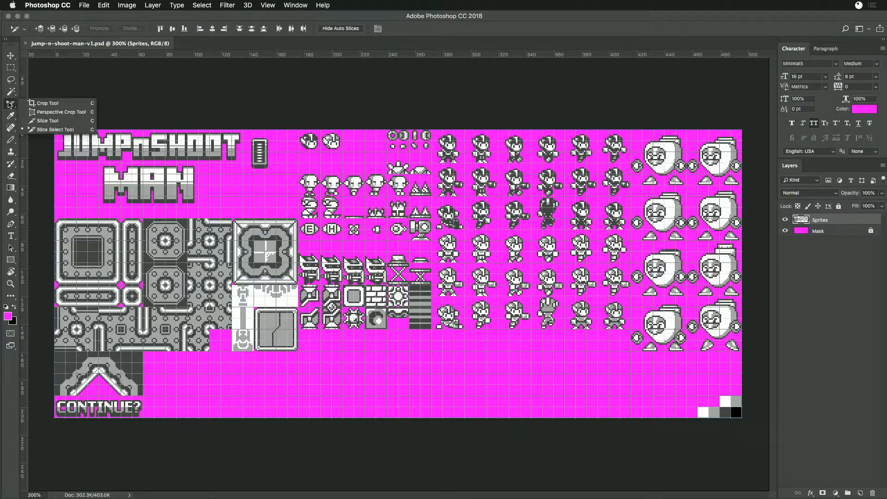
left_click(41, 121)
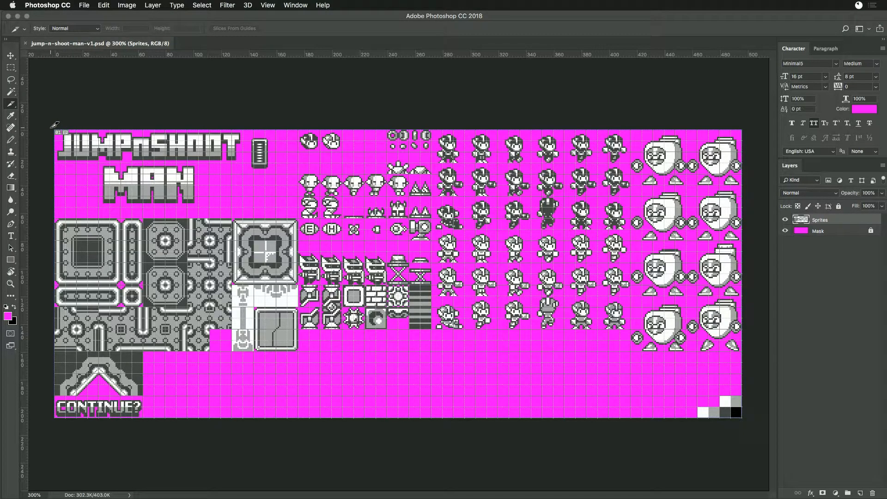
left_click_drag(55, 124, 250, 205)
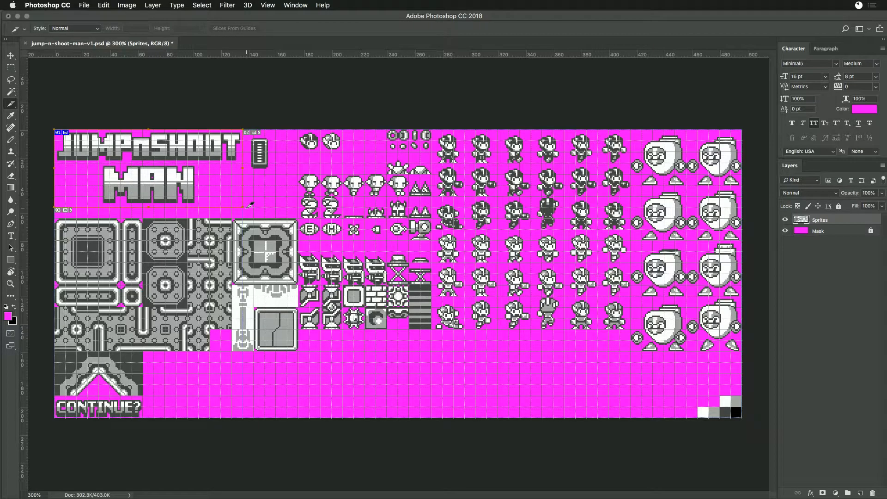
double_click(198, 173)
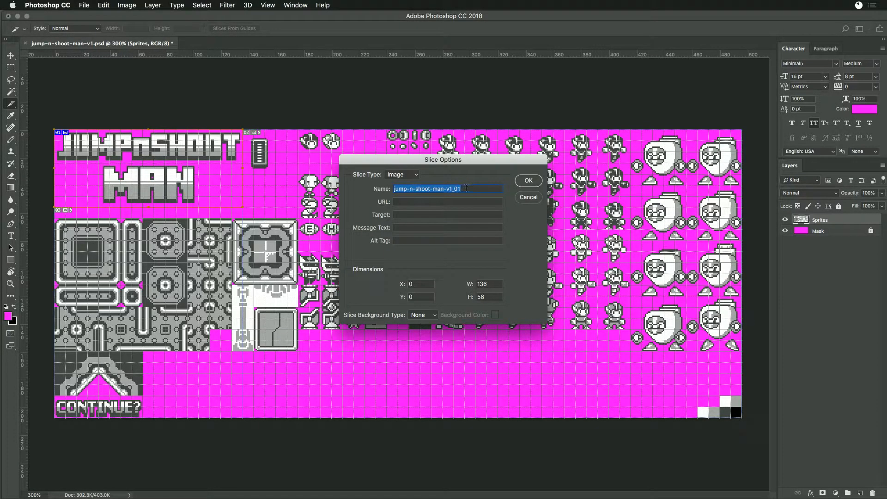
type("logo")
key("Return")
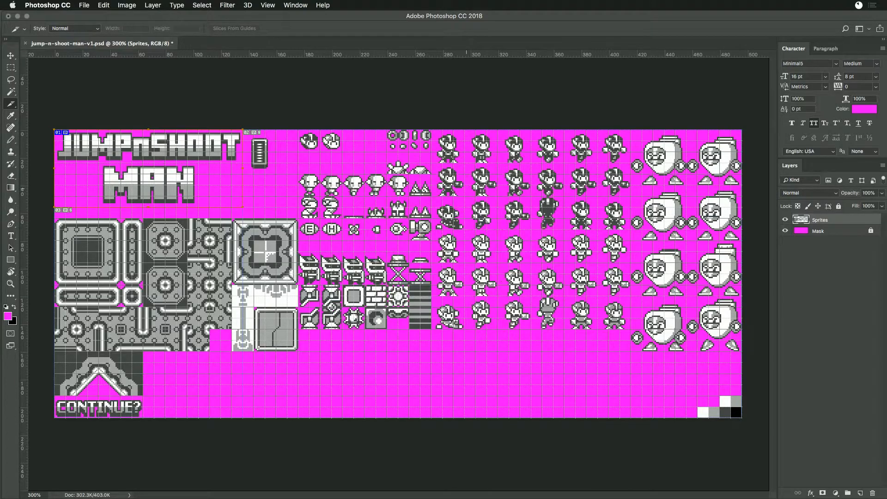
- Draw a 24 by 32 pixel slice around the health bar sprite beside the title and open its slice options
left_click_drag(243, 130, 276, 174)
double_click(271, 168)
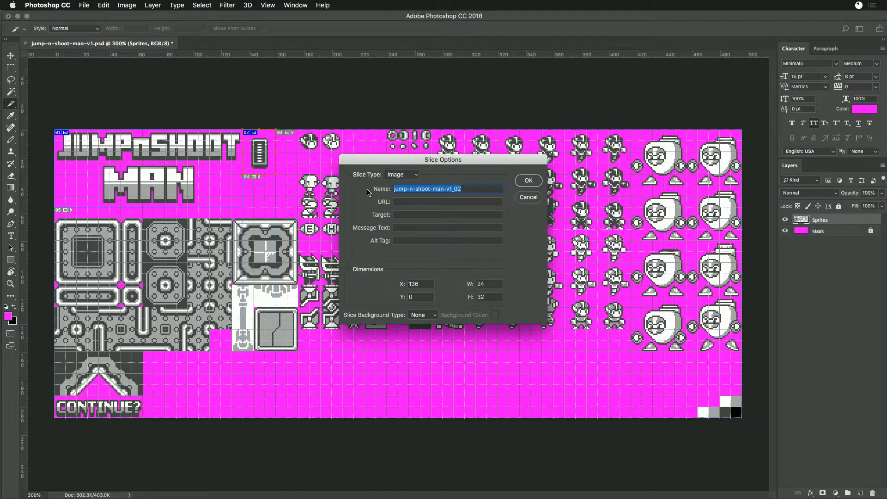
- Switch to Chrome, search Google for health meter in a new tab, and close that tab after checking the results
key("super+Tab")
key("super+t")
type("define ")
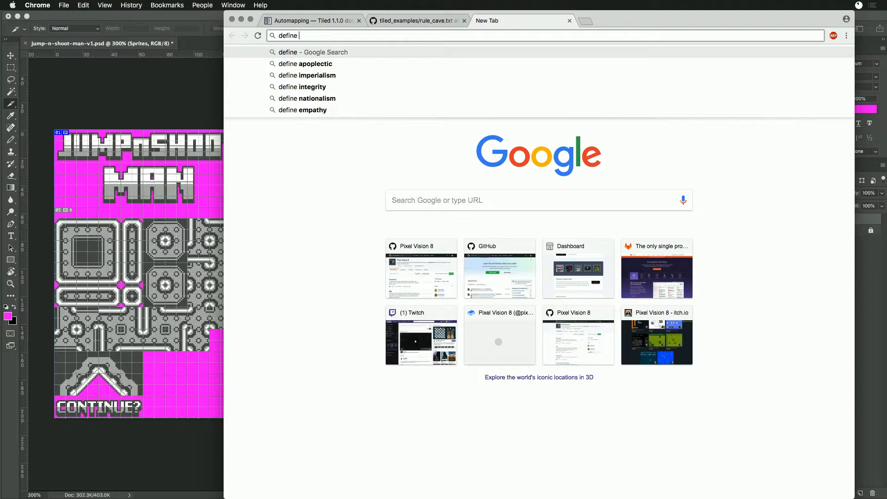
type("health me")
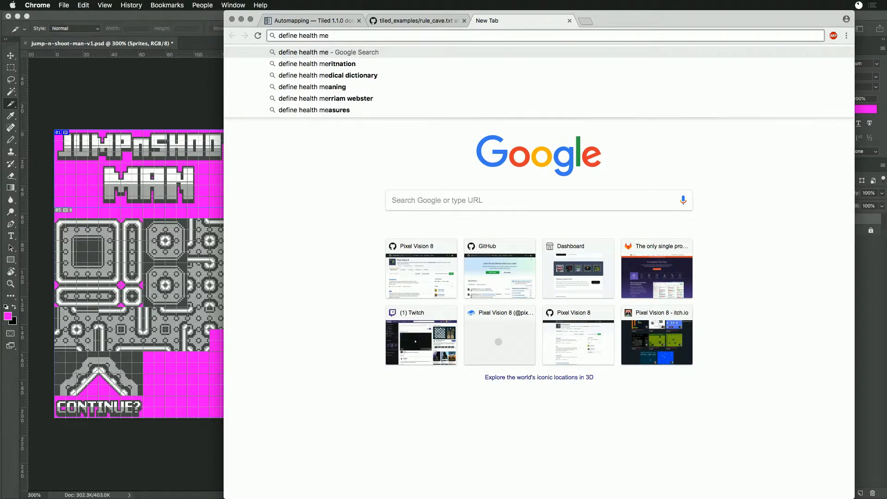
type("ter")
key("BackSpace")
key("BackSpace")
key("BackSpace")
key("BackSpace")
key("BackSpace")
key("BackSpace")
key("BackSpace")
key("BackSpace")
key("BackSpace")
key("BackSpace")
key("BackSpace")
key("BackSpace")
key("BackSpace")
key("BackSpace")
key("BackSpace")
key("BackSpace")
key("BackSpace")
key("BackSpace")
key("BackSpace")
type("health mea")
key("BackSpace")
type("te")
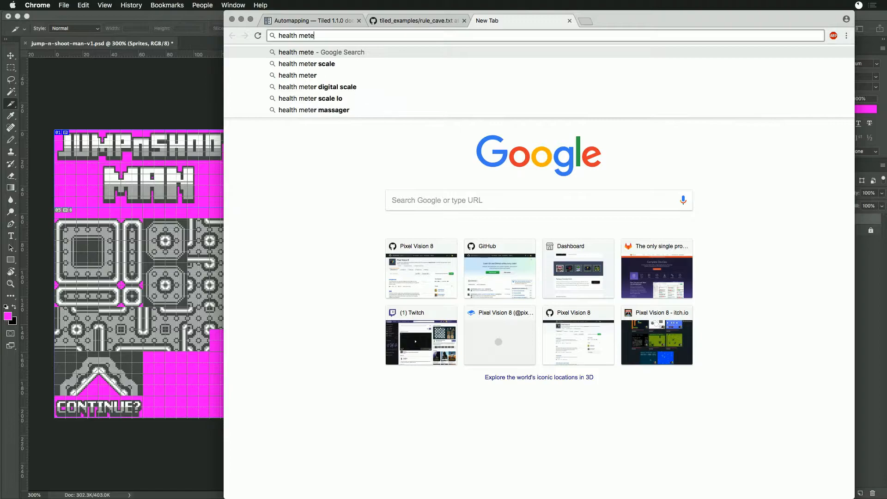
type("r")
key("Delete")
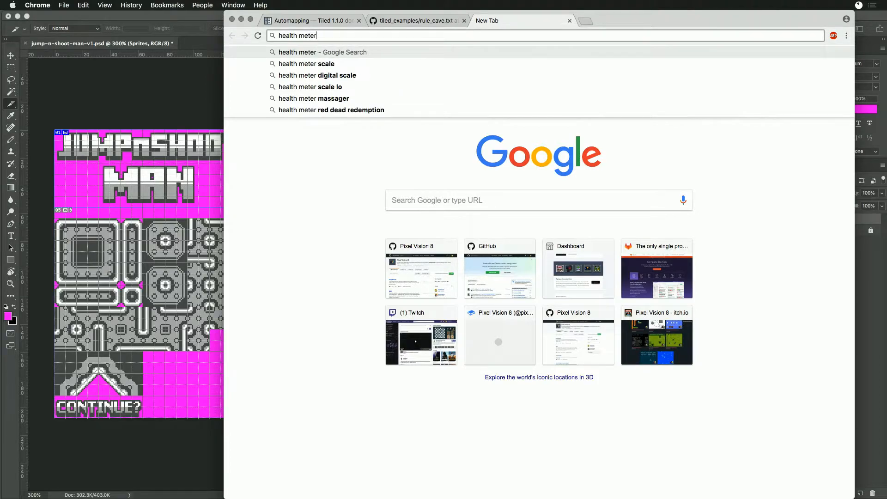
key("Return")
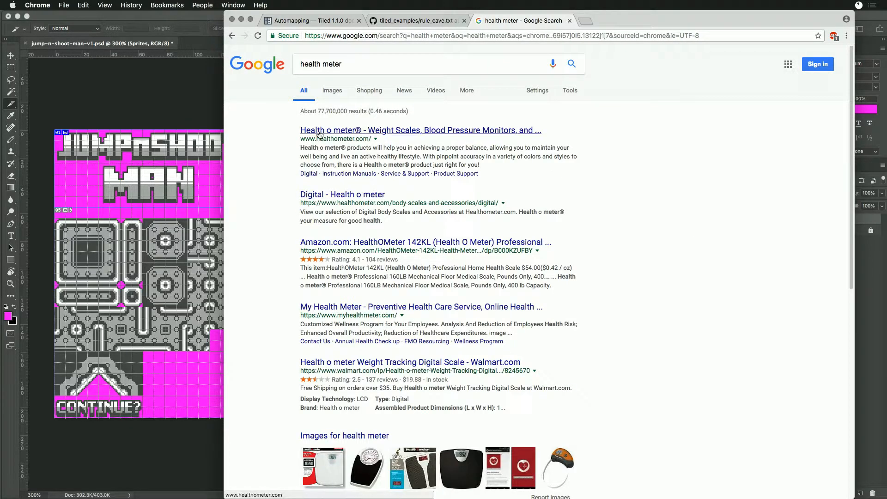
key("super+w")
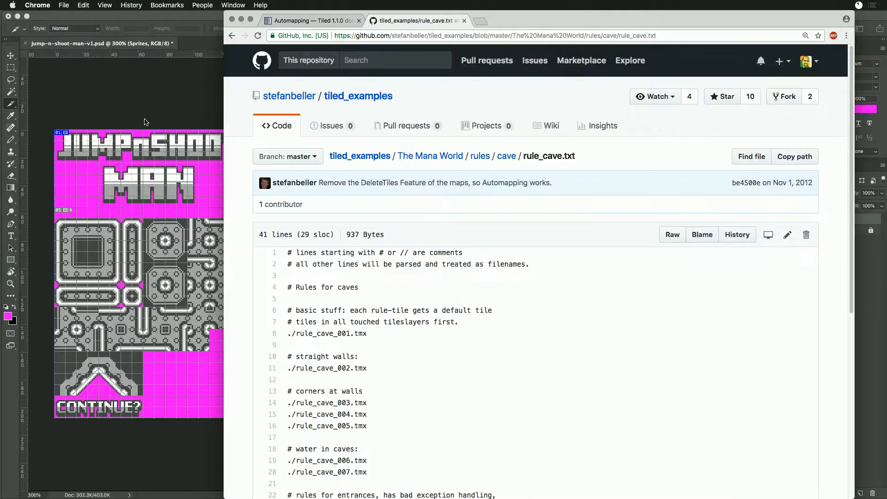
- Return to Photoshop and name the health bar slice meter
left_click(146, 120)
triple_click(467, 187)
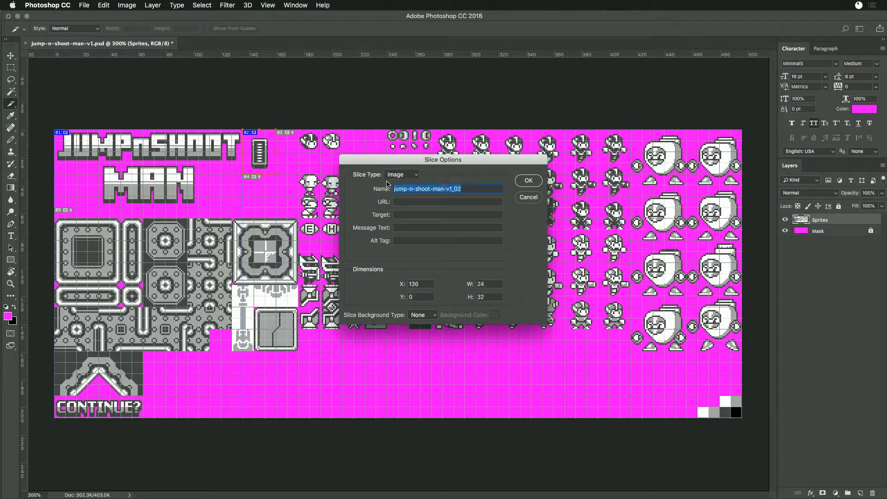
type("mete")
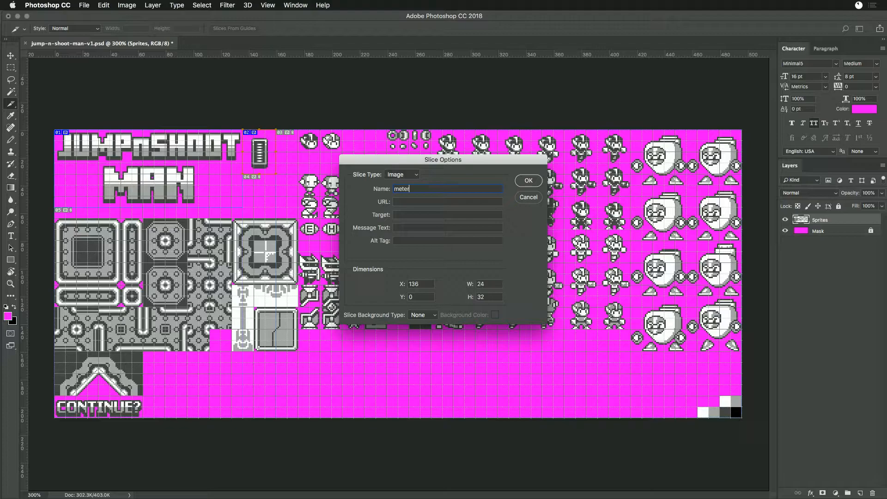
type("r")
key("Return")
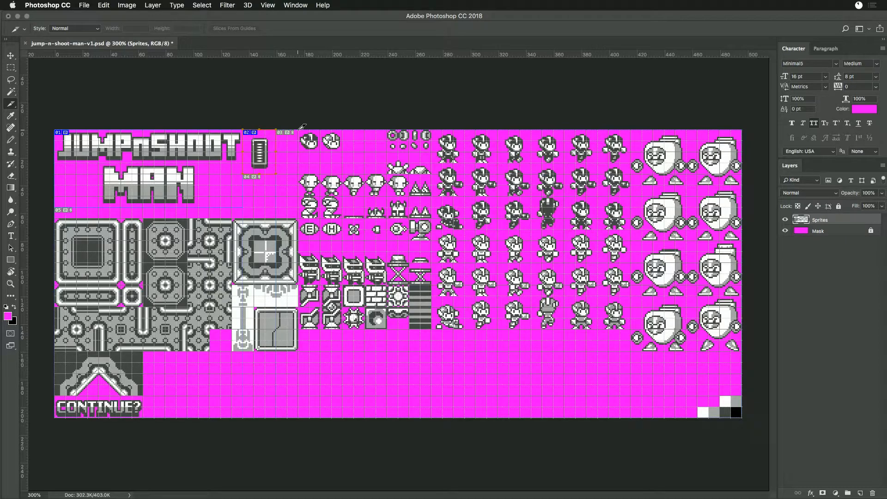
- Draw a 16 by 16 pixel slice around the first small head sprite and name it 1-up-a
left_click_drag(299, 129, 319, 153)
double_click(316, 143)
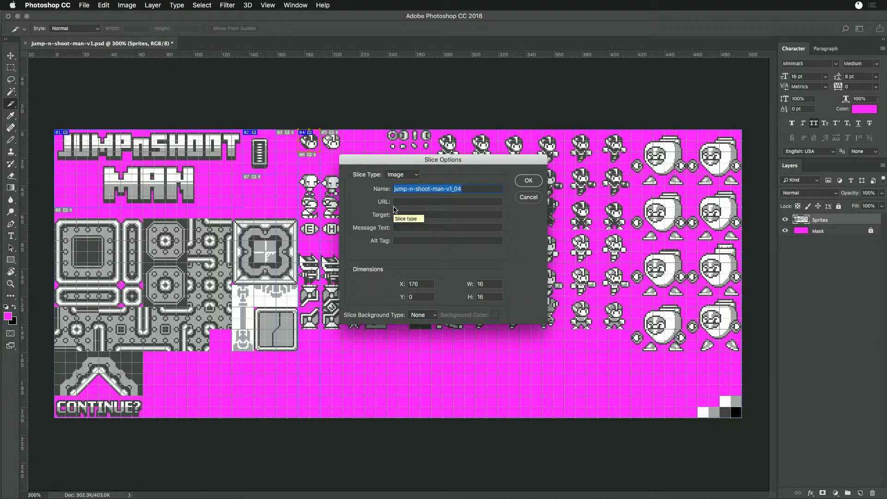
type("1-up")
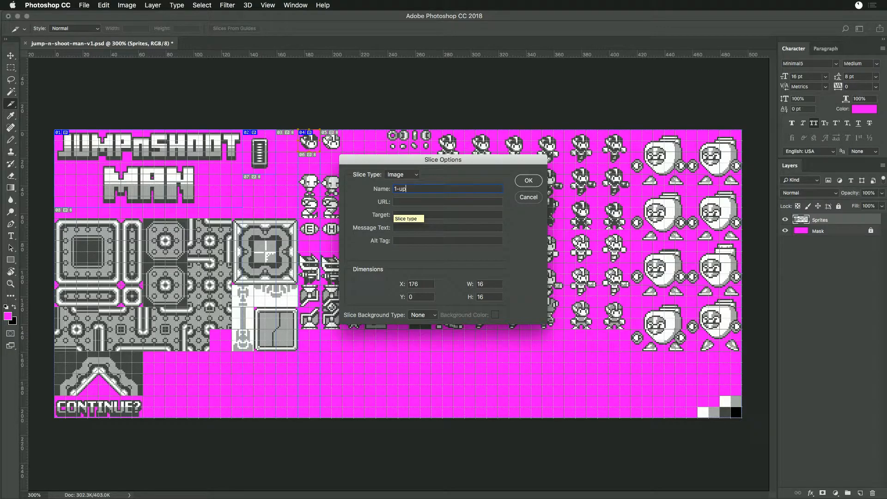
type("-a")
key("Return")
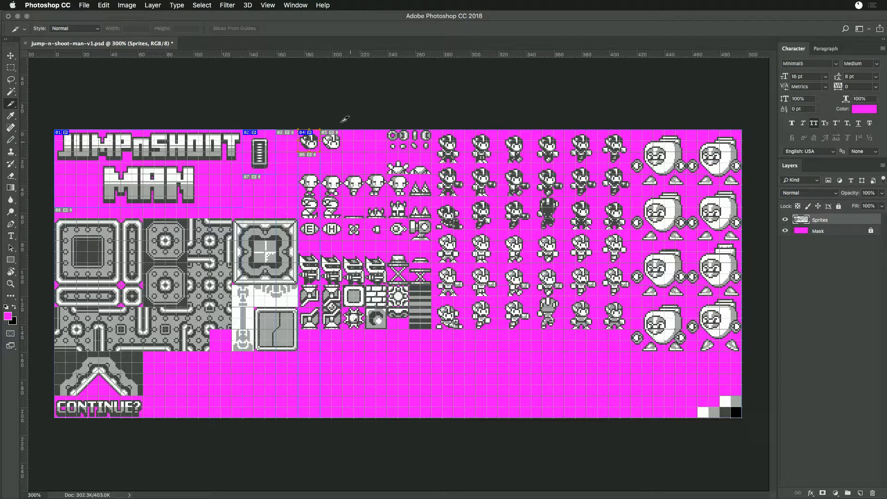
- Draw a 16 by 16 pixel slice around the second head sprite and give it a name starting with 1-up-
left_click_drag(327, 126, 346, 149)
double_click(340, 147)
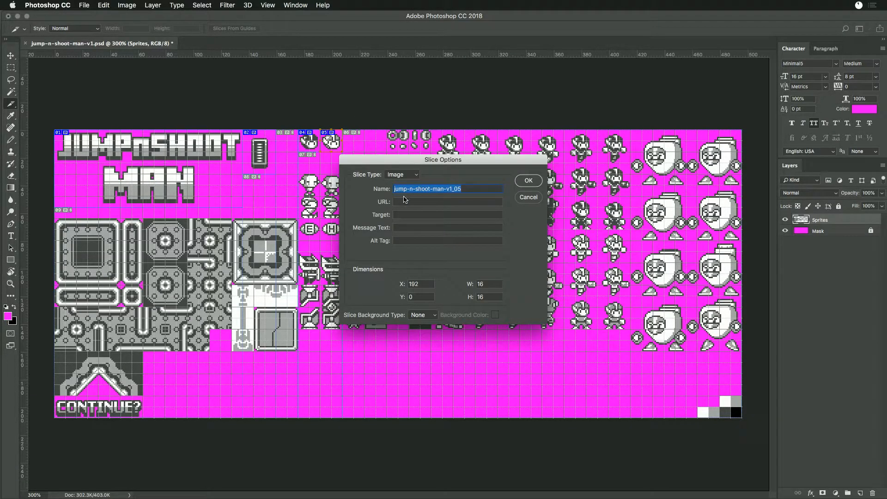
type("1-up-b")
key("Return")
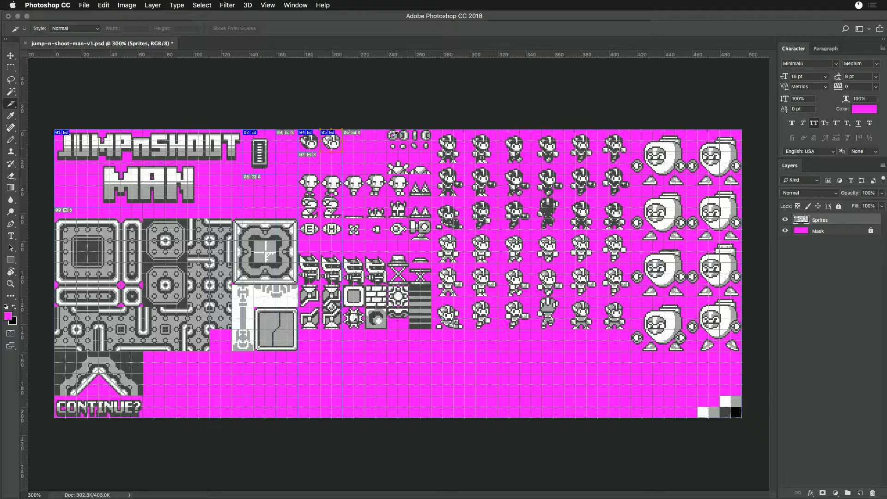
- Draw an 8 by 8 pixel slice around the first large shot sprite and name it large-shot-1
left_click_drag(393, 131, 403, 137)
double_click(394, 136)
type("large")
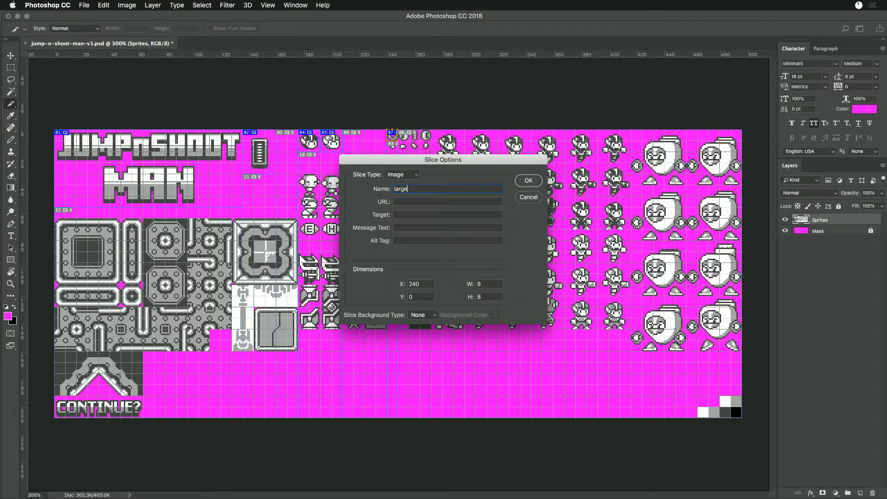
type("-bu")
type("shot-1")
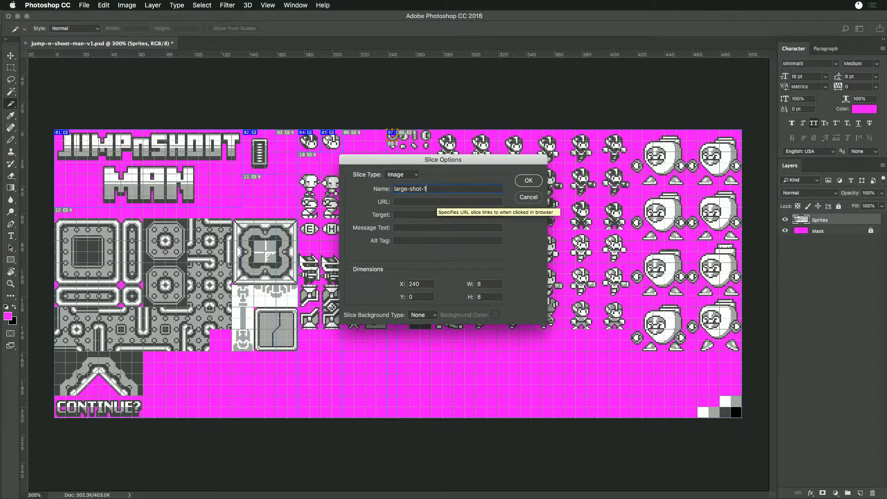
key("super+a")
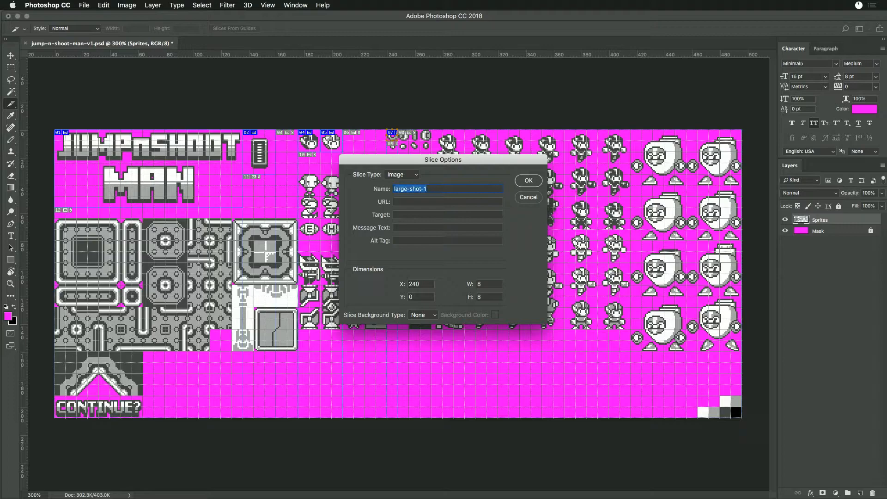
key("Return")
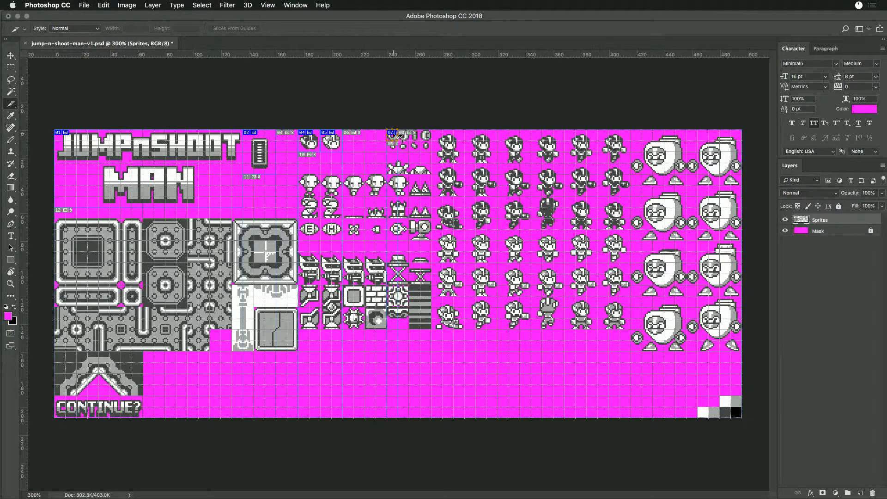
- Slice the other three large shots into 8 by 8 pixel pieces and name the second one large-shot-2
left_click_drag(399, 135, 428, 139)
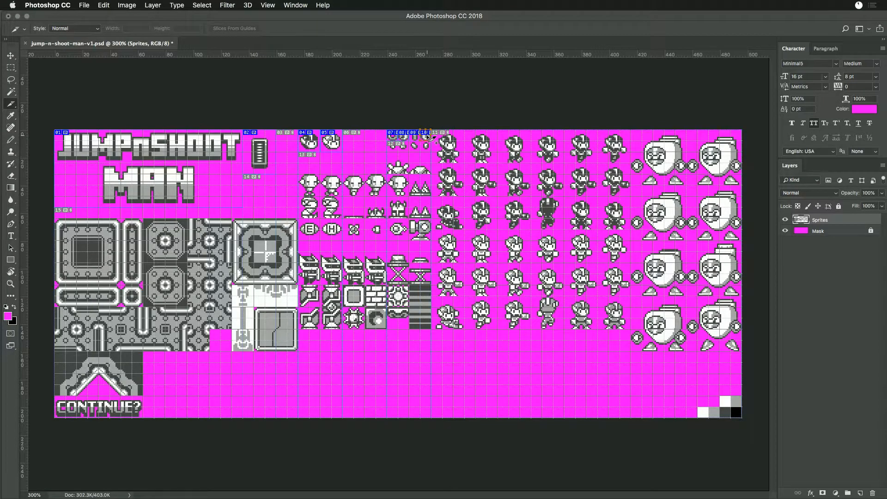
double_click(409, 135)
type("large-shot-2")
key("Return")
- Give the third large shot's slice the name large-shot-2
double_click(416, 139)
type("large-shot-2")
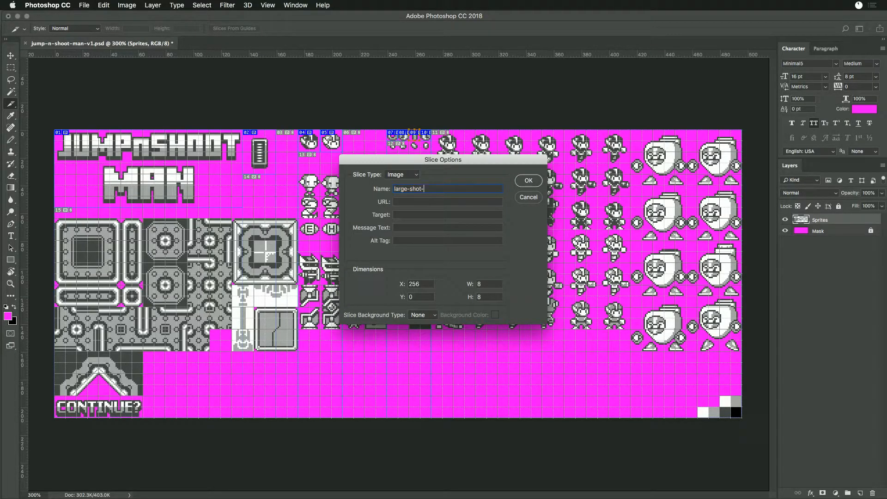
key("Return")
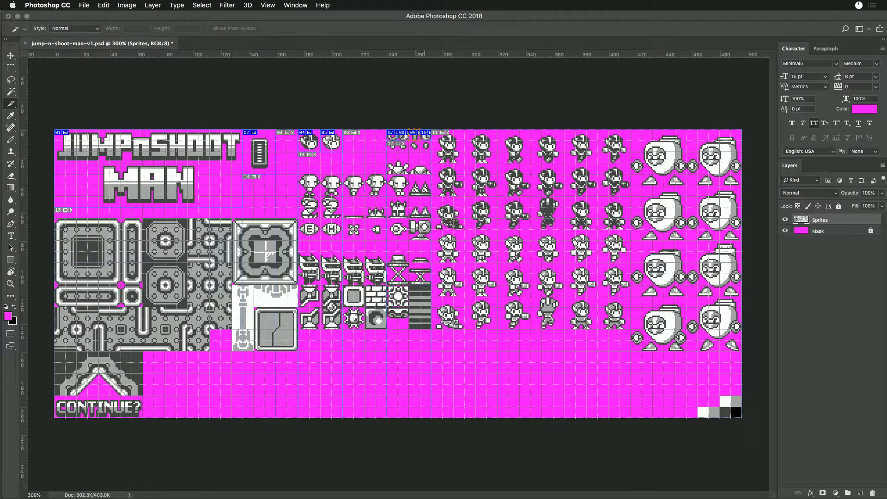
- Change the number in the fourth large shot's slice name so that it reads large-shot-3
double_click(426, 138)
left_click(425, 190)
key("BackSpace")
type("3")
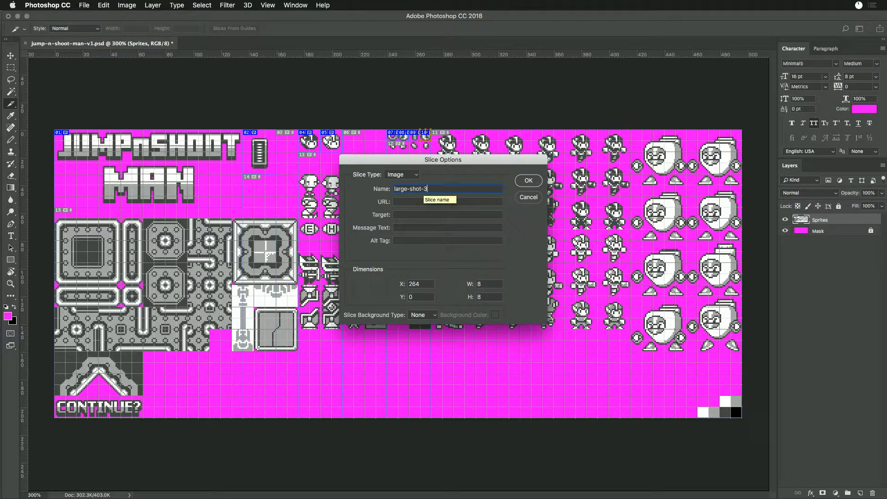
key("Return")
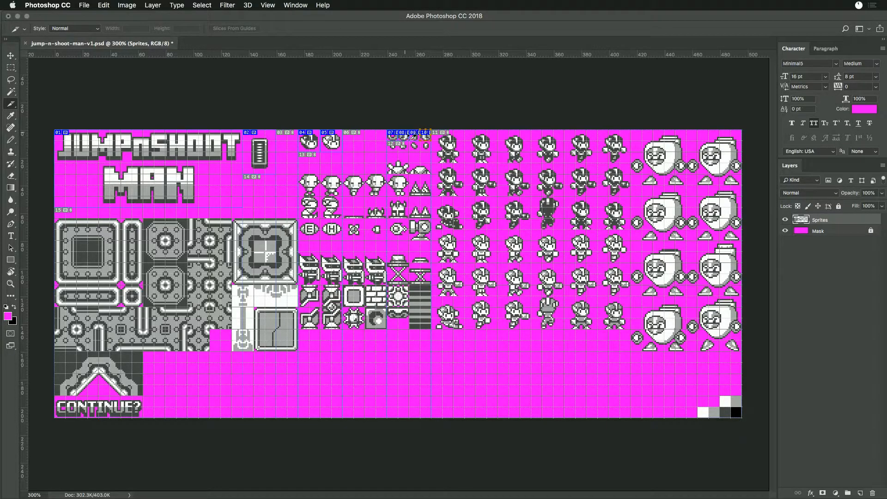
- Rename the third large shot's slice large-shot-3 and check the name of the second slice
double_click(417, 139)
left_click(433, 188)
key("BackSpace")
type("3")
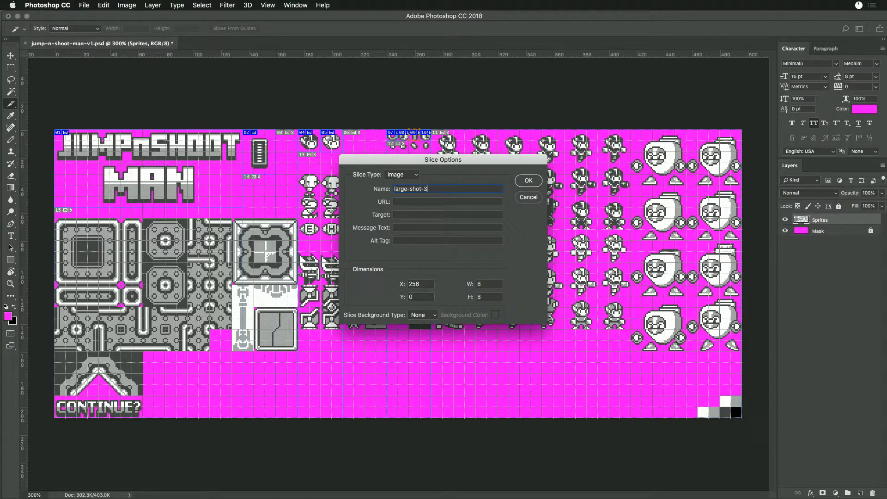
key("Return")
double_click(404, 140)
key("Return")
- Create four slices for the row of small shot sprites directly beneath the large shots
left_click(393, 136)
left_click(403, 138, "shift")
left_click(415, 138, "shift")
left_click_drag(430, 138, 430, 148)
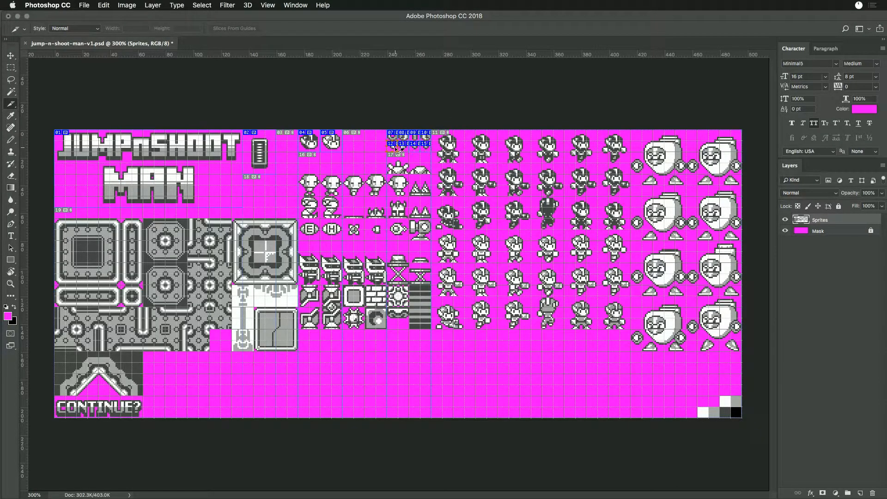
- Begin the names of the first and second small shot slices with small
double_click(397, 150)
left_click_drag(409, 189, 382, 184)
type("small")
double_click(409, 146)
double_click(401, 188)
type("small")
key("Return")
- Begin the names of the third and fourth small shot slices with small
double_click(421, 151)
double_click(400, 189)
type("small")
key("Return")
double_click(431, 147)
left_click(399, 188)
double_click(399, 188)
type("small")
key("Return")
- Create a 24 by 24 px slice around the first top-row player sprite and try naming it player-idle
left_click_drag(436, 126, 472, 159)
double_click(447, 153)
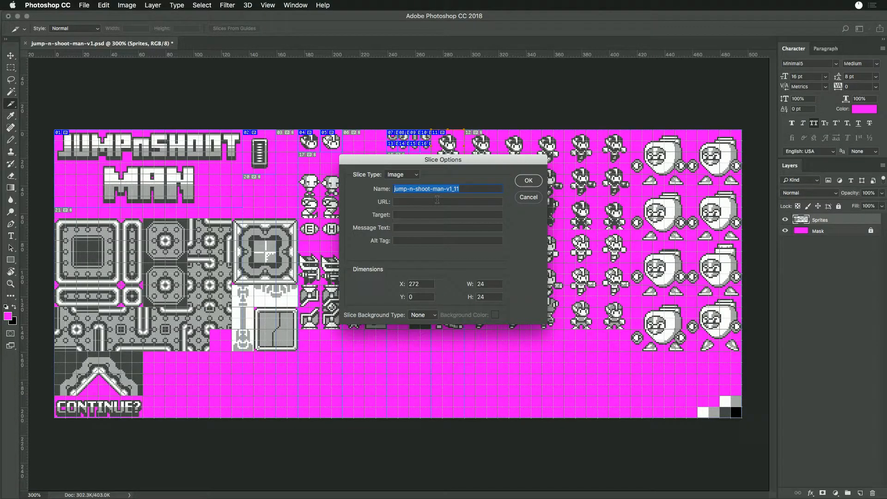
type("pa")
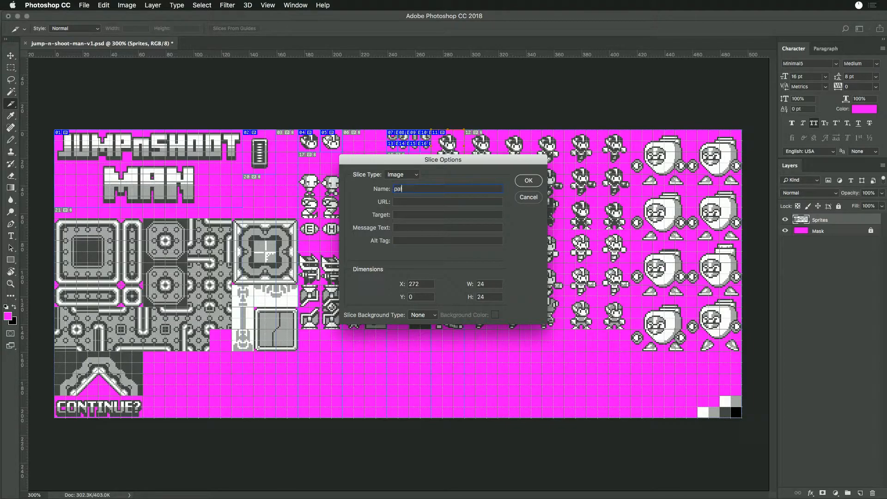
key("BackSpace")
key("BackSpace")
key("BackSpace")
key("BackSpace")
type("layer")
left_click_drag(486, 156, 397, 210)
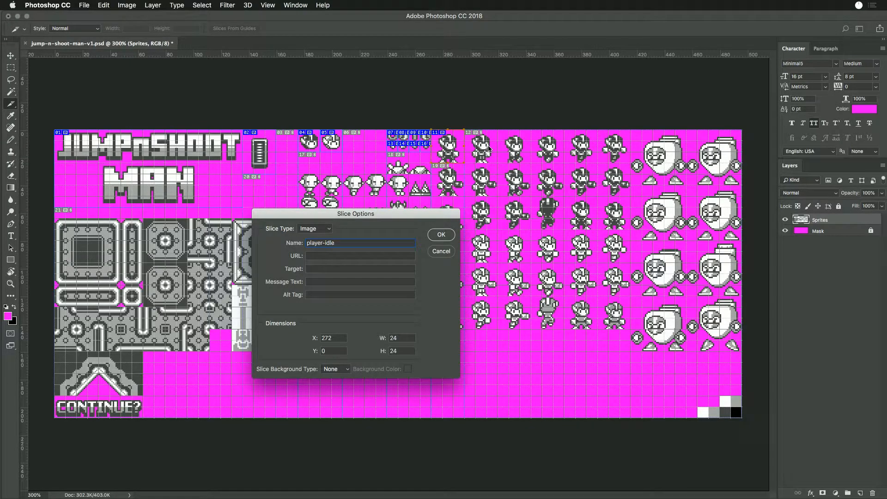
left_click_drag(436, 218, 403, 204)
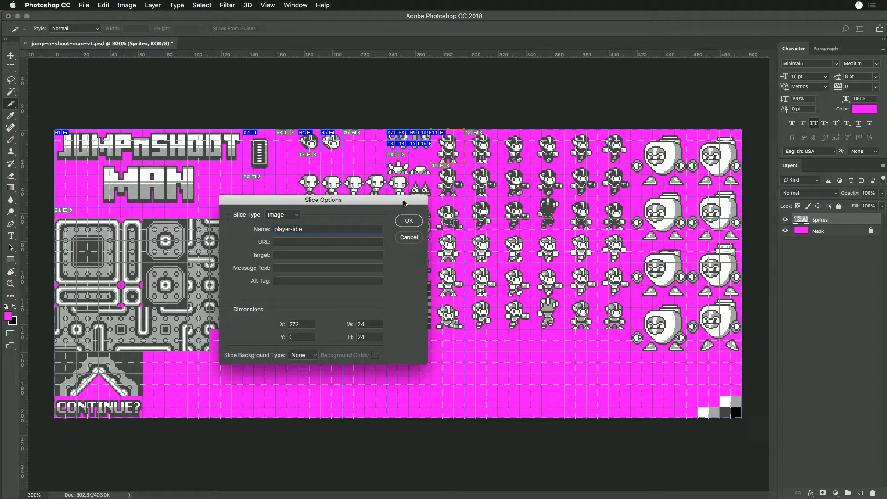
left_click_drag(402, 204, 404, 203)
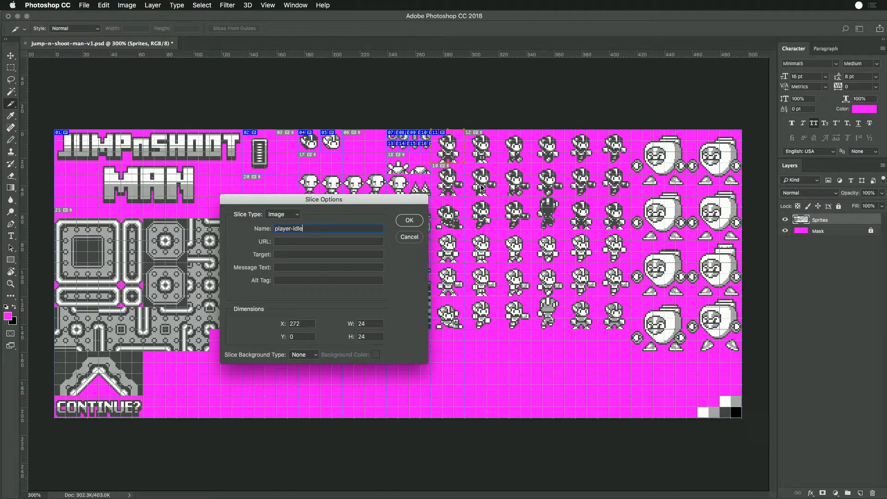
left_click(416, 237)
- Open the archived jump-n-shoot-man-v1.psd from the Archive folder inside Jump N Shoot Man
key("super+o")
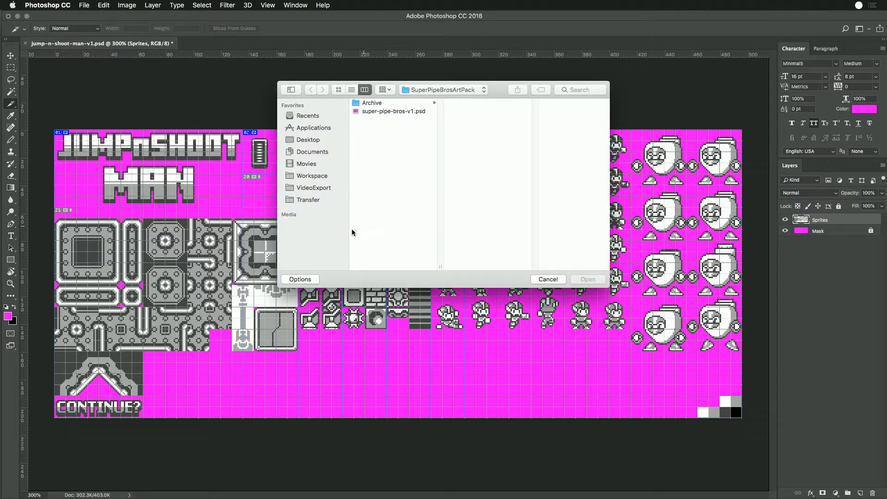
left_click(368, 103)
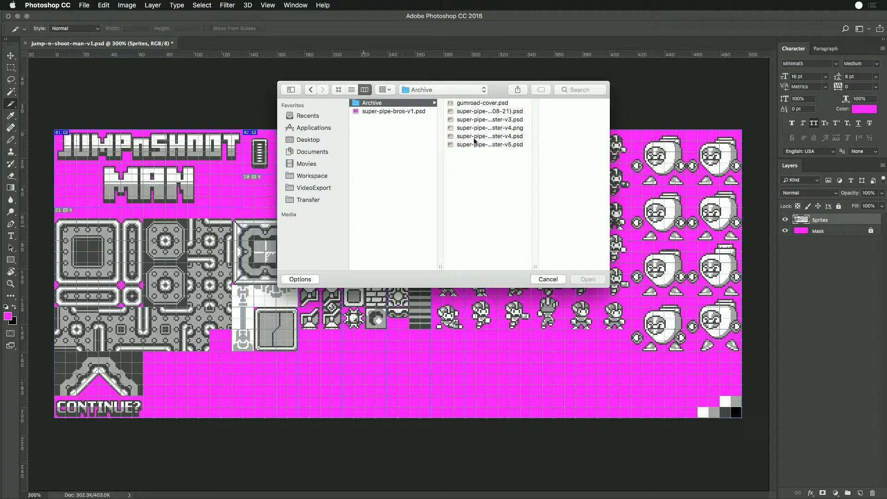
left_click(418, 90)
left_click(421, 98)
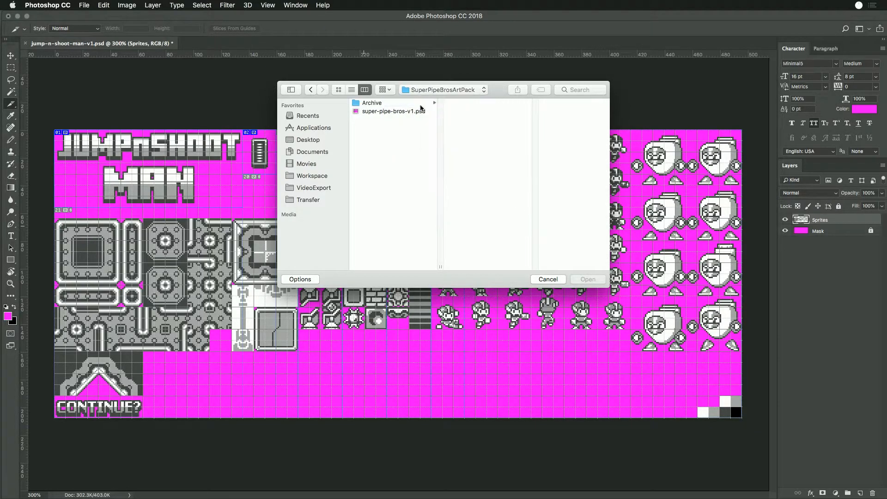
left_click(443, 90)
left_click(430, 98)
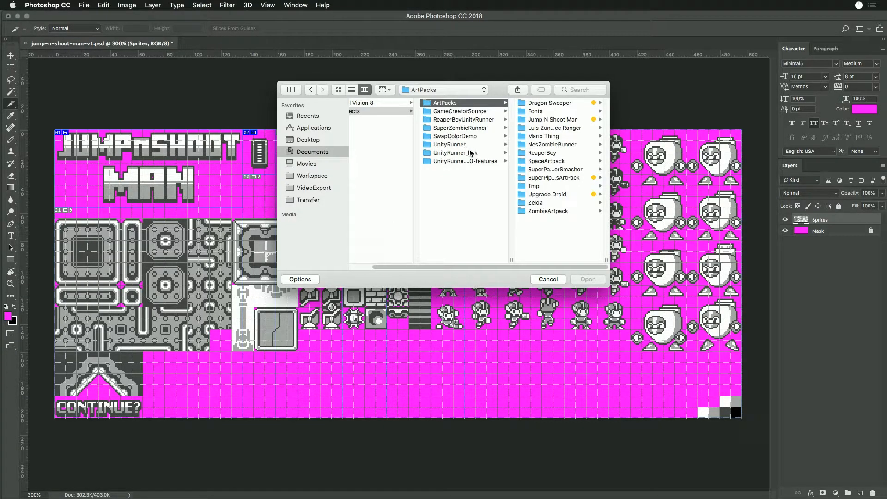
left_click(555, 120)
left_click(561, 104)
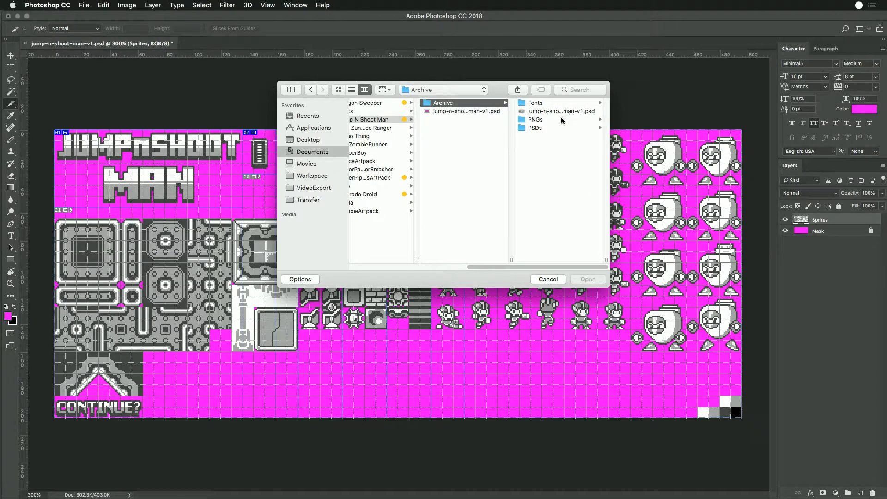
left_click(562, 120)
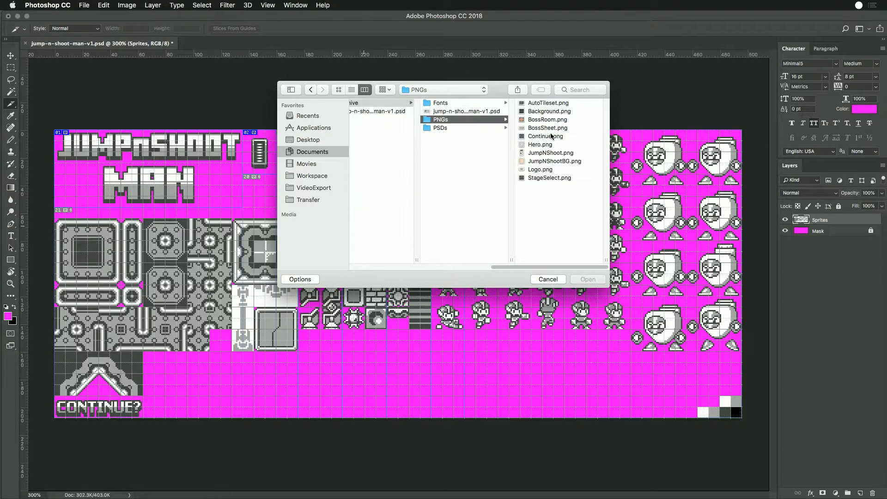
left_click(478, 128)
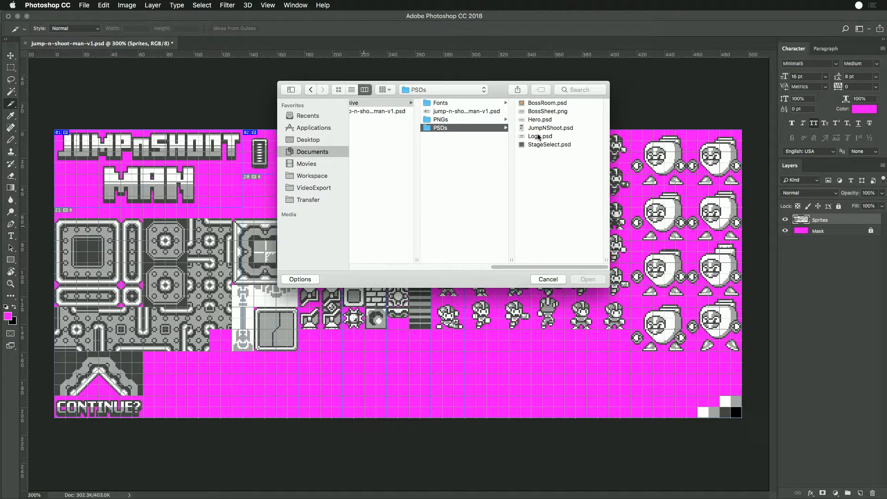
left_click(467, 111)
left_click(588, 279)
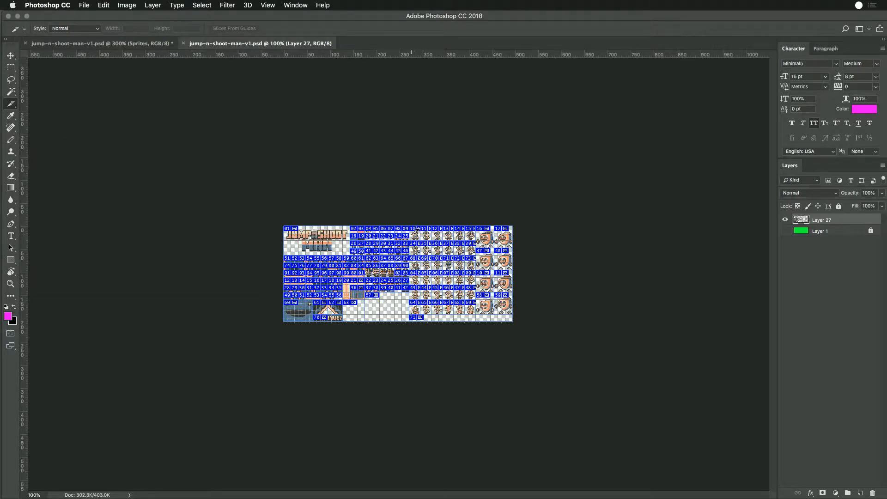
- Check how the first four top-row player slices and the fourth one in the fourth row are named in the archived file
key("super+equal")
key("super+equal")
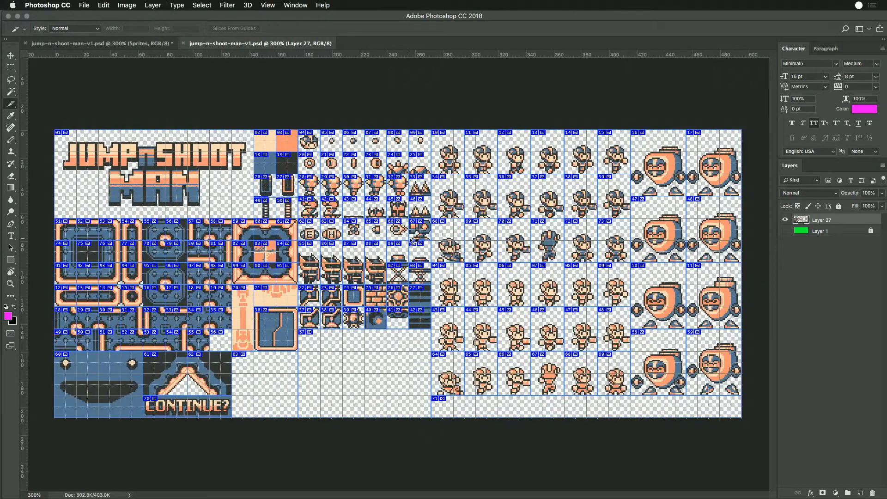
double_click(447, 161)
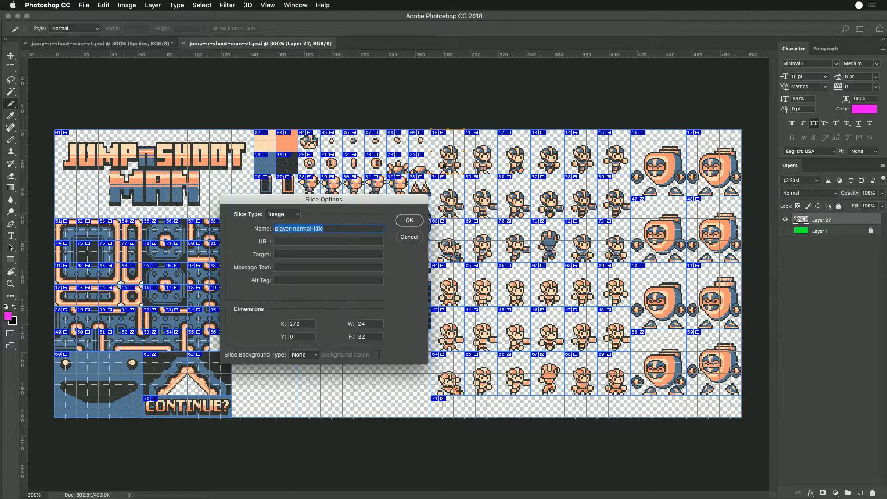
left_click(406, 238)
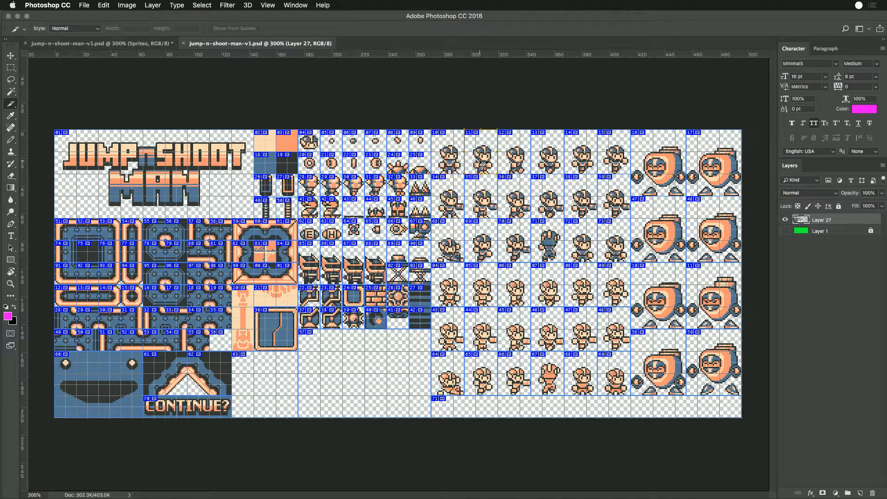
double_click(481, 163)
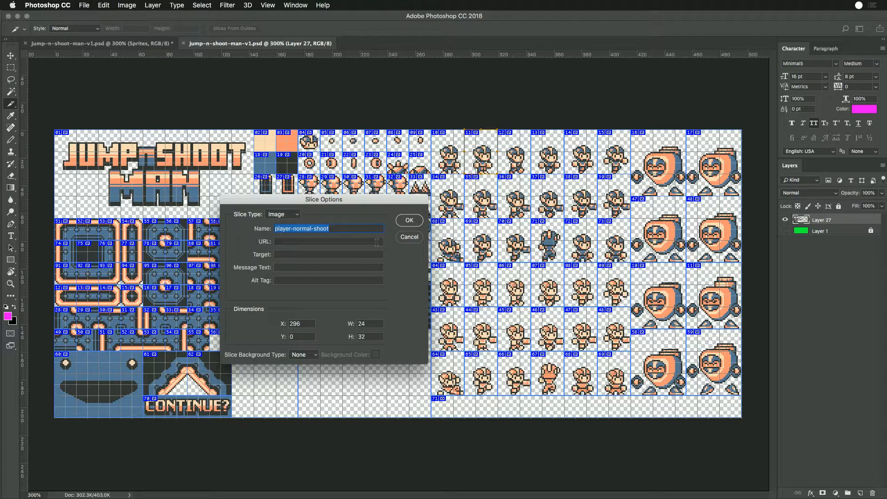
left_click(409, 237)
double_click(517, 164)
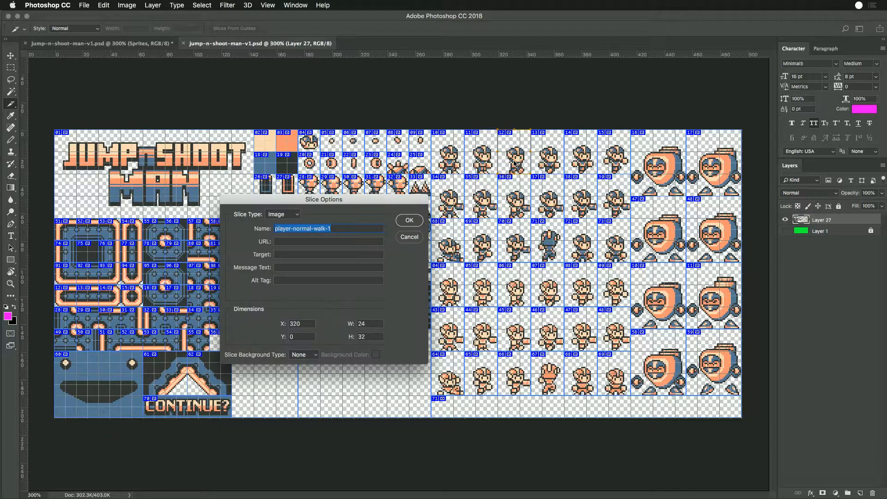
left_click(408, 242)
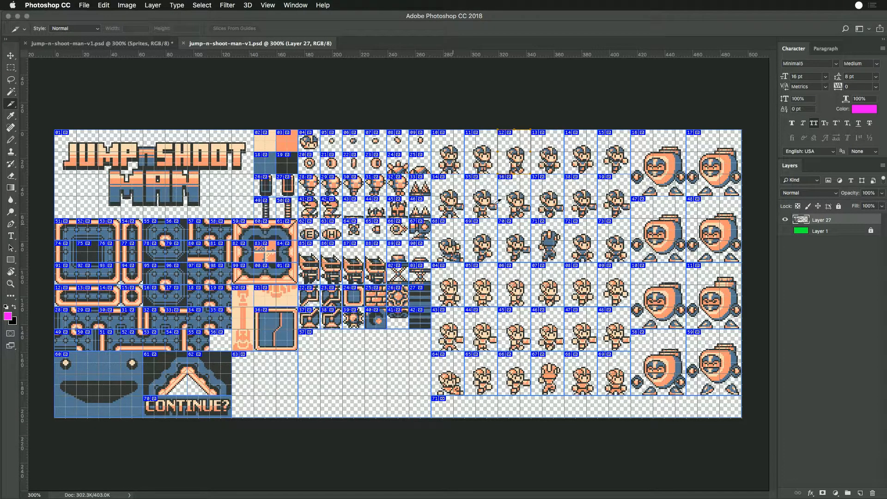
double_click(542, 171)
key("Escape")
double_click(548, 292)
key("Escape")
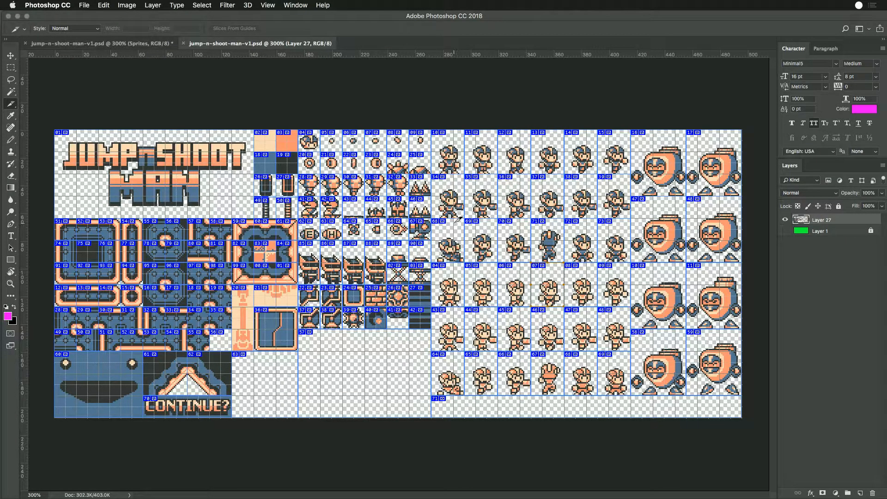
- Return to the working sprite sheet and name the first top-row player sprite's slice player-a-idle
left_click(160, 45)
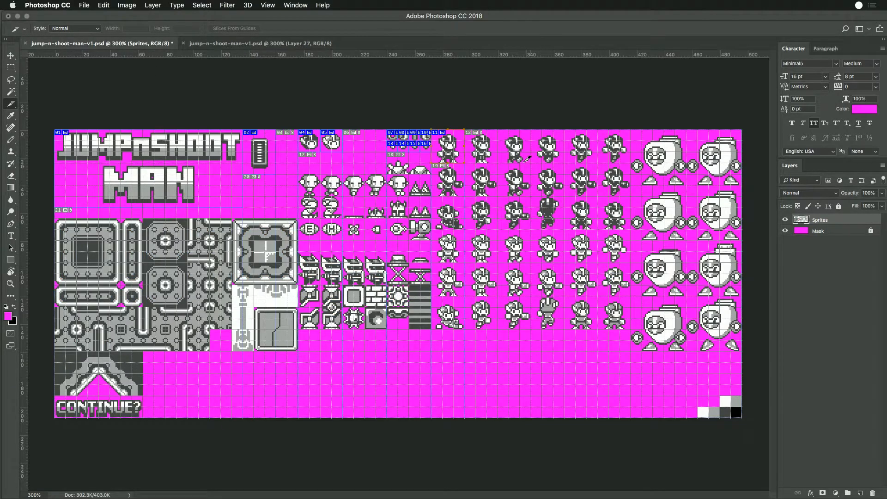
double_click(451, 155)
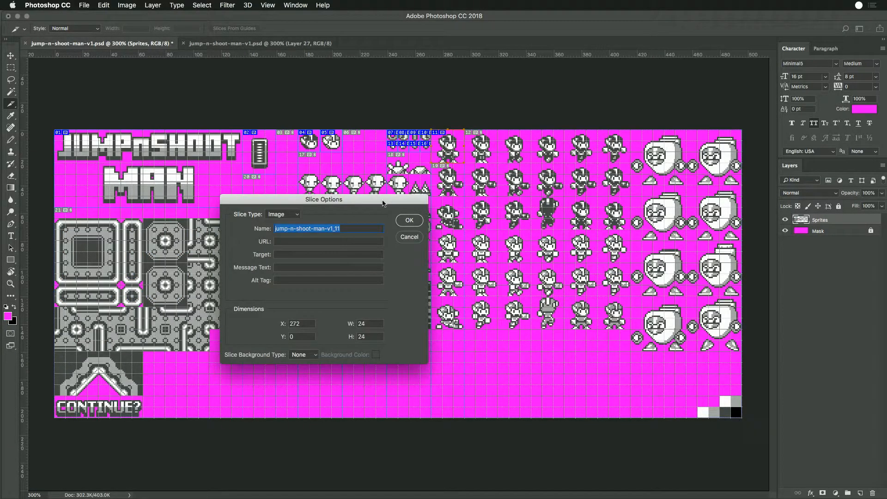
left_click(341, 229)
triple_click(342, 229)
type("player-a-idle")
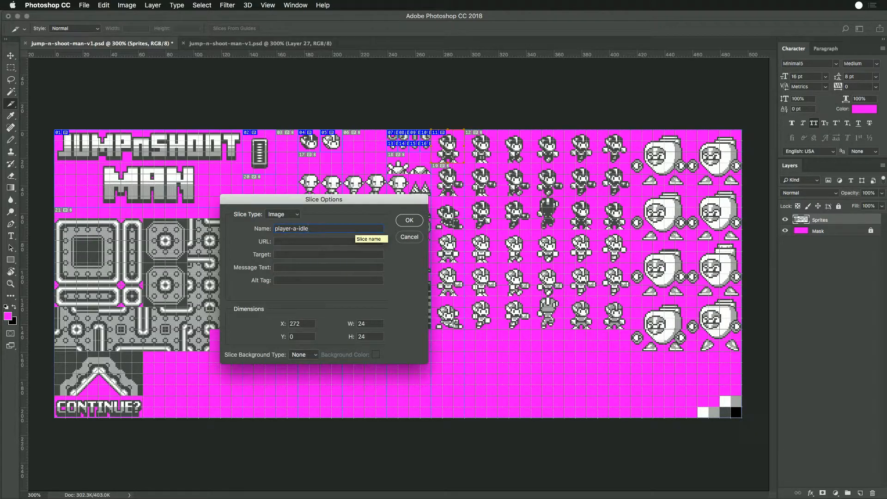
key("Return")
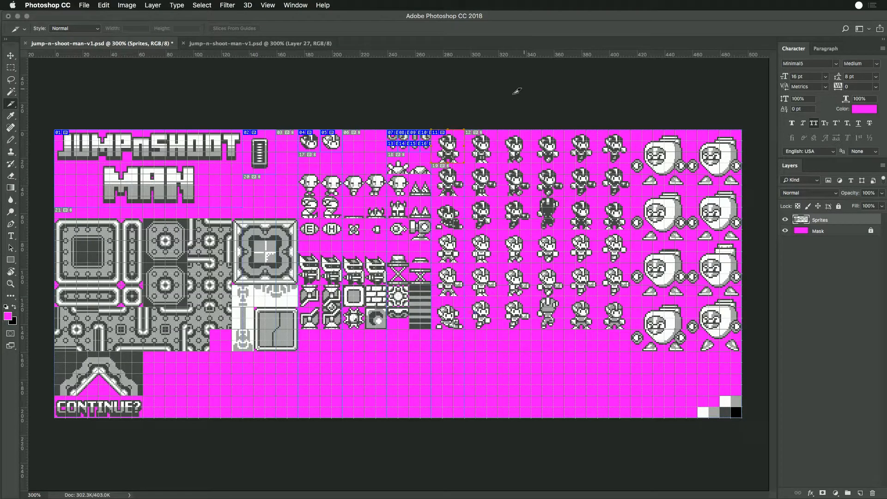
- Create a 24 by 24 px slice around the second top-row player sprite and give it a name beginning player-a-stan
left_click_drag(465, 130, 497, 163)
double_click(490, 155)
type("player-a-idle")
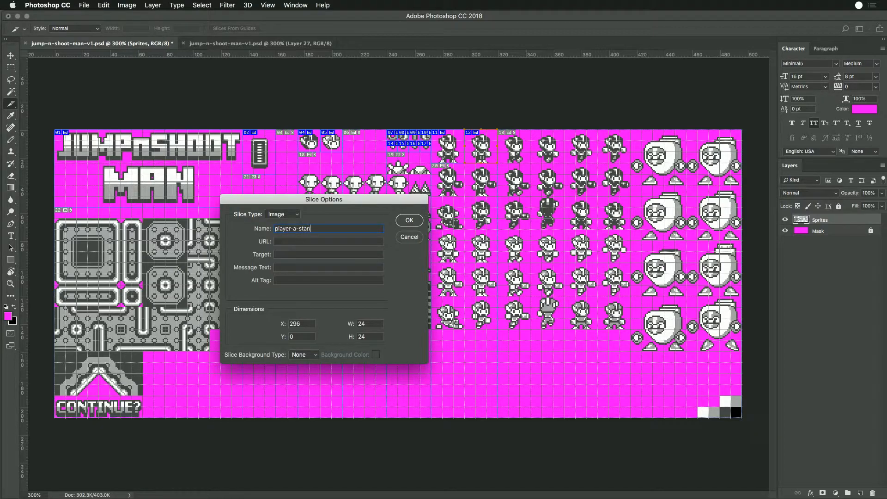
key("Return")
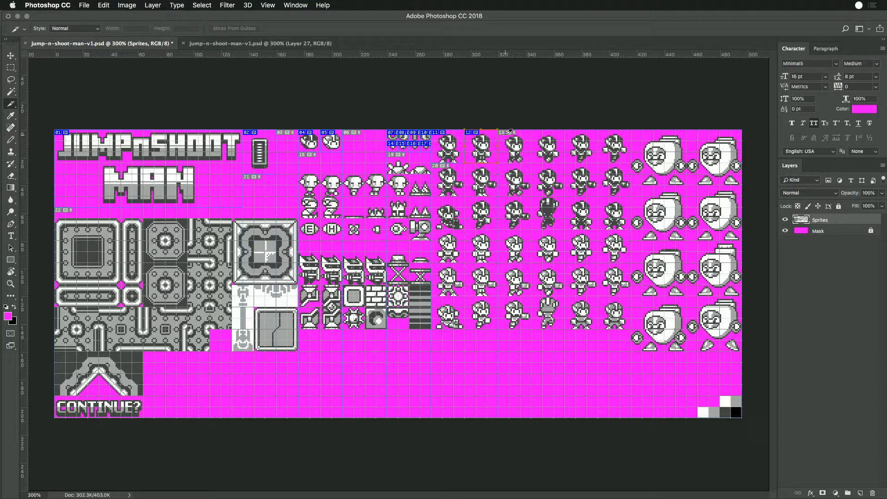
- Create a 24 by 24 px slice around the third top-row player sprite and give it a name beginning player-a-w
mouse_move(497, 130)
left_mouse_down()
mouse_move(536, 157)
mouse_move(530, 163)
left_mouse_up()
double_click(527, 161)
type("player-a-idl")
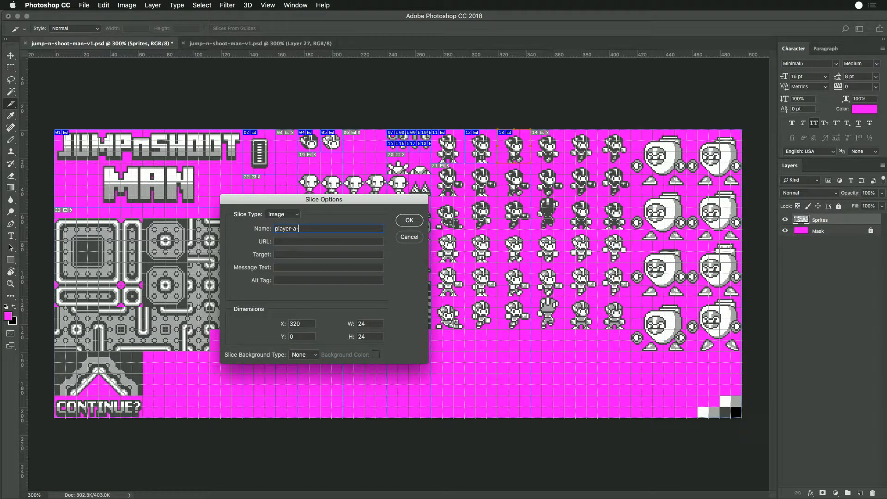
type("walk-1")
key("Return")
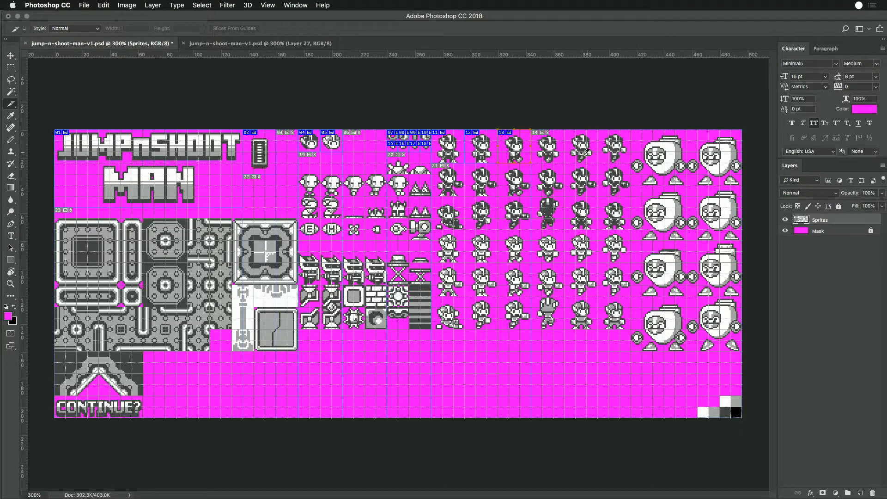
- Create a 24 by 24 px slice around the fourth top-row player sprite and name it player-a-walk-2
left_click_drag(531, 130, 550, 149)
double_click(550, 149)
left_click(325, 229)
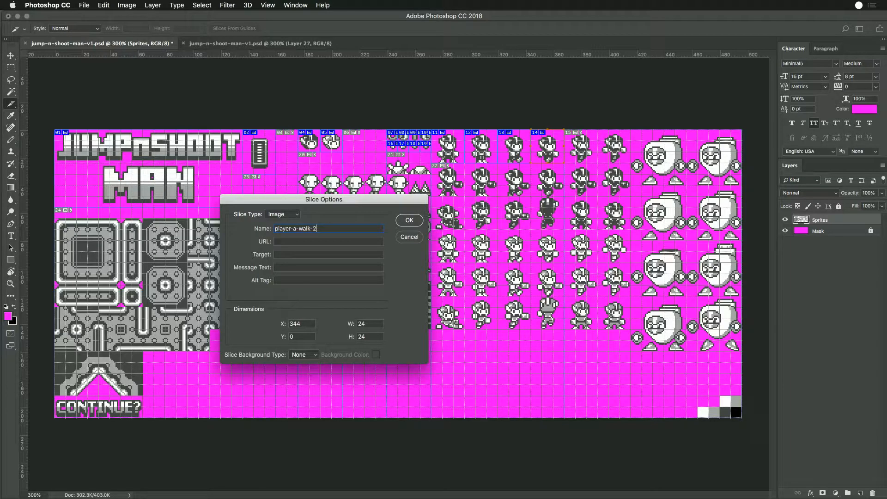
key("Return")
- Check the names of the fifth and sixth top-row player slices in the archived file
left_click(296, 44)
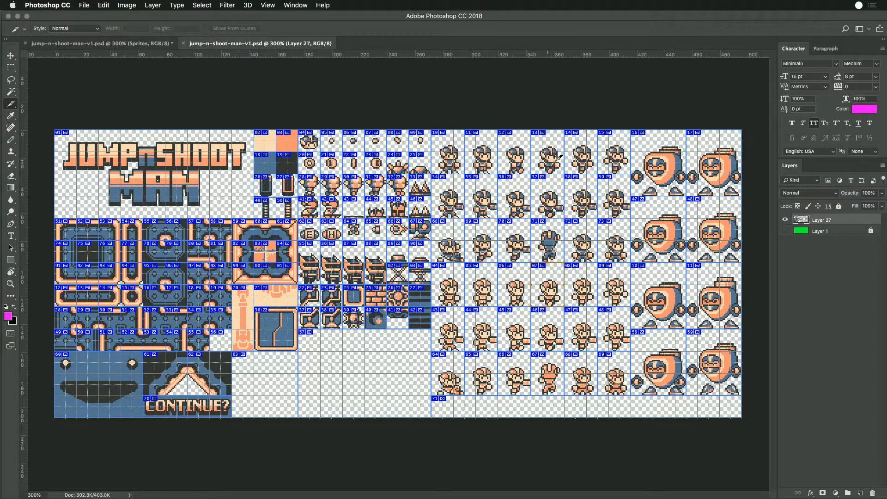
double_click(583, 158)
key("Return")
double_click(617, 160)
key("Return")
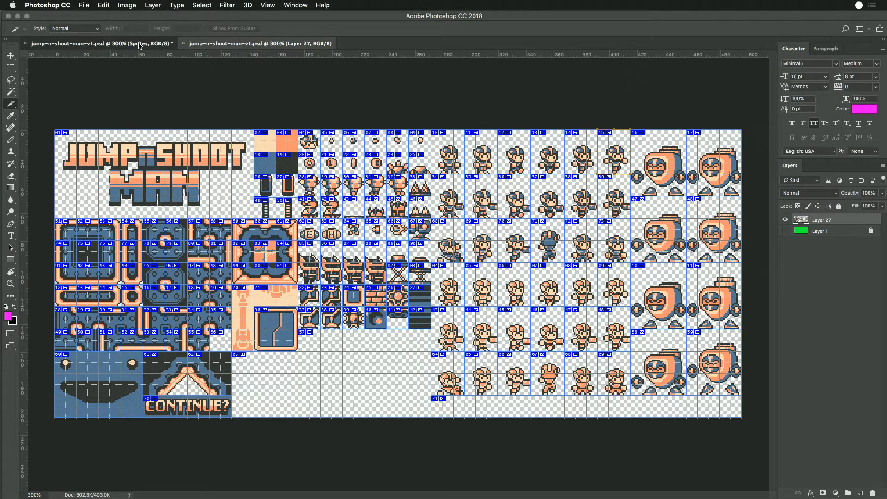
- Back in the working sprite sheet, slice the fifth top-row player sprite and name it player-a-fall
left_click(92, 44)
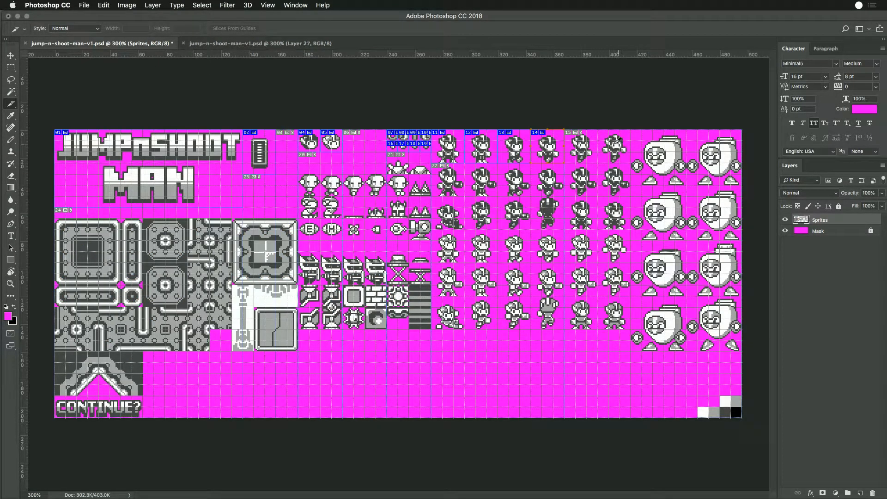
left_click_drag(575, 130, 604, 159)
double_click(585, 153)
type("player-a-idle")
key("BackSpace")
key("BackSpace")
key("BackSpace")
key("BackSpace")
type("fall")
key("Return")
- Duplicate the player-a-fall slice 24 px across onto the sixth top-row player sprite and name the copy player-a-juump
left_click_drag(588, 152, 622, 151)
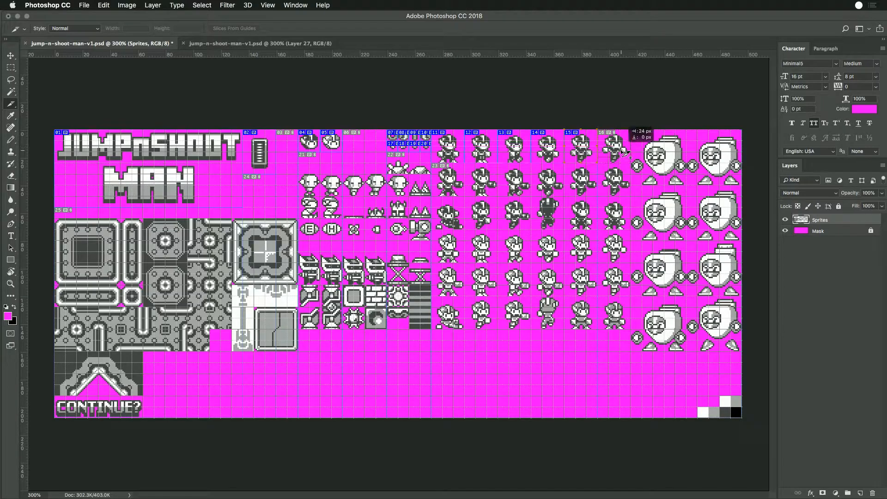
double_click(616, 154)
left_click(307, 228)
key("BackSpace")
key("BackSpace")
key("BackSpace")
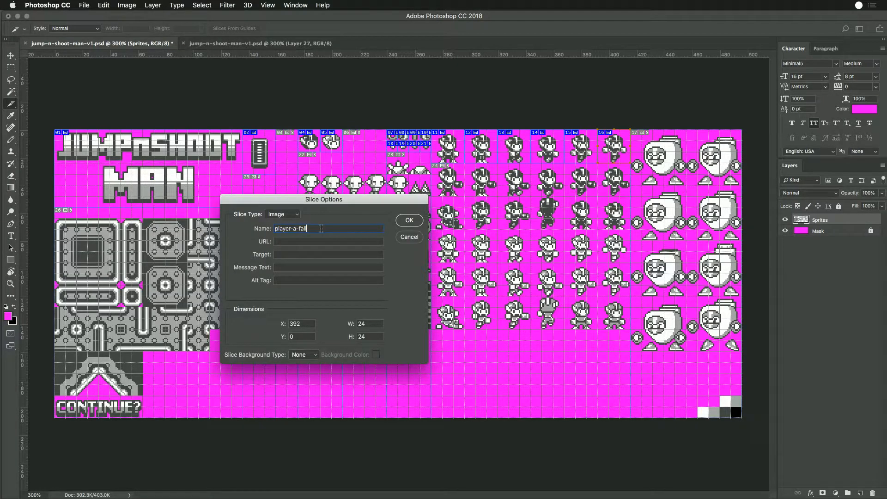
type("juump")
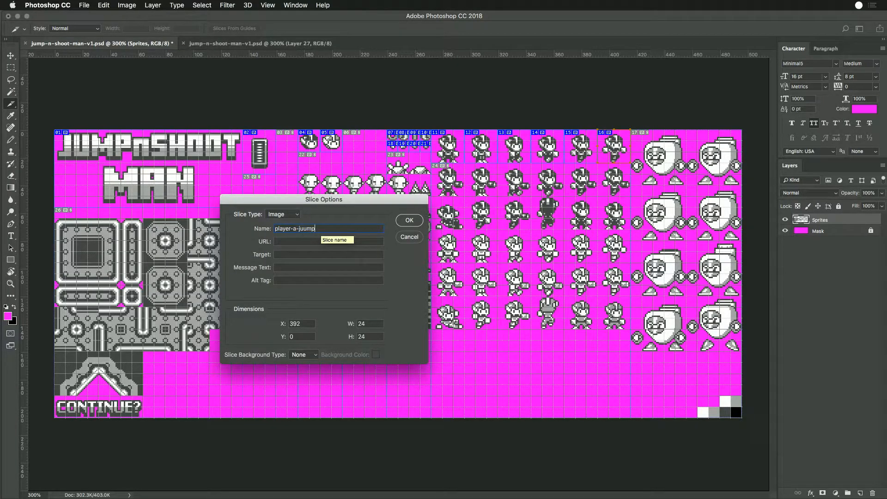
key("Return")
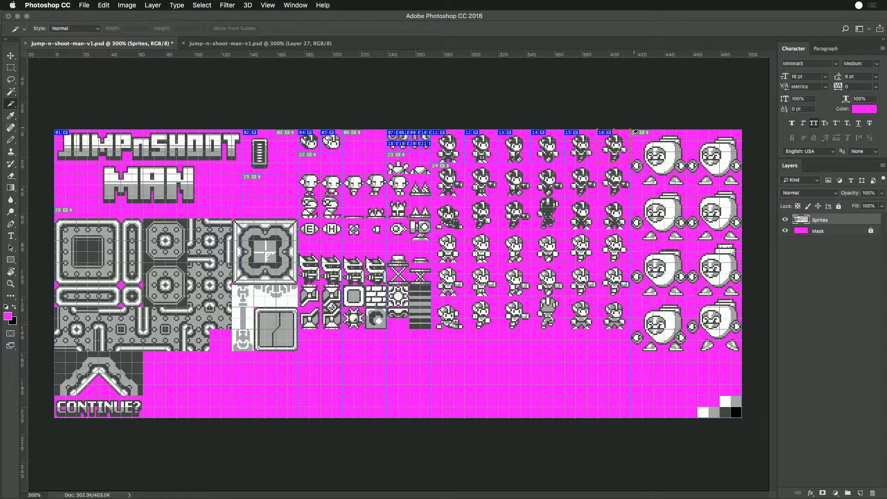
- Remove the doubled u from the sixth player slice's name so it reads player-a-jump
double_click(624, 151)
left_click(308, 230)
key("BackSpace")
key("Return")
- Select all six top-row player slices and duplicate them onto the second row of player sprites
left_click(455, 154)
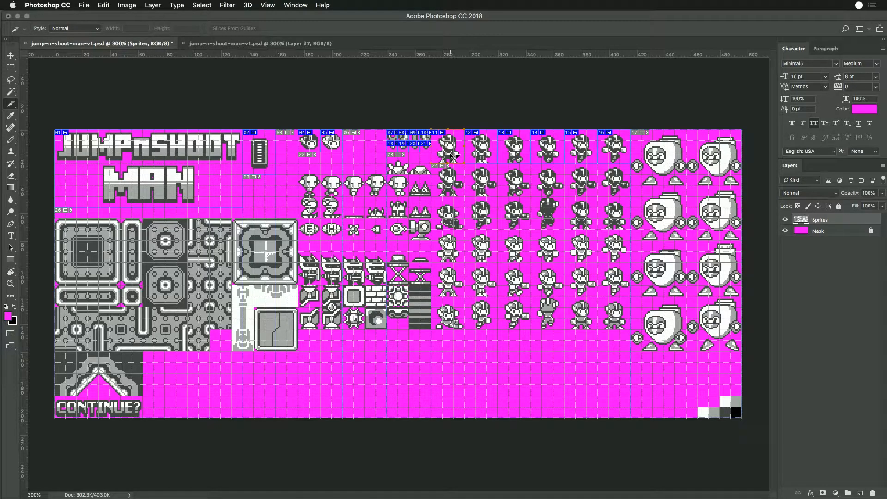
left_click(486, 158, "shift")
left_click(520, 155, "shift")
left_click(552, 155, "shift")
left_click(581, 155, "shift")
left_click_drag(613, 155, 614, 189)
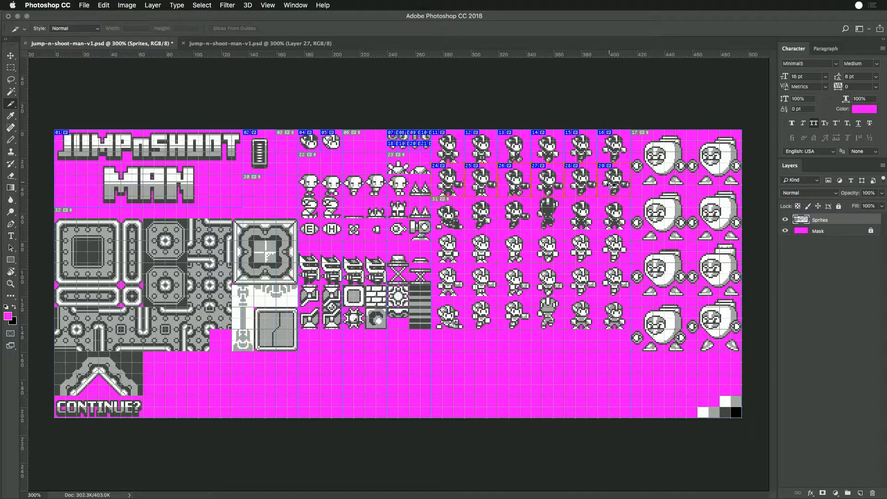
- Rename the first and second slices in the second player row player-a-idle-gun and player-a-stand-gun
double_click(451, 190)
left_click(314, 229)
type("-gun")
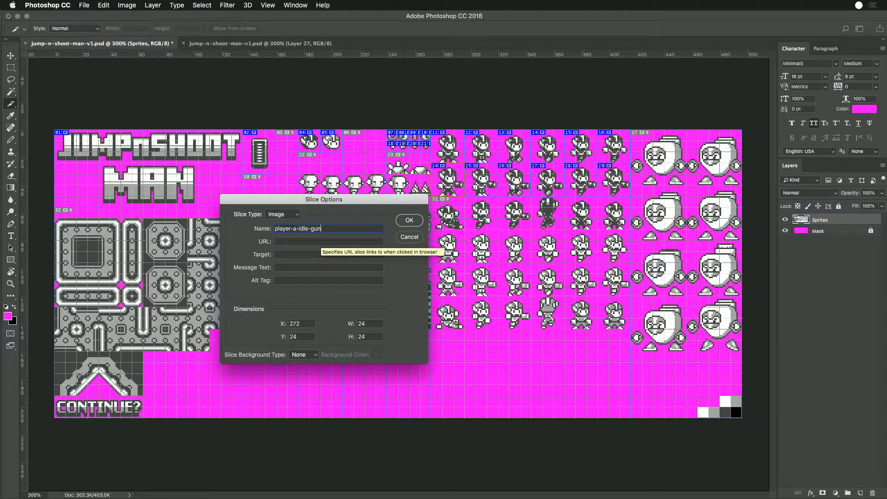
key("Return")
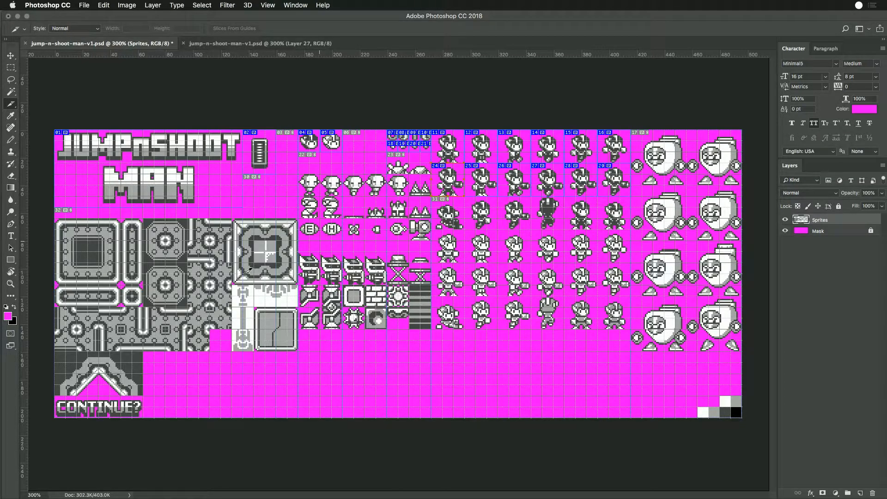
double_click(478, 189)
left_click(322, 230)
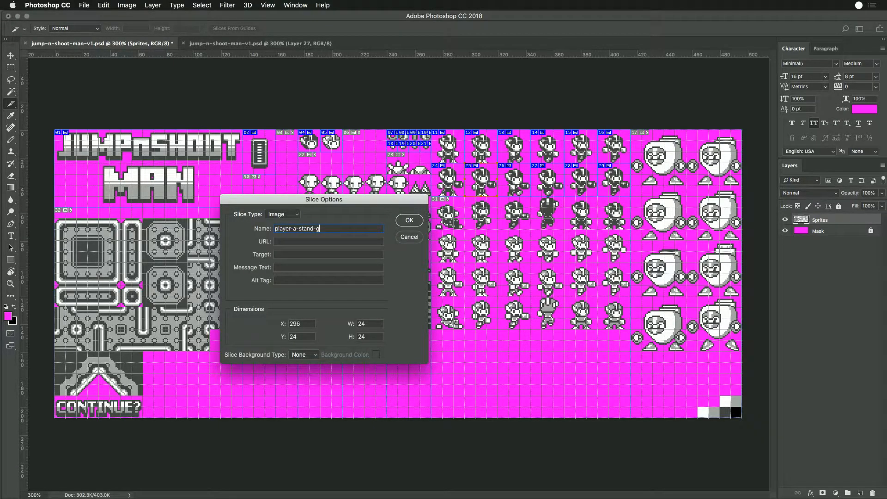
key("Return")
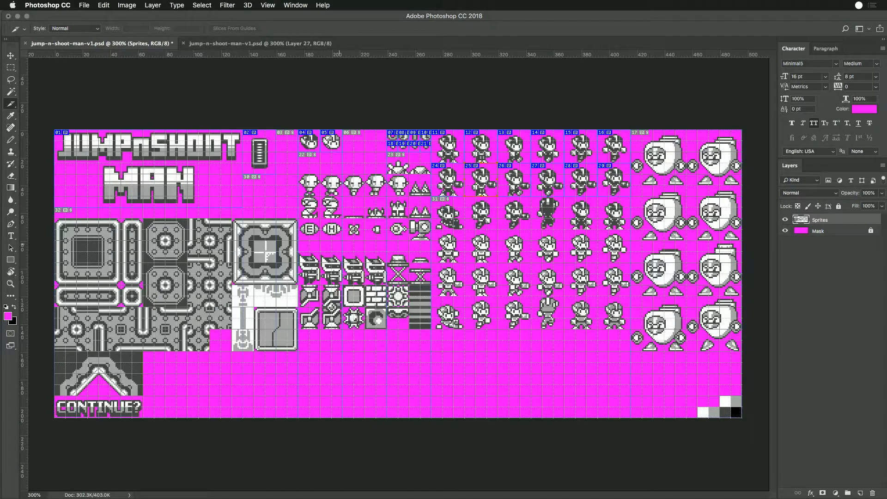
- Insert gun after walk in the name of the third slice in the second player row
double_click(520, 182)
left_click(314, 228)
type("gun-1")
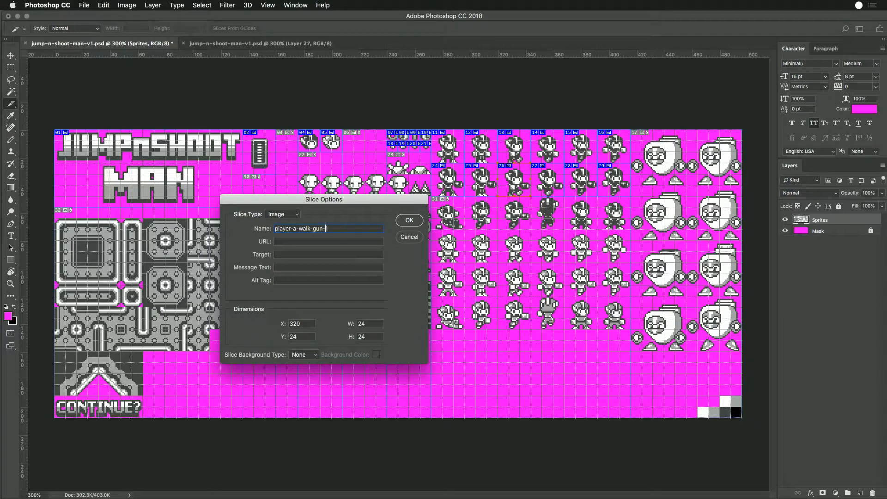
key("Return")
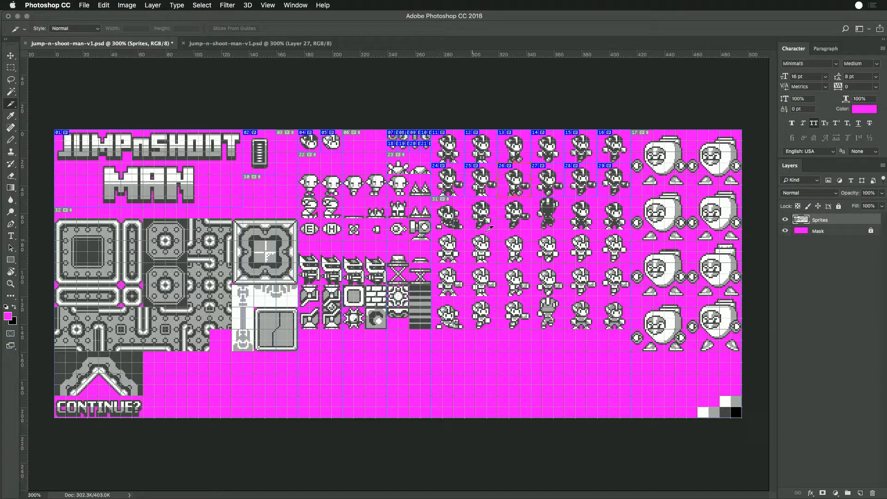
- Rename the fourth slice in the second player row player-a-walk-gun-2
double_click(552, 184)
left_click(316, 229)
key("super+a")
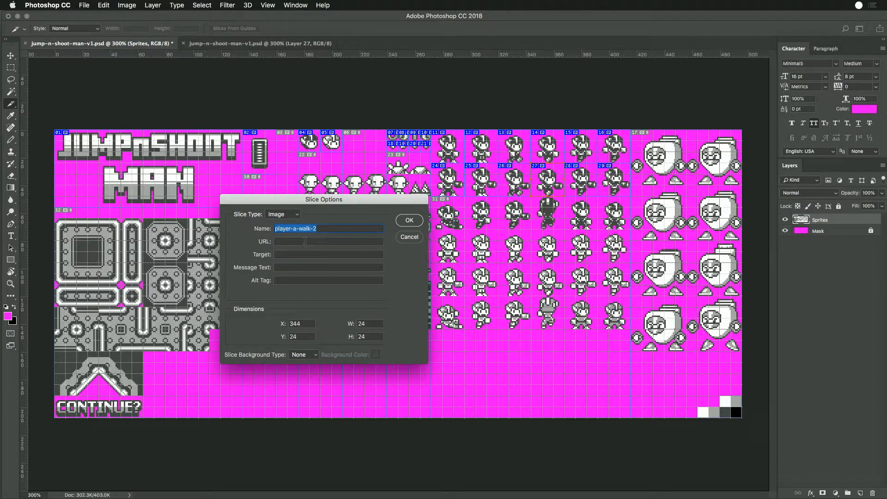
left_click(315, 228)
type("gun-")
key("Return")
- Rename the fifth slice in the second player row player-a-fall-gun
double_click(584, 182)
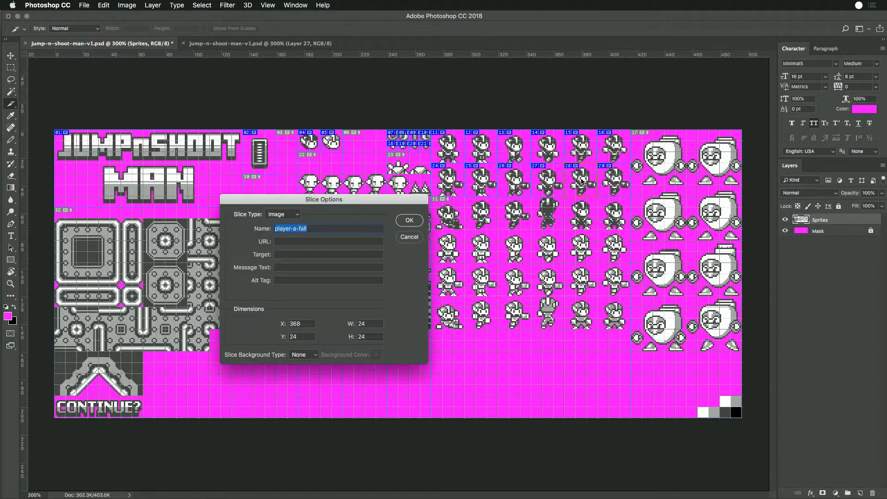
left_click(300, 229)
type("gu")
key("BackSpace")
key("BackSpace")
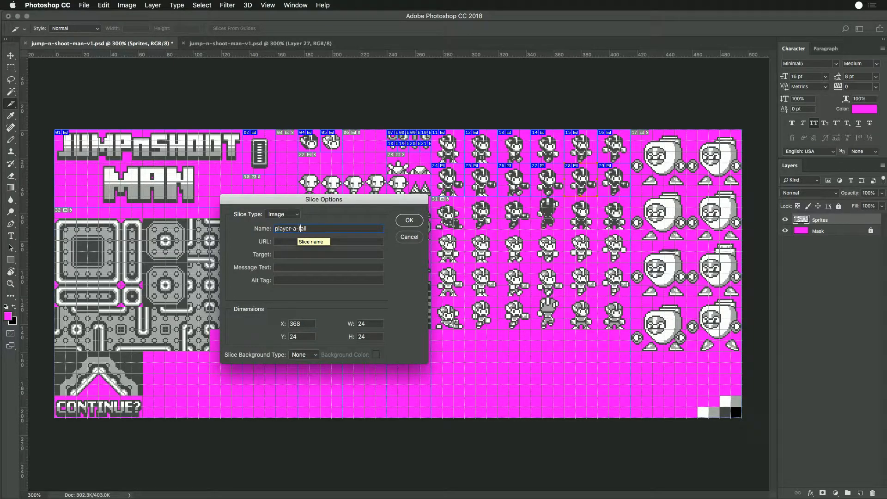
type("-gun")
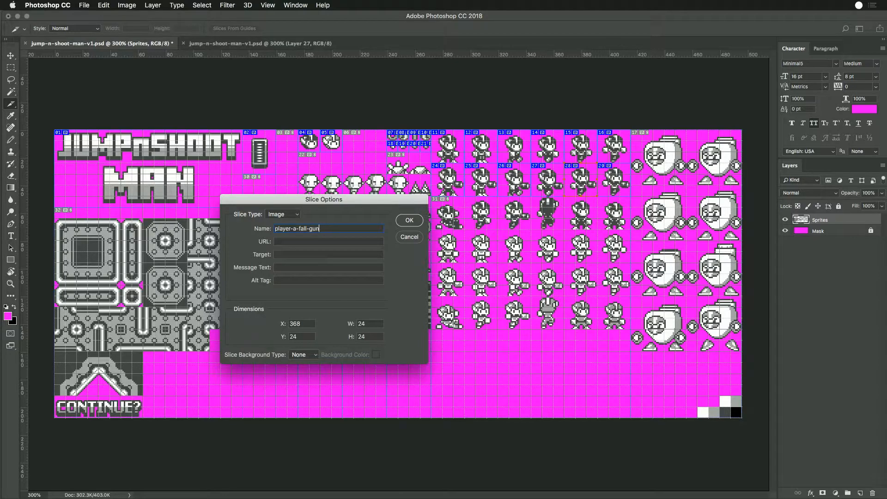
key("Return")
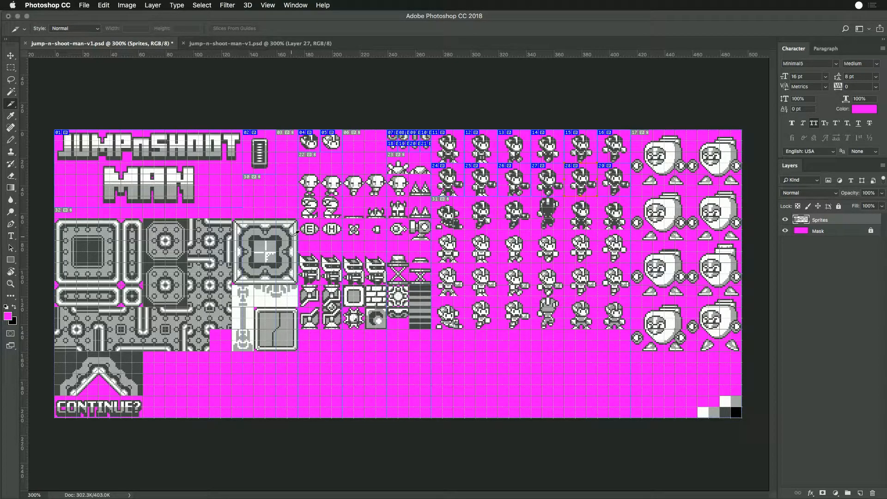
- Rename the sixth slice in the second player row player-a-jump-gun
double_click(615, 187)
left_click(317, 229)
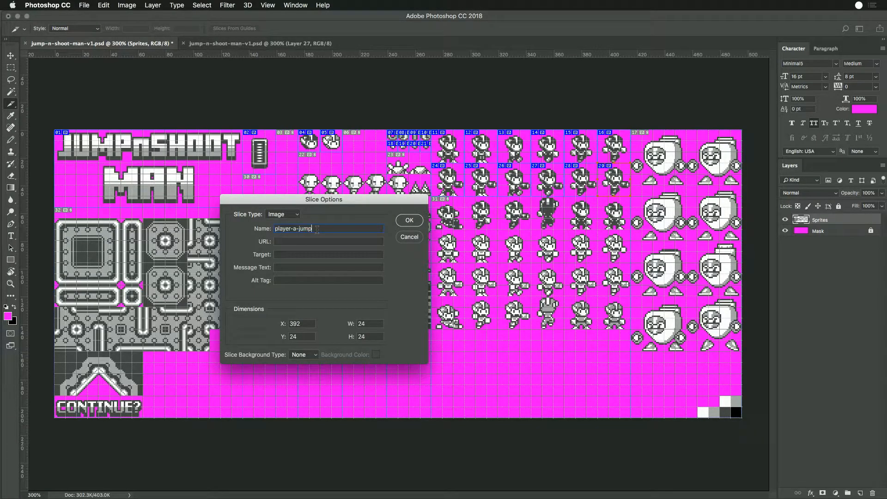
type("-gun")
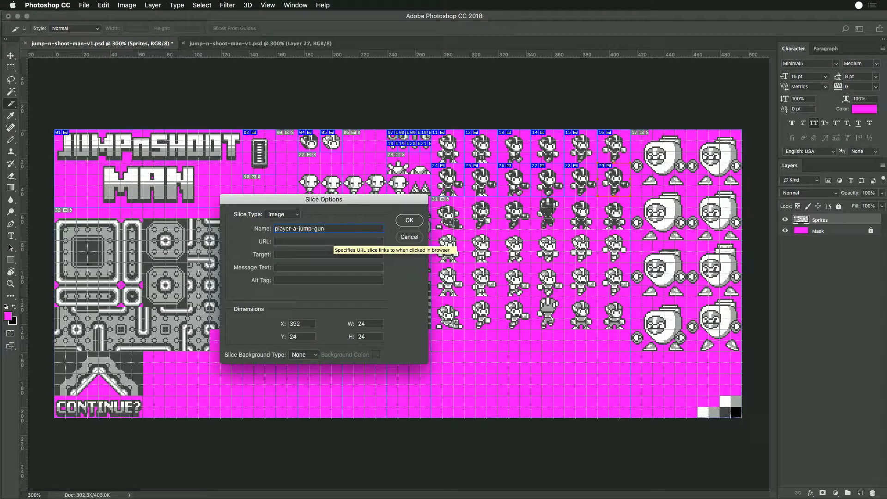
key("Return")
- Select all six second-row player slices and duplicate them onto the third row of player sprites
left_click(446, 149)
left_click(452, 177, "shift")
left_click(471, 178, "shift")
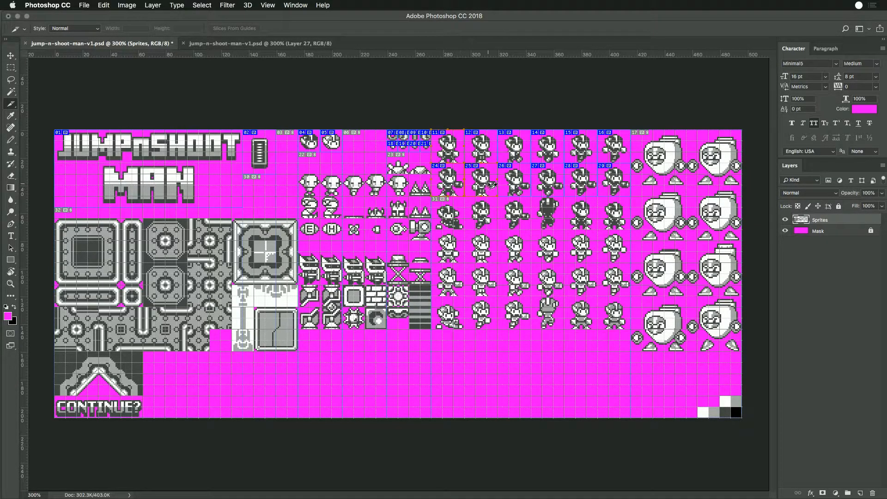
left_click(607, 185)
left_click(574, 189, "shift")
left_click(558, 191, "shift")
left_click(521, 190, "shift")
left_click(488, 189, "shift")
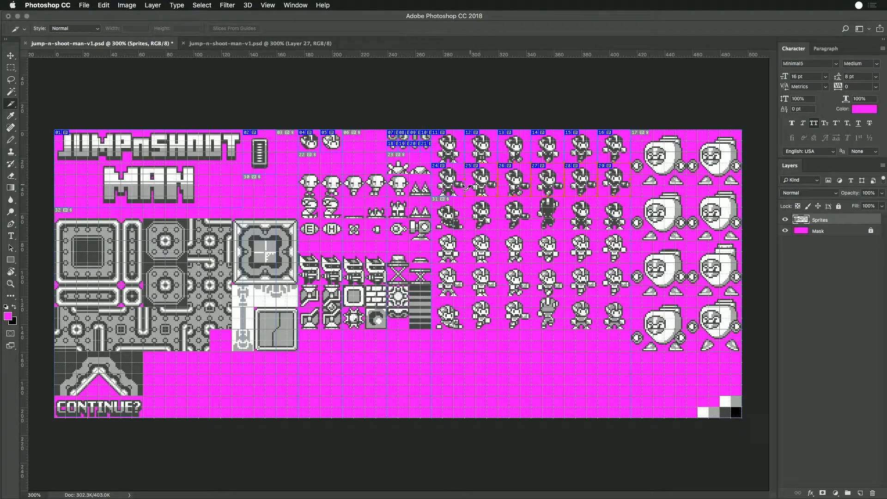
left_click_drag(466, 188, 457, 221)
- Rename the first slice in the third player row player-a-slide
double_click(454, 221)
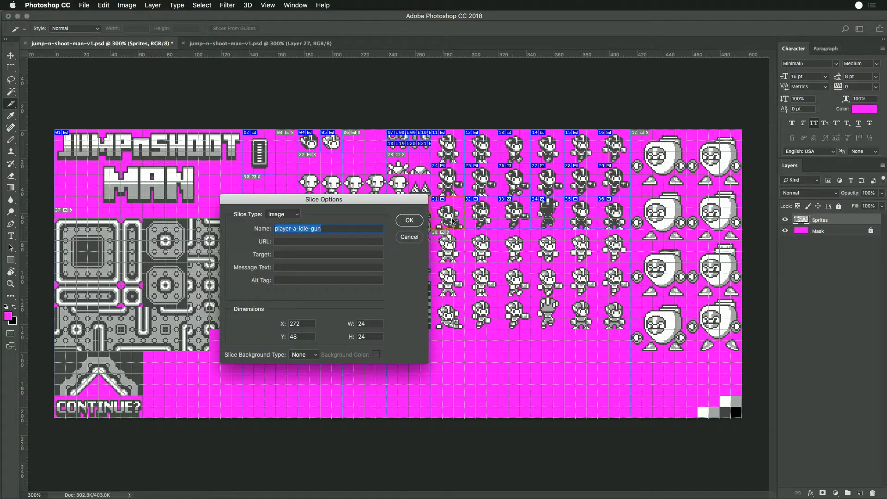
double_click(302, 229)
left_click(328, 230, "shift")
type("slide")
key("Return")
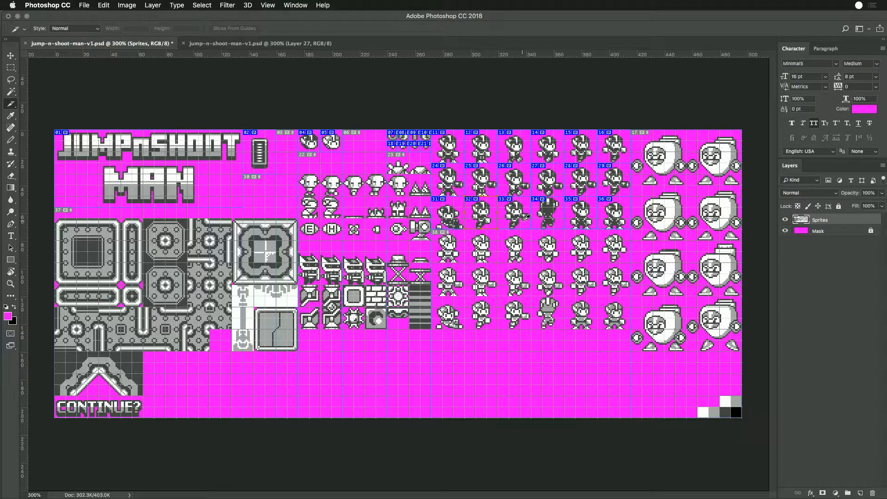
- Check the name of the second third-row player slice in the archived sheet and of the fifth top-row slice in the working sheet
key("super+Tab")
key("super+Tab")
key("super+Tab")
key("super+w")
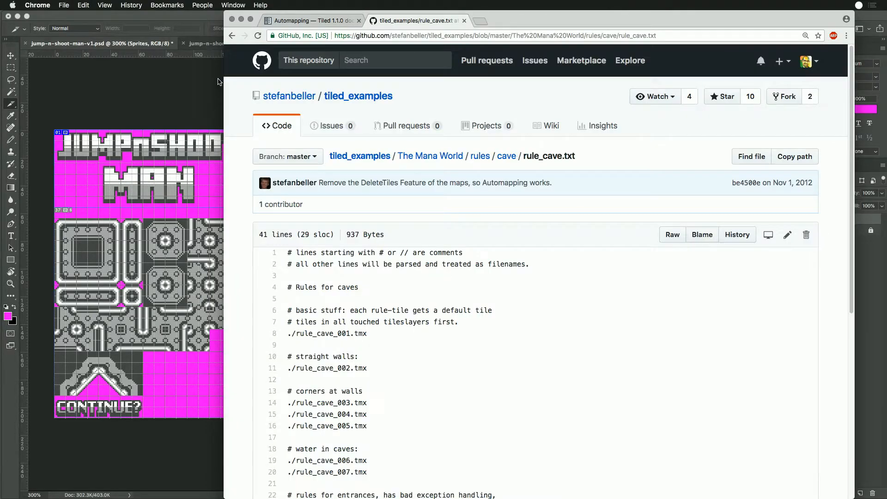
key("super+Tab")
left_click(329, 43)
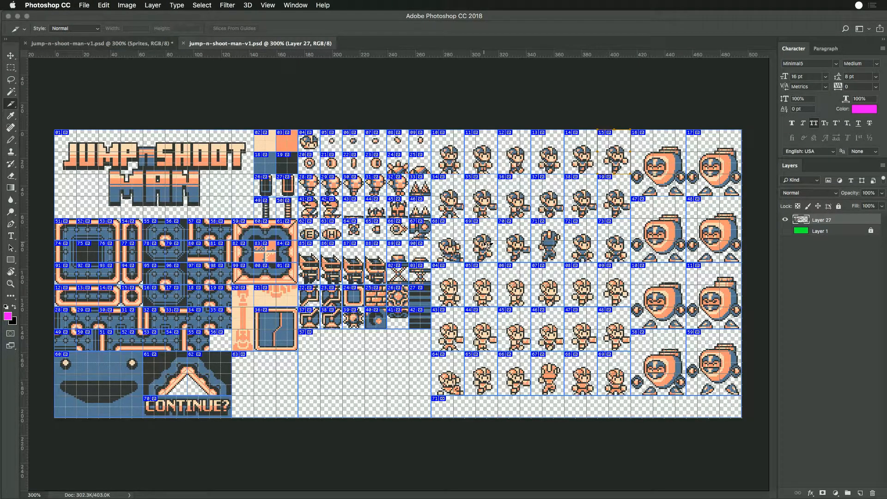
double_click(487, 245)
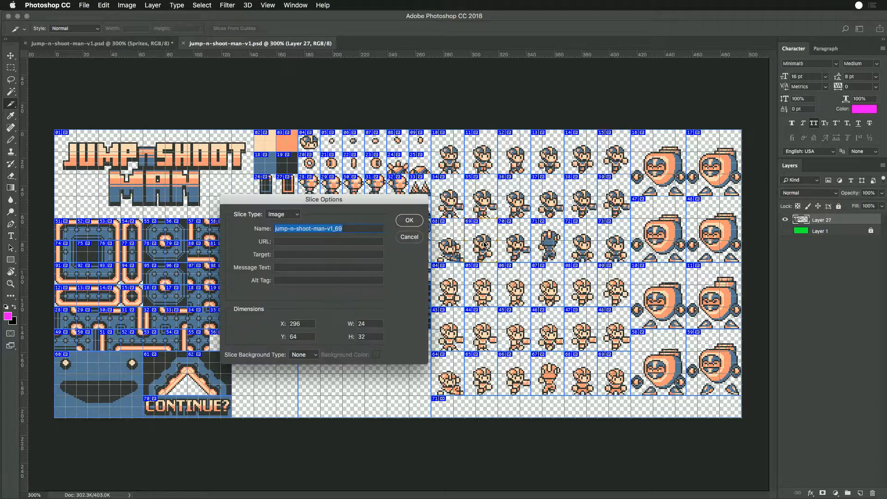
left_click(410, 240)
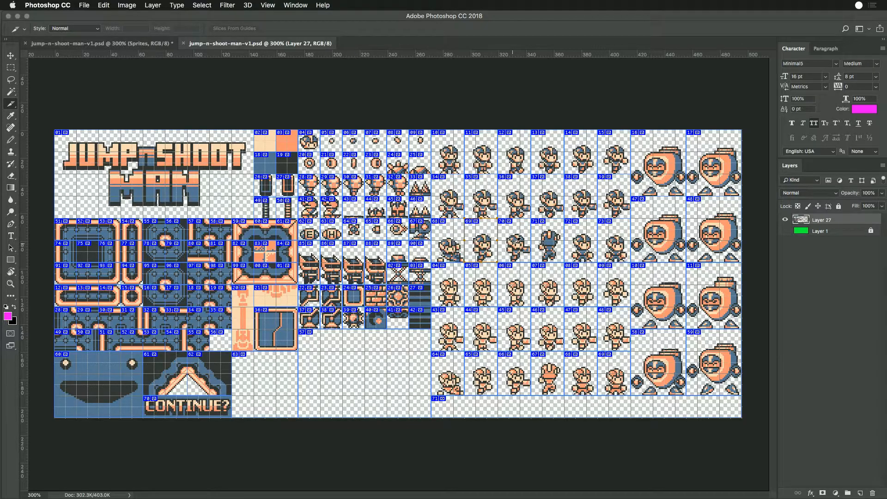
left_click(119, 43)
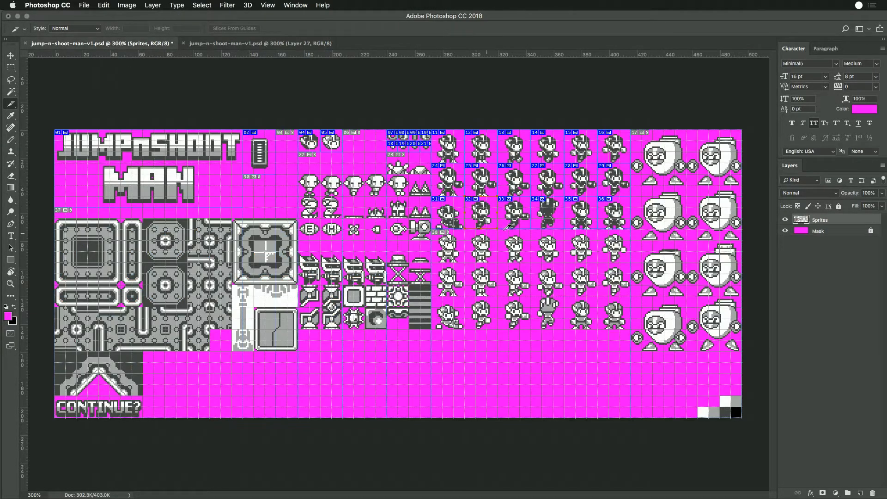
double_click(588, 158)
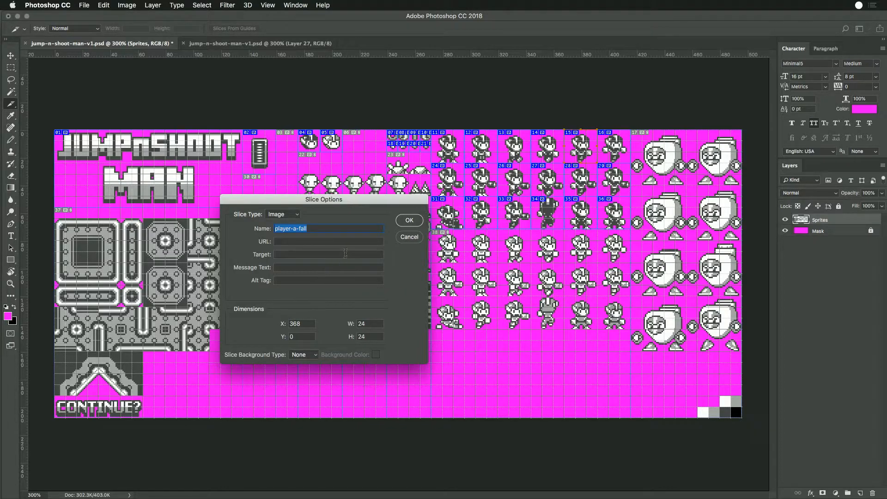
left_click(406, 238)
- Rename the first top-row player slice player-a-stand
double_click(455, 154)
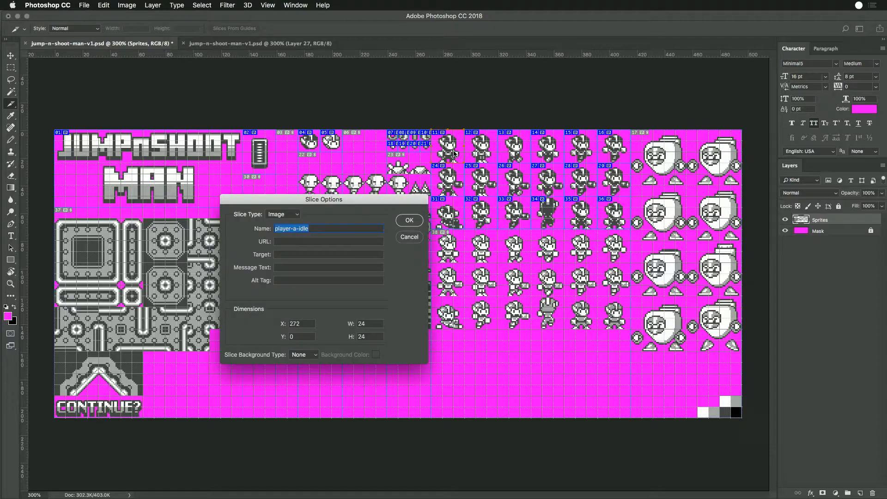
left_click(311, 229)
key("BackSpace")
key("BackSpace")
key("BackSpace")
key("BackSpace")
type("stand")
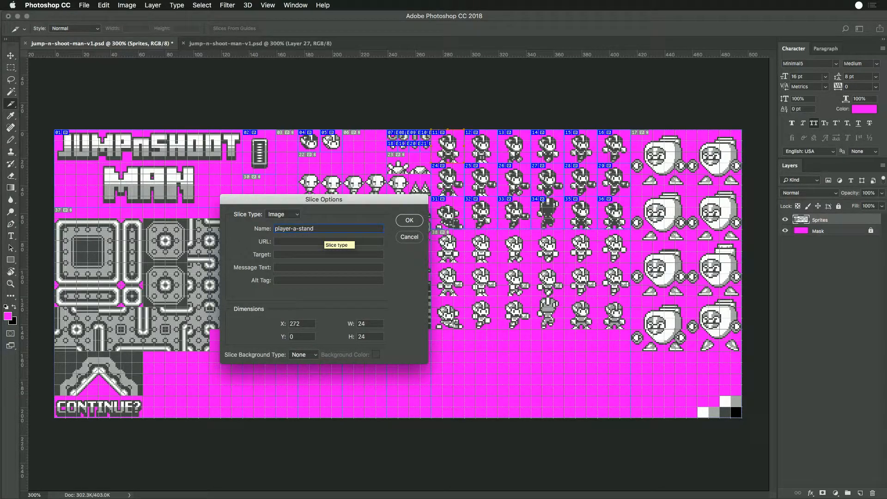
key("Return")
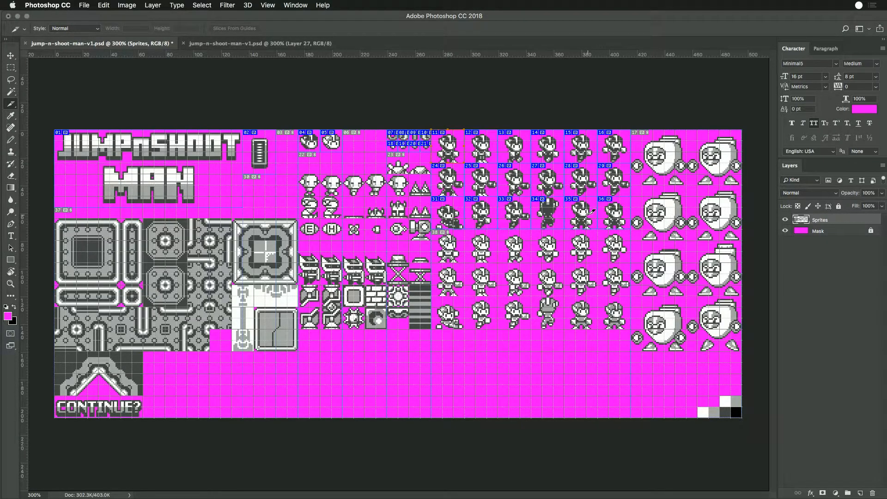
- Delete the first two top-row player sprites and move the last two third-row player sprites into their place
key("m")
left_click_drag(432, 130, 498, 163)
key("Delete")
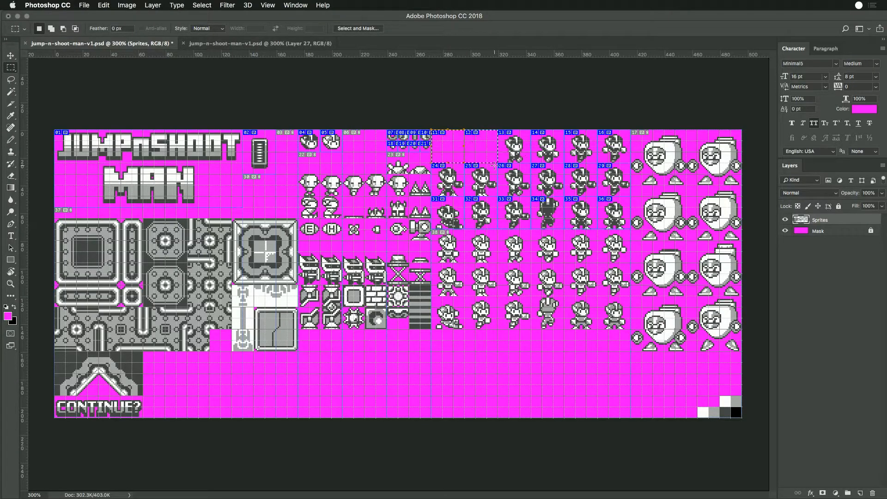
left_click_drag(565, 196, 487, 155)
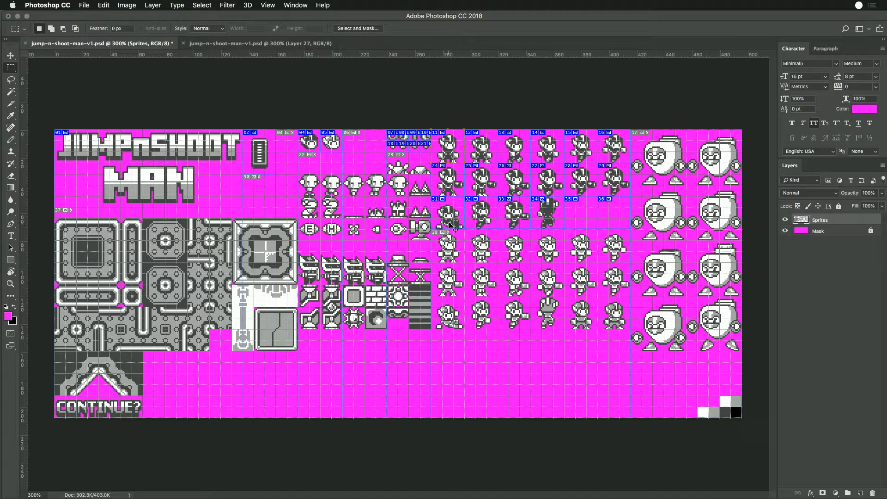
- Try to select the shades of the third-row sliding player sprite with the Magic Wand in contiguous mode
key("super+plus")
key("super+plus")
key("super+plus")
key("super+plus")
scroll(462, 207, "up", 5)
scroll(463, 207, "right", 5)
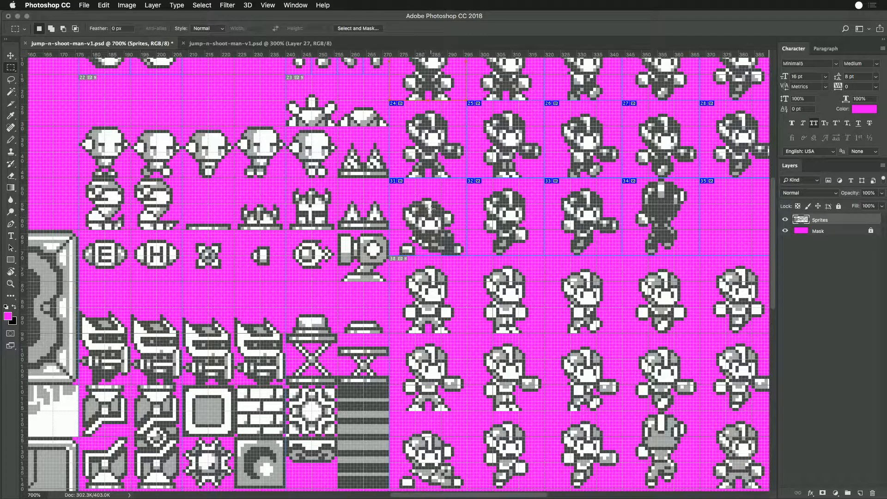
key("w")
key("shift+w")
left_click(432, 214)
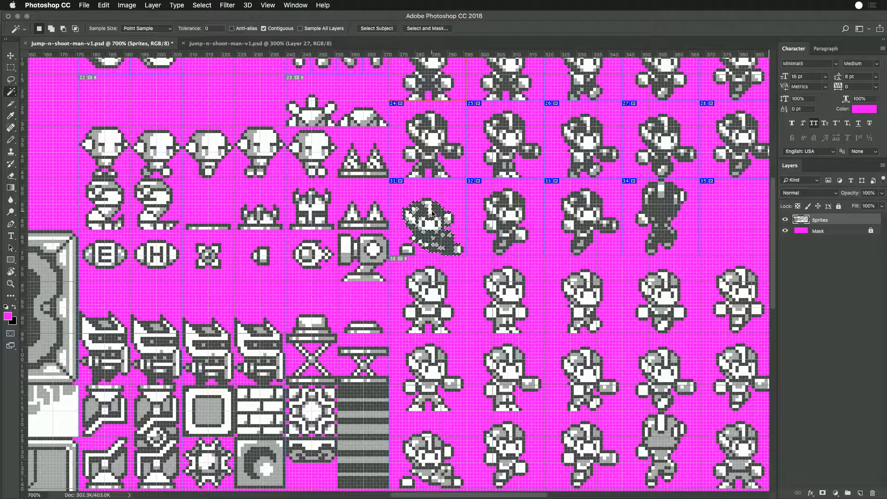
left_click(422, 221, "shift")
left_click(421, 227, "shift")
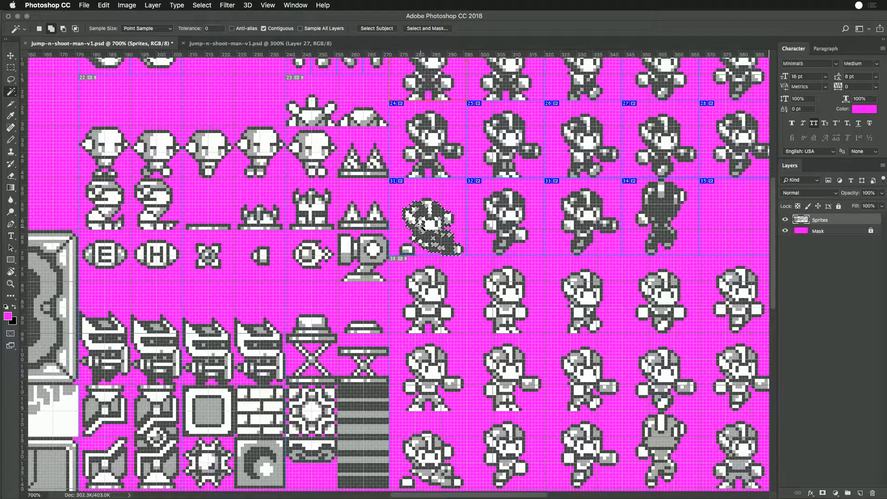
- Clear the selection and try selecting the sprite's shades across the whole sheet using the Magic Wand with Contiguous off
left_click(420, 225, "shift")
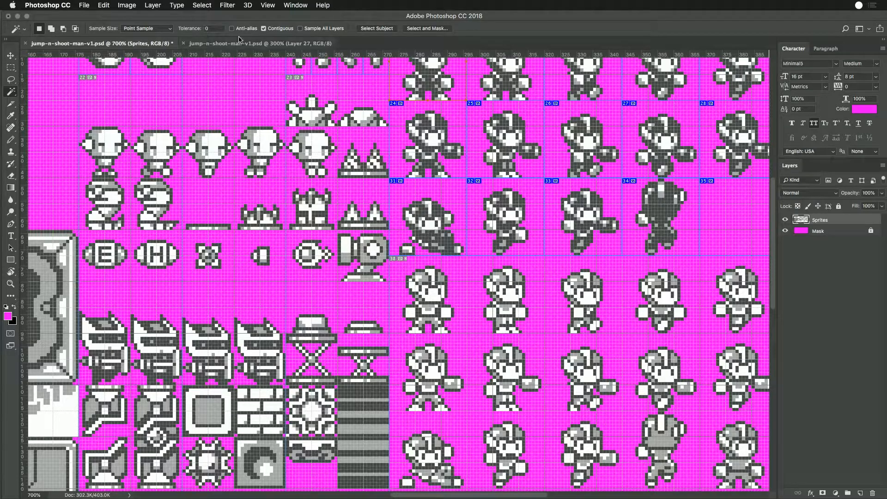
left_click(429, 225, "shift")
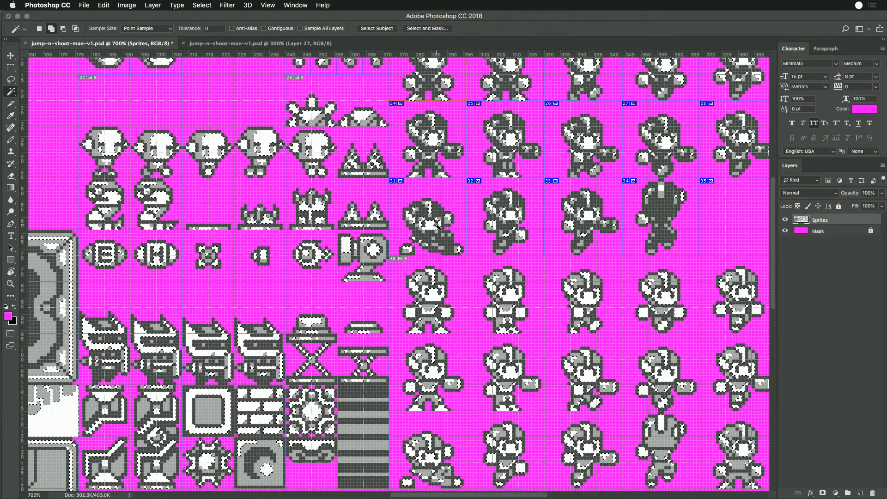
left_click(438, 226, "shift")
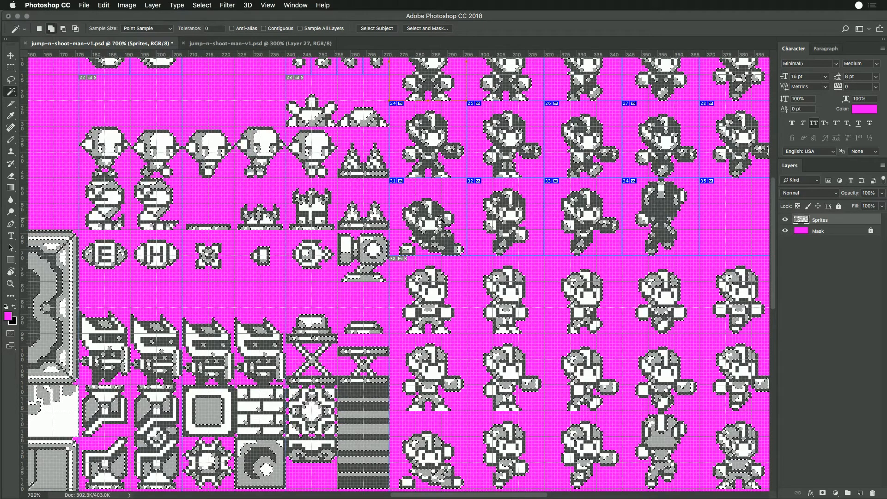
left_click(441, 223, "shift")
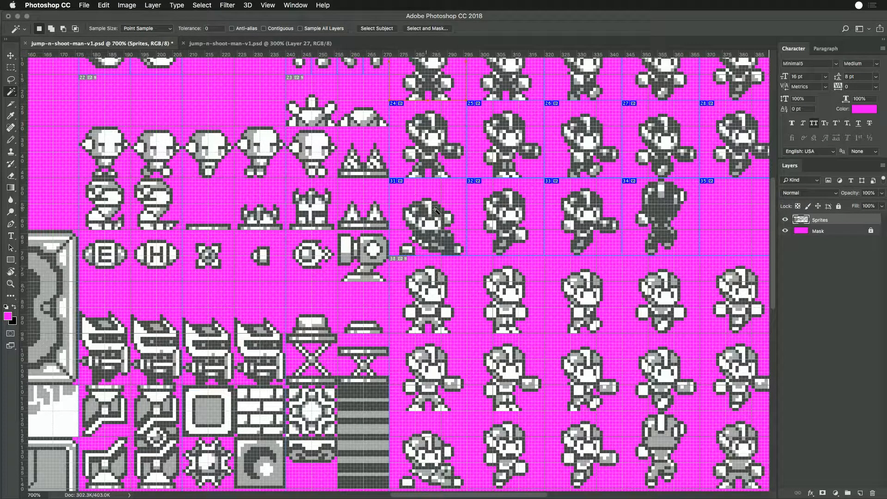
- Move the second sprite of the second player row into the empty fifth cell of the third row and deselect
key("super+minus")
key("super+minus")
key("super+minus")
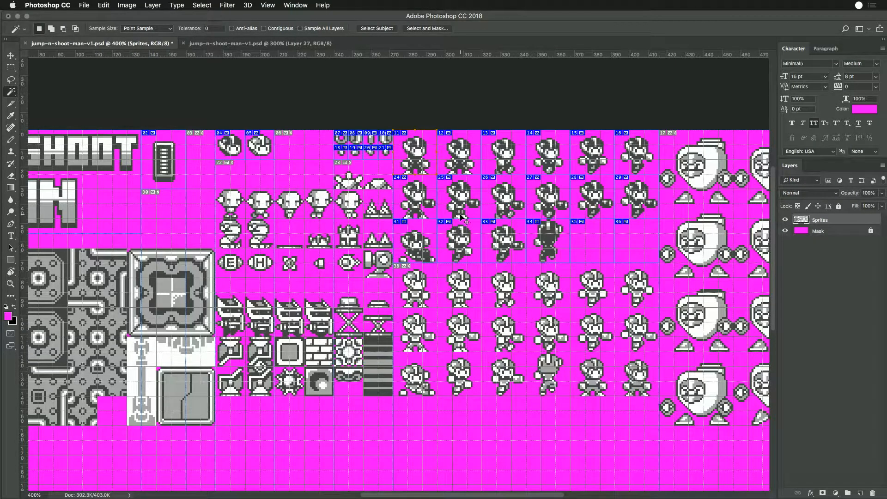
key("super+equal")
scroll(531, 218, "up", 3)
scroll(532, 219, "right", 5)
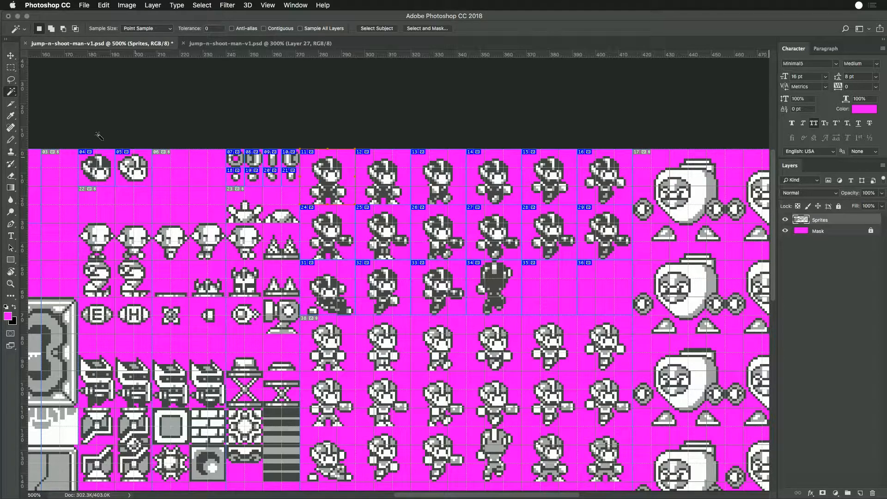
left_click(10, 68)
mouse_move(356, 205)
left_mouse_down()
mouse_move(422, 262)
mouse_move(409, 258)
mouse_move(560, 290)
mouse_move(551, 289)
left_mouse_up()
key("ctrl+d")
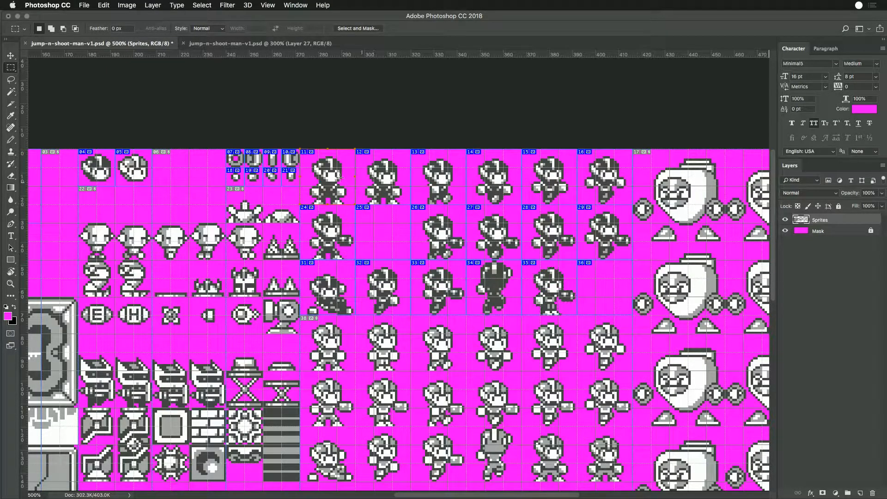
- Move the first second-row player sprite to the third row's sixth cell and copy the two standing top-row sprites into row two
left_click_drag(301, 205, 355, 258)
left_click_drag(343, 249, 613, 290)
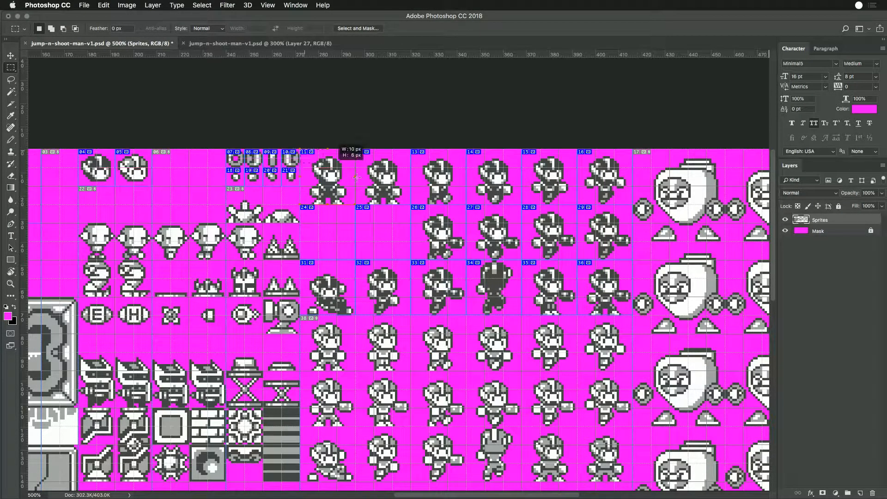
left_click_drag(395, 194, 396, 234)
key("super+z")
left_click_drag(388, 194, 393, 232)
left_click(412, 253)
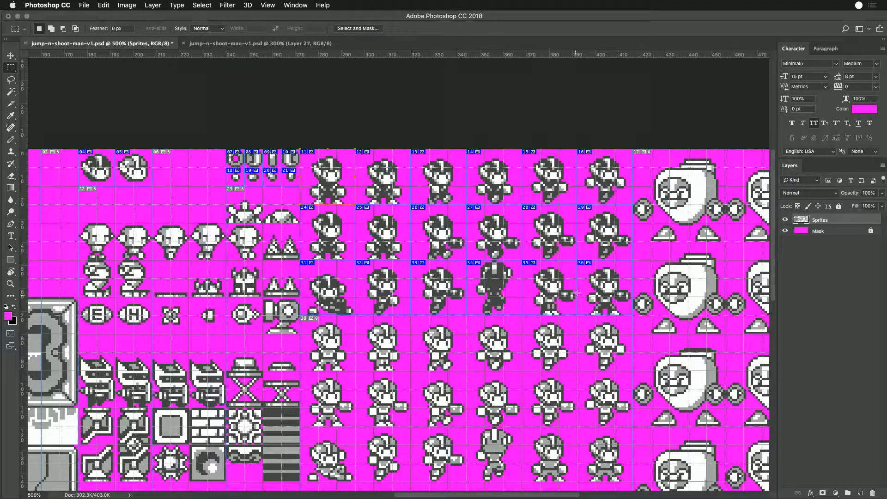
- Copy the gun arm from the third row's sixth sprite onto the first two sprites of the second player row
left_click_drag(615, 289, 339, 250)
key("super+alt+z")
key("super+alt+z")
key("super+j")
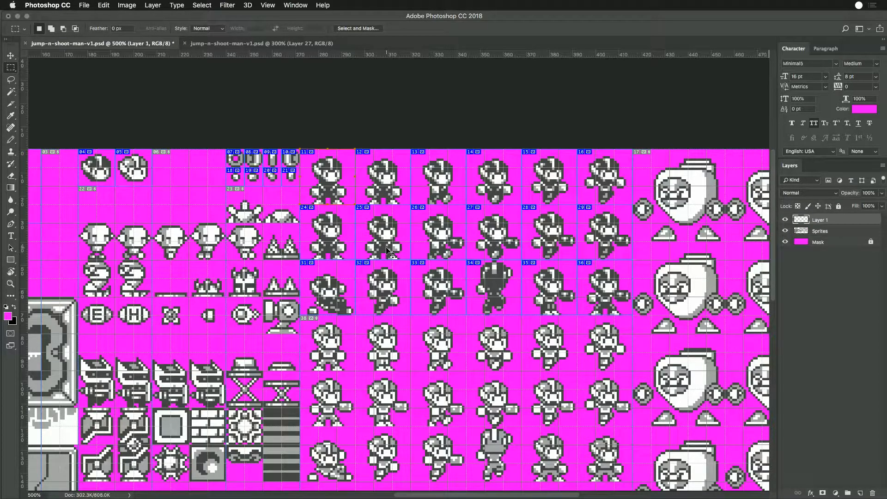
left_click_drag(623, 298, 348, 247)
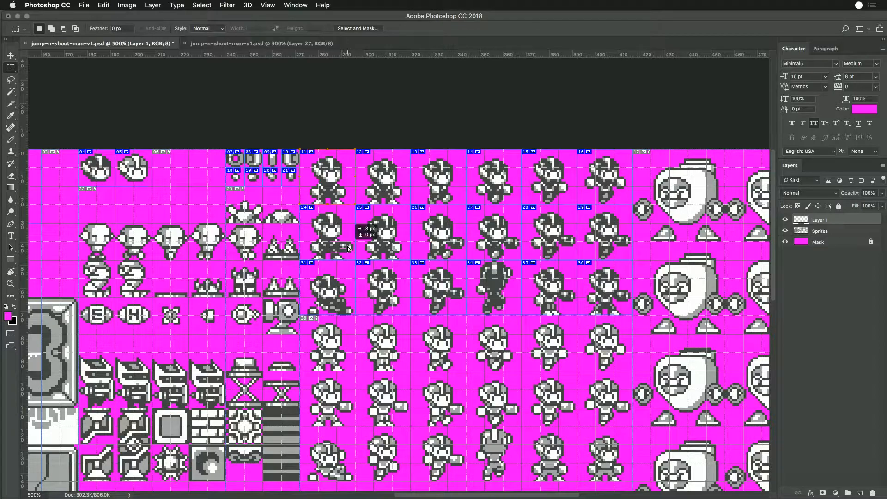
left_click_drag(349, 248, 401, 250)
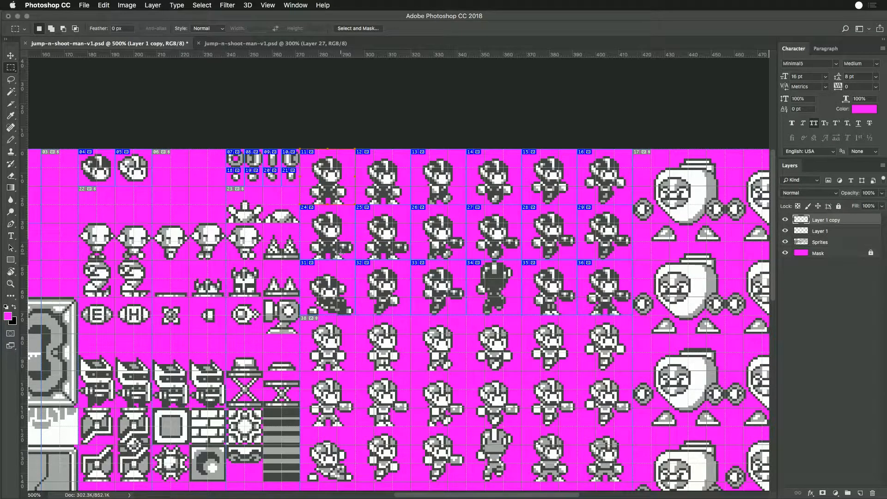
- Add a new layer above Sprites and paint magenta over stray arm pixels on the second row's first two player sprites with the Pencil
key("super+equal")
key("super+equal")
key("super+equal")
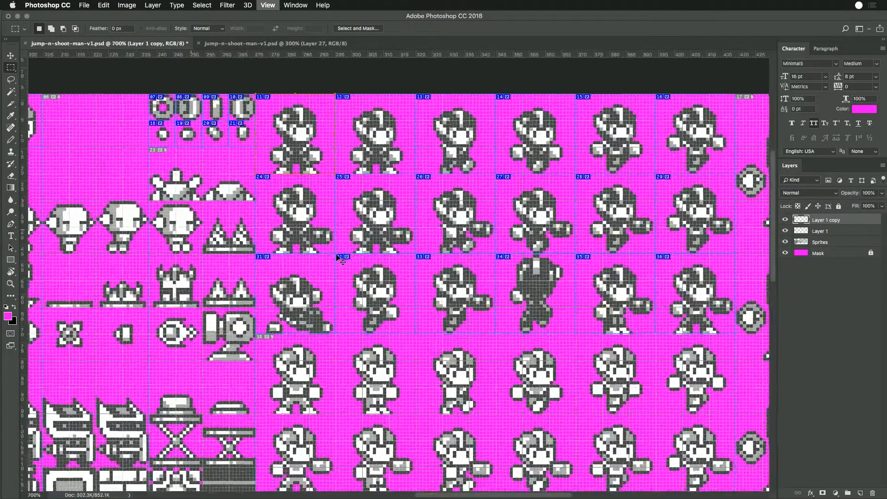
key("b")
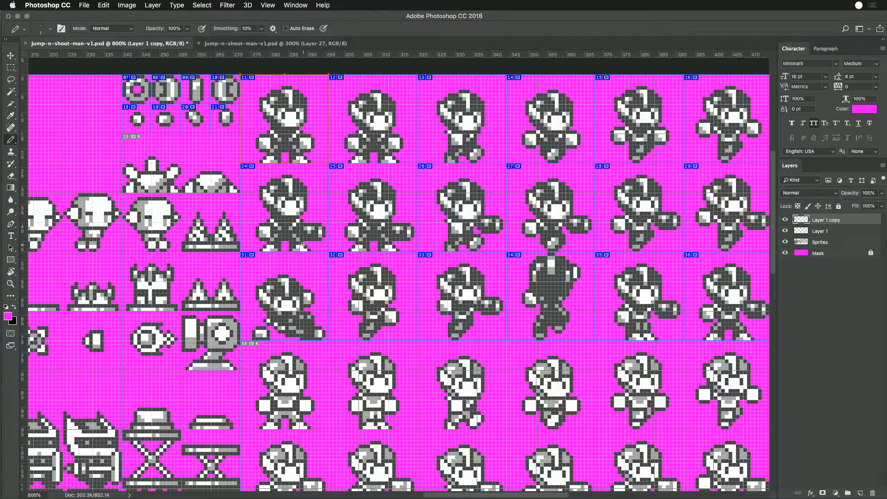
left_click(809, 233)
left_click(813, 242)
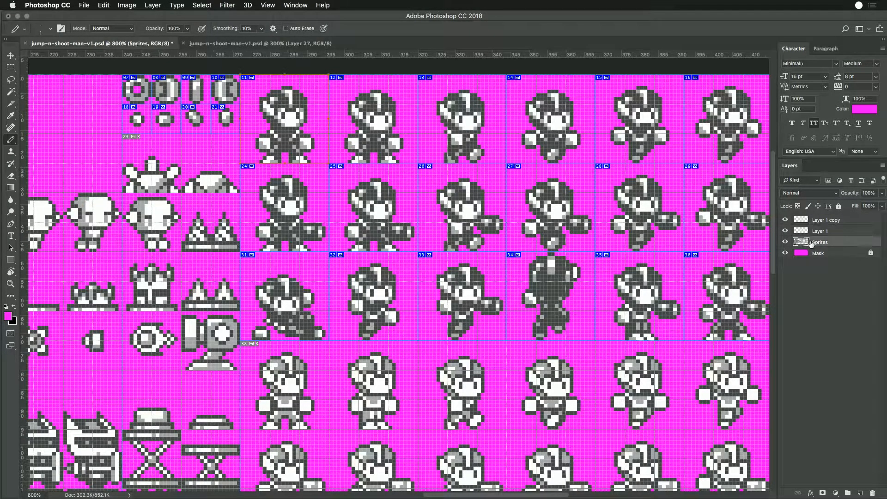
left_click(860, 492)
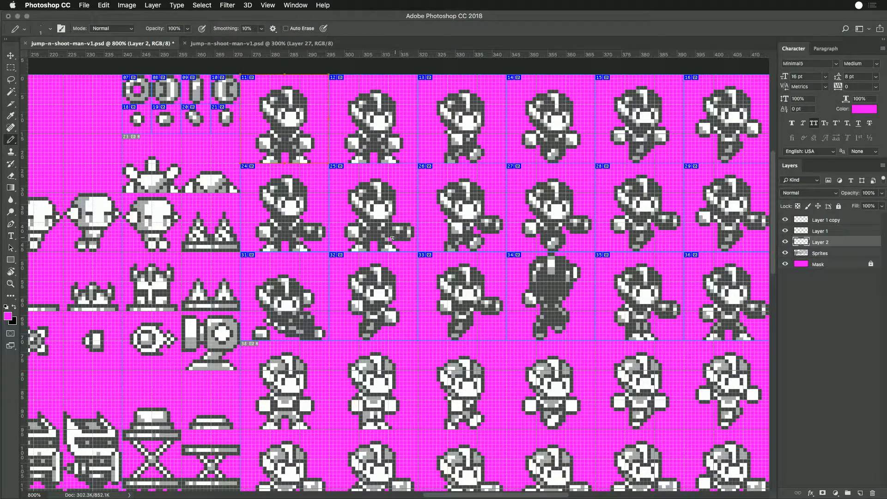
left_click_drag(310, 233, 312, 228)
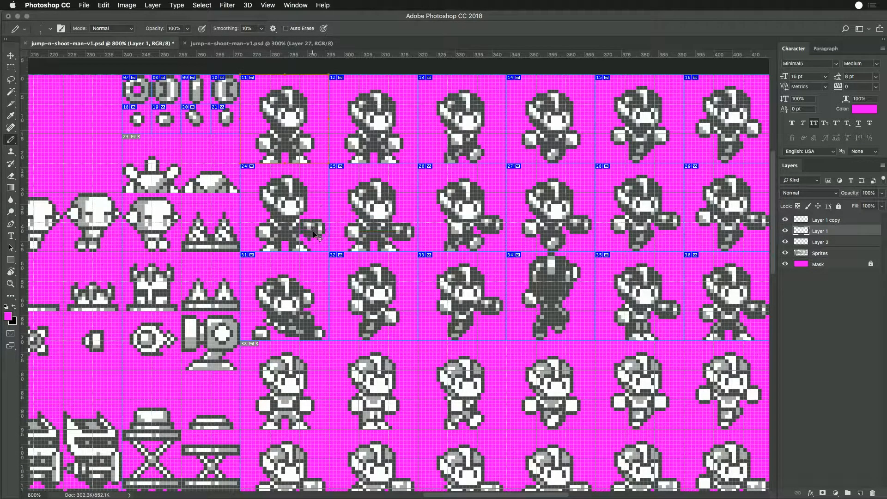
- Touch up the first second-row sprite's gun arm with the Pencil, toggling Layer 2's visibility to compare
left_click(305, 241, "super")
left_click(308, 239, "super")
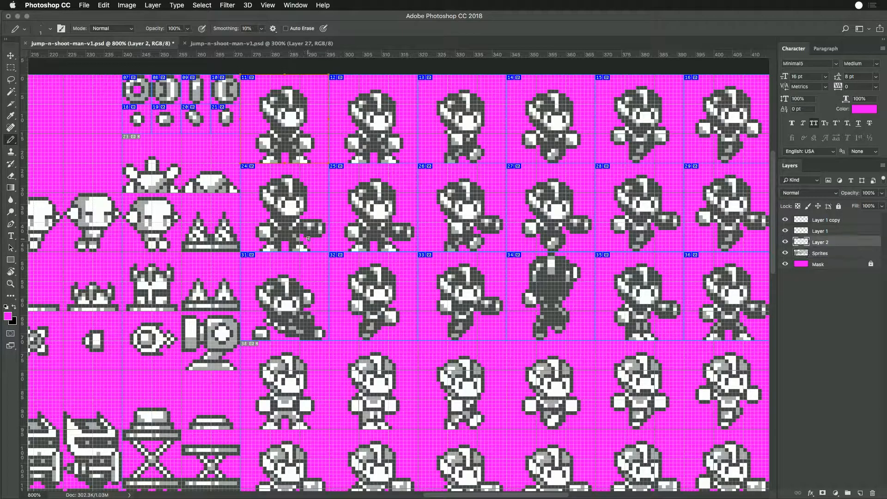
left_click(788, 243)
left_click(787, 243)
left_click(787, 244)
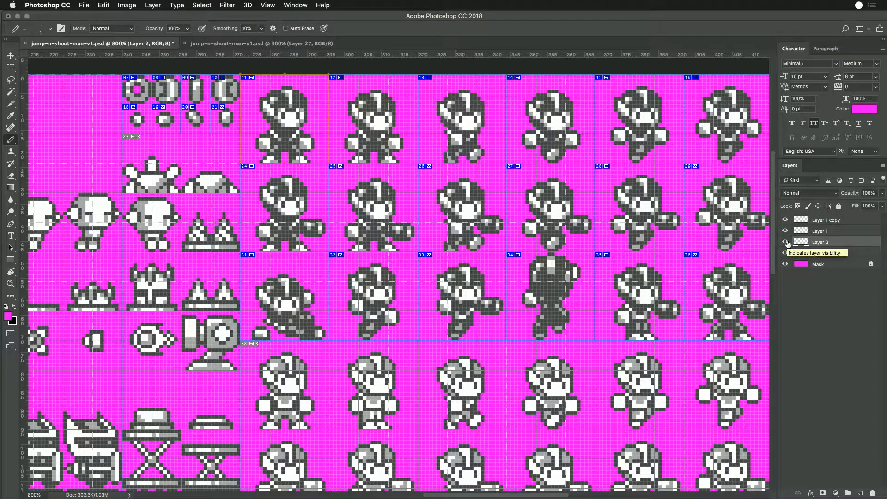
left_click(307, 231, "ctrl")
left_click_drag(306, 229, 320, 230)
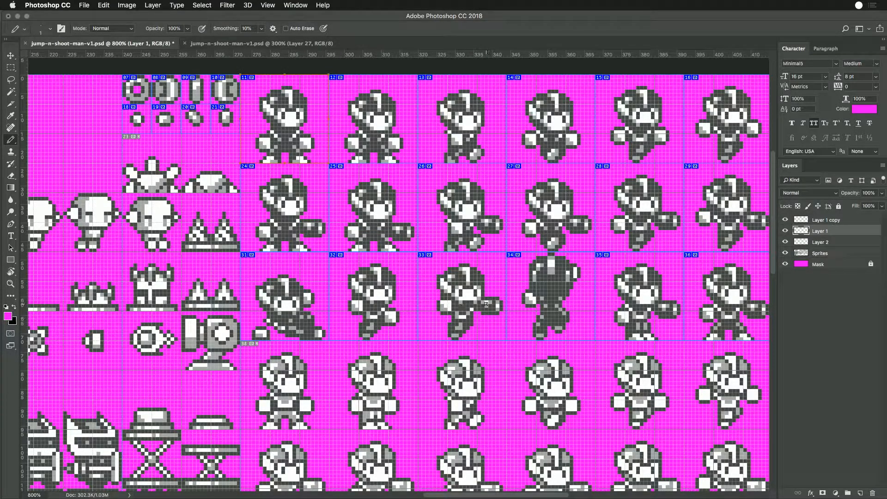
- Undo the pencil touch-ups, gun-arm copies and sprite rearrangement back to before the first second-row player sprite was moved
mouse_move(664, 316)
left_mouse_down()
mouse_move(533, 296)
mouse_move(554, 294)
mouse_move(535, 319)
mouse_move(525, 316)
mouse_move(538, 296)
mouse_move(596, 320)
left_mouse_up()
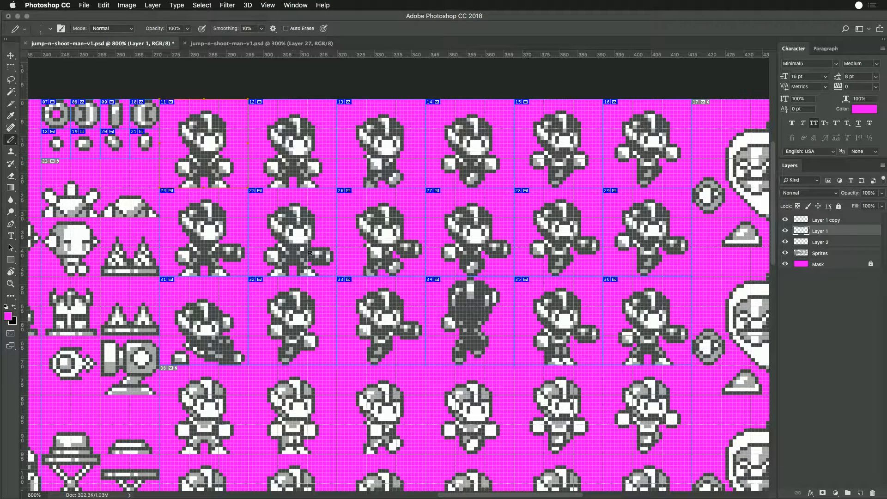
key("super+alt+z")
key("super+alt+z")
key("super+alt+z")
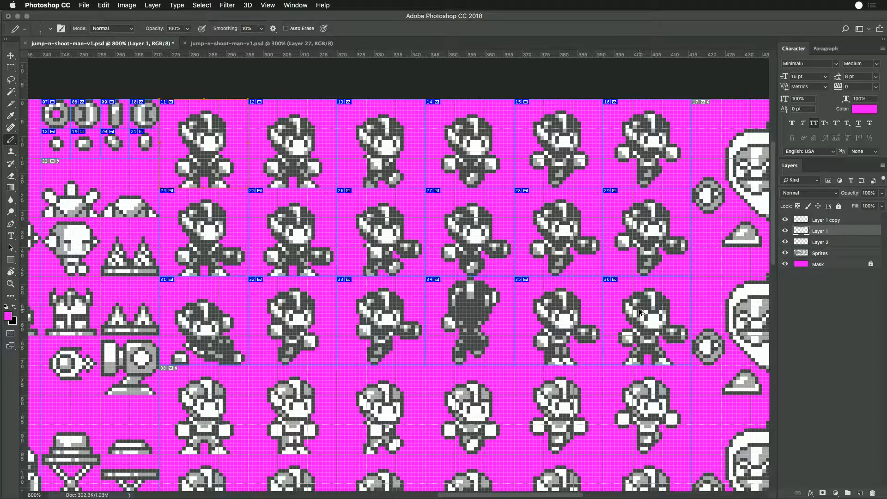
key("super+alt+z")
key("super+alt+z")
key("super+alt+z")
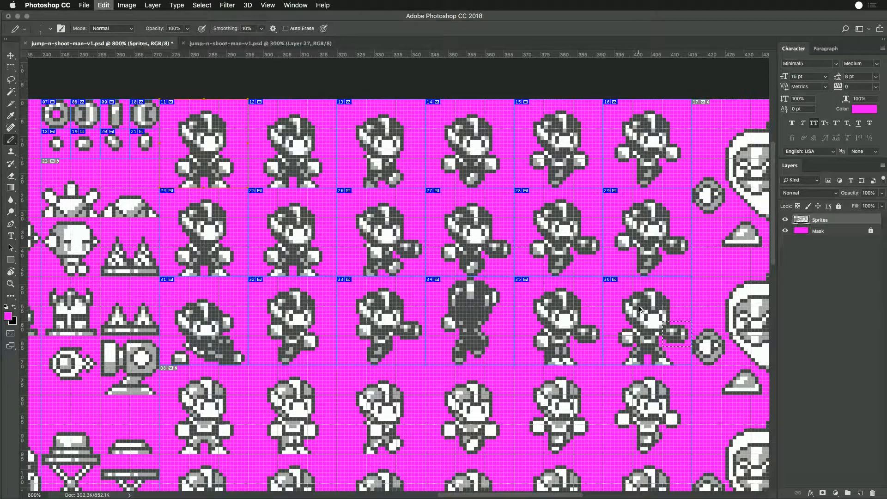
key("super+alt+z")
key("super+alt+z")
key("super+alt+z")
key("super+alt+z")
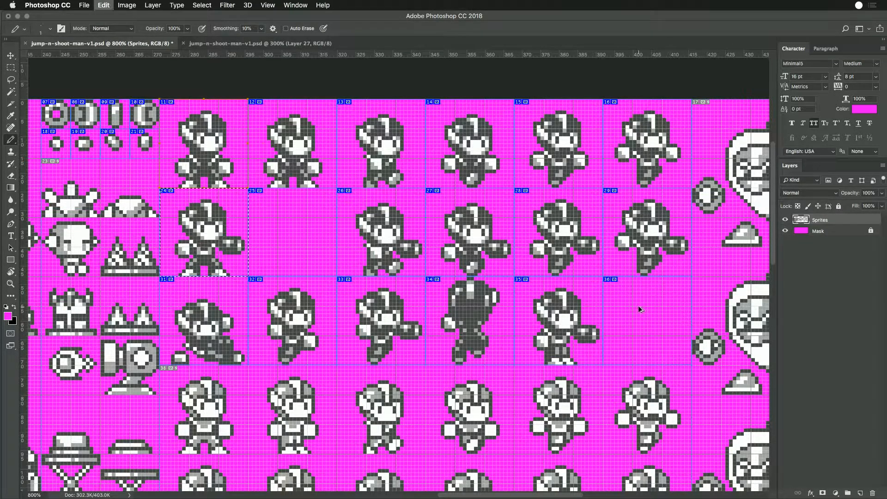
- Copy the first gun-holding sprite of the second player row into the empty second cell and deselect
left_click(10, 69)
left_click_drag(218, 231, 347, 253)
key("super+d")
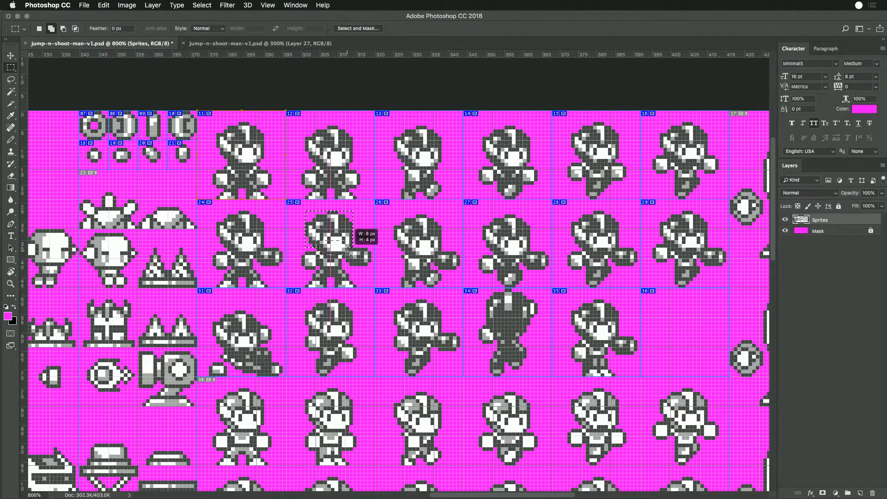
- Cut the head of the second sprite in the second player row and paste it back slightly lower and further left on its own layer
left_click_drag(347, 253, 350, 254)
left_click_drag(349, 252, 350, 250)
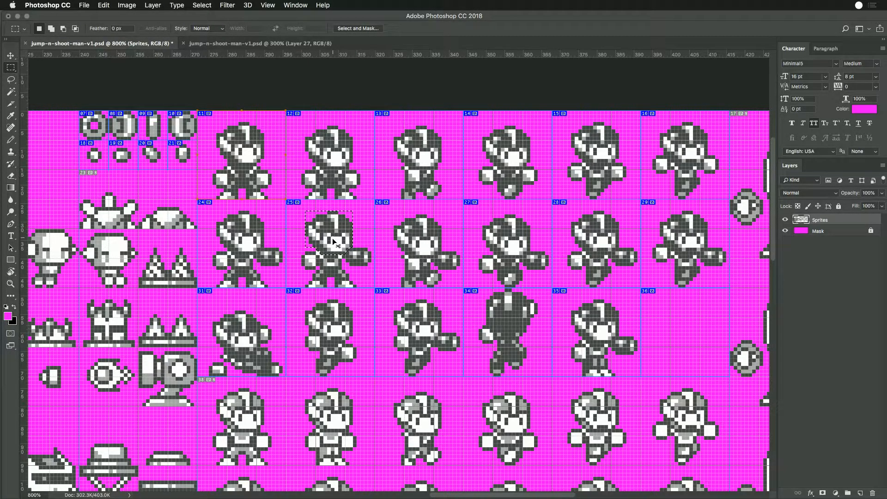
key("super+x")
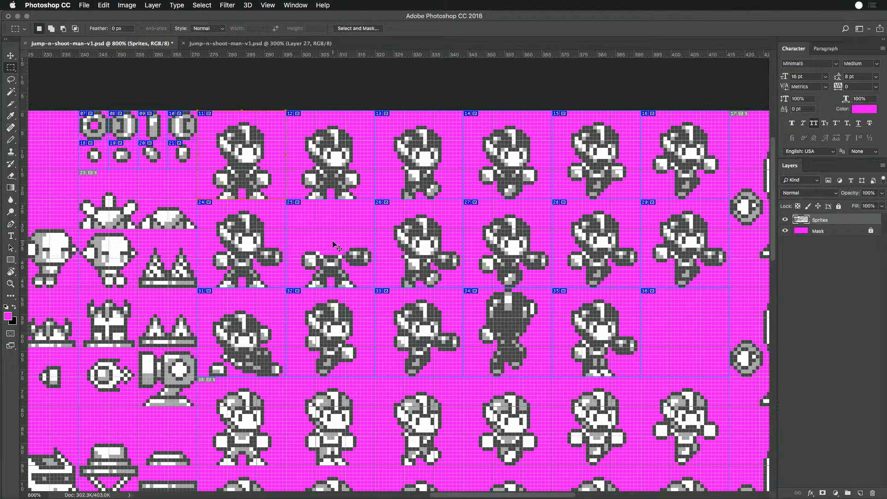
key("super+v")
left_click_drag(390, 296, 318, 234)
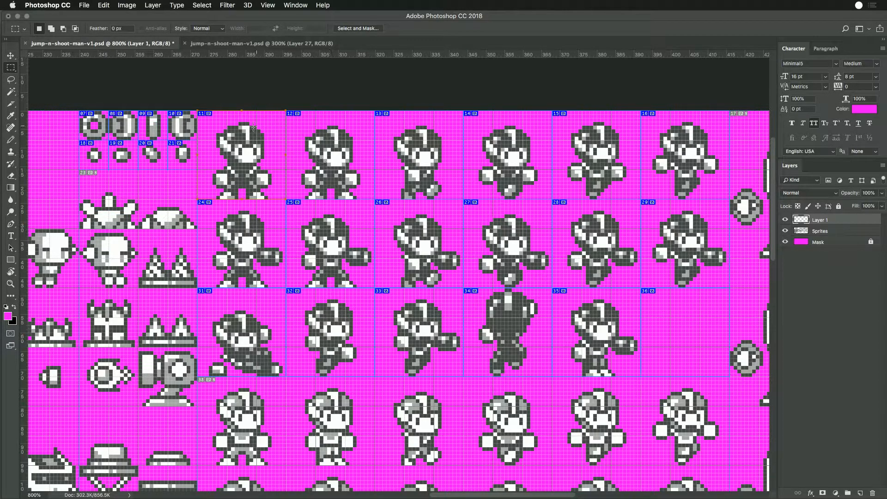
- Compare the head offset between the first two sprites in the top player row with that in the second row
left_click_drag(246, 122, 341, 126)
left_click(335, 218)
left_click_drag(247, 211, 339, 214)
left_click(339, 213)
mouse_move(360, 199)
left_mouse_down()
mouse_move(302, 170)
mouse_move(330, 186)
mouse_move(246, 184)
left_mouse_up()
left_click(328, 228)
left_click_drag(298, 215, 351, 254)
- Delete the fifth sprite of the third player row from the Sprites layer and deselect
key("super+minus")
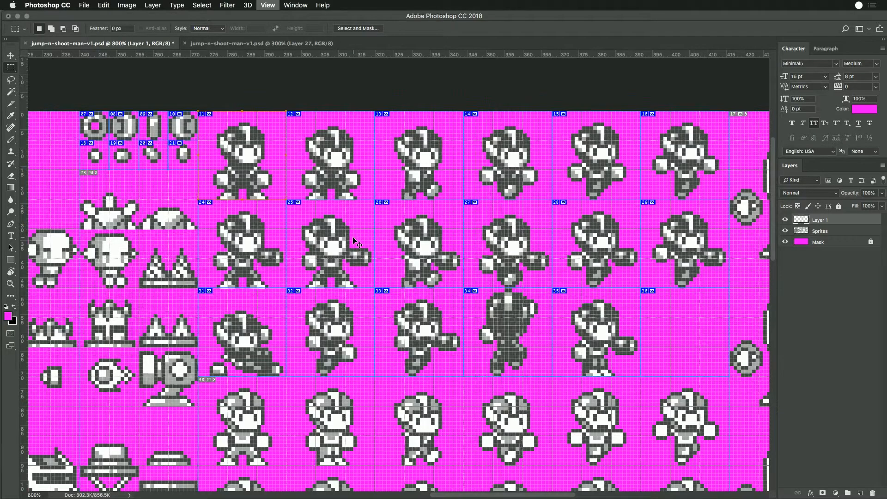
key("super+minus")
key("super+minus")
key("super+minus")
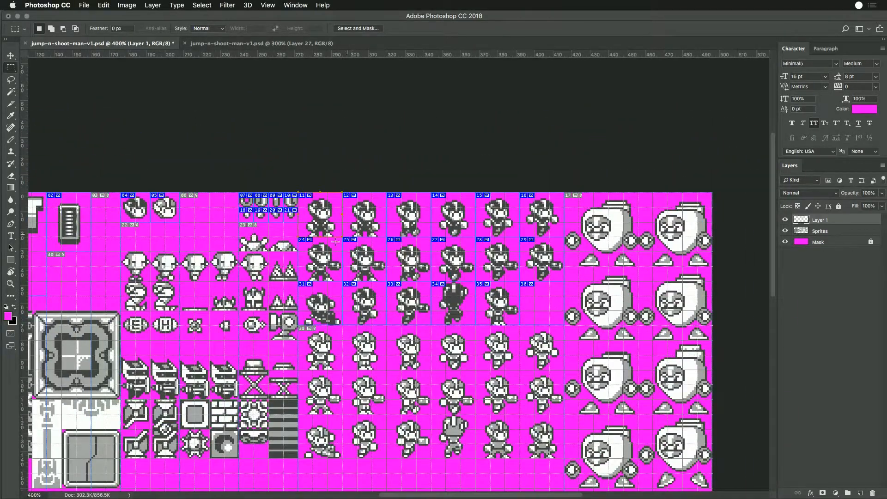
key("alt+bracketleft")
left_click_drag(477, 283, 520, 320)
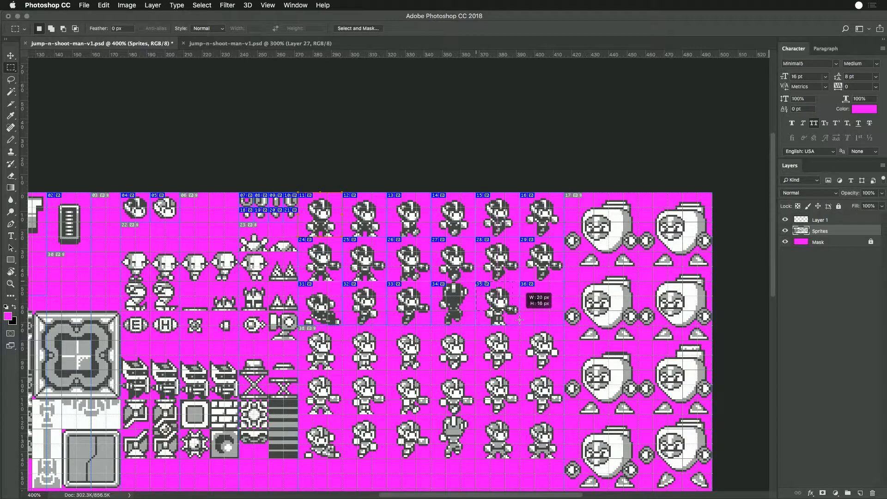
key("Delete")
key("super+d")
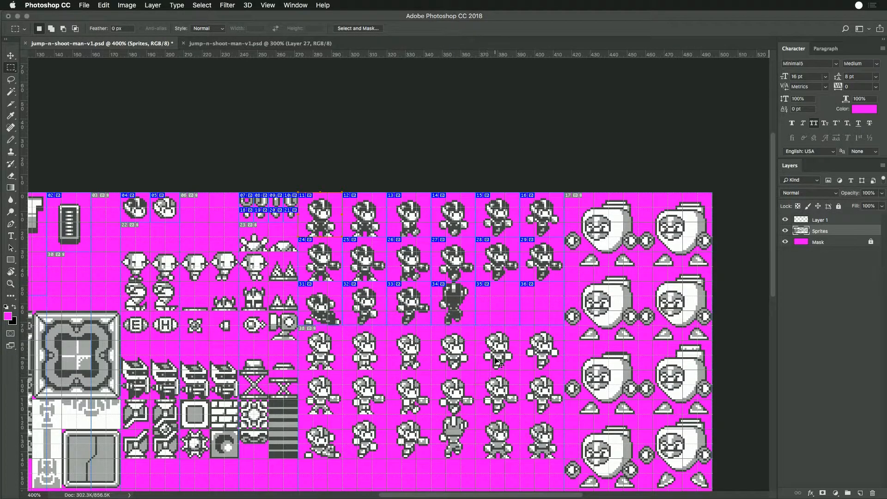
- Delete the three lower rows of light-suited player sprites and deselect
mouse_move(299, 326)
left_mouse_down()
mouse_move(566, 462)
mouse_move(323, 319)
mouse_move(299, 327)
left_mouse_up()
key("super+d")
key("Delete")
key("super+d")
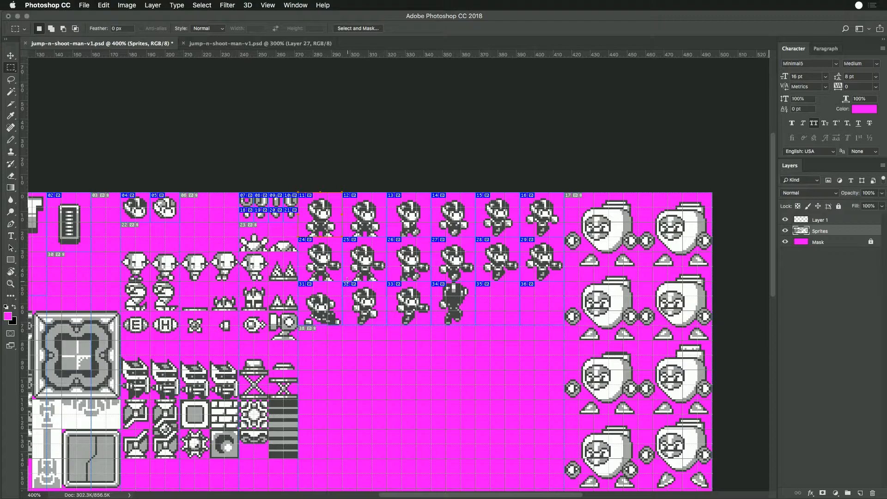
- Delete the fifth sprites of the top two player rows and move the sixth sprites into their place
left_click_drag(477, 193, 521, 237)
key("Delete")
key("super+d")
left_click_drag(477, 237, 521, 281)
key("Delete")
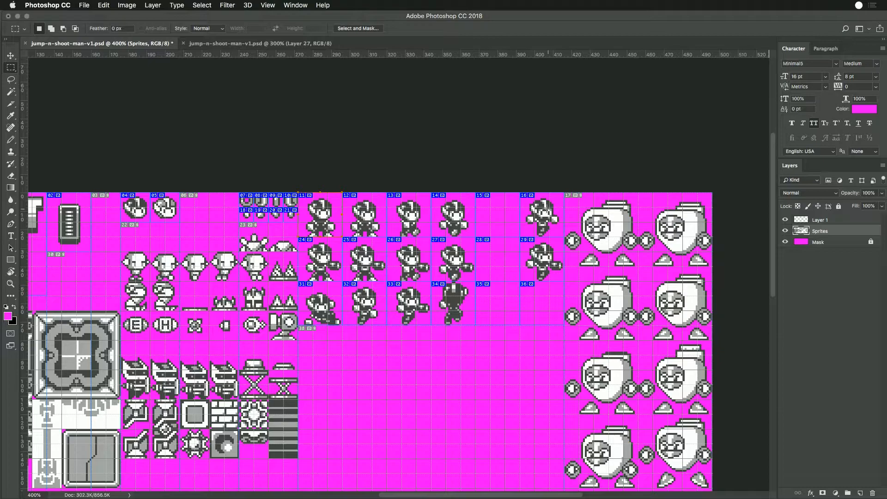
left_click_drag(521, 193, 497, 268)
key("ctrl+d")
- Move the second and third sprites of the third player row into the sixth cells of the first and second rows
mouse_move(342, 280)
left_mouse_down()
mouse_move(386, 326)
mouse_move(393, 305)
mouse_move(542, 225)
left_mouse_up()
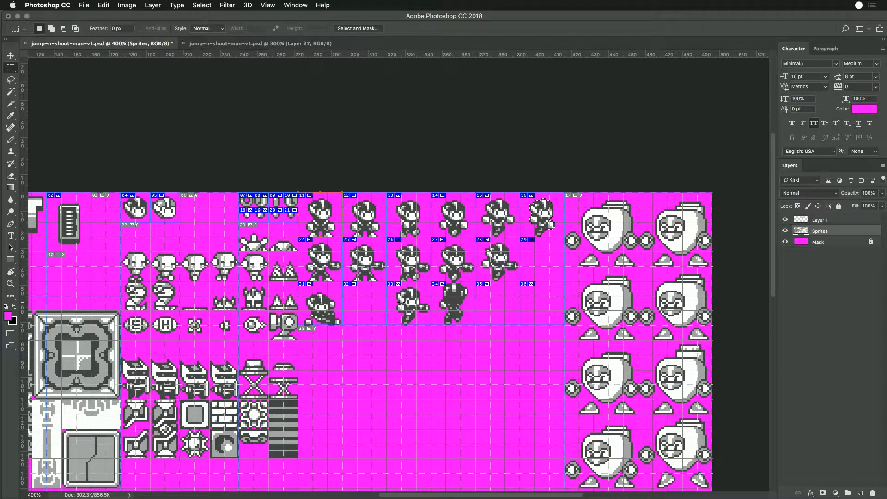
left_click_drag(388, 282, 541, 261)
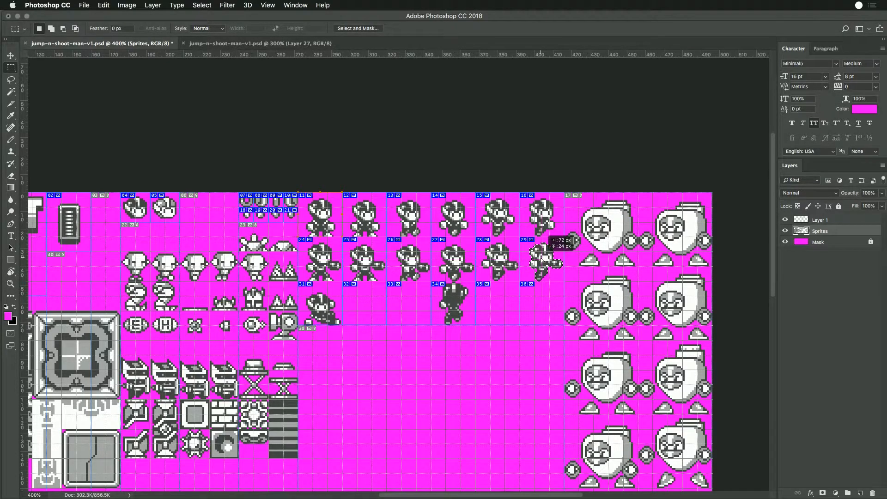
left_click_drag(542, 261, 541, 260)
left_click(558, 277)
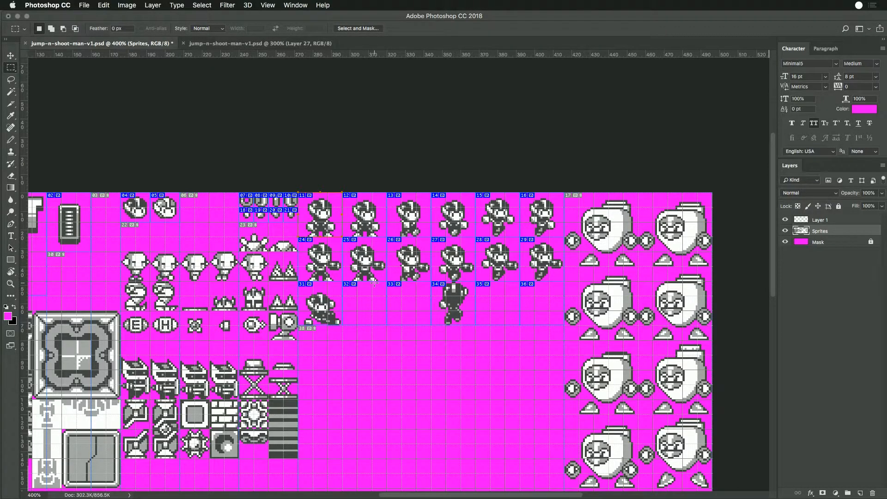
- Try to nudge the head piece of the second row's second player sprite left on Layer 1
mouse_move(360, 261)
left_mouse_down()
mouse_move(369, 261)
mouse_move(361, 260)
left_mouse_up()
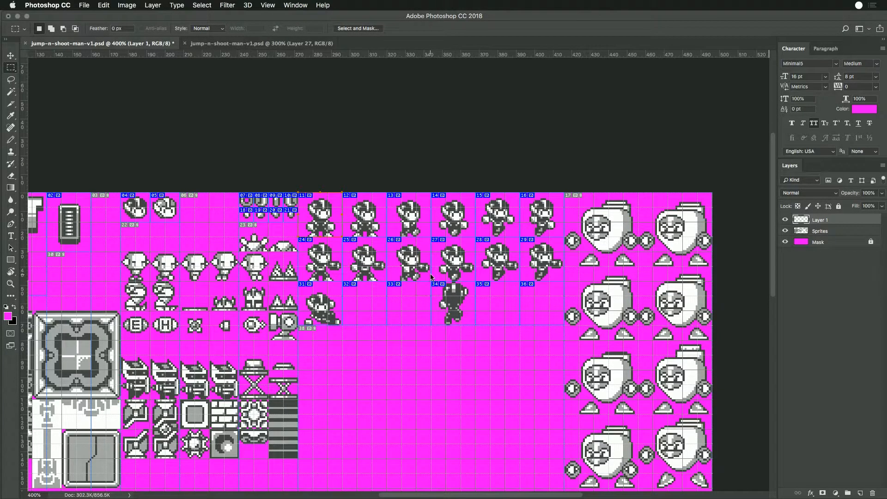
key("super+Left")
key("super+z")
key("super+z")
key("super+z")
key("super+z")
key("super+z")
key("super+z")
- Look over the whole sheet and examine the rearranged player sprites against their slices
scroll(282, 276, "left", 15)
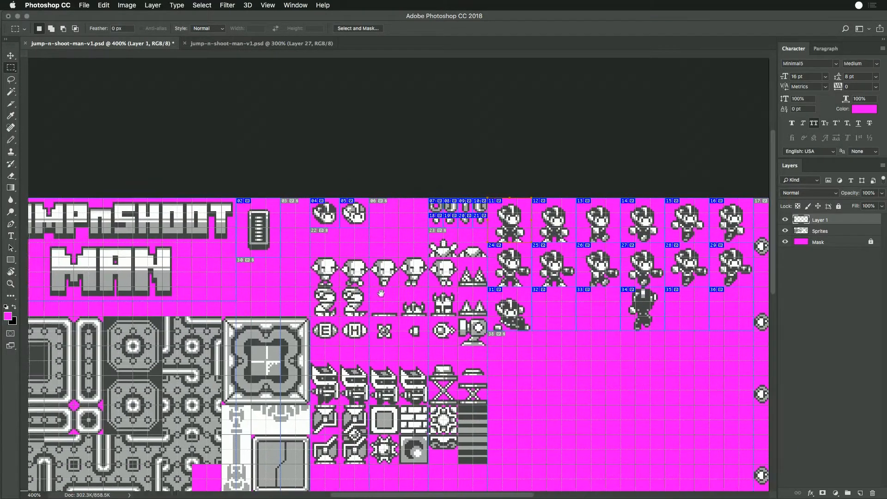
scroll(471, 283, "right", 3)
key("super+r")
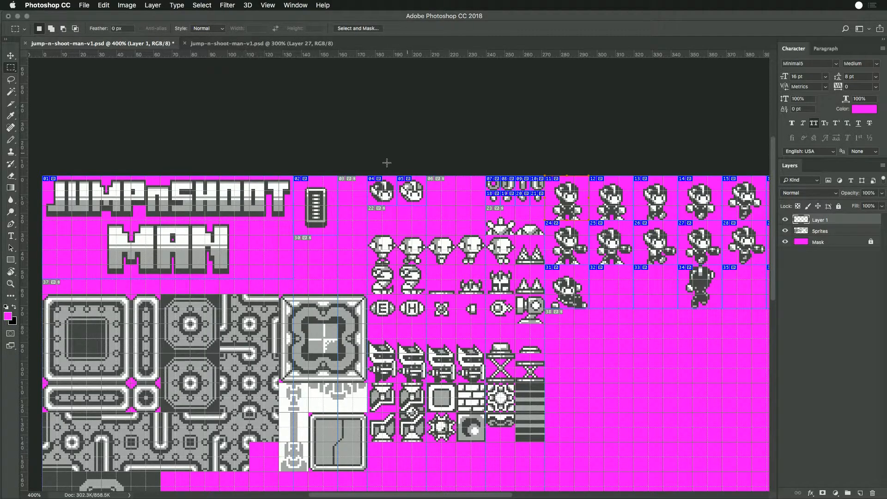
left_click_drag(680, 273, 494, 266)
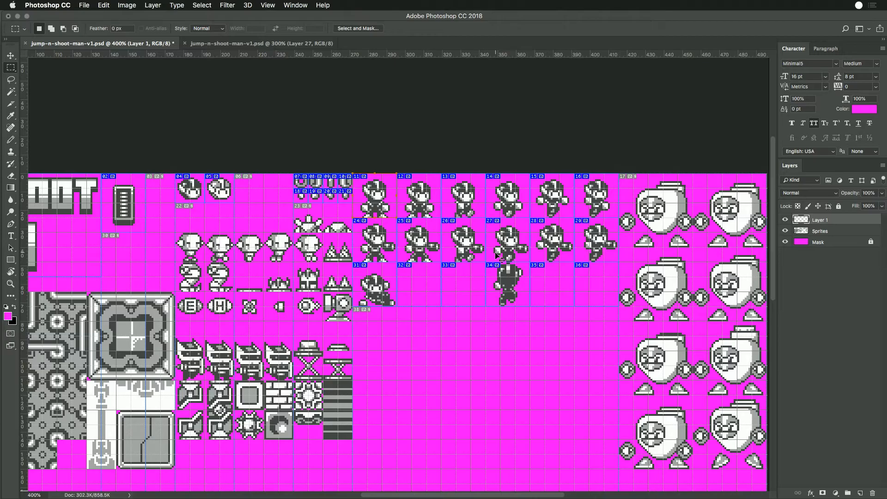
key("super+equal")
key("super+equal")
key("super+minus")
left_click_drag(620, 243, 548, 245)
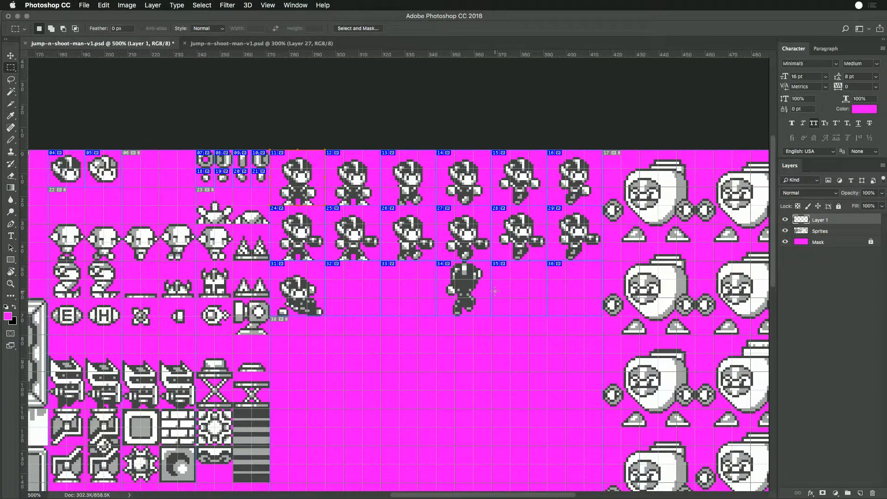
- Check the remaining third-row player sprites against the coloured, fully sliced version of the sheet in the other document
left_click_drag(437, 263, 487, 319)
key("super+d")
left_click(229, 44)
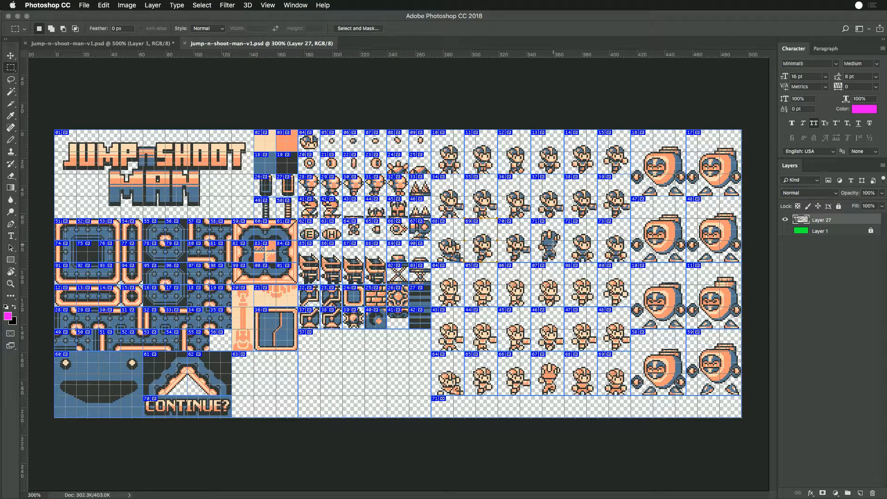
key("ctrl+Tab")
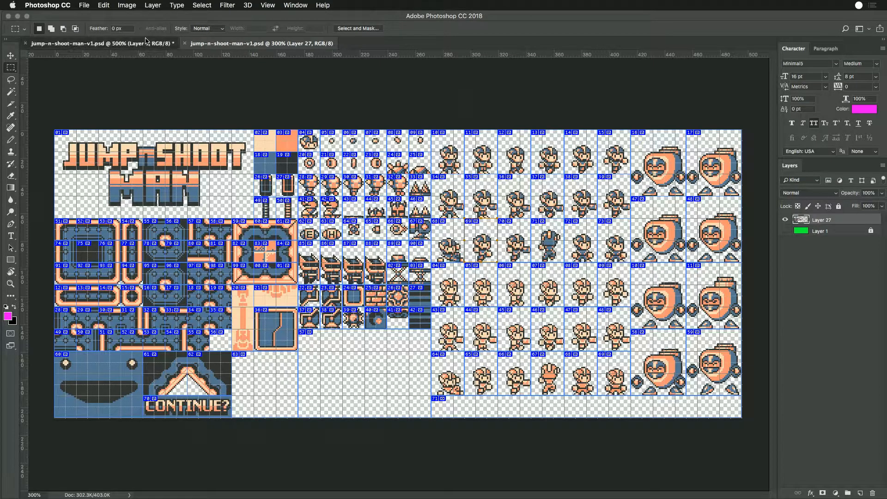
- Move the climbing sprite from the fourth cell of the third player row into its second cell on the Sprites layer and deselect
left_click_drag(437, 169, 435, 194)
key("Return")
left_click(499, 215)
left_click(468, 194, "super")
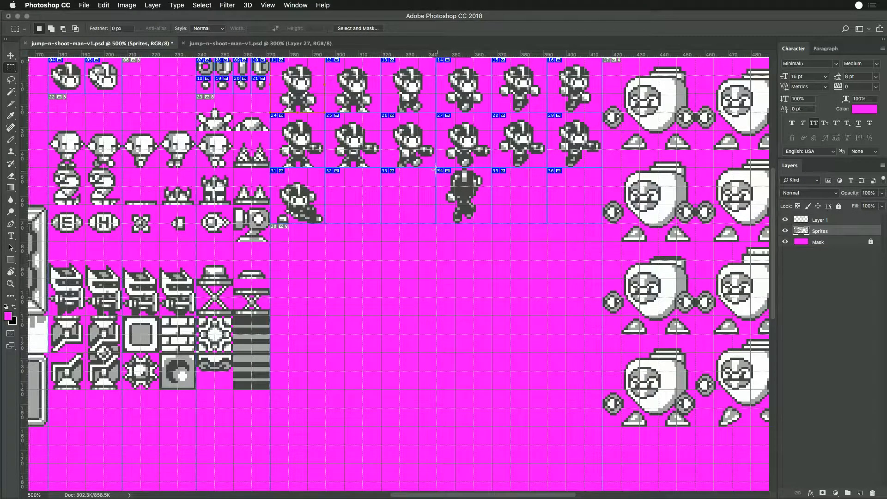
left_click_drag(462, 189, 350, 188)
left_click(378, 218)
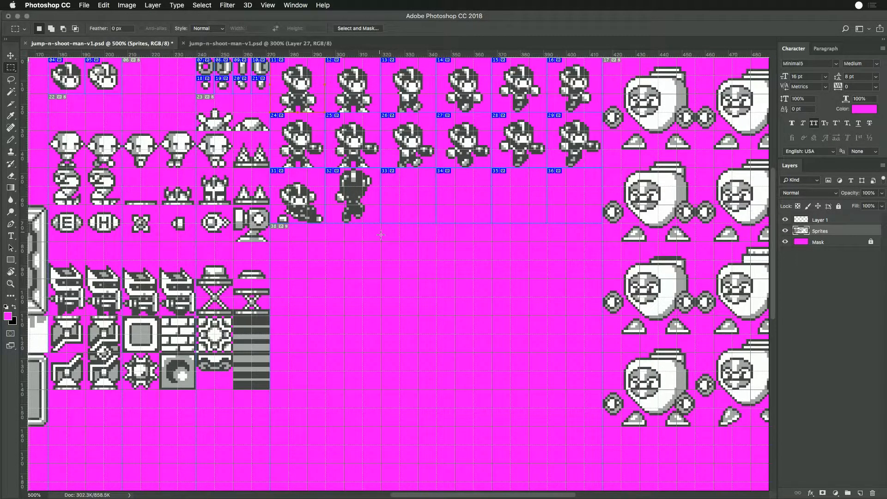
scroll(424, 199, "up", 3)
scroll(424, 199, "left", 1)
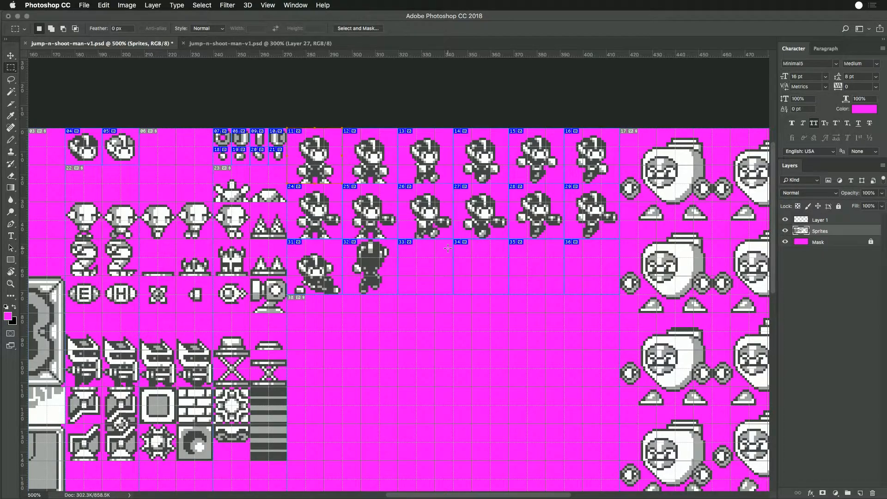
- Delete the four empty slices to the right of the climbing sprite in the third player row
key("c")
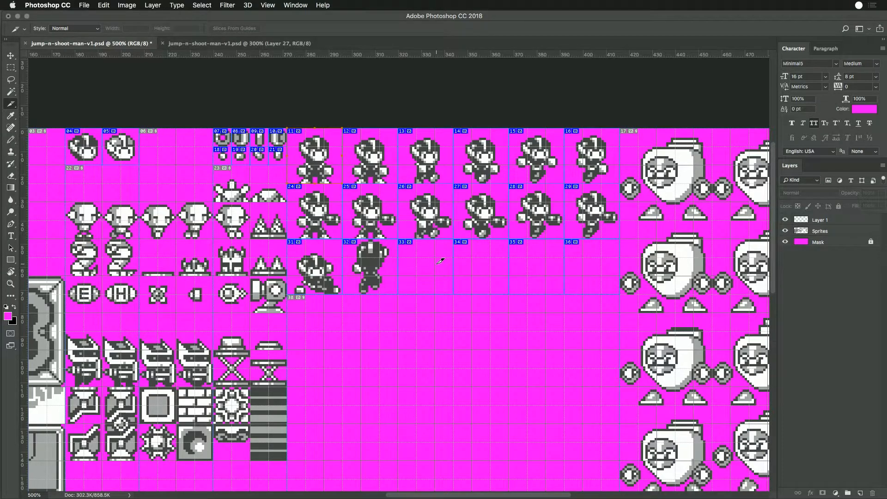
left_click(438, 265, "super")
left_click(485, 269, "shift+super")
left_click(523, 267, "shift+super")
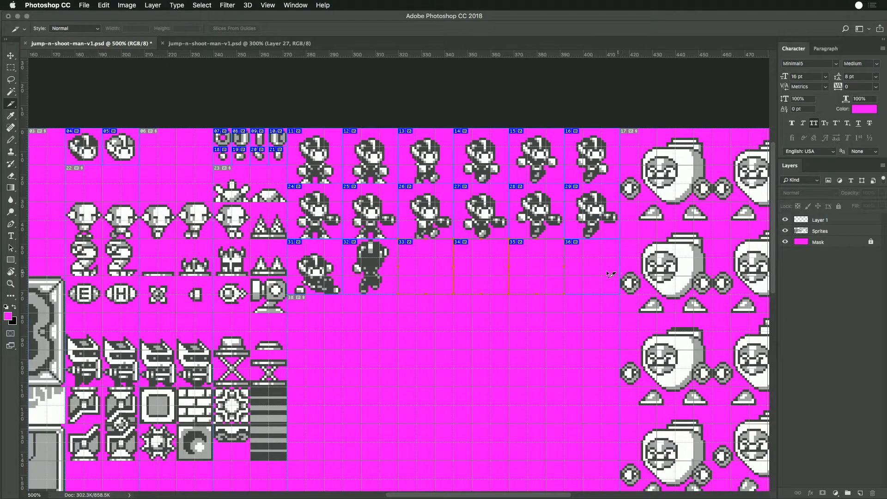
key("Delete")
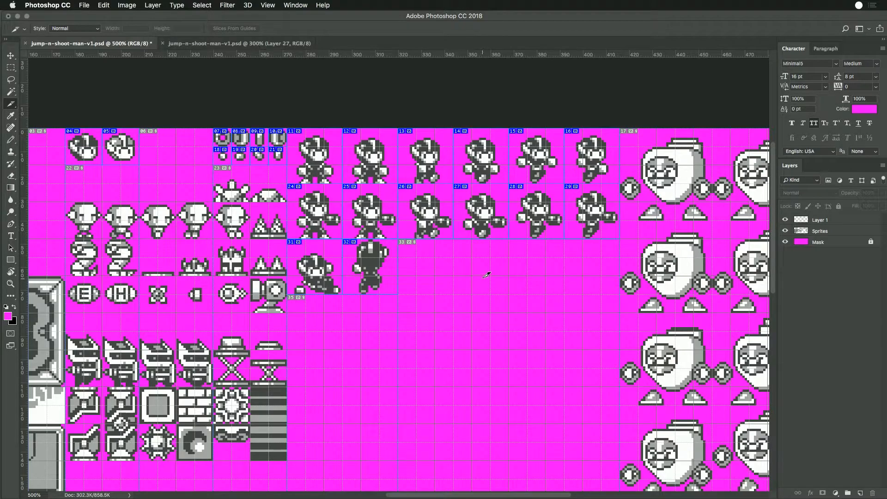
left_click_drag(341, 246, 375, 250)
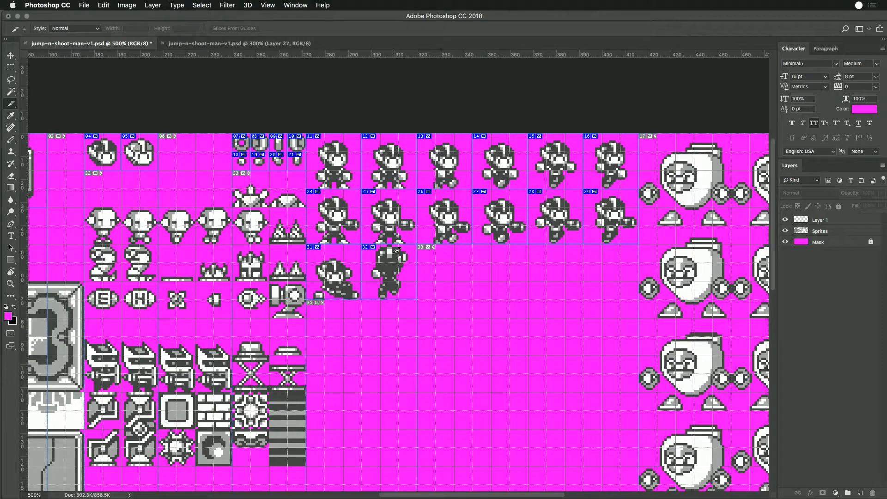
- Check the slice names of the standing sprite, the first walk frame and the climbing sprite without changing them
left_click(393, 170)
double_click(342, 169)
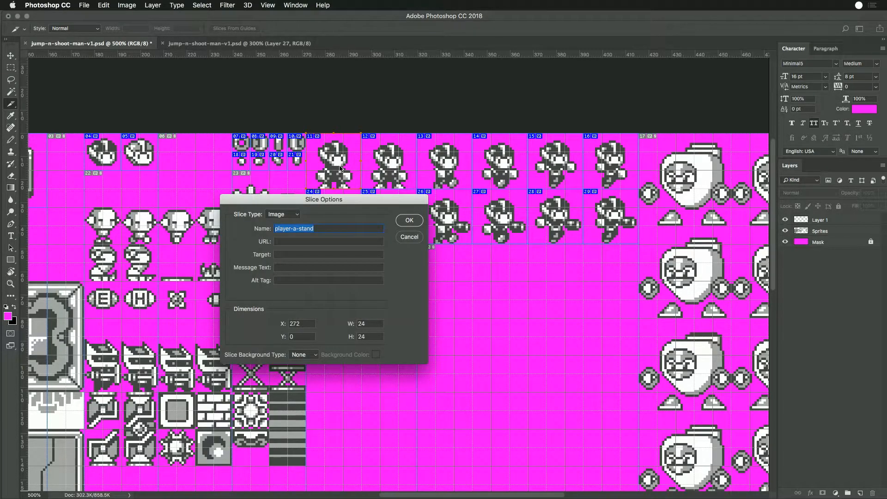
key("Escape")
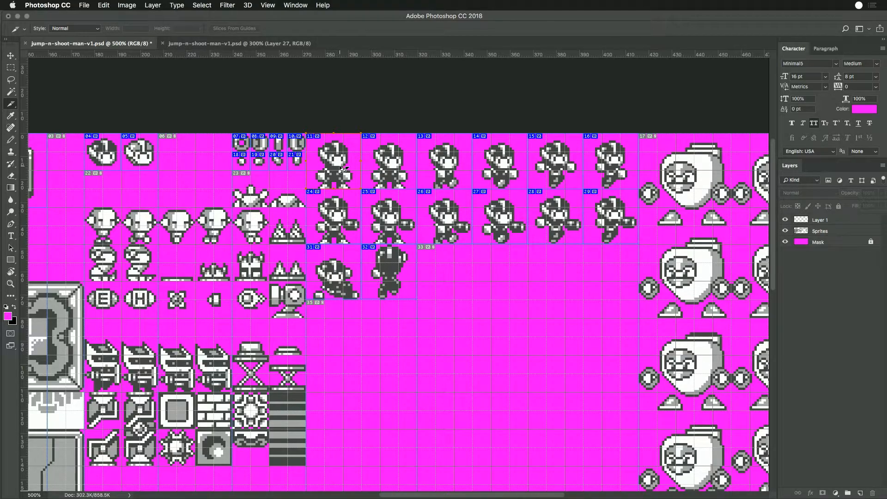
double_click(449, 171)
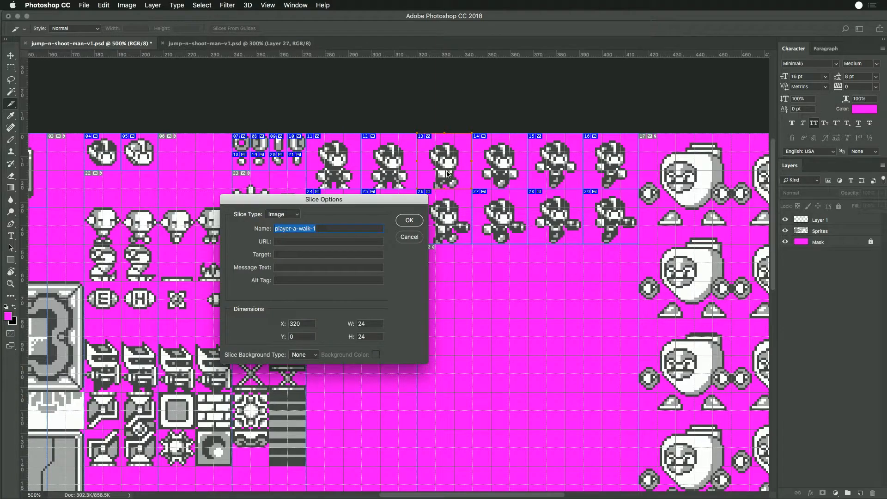
key("Escape")
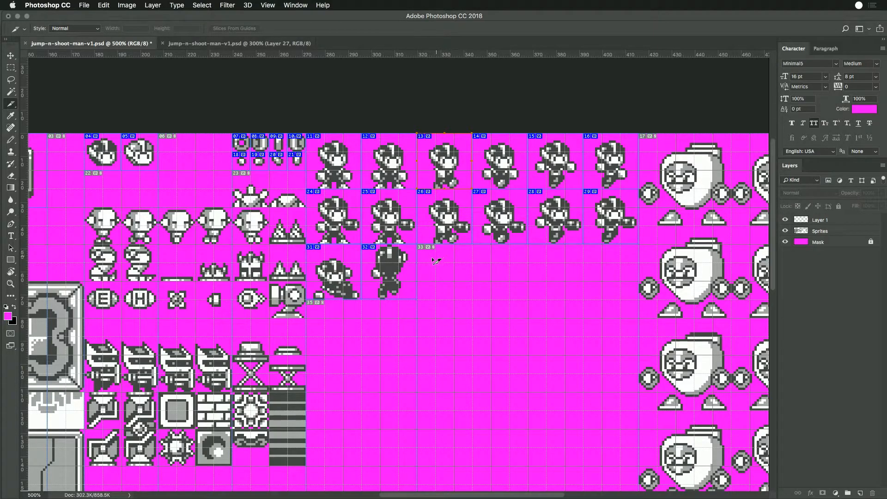
double_click(403, 270)
key("Return")
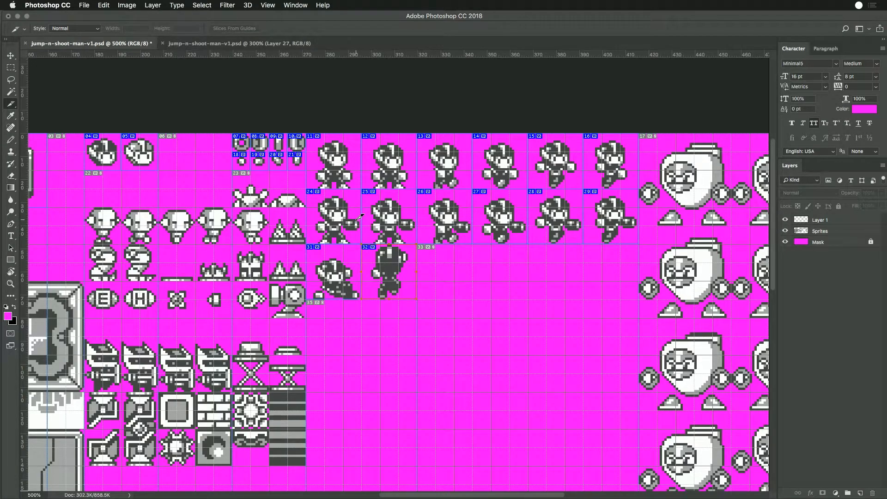
- Try to nudge the head of the second row's second player sprite up on Layer 1
left_click(397, 229)
key("m")
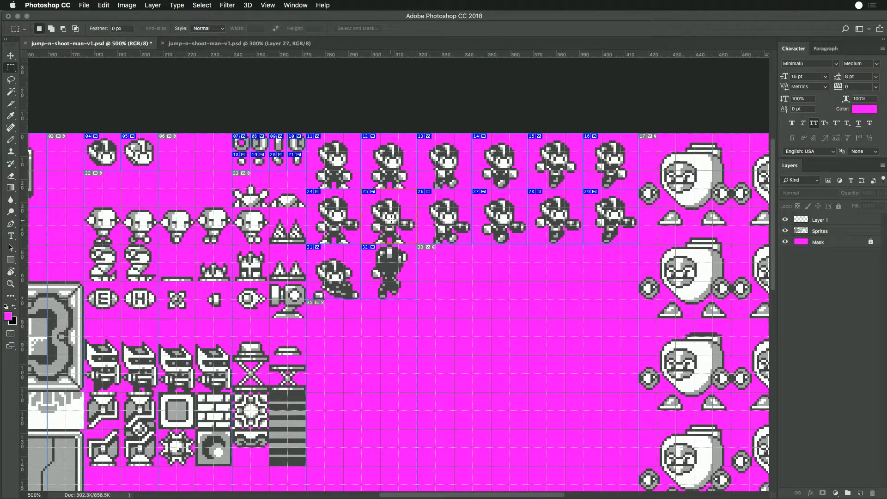
left_click(391, 218, "super")
mouse_move(393, 216)
left_mouse_down()
mouse_move(392, 205)
mouse_move(393, 214)
left_mouse_up()
key("super+Right")
key("super+Down")
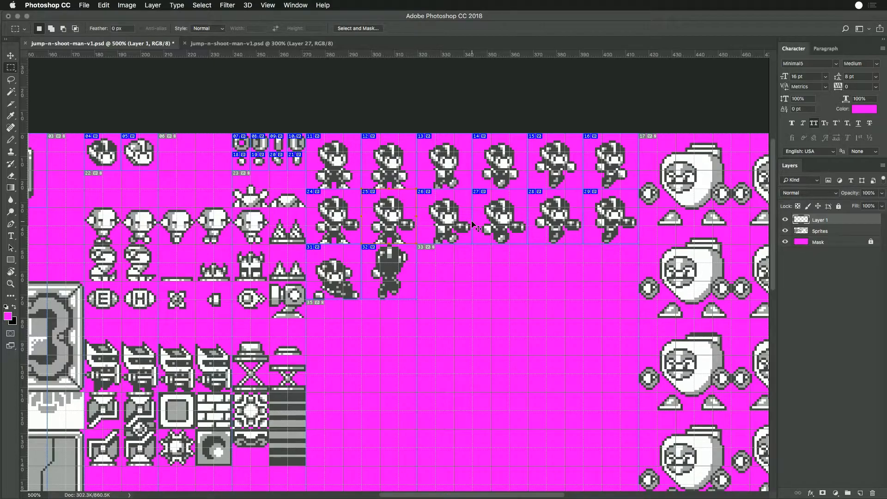
key("super+Down")
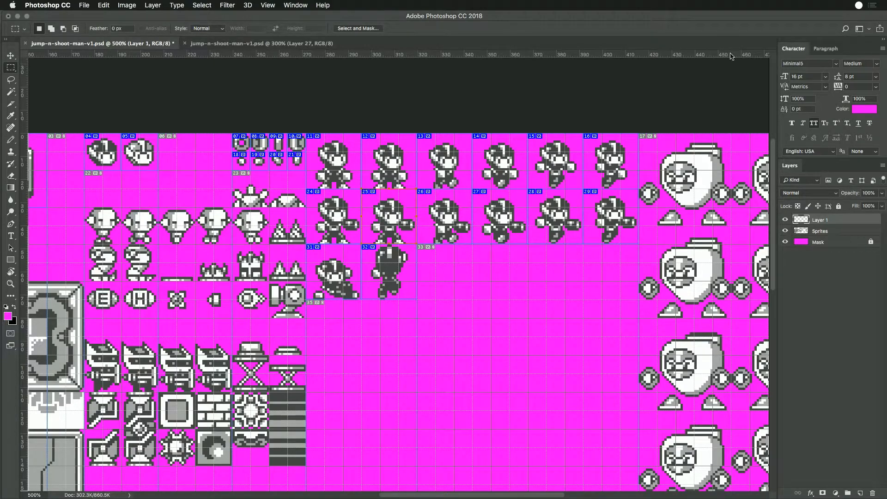
- Examine the walk, jump, slide and climb frames of the player, followed by the whole sheet
left_click_drag(417, 189, 511, 225)
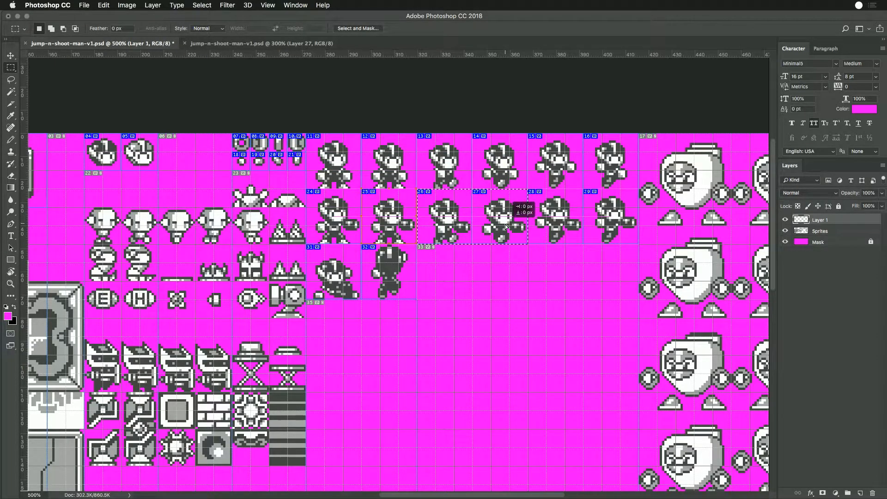
mouse_move(528, 136)
left_mouse_down()
mouse_move(583, 191)
mouse_move(570, 226)
mouse_move(625, 173)
mouse_move(625, 236)
left_mouse_up()
left_click(626, 237)
left_click_drag(309, 245, 444, 292)
key("super+minus")
key("super+minus")
key("super+minus")
key("super+minus")
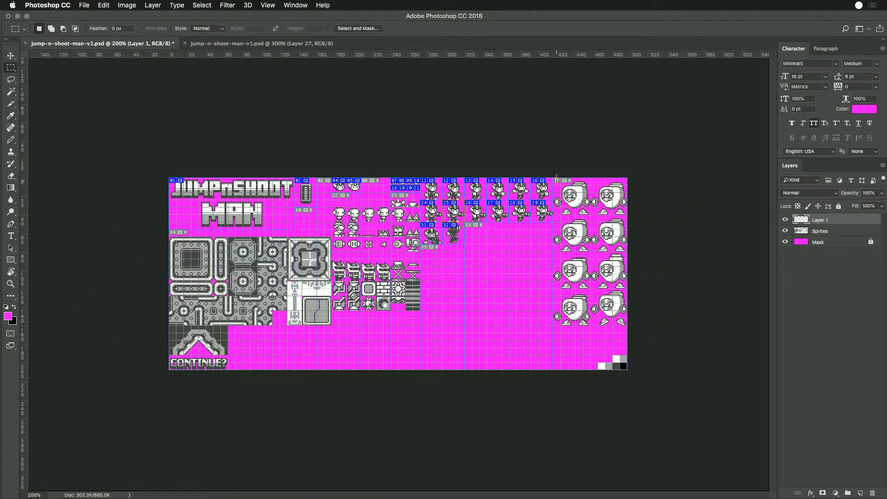
- Try to line up the first two pairs of boss sprites in one row beneath the player sprites on the Sprites layer
left_click_drag(555, 178, 535, 337)
key("Return")
key("alt+bracketleft")
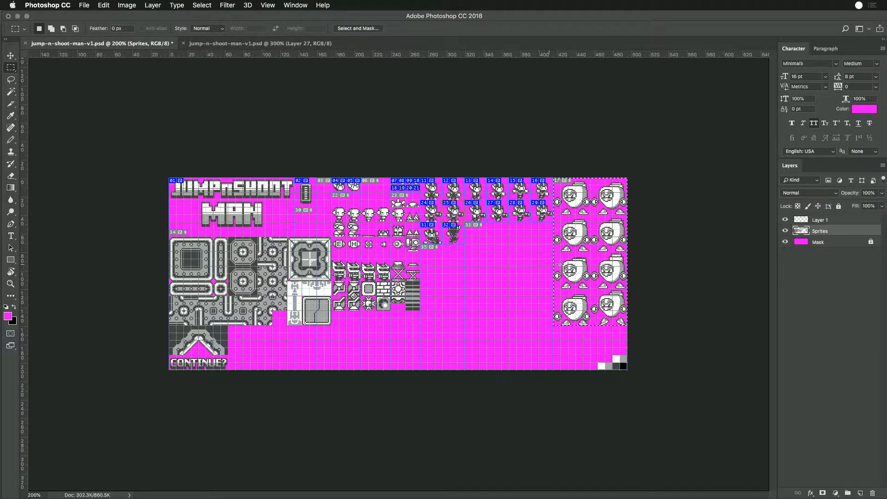
left_click_drag(575, 270, 596, 269)
left_click_drag(554, 172, 630, 215)
left_click_drag(615, 195, 483, 265)
left_click_drag(554, 215, 551, 270)
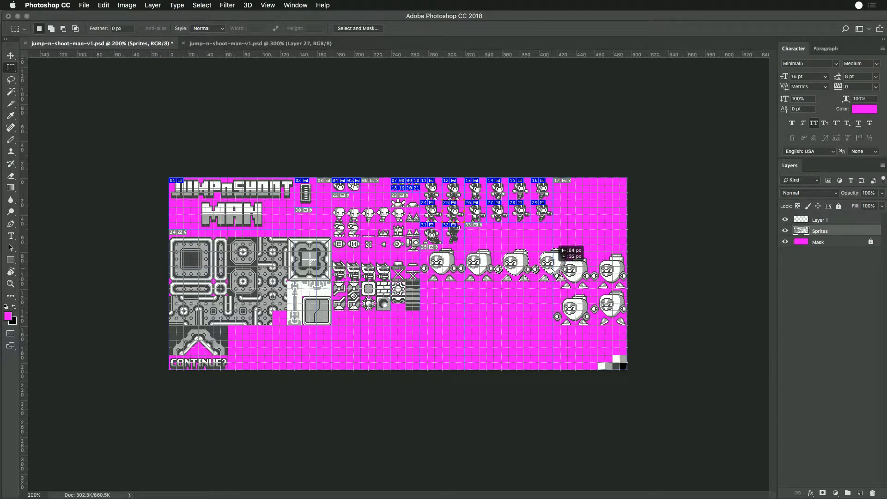
left_click_drag(551, 268, 524, 246)
key("alt+super+z")
key("alt+super+z")
key("alt+super+z")
key("alt+super+z")
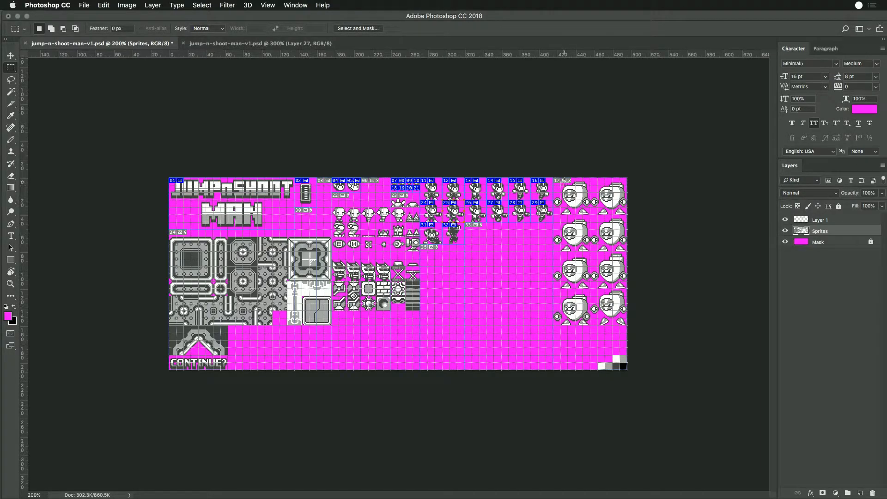
- Move all four pairs of boss sprites into a single row along the sheet's lower edge, starting beside the CONTINUE? artwork, and deselect
left_click_drag(553, 177, 291, 354)
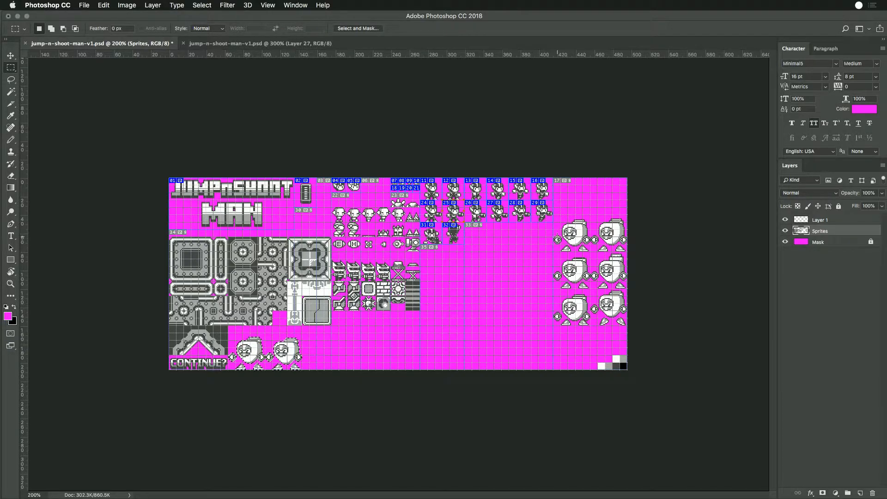
left_click_drag(554, 223, 636, 254)
left_click_drag(604, 242, 360, 357)
left_click_drag(554, 251, 640, 289)
left_click_drag(490, 335, 446, 358)
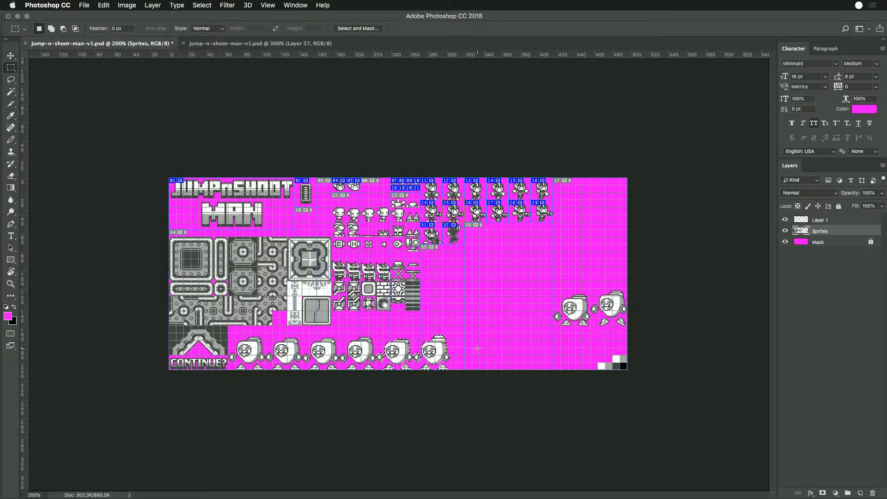
left_click_drag(554, 295, 641, 329)
key("super+d")
left_click_drag(554, 279, 515, 350)
left_click(541, 343)
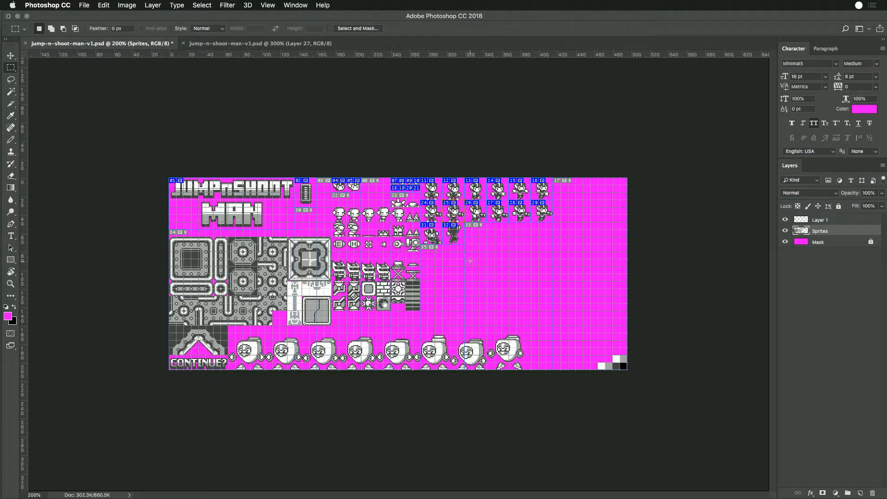
left_click_drag(169, 230, 286, 319)
left_click(281, 323)
- Delete the second player-head icon from the Sprites layer and remove its slice
key("super+plus")
key("super+plus")
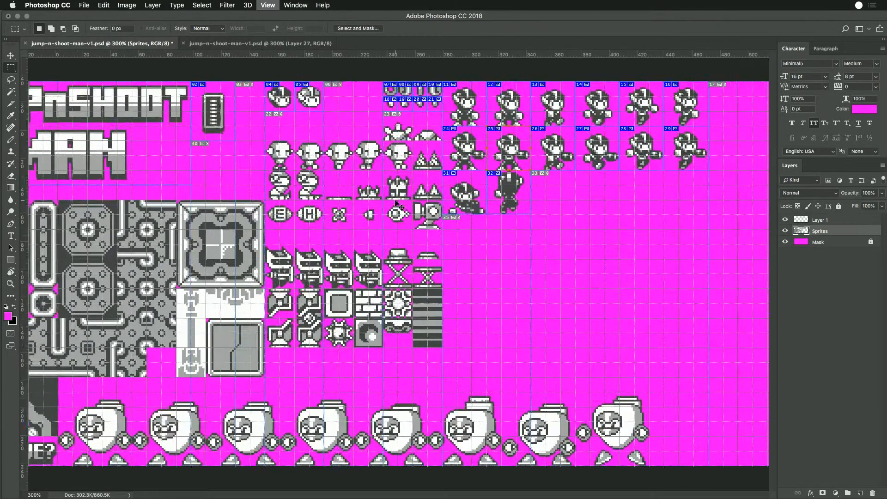
left_click_drag(389, 167, 450, 230)
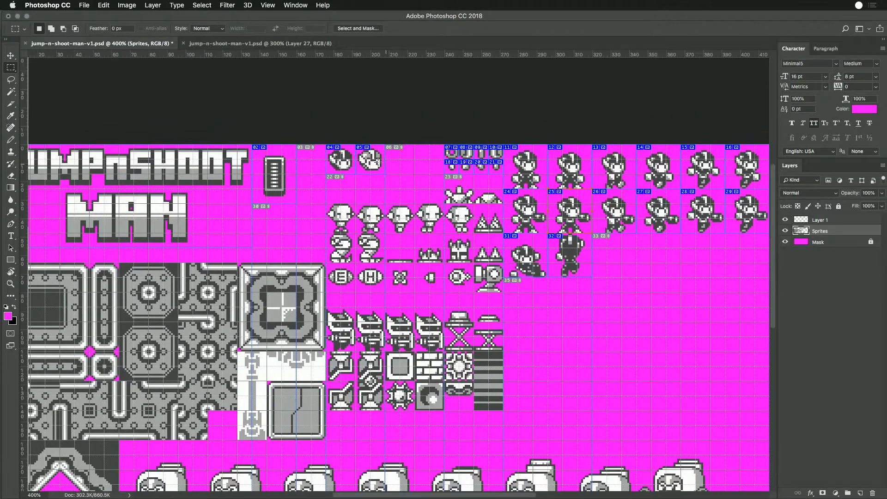
left_click_drag(354, 144, 384, 172)
key("Delete")
key("super+d")
key("c")
left_click_drag(371, 160, 375, 160)
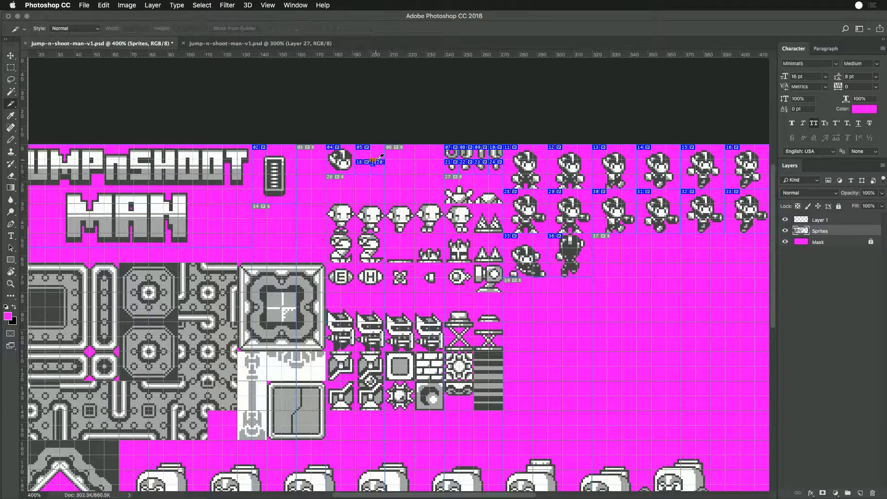
key("super+z")
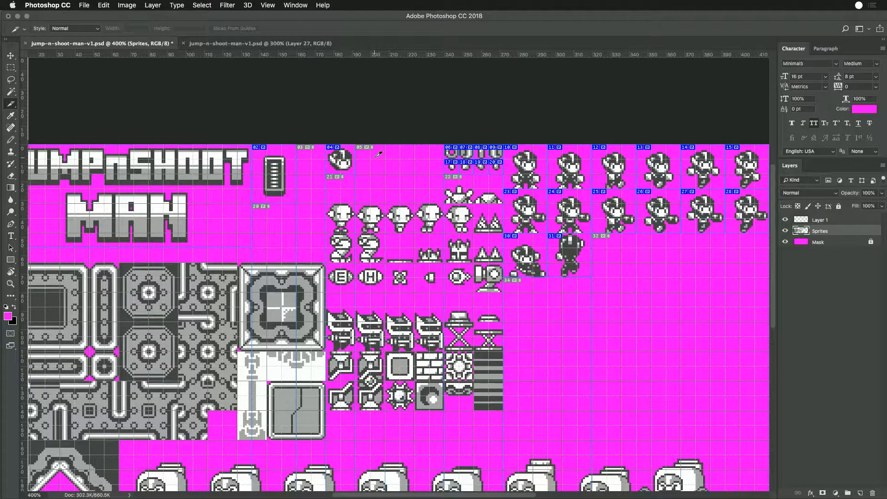
- Rename the slice of the remaining player-head icon as extra-life
double_click(341, 161)
type("1-up-a")
key("BackSpace")
key("BackSpace")
key("BackSpace")
key("BackSpace")
type("extra-life")
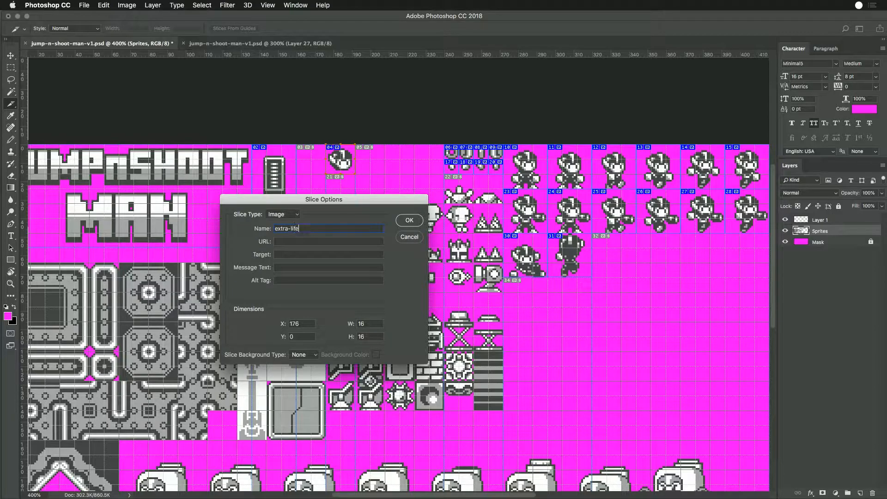
key("Return")
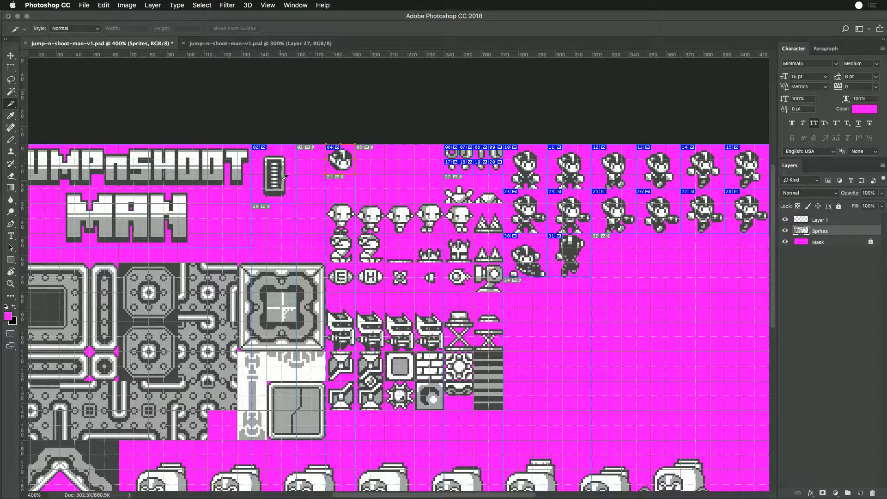
key("m")
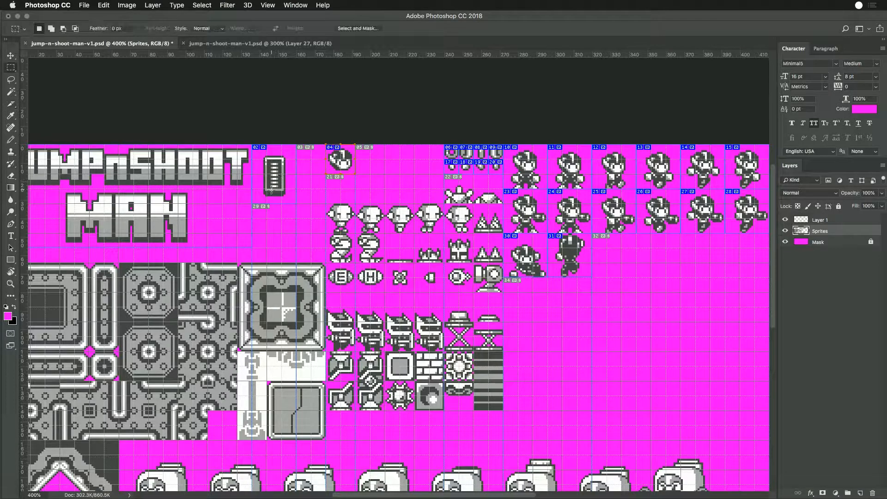
left_click_drag(267, 174, 281, 189)
left_click_drag(271, 175, 282, 160)
left_click_drag(642, 248, 533, 250)
key("ctrl+r")
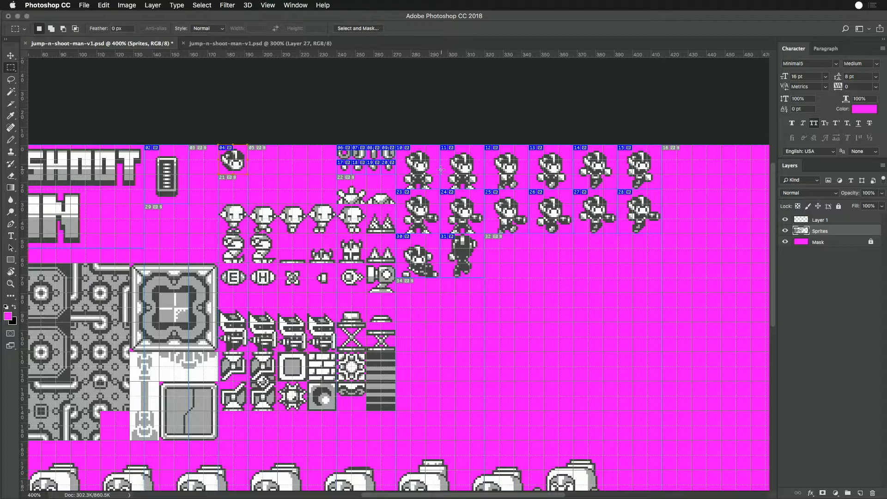
- Rename the slice of the first sprite in the top player row as player-idle-1
key("c")
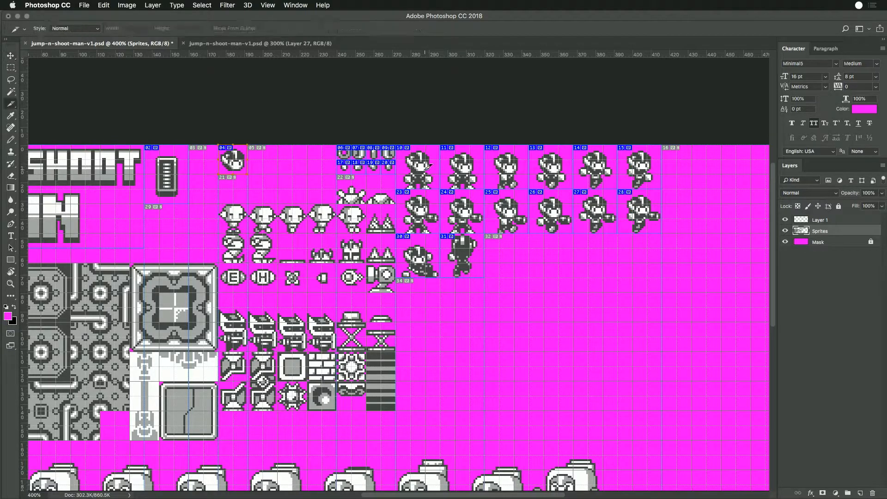
double_click(422, 176)
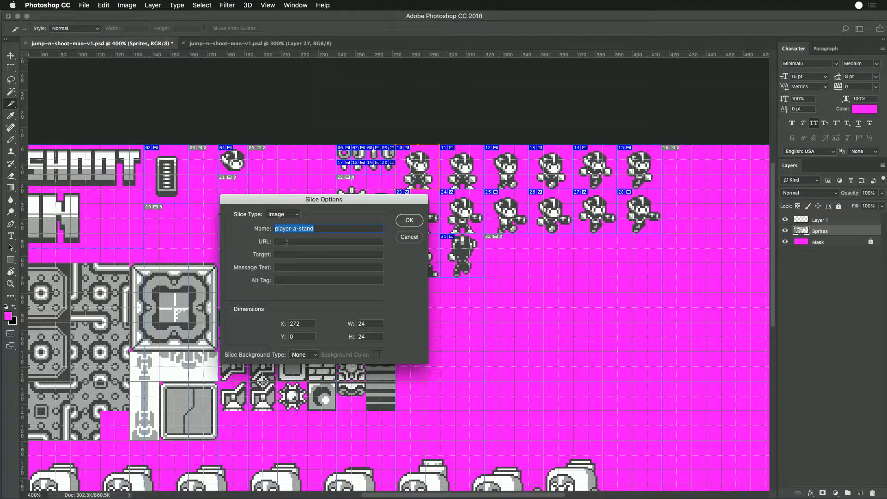
left_click(296, 229)
key("BackSpace")
key("BackSpace")
key("Delete")
key("Delete")
key("Delete")
key("Delete")
type("idle-1")
key("Return")
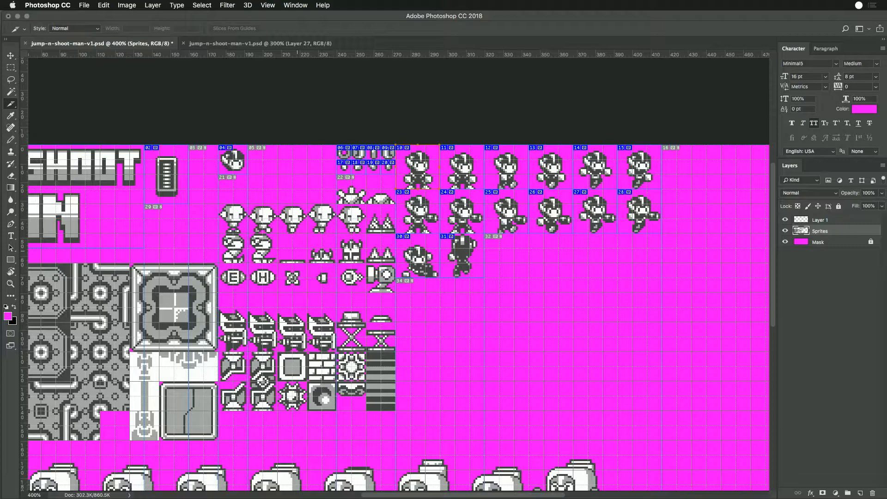
- Rename the slice of the second sprite in the top player row as player-idle-2
double_click(468, 172)
type("player-idle-2")
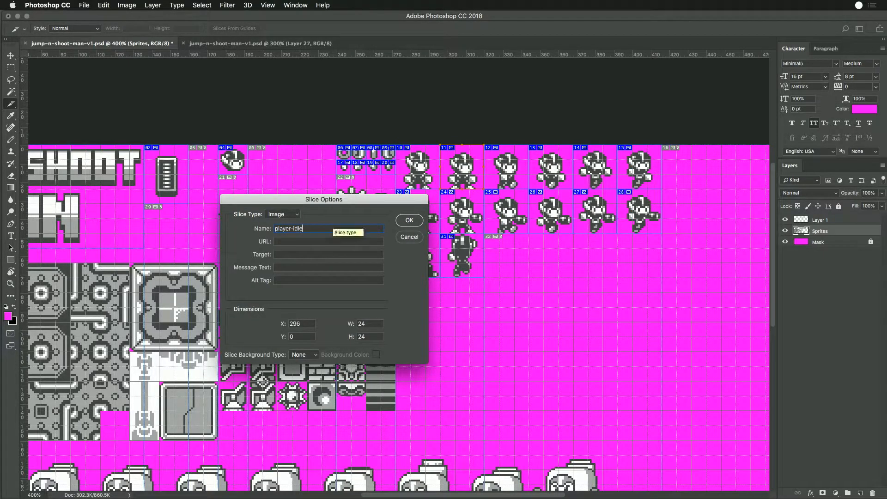
key("Return")
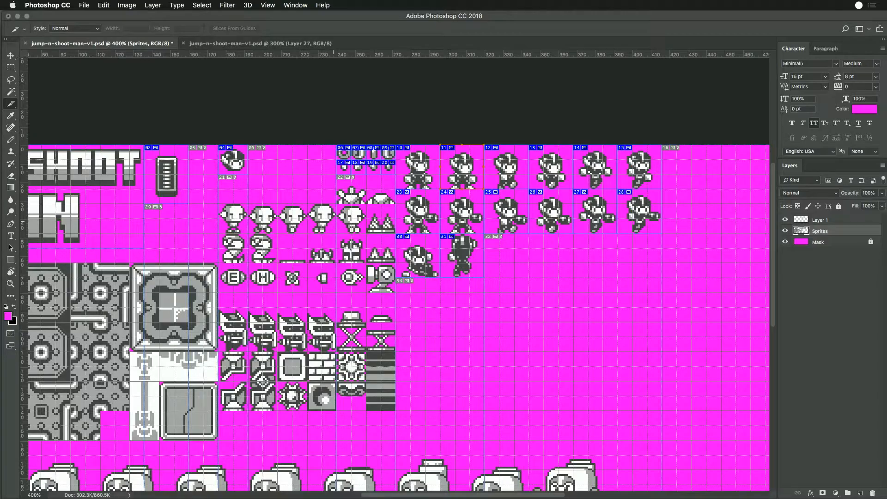
- Rename the slices of the third and fourth sprites in the top player row as player-walk-1 and player-walk-2
double_click(518, 173)
left_click(294, 229)
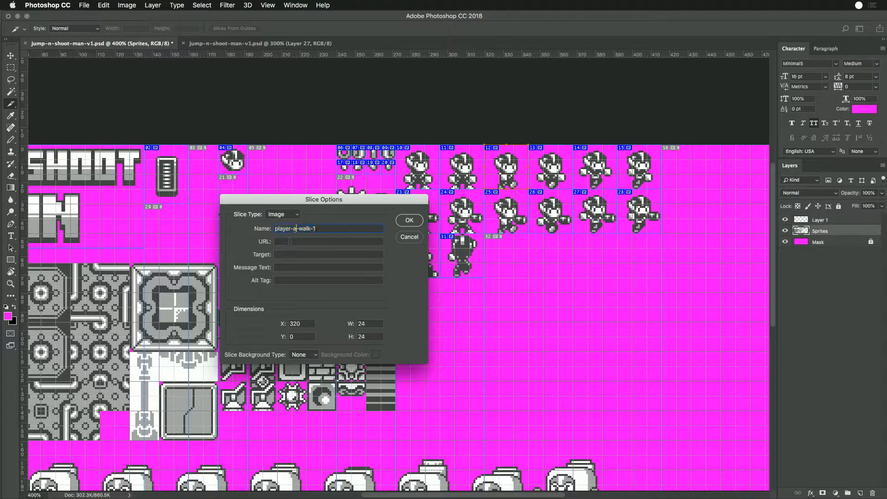
key("Return")
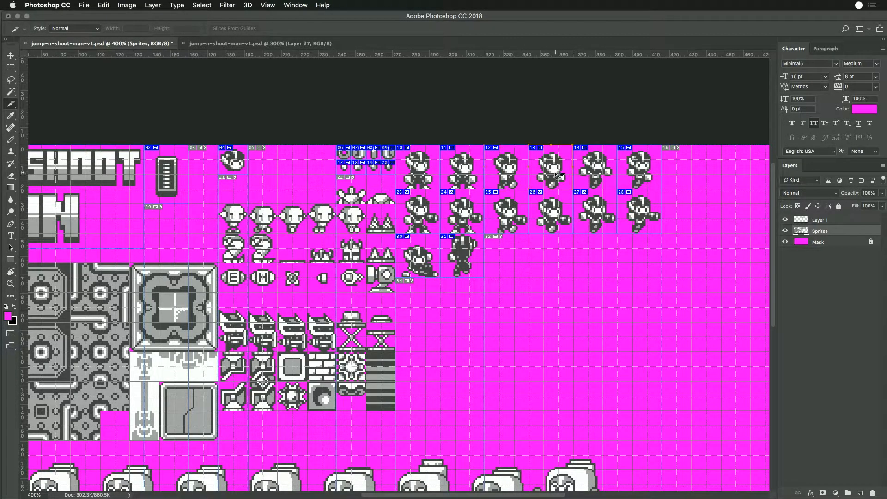
double_click(560, 173)
left_click(294, 229)
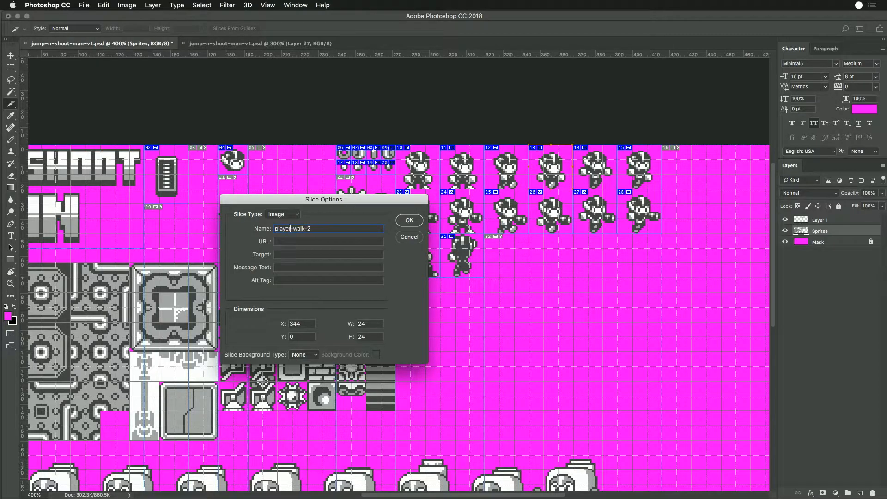
key("Return")
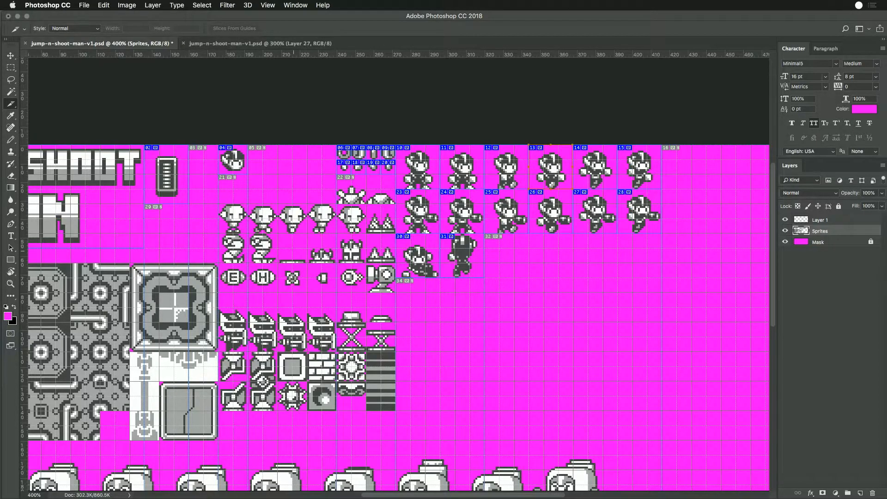
- Remove the "a-" from the slice names of the fifth and sixth sprites in the top player row
double_click(601, 175)
left_click(298, 229)
key("Return")
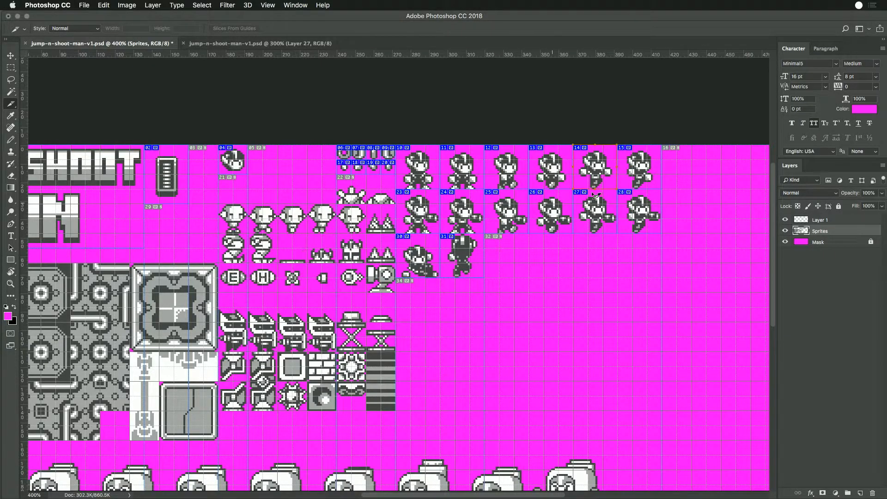
double_click(634, 174)
left_click(295, 227)
key("Return")
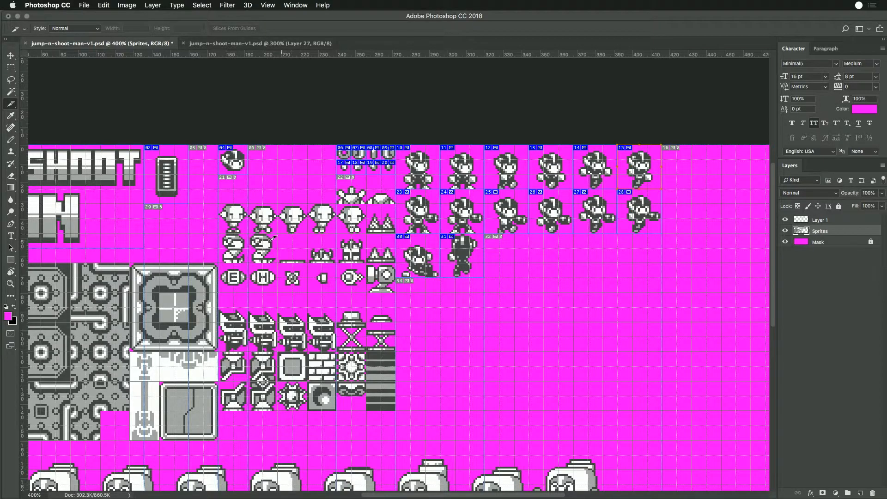
- Remove the "a-" from the idle-gun slice name of the first sprite in the second player row
double_click(427, 207)
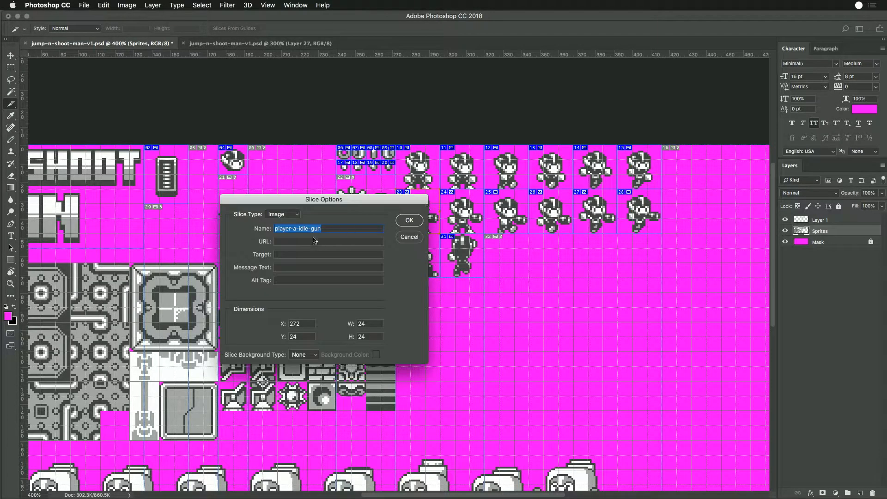
left_click(295, 228)
key("BackSpace")
key("Return")
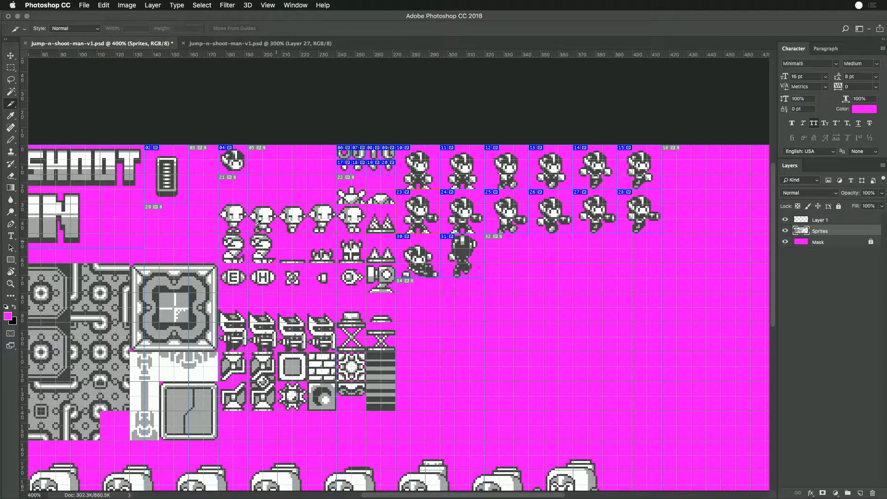
- Rename the slice of the second sprite in the second player row as a player idle gun frame, adding "-2"
double_click(467, 214)
left_click(300, 230)
key("BackSpace")
key("BackSpace")
key("BackSpace")
key("BackSpace")
key("BackSpace")
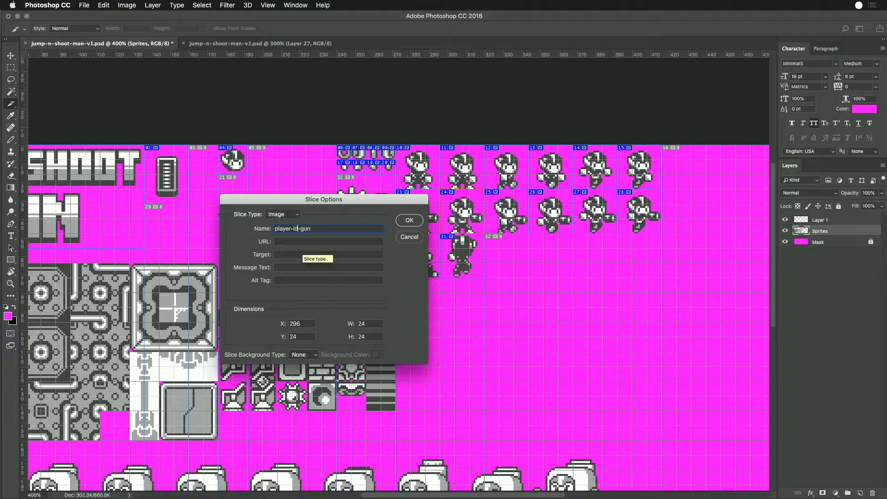
type("-2")
key("Return")
- Rename the slices of the third and fourth sprites in the second player row as player-walk-gun-1 and player-walk-gun-2
double_click(500, 222)
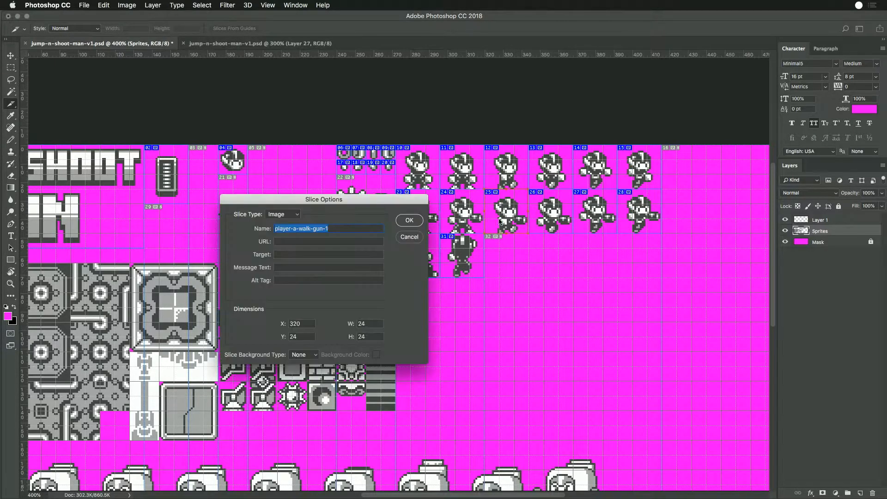
left_click(293, 229)
key("BackSpace")
key("BackSpace")
key("Return")
double_click(544, 218)
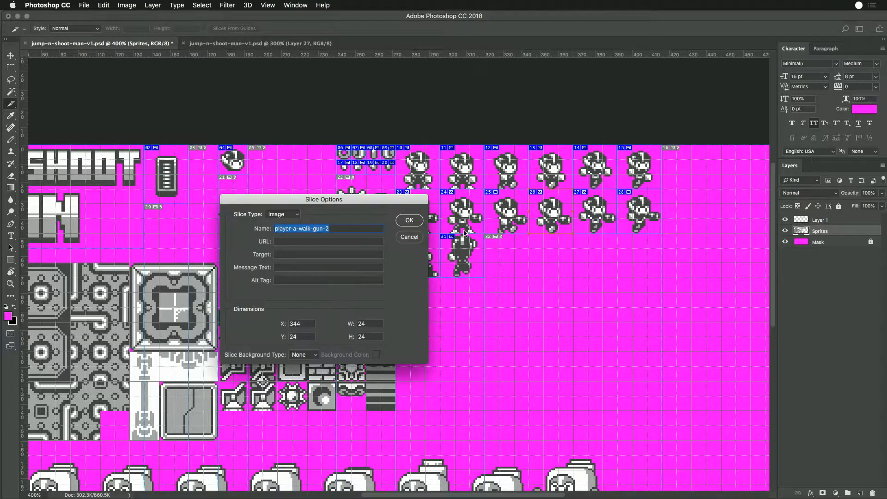
left_click(293, 230)
key("BackSpace")
key("BackSpace")
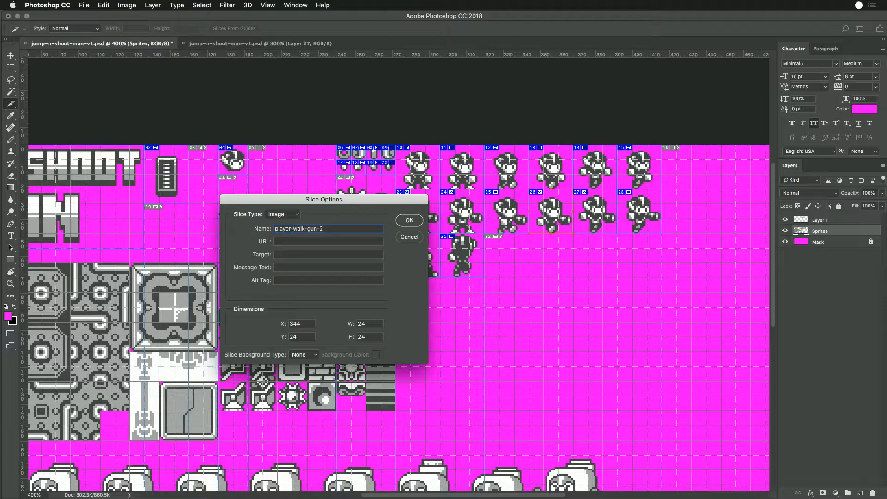
key("Return")
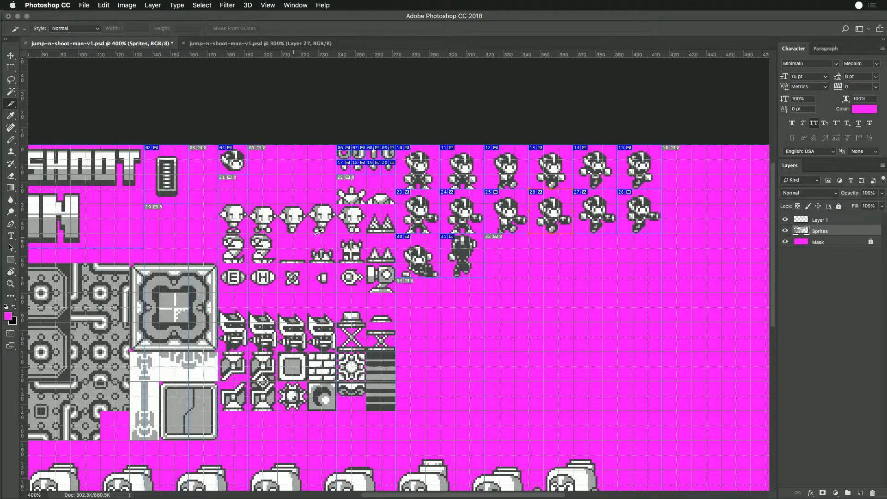
double_click(547, 217)
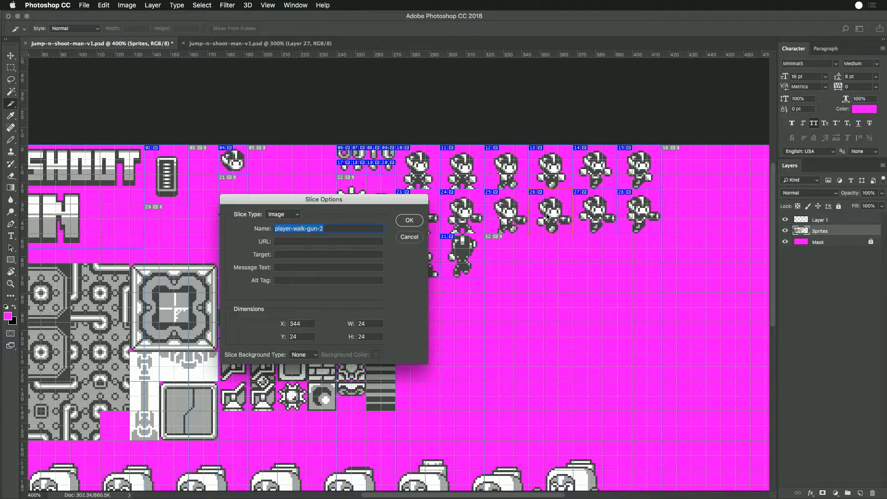
key("Return")
- Remove the "a-" from the slice names of the last two sprites in the second player row, making the sixth player-jump-gun
double_click(609, 220)
left_click(298, 229)
key("Return")
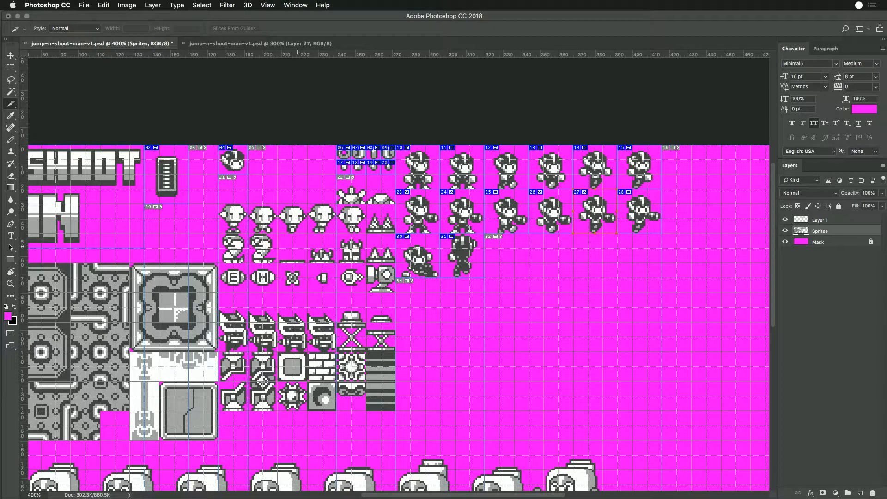
double_click(640, 212)
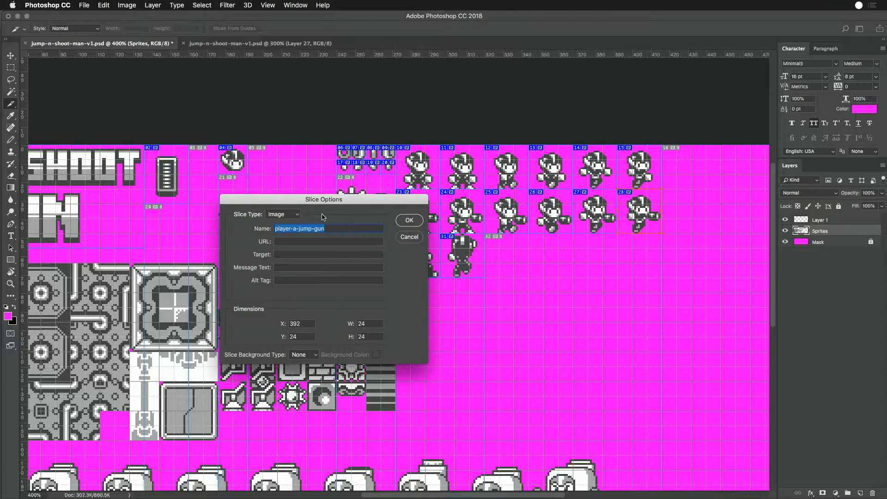
left_click(298, 229)
key("BackSpace")
key("BackSpace")
key("Return")
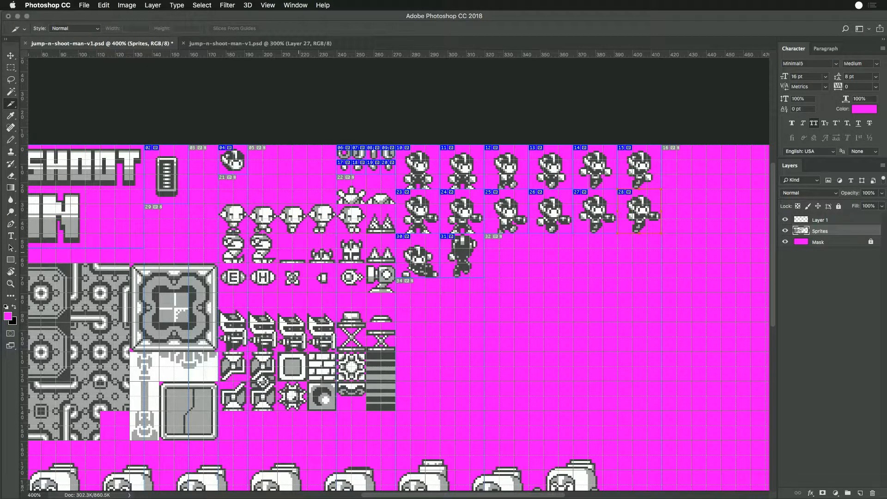
- Rename the slice of the sliding player sprite in the third row as player-slide
double_click(431, 266)
left_click(289, 229)
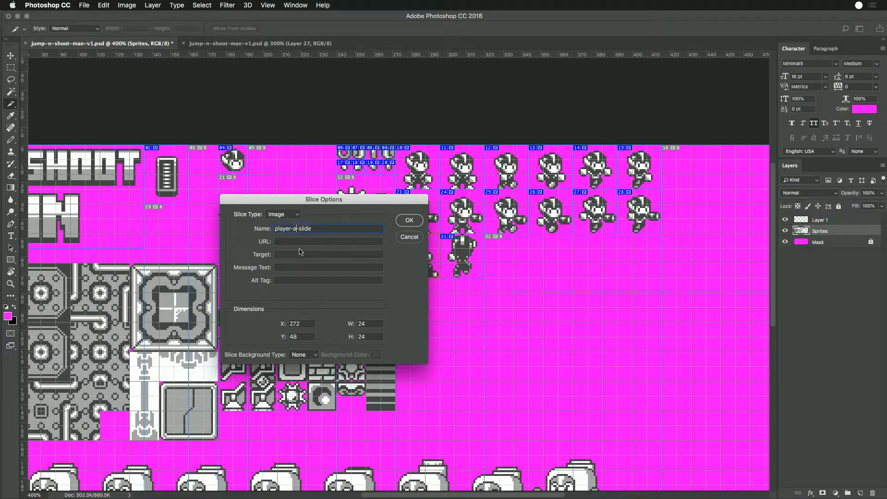
key("Return")
- Replace everything after "player-" in the climbing sprite's slice name with "clim"
double_click(467, 260)
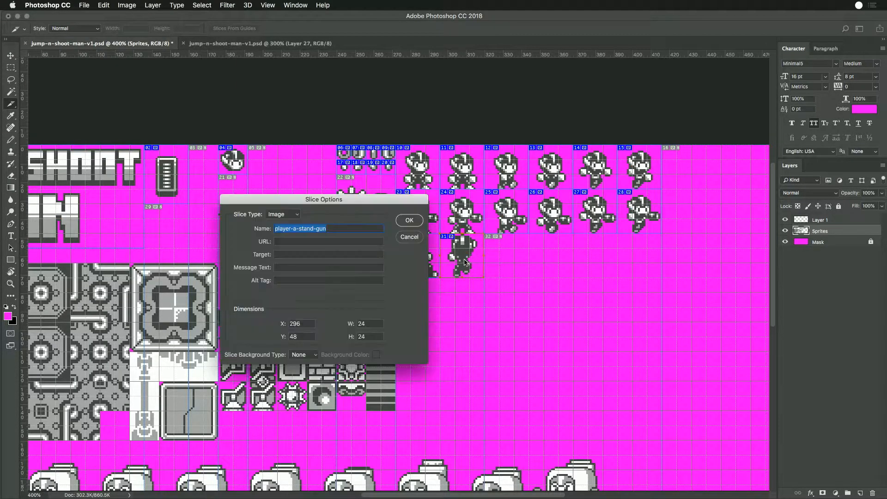
left_click_drag(329, 229, 293, 229)
type("climb")
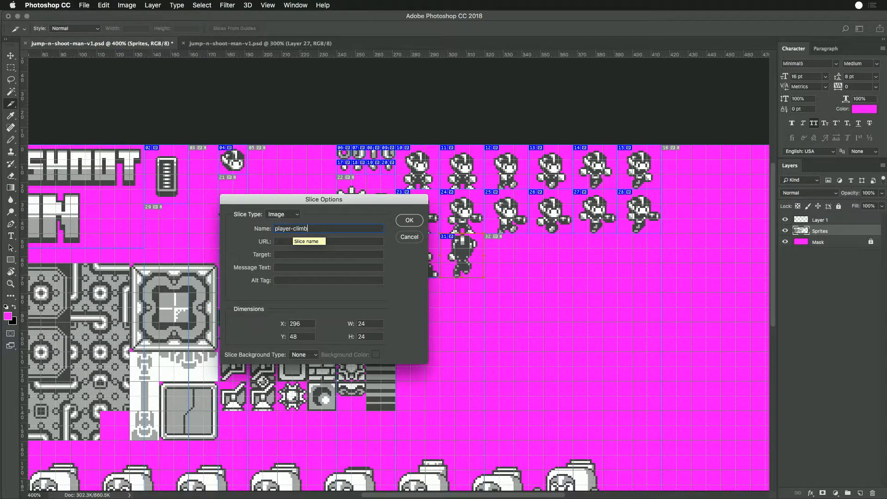
- Switch to Chrome and search for "define climb" in a new tab to check the word
key("super+Tab")
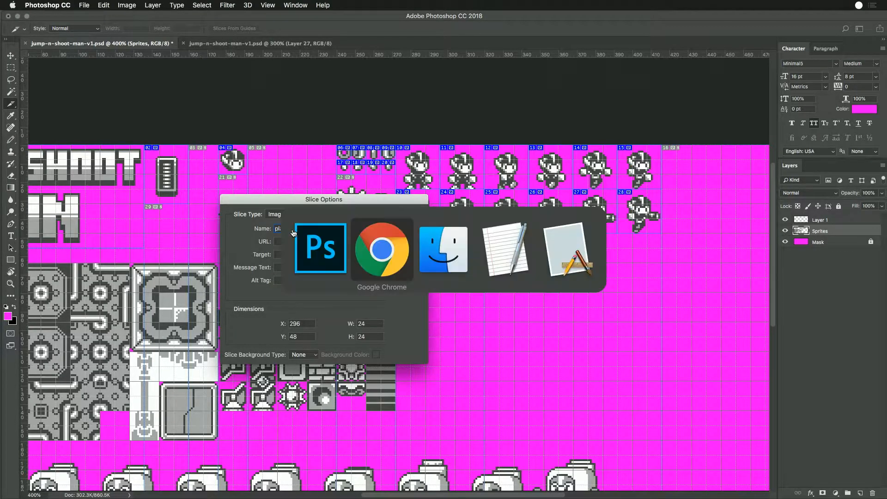
key("super+t")
type("define climb")
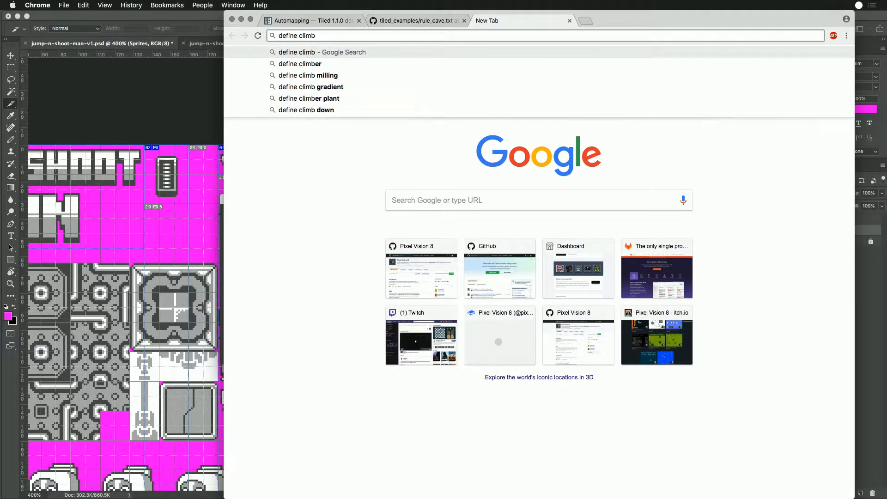
key("Return")
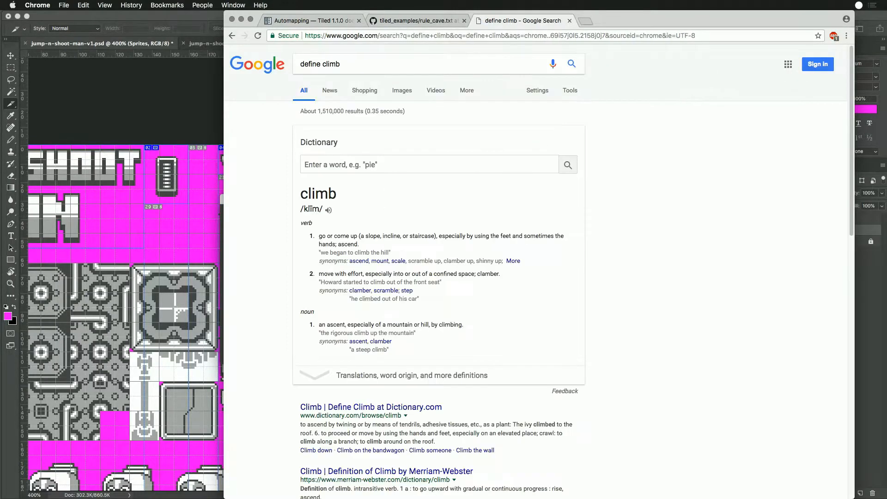
key("ctrl+shift+Tab")
- Return to Photoshop and complete the climbing sprite's slice name as player-climb
key("super+Tab")
type("b")
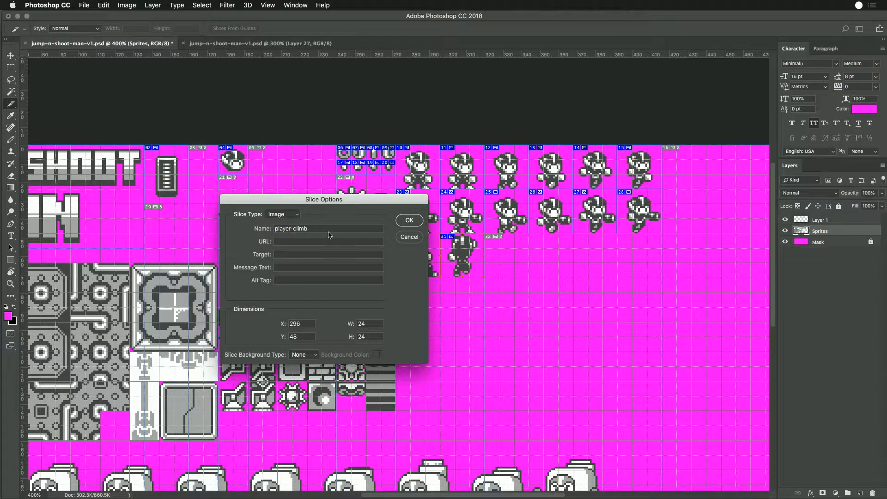
left_click(400, 222)
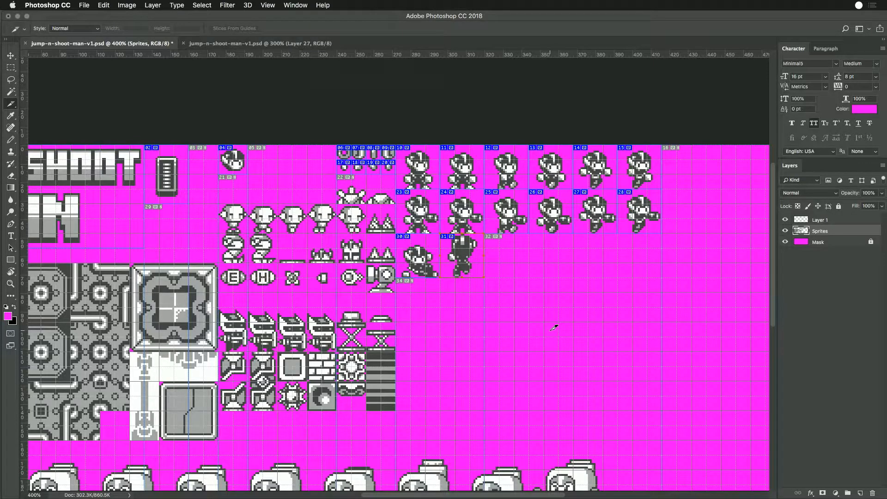
- In the to-do timer, submit the finished session with the "Slice Jump n' Shoot Man" subtask of Cleaning up Pixel Art
left_click(858, 5)
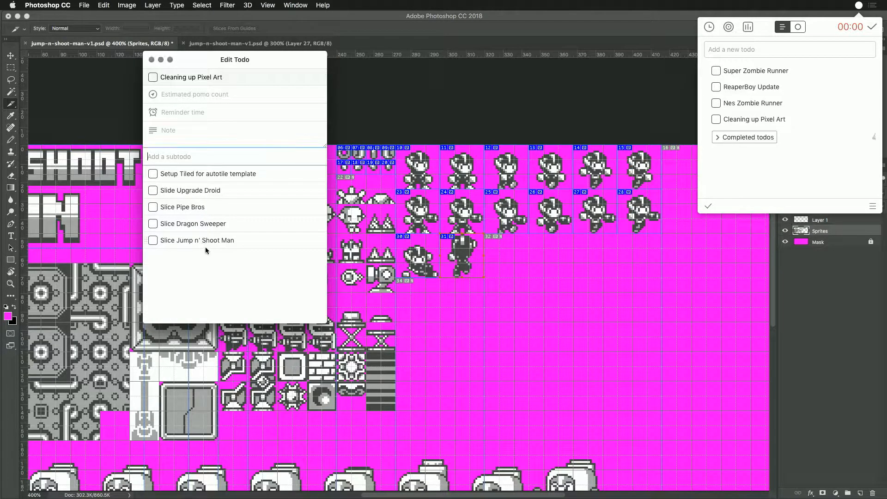
left_click(152, 60)
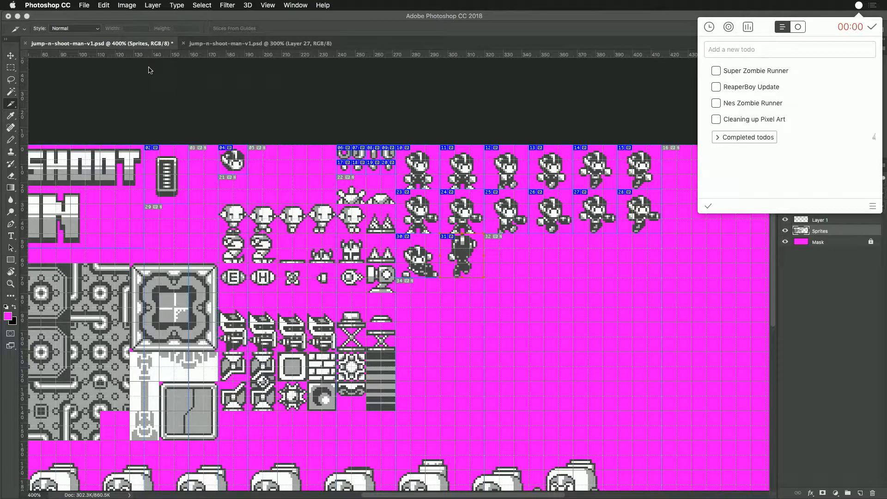
left_click(876, 26)
left_click(190, 243)
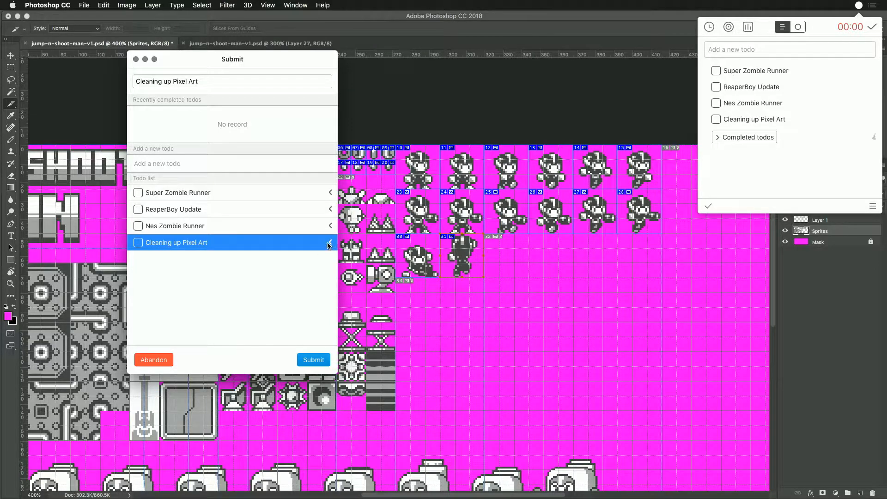
left_click(330, 243)
left_click(240, 245)
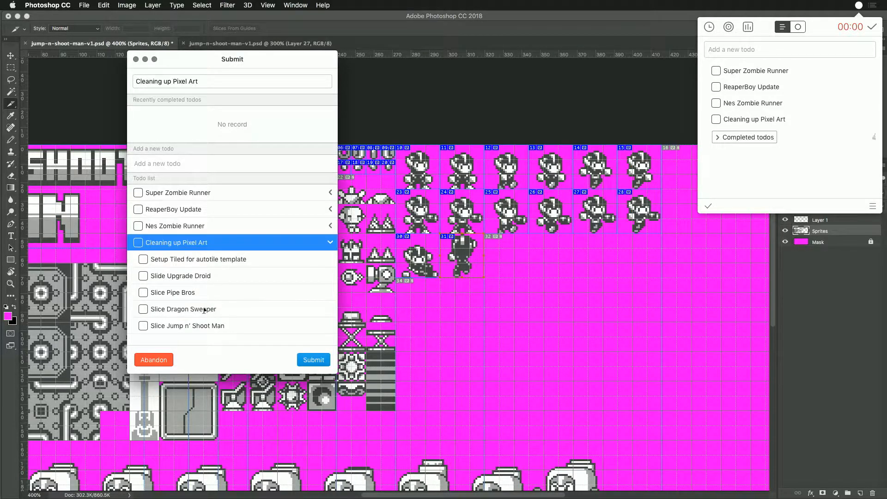
left_click(201, 326)
left_click(314, 360)
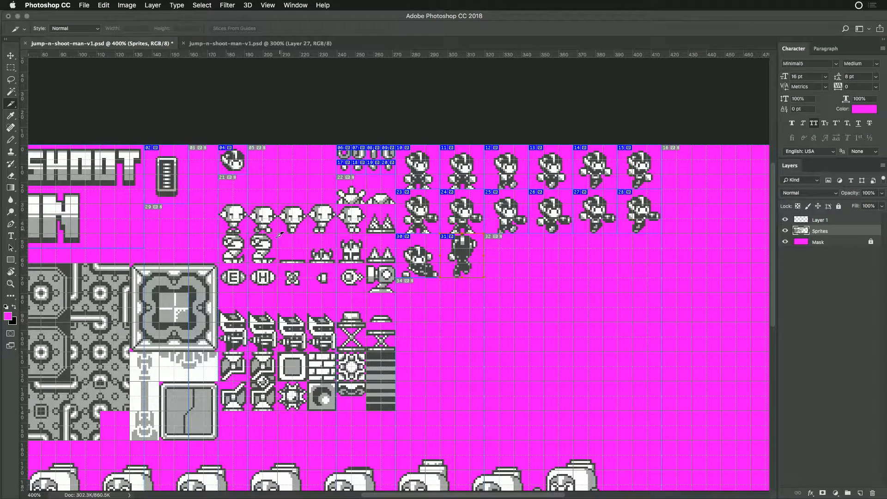
- Move the lower block of helmeted robot, machine and tile sprites up about 8 px to close the gap above it
scroll(279, 235, "left", 5)
scroll(353, 255, "down", 2)
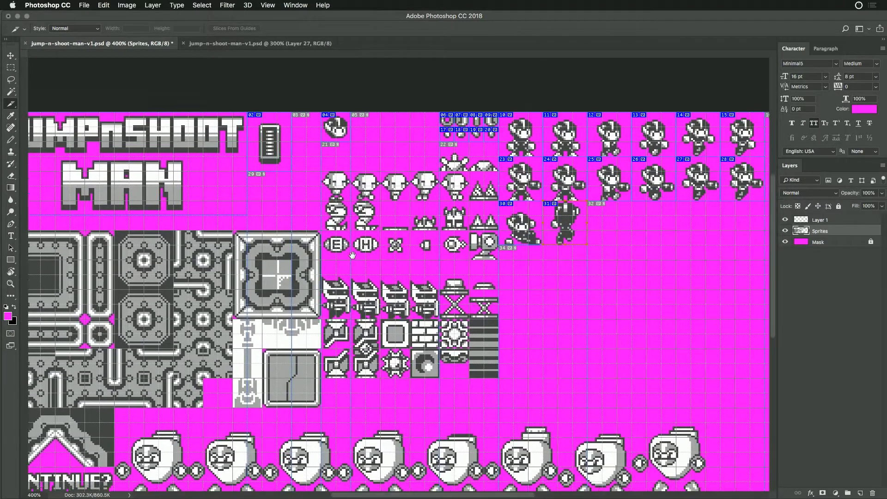
left_click_drag(352, 255, 336, 230)
left_click_drag(361, 275, 361, 269)
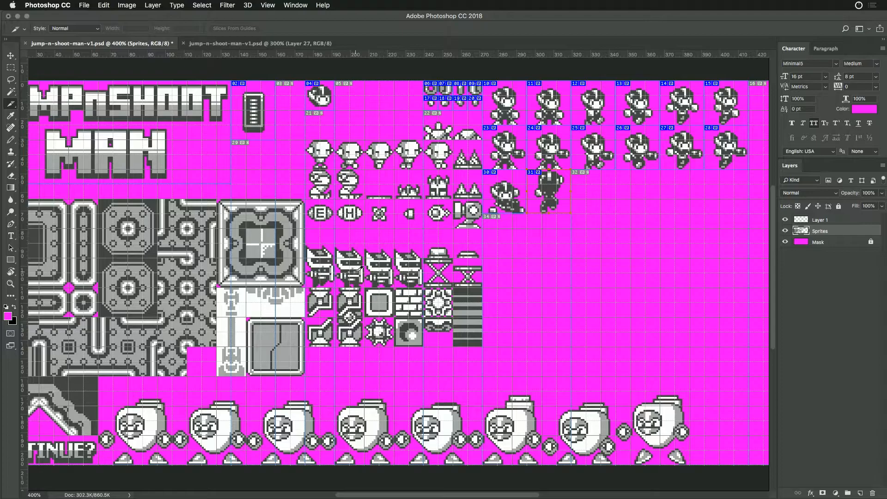
scroll(361, 268, "up", 5)
scroll(361, 268, "left", 2)
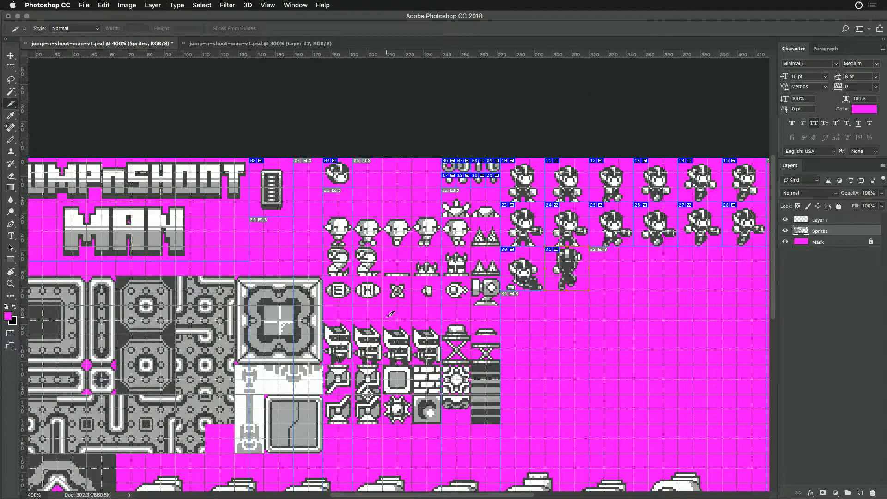
key("m")
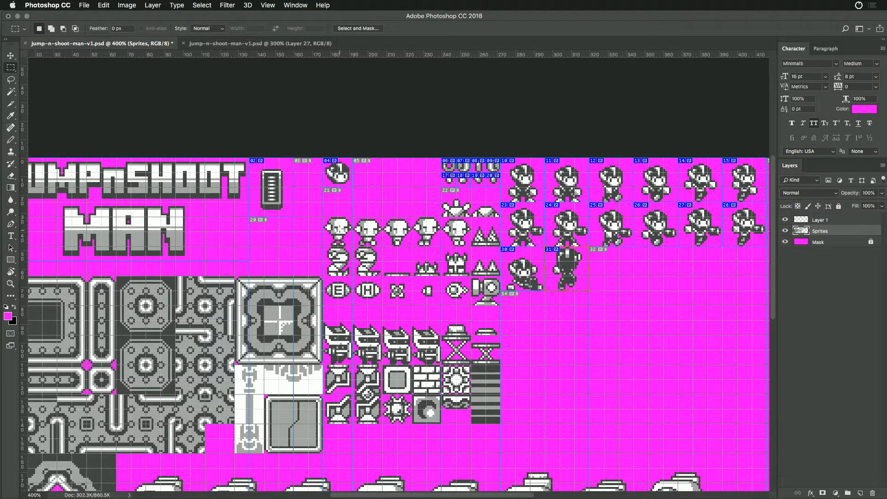
left_click_drag(324, 218, 501, 276)
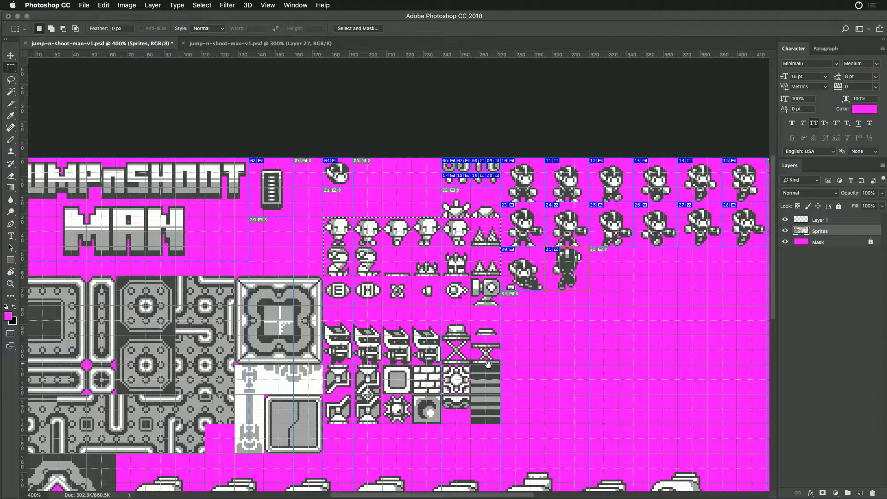
scroll(491, 326, "down", 3)
key("super+r")
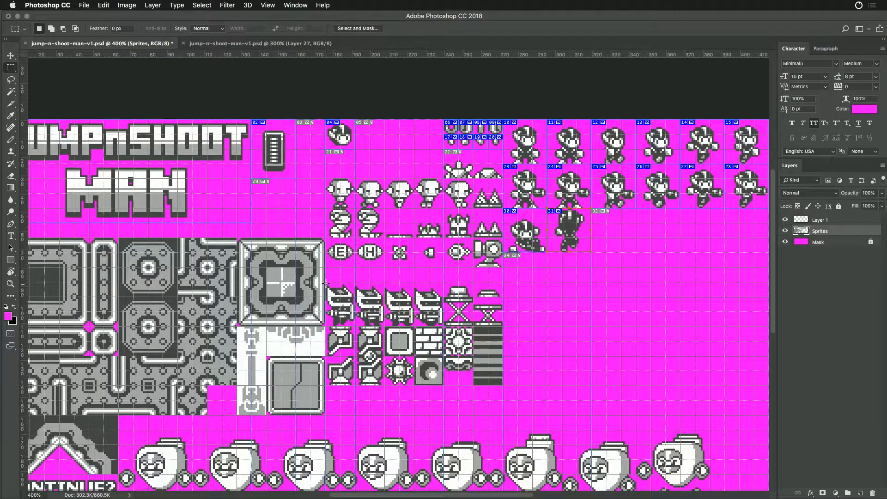
left_click_drag(493, 377, 492, 361)
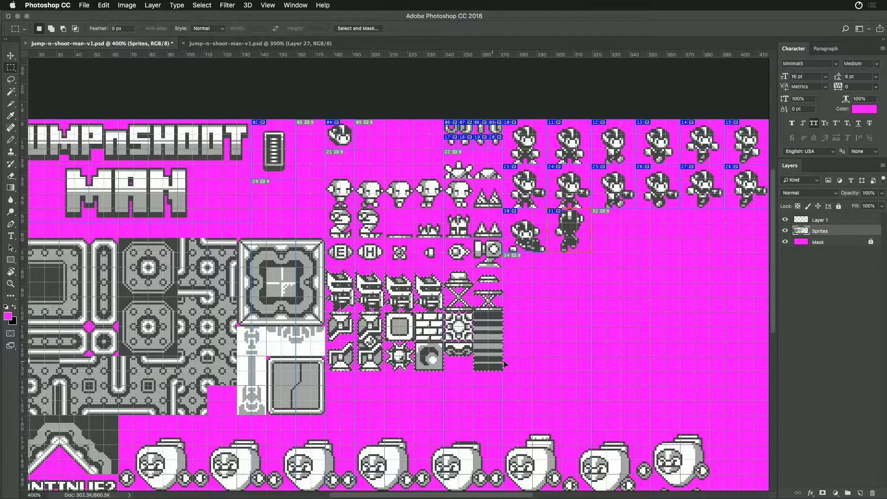
left_click(519, 362)
- Rearrange the two rows of small sprites beside the player into a single row next to the player-head icon
left_click_drag(440, 248, 415, 262)
key("super+r")
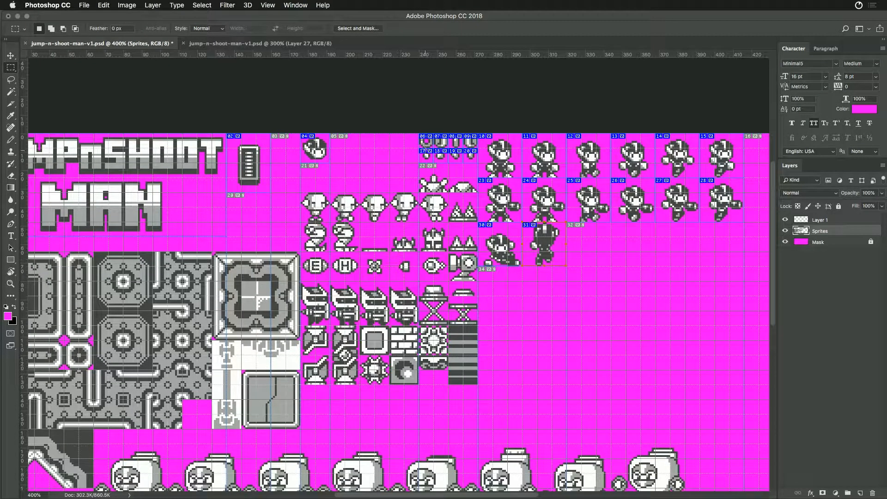
left_click_drag(420, 135, 443, 141)
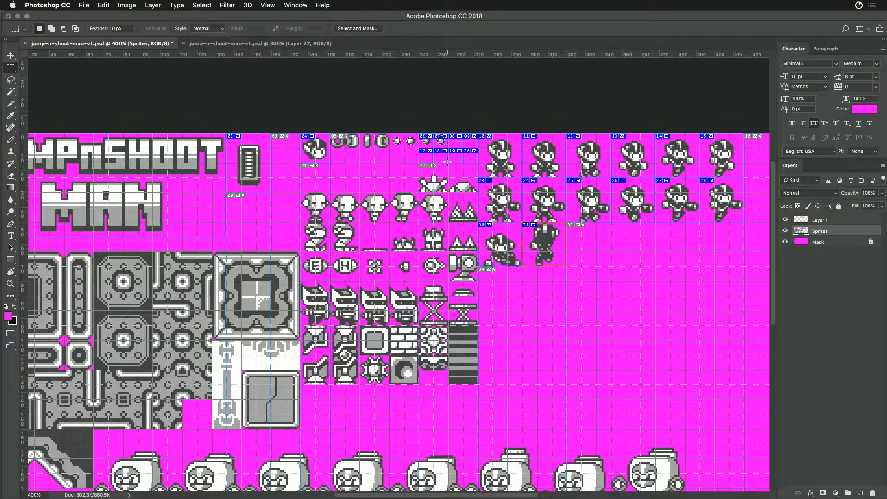
- Move the upper row of four 8 px slices onto the first four small sprites next to the player-head icon
key("c")
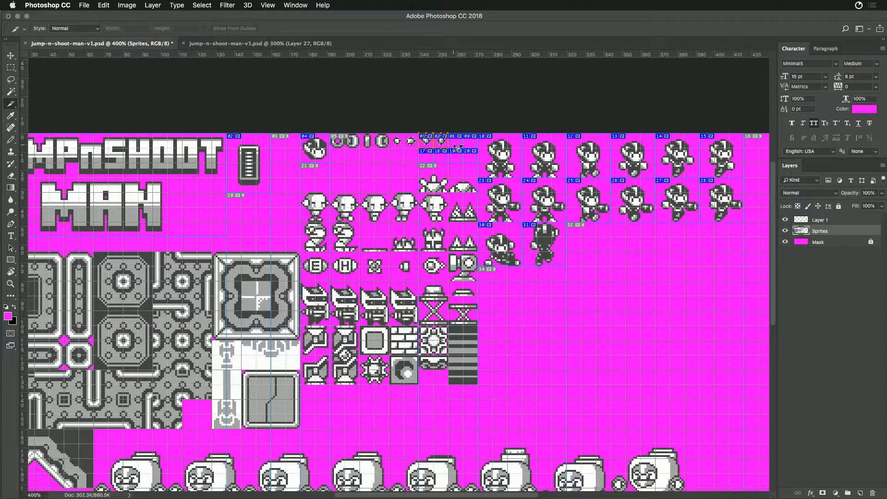
double_click(443, 149)
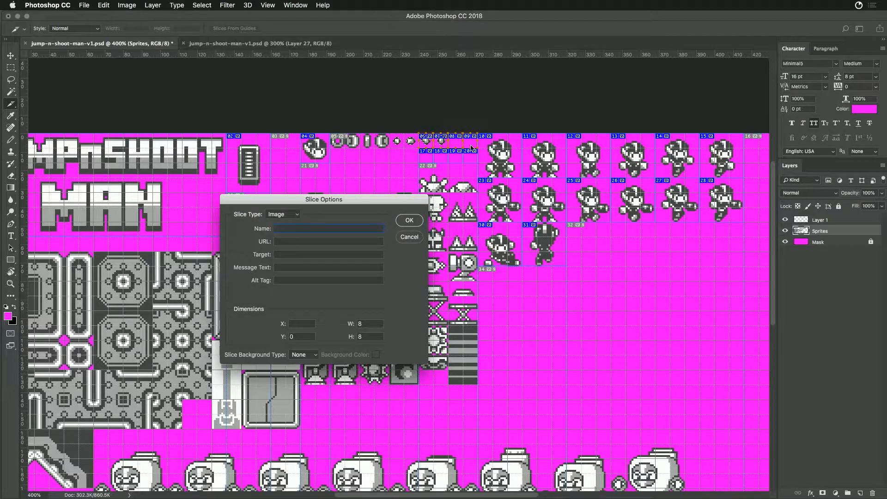
key("Return")
left_click_drag(477, 147, 392, 150)
- Move the lower row of four 8 px slices onto the last four small sprites in the single row
left_click(426, 160, "super")
left_click(439, 156, "shift+super")
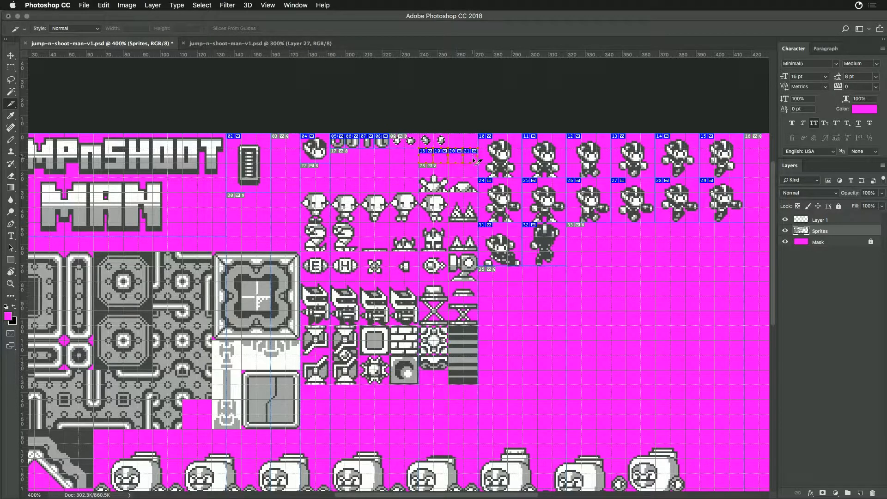
left_click_drag(475, 161, 446, 146)
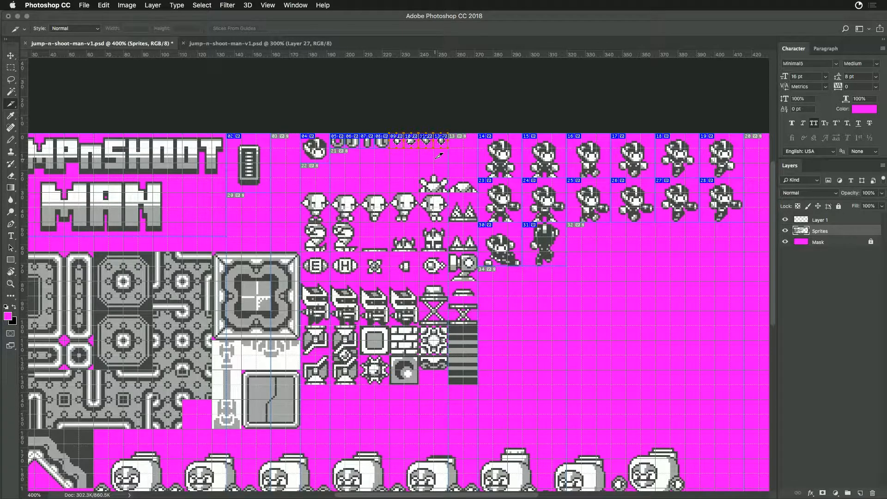
- Move the last four small sprites of the row directly beneath the first four, beside the player-head icon
key("m")
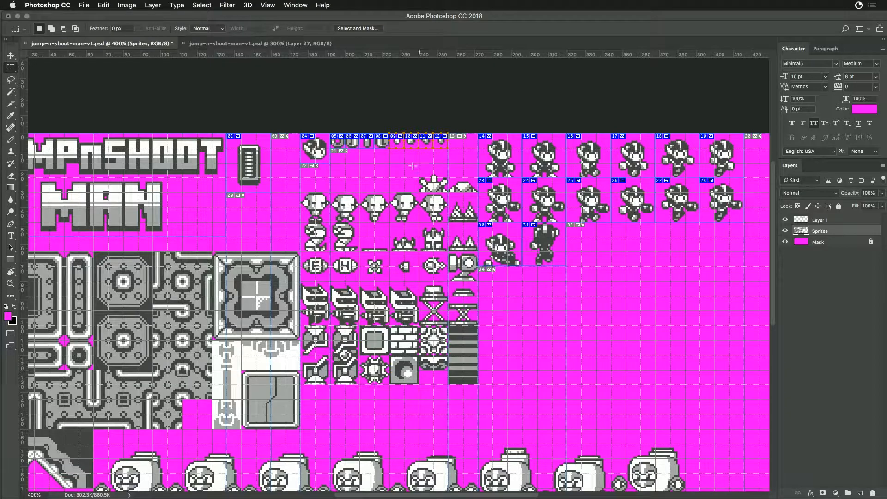
mouse_move(392, 134)
left_mouse_down()
mouse_move(449, 145)
mouse_move(411, 163)
mouse_move(382, 154)
left_mouse_up()
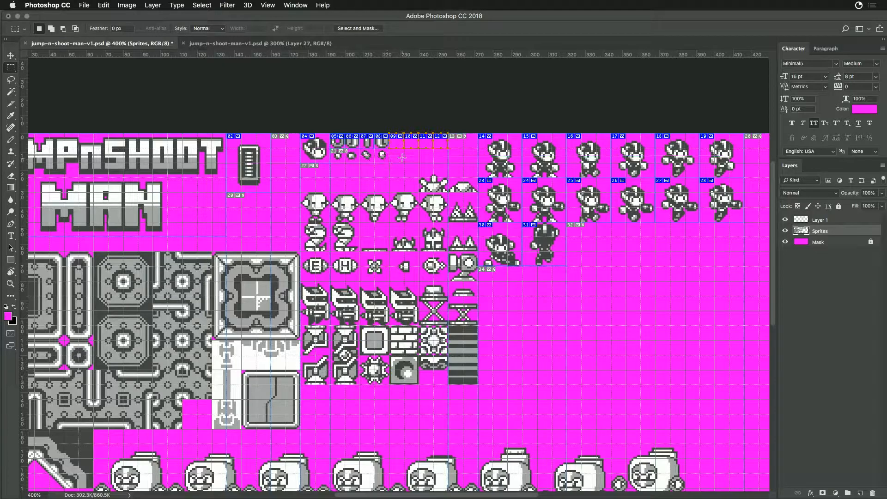
key("v")
- Move the last four 8 px slices onto the small sprites beneath the first four
key("c")
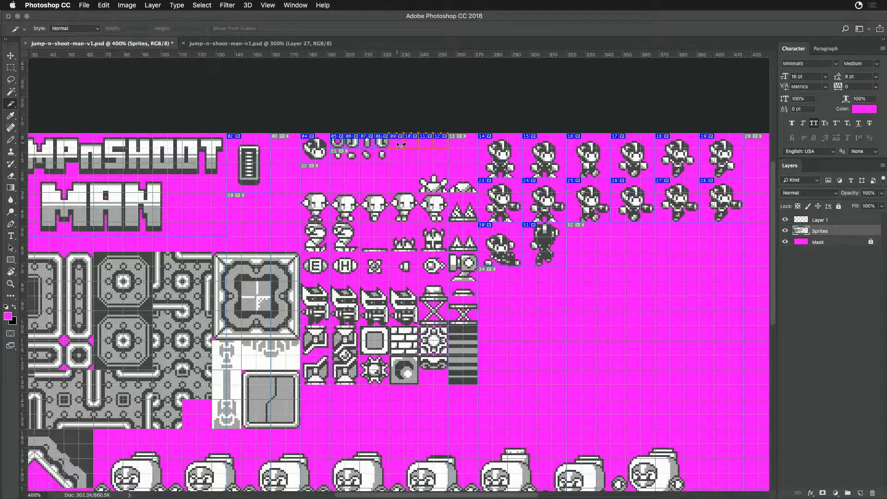
left_click(425, 144, "shift+super")
double_click(438, 147, "shift+super")
key("Escape")
left_click_drag(443, 151, 381, 168)
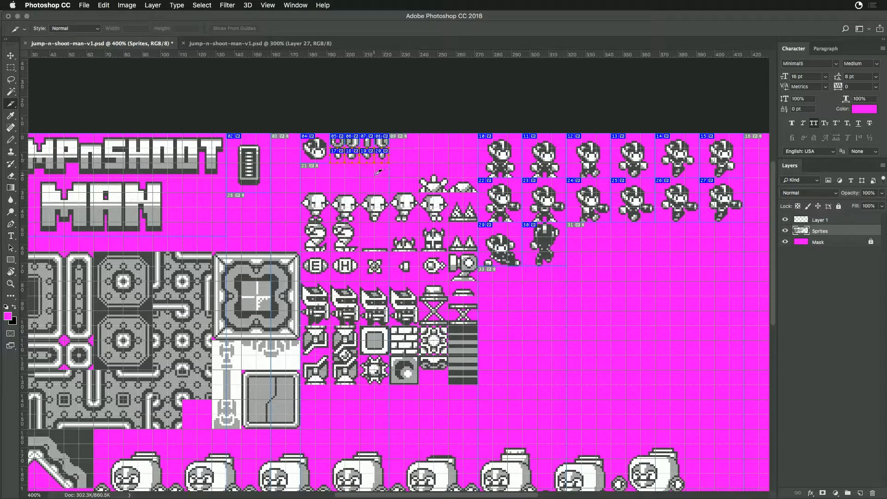
key("m")
scroll(191, 173, "left", 5)
left_click_drag(92, 114, 594, 309)
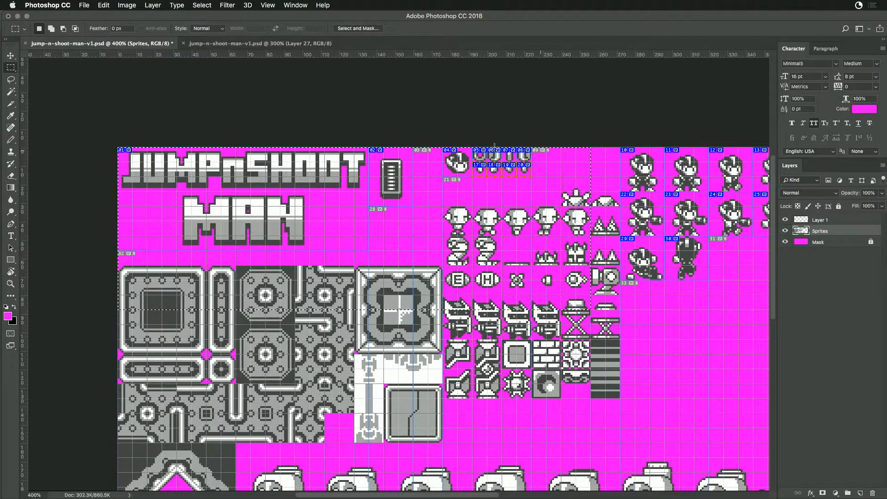
left_click_drag(117, 147, 415, 386)
left_click_drag(514, 244, 366, 245)
key("super+r")
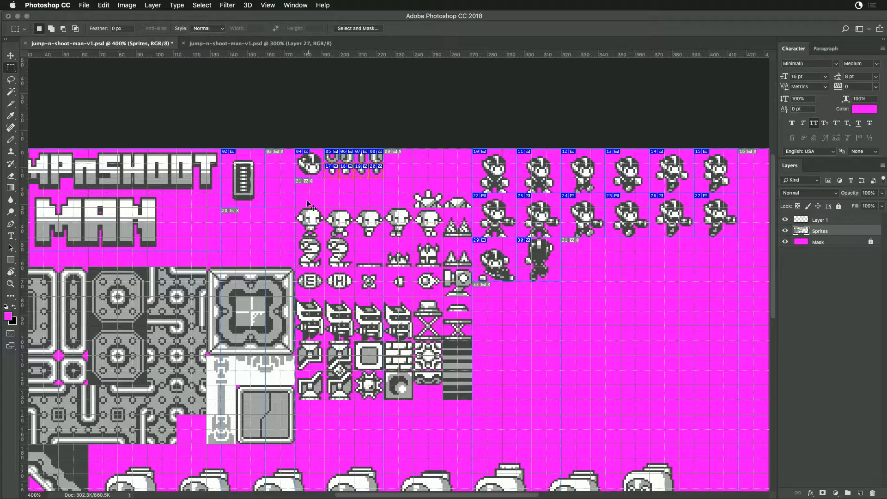
- Move the block of enemy, item and small tile sprites up about 16 px to close the gap above it
left_click_drag(299, 181, 475, 399)
left_click_drag(475, 398, 464, 366)
key("super+d")
left_click_drag(386, 314, 419, 334)
left_click_drag(464, 317, 413, 257)
left_click_drag(437, 221, 419, 226)
- Move the large level-tile block up about 16 px so it sits directly beneath the title lettering
key("super+minus")
key("super+minus")
key("super+minus")
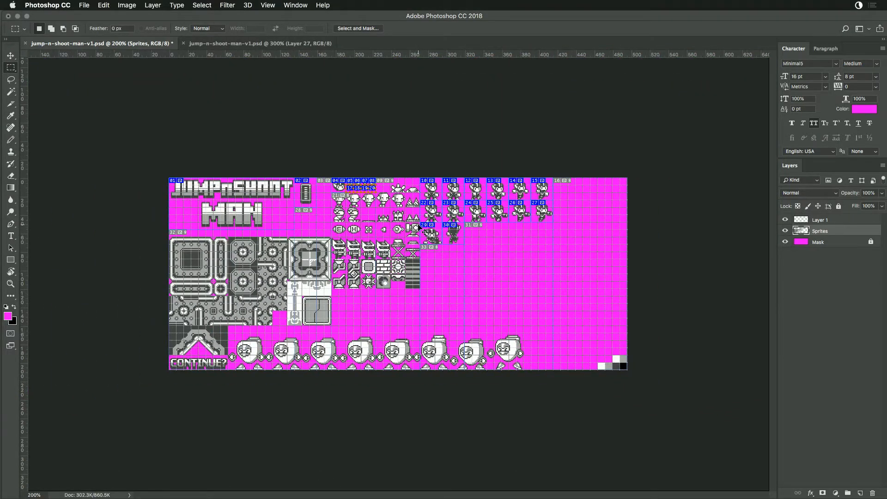
key("super+plus")
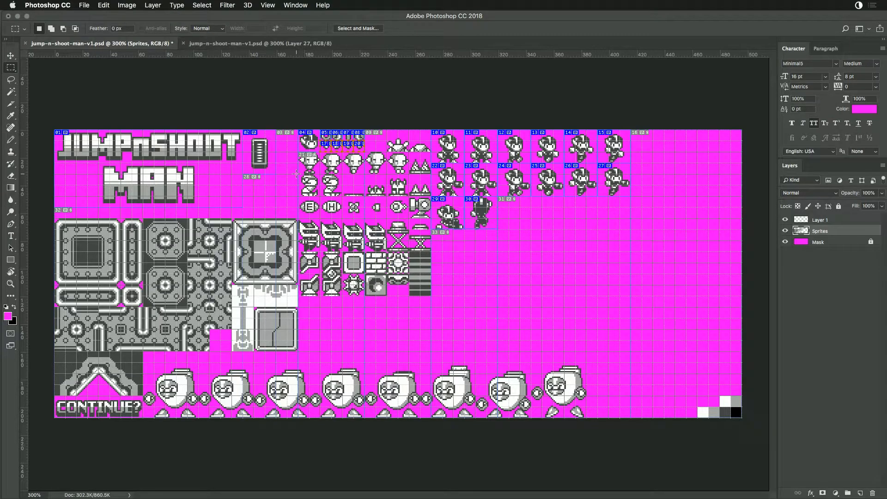
key("super+space")
key("Escape")
left_click_drag(54, 219, 281, 321)
key("ctrl+d")
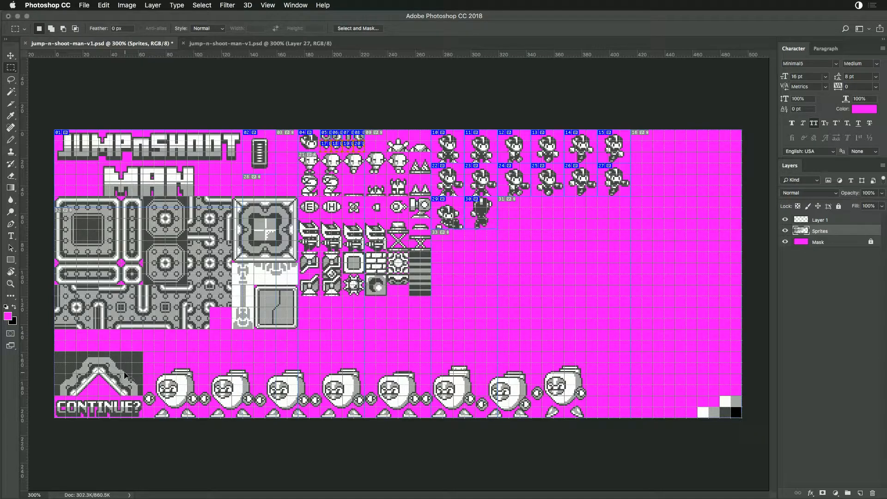
- Move the triangular arch graphic below the player sprites and place the CONTINUE? text directly beneath it
mouse_move(52, 351)
left_mouse_down()
mouse_move(138, 379)
mouse_move(144, 398)
mouse_move(536, 305)
mouse_move(531, 264)
mouse_move(510, 267)
mouse_move(513, 289)
mouse_move(386, 336)
mouse_move(446, 338)
mouse_move(522, 275)
mouse_move(508, 268)
left_mouse_up()
left_click_drag(51, 398, 504, 292)
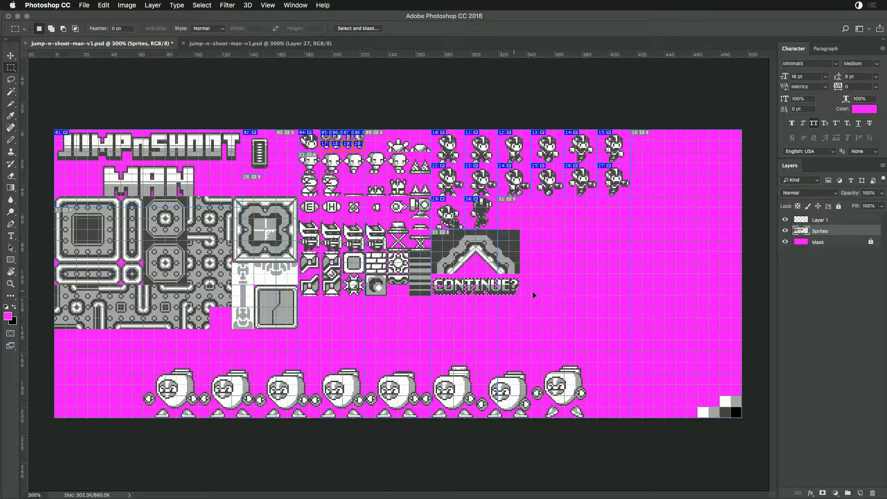
left_click(519, 320)
key("ctrl+alt+z")
key("ctrl+alt+z")
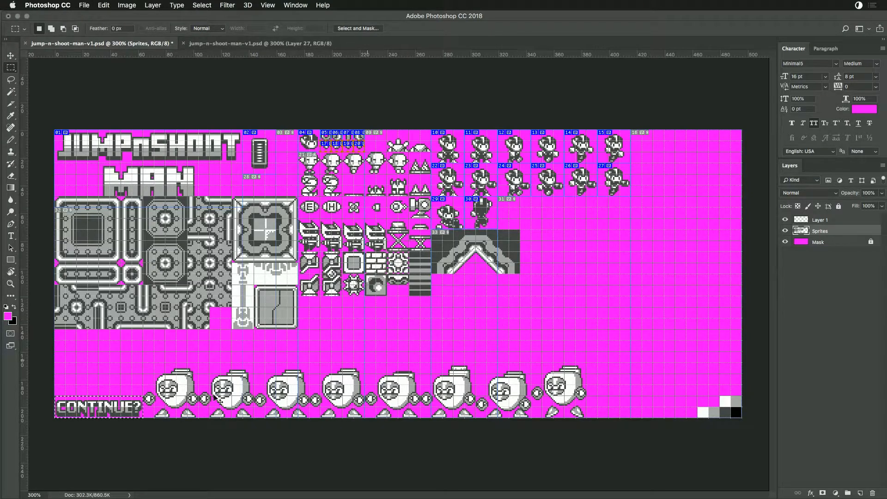
left_click_drag(132, 411, 494, 290)
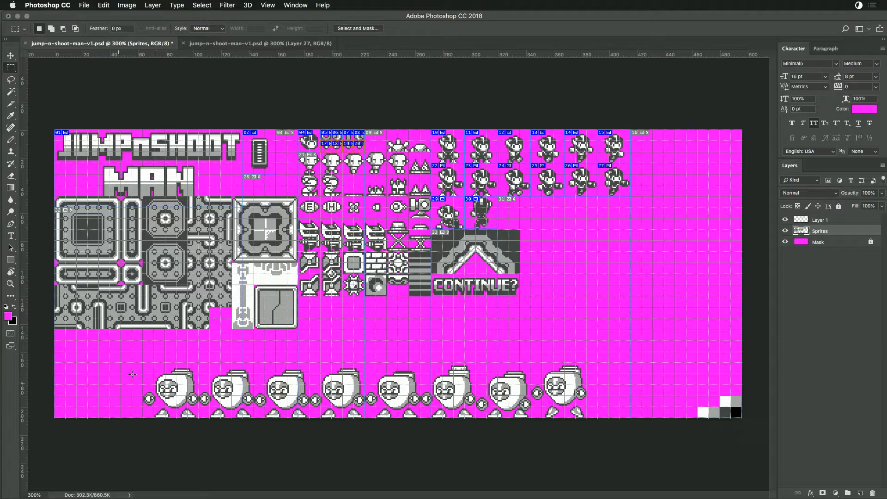
- Move the row of eight large round robots up beneath the small tiles and CONTINUE? text, ending at the canvas's right edge
left_click_drag(142, 363, 586, 419)
left_click_drag(469, 407, 609, 332)
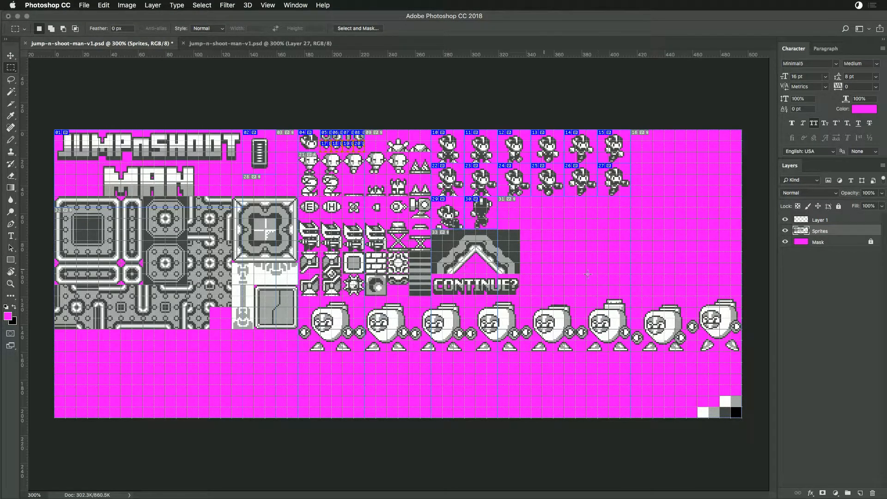
left_click_drag(612, 318, 569, 321)
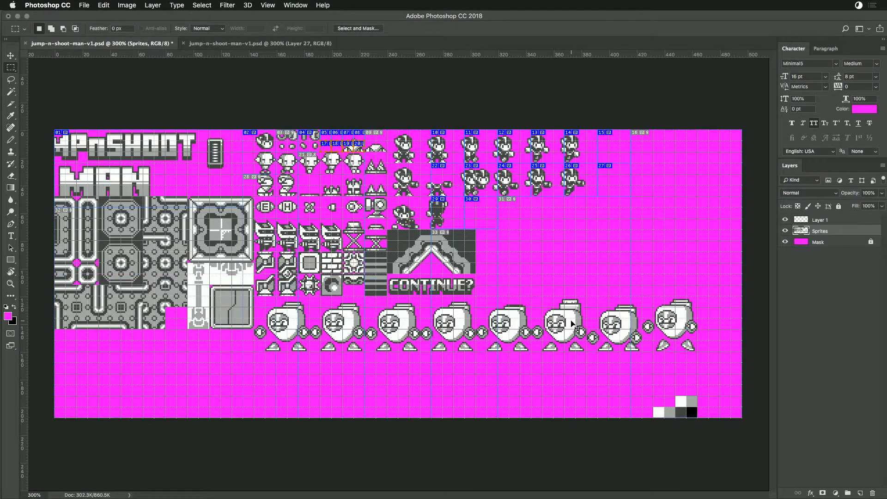
key("super+alt+z")
key("super+alt+z")
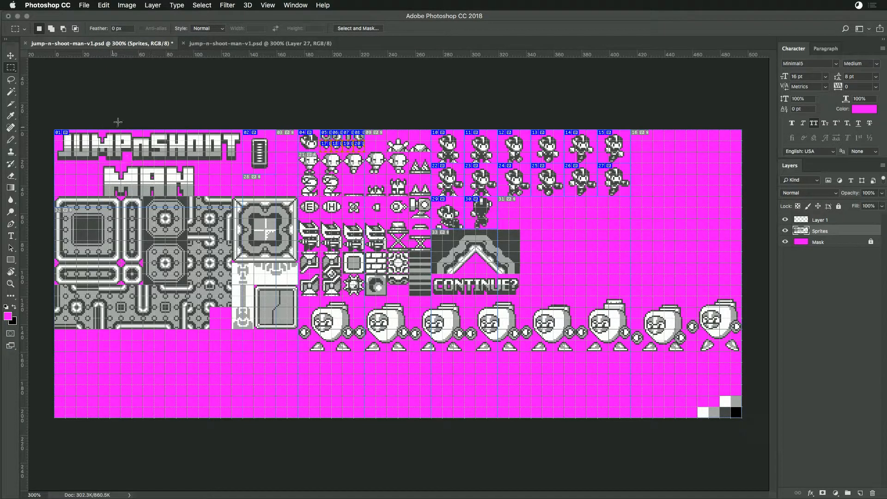
- Move the greyscale swatches to the canvas's upper-right corner and the last two large robots above the row, beside CONTINUE?
left_click_drag(698, 395, 733, 113)
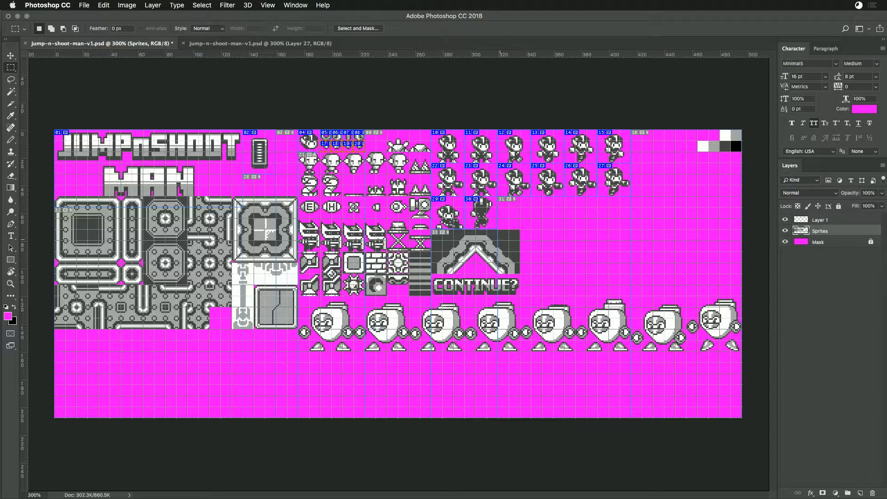
left_click_drag(299, 298, 525, 291)
left_click(562, 288)
left_click_drag(632, 291, 716, 341)
left_click_drag(632, 297, 615, 272)
left_click(653, 281)
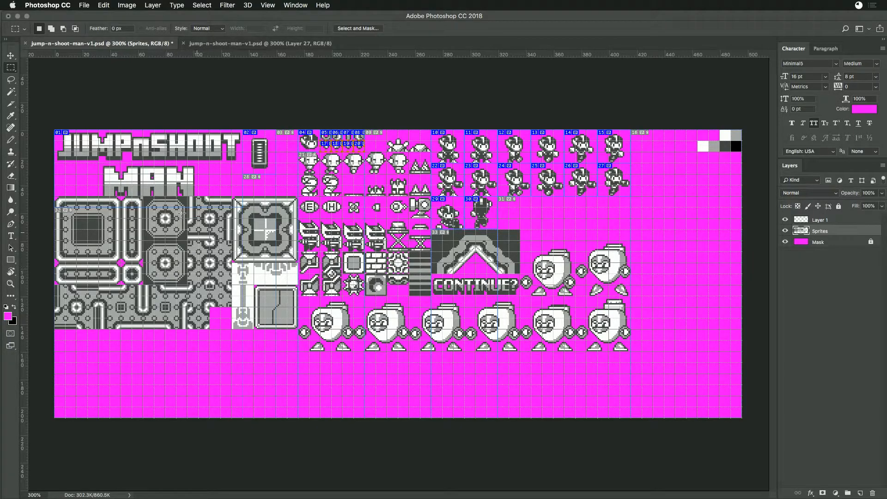
- Arrange the four greyscale swatches in a single row directly beneath the left end of the level-tile block
left_click_drag(54, 129, 632, 352)
key("super+d")
mouse_move(730, 143)
left_mouse_down()
mouse_move(722, 149)
mouse_move(752, 156)
left_mouse_up()
key("super+z")
left_click(734, 161)
left_click(731, 162)
left_click_drag(699, 142, 91, 347)
left_click(110, 375)
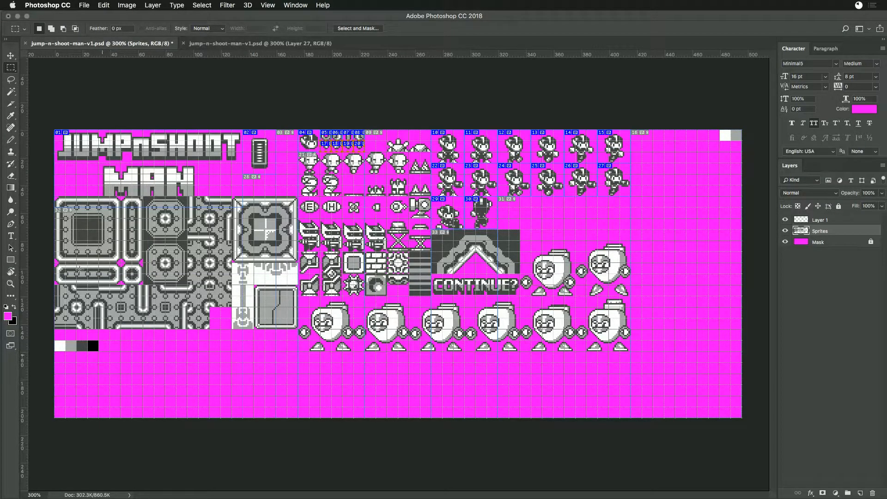
- Crop the canvas to the area enclosing the title, tiles, player sprites, robots and swatch row
left_click_drag(55, 130, 632, 355)
left_click(127, 6)
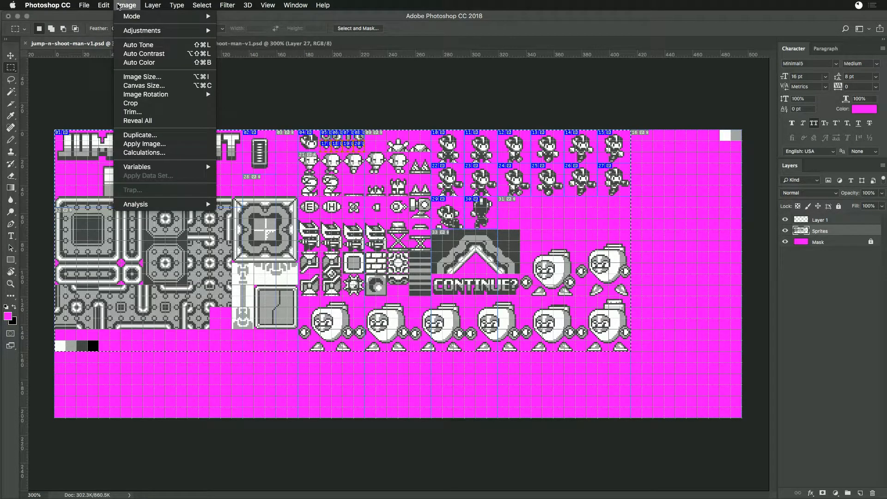
left_click(139, 103)
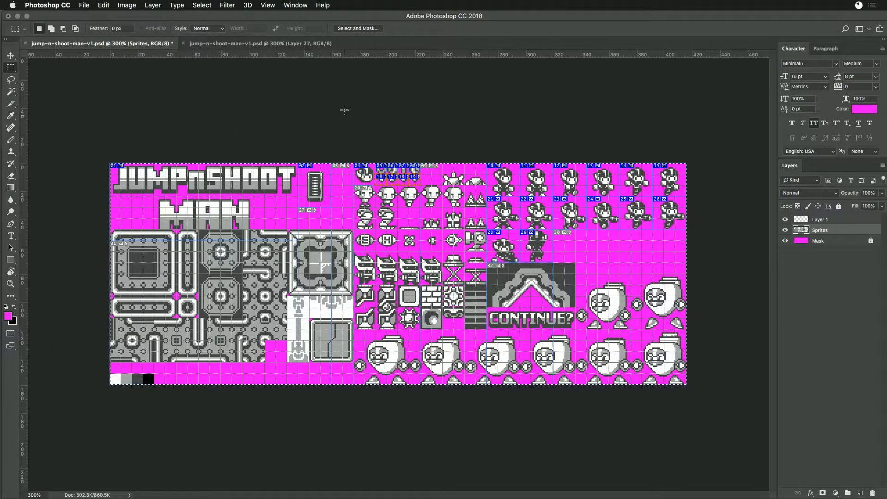
key("super+d")
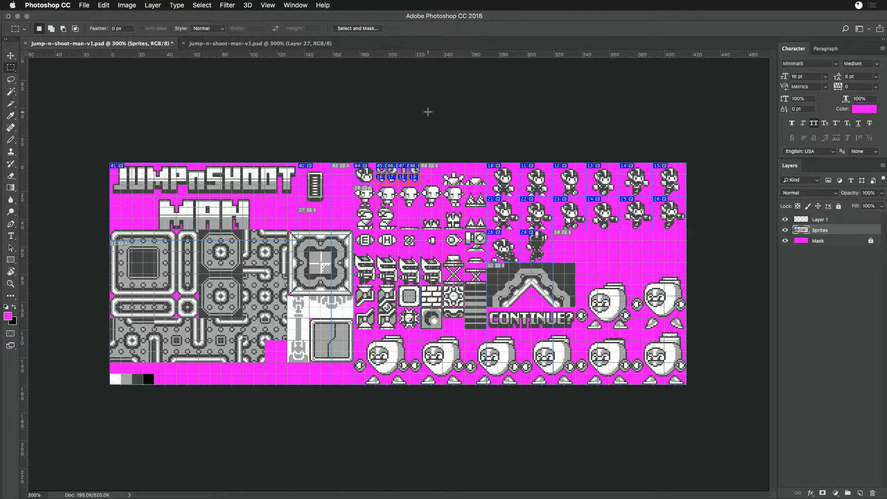
- Draw a 16 × 16 px slice around the open spiked shooter sprite at X 240, Y 0 and enter turret as its name
key("c")
key("super+equal")
key("super+equal")
key("super+equal")
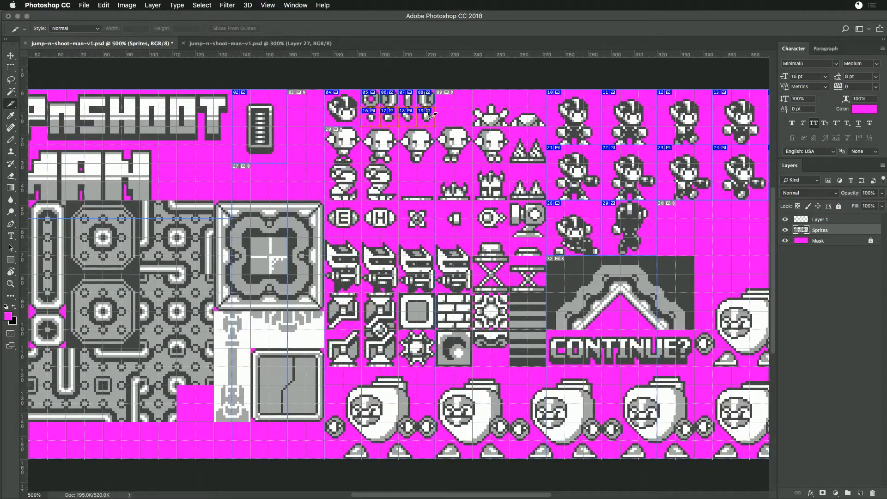
key("super+minus")
left_click_drag(472, 90, 511, 125)
double_click(493, 114)
type("f")
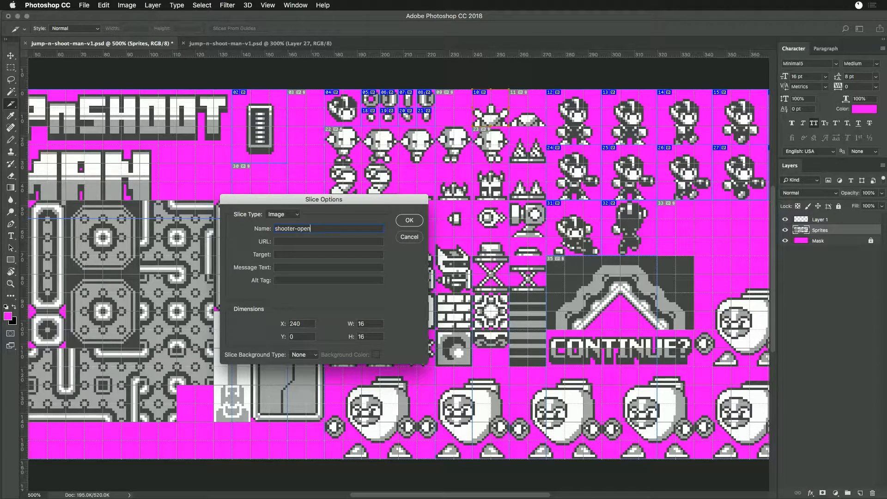
key("super+a")
type("turn")
- Switch to Chrome and search the web for "define turret" in a new tab
key("super+Tab")
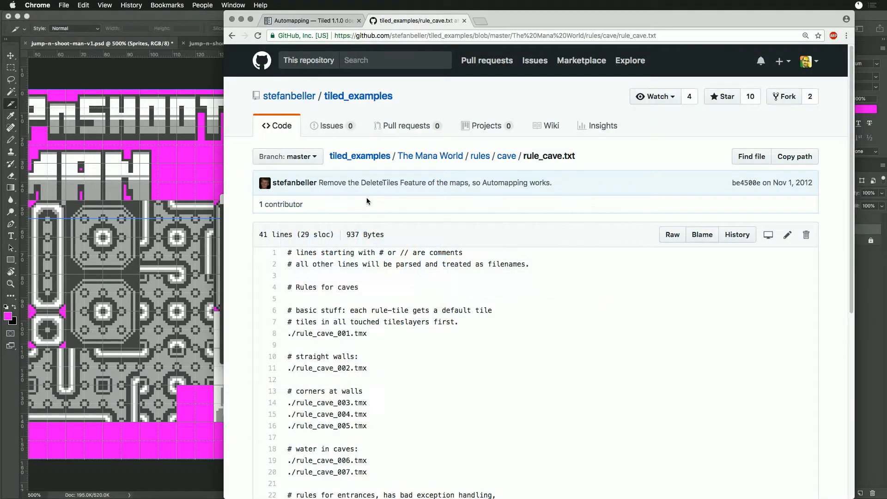
key("super+t")
type("define turret")
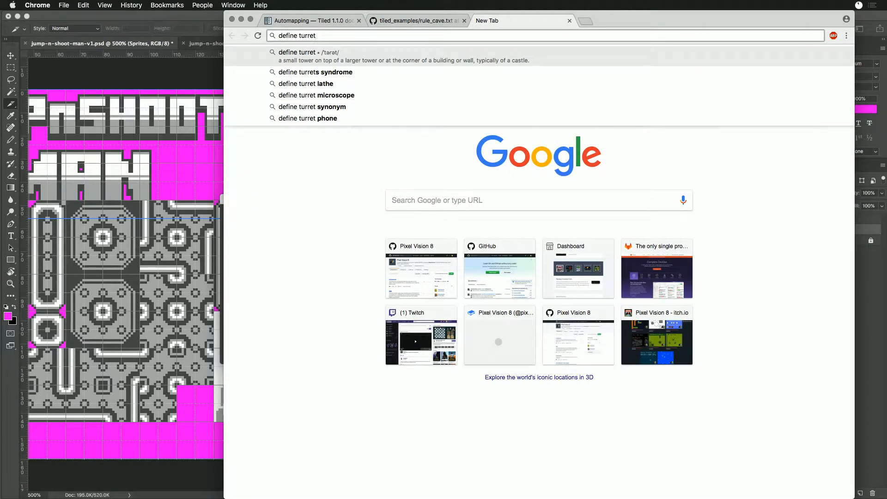
key("Return")
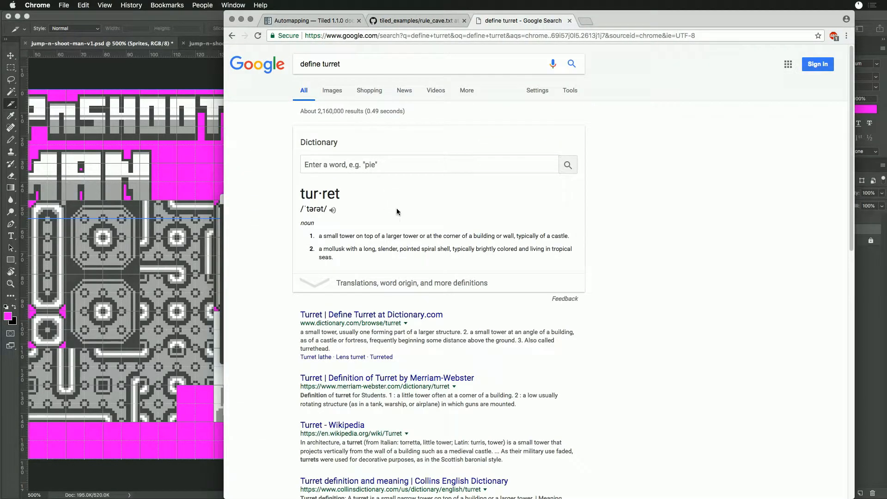
- Return to Photoshop and name the open shooter's slice turret-open
key("super+Tab")
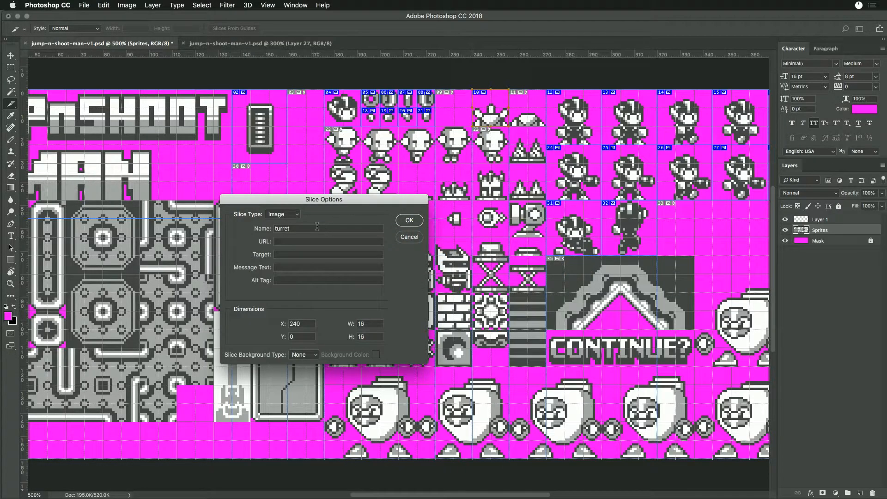
double_click(317, 226)
left_click(318, 226)
type("-o")
type("pen")
key("Return")
- Create a 16 × 16 px slice on the closed dome sprite at X 256, Y 0 and name it turret-closed
left_click_drag(501, 115, 536, 118)
double_click(535, 117)
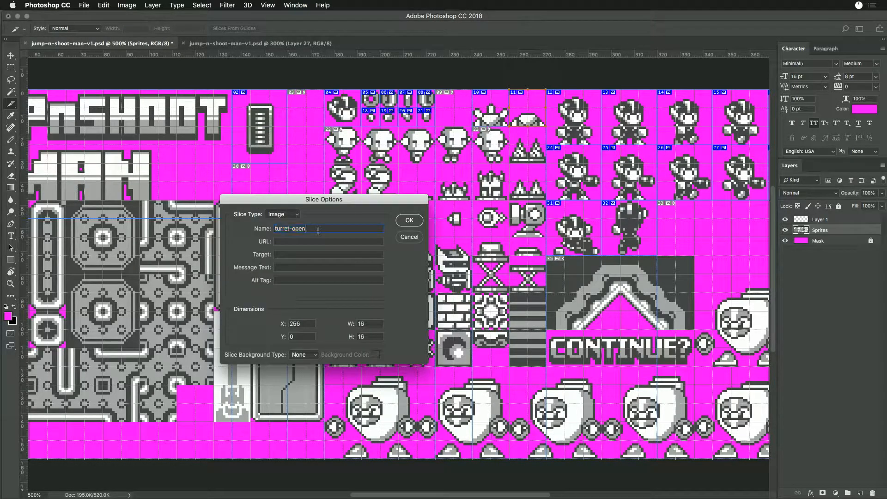
key("BackSpace")
key("BackSpace")
key("BackSpace")
key("BackSpace")
key("Return")
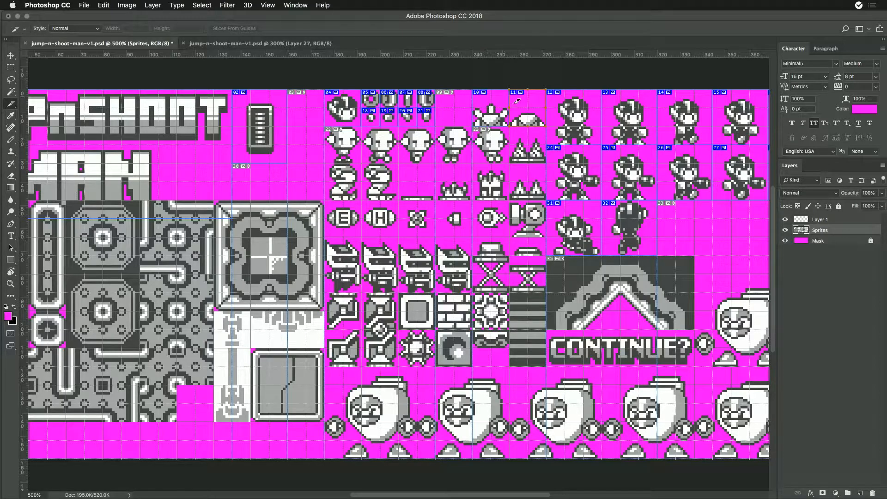
- Draw a 16 × 16 px slice around the spikes directly below the closed turret at X 256, Y 16 and replace its name
mouse_move(510, 127)
left_mouse_down()
mouse_move(532, 134)
mouse_move(546, 162)
left_mouse_up()
double_click(527, 155)
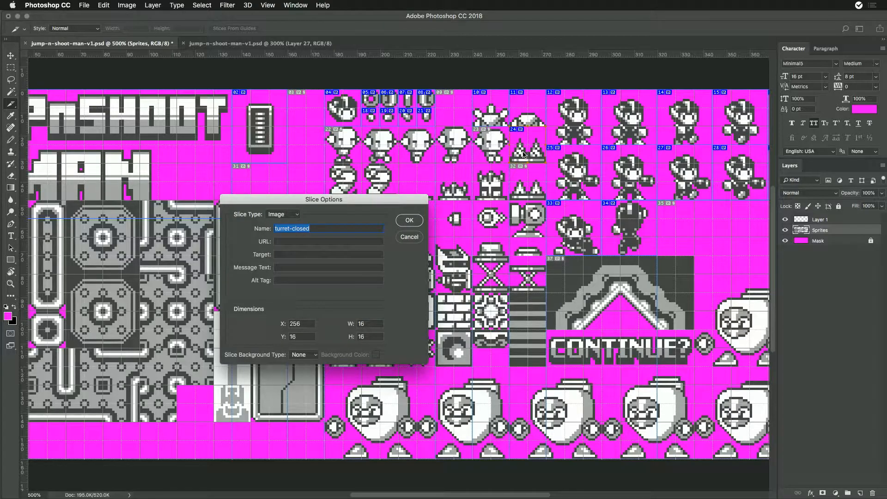
type("sp")
key("Return")
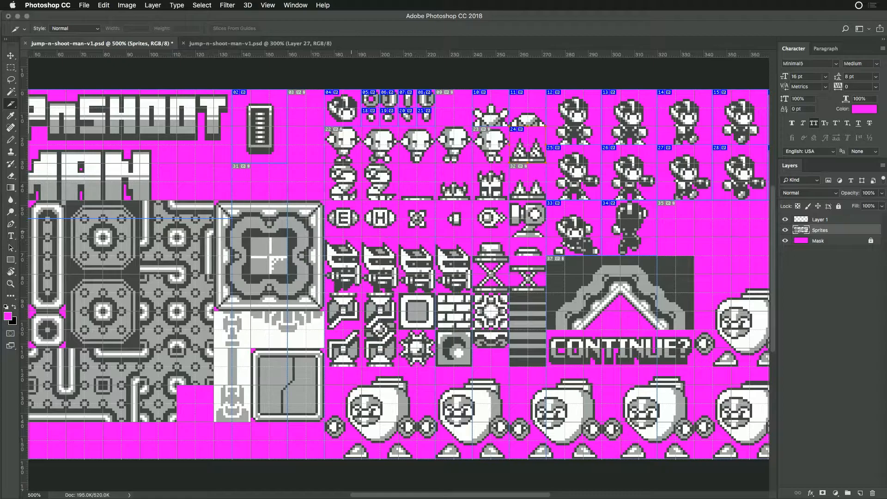
- Name the slice on the tall spikes directly below the closed turret spikes-large
double_click(536, 152)
left_click(301, 227)
type("-lar")
key("Return")
- Duplicate the spikes-large slice onto the shorter spikes at X 256, Y 32 and name the copy spikes-small
left_click_drag(533, 155, 533, 190)
double_click(533, 190)
left_click(316, 228)
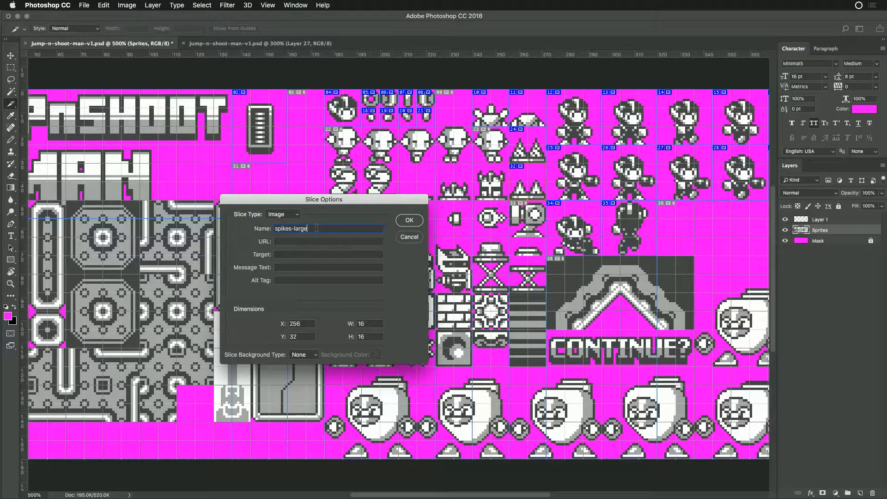
type("small")
key("Return")
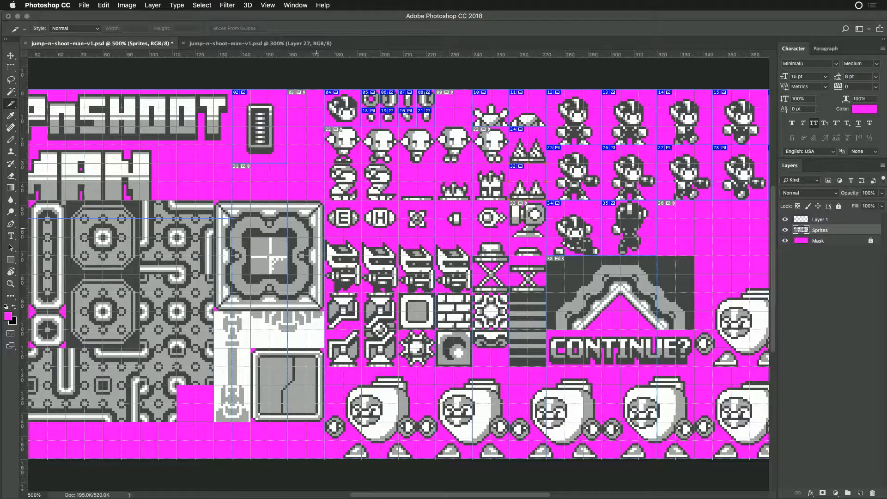
- Duplicate the spikes-small slice onto the flat turret base at X 208, Y 32, name it hidden-turret-1 and copy the name
left_click_drag(520, 190, 416, 187)
double_click(423, 189)
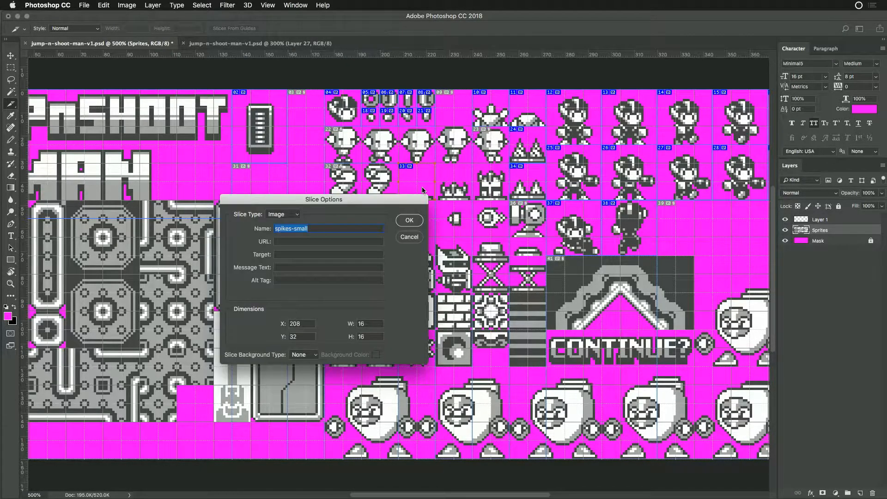
type("hidden-turret-1")
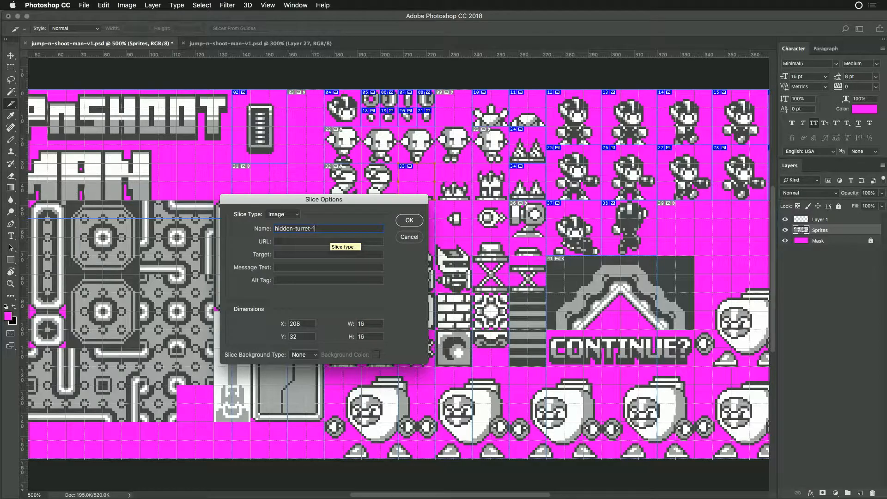
key("super+a")
key("super+c")
key("Return")
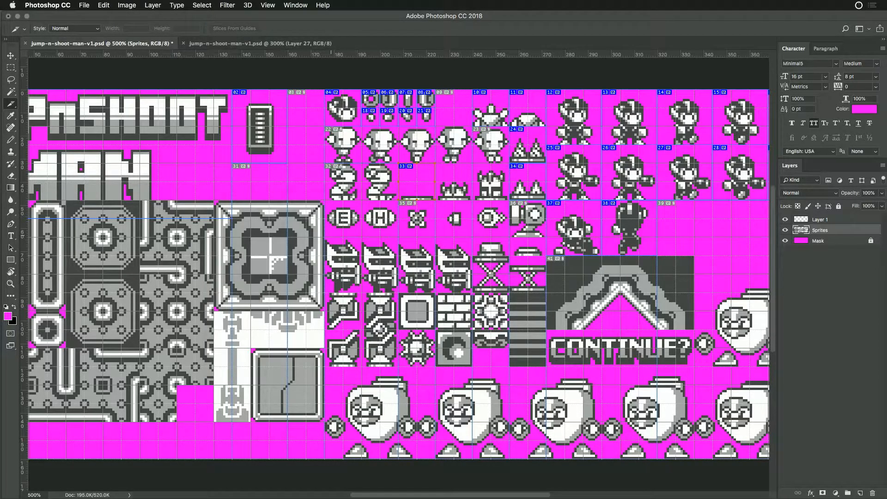
- Duplicate the hidden-turret-1 slice onto the half-raised turret at X 224, Y 32 and name the copy hidden-turret-2
left_click_drag(427, 175, 463, 173)
double_click(462, 179)
left_click(322, 228)
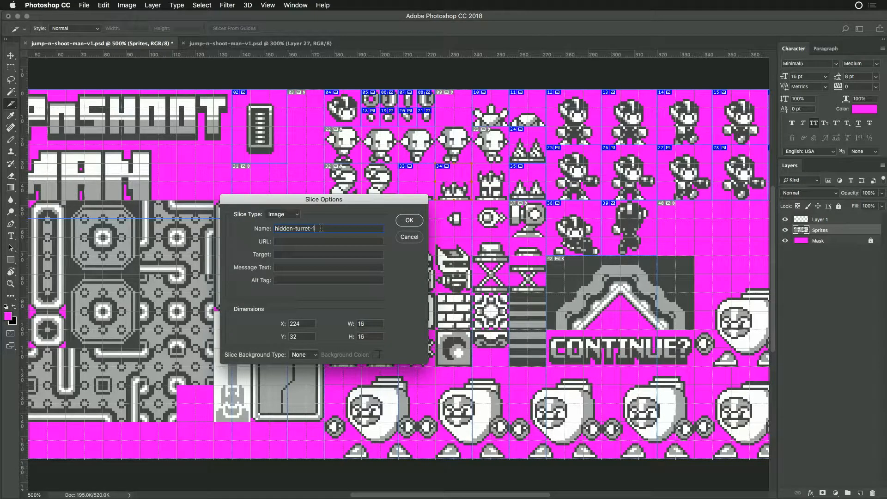
type("2")
key("Return")
- Duplicate the hidden-turret-2 slice onto the fully raised turret beside it and name the copy hidden-turret-3
left_click_drag(461, 190, 497, 190)
double_click(495, 191)
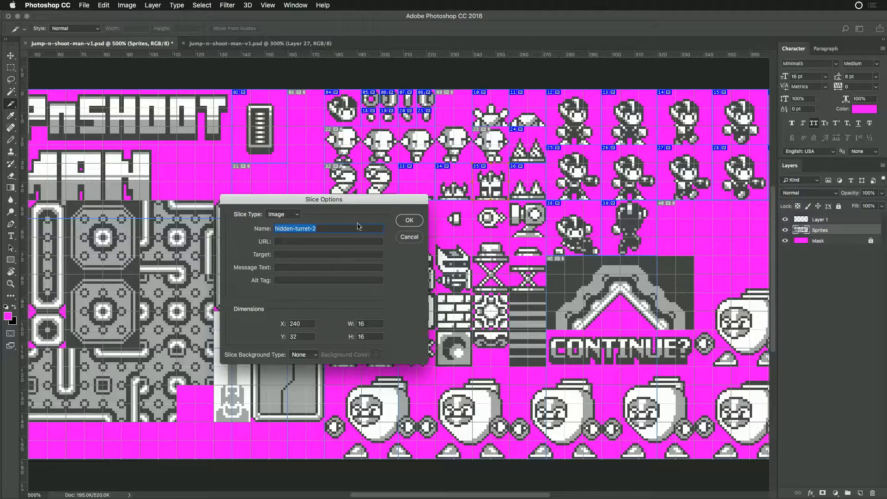
left_click(326, 228)
type("3")
key("Return")
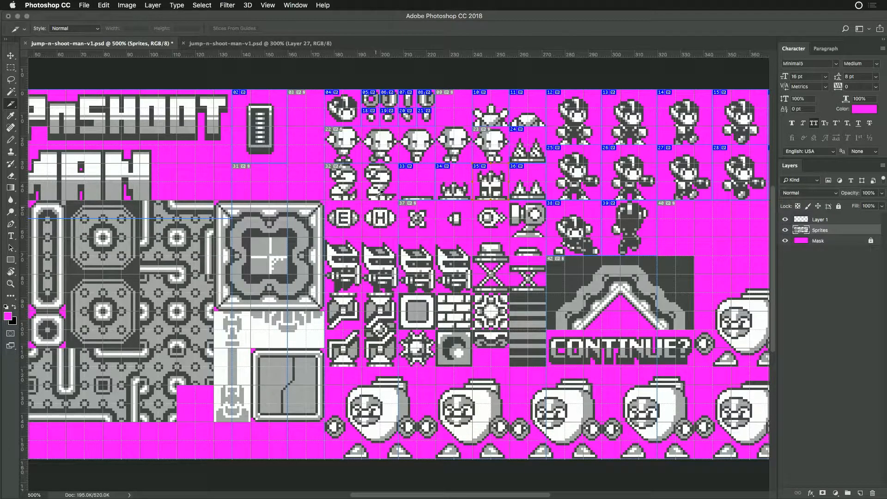
- Create a 16 × 16 px slice on the first snake sprite at X 176, Y 32 and name it snake-1
left_click_drag(326, 167, 361, 200)
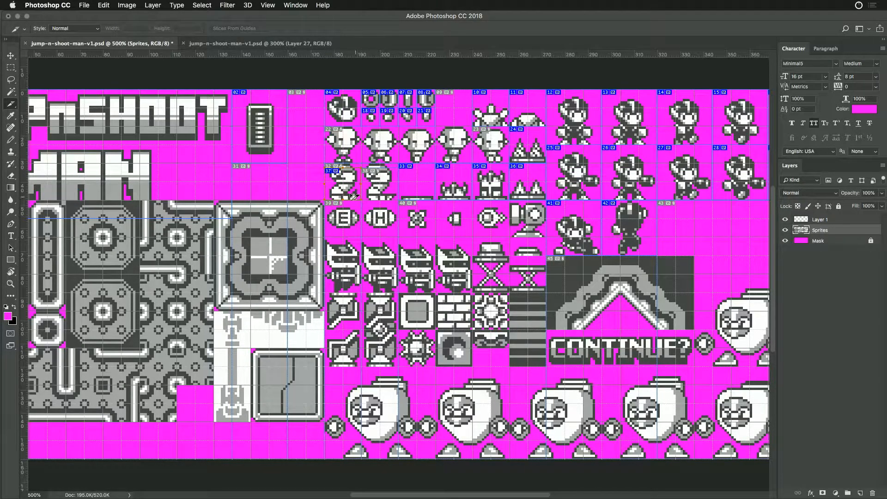
left_click_drag(344, 168, 344, 164)
double_click(351, 180)
type("snake")
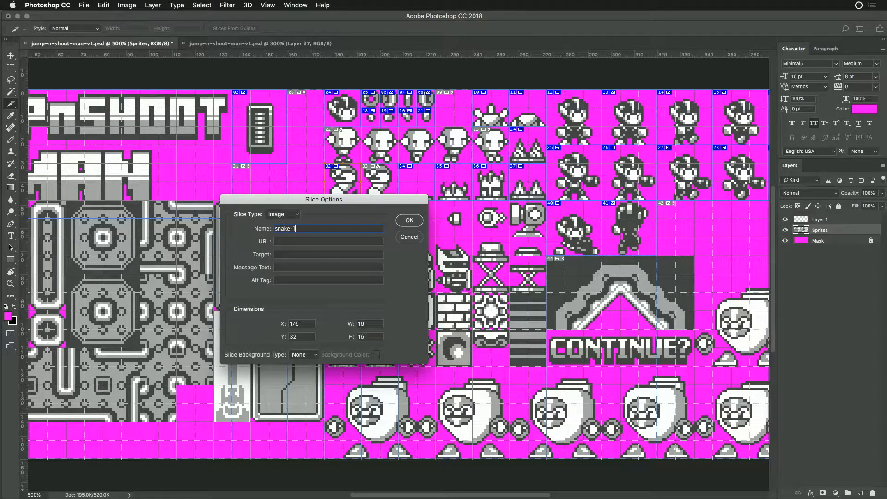
type("-1")
key("Return")
- Duplicate the snake-1 slice onto the second snake sprite at X 192, Y 32 and name the copy snake-2
left_click_drag(337, 176, 373, 176, "alt+super")
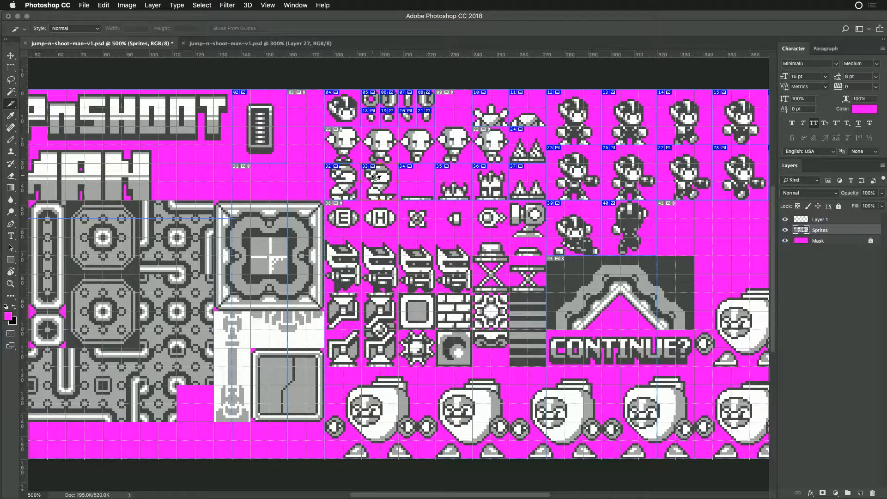
double_click(373, 176)
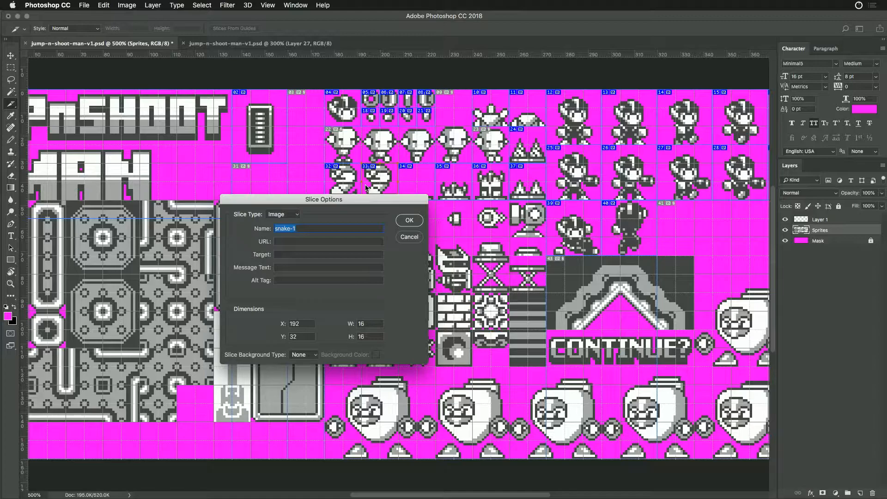
left_click(294, 228)
type("2")
key("Return")
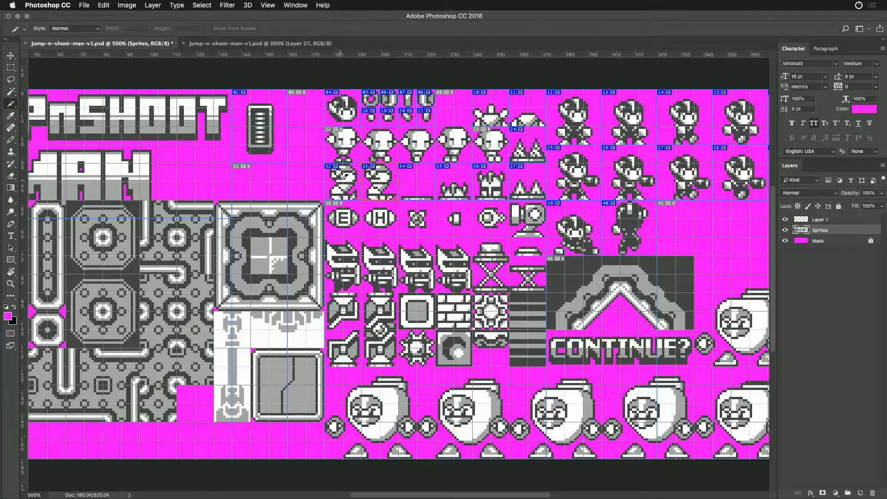
- Duplicate the snake-1 slice onto the E capsule at X 176, Y 48 and name the copy energy
left_click_drag(345, 185, 344, 224)
double_click(348, 223)
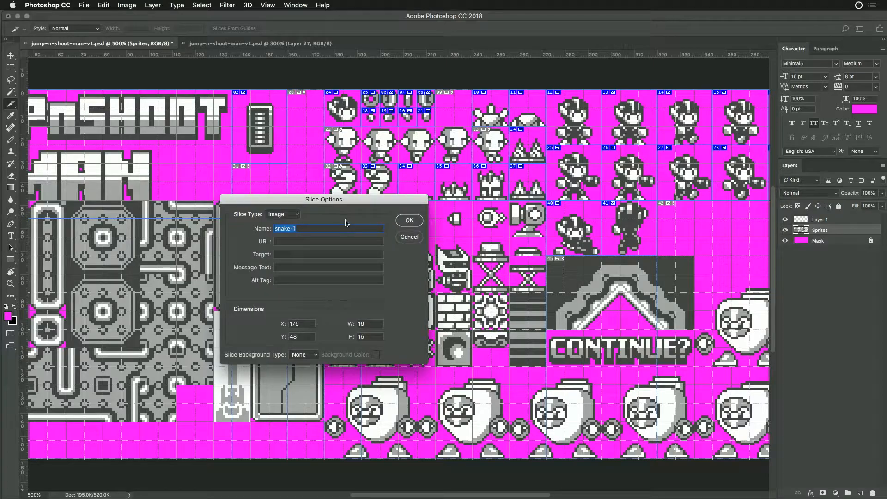
left_click_drag(344, 200, 351, 270)
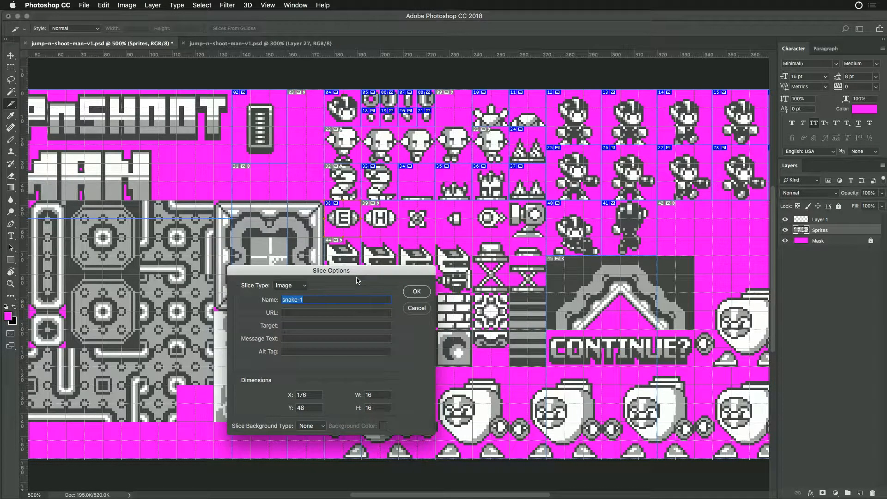
type("energy")
key("Return")
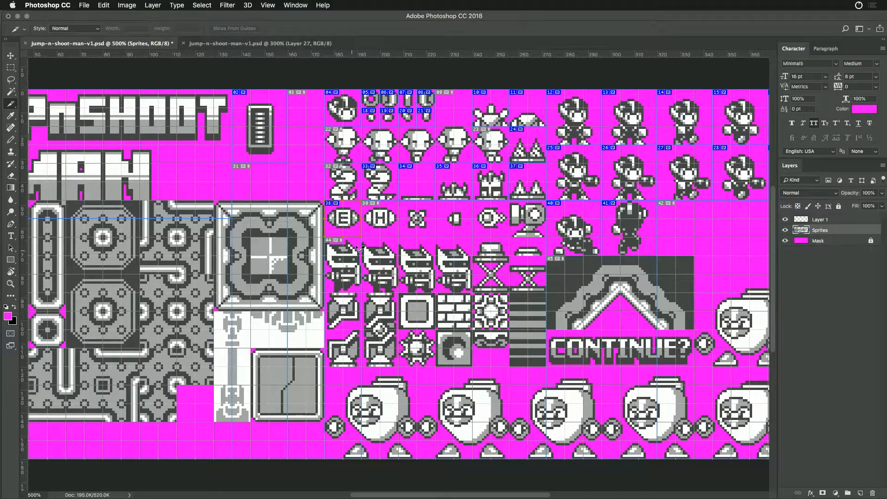
- Duplicate the energy slice onto the H capsule at X 192, Y 48 and replace the copy's name
left_click_drag(356, 220, 389, 221, "alt+super")
double_click(386, 222, "super")
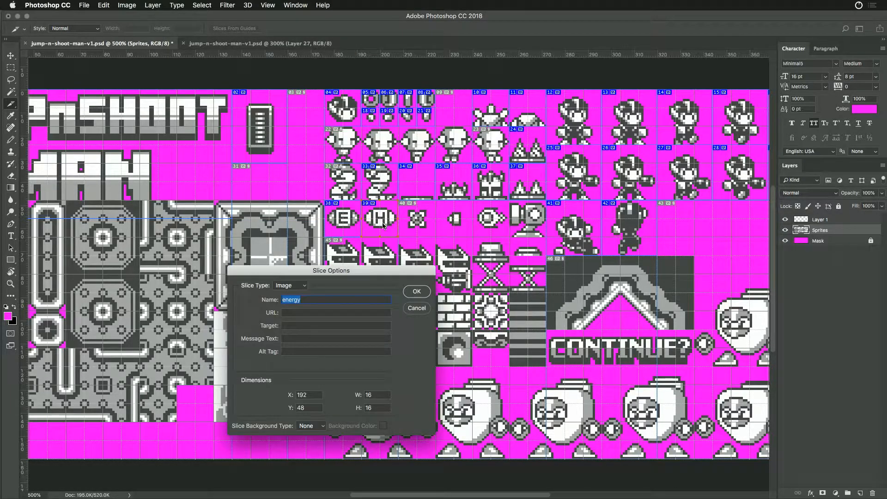
type("health")
key("Return")
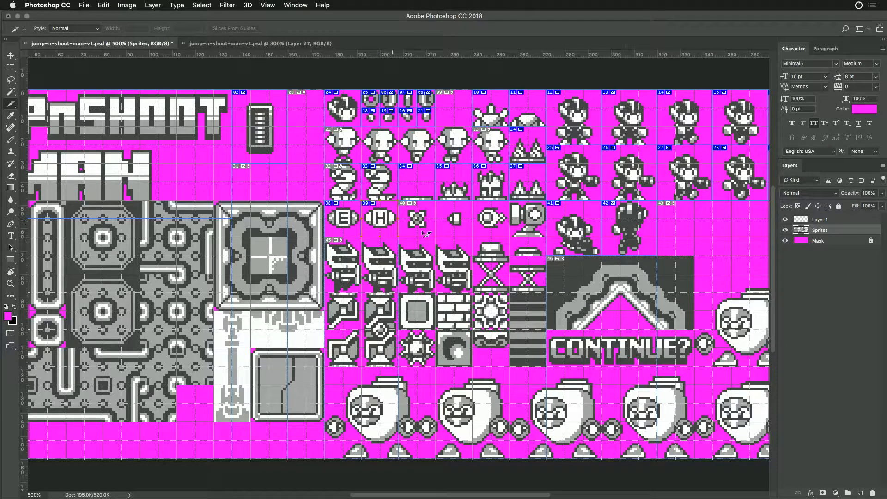
- Create a 16 × 8 px slice on the raised switch at X 240, Y 64 and name it switch-up
left_click_drag(473, 238, 510, 256)
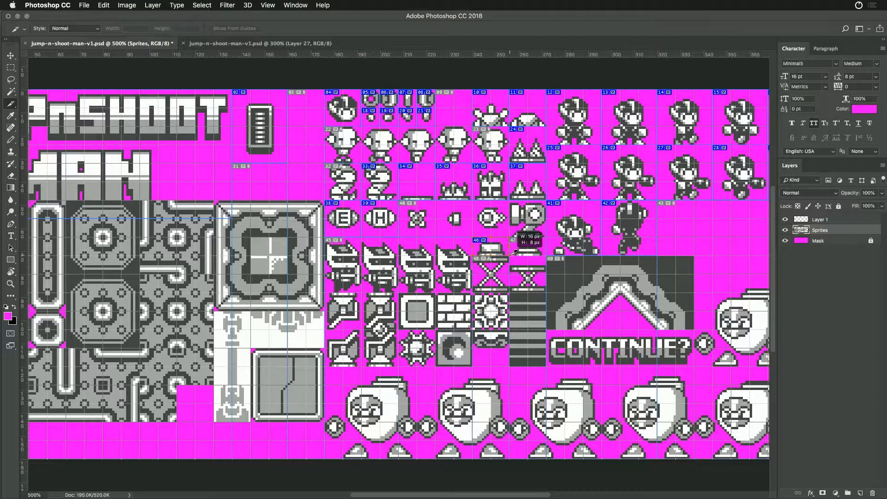
double_click(503, 252)
type("switch-up")
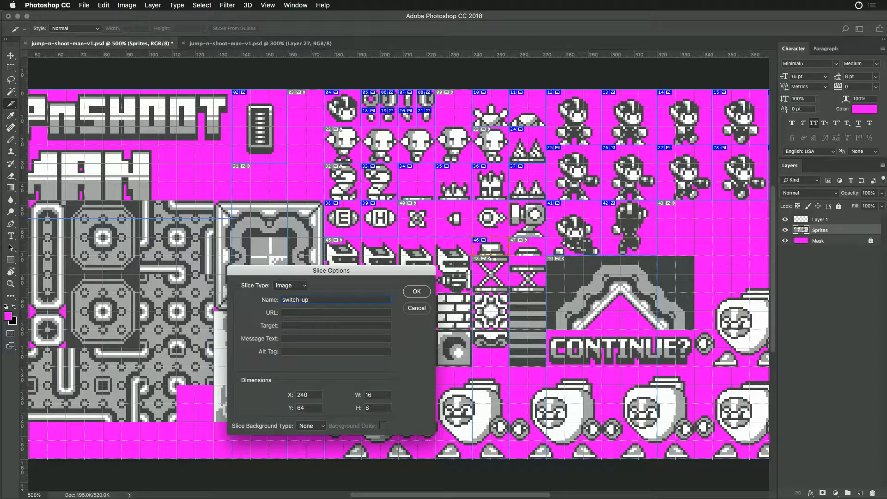
key("Return")
- Create a slice on the pressed switch directly beside the raised one and name it switch-down
left_click_drag(519, 247, 528, 250)
double_click(528, 249)
left_click(315, 303)
key("BackSpace")
key("BackSpace")
type("down")
key("Return")
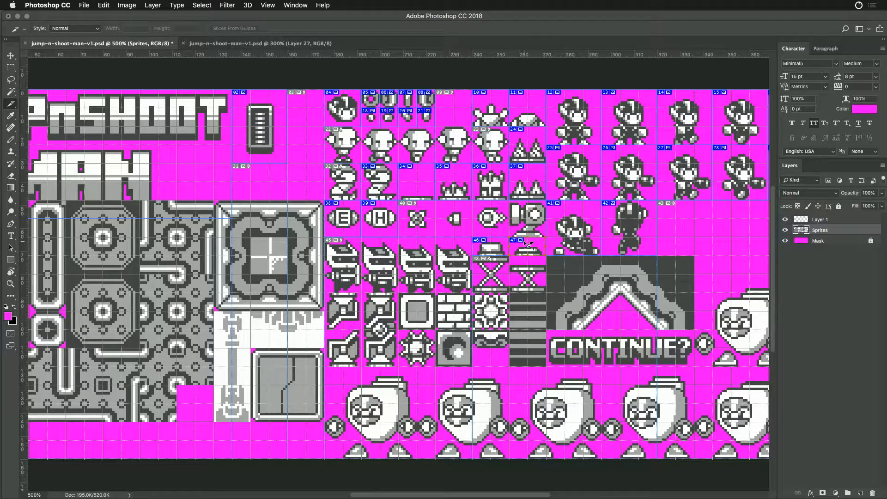
- Create a slice on the cannon sprite directly above the pressed switch and enter the name cannon
mouse_move(528, 240)
left_mouse_down()
mouse_move(523, 205)
mouse_move(529, 237)
left_mouse_up()
double_click(532, 224)
type("canoonnon")
key("super+a")
- Switch to Chrome to search for "define cannon", and return to Photoshop to confirm the cannon slice's name
key("super+Tab")
double_click(331, 64)
key("super+v")
key("Return")
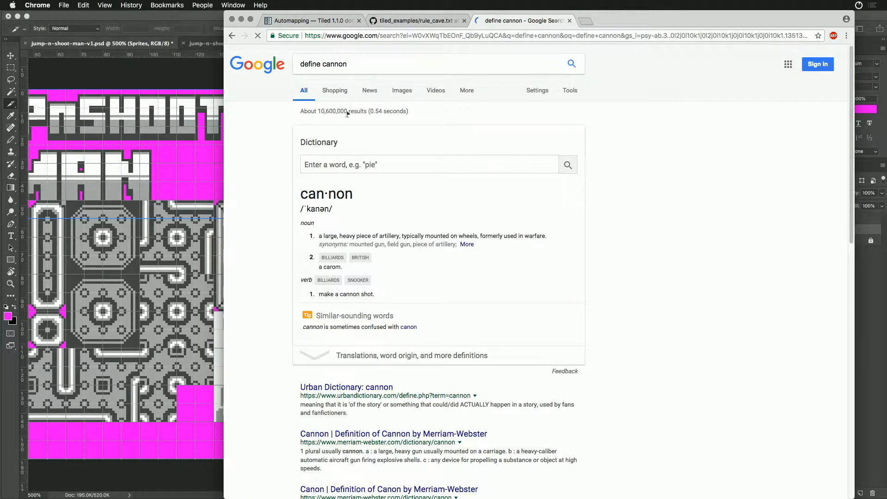
key("super+Tab")
left_click(417, 292)
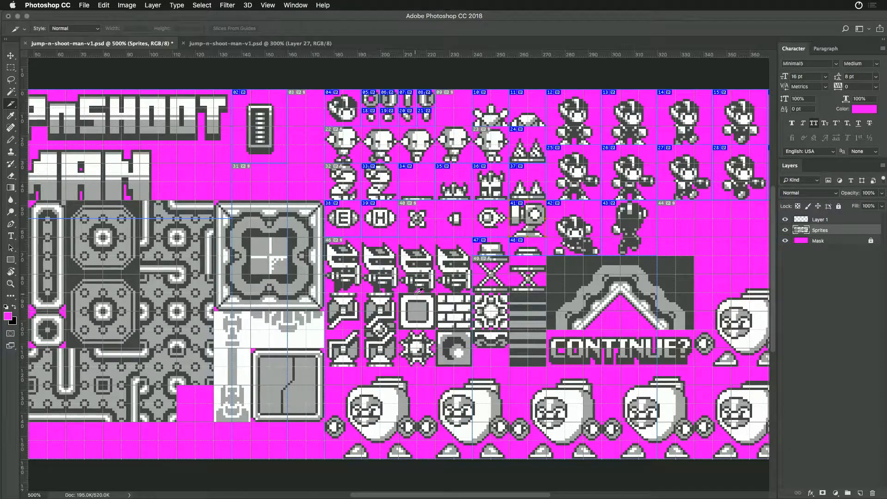
- Duplicate the cannon slice onto the projectile sprite beside the cannon and name the copy cannon-ball
left_click_drag(526, 221, 488, 221)
double_click(489, 222)
left_click(303, 300)
type("-ball")
key("Return")
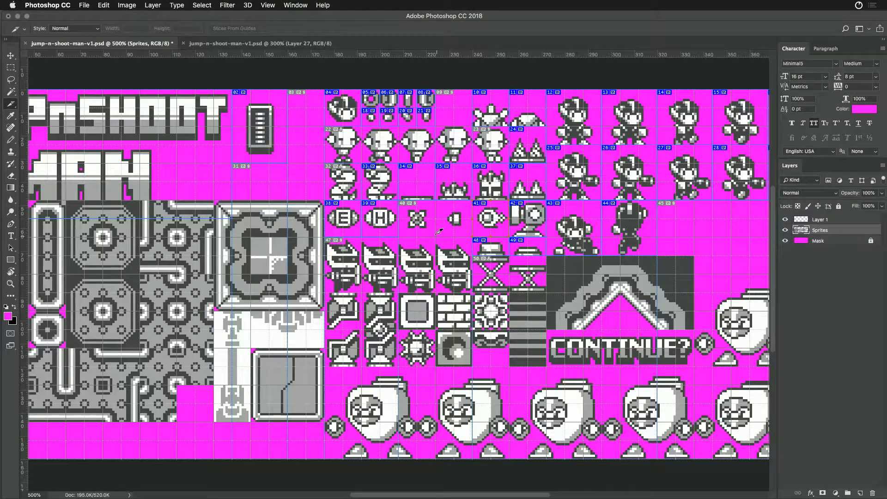
- Duplicate the cannon-ball slice onto the small spiked ball at X 208, Y 48 and name the copy spike-ball
left_click_drag(497, 228, 430, 222)
double_click(416, 225)
type("spike")
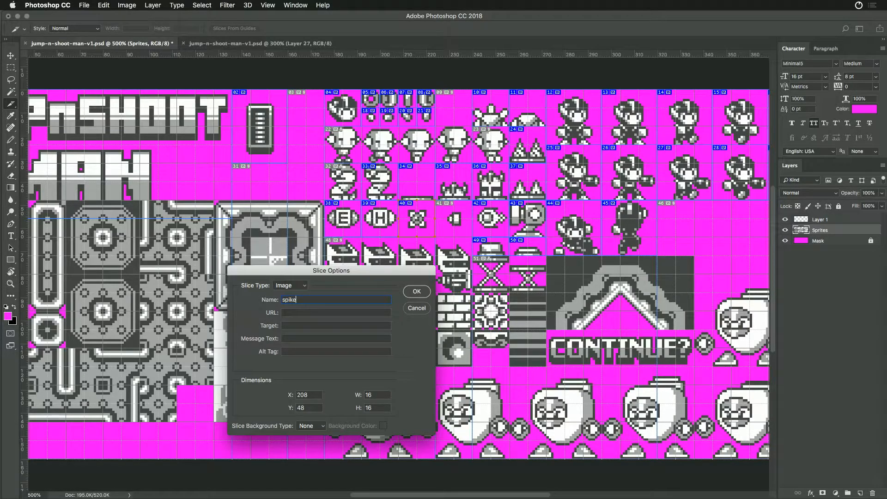
type("-call")
key("Return")
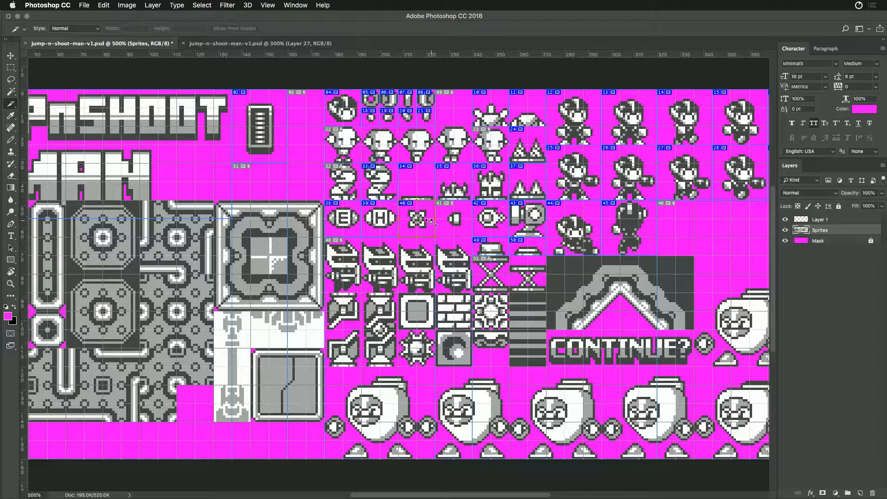
left_click(461, 222)
key("Delete")
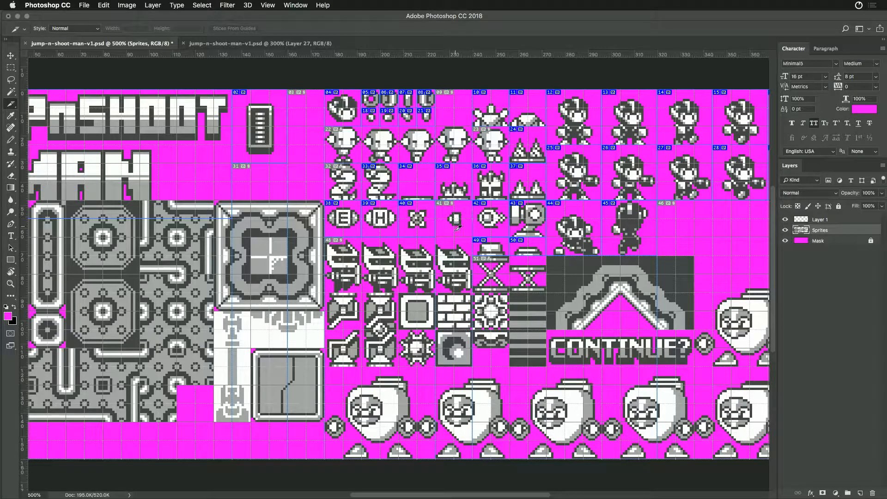
- Create a 16 × 24 px slice on the first knight sprite at X 176, Y 64 and name it knight-jump
left_click_drag(326, 238, 361, 293)
double_click(348, 273, "super")
type("knight")
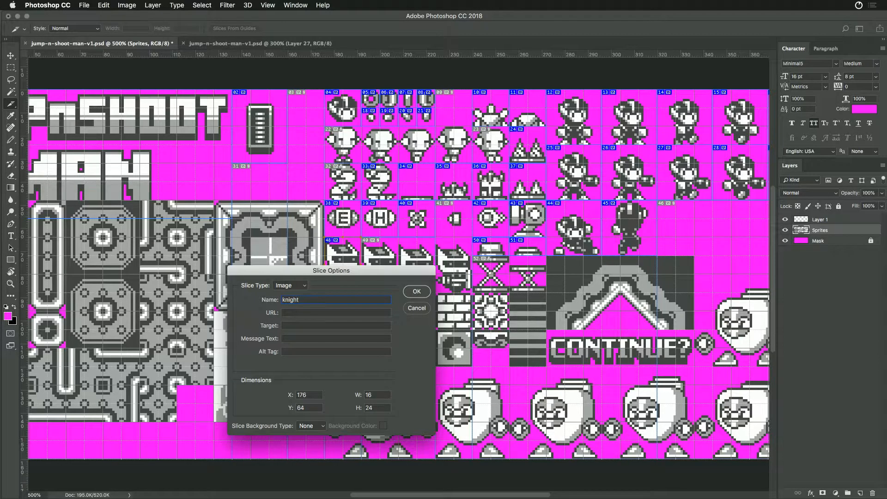
left_click_drag(373, 273, 380, 313)
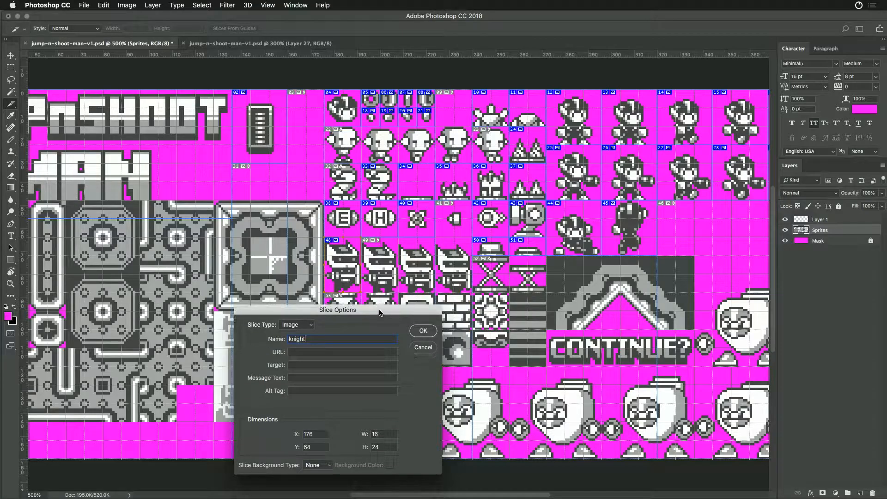
type("night-jump")
key("Return")
- Duplicate the knight-jump slice onto the second knight at X 192, Y 64 and name the copy knight-standing
left_click_drag(340, 270, 380, 271)
double_click(380, 270)
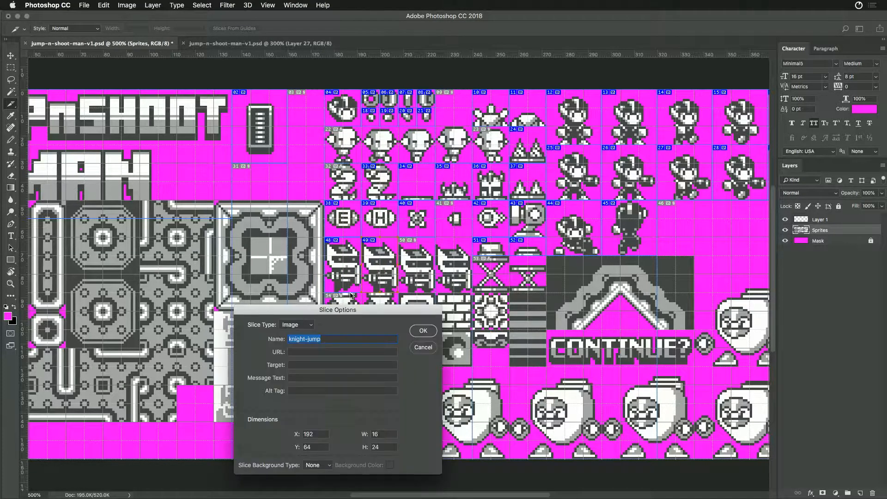
type("knight-standing")
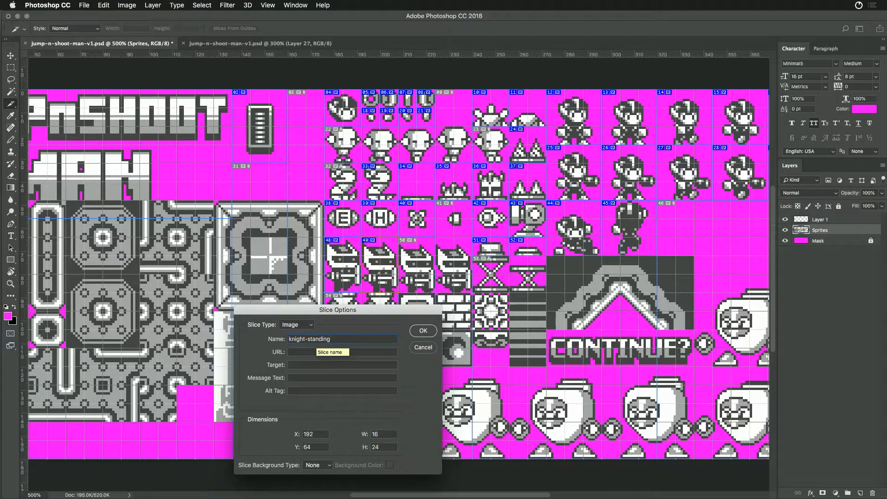
key("Return")
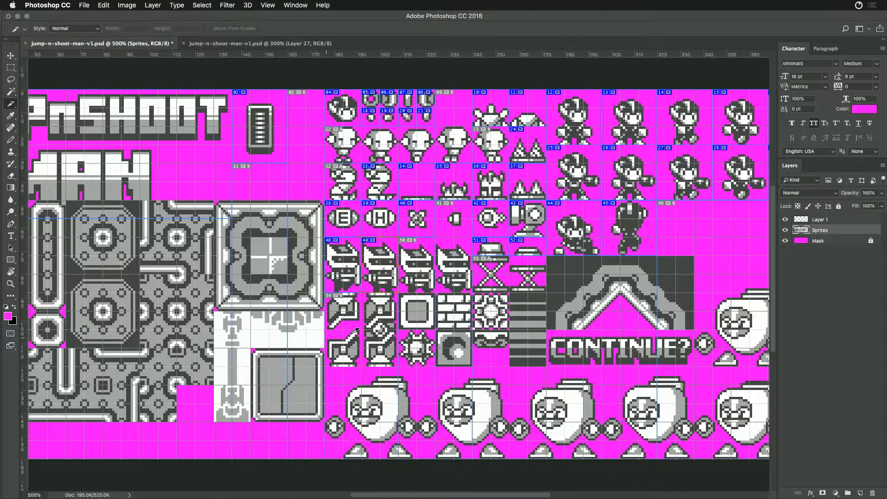
- Name the slice on the third knight sprite knight-running-1
double_click(429, 277)
key("Right")
key("BackSpace")
key("BackSpace")
key("BackSpace")
key("BackSpace")
type("running")
key("Return")
- Duplicate the knight-running-1 slice onto the fourth knight at X 224, Y 64 and name the copy knight-running-2
left_click_drag(417, 270, 453, 268)
double_click(455, 272)
left_click(342, 341)
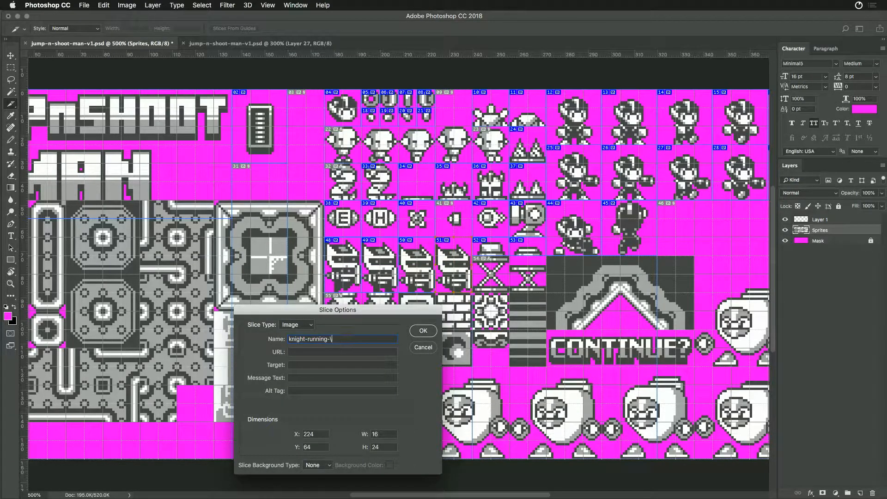
type("2")
key("Return")
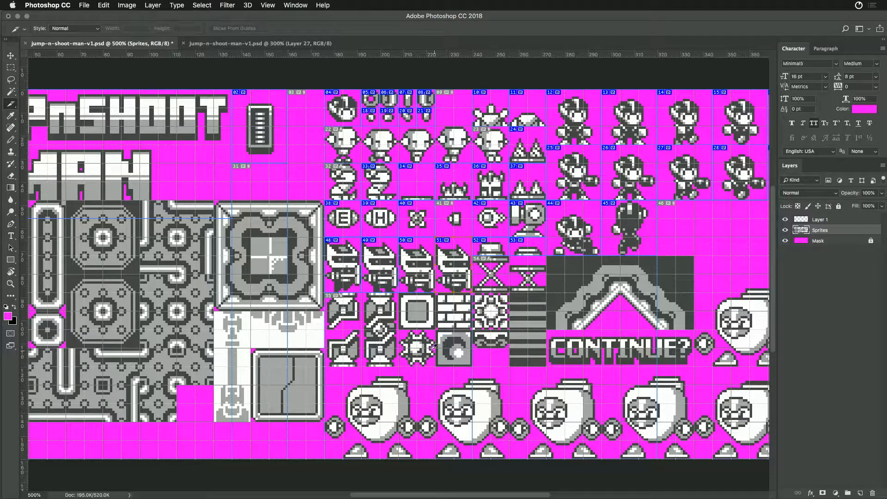
- Rename the small spiked ball's slice spike-ball-small
double_click(415, 227)
left_click(331, 339)
type("-small")
key("Return")
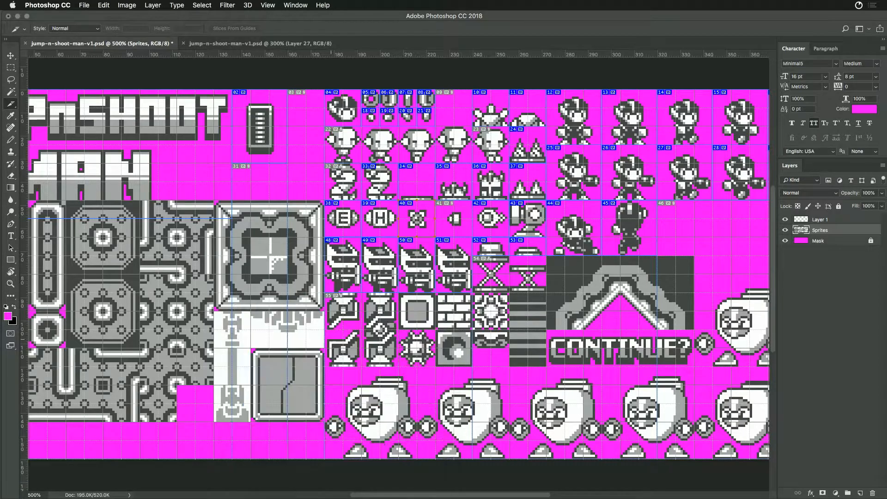
- Duplicate the spike-ball-small slice onto the larger spiked ball at X 208, Y 104 and name the copy spike-ball-large
left_click_drag(411, 217, 423, 348)
double_click(423, 348)
left_click(334, 339)
key("BackSpace")
key("BackSpace")
key("BackSpace")
key("BackSpace")
key("BackSpace")
type("large")
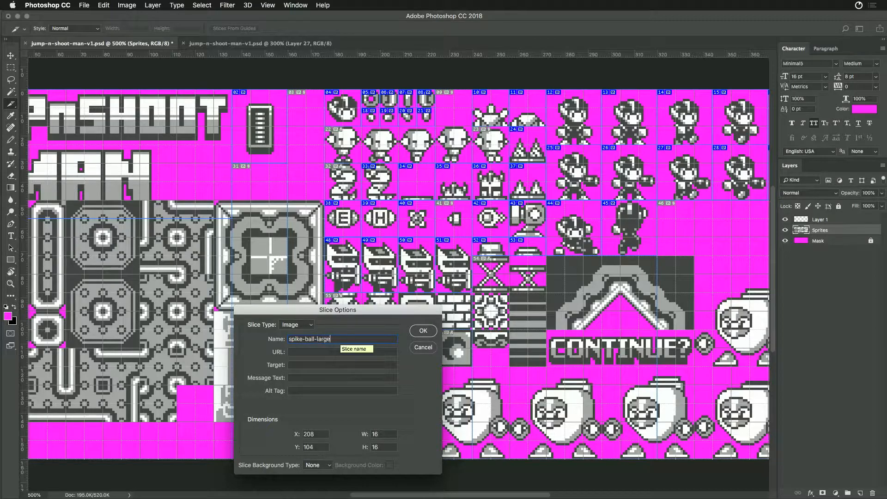
key("Return")
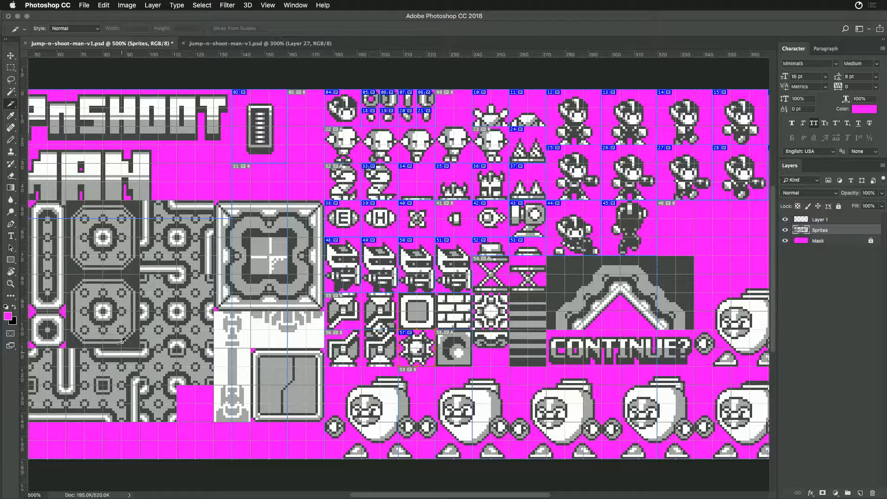
- Create a 16 × 48 px slice on the tall pillar at X 128, Y 96 and name it pillar-tall
mouse_move(217, 308)
left_mouse_down()
mouse_move(261, 418)
mouse_move(250, 422)
left_mouse_up()
double_click(239, 397)
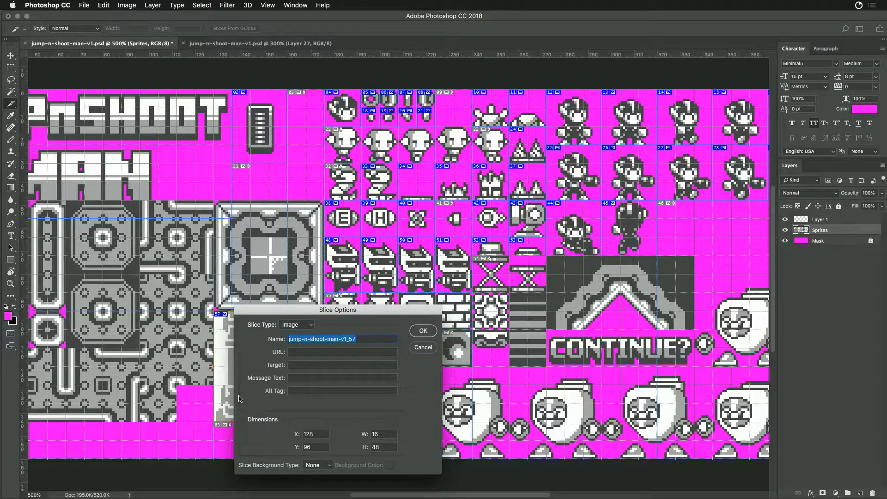
type("pillar-")
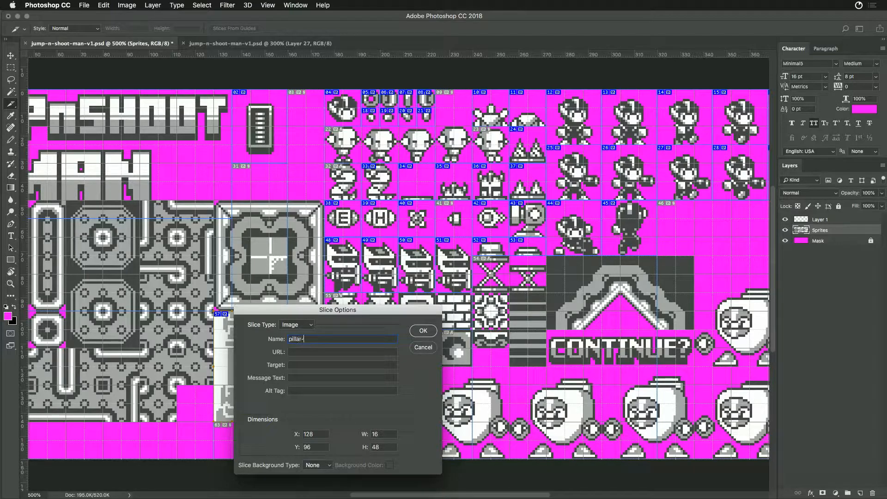
key("BackSpace")
key("BackSpace")
key("BackSpace")
key("BackSpace")
type("llar-tall")
key("Return")
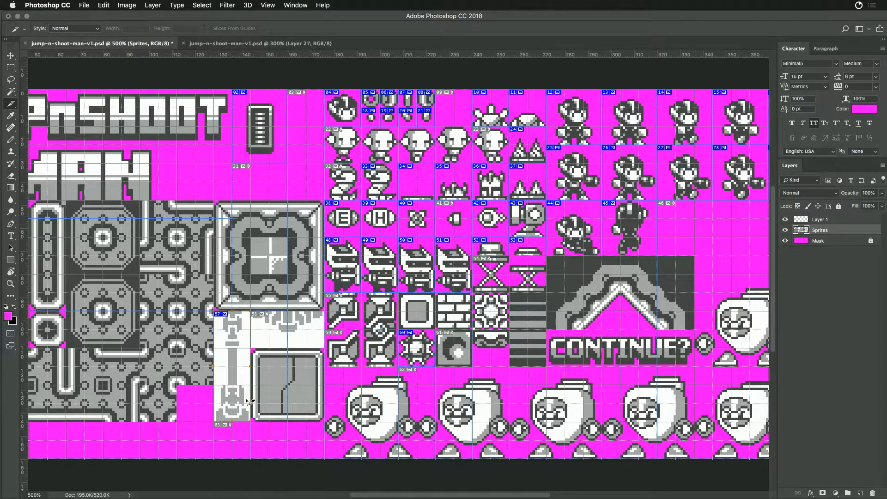
- Create a 32 × 16 px slice on the wide white block beside the tall pillar at X 144, Y 96
left_click_drag(253, 308, 330, 344)
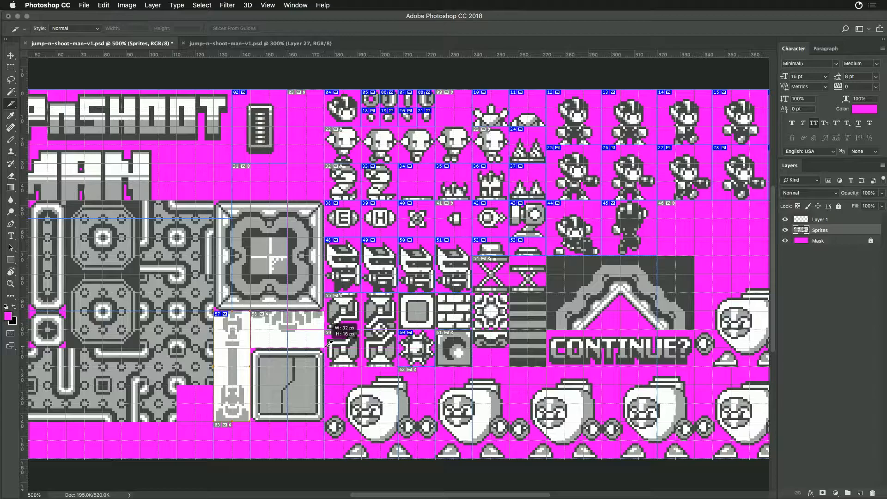
left_click_drag(330, 344, 329, 345)
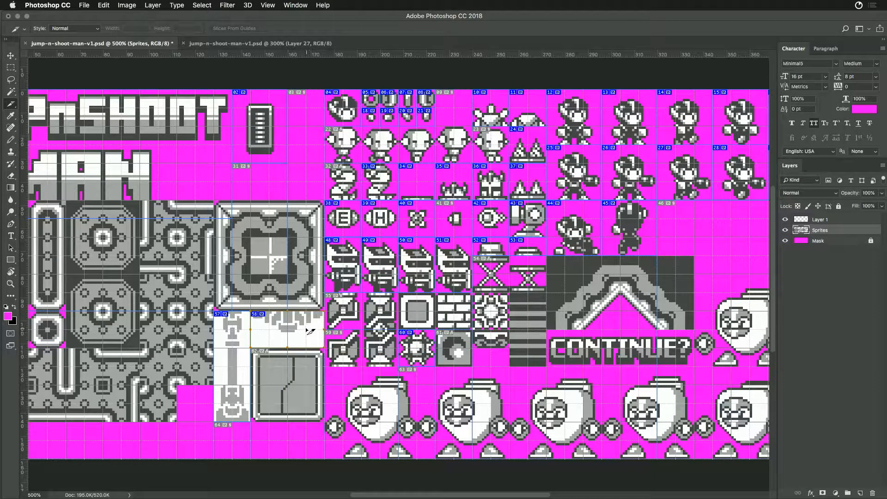
double_click(310, 332)
key("super+Tab")
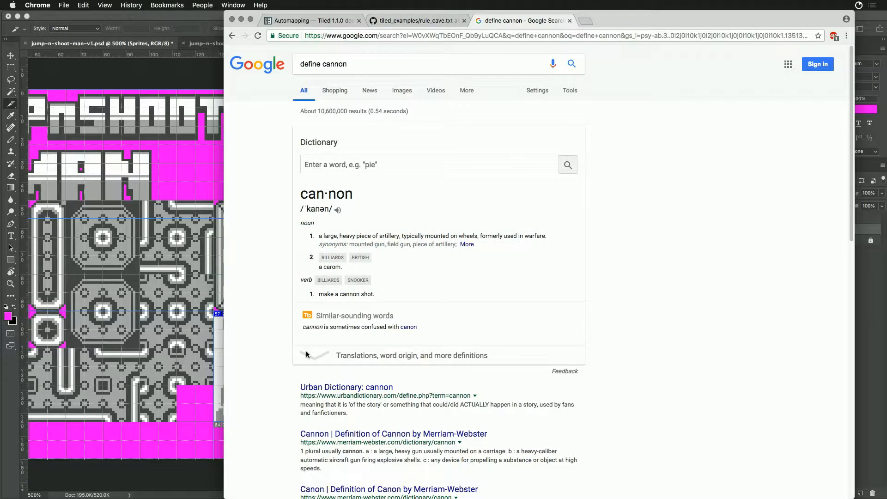
double_click(335, 64)
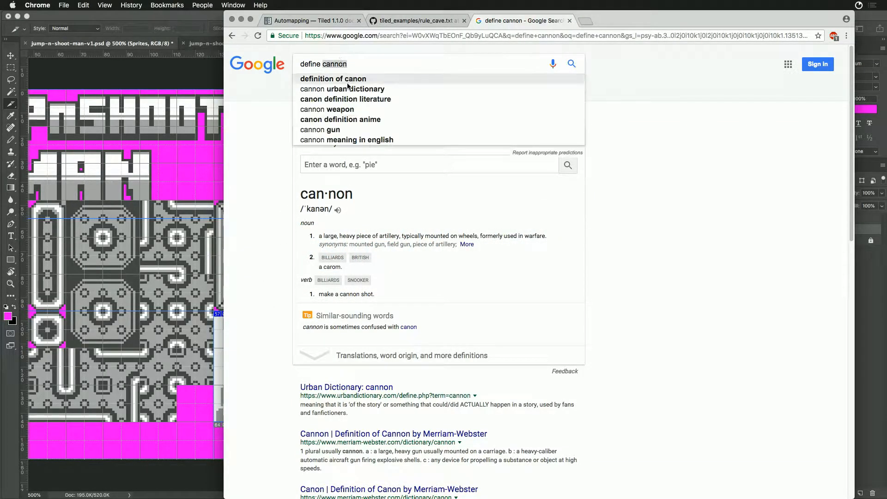
key("super+Tab")
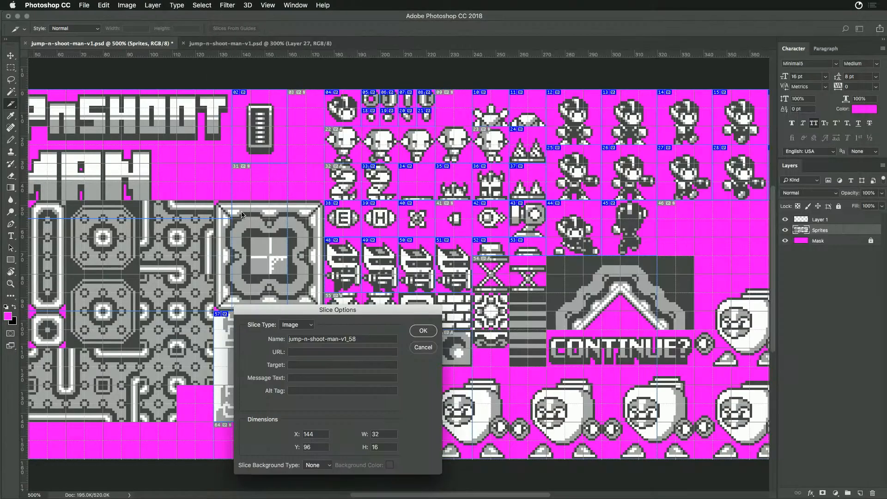
- Name the slice on the wide white block pillar-top
triple_click(309, 337)
type("pillar-top")
key("Return")
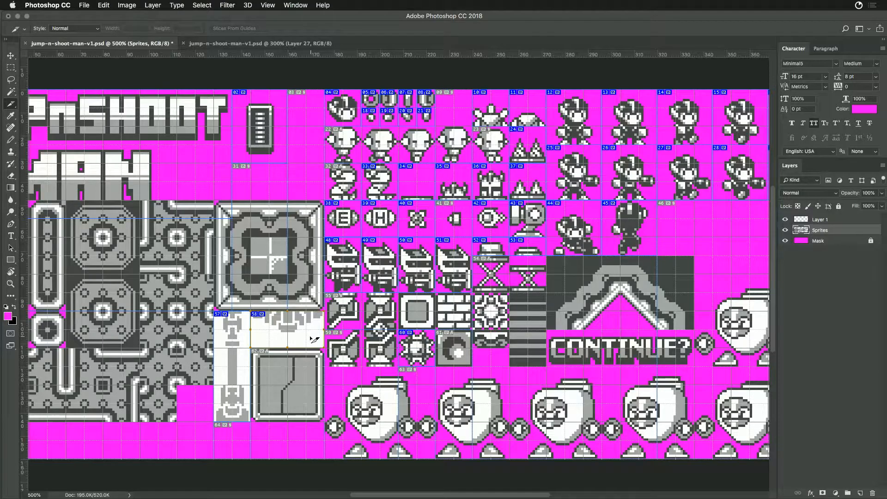
- Create a 32 × 32 px slice on the cracked square block at X 144, Y 112 and give it a name beginning select-bo
left_click_drag(288, 257, 375, 234)
left_click_drag(336, 325, 409, 398)
double_click(396, 376)
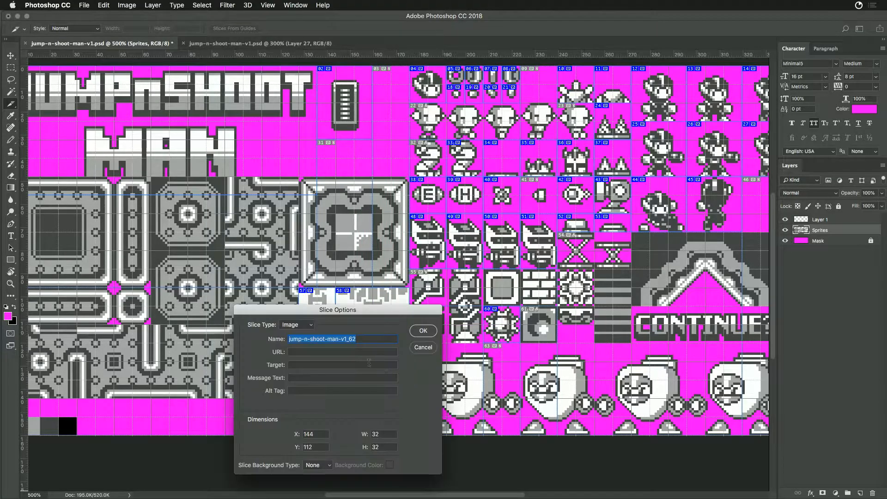
type("select-box")
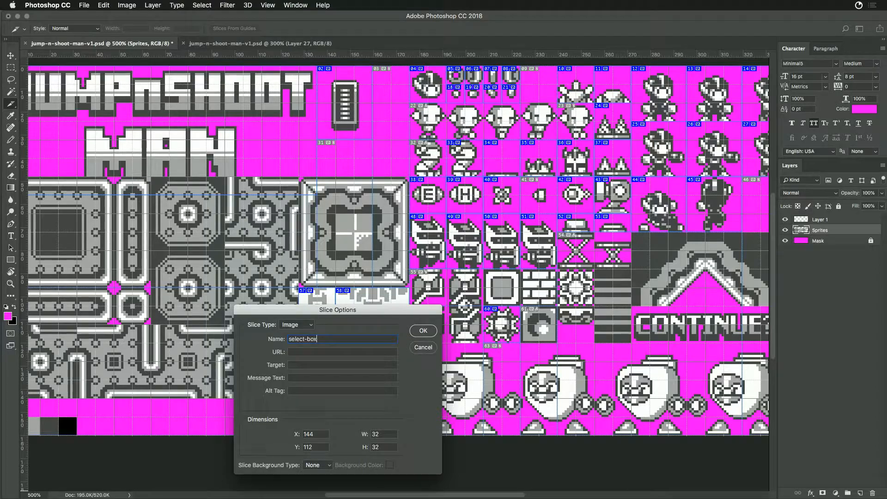
key("Return")
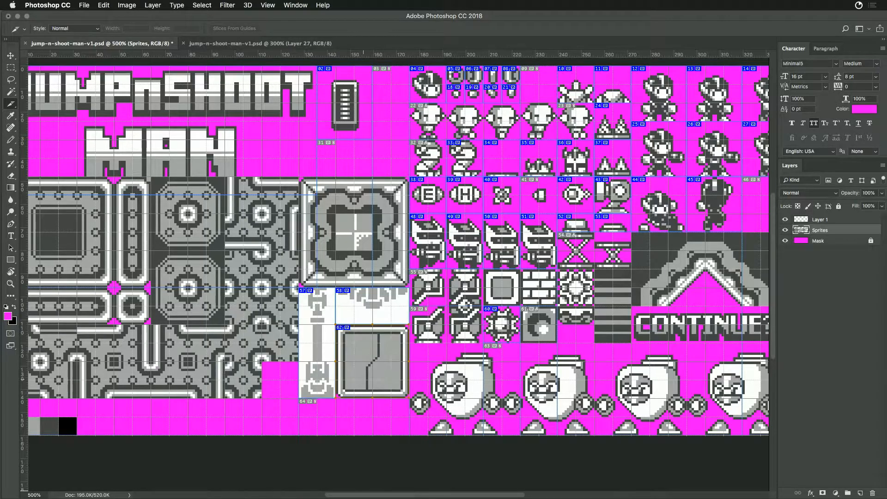
- Create a 16 × 16 px slice on the first big-headed character at X 176, Y 16 and name it hard-head-stand
left_click_drag(501, 258, 338, 315)
key("super+r")
left_click_drag(309, 213, 358, 248)
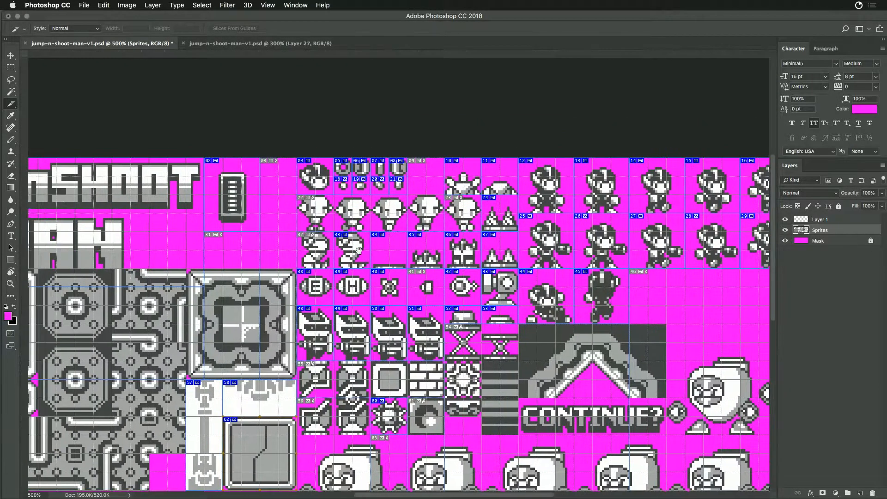
left_click_drag(303, 197, 335, 230)
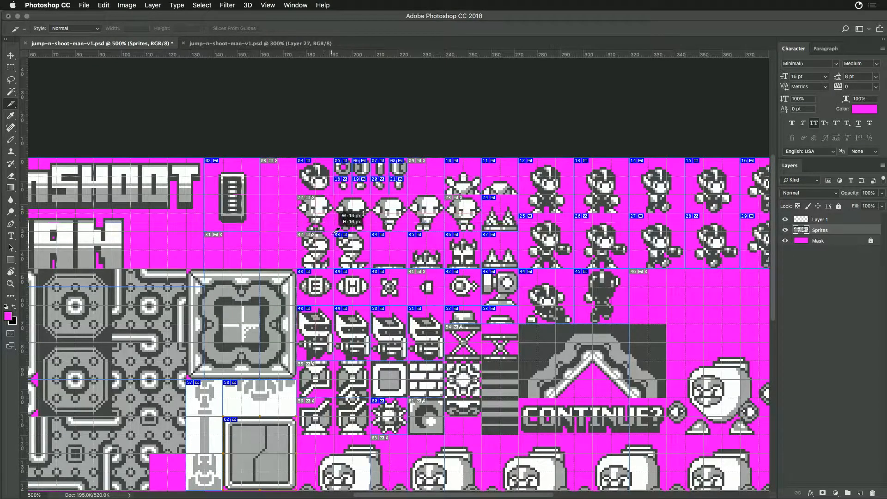
double_click(324, 215)
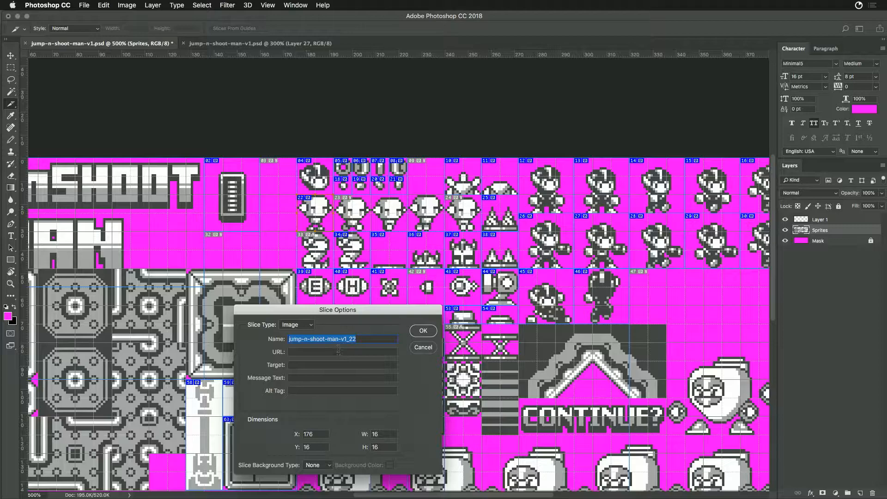
left_click_drag(355, 312, 371, 285)
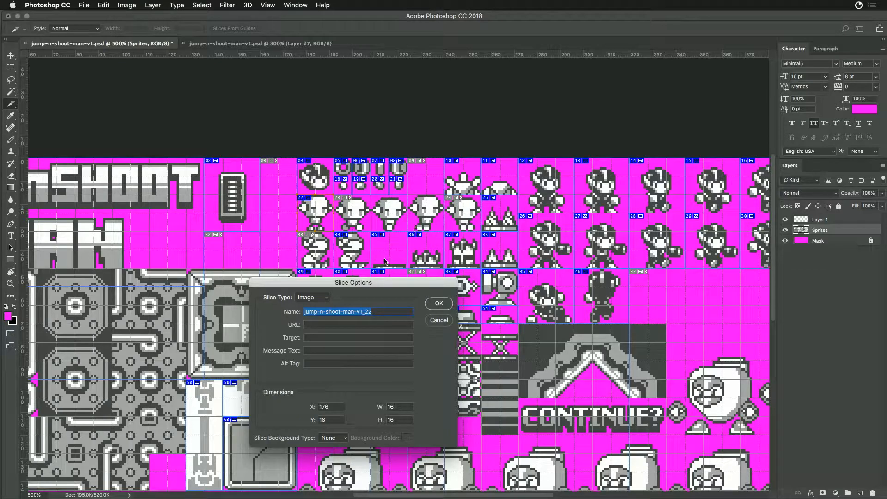
type("hard-h")
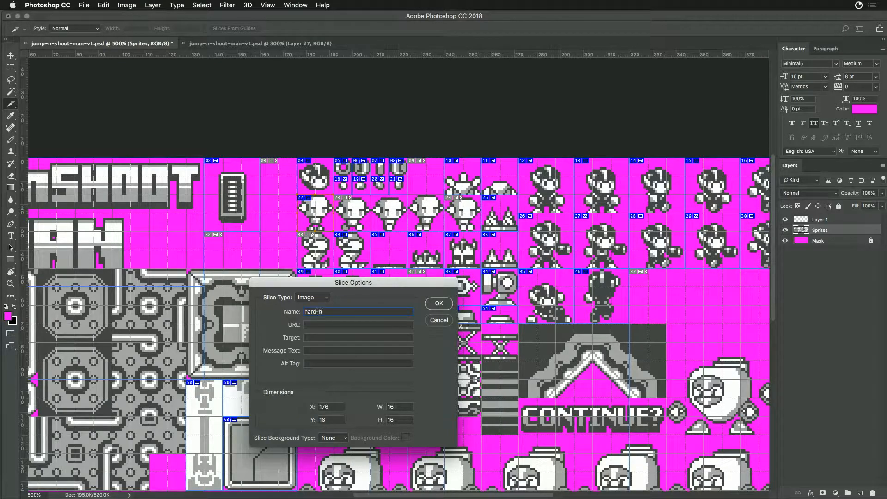
type("ead-standing")
key("BackSpace")
key("BackSpace")
key("BackSpace")
key("Return")
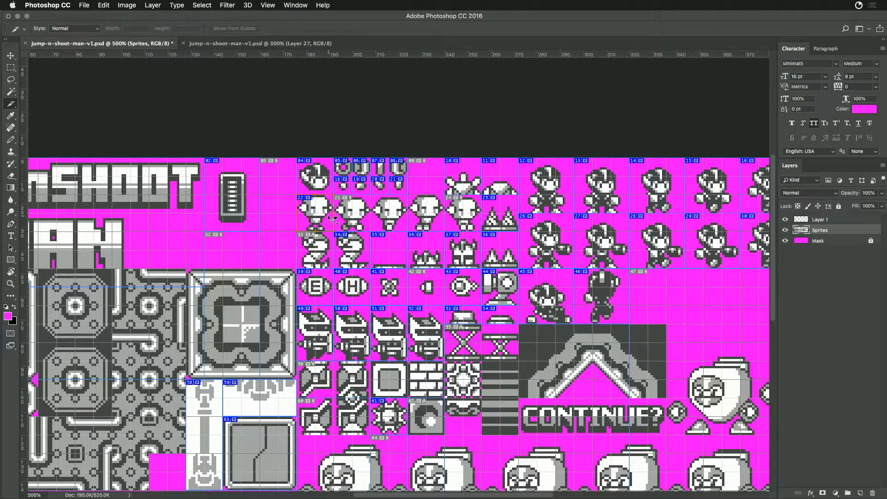
- Duplicate the hard-head-stand slice onto the second big-headed character, name it hard-head-run-1, and duplicate that slice onto the third character
left_click_drag(342, 218, 360, 218)
double_click(359, 219)
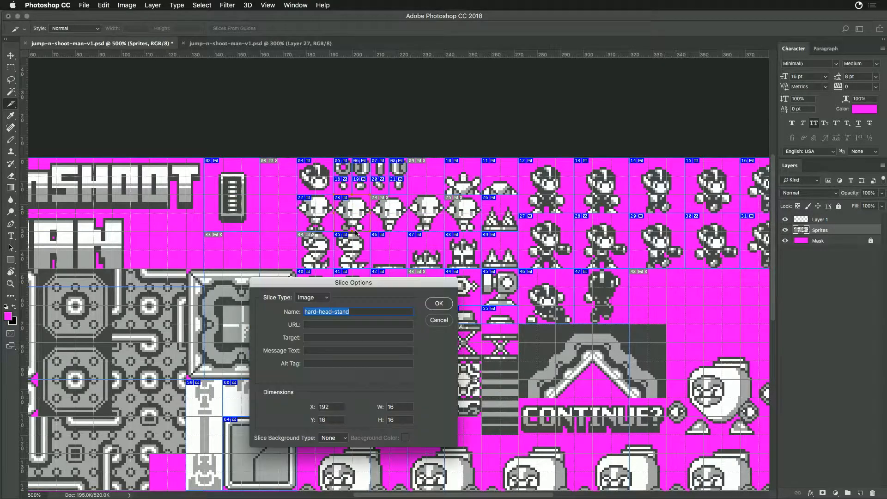
double_click(344, 311)
type("run-1")
key("Return")
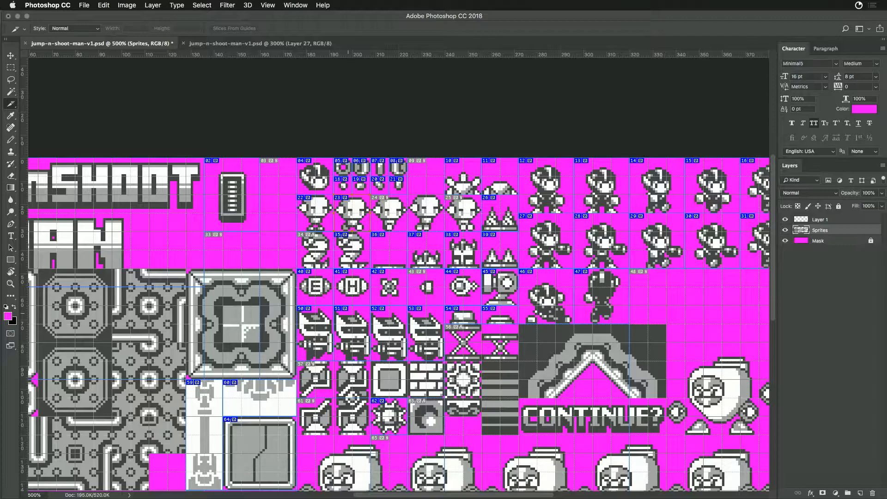
left_click(394, 210)
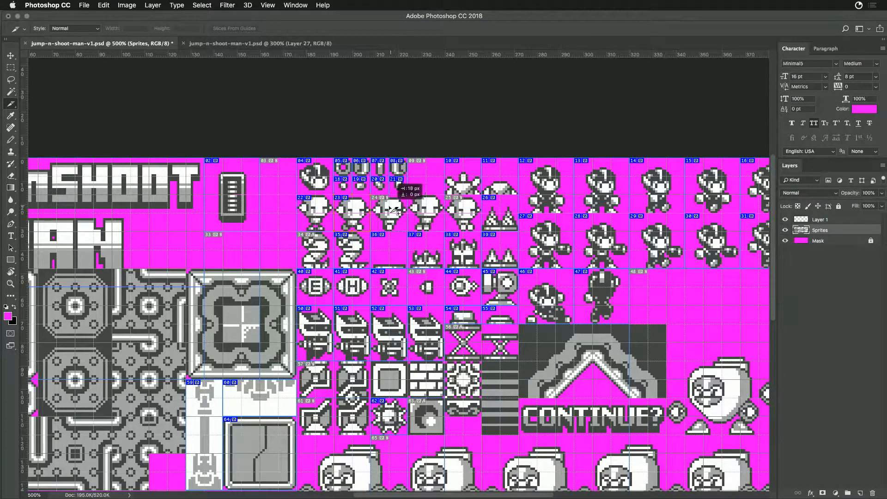
- Check how the slices of the third and fourth knights and the hero's third running pose are named
double_click(384, 336)
key("Return")
double_click(418, 340)
key("Return")
double_click(663, 196)
key("Return")
- Rename the third and fourth knights' slices knight-walk-1 and knight-walk-2
double_click(395, 337)
double_click(332, 312)
type("run")
key("Return")
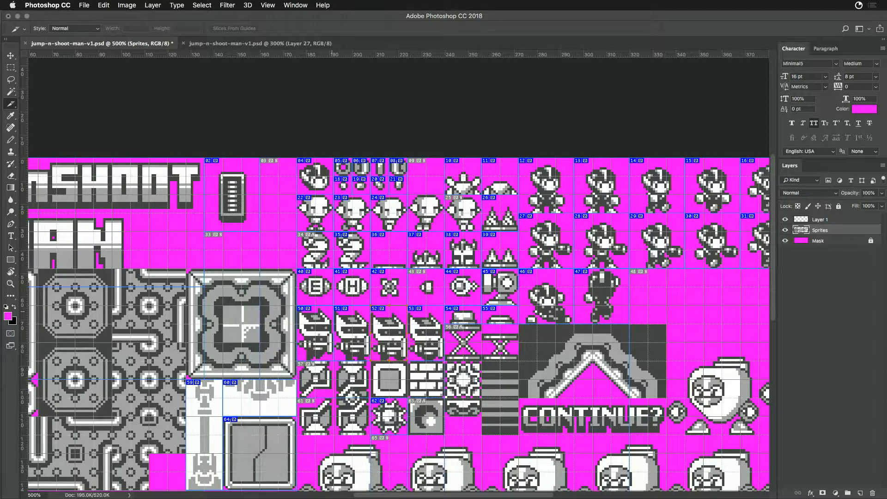
double_click(419, 345)
double_click(328, 311)
type("run")
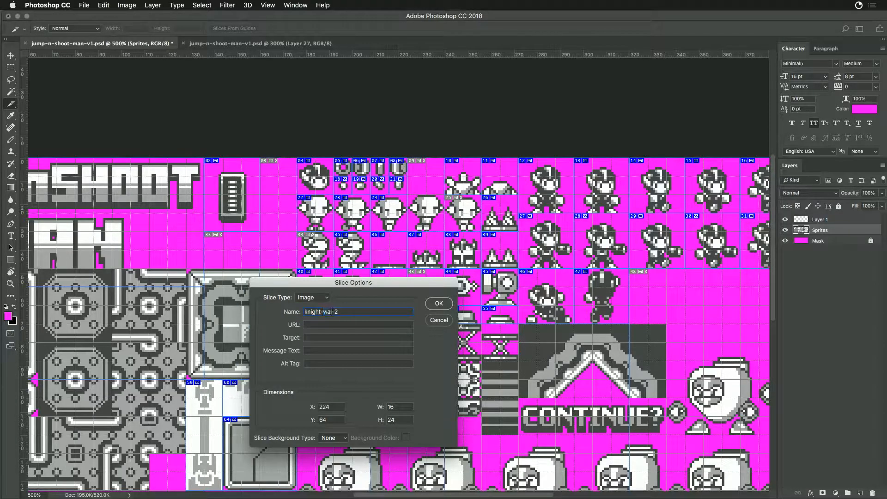
key("Return")
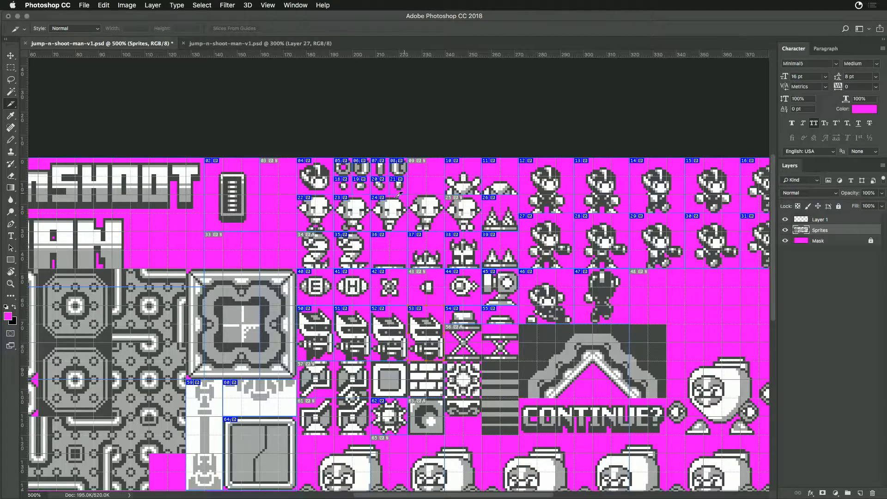
- Rename the second big-headed character's slice hard-head-walk-1 and update the name of the third character's slice
double_click(350, 218)
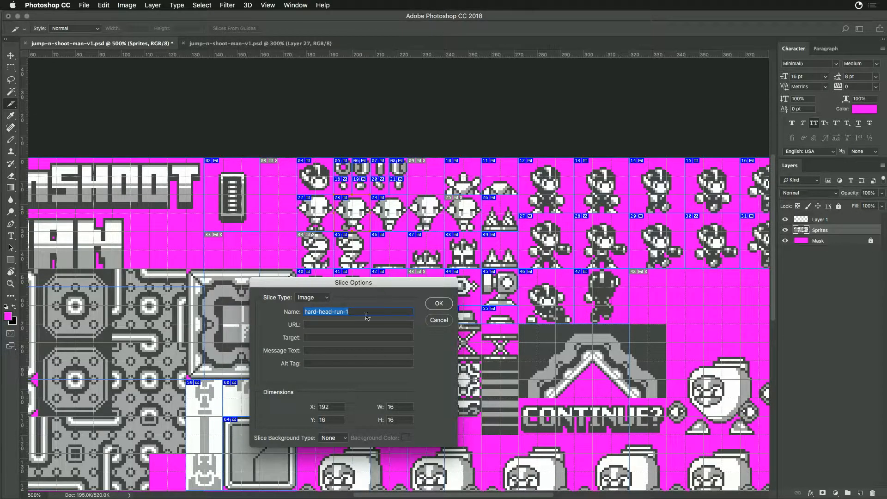
double_click(340, 313)
type("walk")
key("Return")
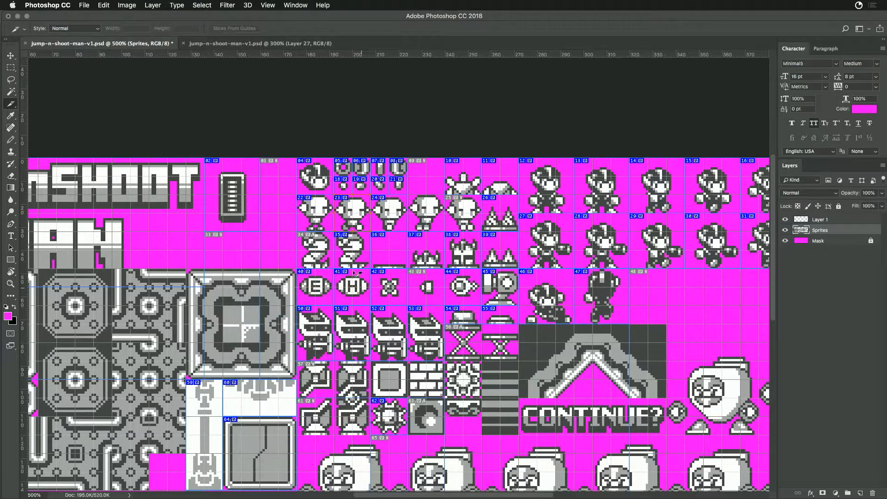
left_click(394, 216)
double_click(394, 216)
double_click(340, 311)
left_click(353, 311)
key("Return")
- Duplicate the third big-headed character's slice onto the fourth one and name the copy hard-head-jump
left_click_drag(390, 217, 431, 217)
double_click(437, 218)
left_click(338, 312)
type("jump")
key("Return")
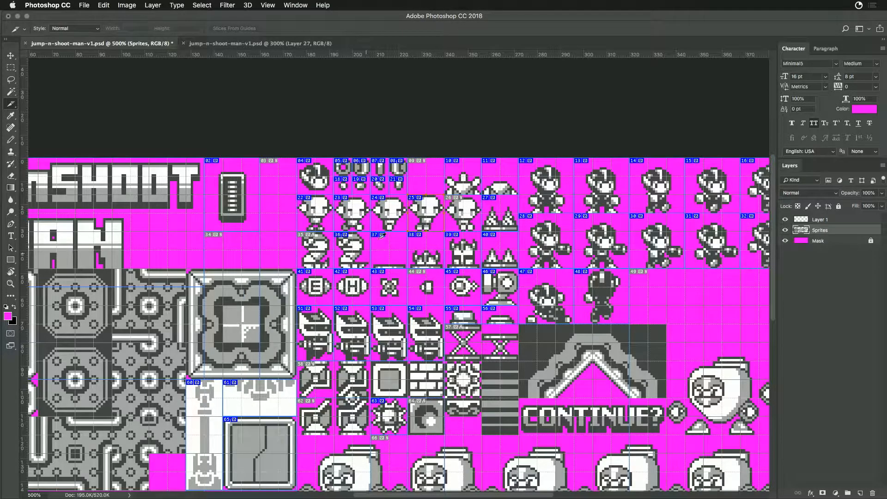
- Duplicate the hard-head-jump slice onto the fifth big-headed character and name the copy hard-head-fall
left_click_drag(433, 218, 470, 216)
double_click(465, 217)
double_click(346, 312)
type("fall")
key("Return")
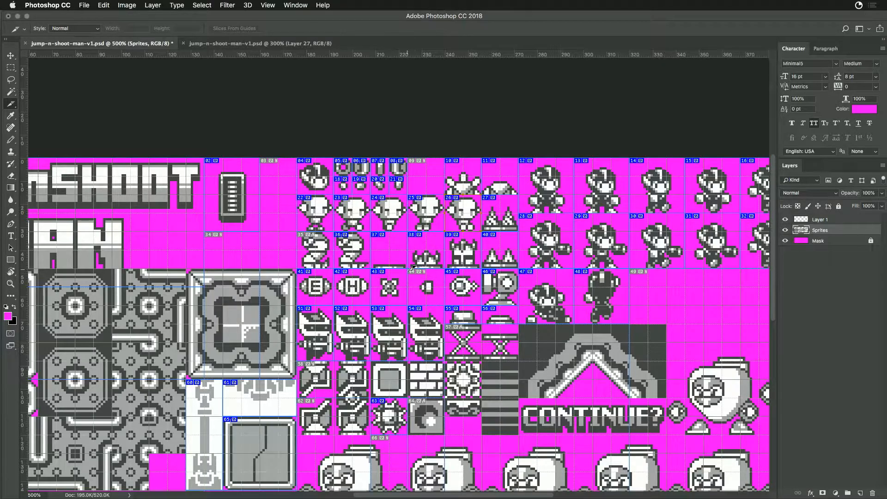
- Give the small projectile's slice at X 224, Y 48 a name beginning cannon-b
double_click(434, 289)
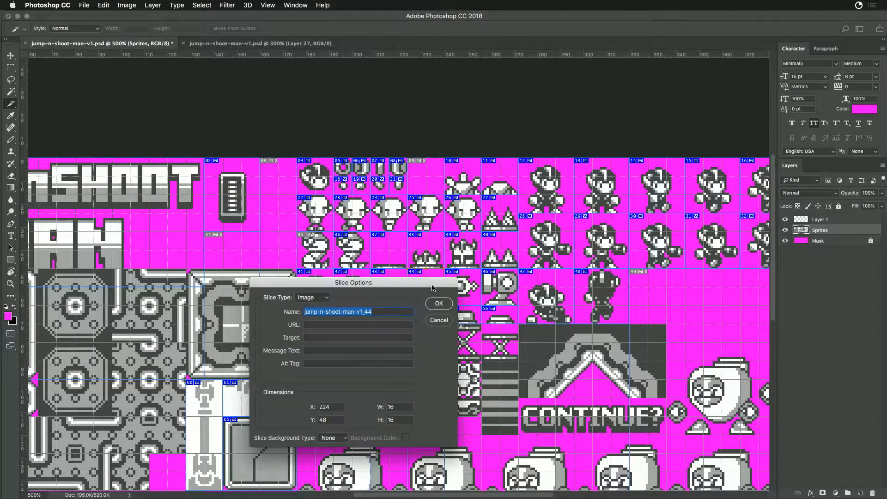
type("cannon-bullet")
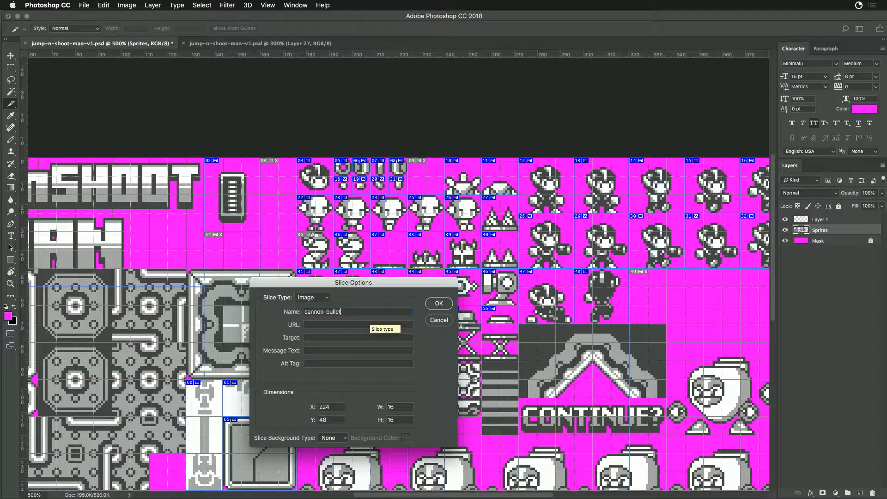
key("Return")
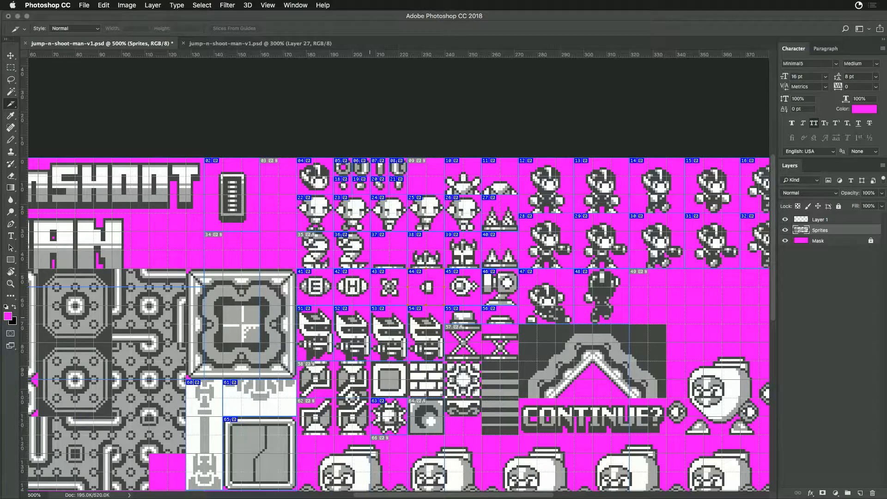
- Create a 16 × 16 px slice on the extended spring at X 240, Y 72 and name it spring-up
left_click_drag(481, 358, 443, 305)
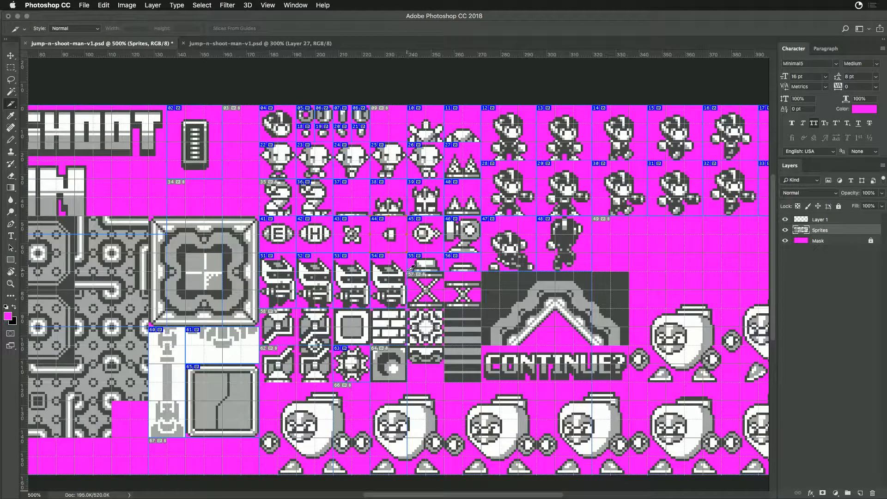
double_click(430, 298)
type("spring-up")
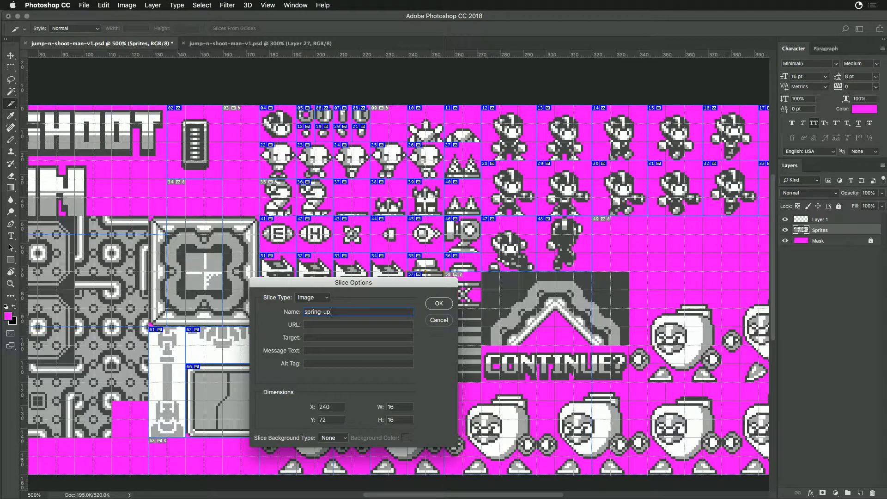
key("Return")
- Duplicate the spring-up slice onto the compressed spring beside it and name the copy spring-down
left_click_drag(434, 291, 462, 292)
double_click(462, 293)
type("spring-down")
key("Return")
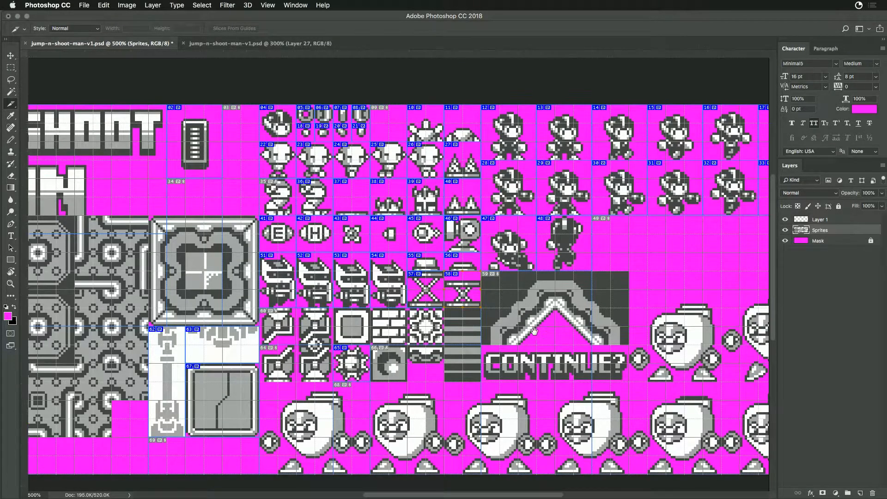
- Create a 64 × 16 px slice on the CONTINUE? lettering at X 272, Y 104 and name it continue
scroll(509, 316, "right", 5)
scroll(509, 316, "down", 2)
mouse_move(356, 292)
left_mouse_down()
mouse_move(496, 319)
mouse_move(503, 328)
left_mouse_up()
double_click(486, 322)
type("continue")
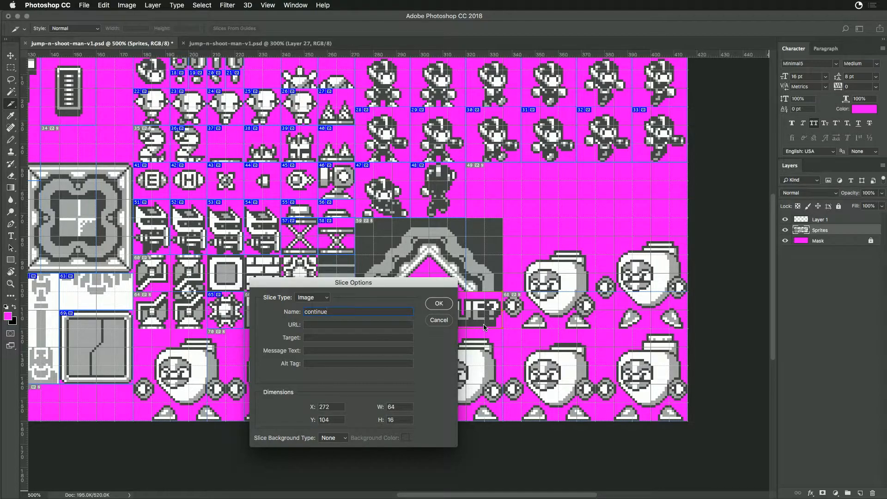
key("Return")
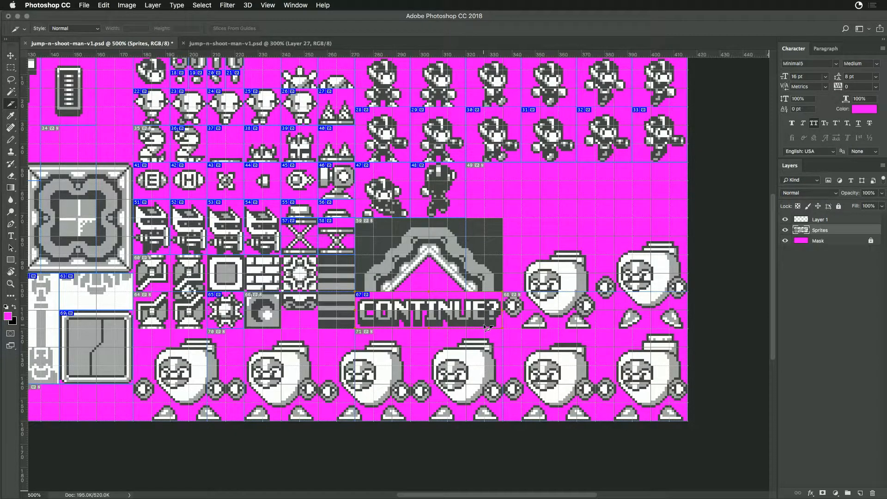
- Create a 128 × 96 px slice over the large tile area at X 0, Y 48 and give it a name beginning auto-til
left_click_drag(333, 288, 598, 350)
left_click_drag(276, 322, 381, 282)
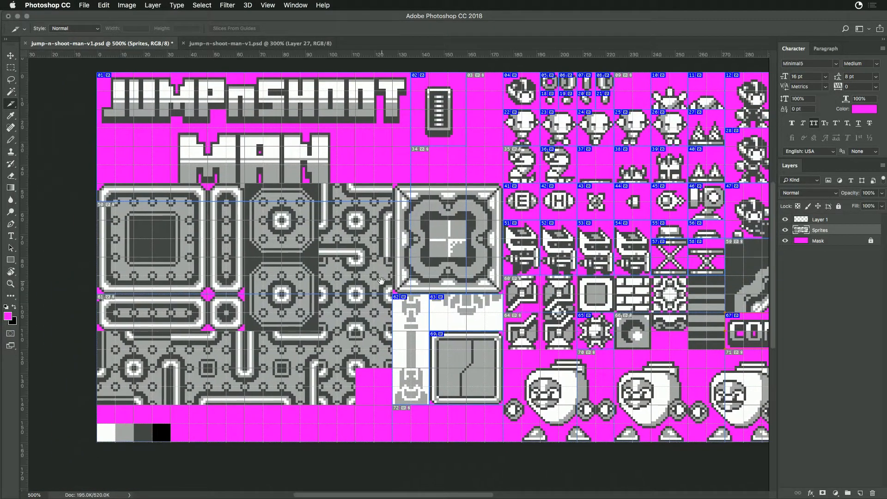
left_click_drag(97, 184, 393, 405)
double_click(367, 330)
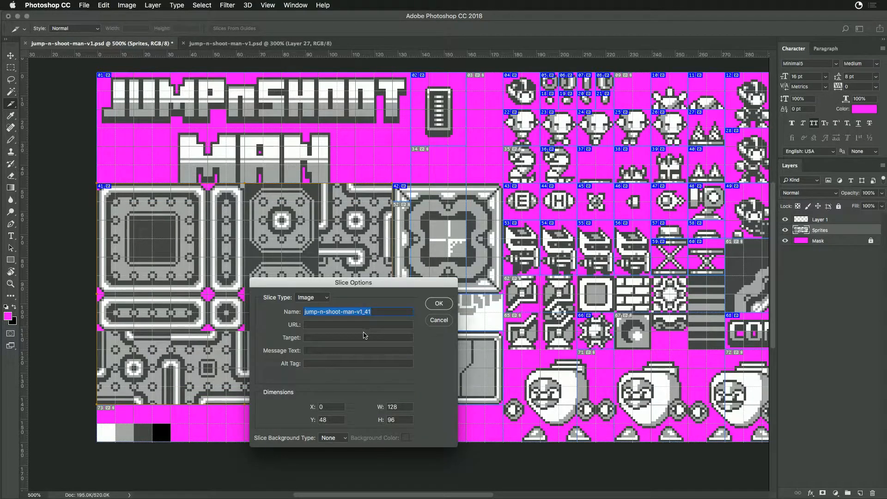
type("auto-tiles")
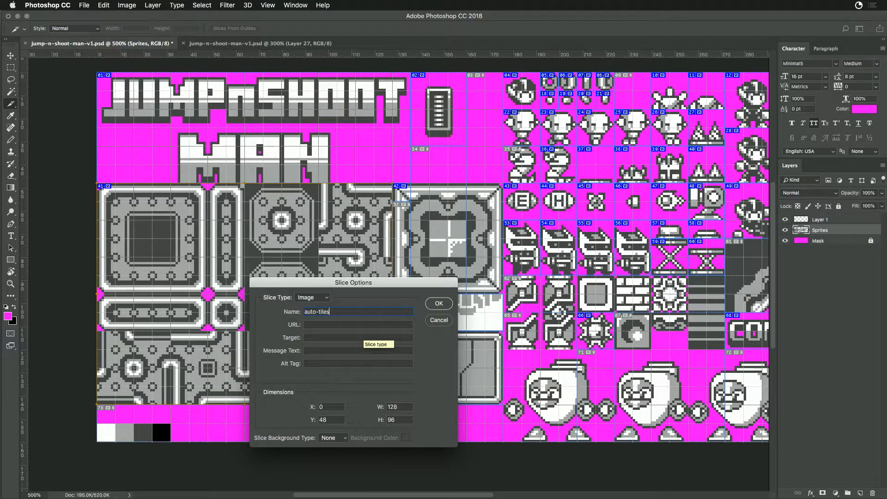
key("Return")
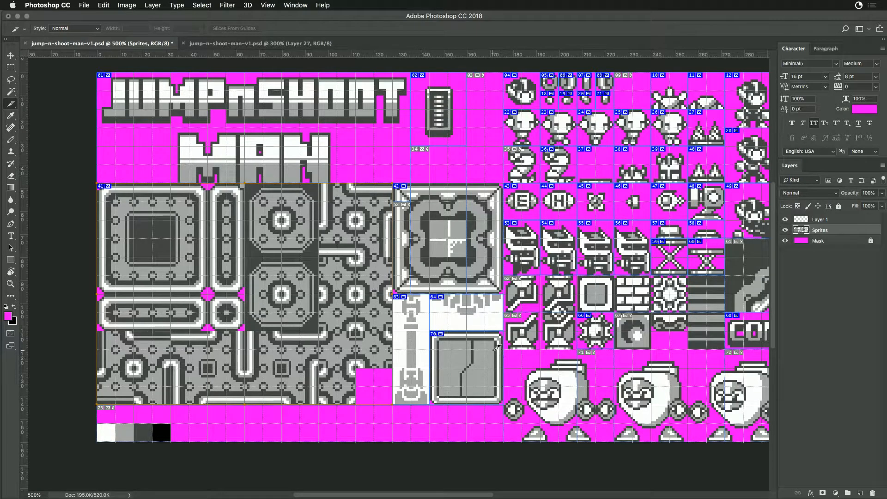
- Shorten the logo slice so its lower edge meets the upper edge of the large tile area
double_click(400, 197)
left_click(439, 305)
double_click(343, 179)
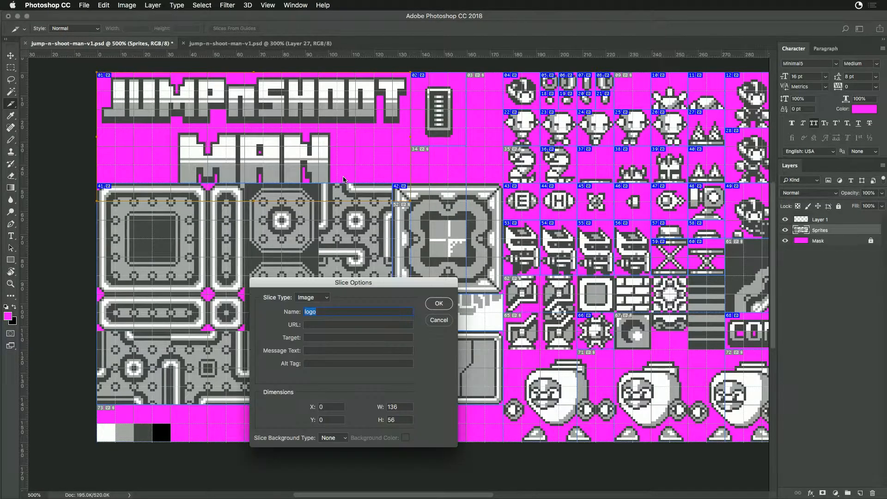
key("Return")
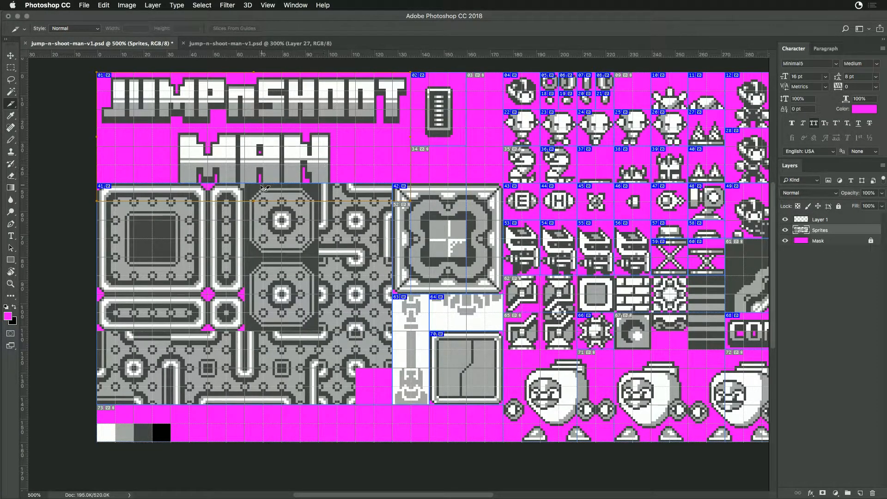
left_click_drag(253, 184, 253, 184)
- Open JumpnShootManTransparent.png from the Tmp folder in Finder, inspect the sheet enlarged to 300%, and close it
key("super+Tab")
key("super+Tab")
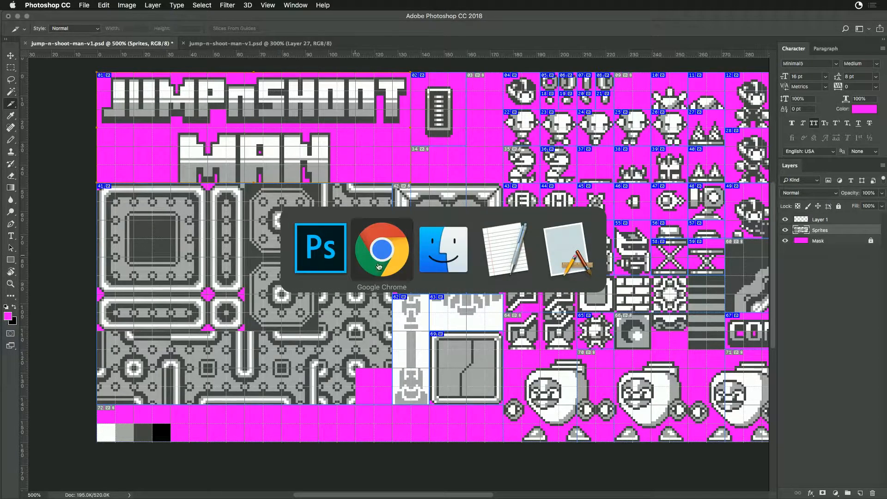
scroll(287, 208, "left", 5)
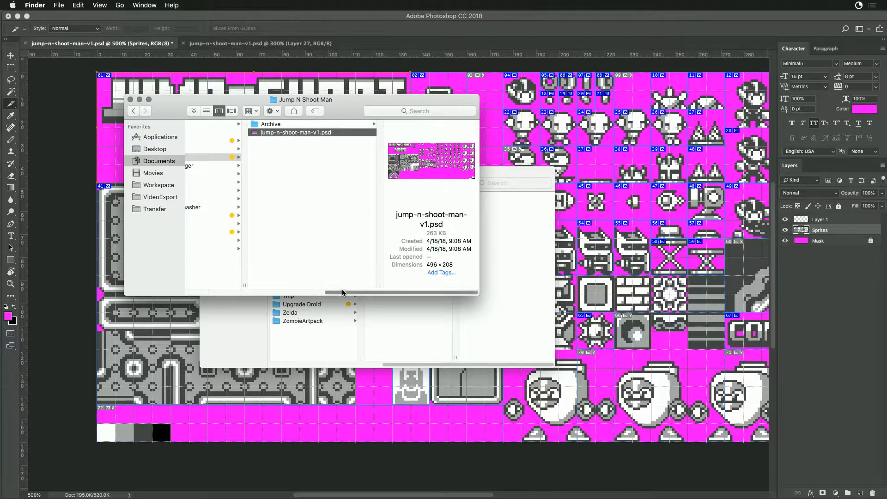
left_click(254, 224)
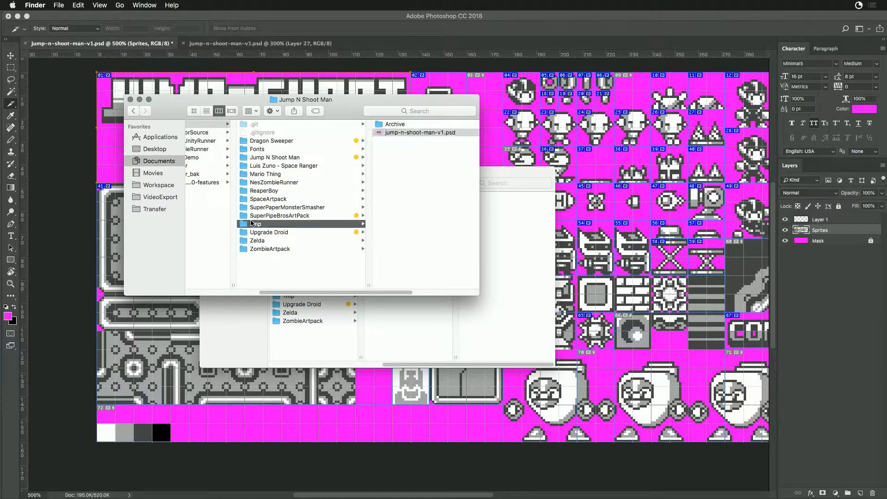
left_click(362, 149)
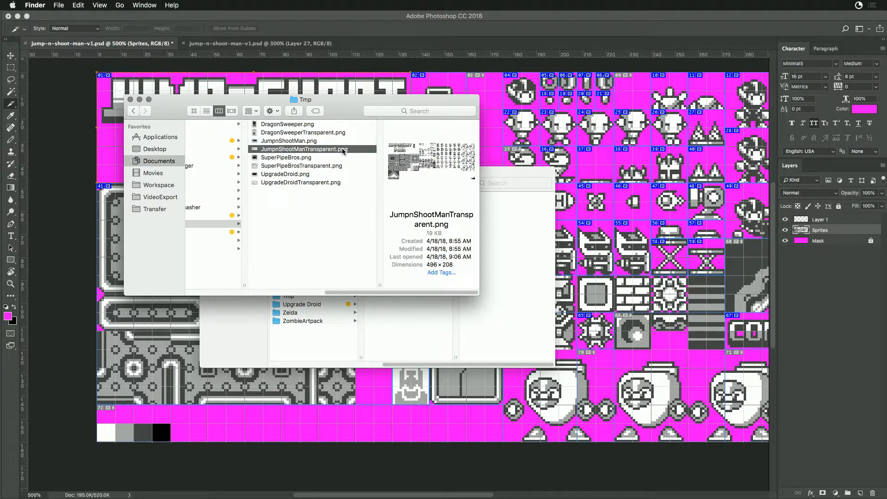
key("super+Tab")
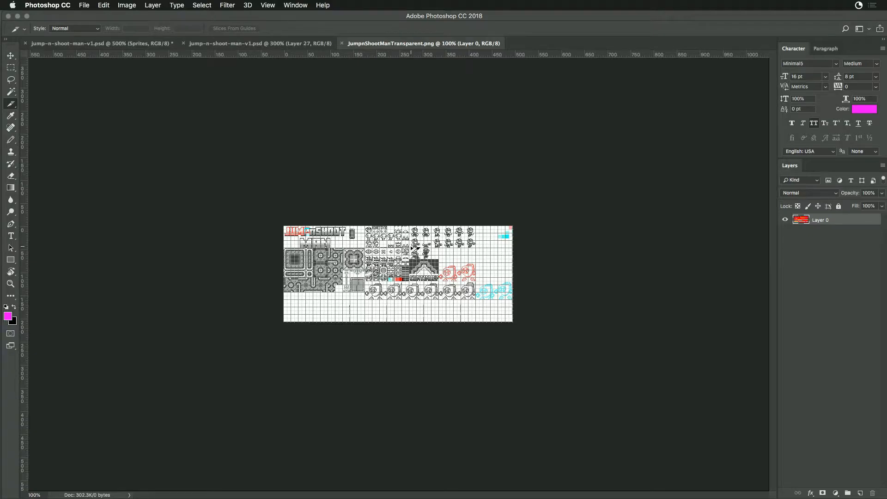
key("super+equal")
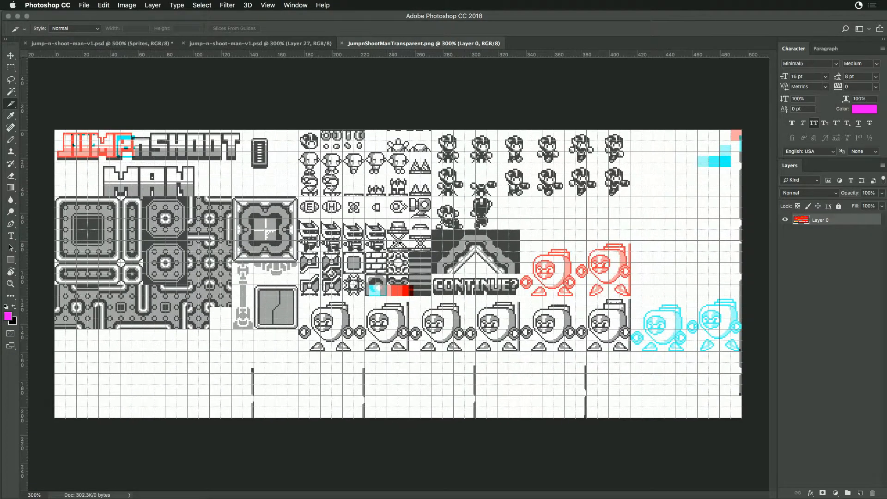
key("super+w")
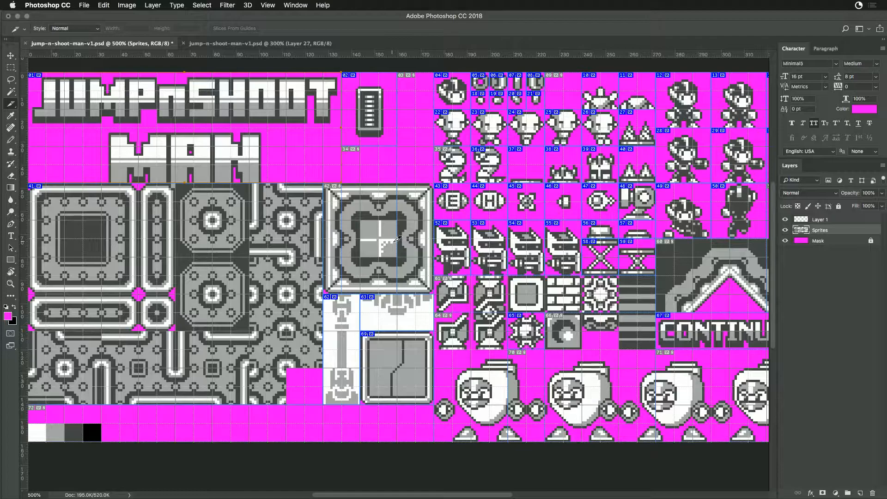
- Save the sliced PSD, open JumpnShootManTransparent.png from the Tmp folder again to check its display, and close it
key("super+s")
key("super+Tab")
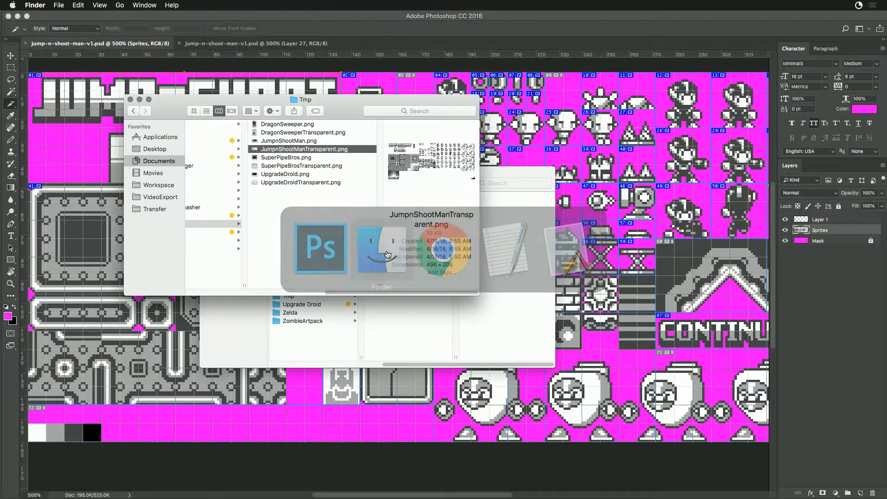
double_click(276, 150)
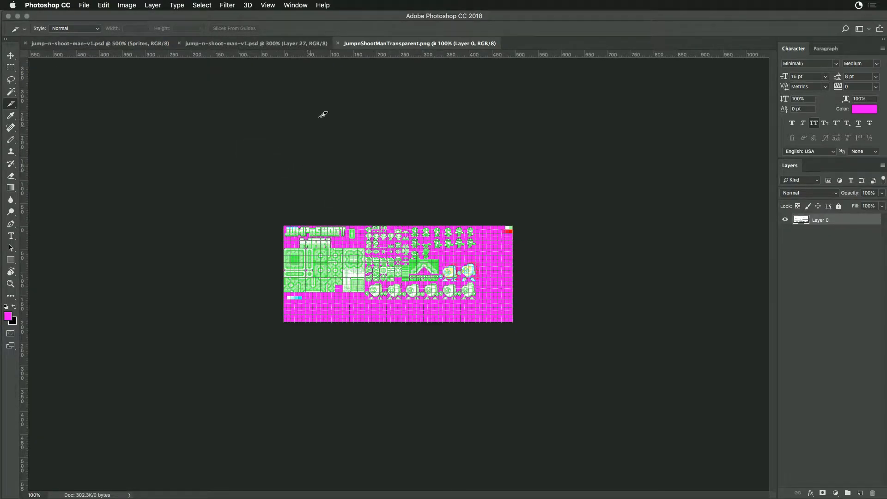
key("super+w")
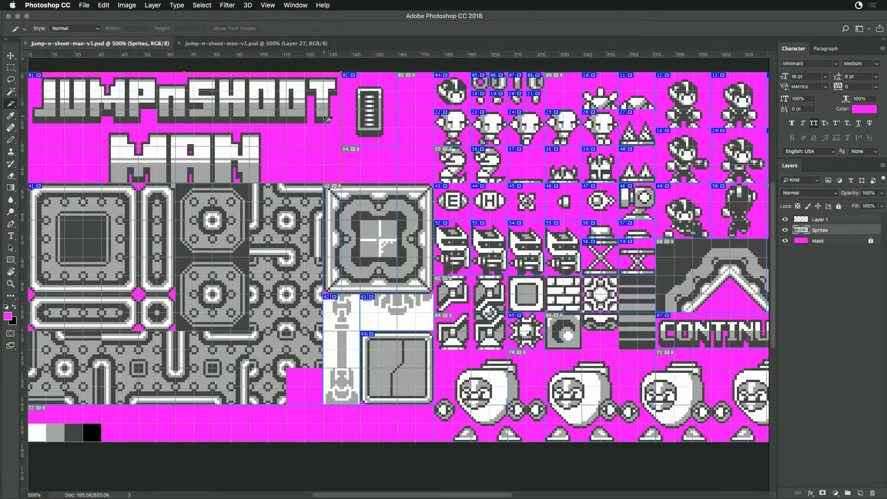
- Quit Photoshop and reopen JumpnShootManTransparent.png from the Tmp folder in a fresh session at 300% zoom
left_click(217, 47)
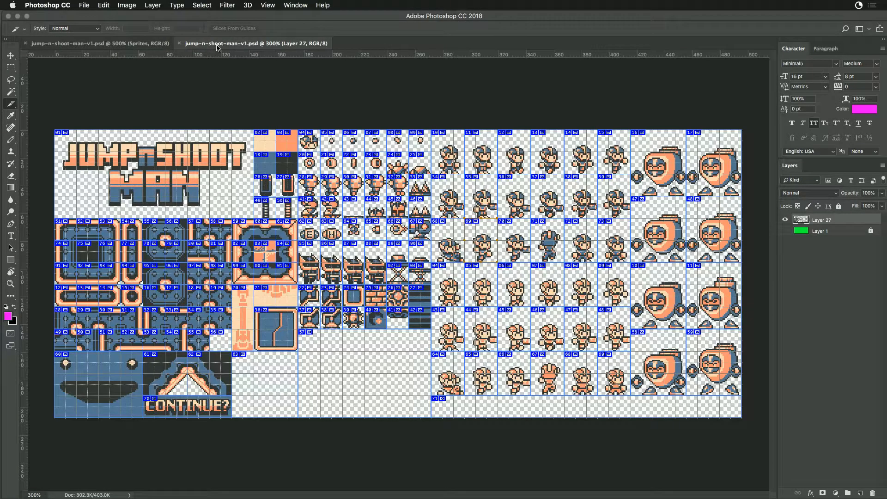
key("super+h")
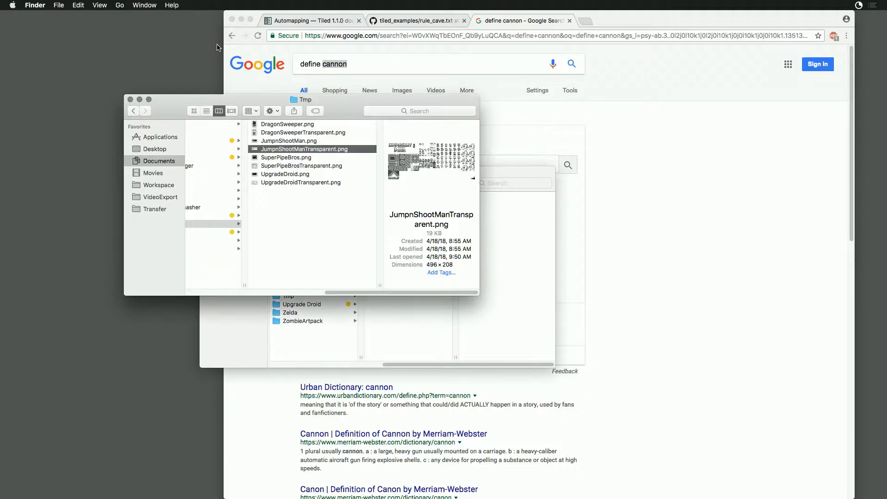
double_click(255, 151)
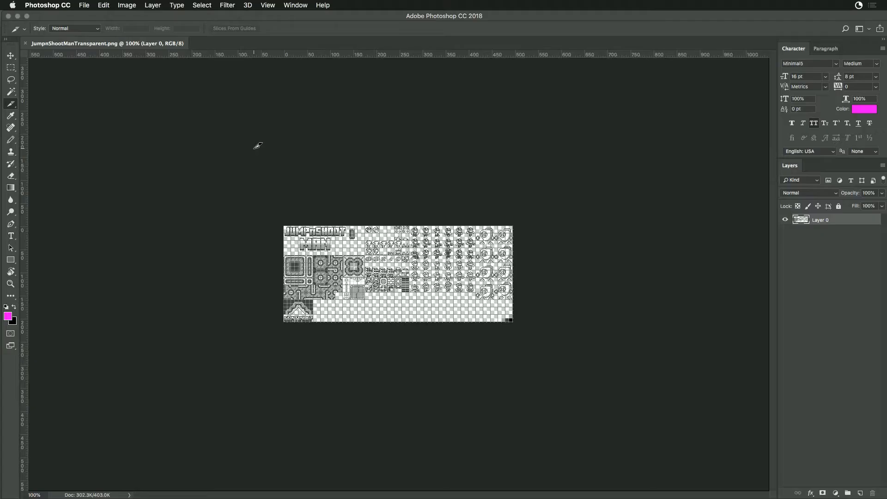
key("super+equal")
key("super+equal")
key("super+equal")
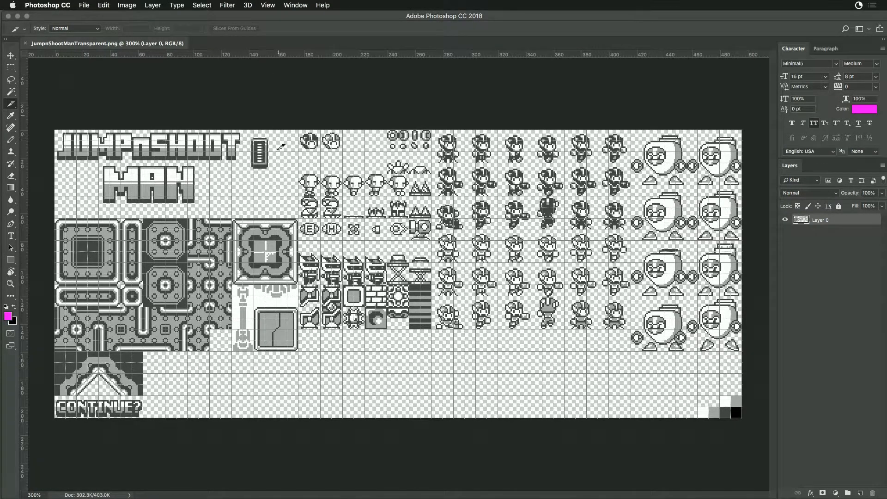
- Copy the complete JUMP n SHOOT MAN logo area from the transparent PNG and close that file
left_click(12, 68)
left_click_drag(54, 130, 242, 207)
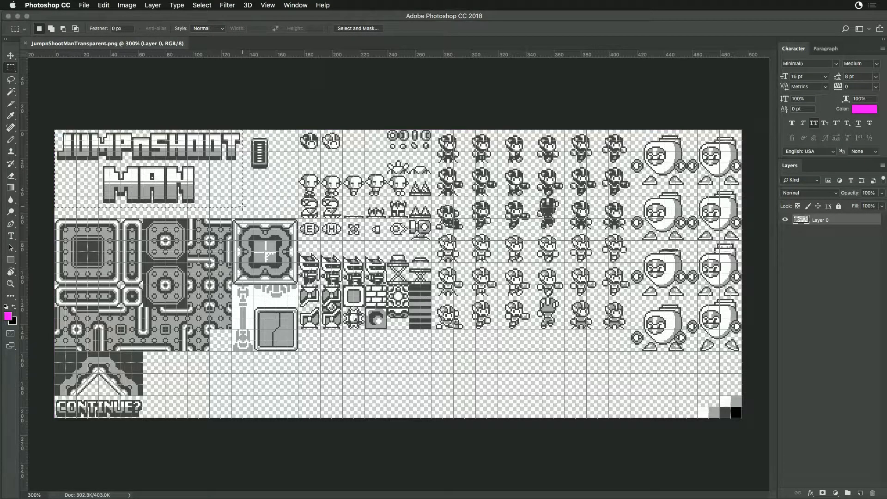
key("super+w")
- Reopen the jump-n-shoot-man-v1.psd file from the Jump N Shoot Man folder in Finder
key("super+Tab")
left_click(496, 171)
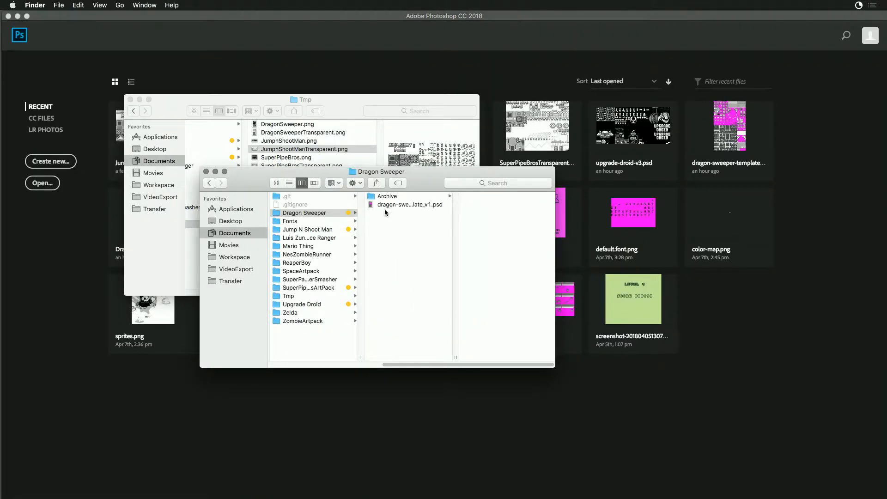
left_click(313, 229)
left_click(400, 207)
double_click(400, 205)
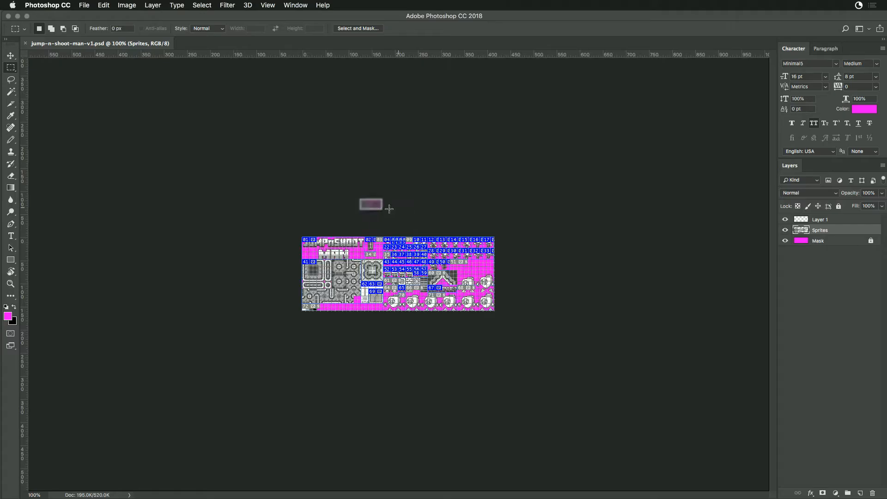
key("super+equal")
key("super+equal")
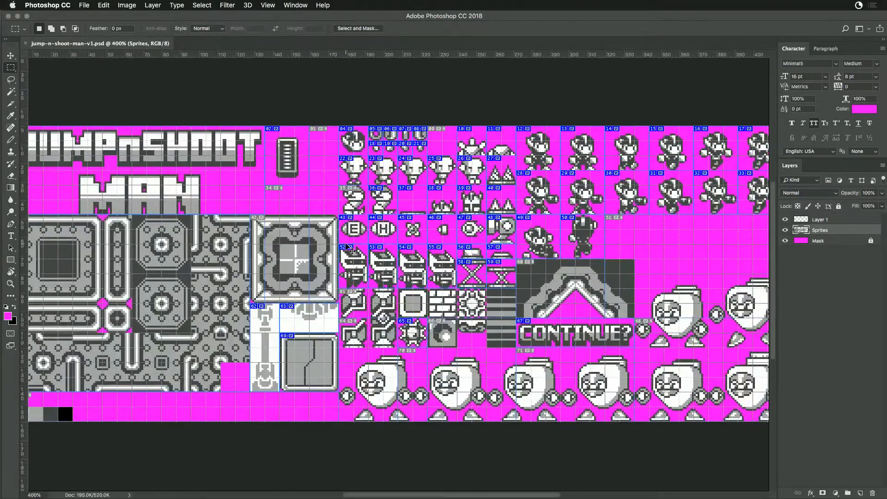
- Paste the copied logo into the PSD as a new layer, aligned over the existing logo
left_click_drag(399, 249, 208, 149)
key("super+v")
key("super+r")
left_click(339, 332, "super")
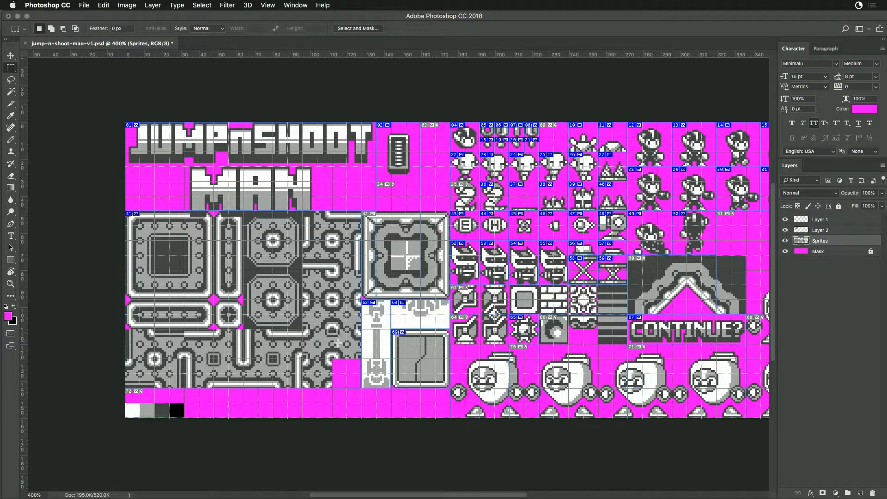
- Move the whole tile block on the Sprites layer down about 8 px and shift the large tile area's slice to match
left_click_drag(126, 212, 452, 388)
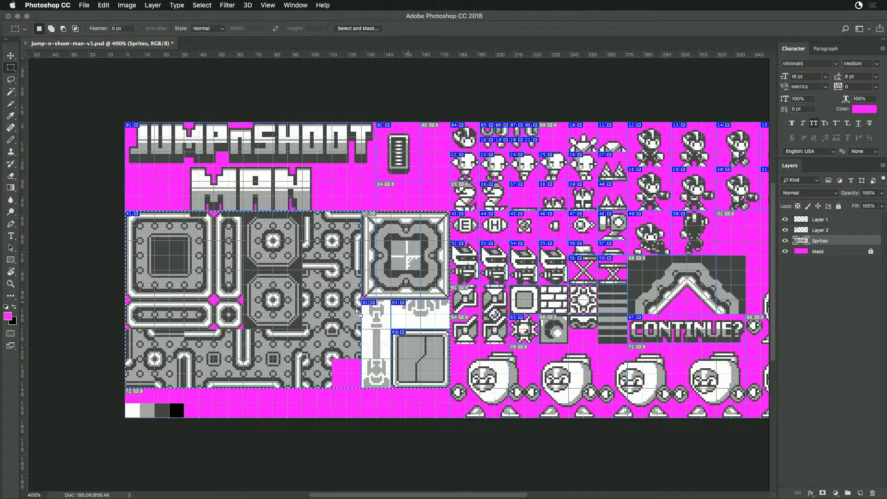
left_click_drag(330, 324, 323, 340)
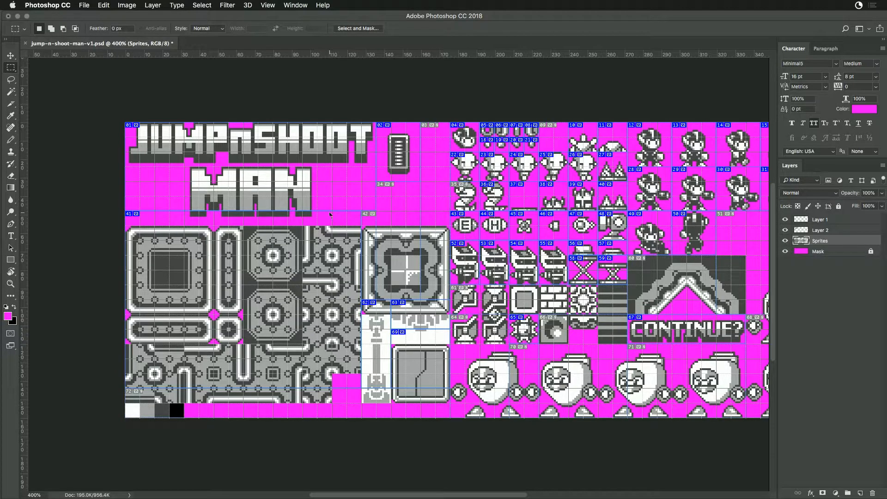
key("c")
left_click_drag(329, 267, 329, 282)
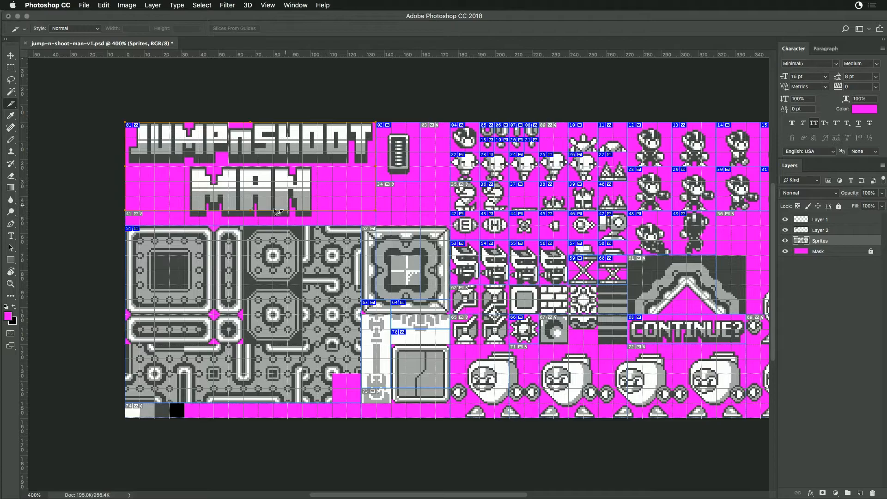
- Extend the logo slice down to the moved tile block and shift the slices on the white tiles and cracked block down to match
left_click_drag(249, 211, 250, 223)
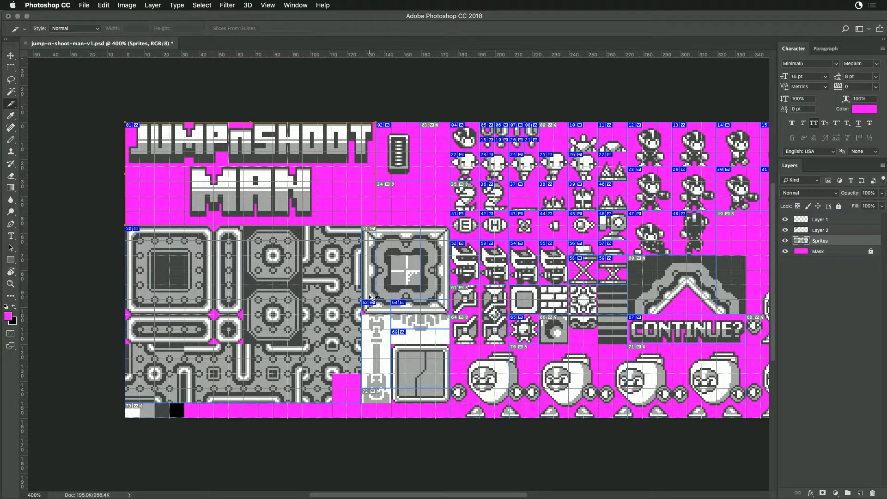
left_click(376, 311)
double_click(412, 315)
key("Return")
left_click_drag(409, 319, 409, 378)
left_click(407, 361)
left_click(375, 336)
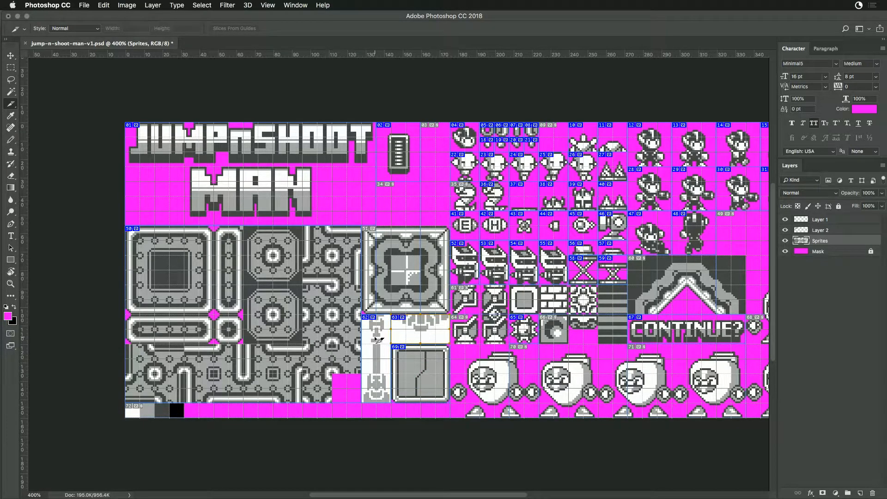
left_click(390, 276)
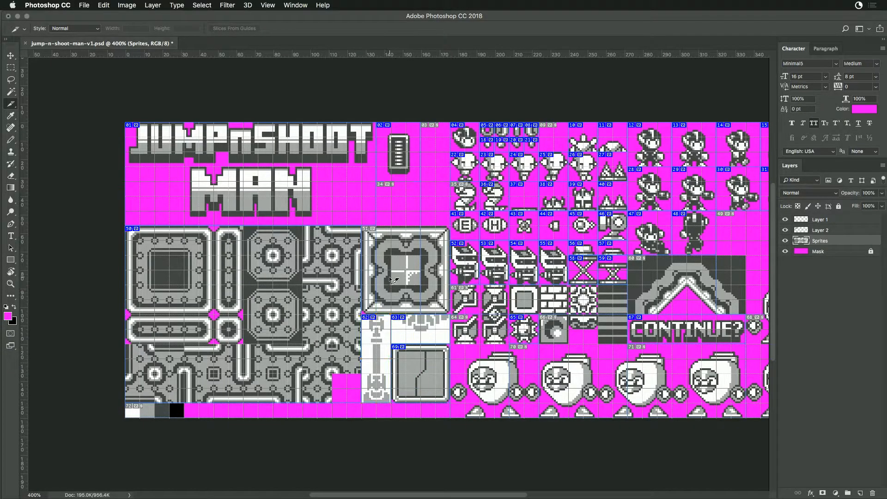
left_click(411, 170)
left_click(414, 210)
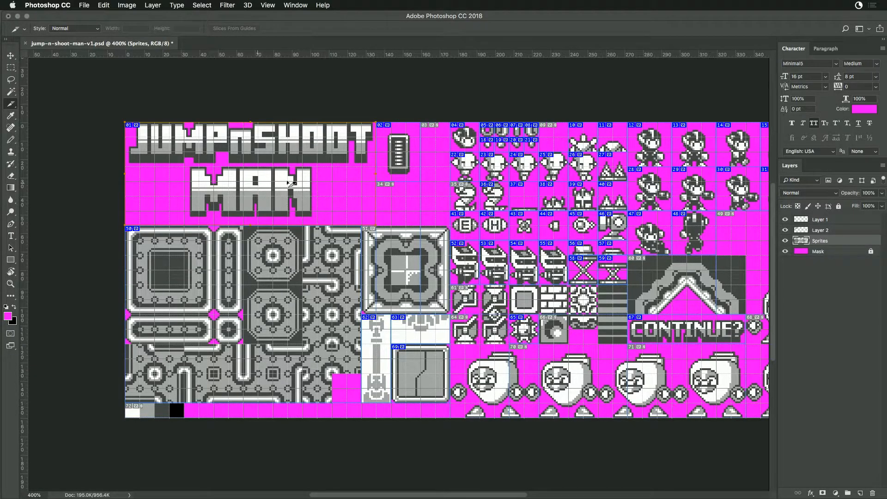
scroll(487, 239, "right", 5)
scroll(486, 240, "down", 2)
left_click_drag(562, 250, 394, 255)
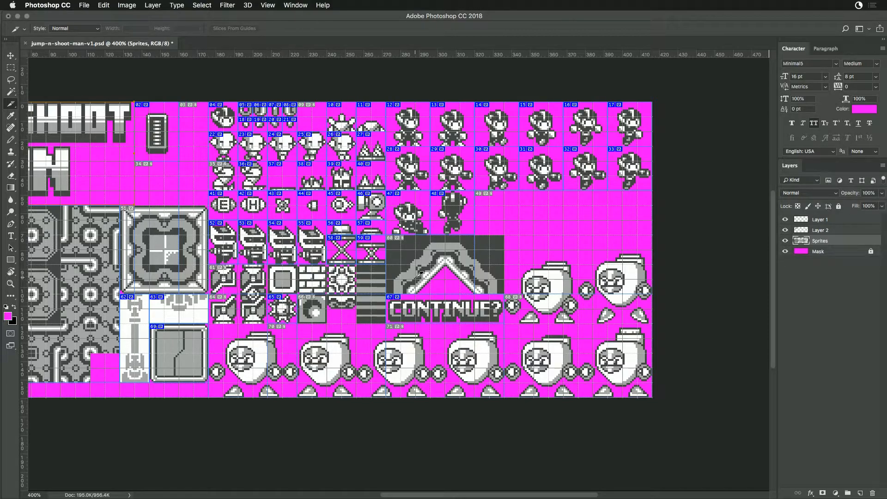
key("super+r")
left_click_drag(397, 254, 497, 239)
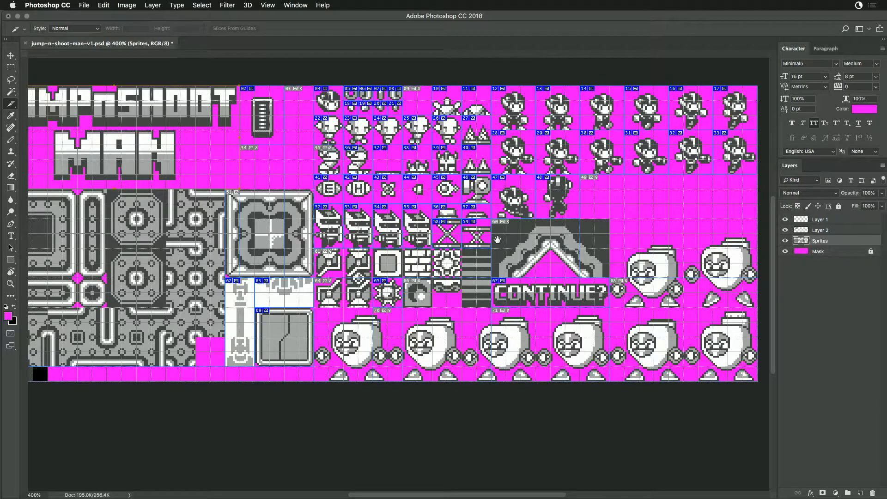
left_click_drag(498, 239, 337, 215)
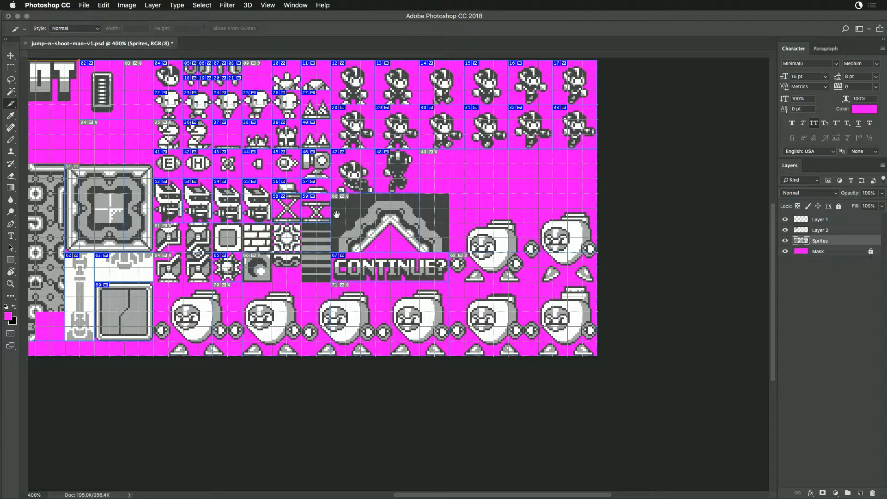
key("super+r")
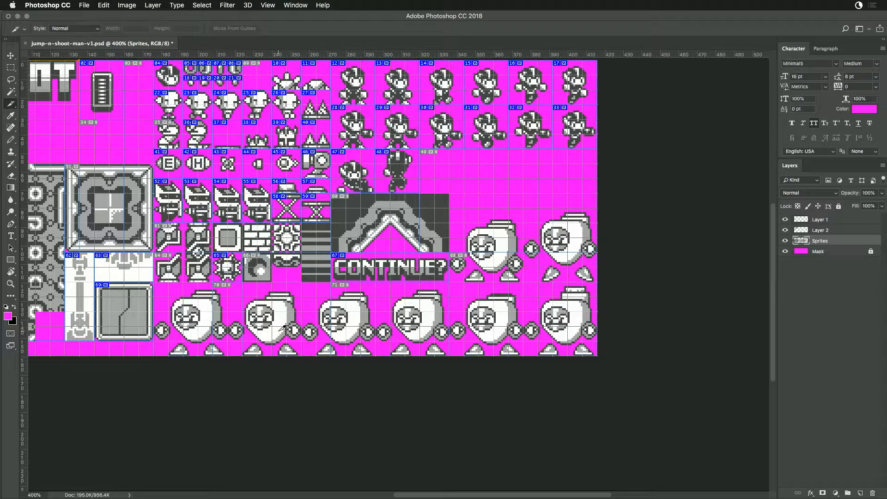
left_click_drag(296, 243, 343, 294)
key("ctrl+r")
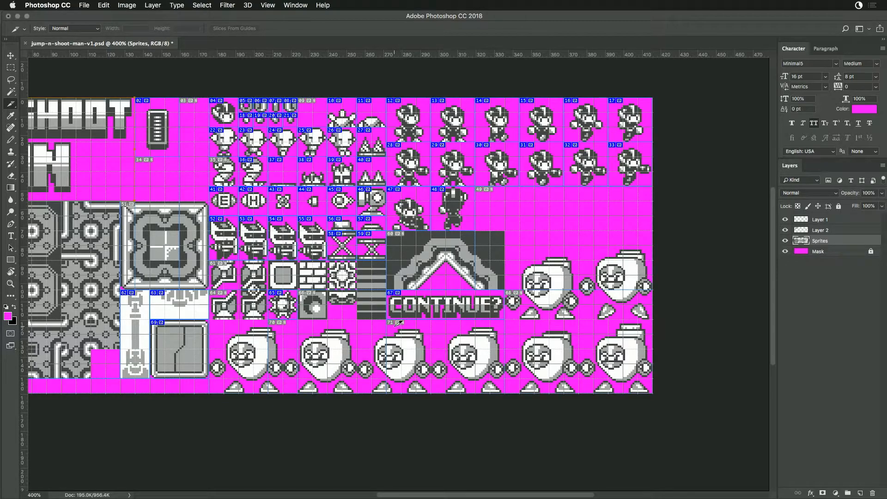
left_click_drag(427, 325, 378, 294)
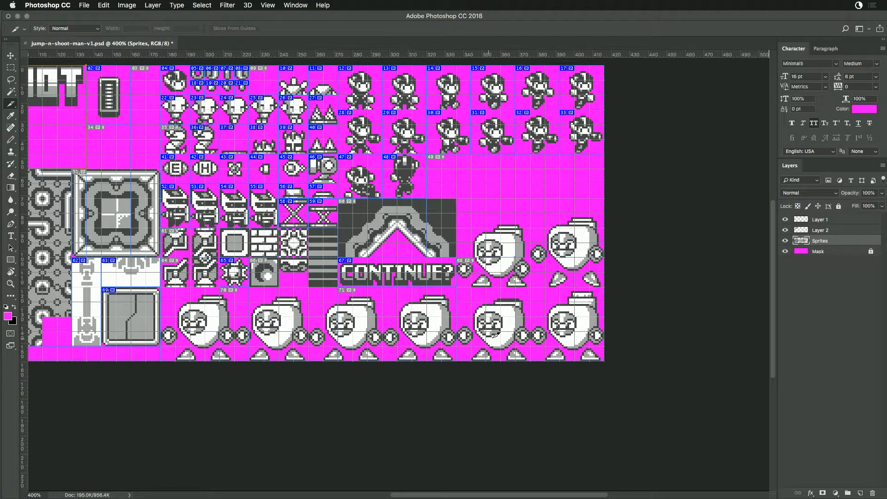
left_click_drag(316, 254, 352, 274)
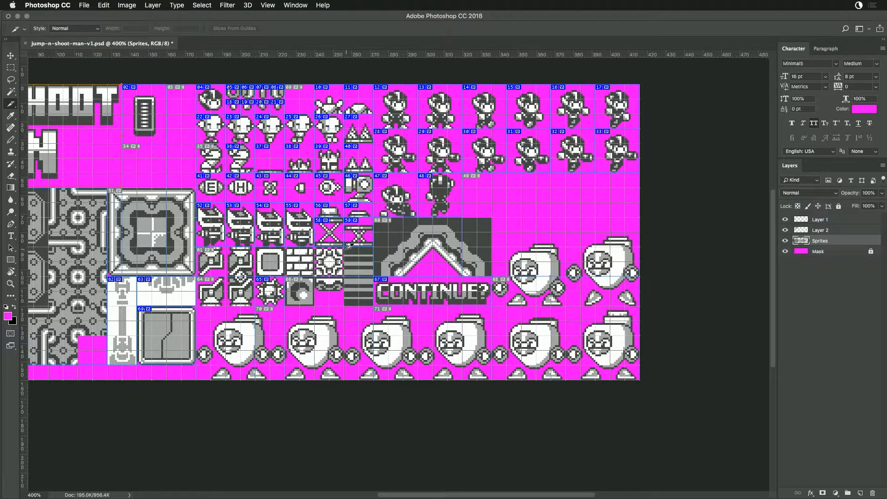
- Create a 16 × 16 px slice on the upper striped bars tile at X 256, Y 88 and name it bars-top
mouse_move(347, 247)
left_mouse_down()
mouse_move(388, 252)
mouse_move(412, 276)
mouse_move(369, 269)
left_mouse_up()
double_click(367, 268)
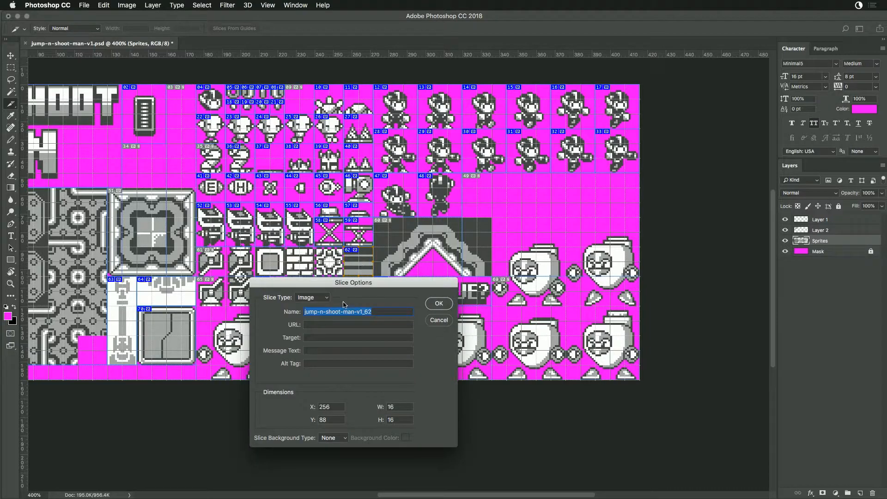
type("bars")
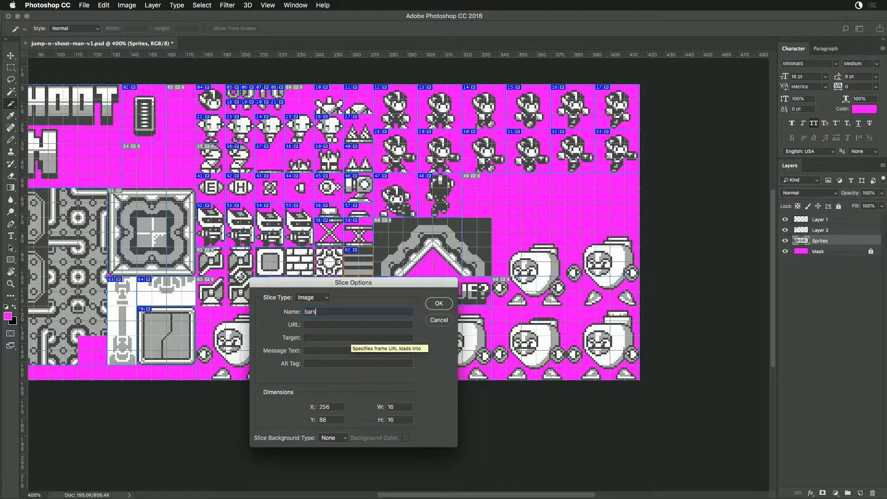
type("-top")
key("Return")
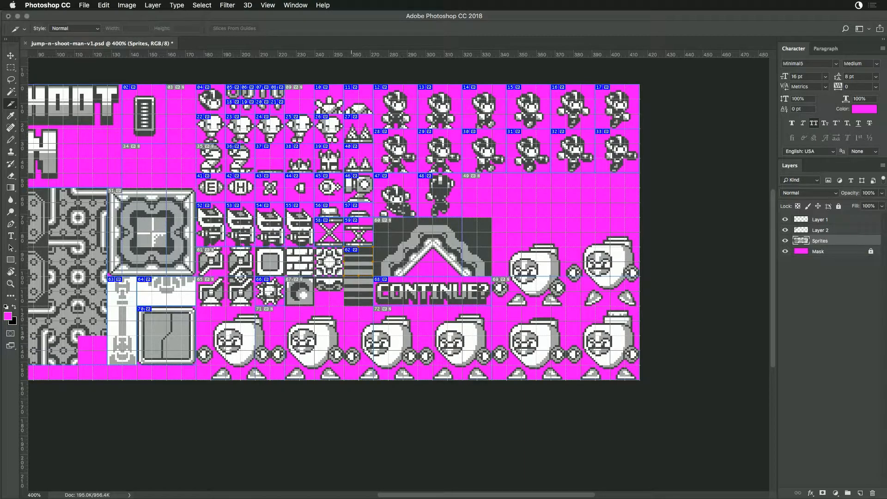
- Duplicate the bars-top slice onto the lower striped bars tile and name the copy bars-bottom
left_click_drag(358, 257, 359, 287)
double_click(360, 288)
type("bars-to")
key("BackSpace")
key("BackSpace")
type("bottom")
key("Return")
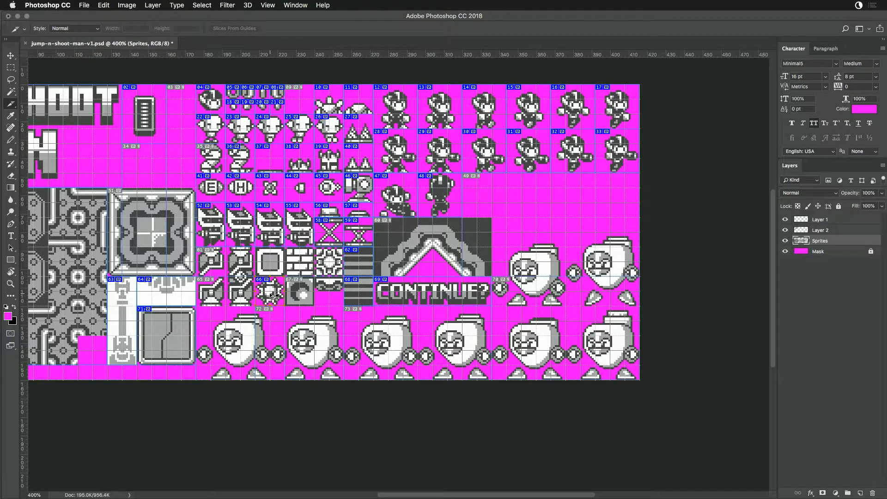
- Examine the sprite sheet with the slice and grid overlays temporarily hidden
left_click_drag(276, 296, 363, 269)
key("ctrl+r")
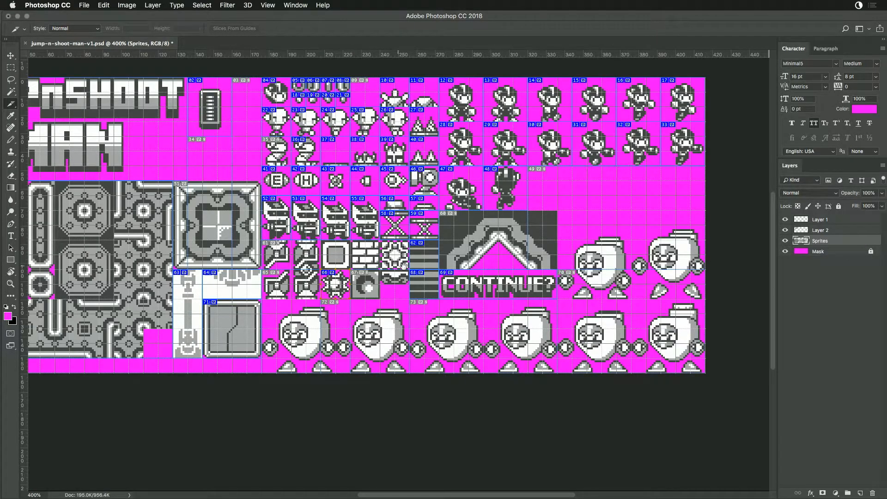
scroll(400, 265, "right", 5)
left_click_drag(477, 214, 491, 178)
left_click_drag(300, 253, 426, 320)
key("super+h")
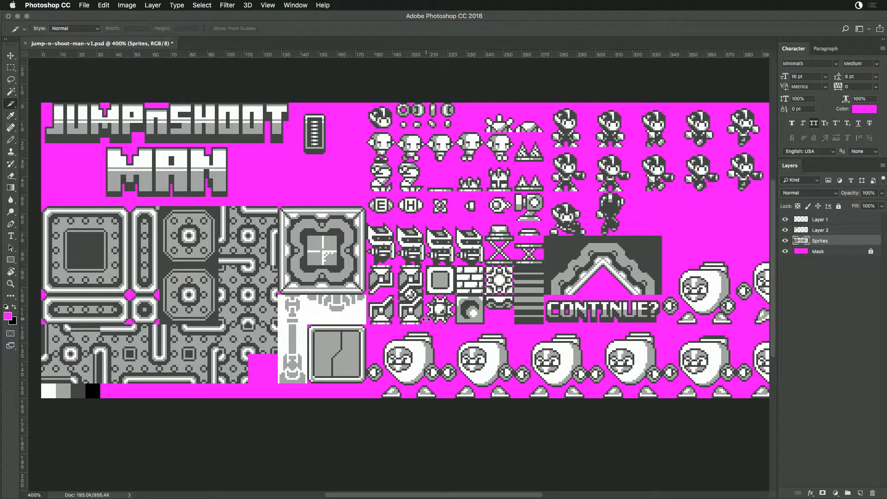
key("super+h")
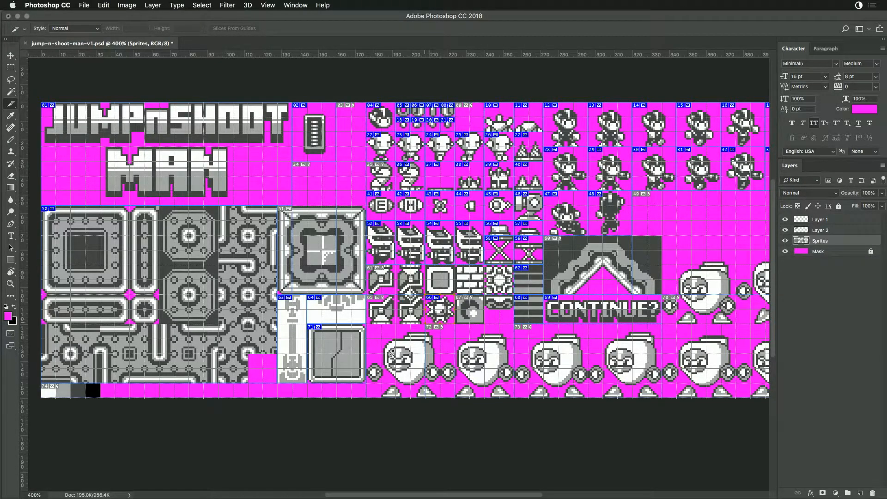
- Save the PSD and start a PNG-24 Save for Web export, targeting the Jump N Shoot Man folder in Documents > Projects > ArtPacks
key("super+s")
key("super+alt+shift+s")
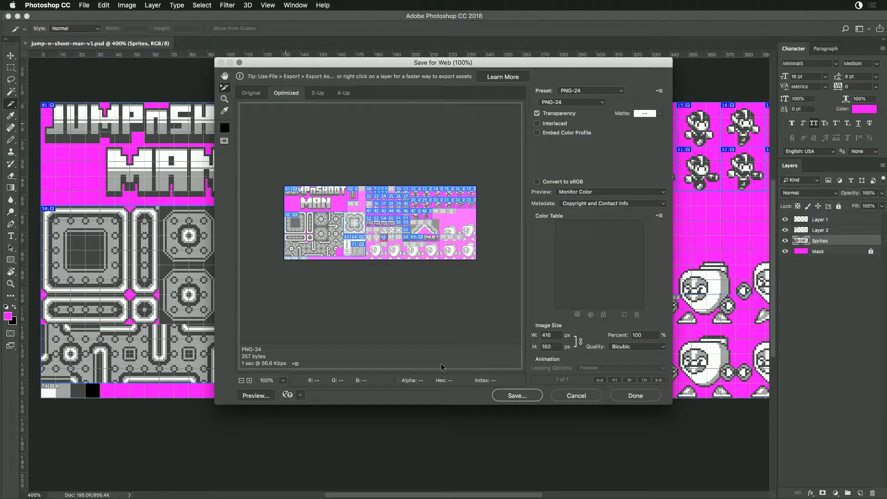
left_click(514, 395)
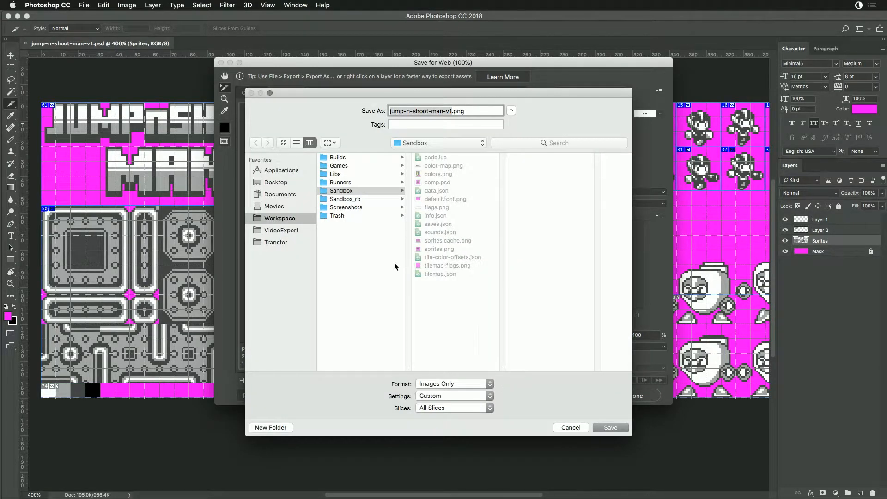
left_click(278, 218)
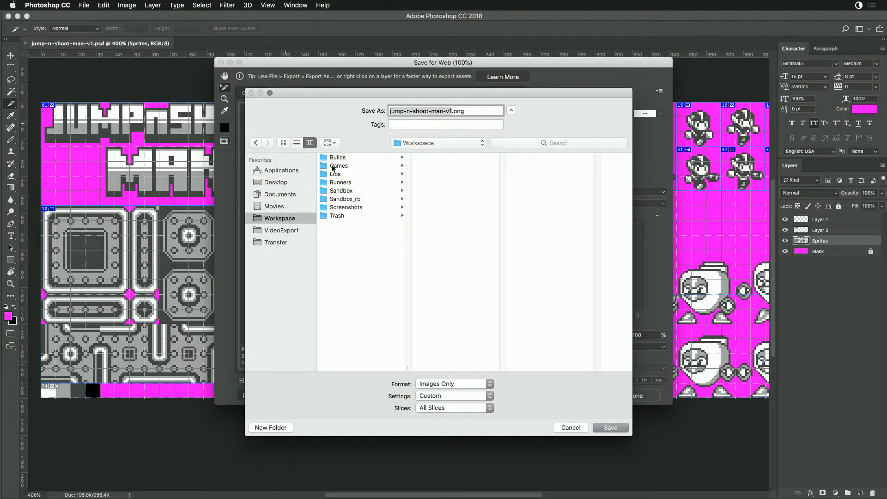
left_click(278, 194)
left_click(338, 166)
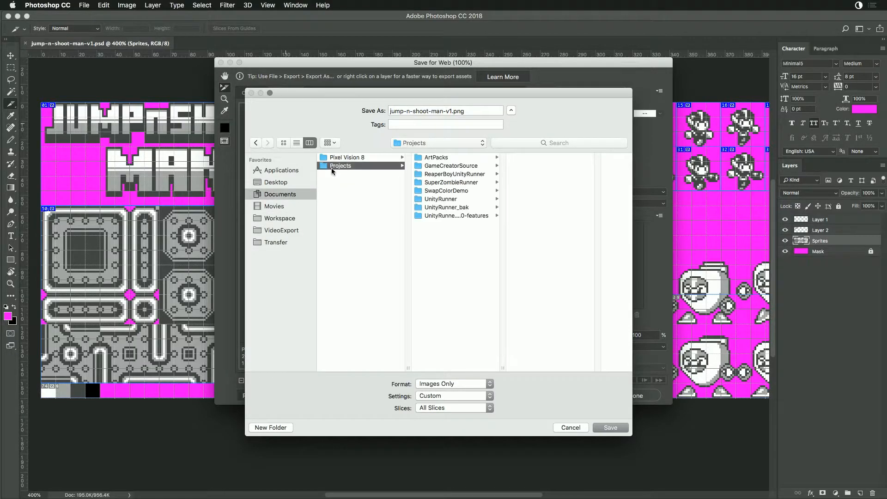
left_click(437, 158)
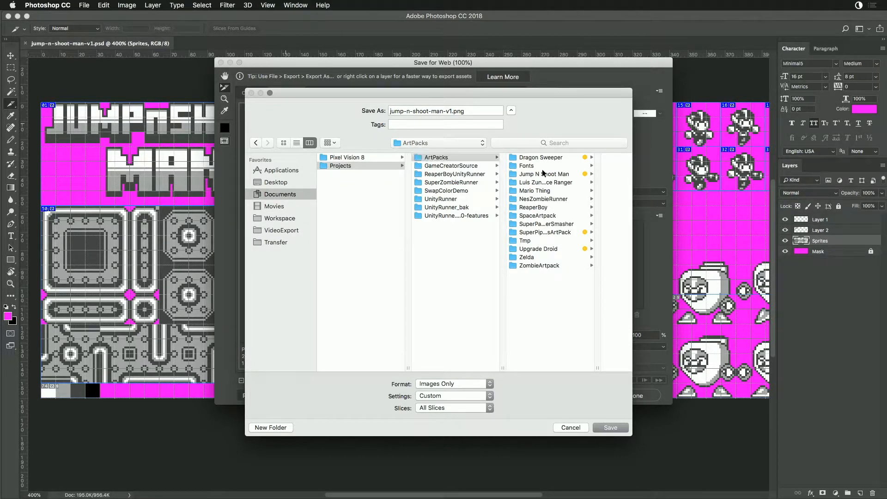
left_click(544, 174)
- Create a folder named SpriteBuilder inside Jump N Shoot Man as the export destination
left_click(279, 429)
type("Sprit")
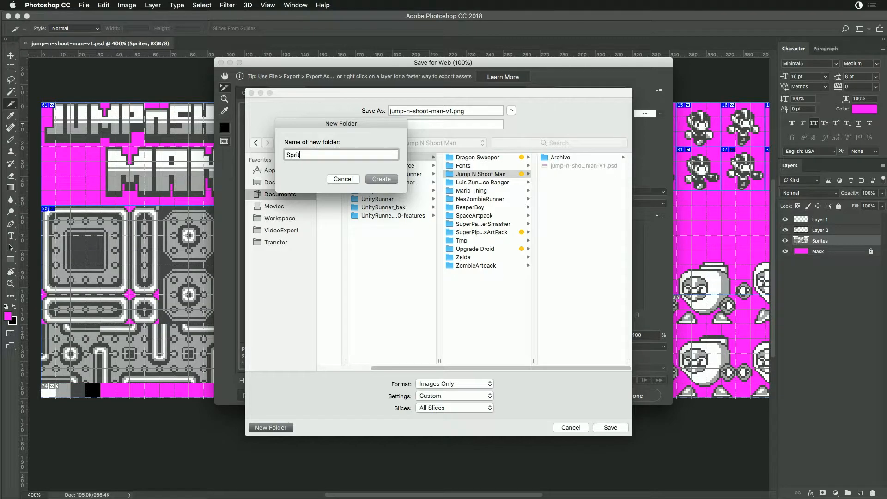
type("eBuilder")
key("Return")
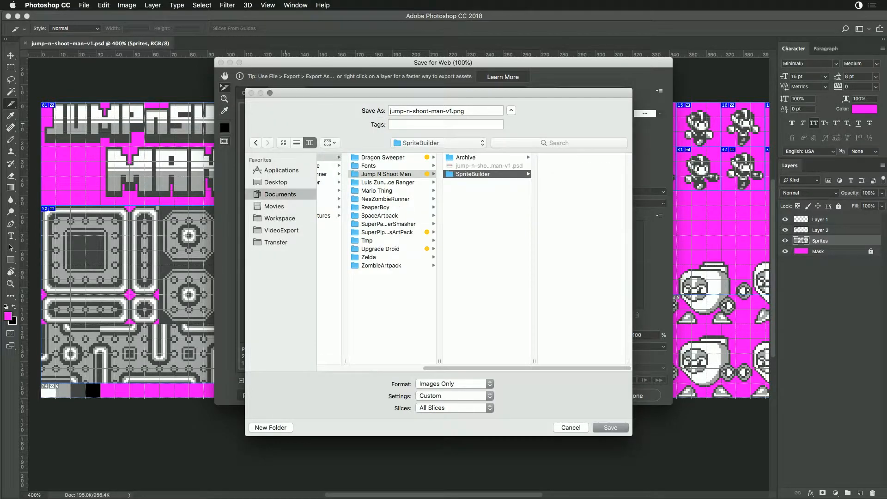
- Limit the export to All User Slices and save the images into the SpriteBuilder folder
left_click(443, 395)
left_click(443, 395)
left_click(430, 409)
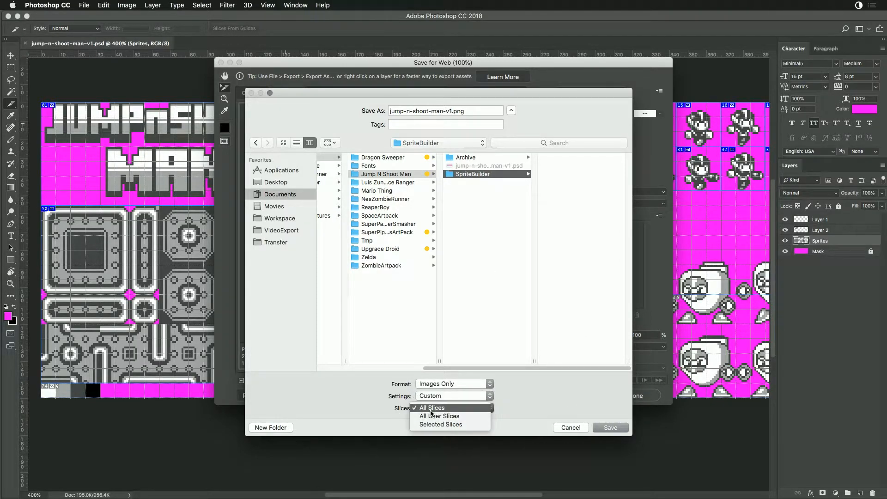
left_click(433, 416)
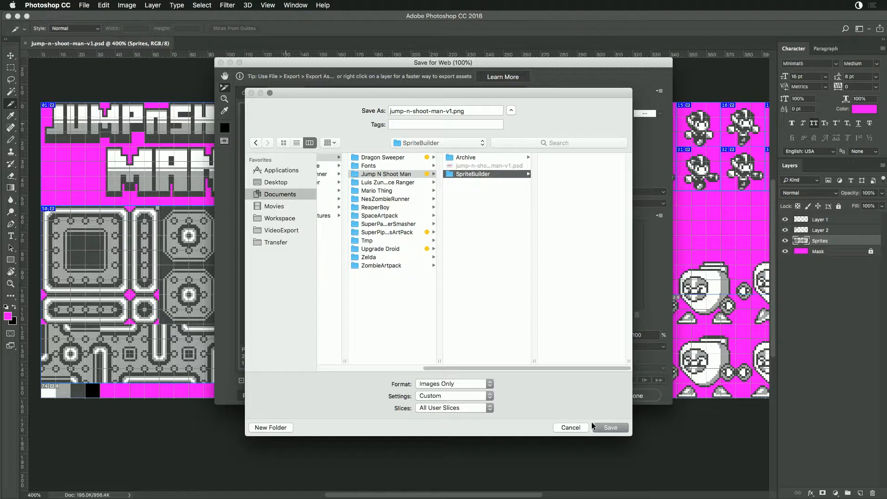
left_click(611, 427)
- Switch to Finder and preview the exported PNGs in the SpriteBuilder folder, from the bars tiles through the large-shot sprites
key("super+Tab")
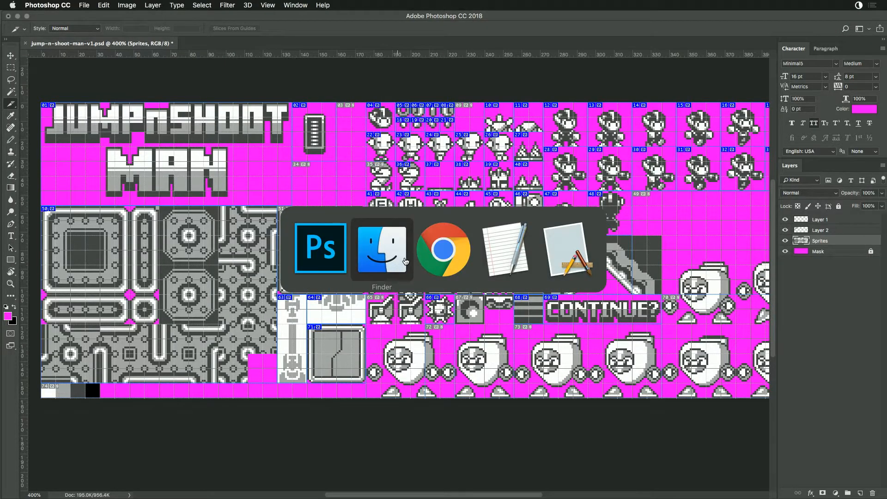
left_click(387, 213)
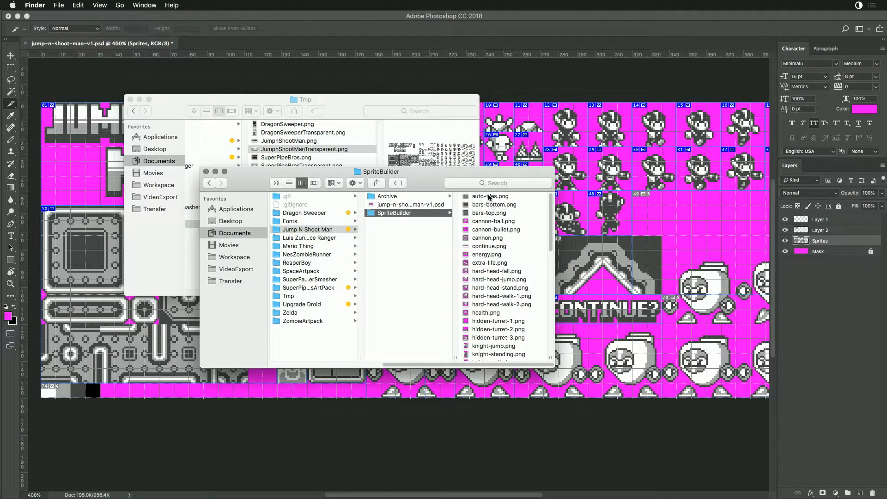
key("Right")
key("Down")
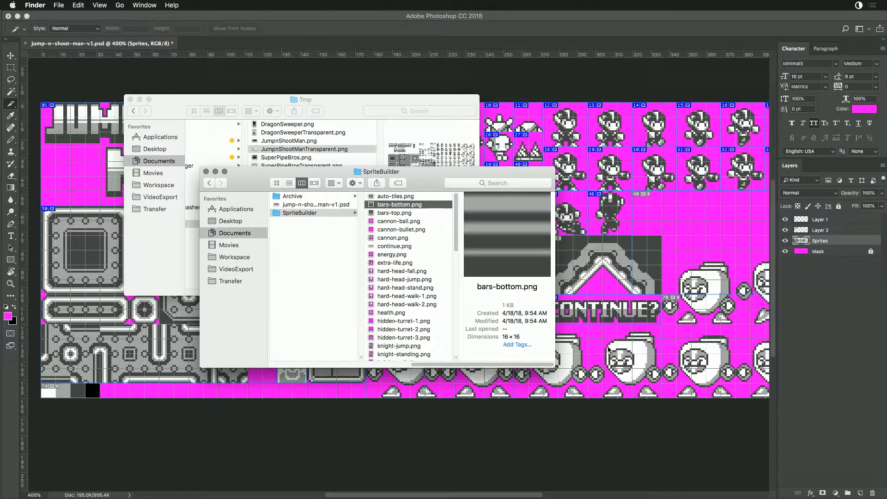
key("Down")
key("Down")
key("Down")
key("Down")
key("Down")
key("Down")
key("Down")
key("Down")
key("Down")
key("Down")
key("Down")
key("Down")
key("Down")
key("Down")
key("Down")
key("Down")
key("Down")
key("Down")
key("Down")
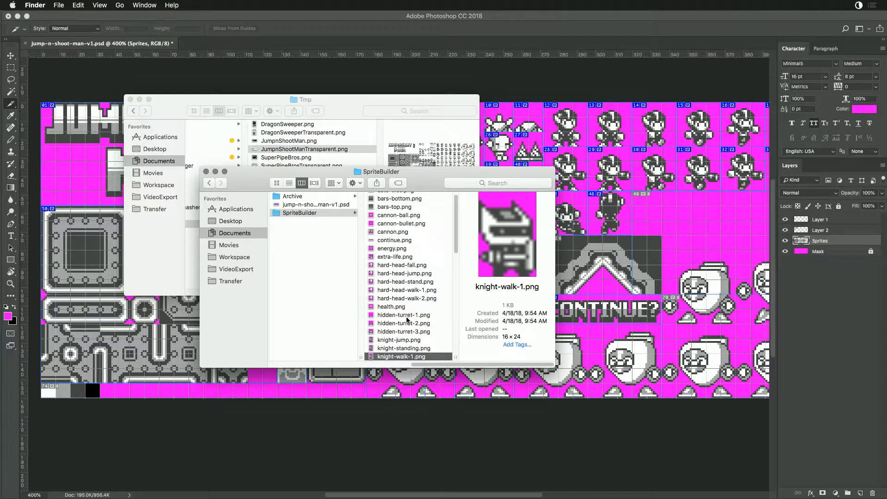
scroll(406, 309, "down", 10)
key("Down")
- Preview the exported pillar and player sprites, flipping between neighbouring player frames to compare their poses
key("Down")
key("Down")
key("Down")
key("Down")
key("Down")
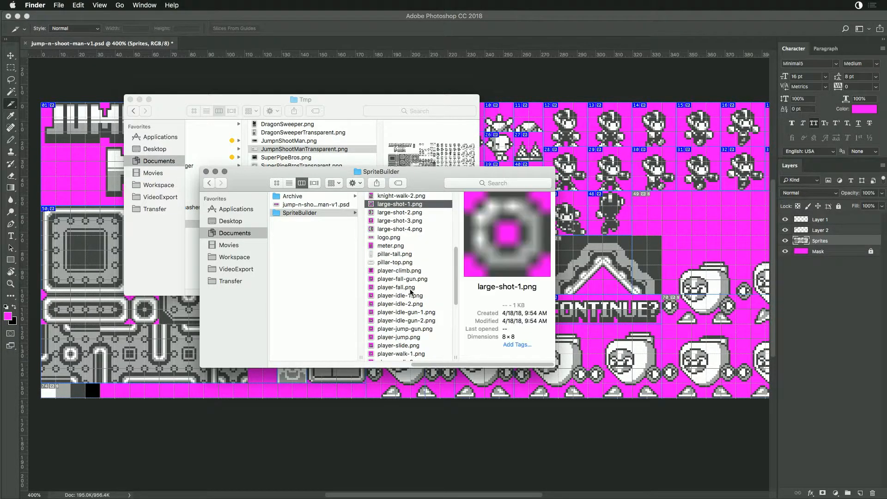
key("Down")
key("Down")
key("Down")
key("Down")
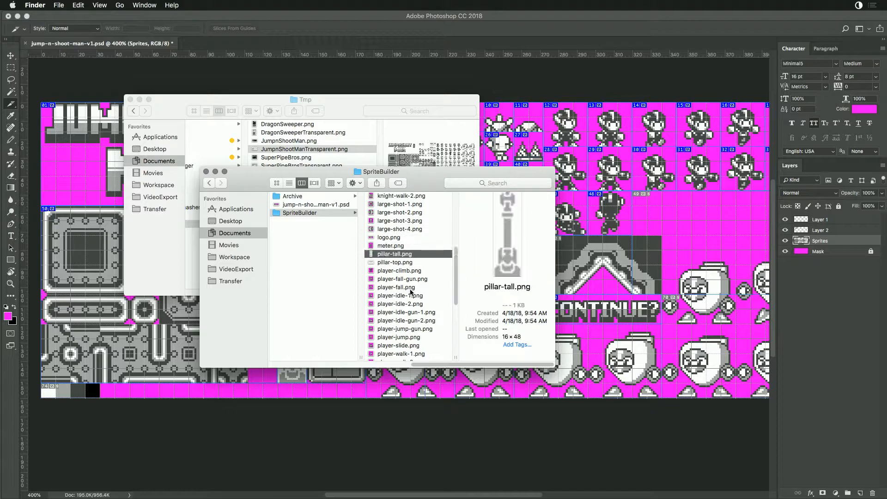
key("Down")
key("Down")
key("Down")
key("Down")
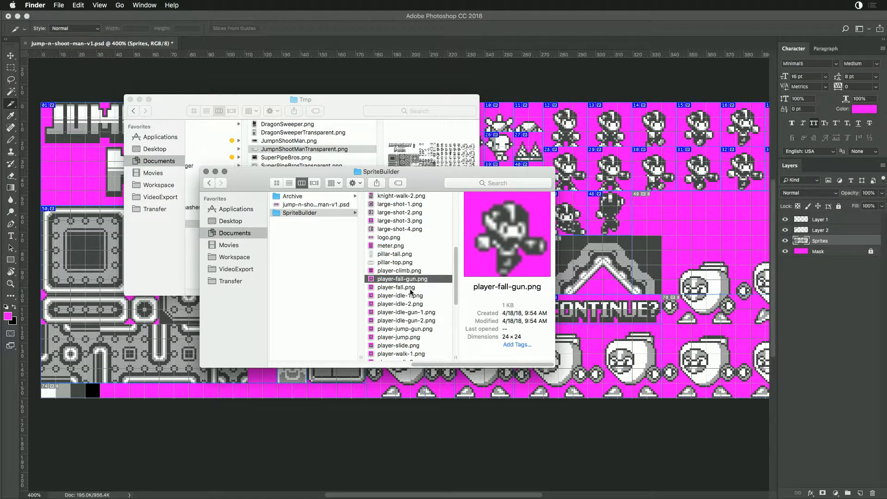
key("Down")
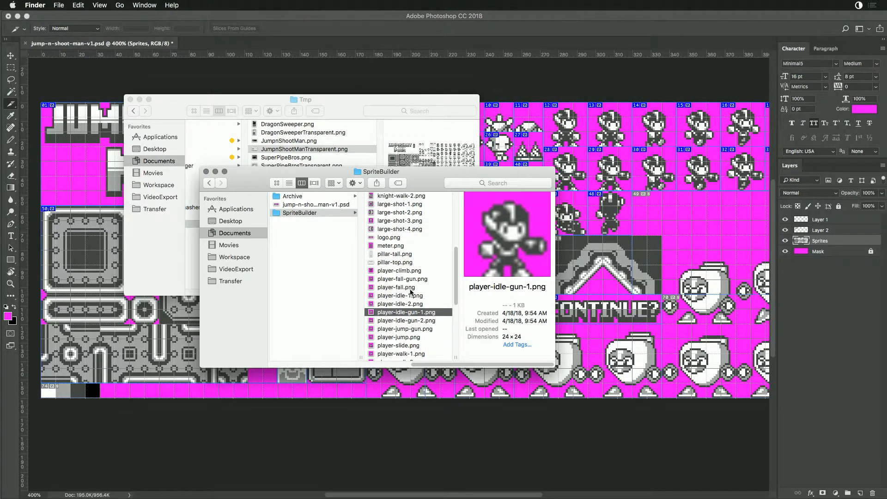
key("Down")
key("Down")
key("Down")
key("Up")
key("Up")
key("Up")
key("Down")
key("Up")
key("Down")
key("Up")
key("Down")
key("Up")
key("Down")
key("Up")
key("Down")
key("Down")
key("Down")
key("Down")
key("Down")
key("Down")
key("Down")
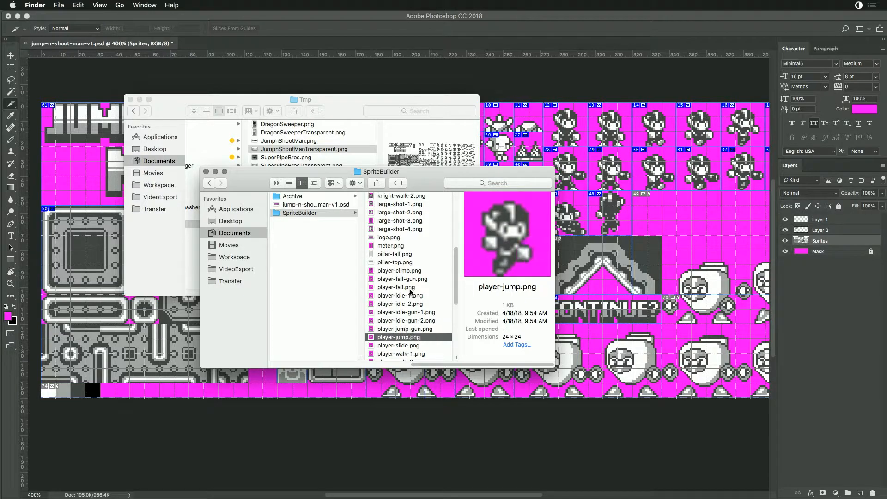
- Check the remaining exported sprites, including the snake, spike balls, springs and turrets
key("Down")
key("Down")
key("Down")
key("Down")
key("Down")
key("Down")
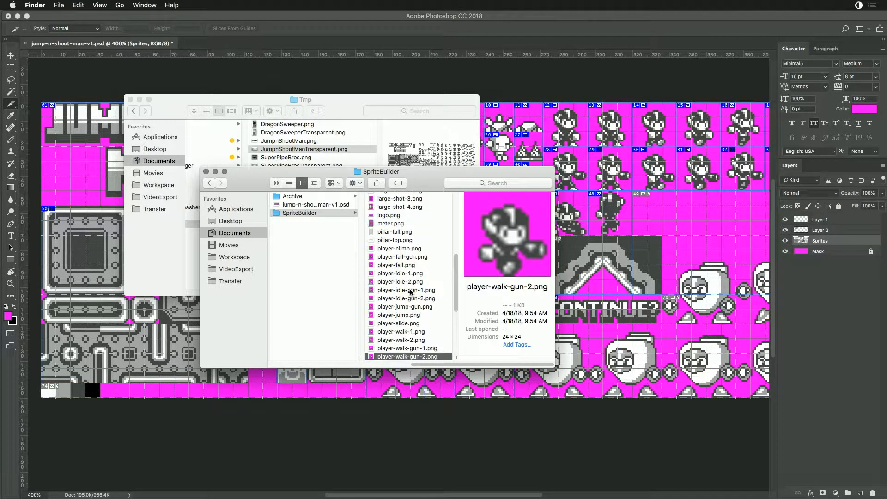
key("Down")
key("Down")
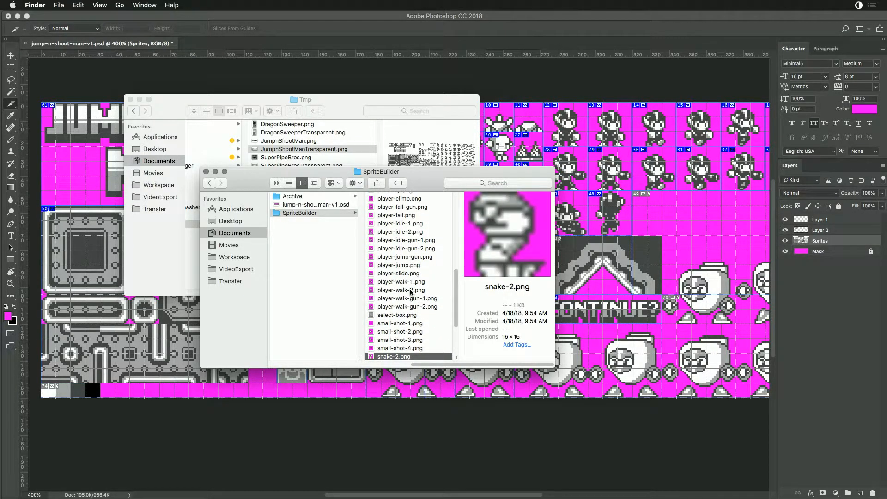
scroll(435, 273, "down", 5)
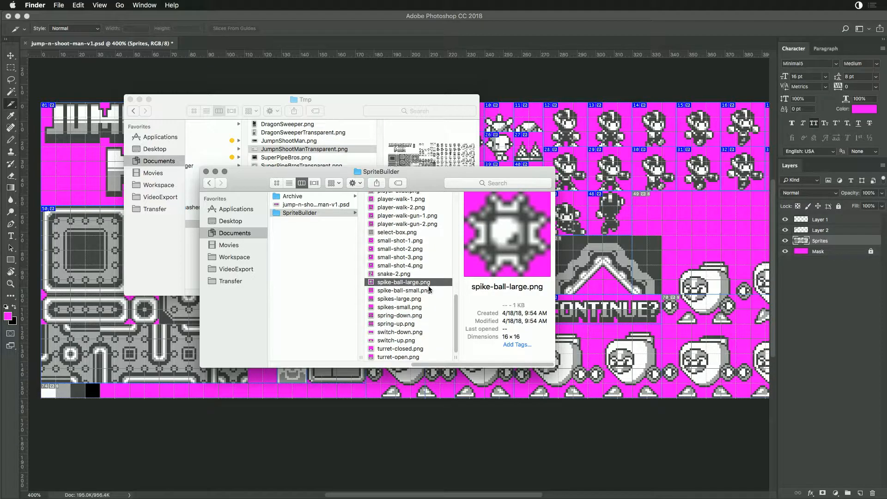
left_click(401, 357)
left_click(402, 349)
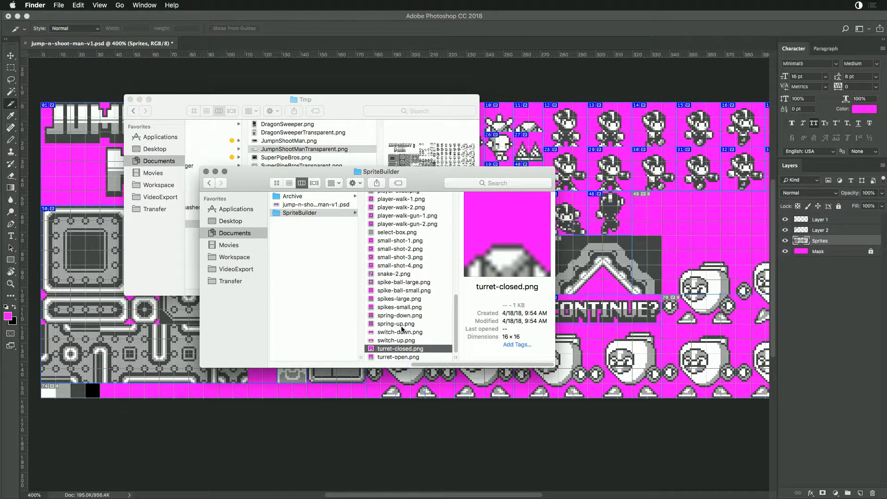
left_click(403, 324)
scroll(411, 292, "up", 10)
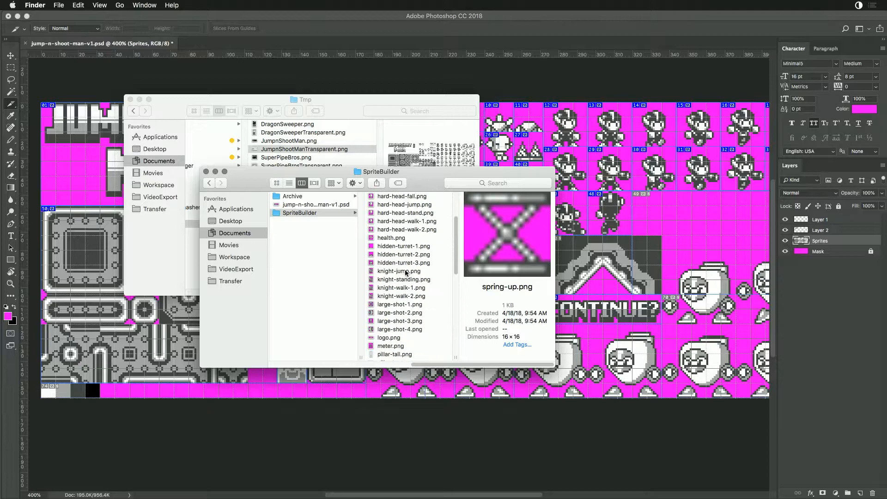
- Go back to the Jump N Shoot Man folder and create a new folder inside it
left_click(273, 207)
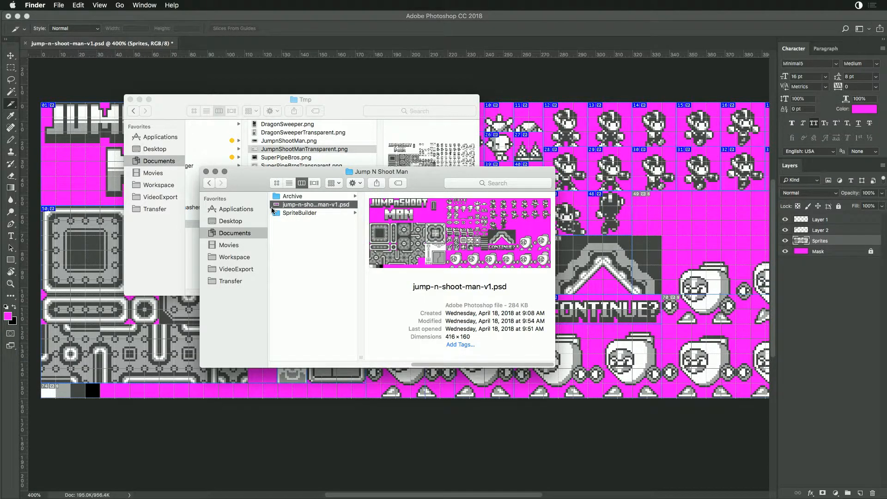
left_click(275, 212)
key("Left")
right_click(287, 236)
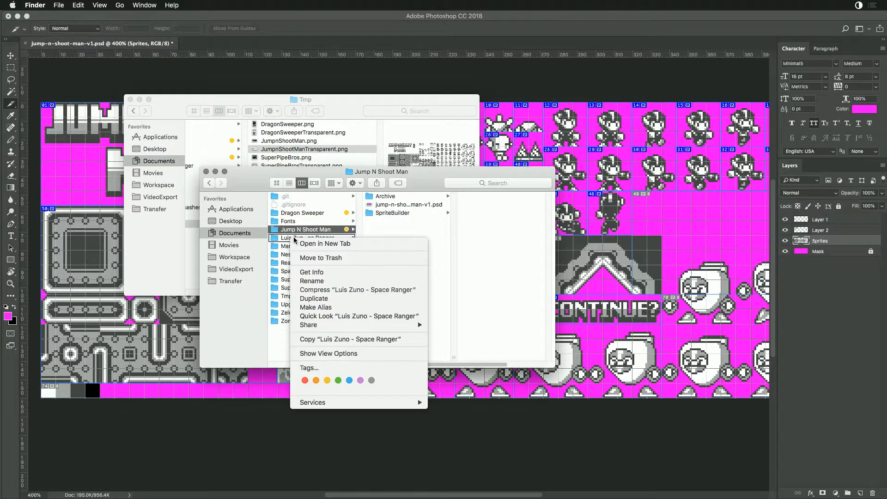
key("Escape")
right_click(384, 223)
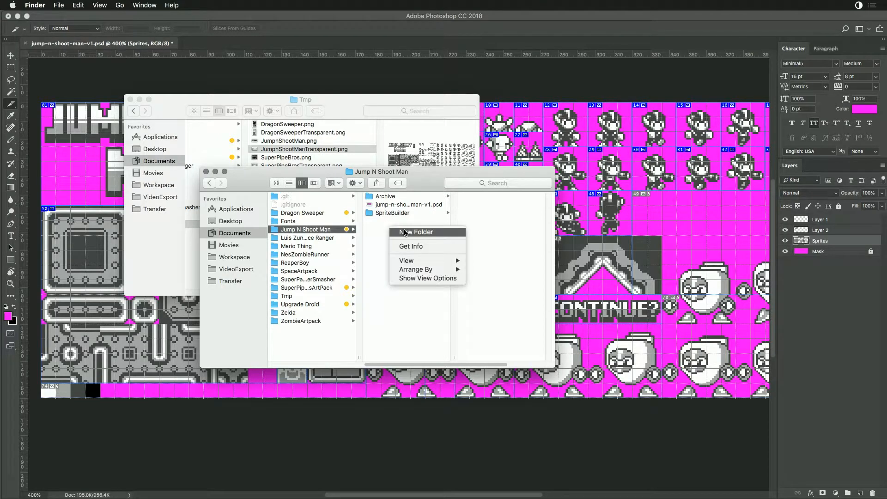
key("Escape")
key("super+shift+n")
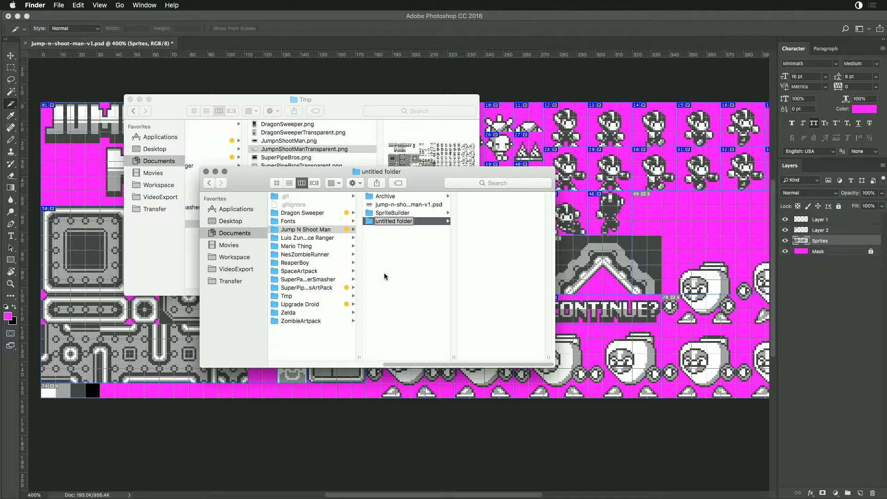
type("PV")
key("BackSpace")
key("BackSpace")
type("JNM-PV8-ARTpack")
key("super+a")
type("JumpNShoot PV8 Ar")
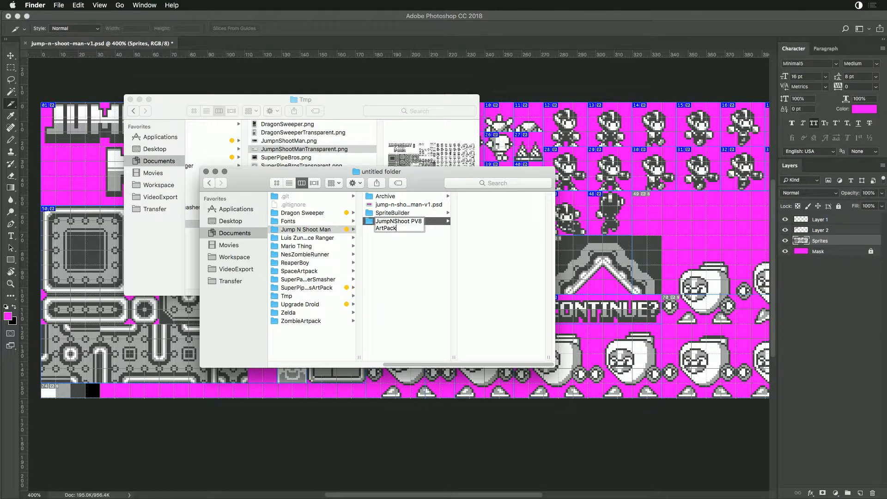
key("super+a")
key("BackSpace")
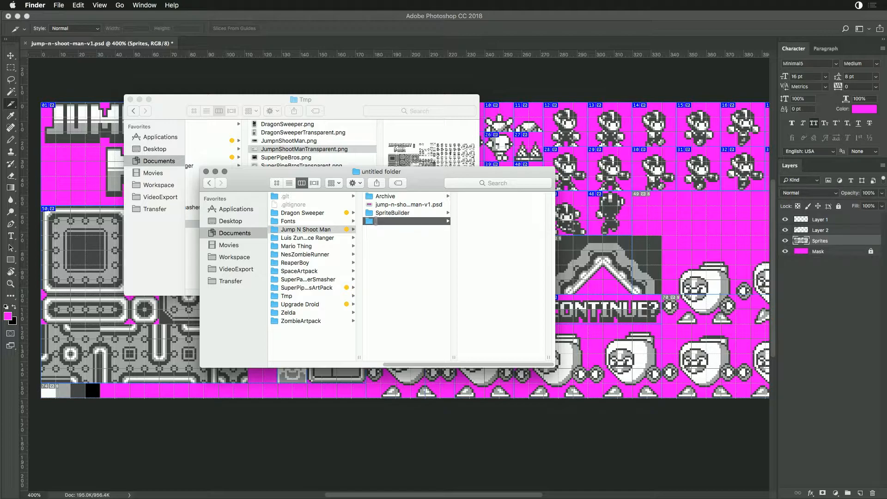
key("BackSpace")
key("BackSpace")
- Name the new folder JumpShootArtPack and move the SpriteBuilder folder into it
type("JumpShootArtPac")
key("Return")
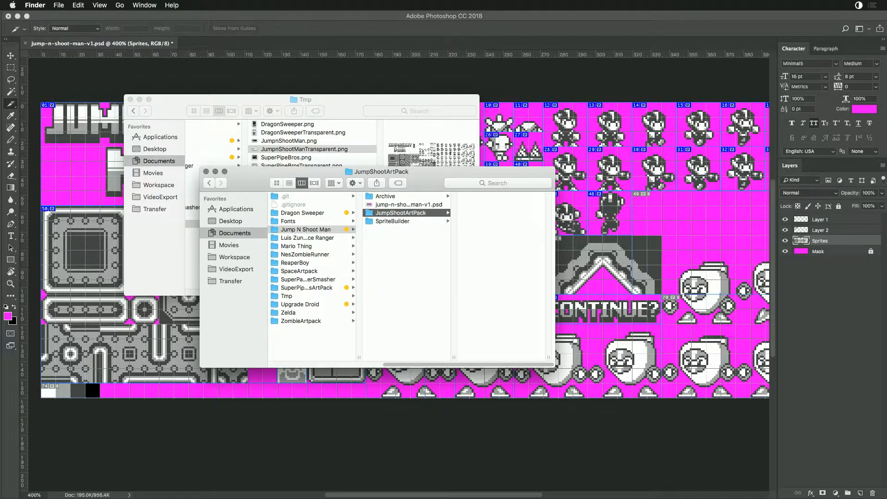
left_click_drag(370, 222, 392, 214)
- Switch to Photoshop and save a PNG copy of the sprite sheet as sprites.png in the JumpShootArtPack folder
key("super+Tab")
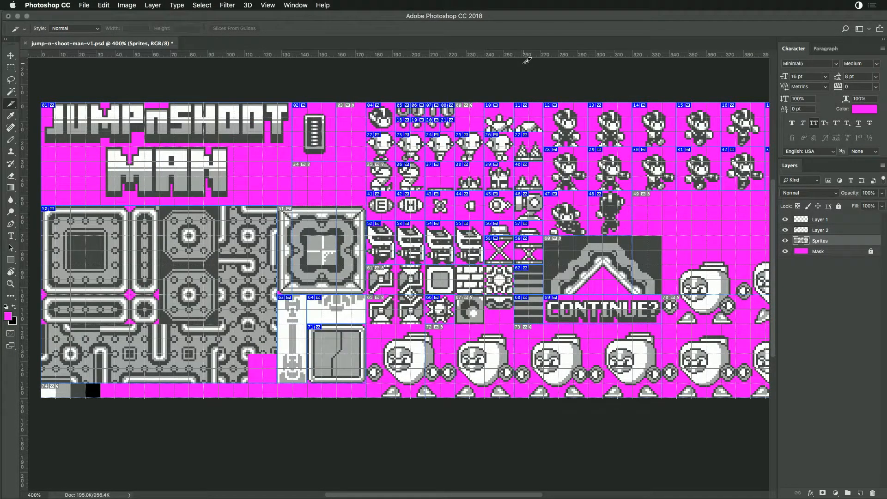
key("super+shift+s")
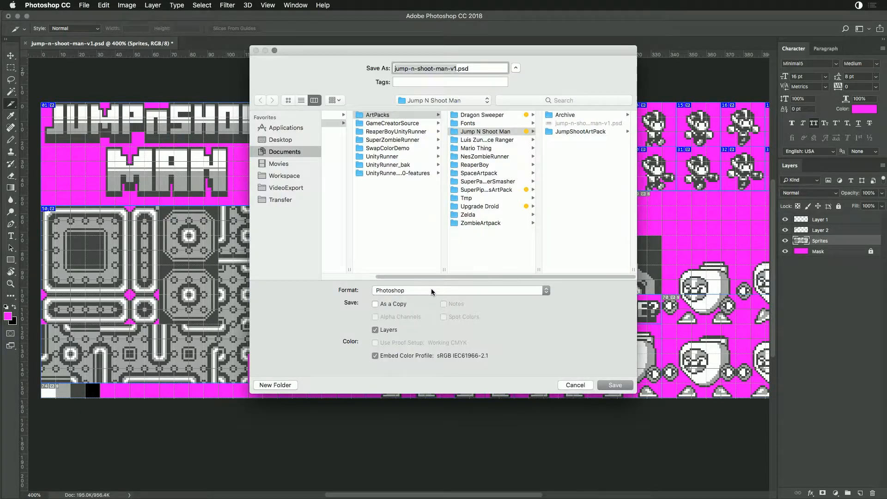
left_click(431, 290)
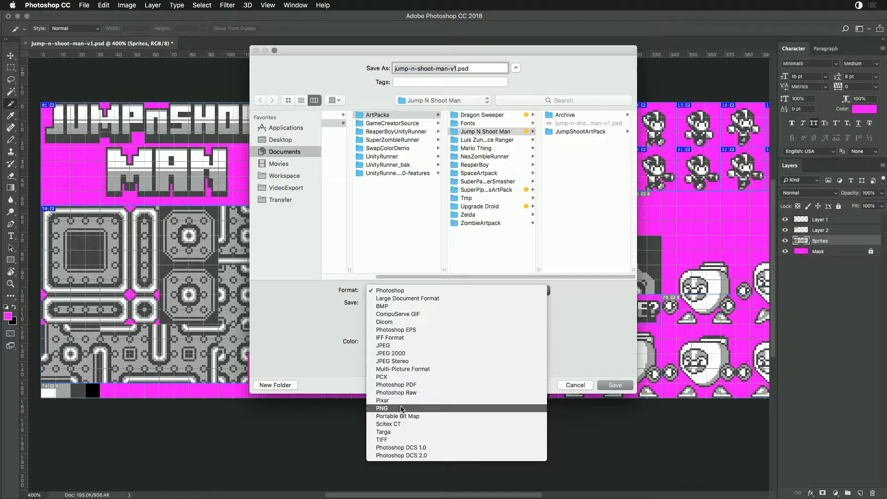
left_click(401, 409)
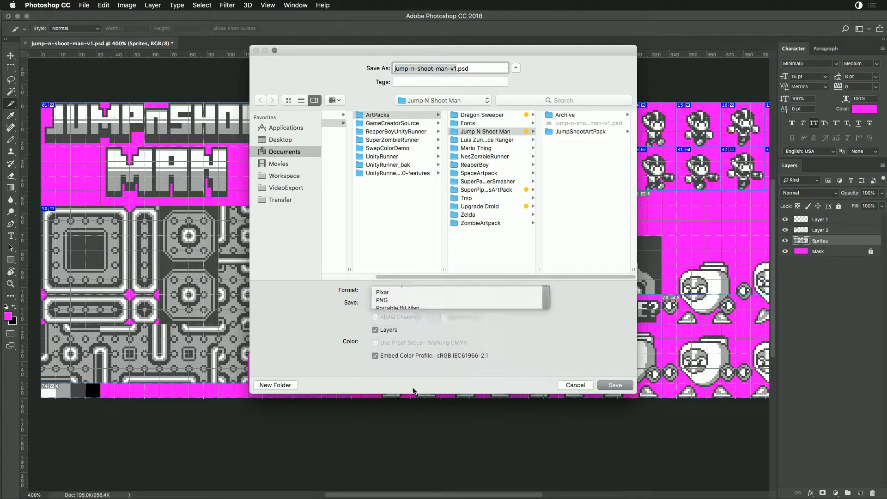
left_click(577, 132)
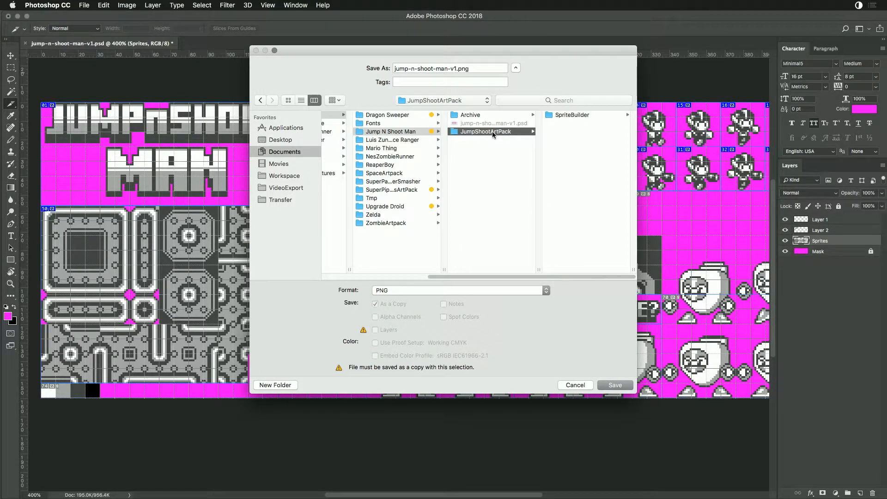
left_click_drag(457, 68, 396, 68)
type("sprites")
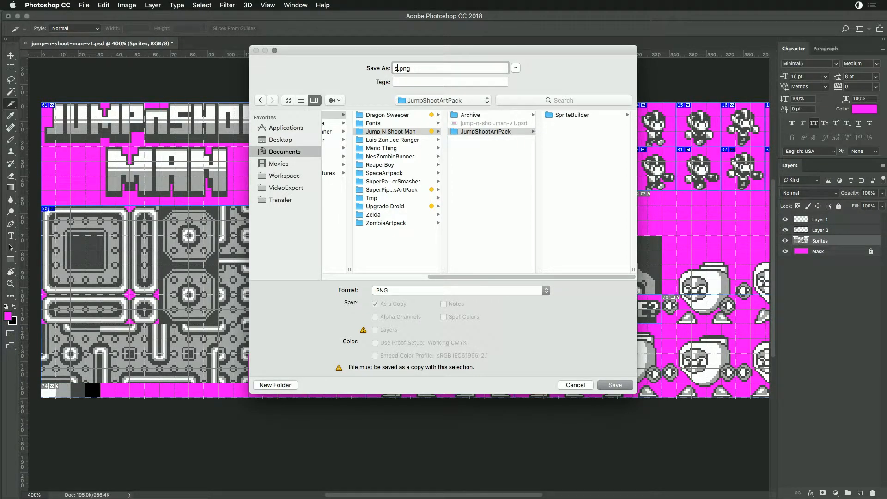
key("Return")
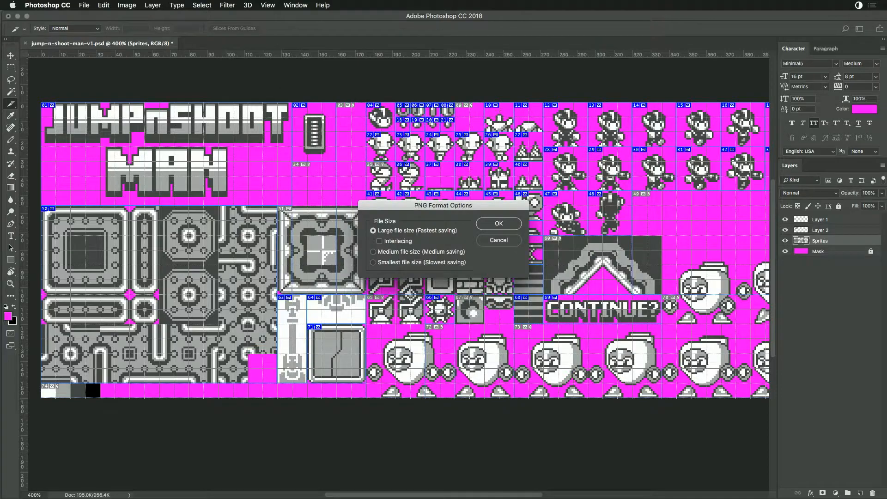
left_click(501, 223)
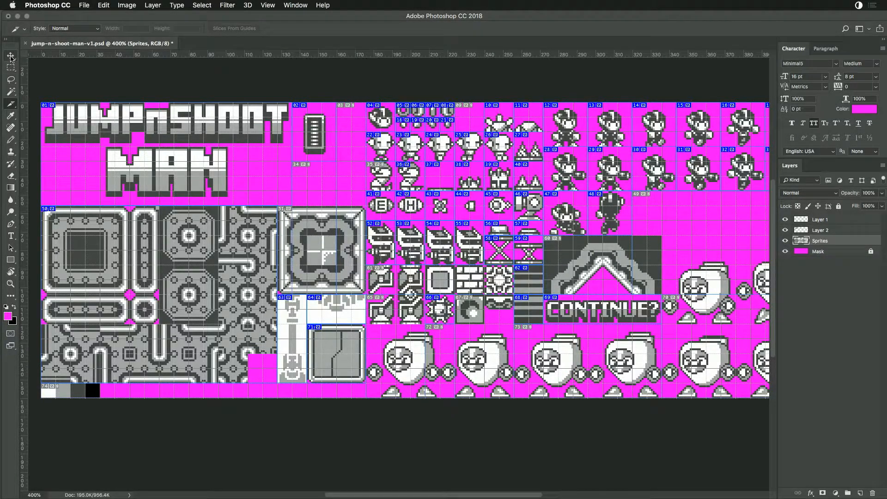
- Create a new 132 x 51 pixel document with a magenta background and tile it beside the sprite sheet
key("super+n")
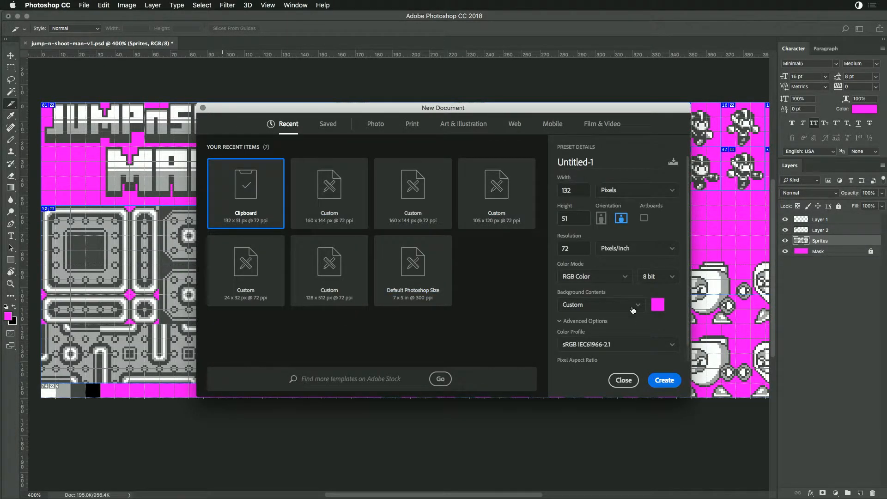
left_click(665, 380)
key("super+apostrophe")
key("super+plus")
key("super+plus")
key("super+plus")
key("super+plus")
key("super+plus")
key("super+plus")
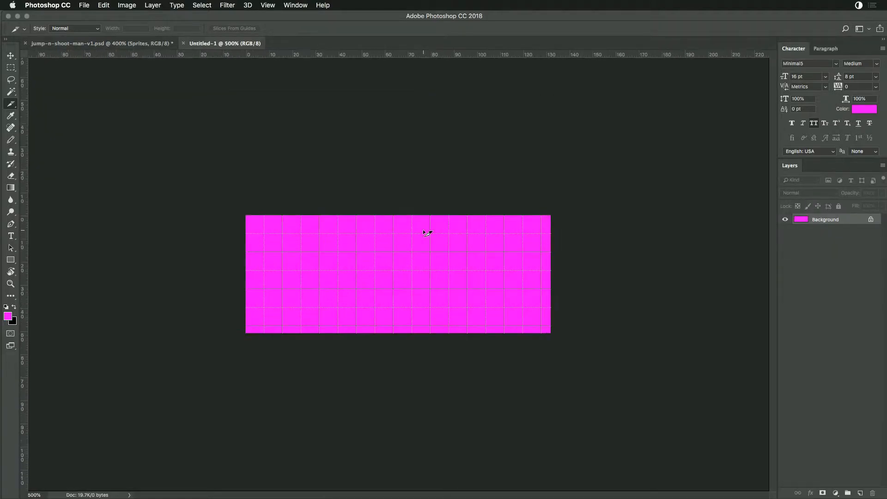
left_click_drag(238, 48, 648, 160)
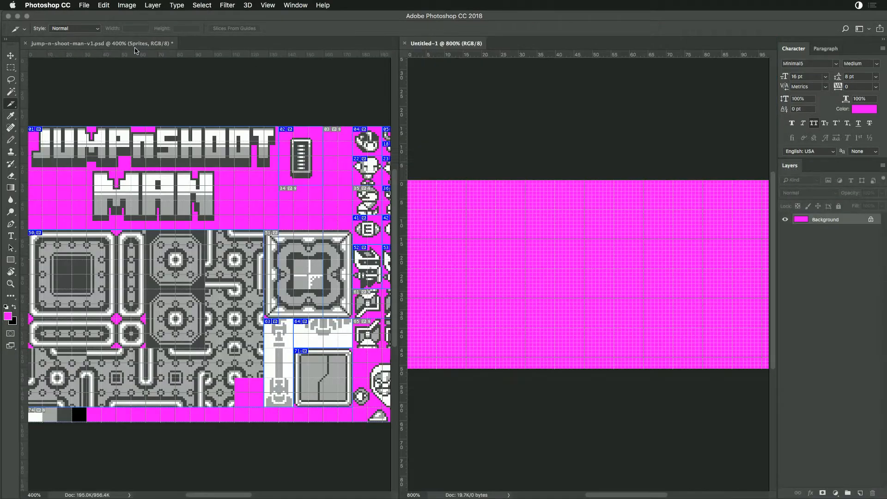
- Sample black from the sprite sheet's palette swatches and pencil it into the top-left pixel of the new document
left_click(135, 45)
mouse_move(121, 281)
left_mouse_down()
mouse_move(160, 218)
mouse_move(126, 169)
left_mouse_up()
key("super+r")
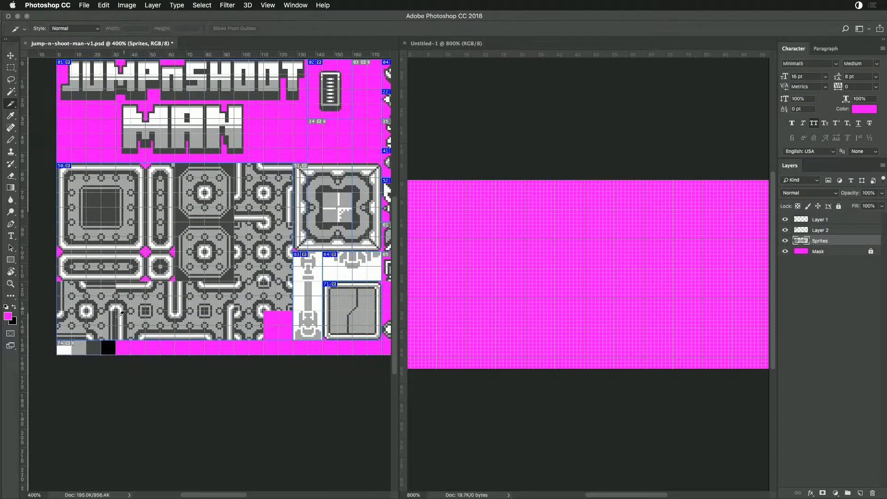
key("i")
left_click(109, 346)
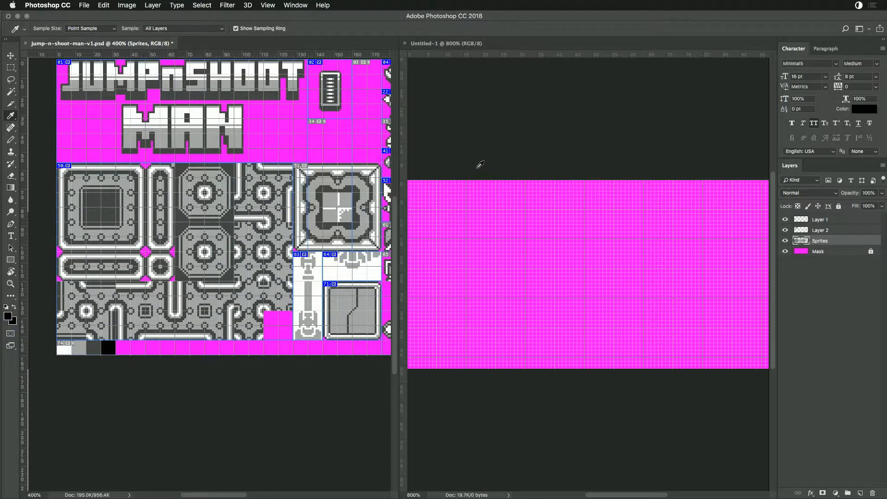
key("b")
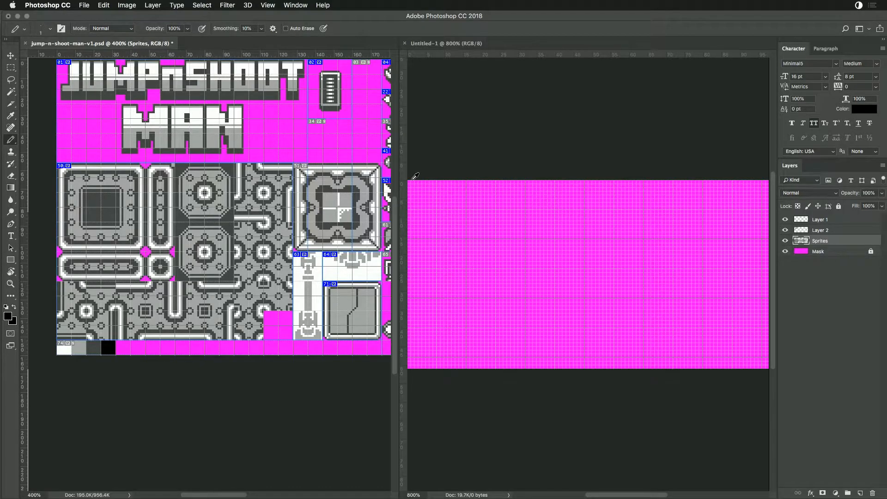
left_click(561, 150)
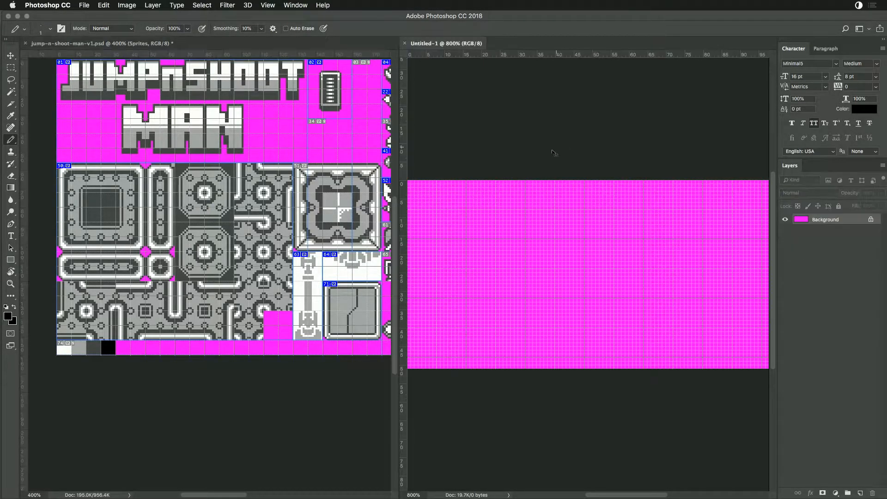
key("super+plus")
key("super+plus")
key("super+plus")
key("super+plus")
left_click_drag(541, 133, 649, 204)
mouse_move(430, 238)
left_mouse_down()
mouse_move(616, 220)
mouse_move(588, 230)
left_mouse_up()
left_click(509, 158)
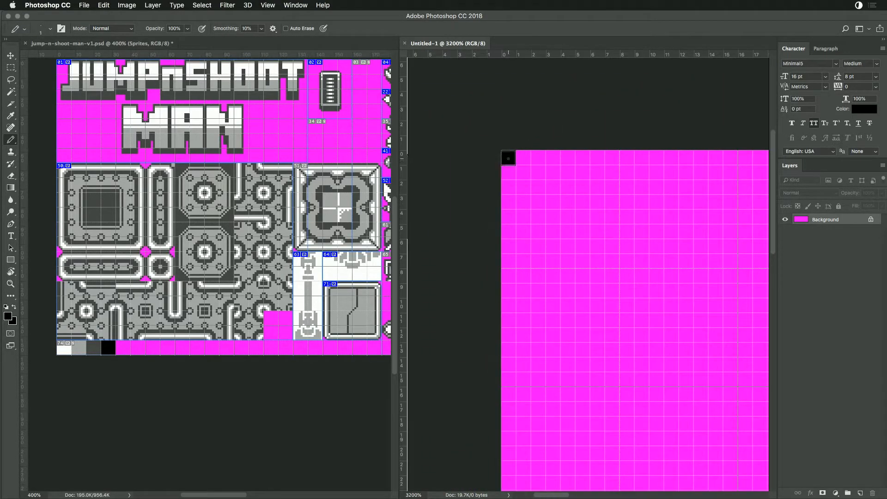
- Sample the dark grey, light grey and white swatches and paint one pixel of each in a row after the black
left_click(98, 346, "alt")
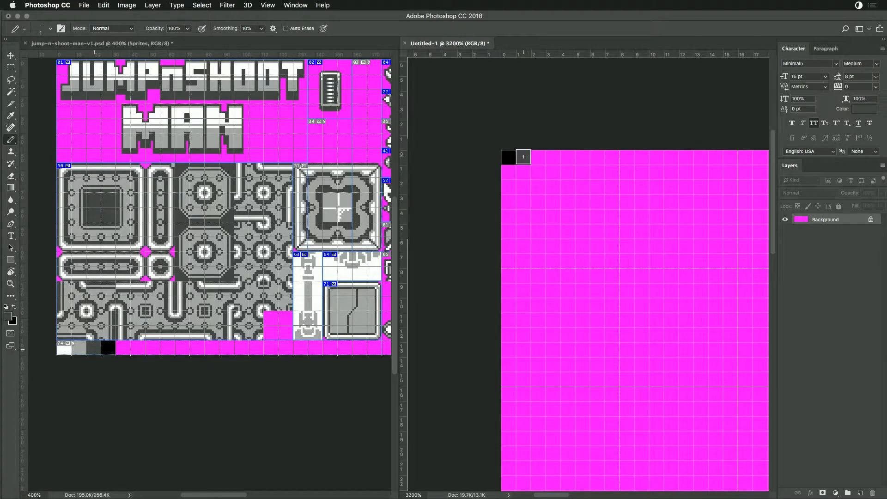
left_click(524, 156)
left_click(80, 348, "alt")
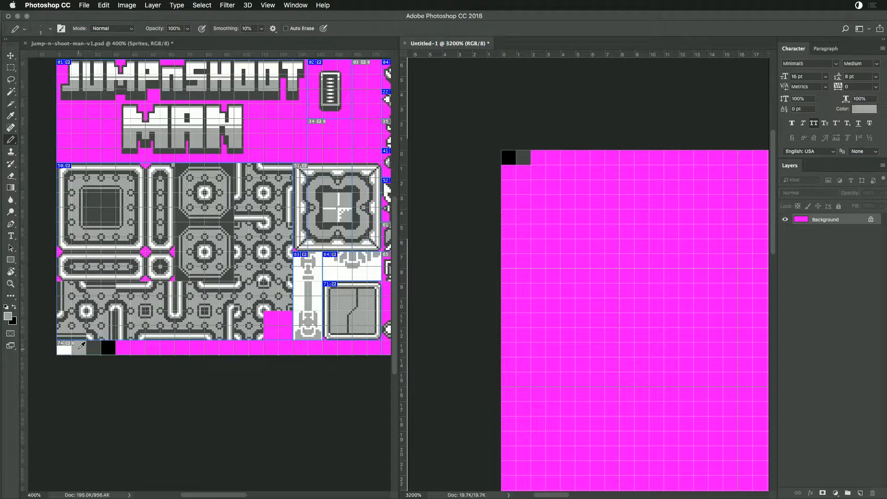
left_click(538, 157)
left_click(70, 349, "alt")
left_click(553, 157)
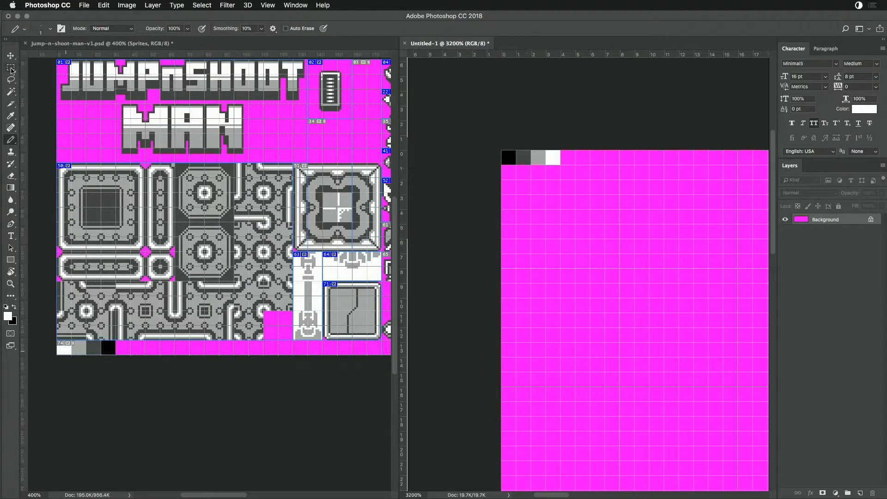
- Select the four palette pixels with the Rectangular Marquee and crop the document to them
left_click(11, 68)
left_click_drag(489, 144, 559, 160)
left_click(103, 5)
mouse_move(115, 2)
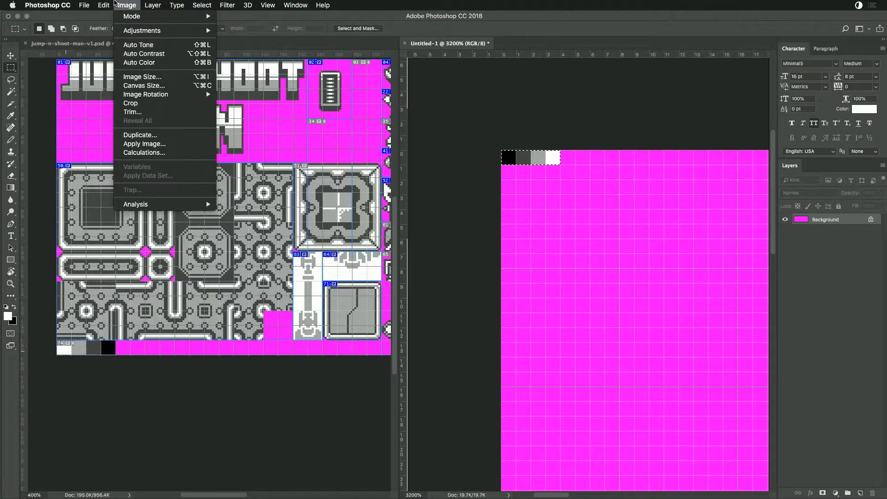
left_click(130, 103)
- Export the palette strip for web as a PNG-24 named color-map in the JumpShootArtPack folder
key("super+alt+shift+s")
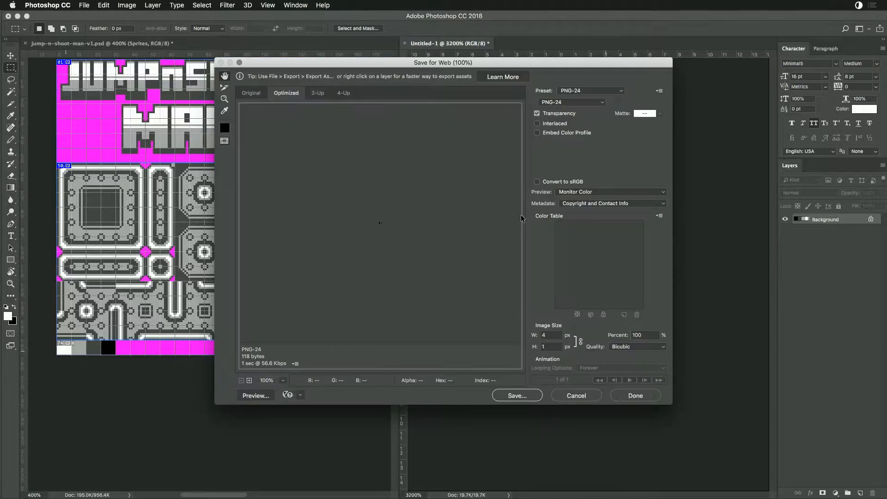
left_click(508, 396)
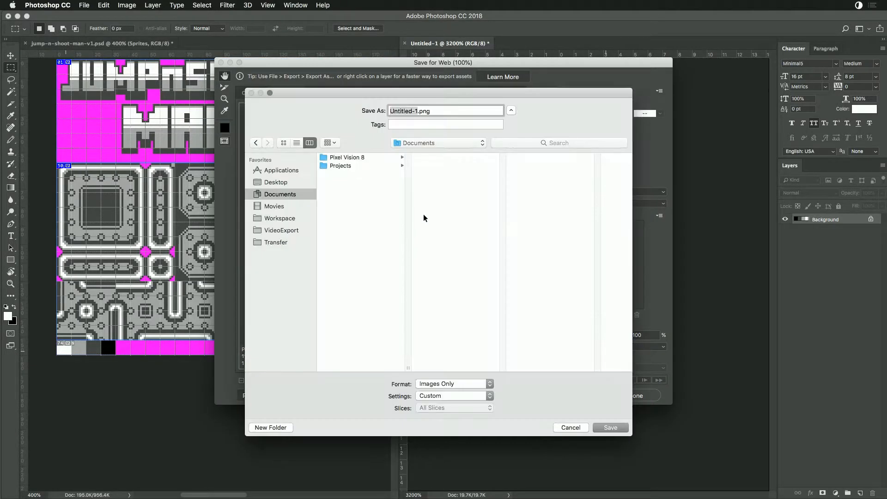
left_click(342, 166)
left_click(346, 158)
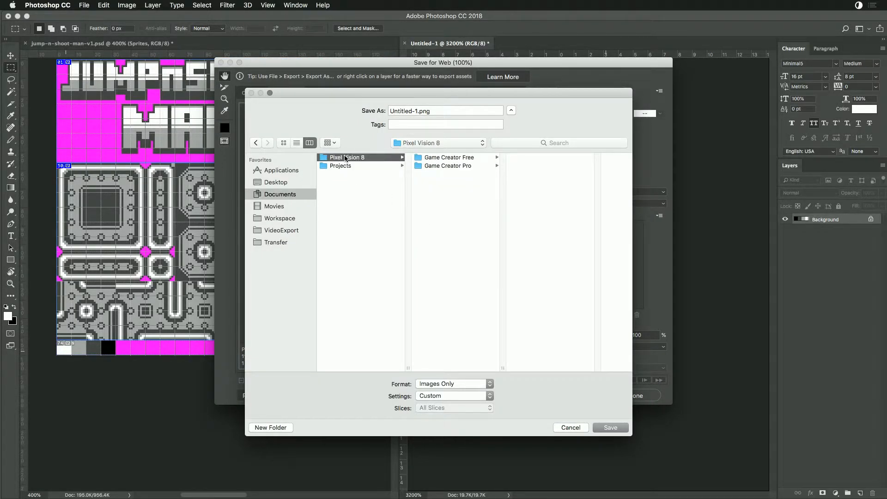
left_click(332, 166)
left_click(420, 158)
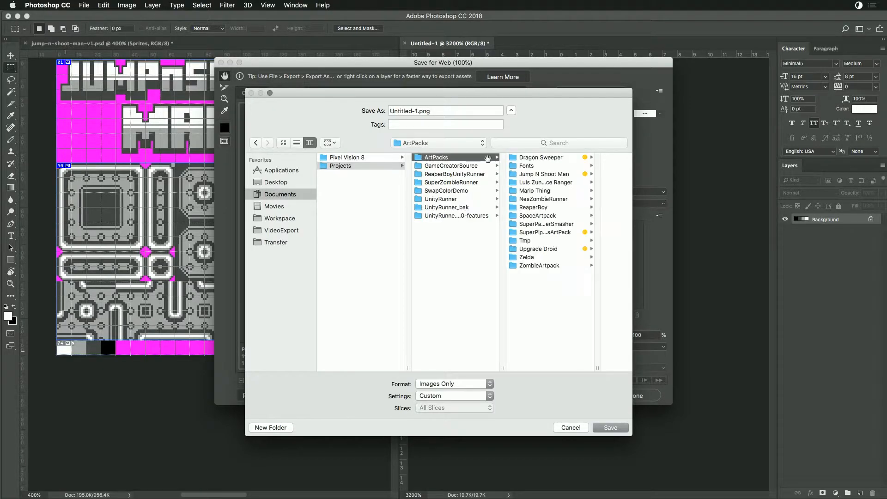
left_click(527, 175)
left_click(558, 174)
left_click(398, 110)
type("color-map")
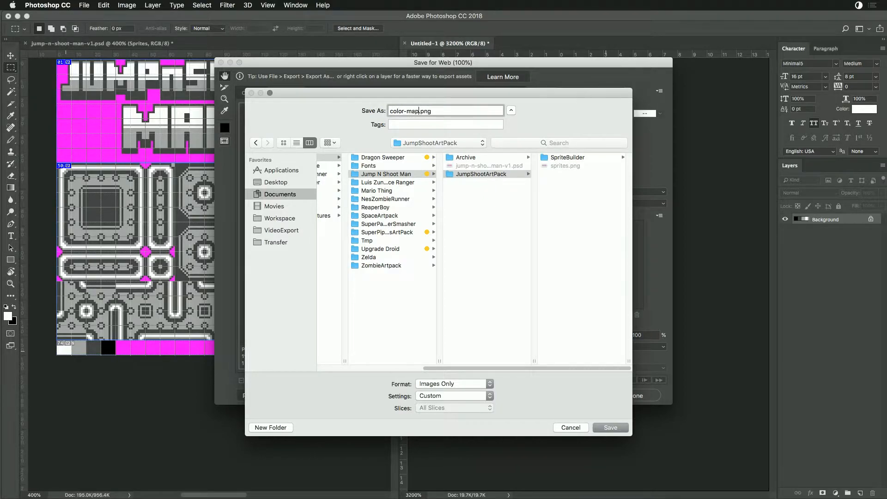
key("Return")
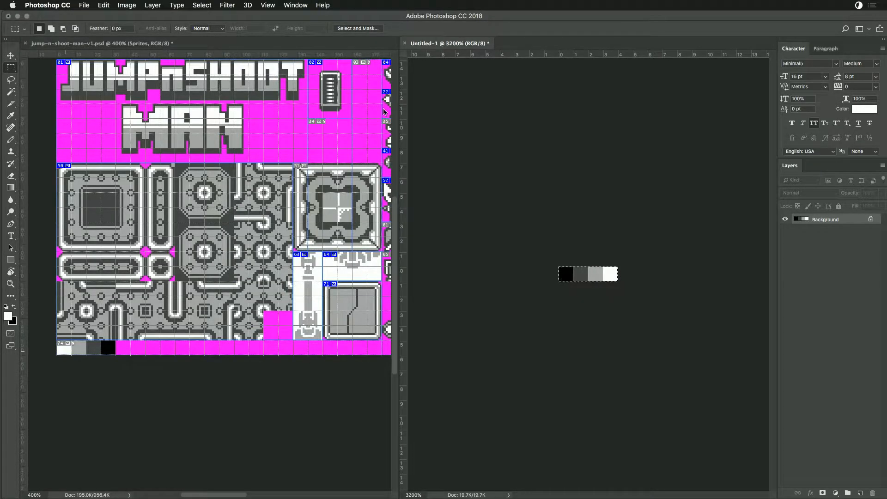
- Check the exported files in the JumpShootArtPack folder in Finder and return to Photoshop
key("super+Tab")
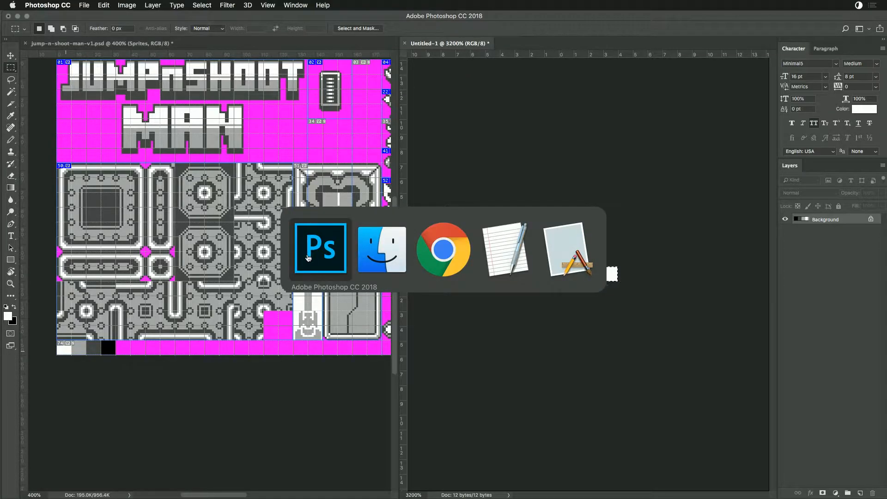
left_click(383, 272)
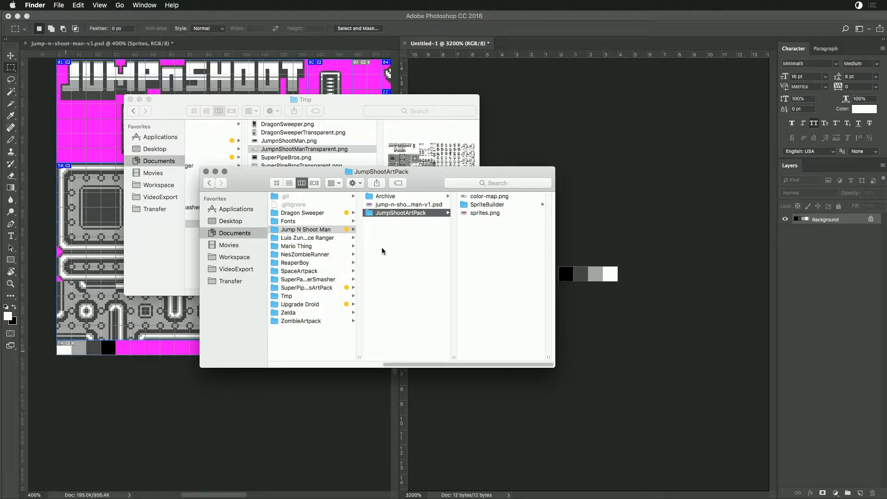
key("super+Tab")
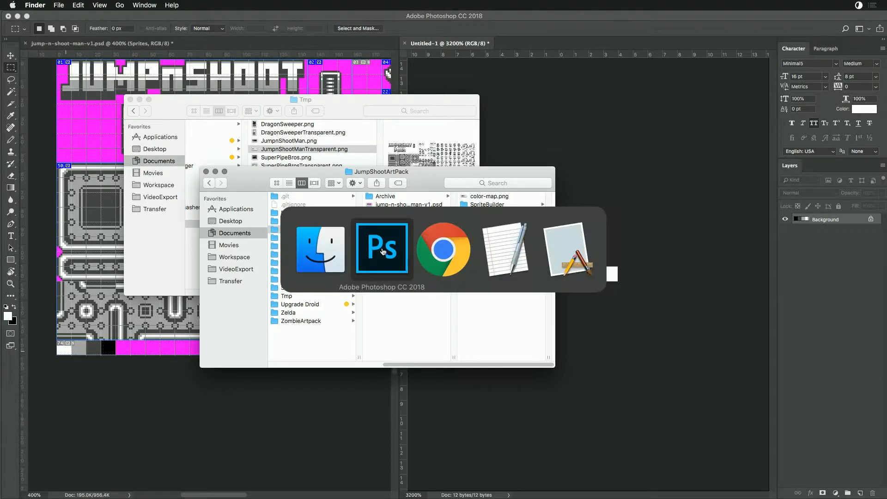
- Review the sliced sprite sheet in Save for Web without exporting it
left_click(264, 166)
left_click_drag(302, 150, 328, 212)
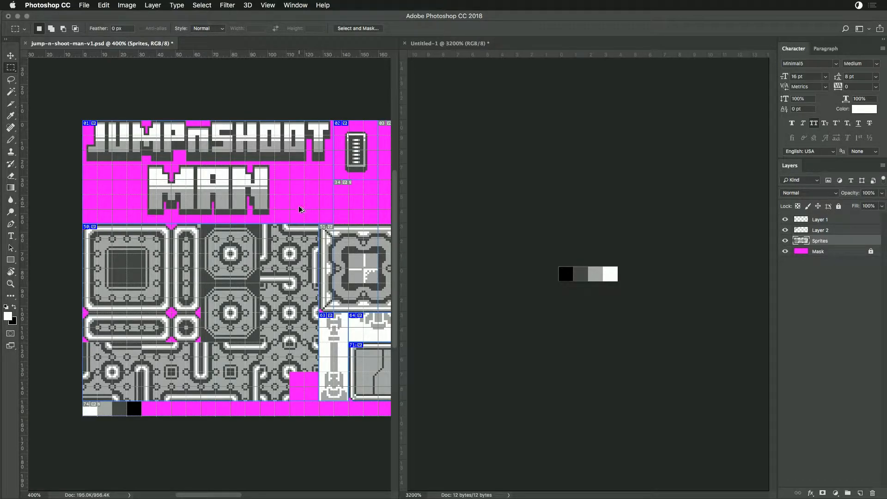
key("super+alt+shift+s")
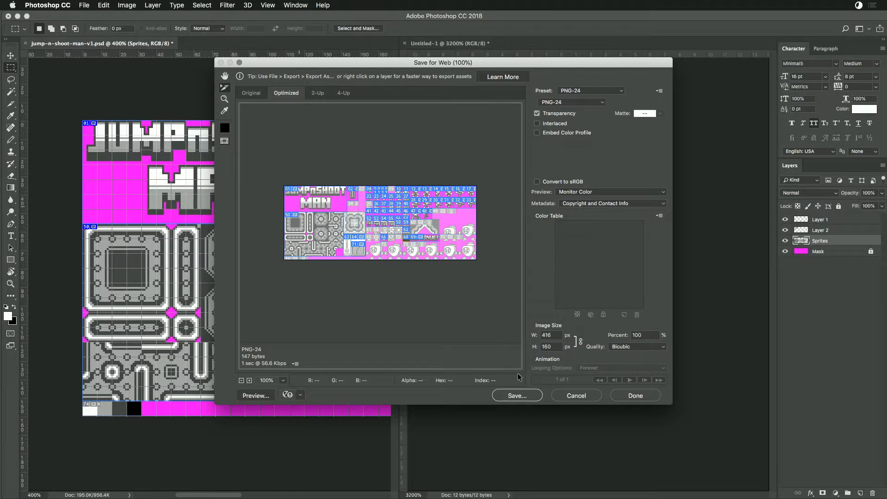
left_click(568, 393)
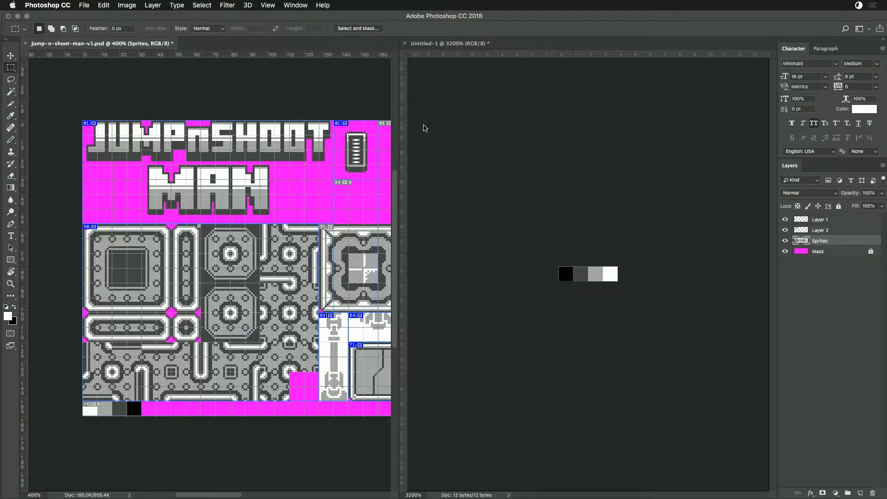
- Close the untitled palette document without saving its changes
left_click(443, 43)
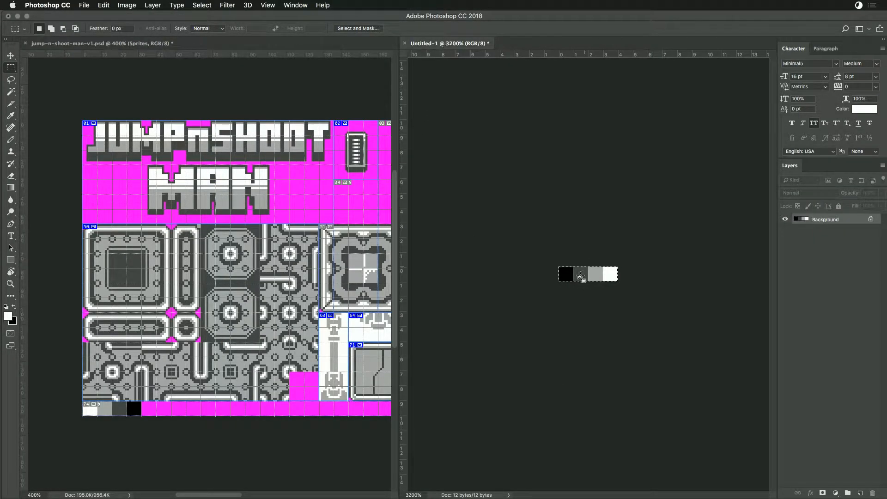
key("super+w")
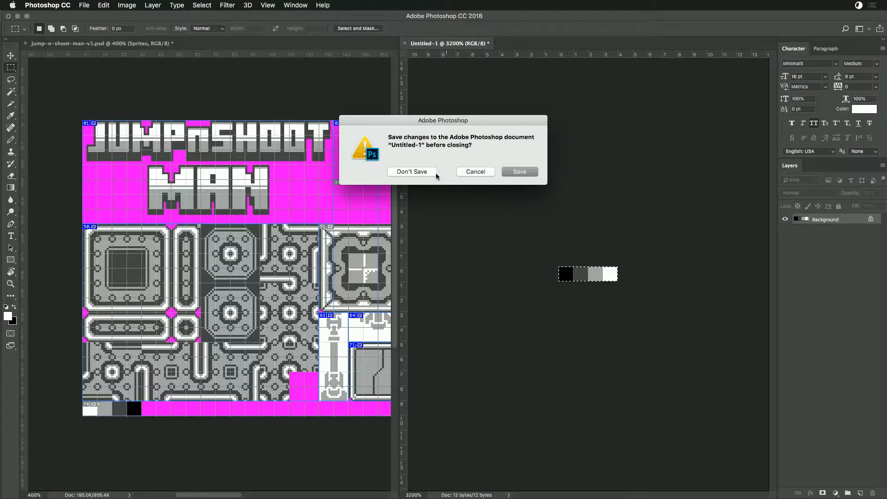
left_click(433, 173)
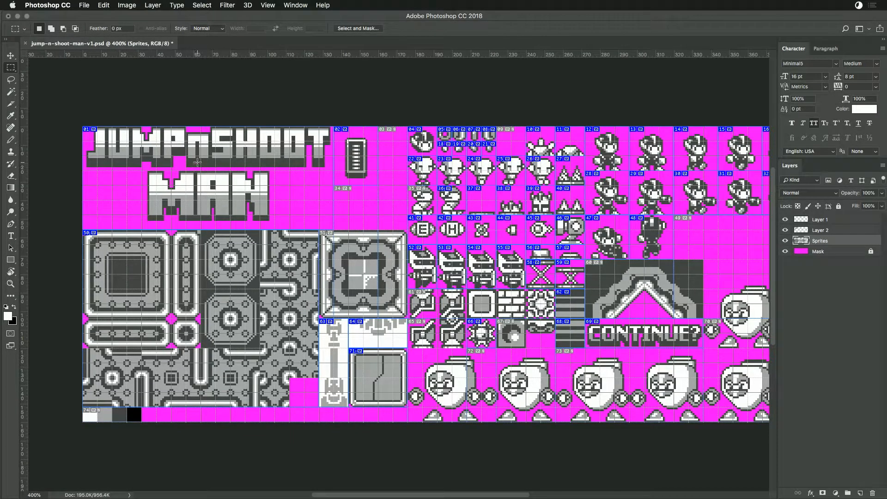
- Launch Game Creator Pro v0.8.0 from the Documents folder in a new Finder window and briefly run the loaded Replace Color Demo
key("super+Tab")
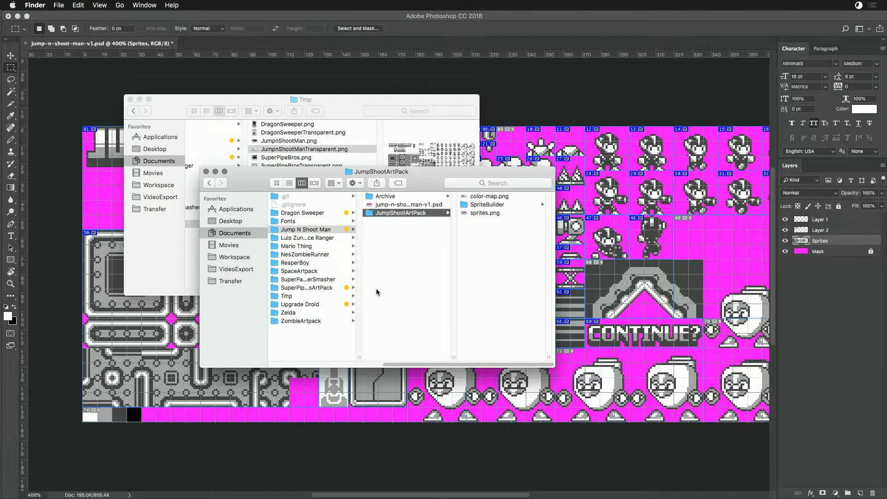
key("super+n")
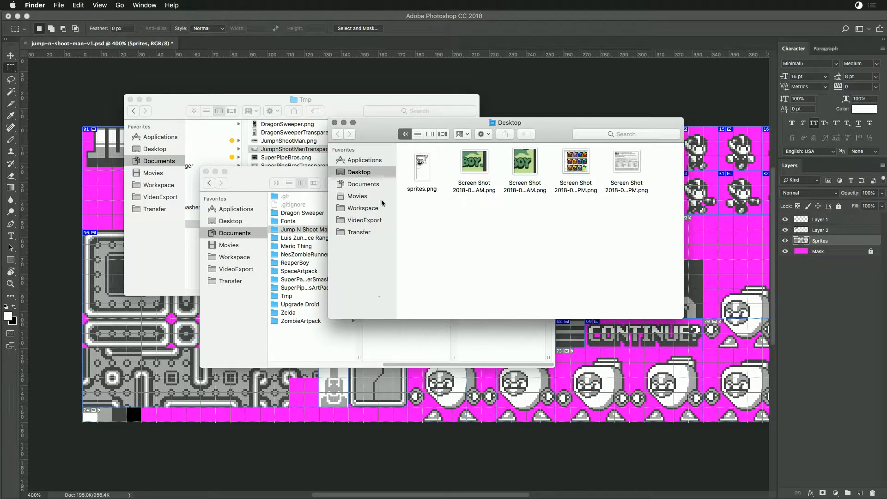
left_click(355, 184)
left_click(428, 147)
left_click(519, 157)
left_click(610, 147)
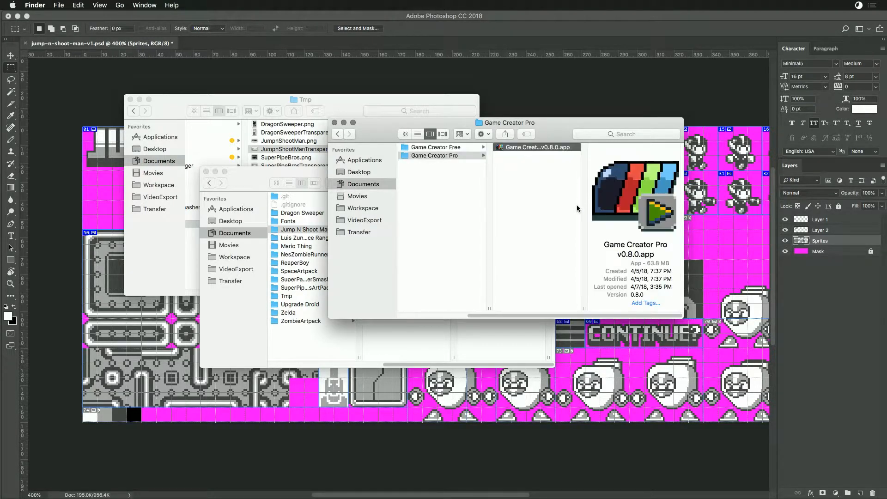
double_click(500, 147)
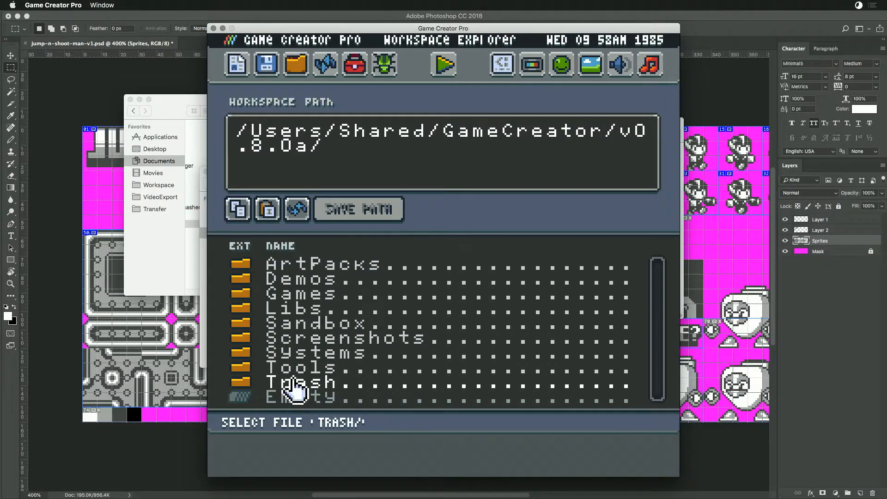
left_click(455, 67)
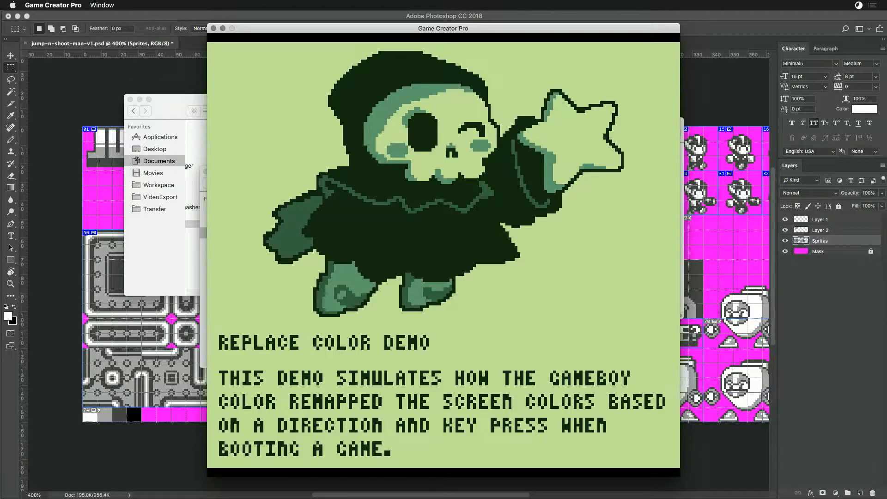
key("Escape")
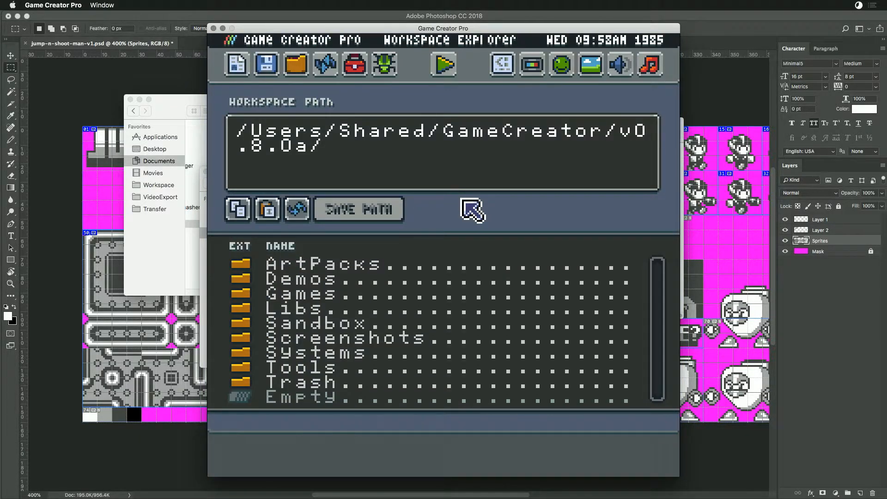
- Switch to Chrome and open the Pixel Vision 8 GitHub organisation page, github.com/pixelvision8, in a new tab
key("super+Tab")
left_click(456, 249)
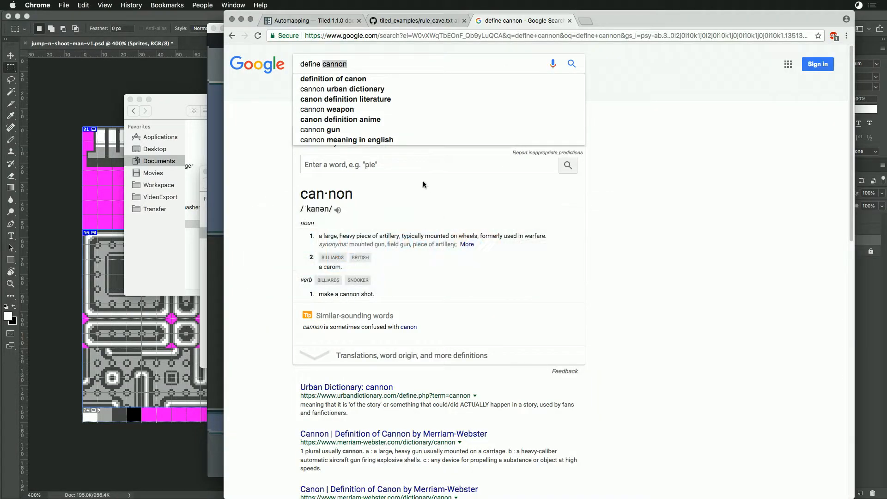
left_click(591, 21)
type("github.com")
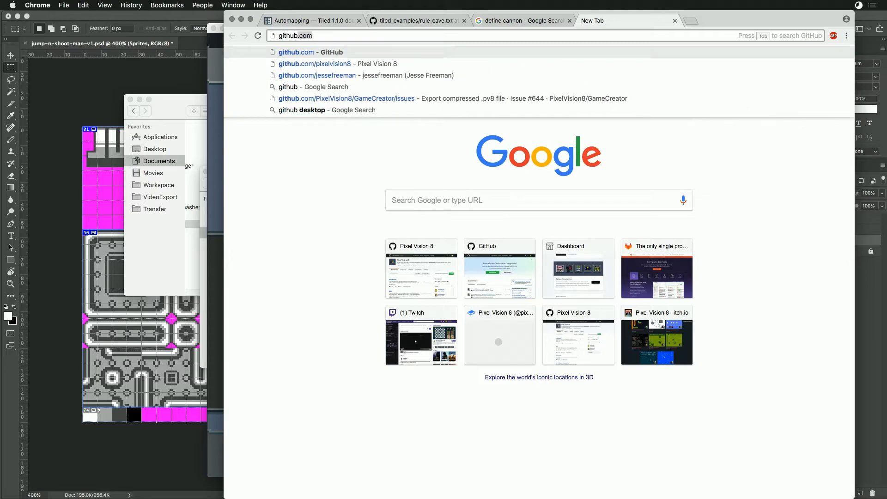
key("Down")
key("Return")
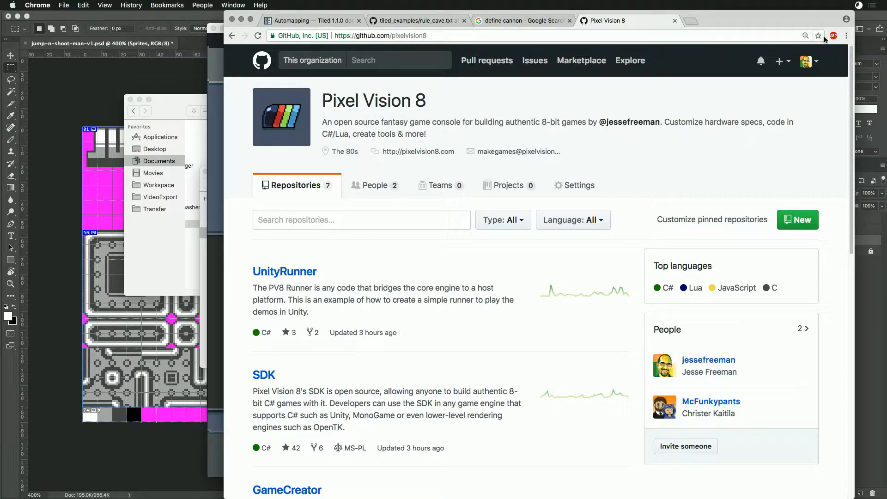
- Look through the Pixel Vision 8 repository list on GitHub for the game creator and demo projects
left_click_drag(827, 37, 849, 38)
scroll(424, 349, "down", 5)
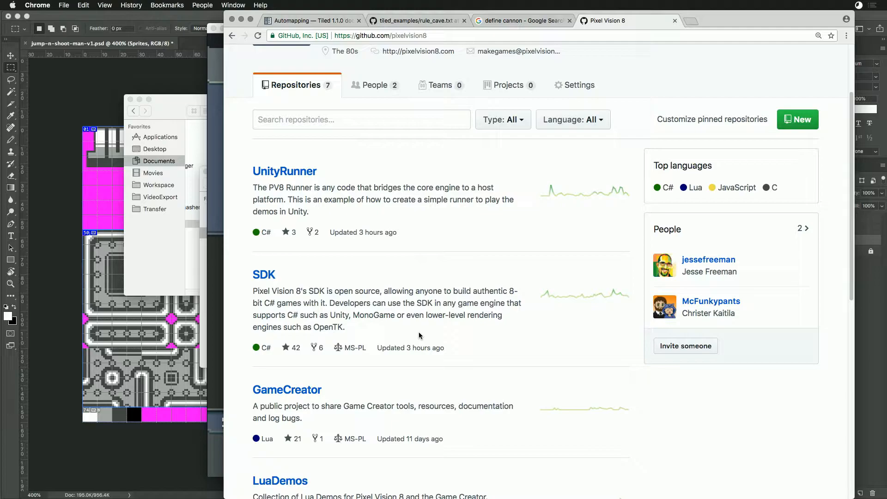
left_click(217, 203)
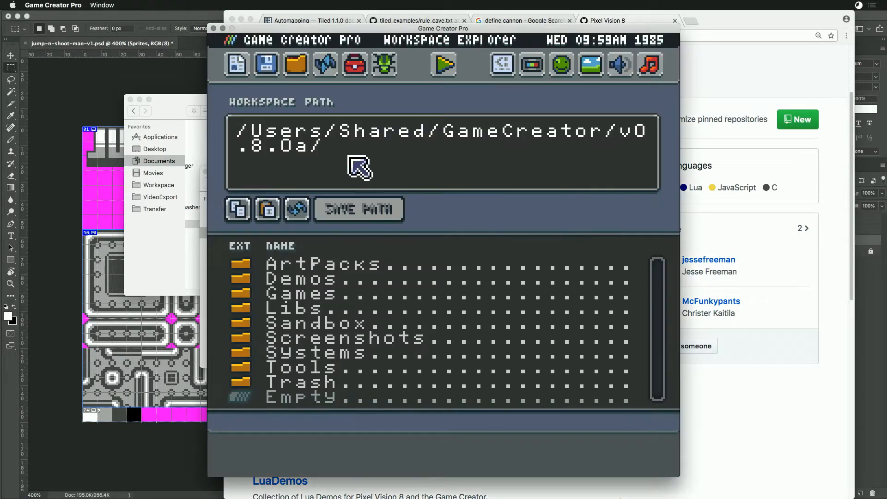
key("super+Tab")
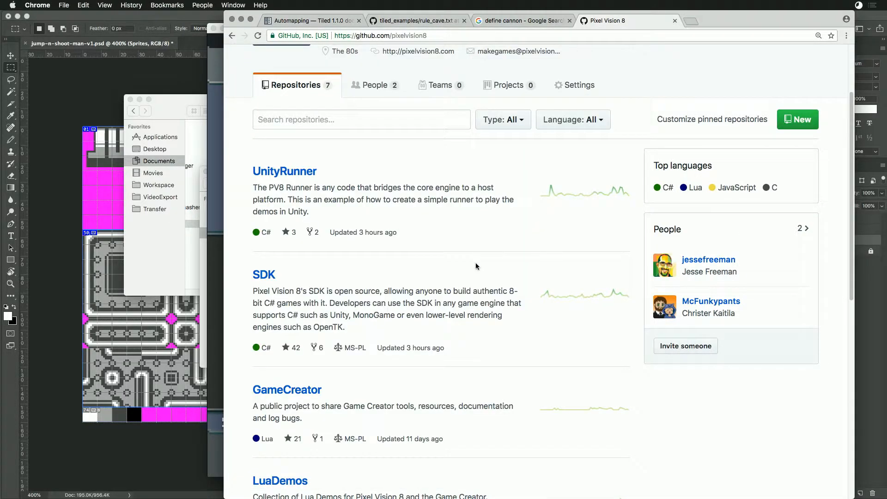
scroll(476, 266, "down", 3)
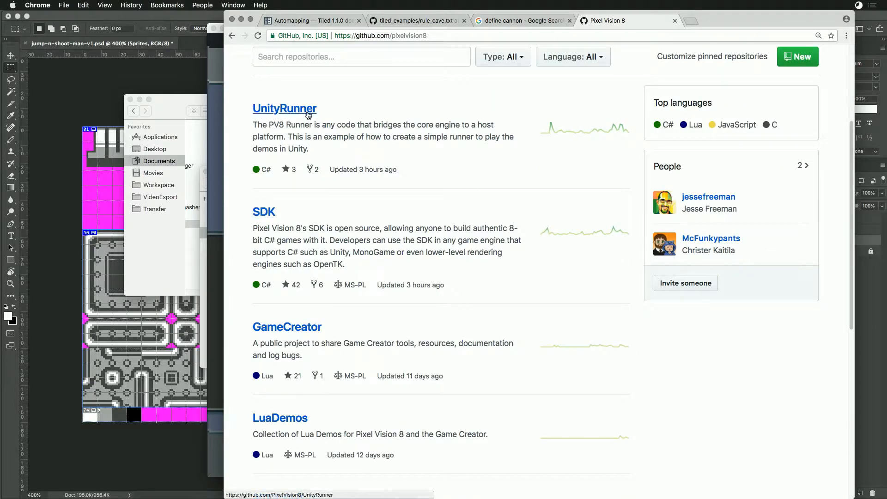
scroll(485, 327, "down", 5)
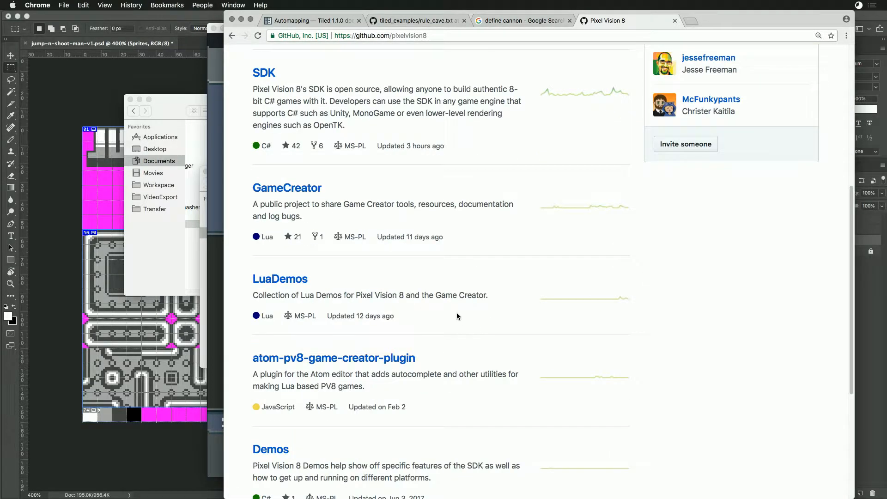
- Check the Demos folder of the GameCreator repository and return to the organisation's repository list
left_click(300, 187)
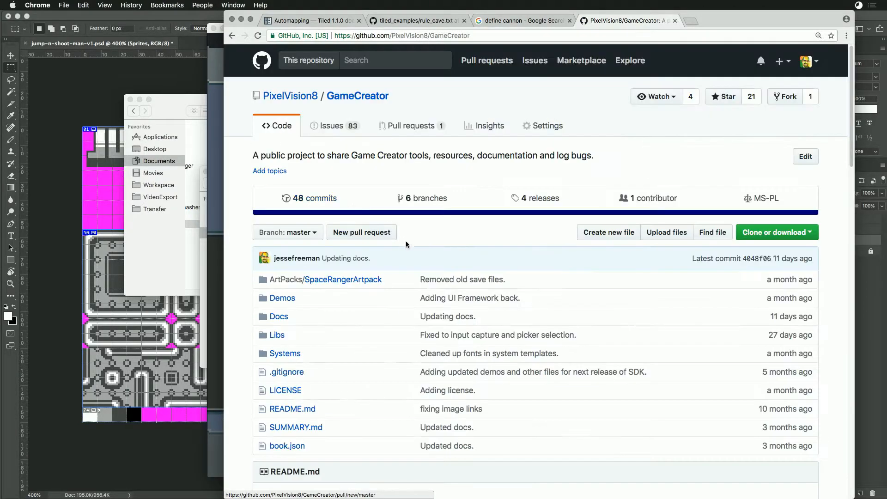
scroll(417, 286, "down", 1)
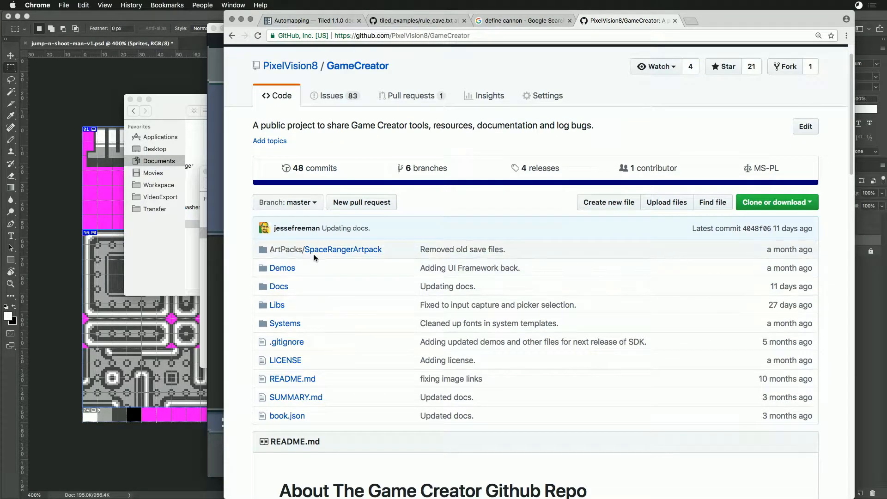
left_click(283, 269)
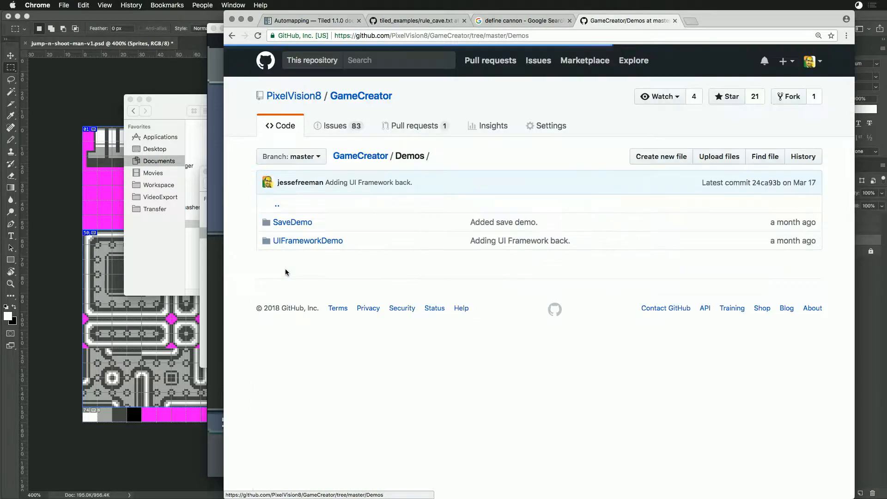
left_click(232, 36)
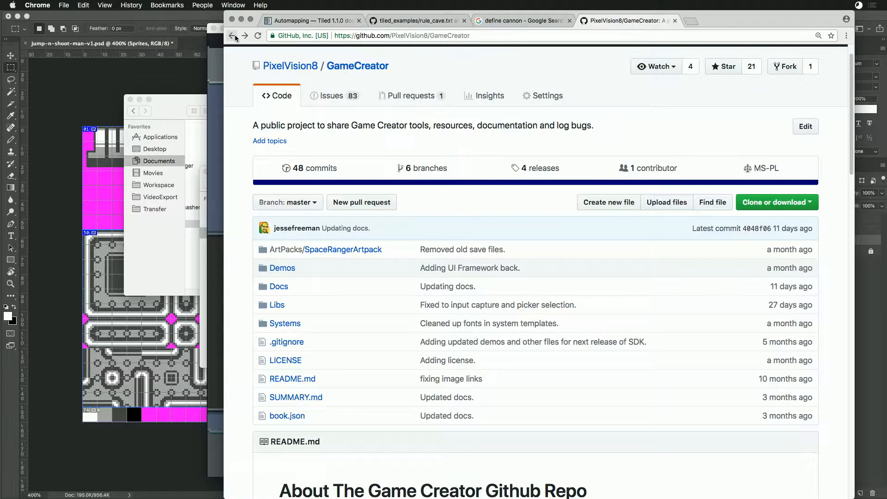
left_click(232, 36)
- Open the LuaDemos repository and display the demo folders of its v1.8.1-features branch
left_click(281, 280)
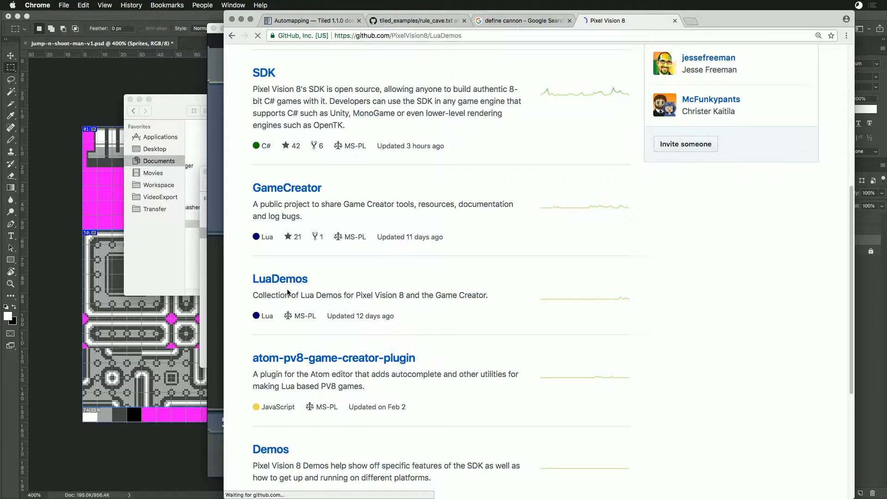
left_click(287, 232)
left_click(305, 357)
scroll(380, 323, "down", 5)
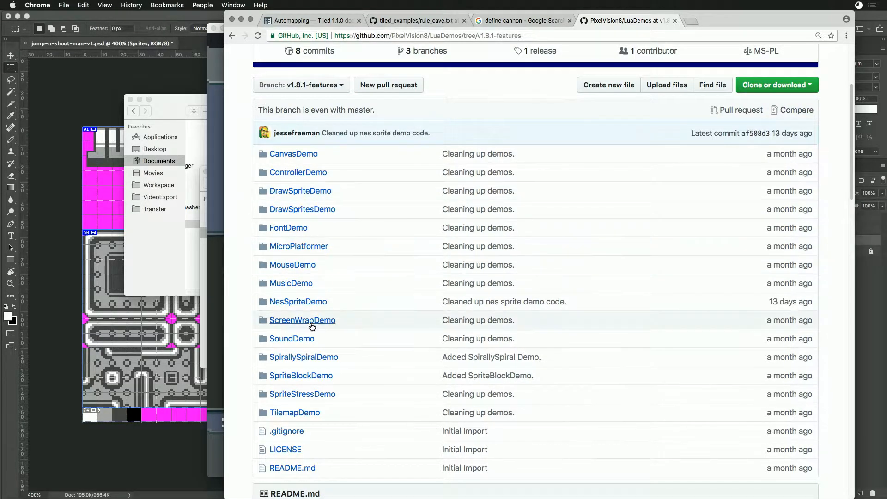
- Switch to Game Creator Pro and open the data file from the Sandbox folder in the Chip Editor
key("super+Tab")
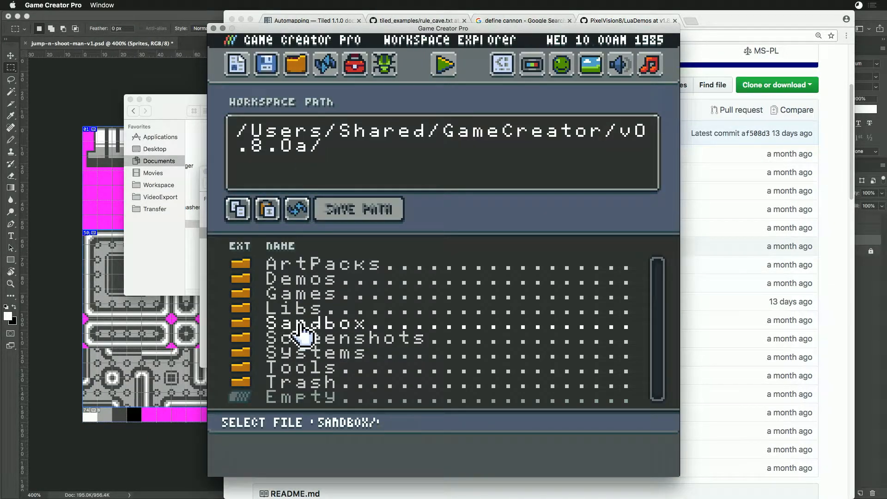
double_click(296, 323)
double_click(292, 325)
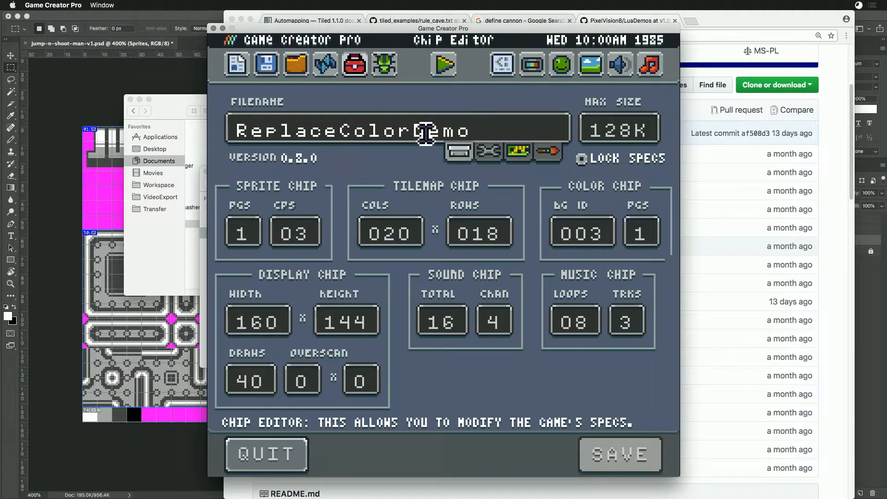
- Review the LuaDemos folder list in Chrome and bring the JumpShootArtPack folder to the front in Finder
left_click(729, 19)
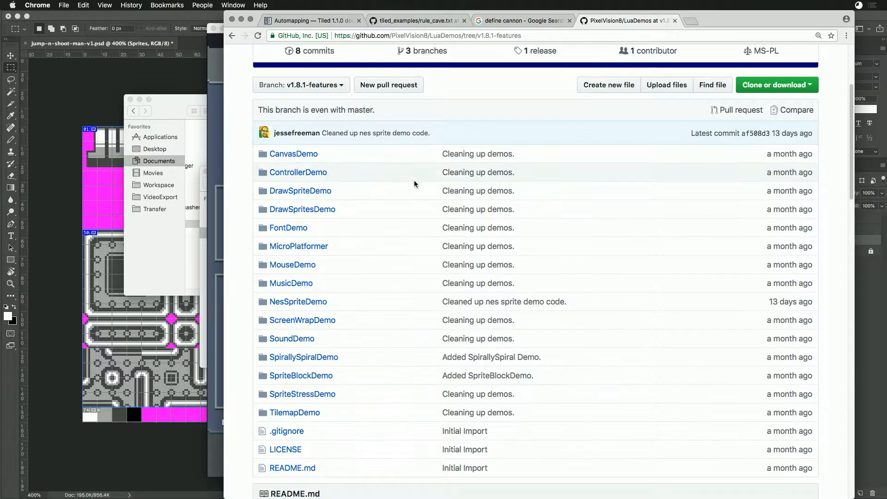
scroll(413, 186, "up", 3)
scroll(412, 219, "down", 3)
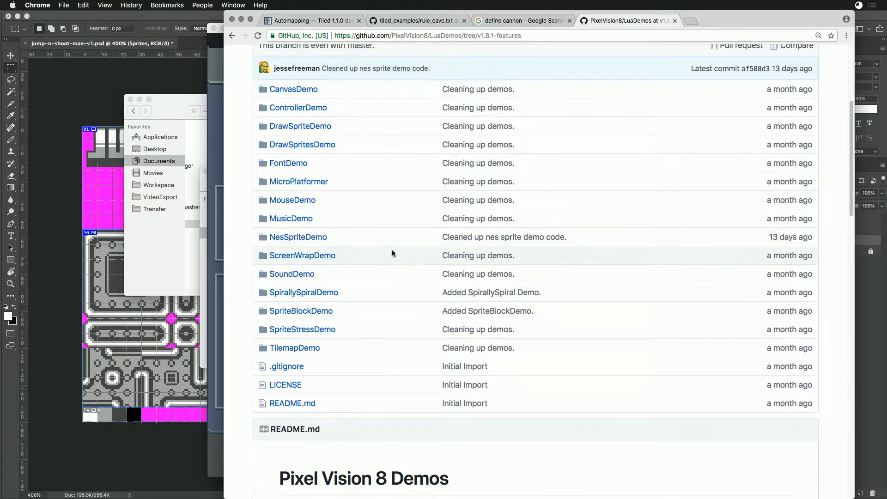
key("super+Tab")
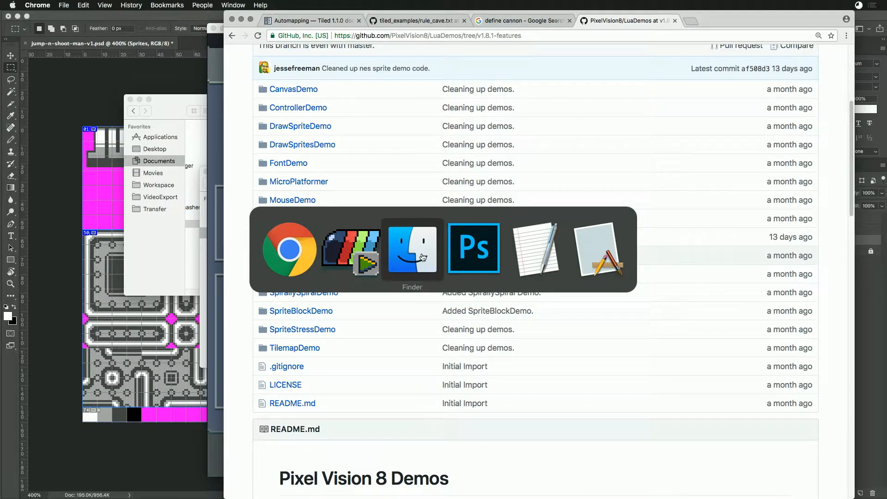
left_click(403, 254)
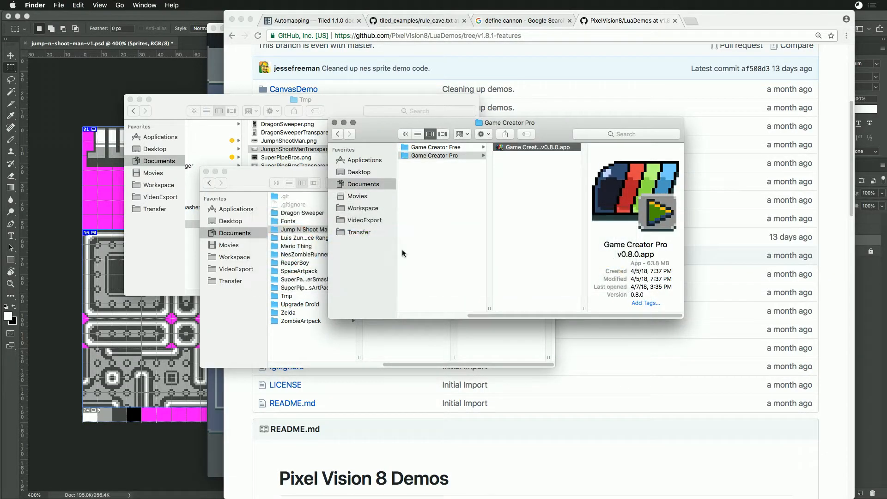
left_click(272, 177)
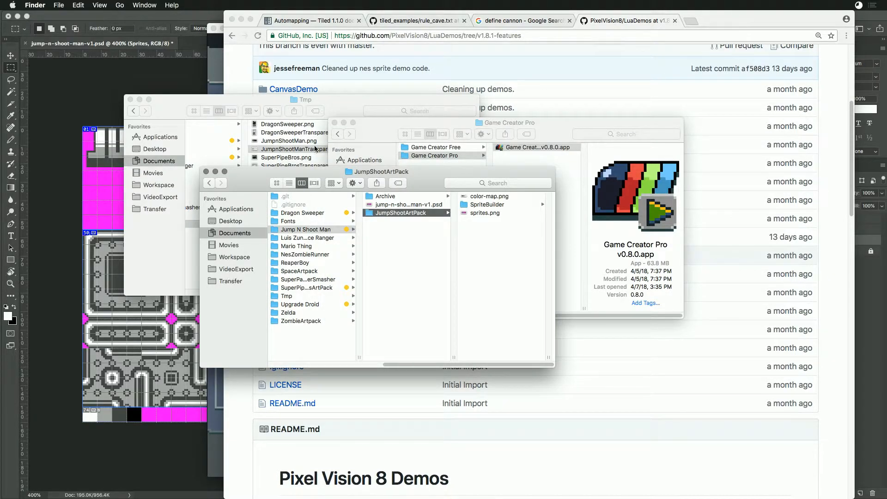
- Return to Game Creator Pro, open the Sandbox folder in the Workspace Explorer and archive the game
key("super+Tab")
key("Tab")
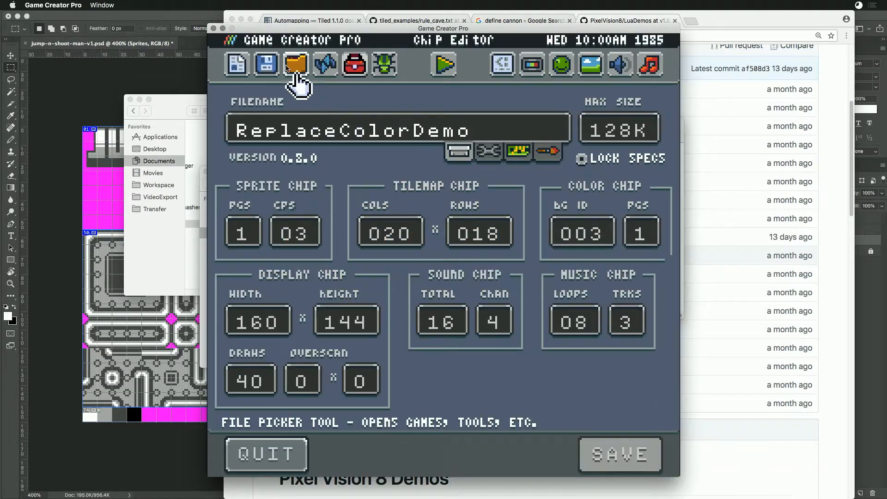
left_click(295, 65)
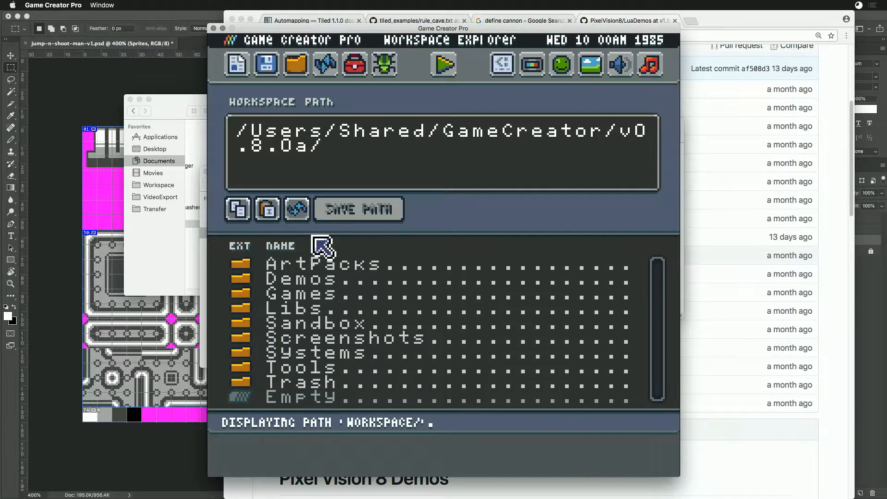
left_click(267, 67)
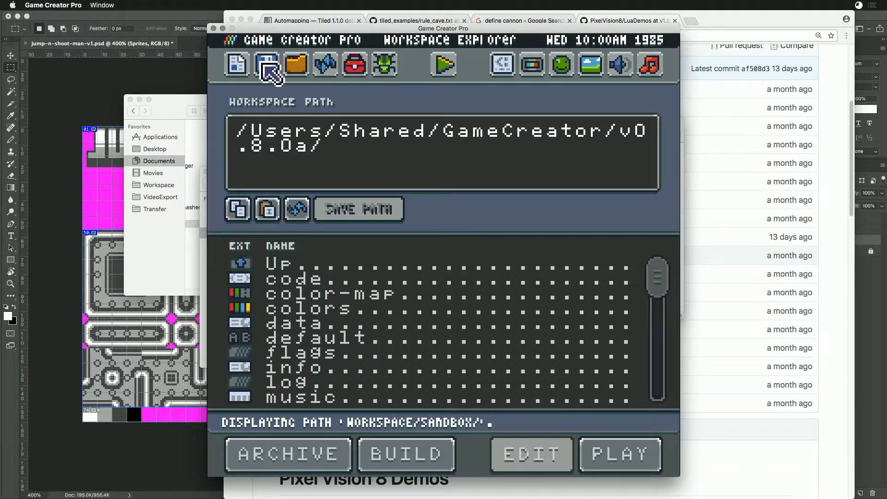
left_click(305, 457)
left_click(305, 456)
- Run the Replace Color Demo and restart it with the right, left, down and up directions to preview each colour palette
left_click(443, 71)
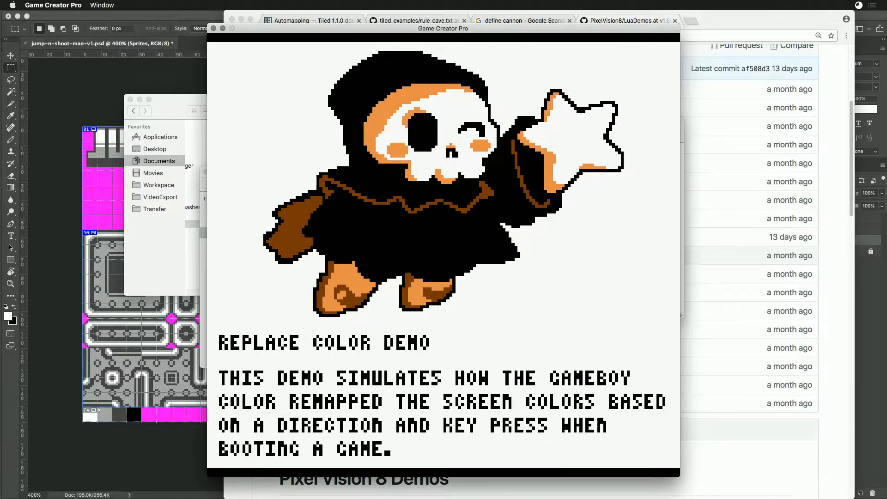
key("ctrl+r")
key("Right")
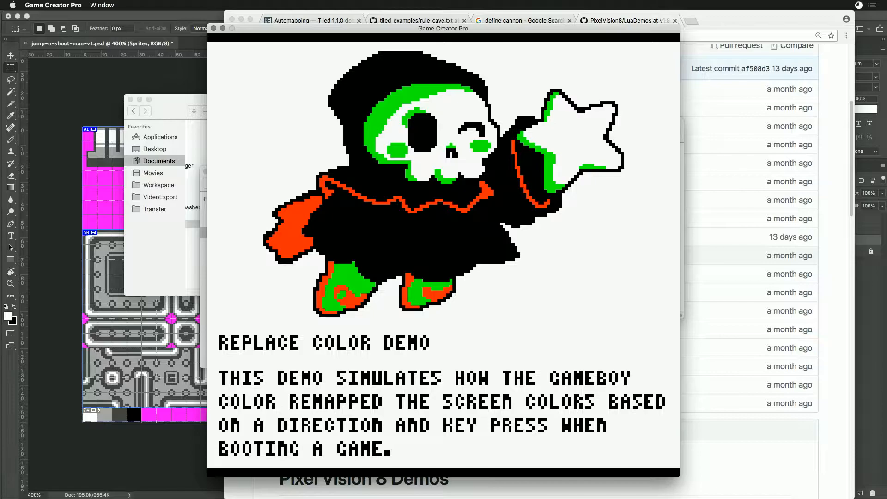
key("ctrl+r")
key("Left")
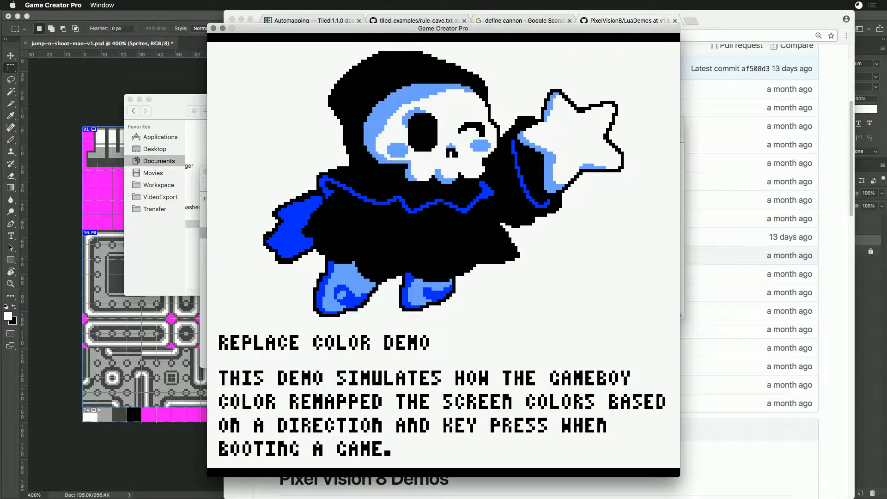
key("ctrl+r")
key("Down")
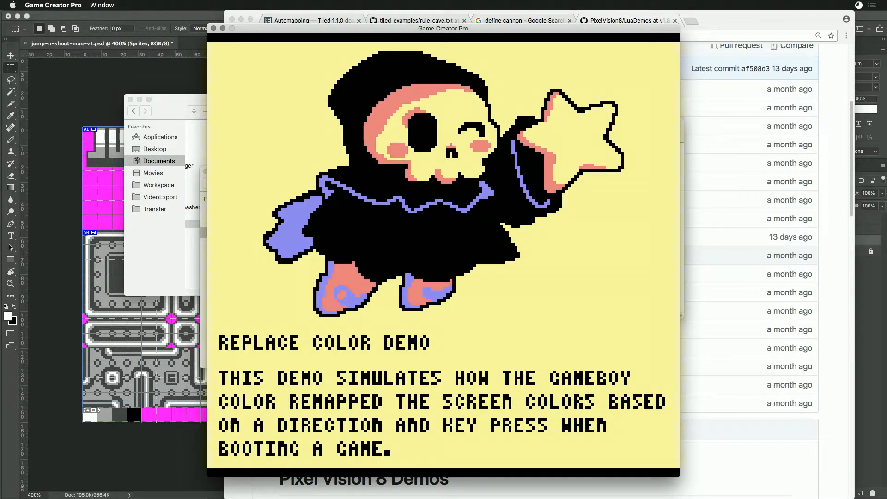
key("ctrl+r")
key("Up")
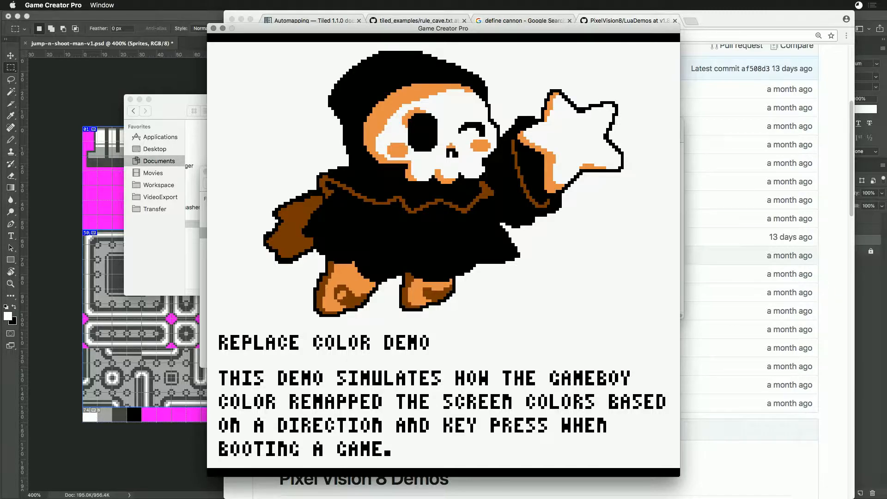
- Leave the demo to look through the Games folder in the Workspace Explorer, and switch to the Workspace folder in Finder
key("ctrl+4")
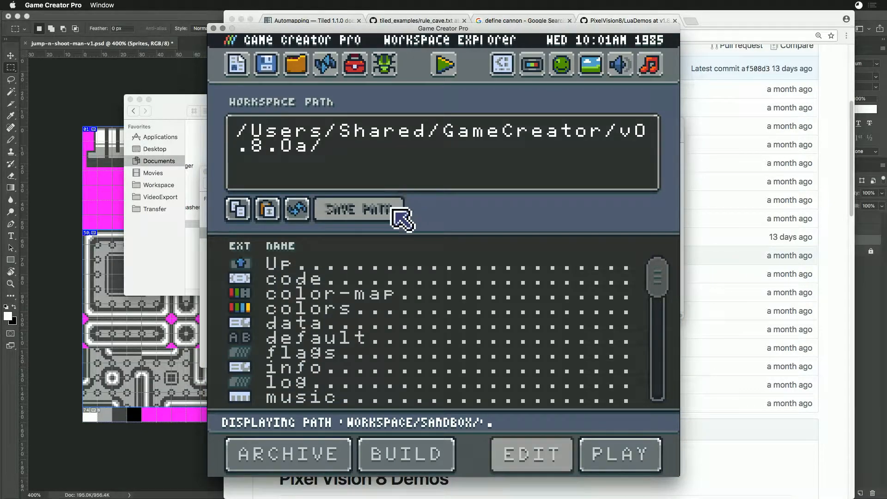
double_click(276, 268)
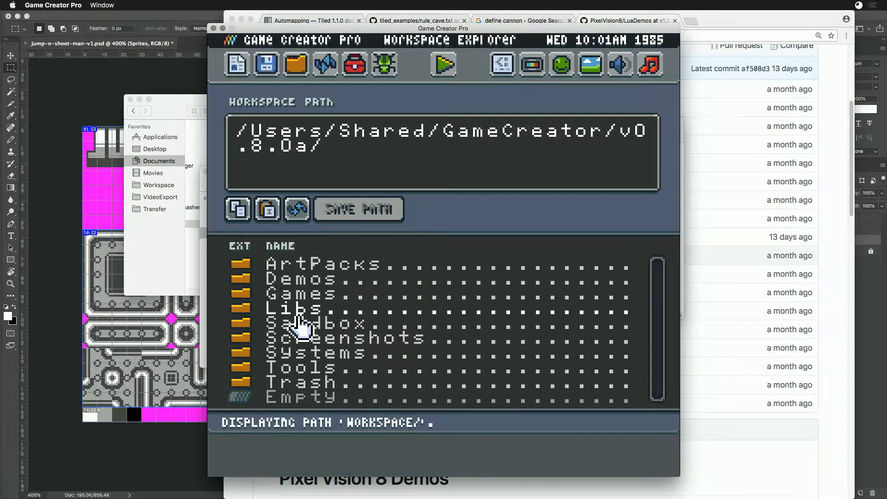
double_click(306, 296)
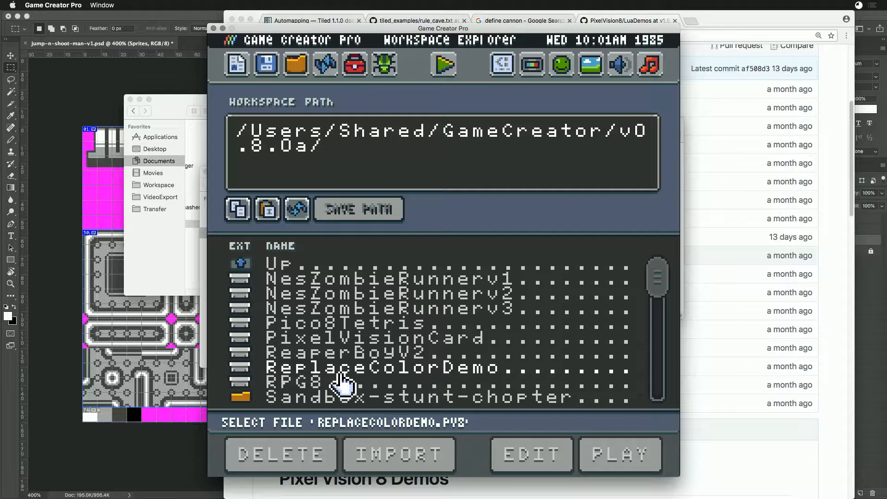
key("super+Tab")
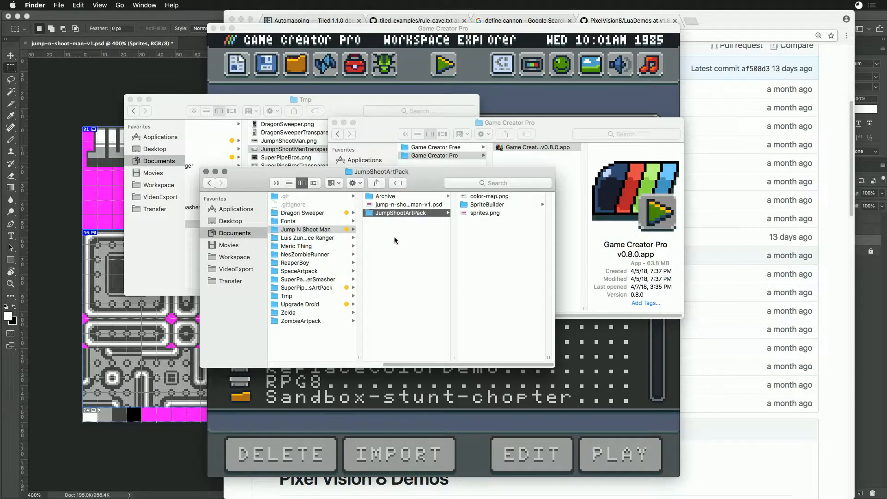
left_click(224, 257)
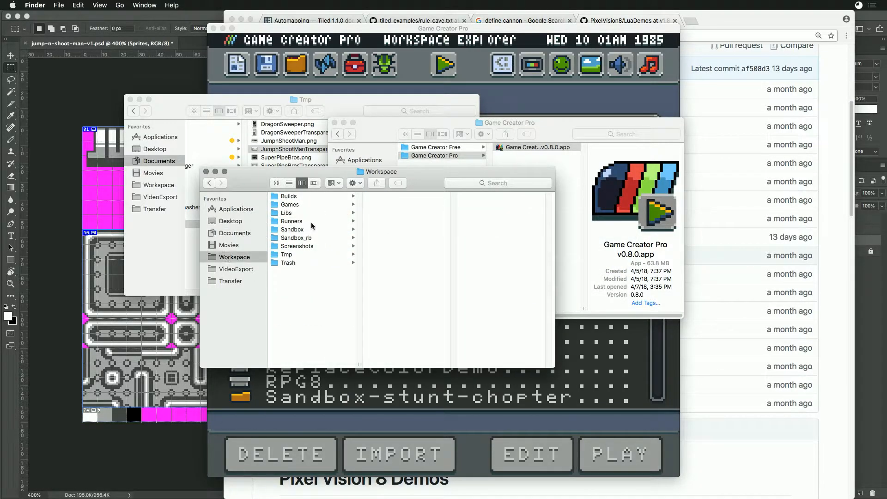
left_click(291, 229)
right_click(288, 230)
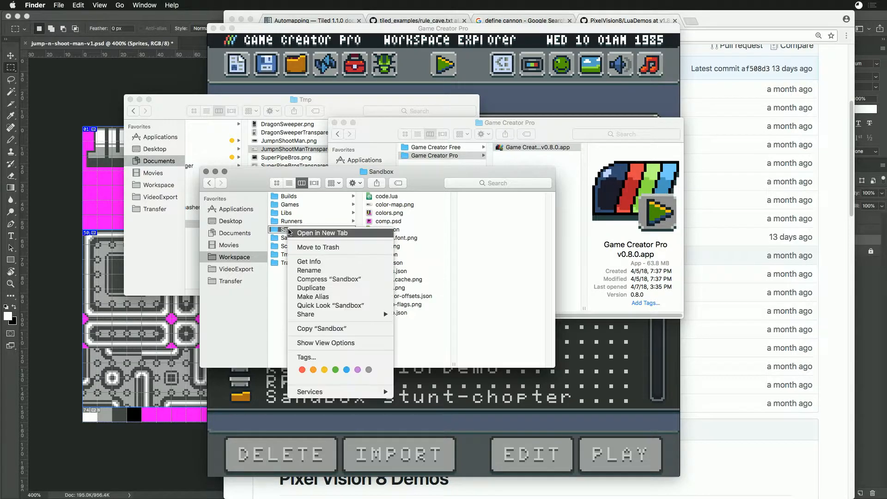
left_click(313, 279)
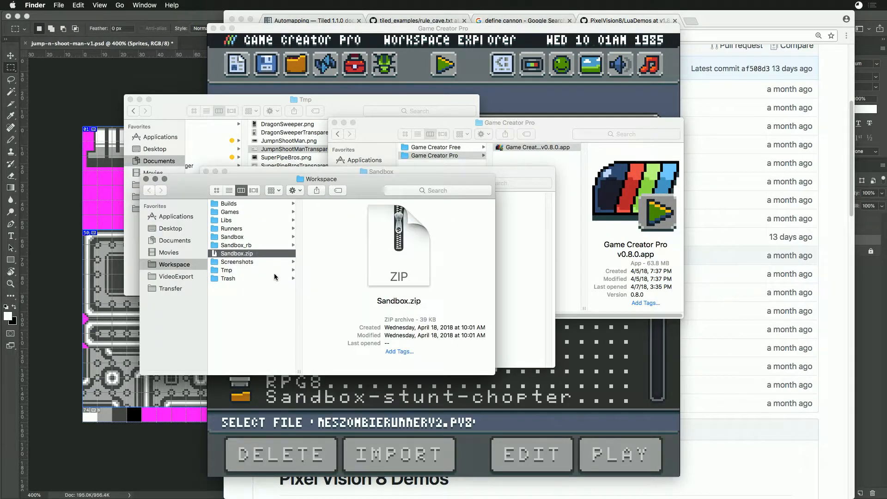
right_click(225, 255)
left_click(245, 279)
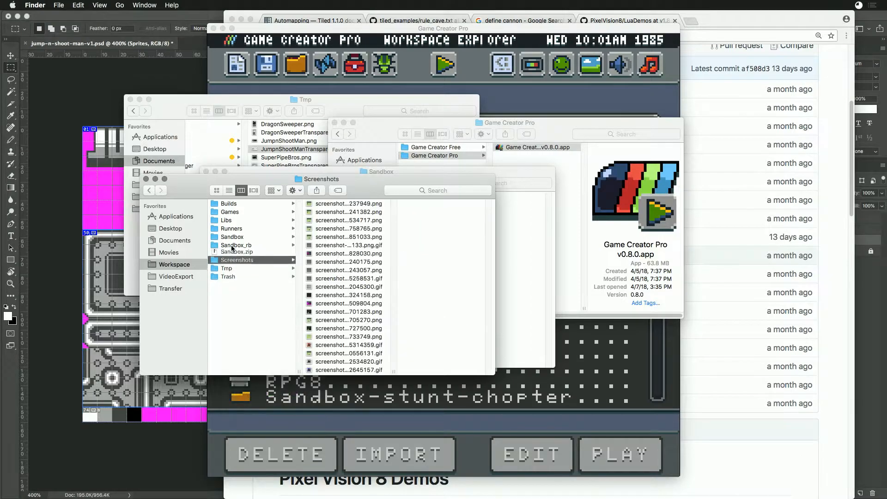
- Duplicate the Sandbox folder in the Workspace and rename the copy as Sandbox-ReplaceColor
left_click(222, 238)
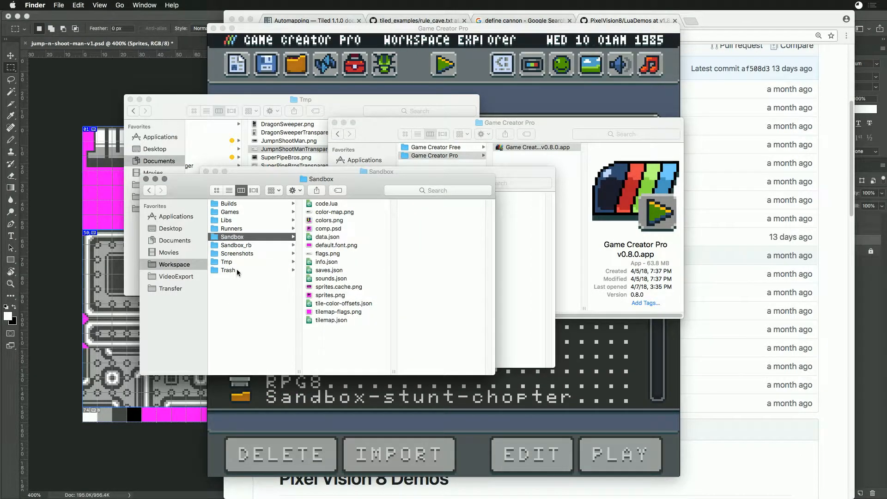
left_click(238, 246)
key("Return")
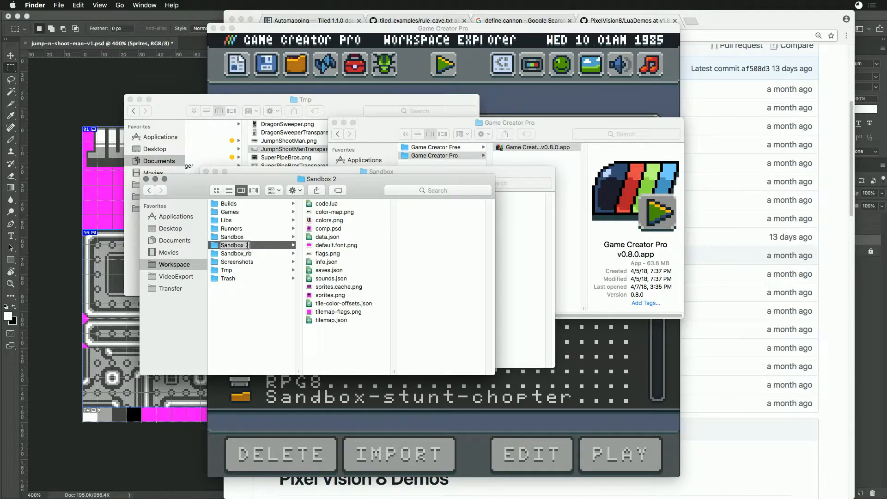
key("BackSpace")
key("BackSpace")
type("-ReplaceColor")
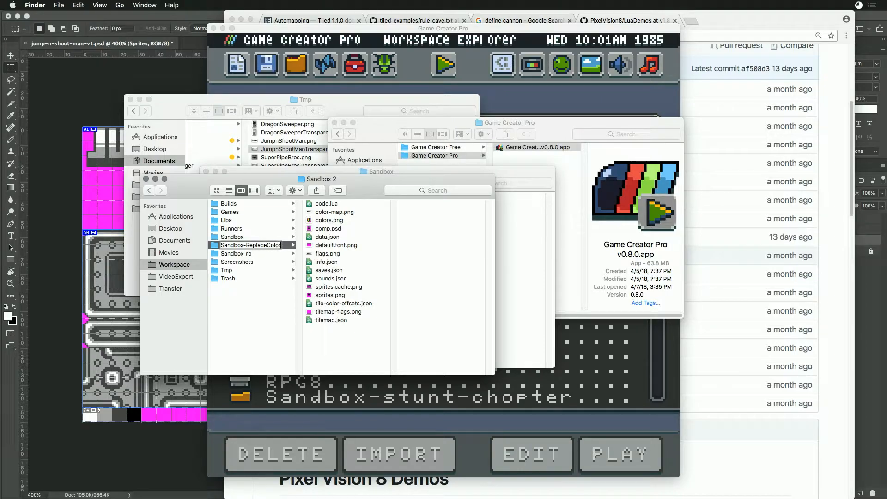
key("Return")
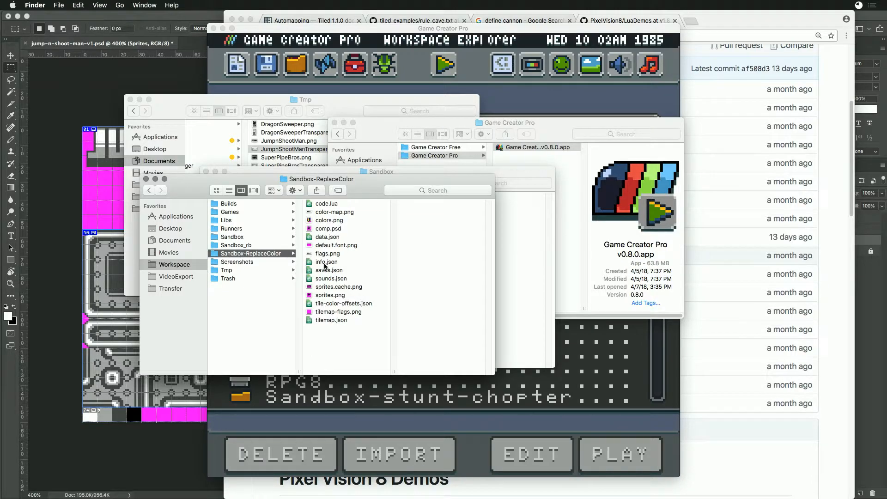
- Switch to Game Creator Pro and create a new game using the GBoy system template
left_click(423, 90)
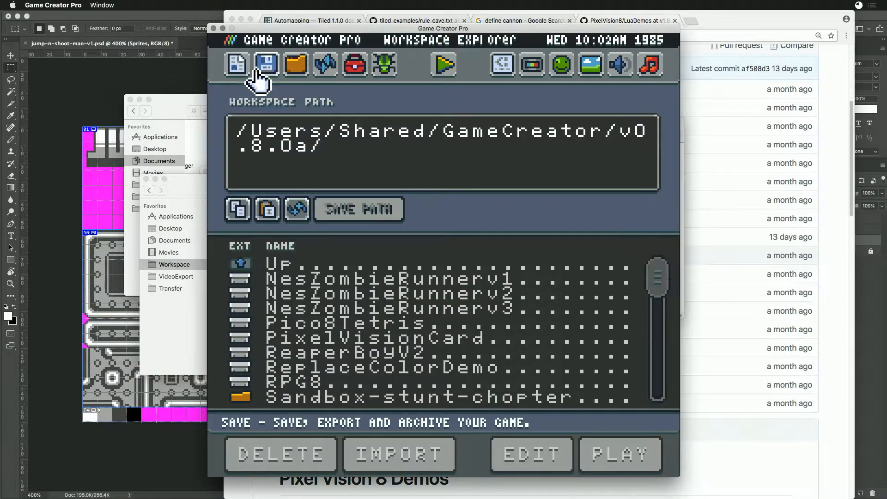
left_click(236, 68)
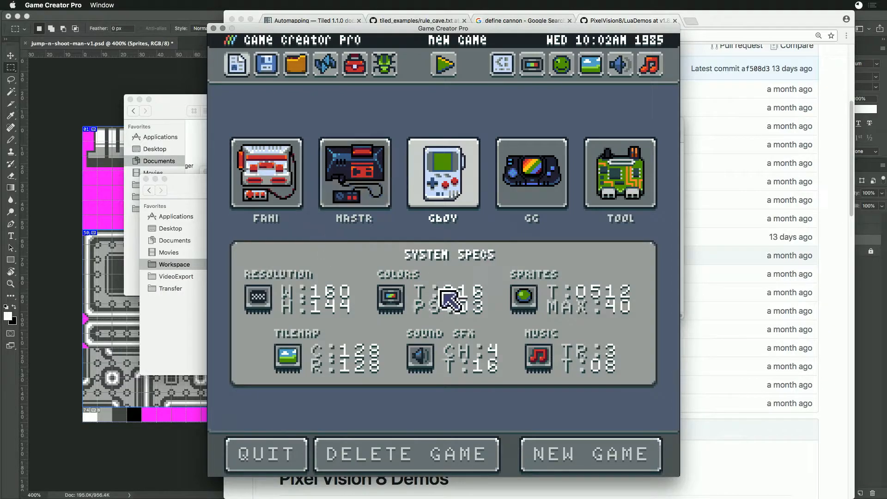
left_click(564, 455)
left_click(562, 458)
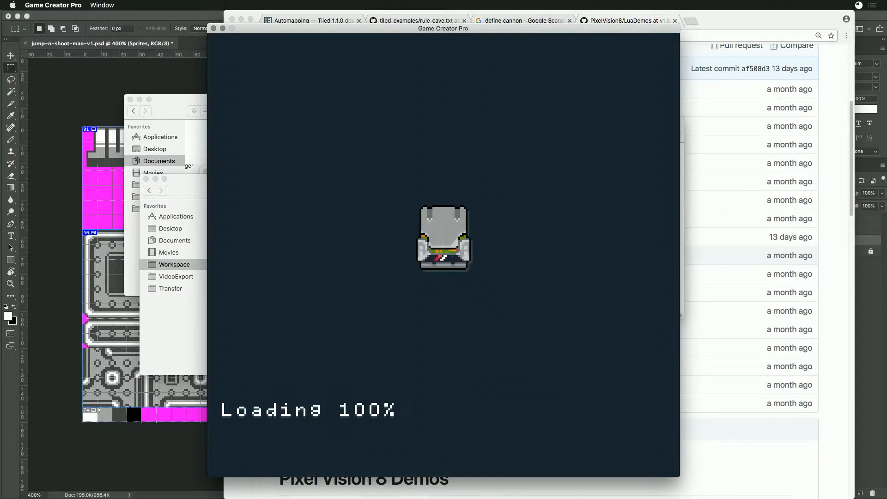
- Switch back to Finder and spread out the overlapping windows, bringing the Game Creator Pro folder window to the front
key("super+Tab")
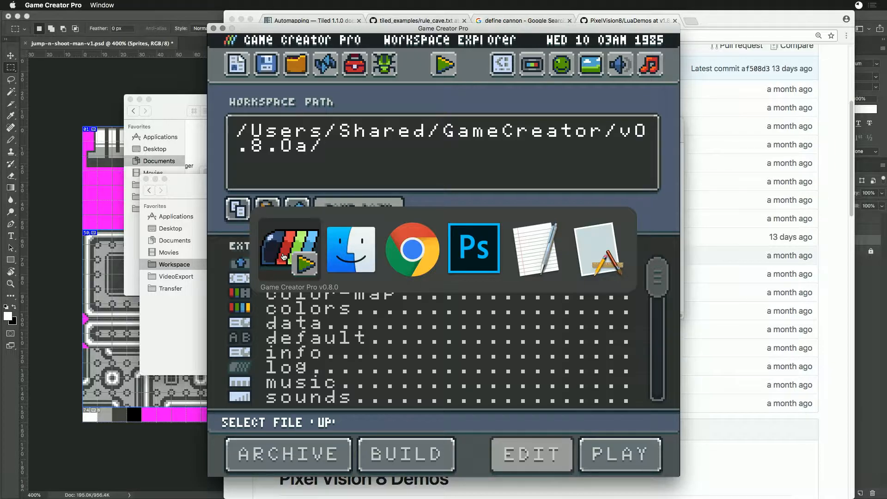
left_click(373, 252)
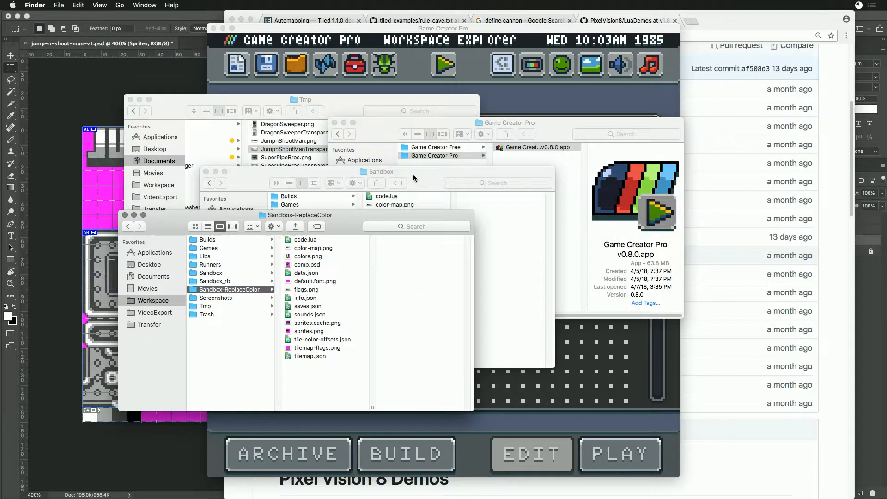
left_click_drag(413, 178, 537, 172)
left_click_drag(351, 103, 378, 94)
left_click(589, 125)
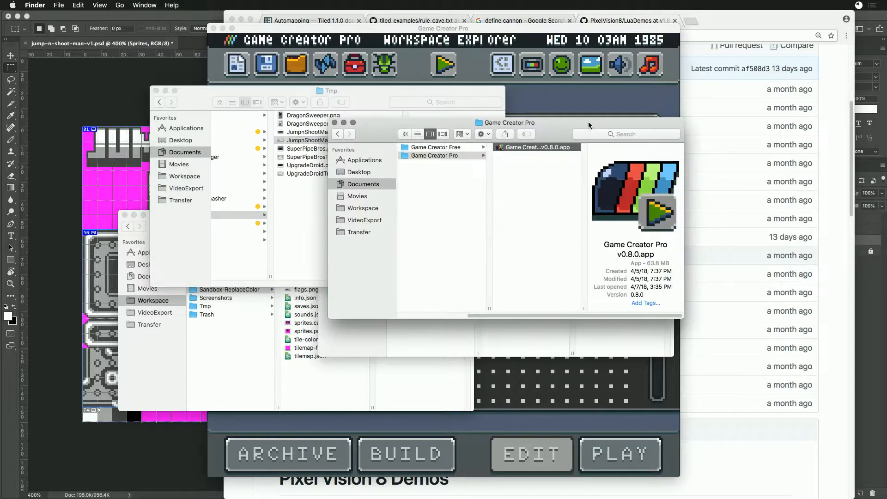
- Open JumpShootArtPack under Projects, ArtPacks, Jump N Shoot Man and copy color-map.png, the SpriteBuilder folder and sprites.png
left_click(349, 186)
left_click(433, 148)
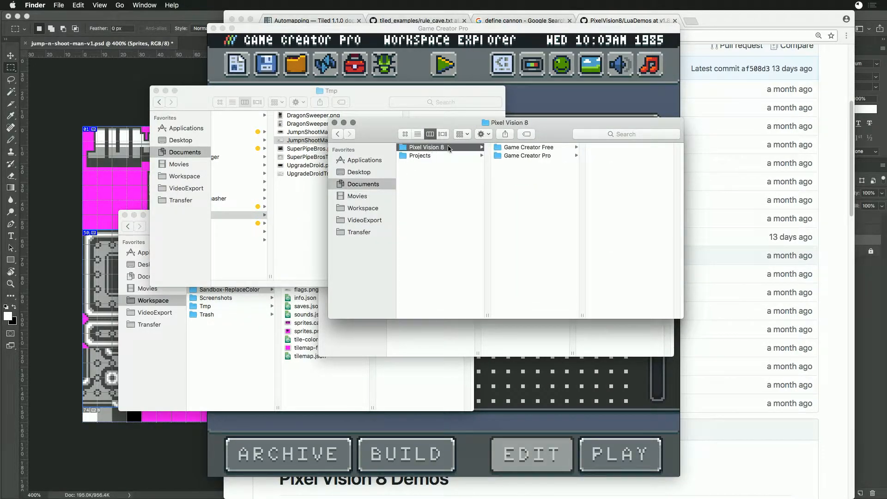
left_click(518, 156)
left_click(432, 157)
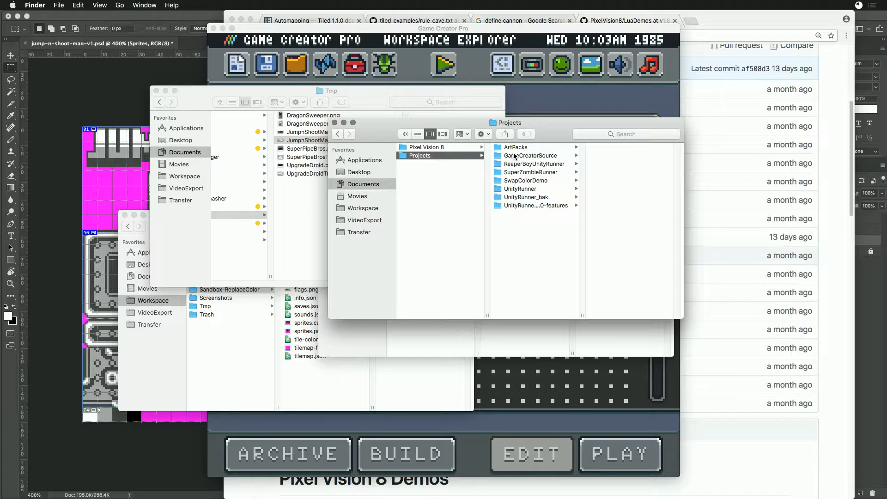
left_click(522, 148)
left_click(608, 180)
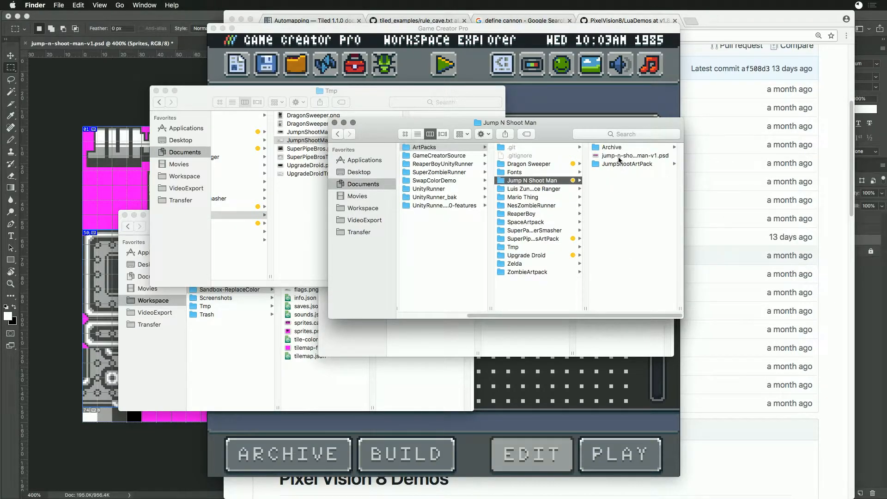
left_click(622, 164)
left_click_drag(616, 175, 615, 149)
key("super+c")
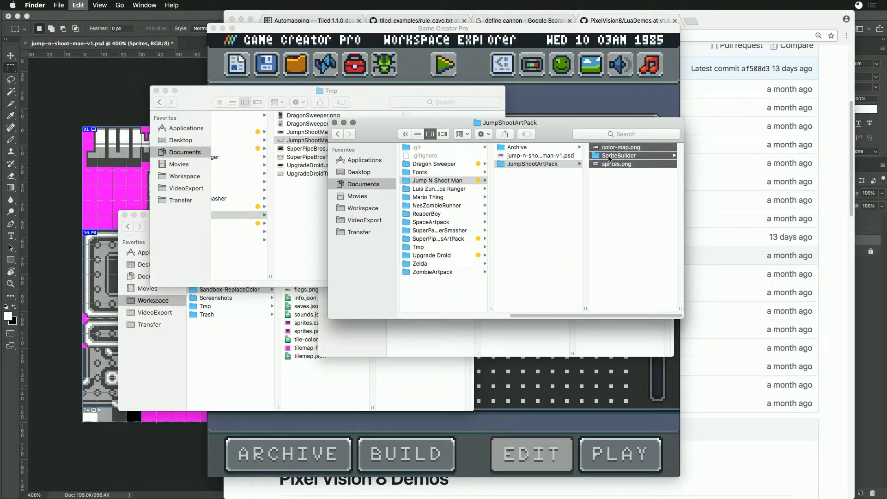
- Paste the copied art pack files into the Workspace's Sandbox folder, replacing the existing color-map.png
left_click(303, 373)
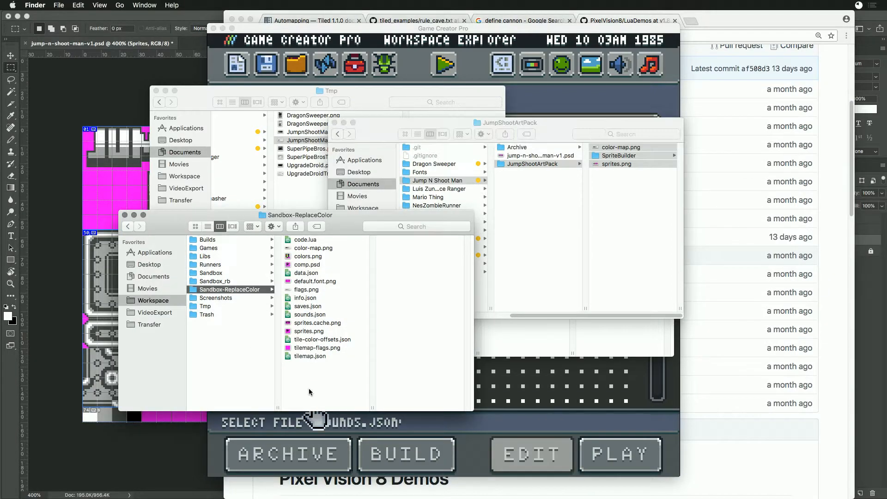
left_click(216, 273)
key("super+v")
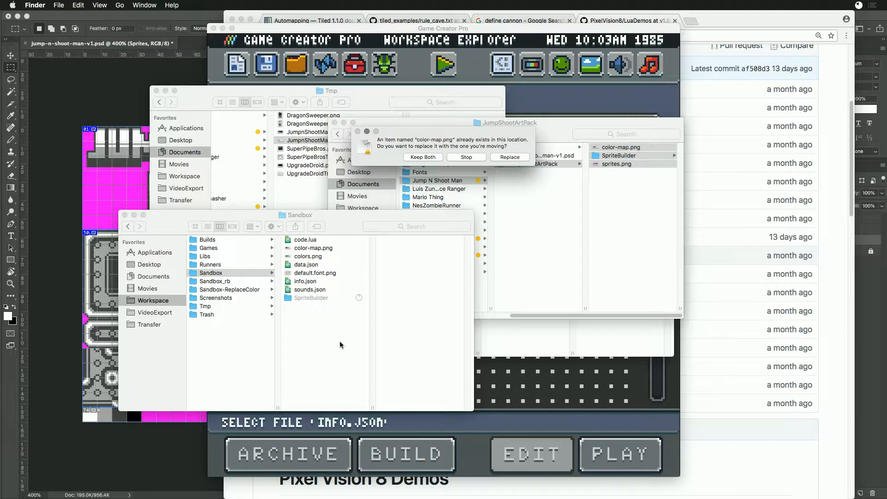
left_click(526, 160)
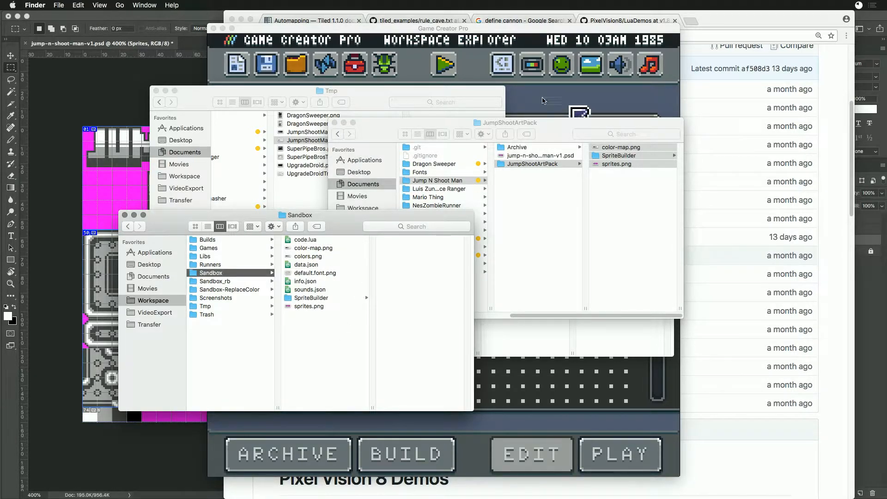
- Return to Game Creator Pro, preview a few imported sprites in the Sprite Editor and briefly test-run the game
left_click(544, 100)
left_click(562, 65)
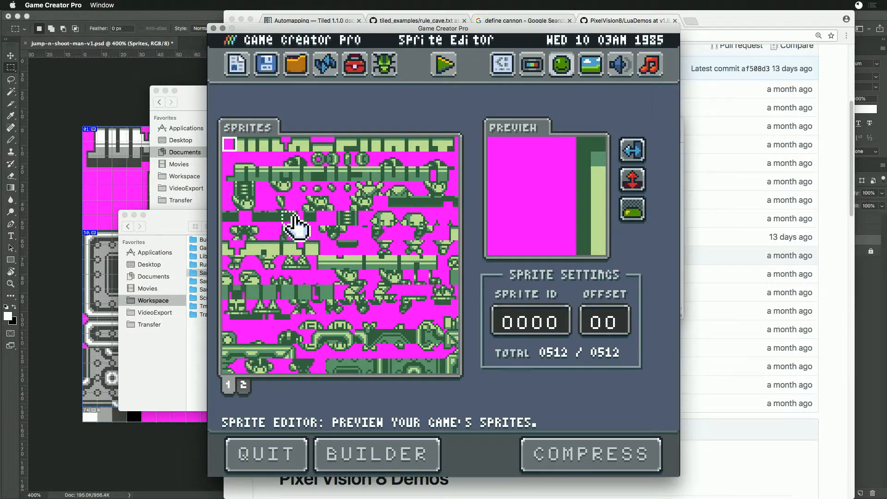
left_click(325, 203)
left_click(363, 203)
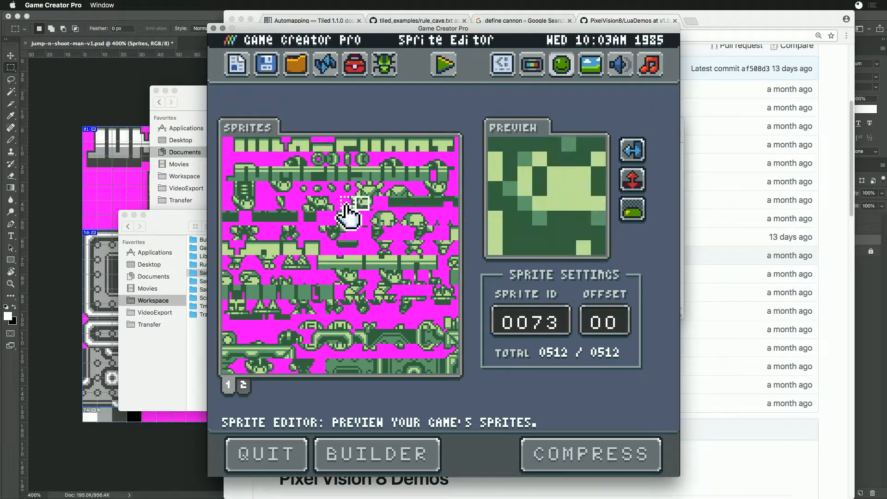
left_click(444, 65)
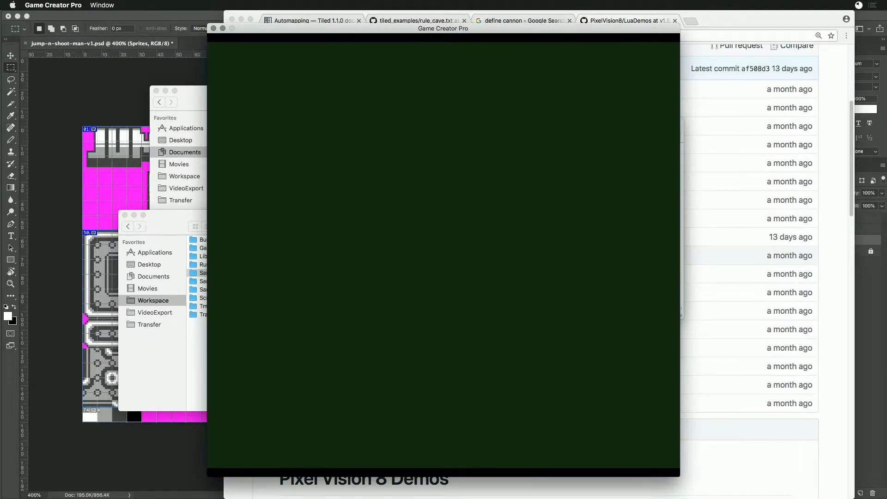
key("Escape")
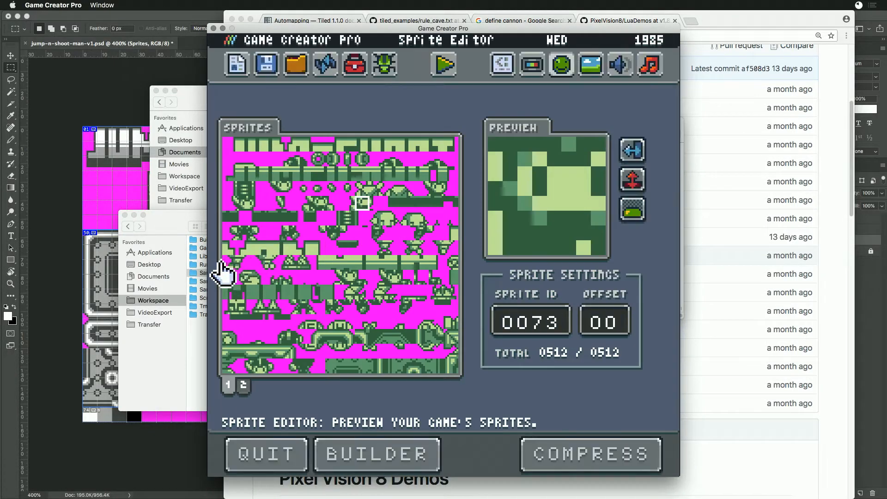
- Open default.font.png from the Sandbox folder in Photoshop at a magnification where the individual characters can be edited
left_click(165, 223)
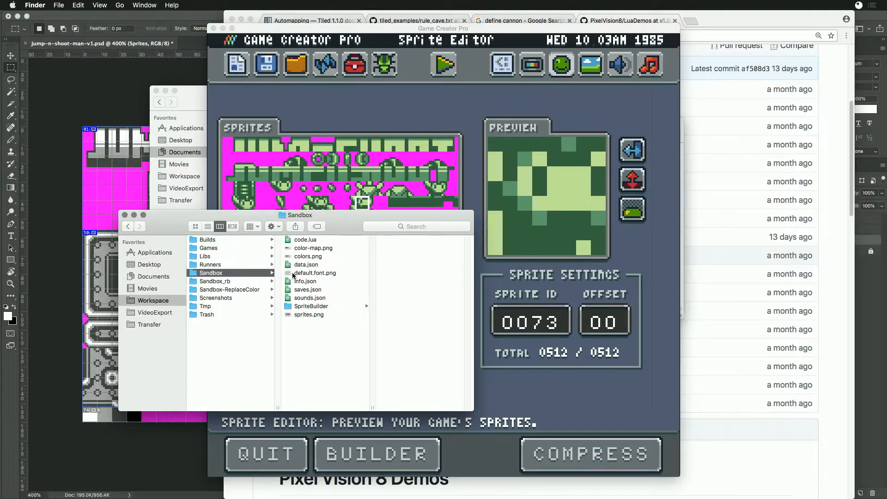
double_click(305, 273)
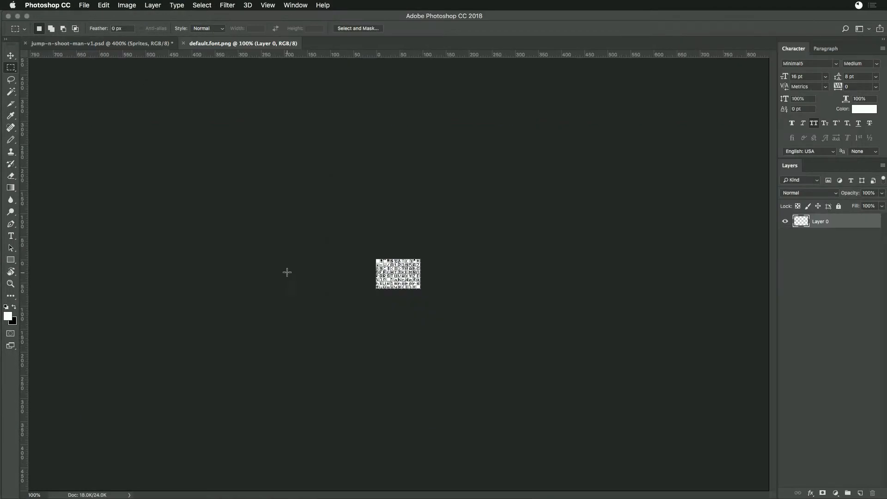
key("super+equal")
key("super+equal")
key("super+equal")
key("super+equal")
key("super+equal")
key("super+equal")
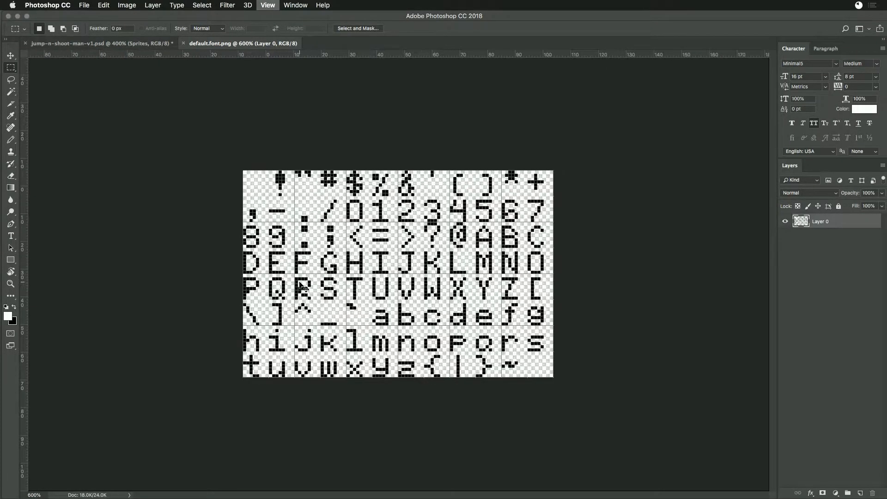
- Select all the font characters in default.font.png, fill them with black 000000 and save the file
key("w")
left_click(348, 263)
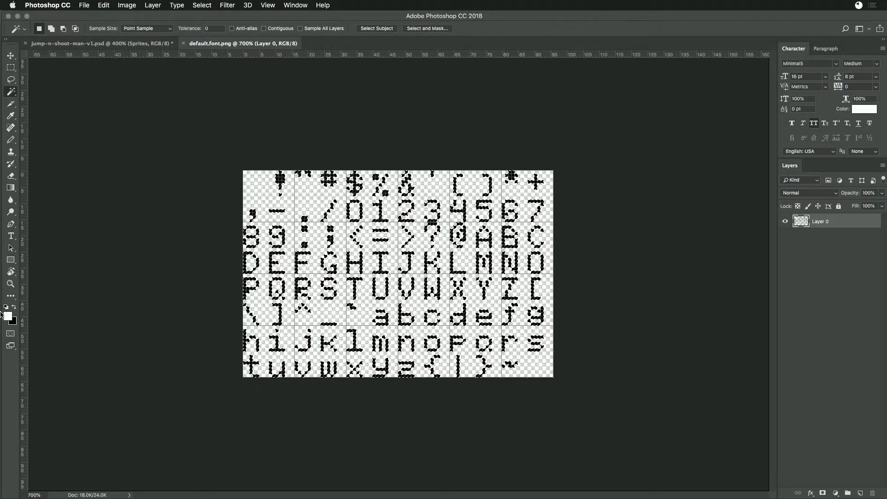
key("BackSpace")
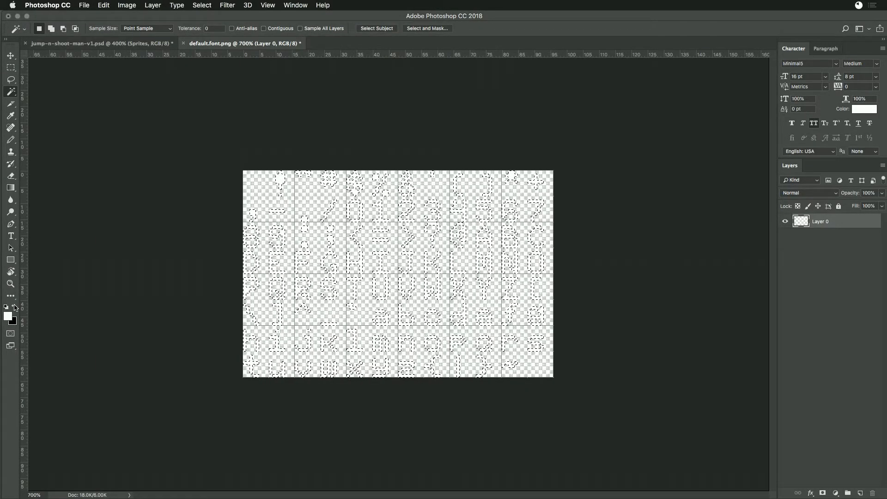
key("super+z")
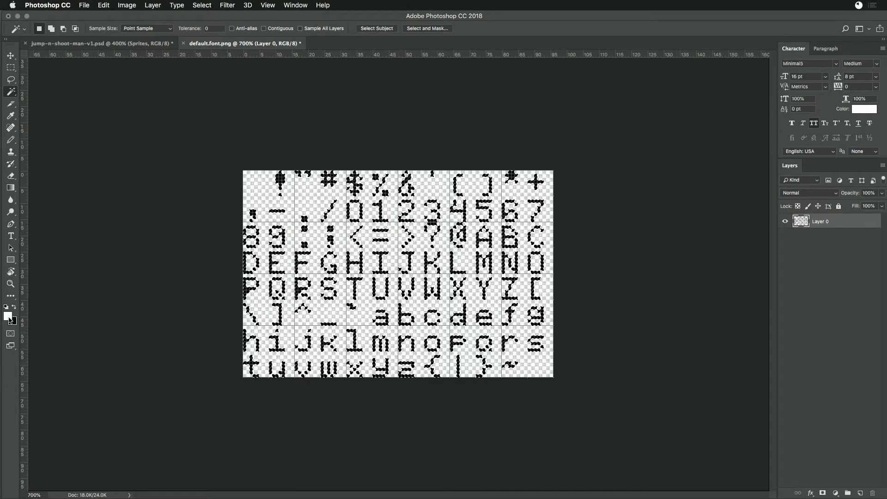
left_click(14, 323)
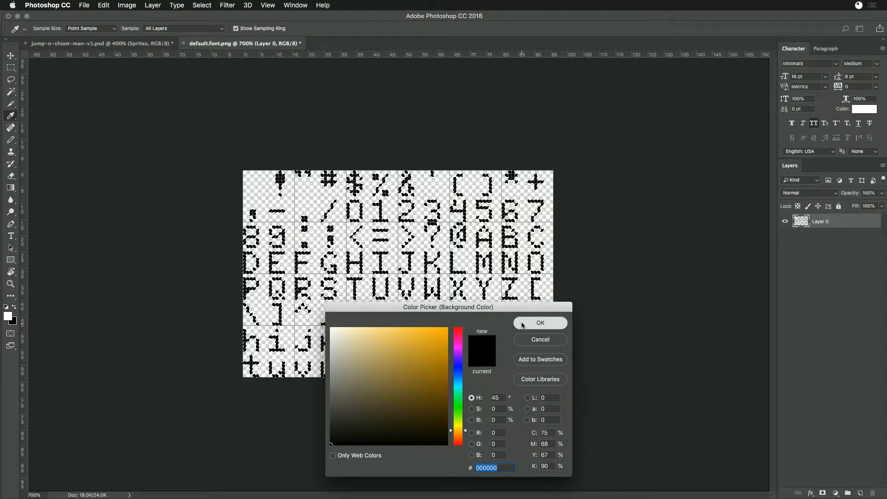
left_click(539, 322)
- Switch to Game Creator Pro, reload the game and examine sprite pages 1 and 2 in the Sprite Editor
key("super+Tab")
key("super+Tab")
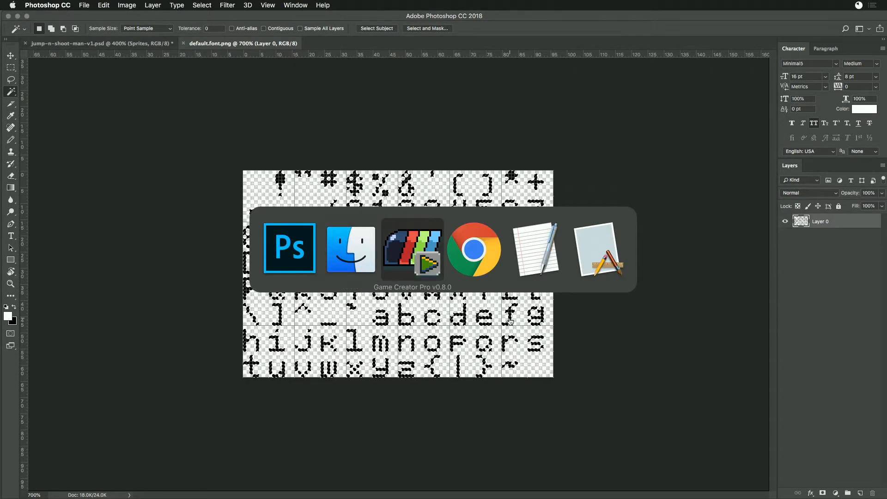
key("ctrl+r")
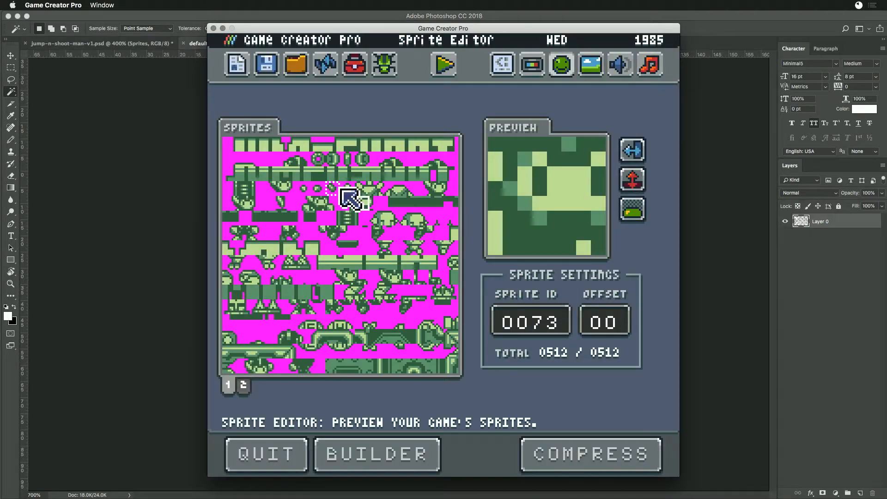
left_click(243, 385)
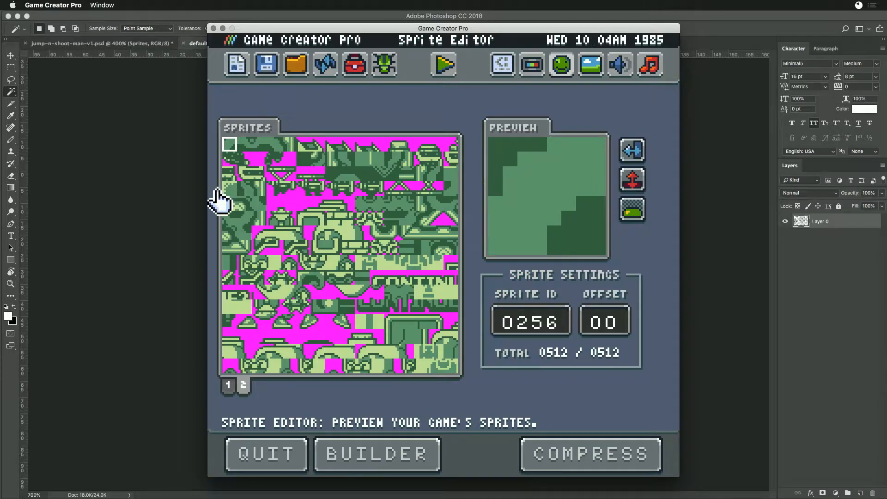
left_click(229, 386)
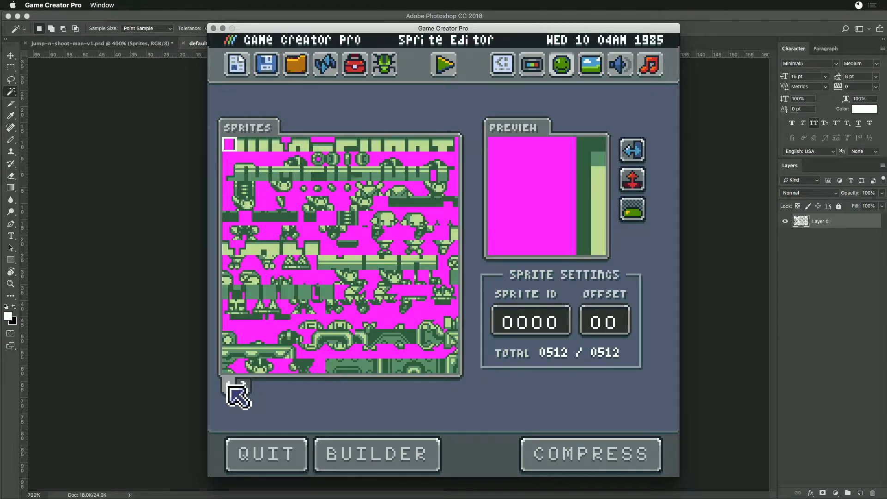
left_click(243, 386)
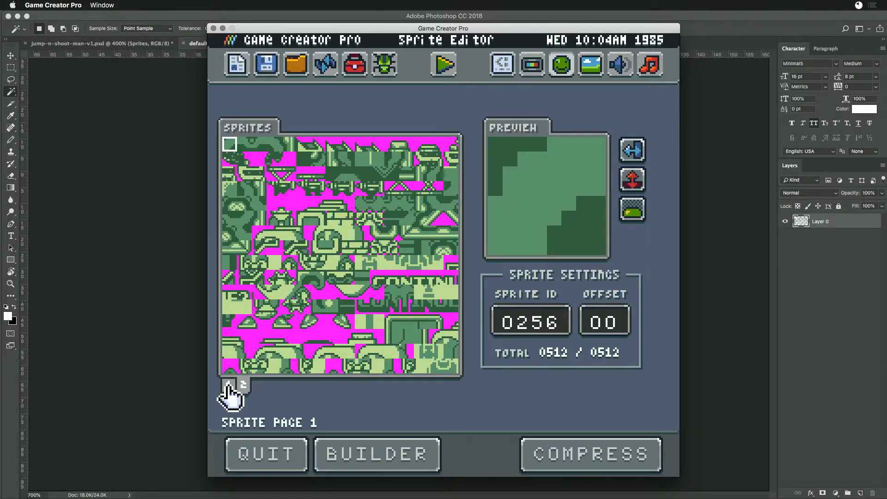
left_click(228, 386)
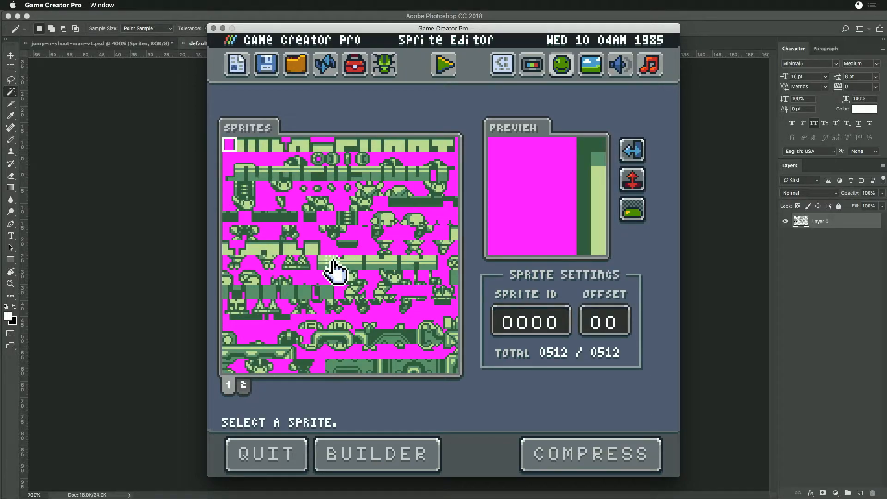
left_click(244, 386)
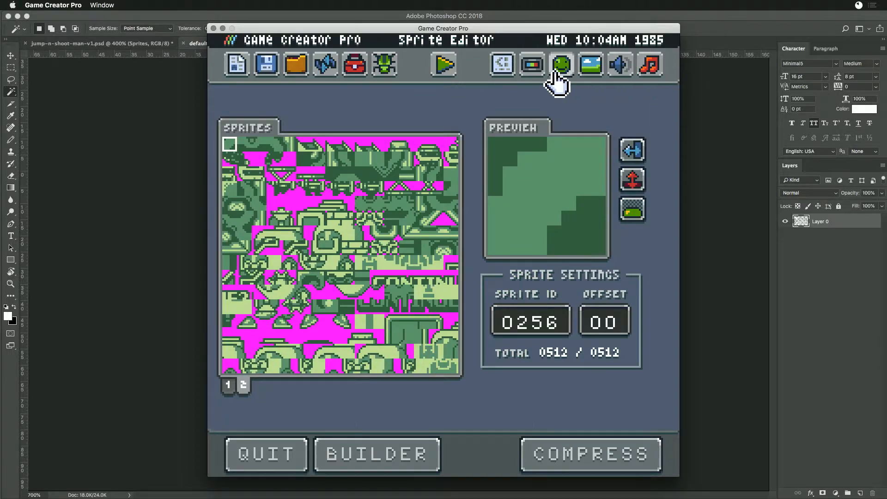
- Open the game's data file in the Chip Editor, unlock the specs, set the sprite pages to 4 and save
left_click(262, 65)
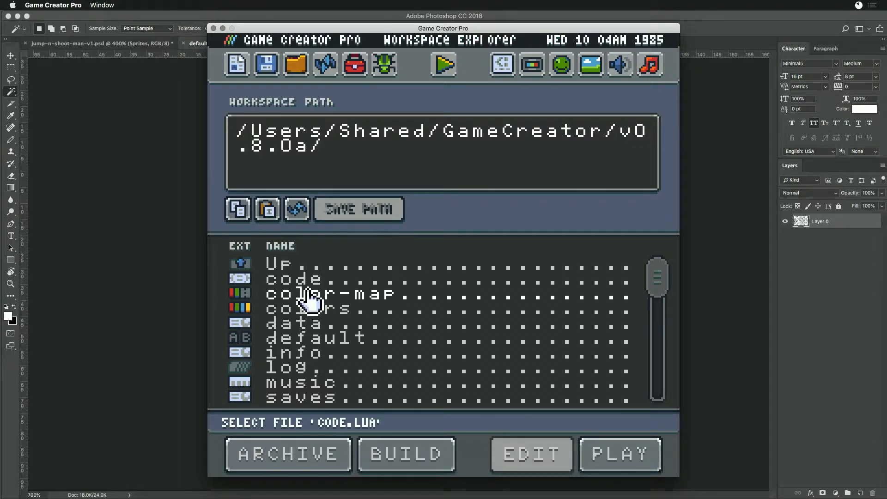
left_click(285, 327)
double_click(285, 329)
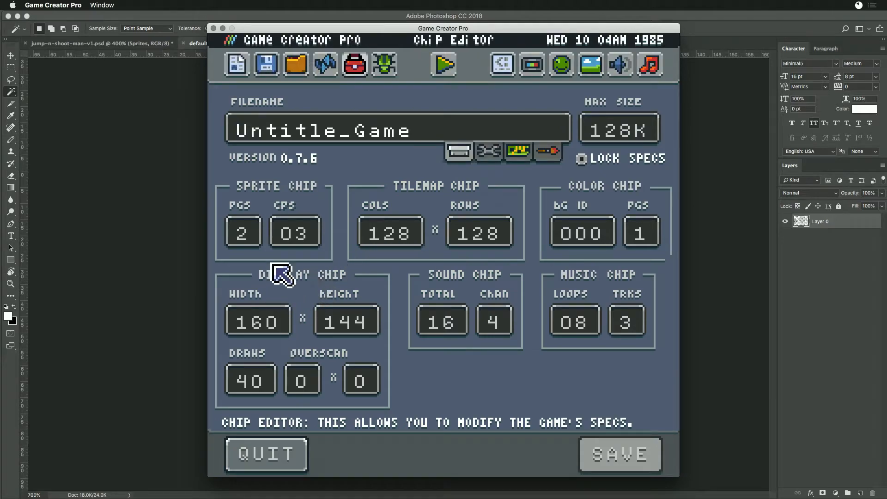
left_click(580, 159)
left_click(249, 236)
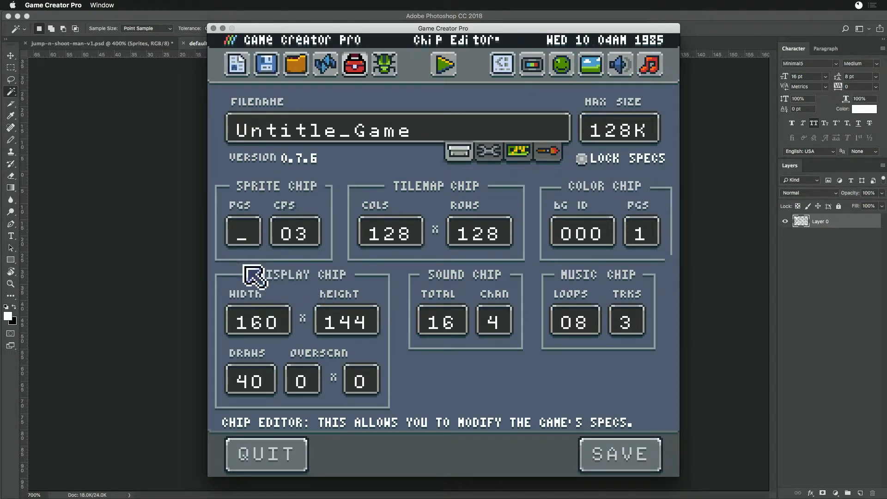
type("4")
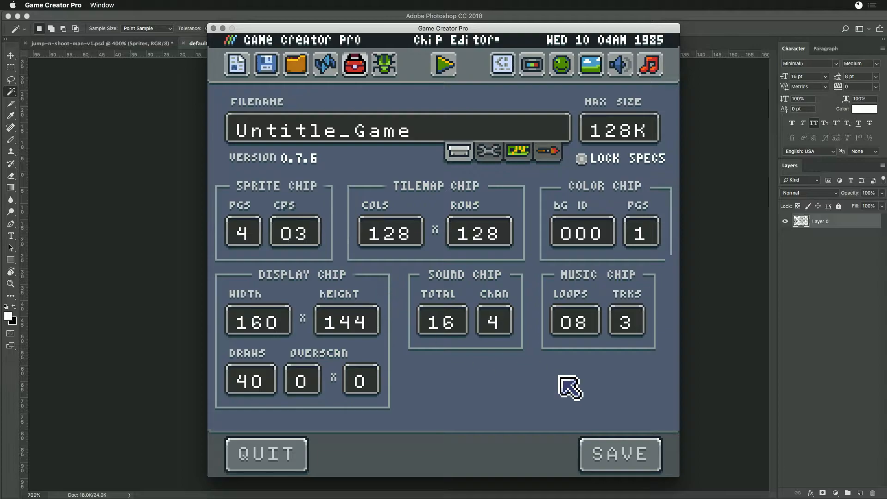
left_click(597, 458)
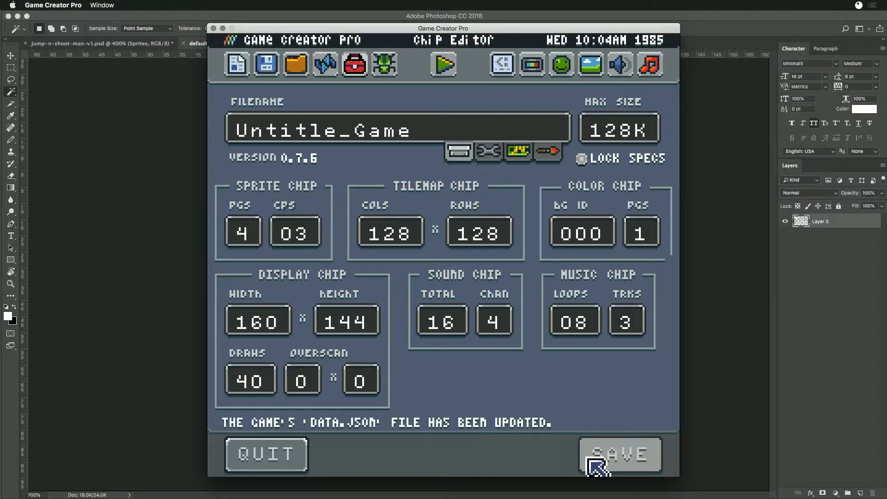
- Open the Sprite Editor and examine how the sprites are spread over pages 1 to 4
left_click(561, 64)
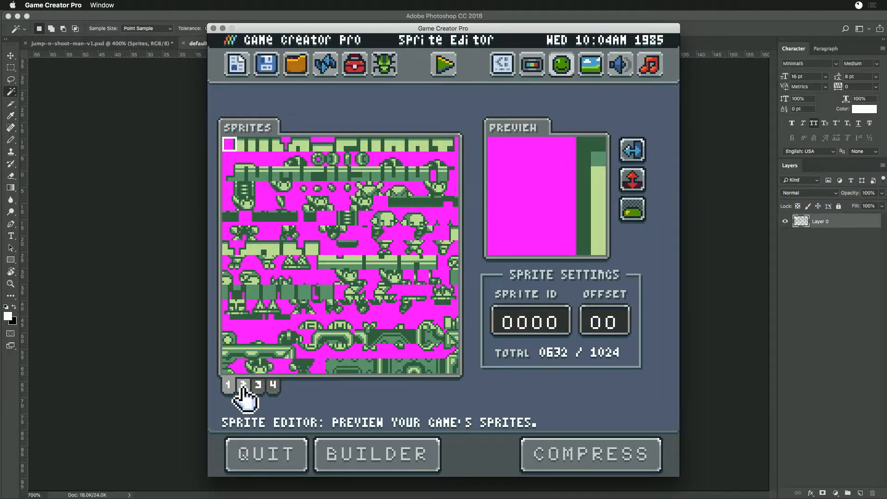
left_click(244, 384)
left_click(259, 384)
left_click(273, 389)
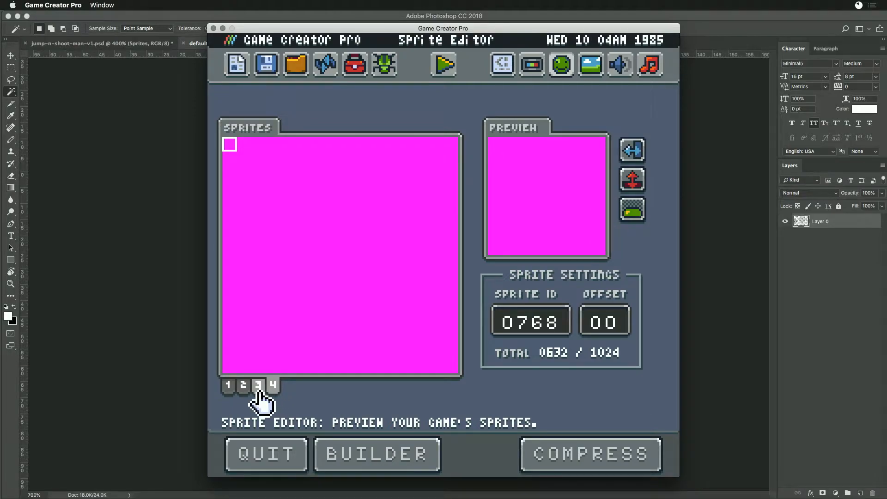
left_click(258, 388)
left_click(243, 387)
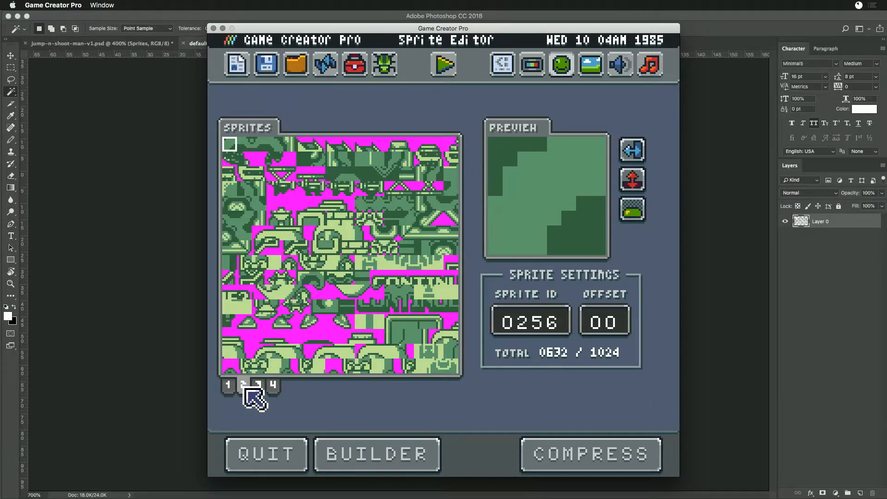
left_click(229, 387)
left_click(243, 386)
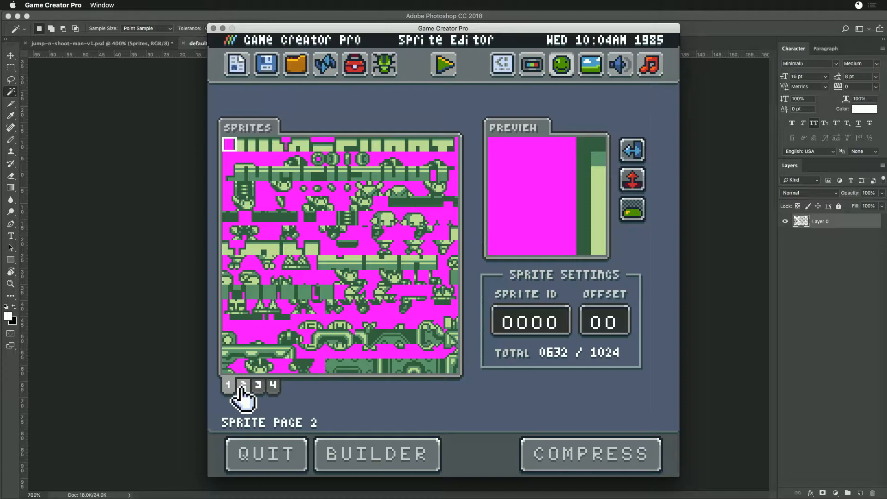
left_click(228, 386)
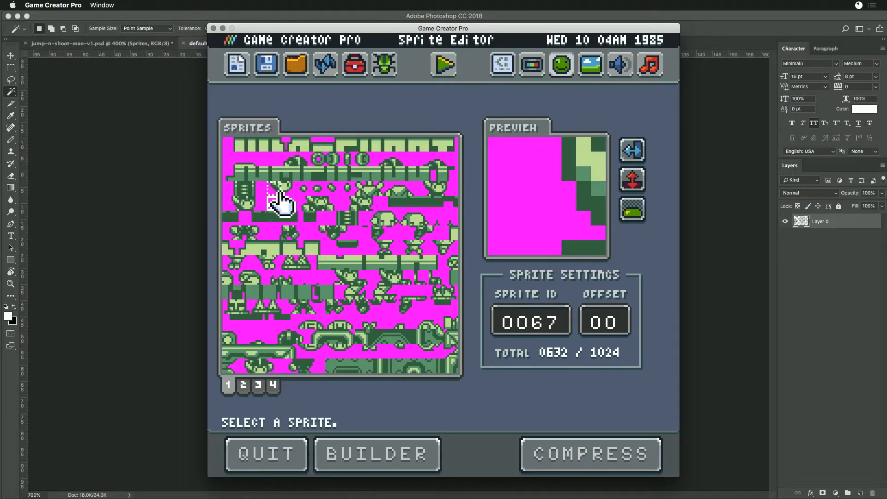
- Open sprites.png from the Workspace's Sandbox folder in Photoshop
key("super+Tab")
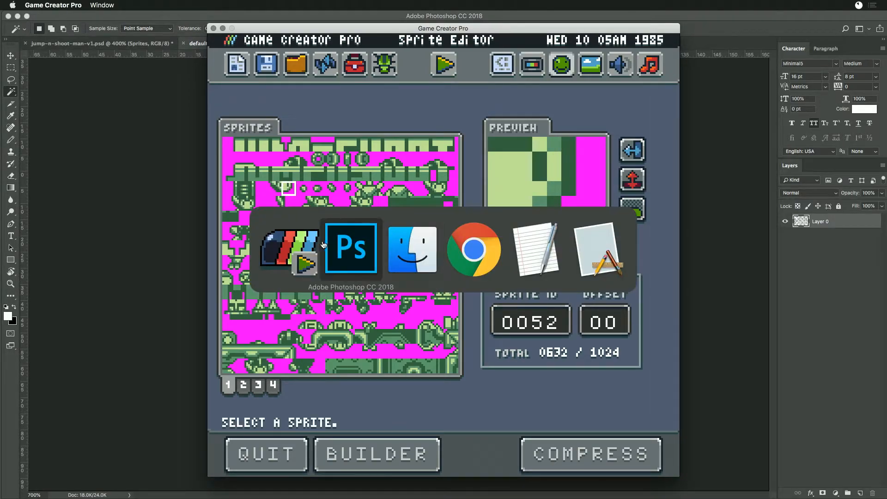
left_click(351, 250)
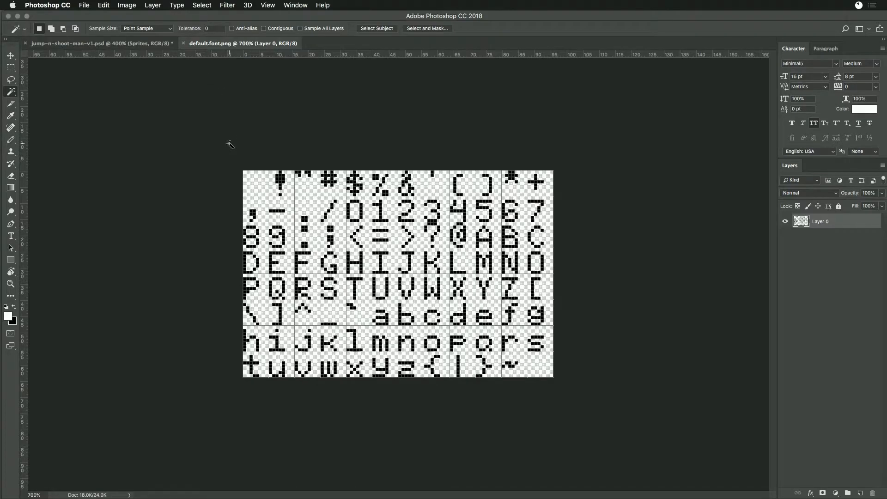
key("super+Tab")
left_click(411, 245)
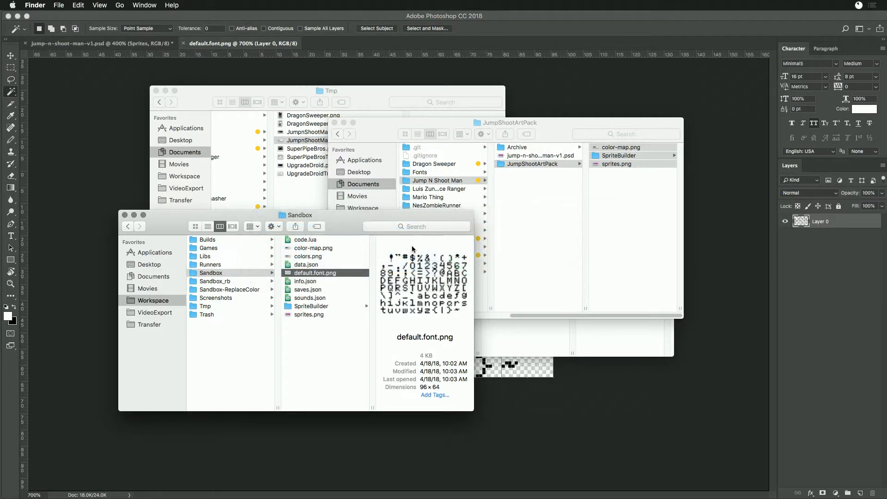
left_click(305, 315)
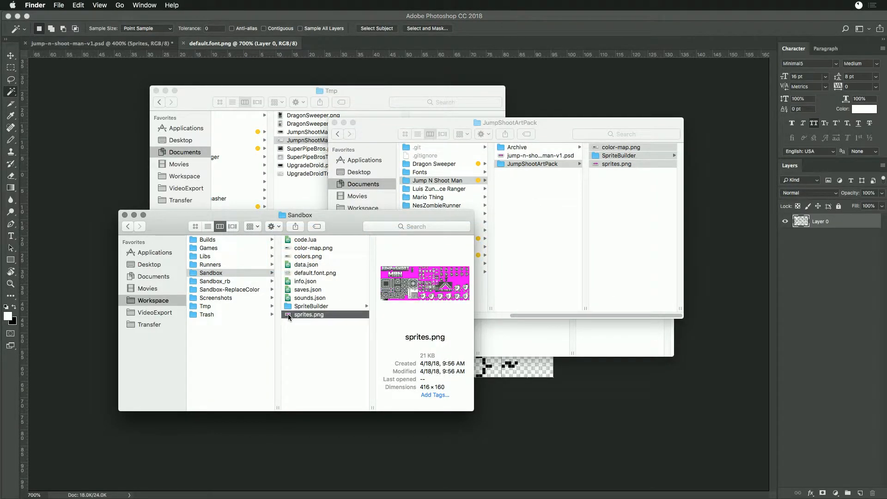
double_click(289, 315)
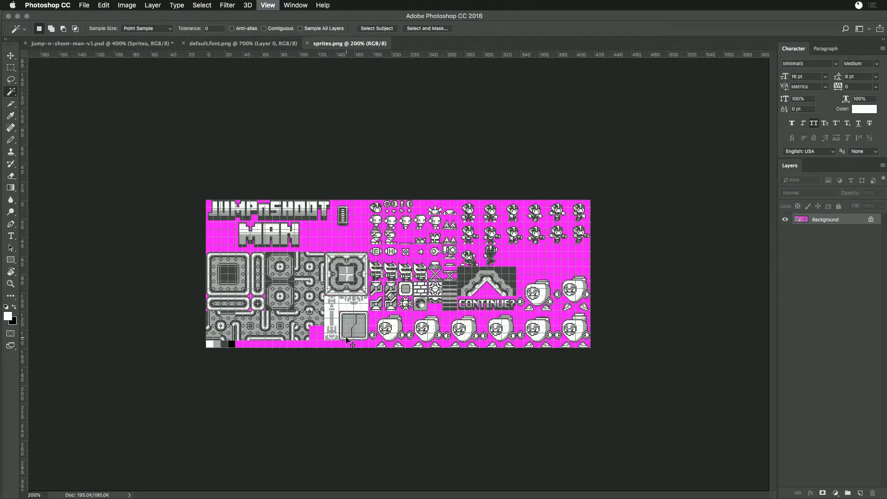
- Select the 240 × 40 px bottom row of large boss sprites and unlock the Background layer for editing
key("super+plus")
scroll(324, 300, "down", 5)
scroll(324, 300, "right", 5)
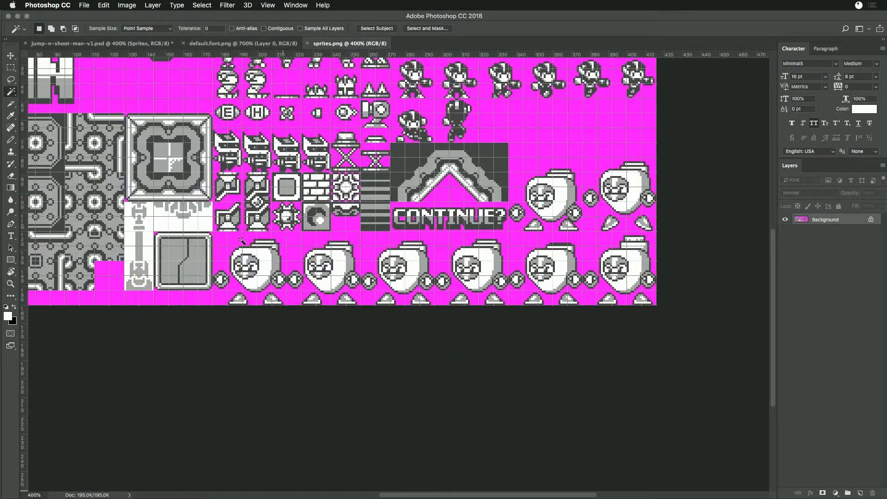
key("m")
left_click_drag(211, 229, 737, 353)
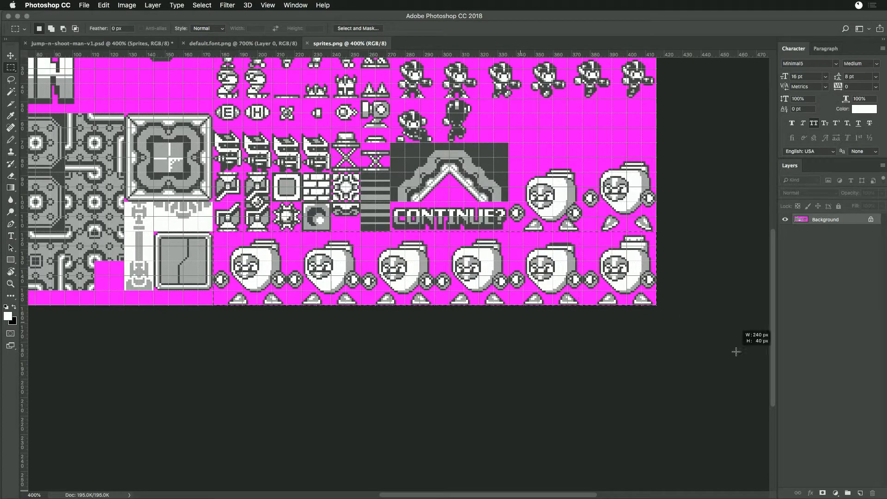
key("shift+BackSpace")
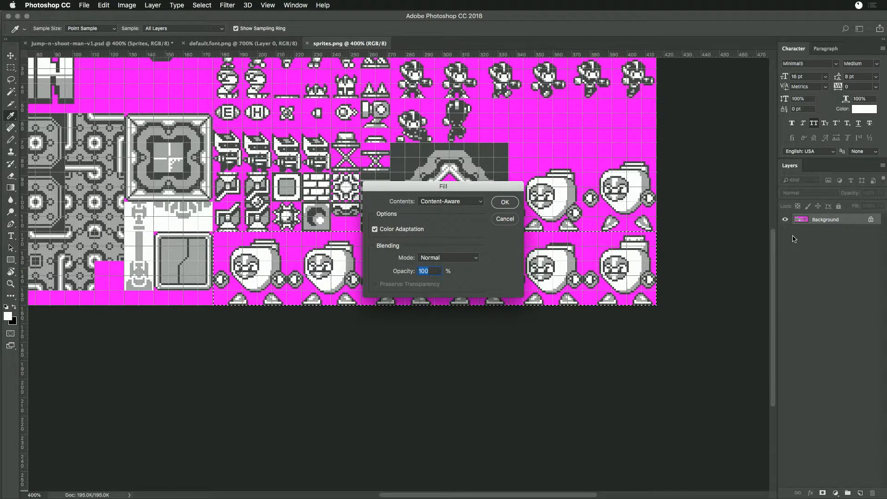
left_click(504, 203)
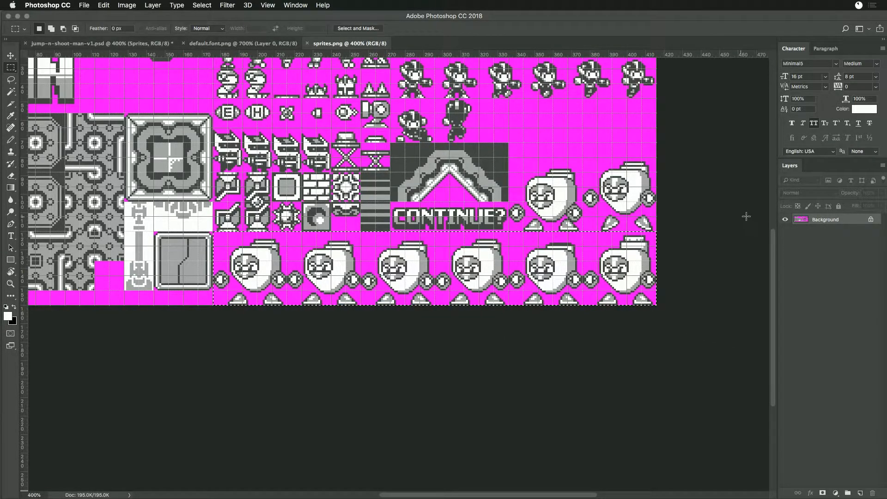
left_click(871, 219)
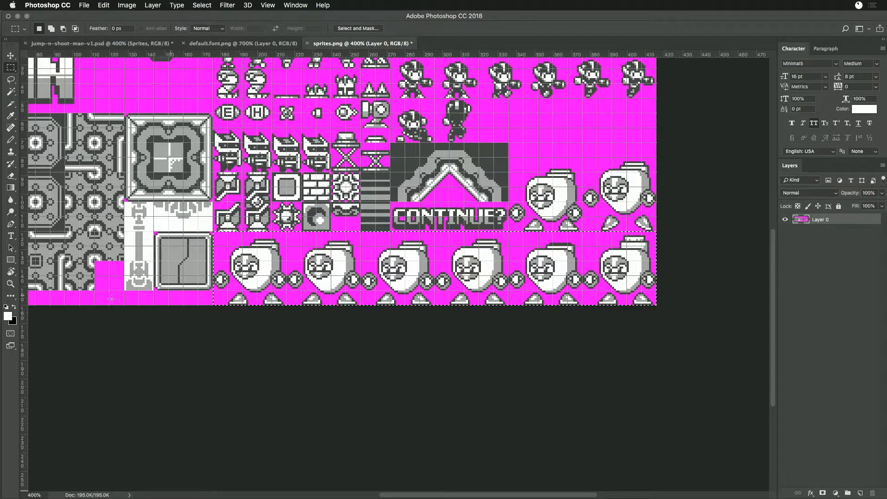
- Set the foreground colour to magenta ff00ff and fill over the bottom boss row and the two bosses beside the CONTINUE? graphic
left_click(7, 317)
left_click(185, 297)
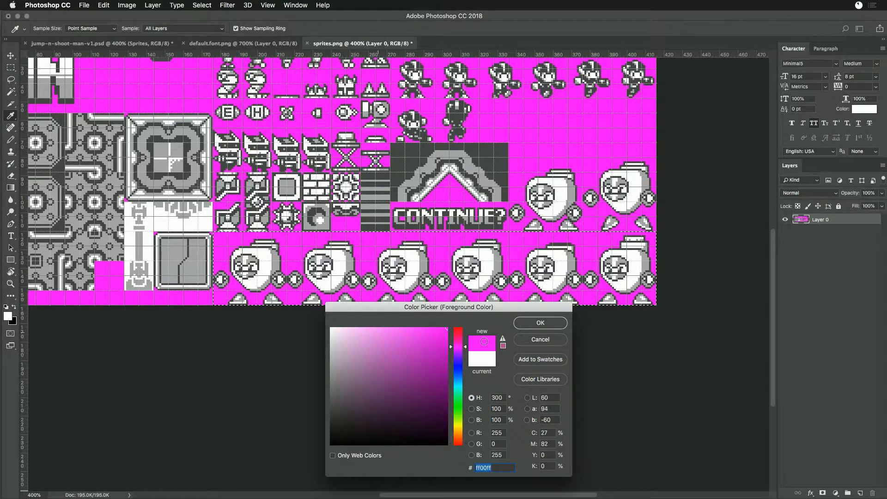
left_click(540, 323)
key("alt+BackSpace")
left_click_drag(508, 158, 684, 237)
key("alt+BackSpace")
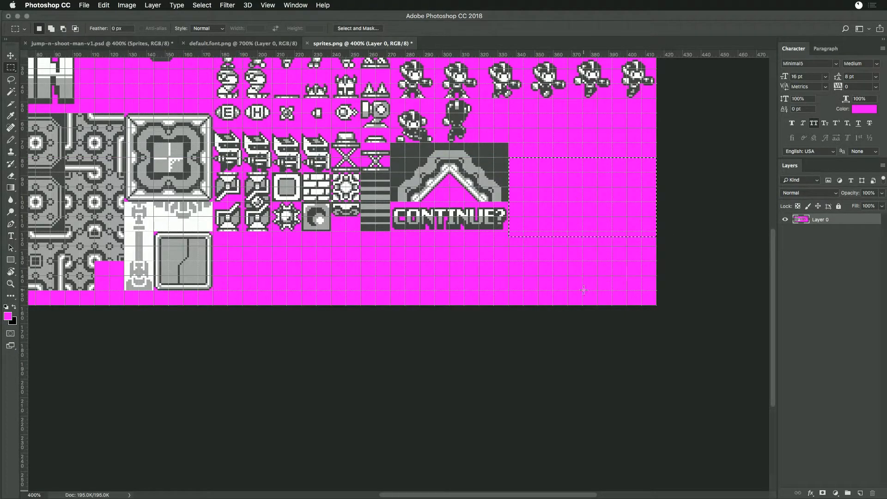
- Switch back to Game Creator Pro and open the Workspace Explorer on the Sandbox files
key("super+Tab")
key("Tab")
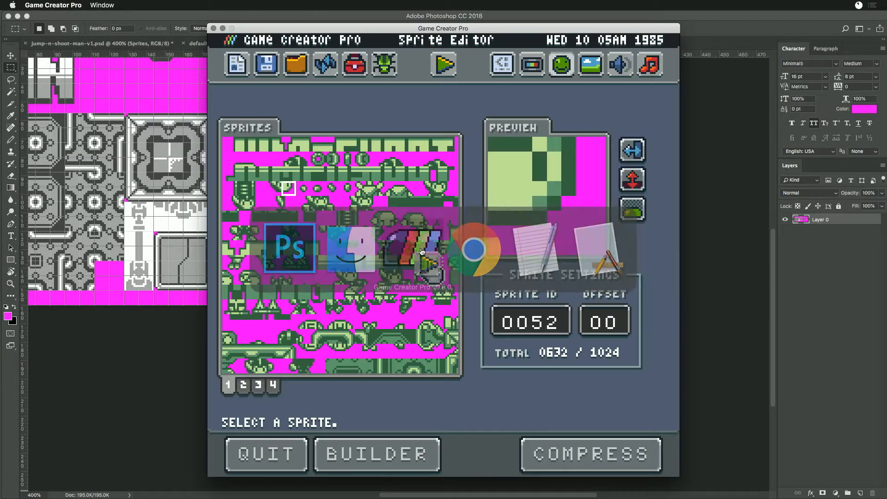
left_click(262, 71)
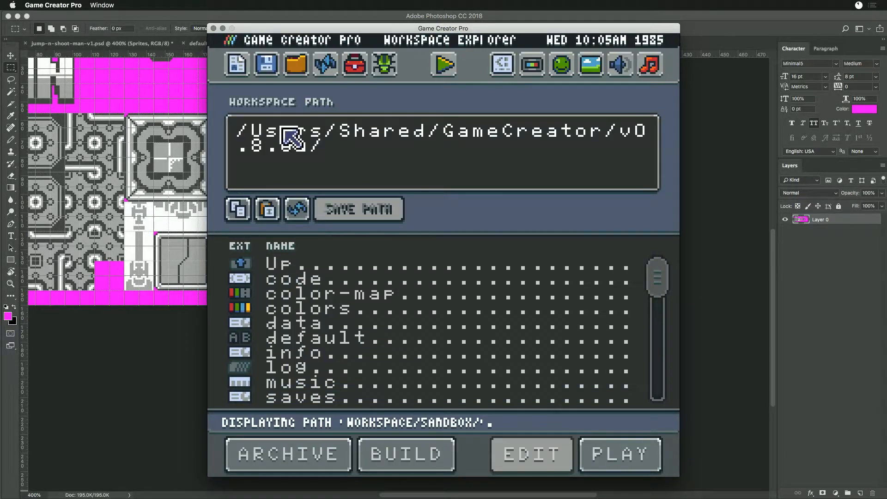
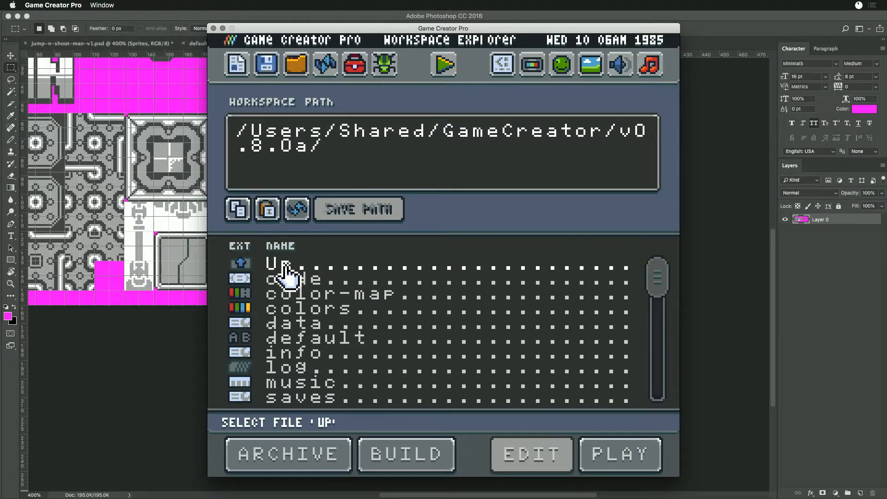
- Set the sprite chip to 2 pages in the data file, save it, and show the second page in the sprite editor
double_click(282, 329)
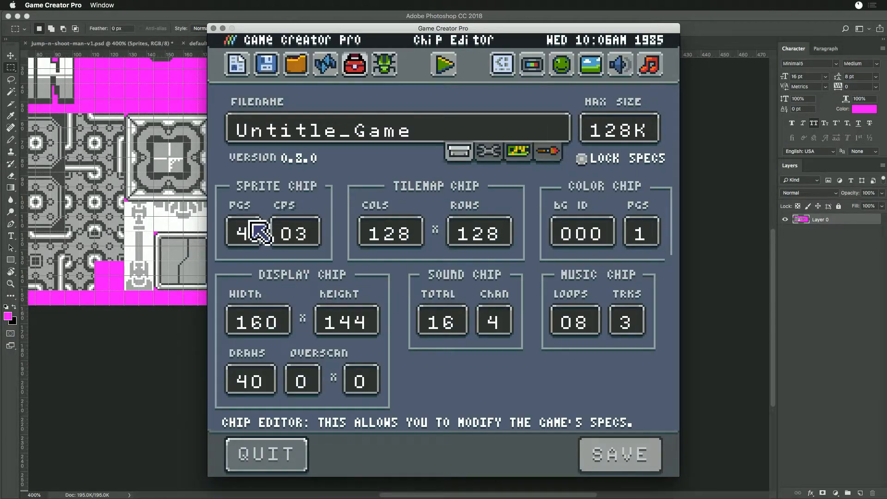
left_click(246, 233)
type("2")
left_click(601, 446)
left_click(561, 64)
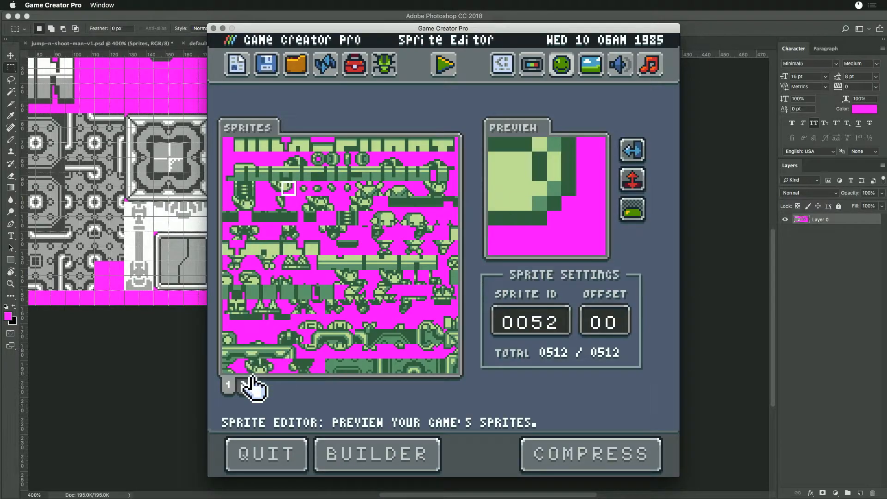
left_click(244, 383)
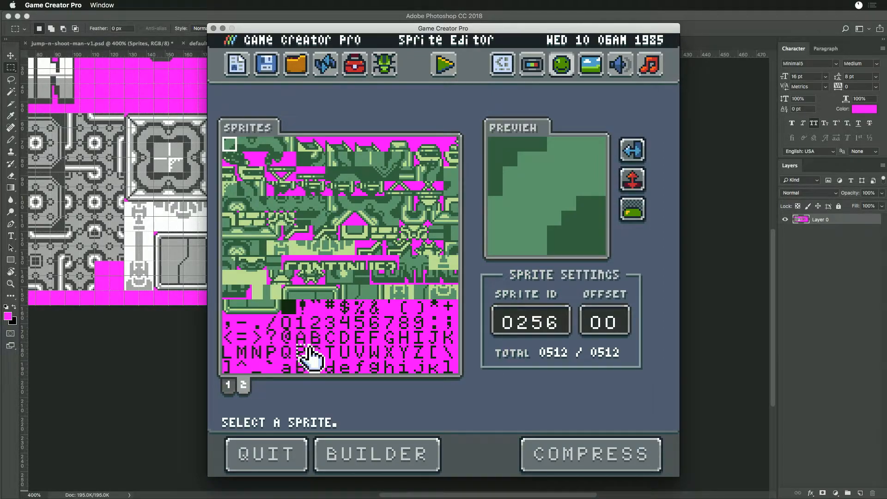
- Switch to Finder and open default.font.png from the Sandbox folder in Photoshop
key("super+Tab")
key("super+Tab")
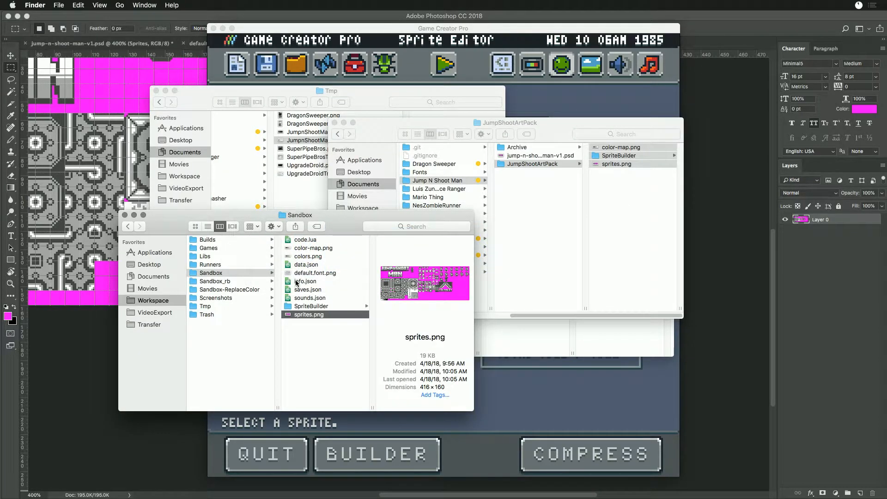
left_click(295, 273)
double_click(287, 274)
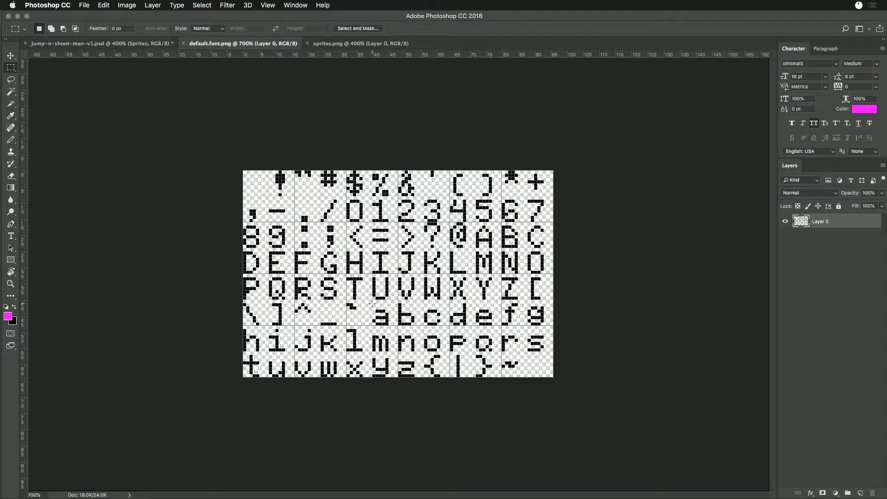
- Add a new layer beneath the font glyphs and fill it with the magenta foreground color
left_click(860, 492)
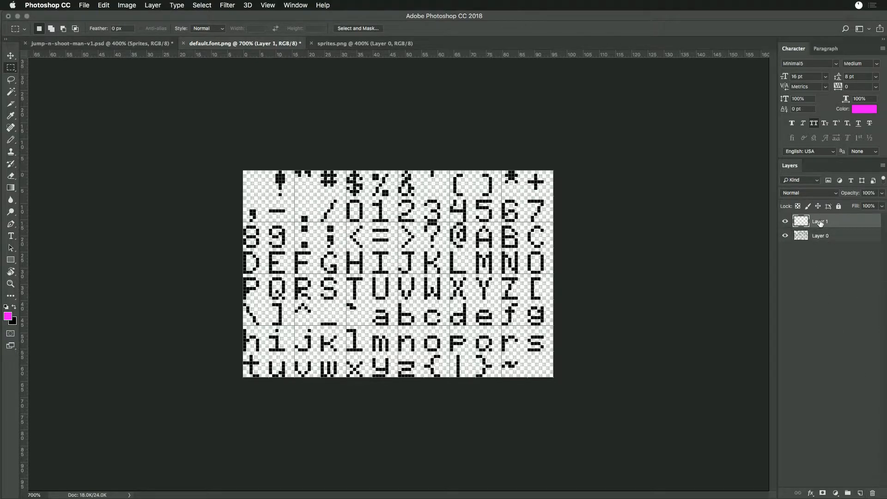
left_click_drag(821, 223, 823, 255)
key("alt+BackSpace")
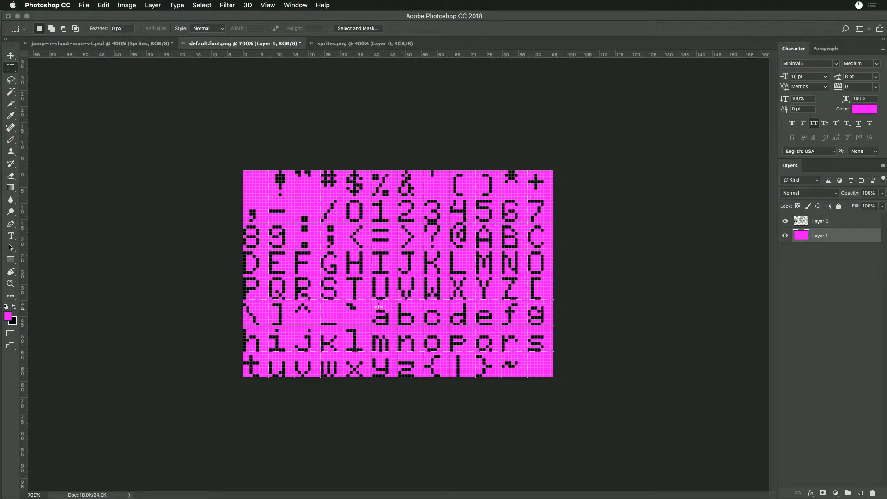
- Delete the lowercase letters a to z from the font glyph layer, keeping the magenta background layer intact
left_click_drag(373, 300, 553, 323)
key("BackSpace")
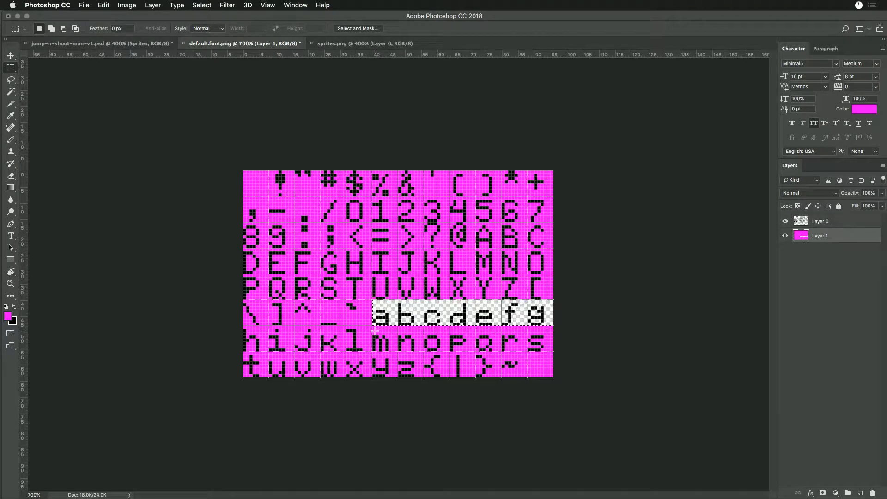
key("super+z")
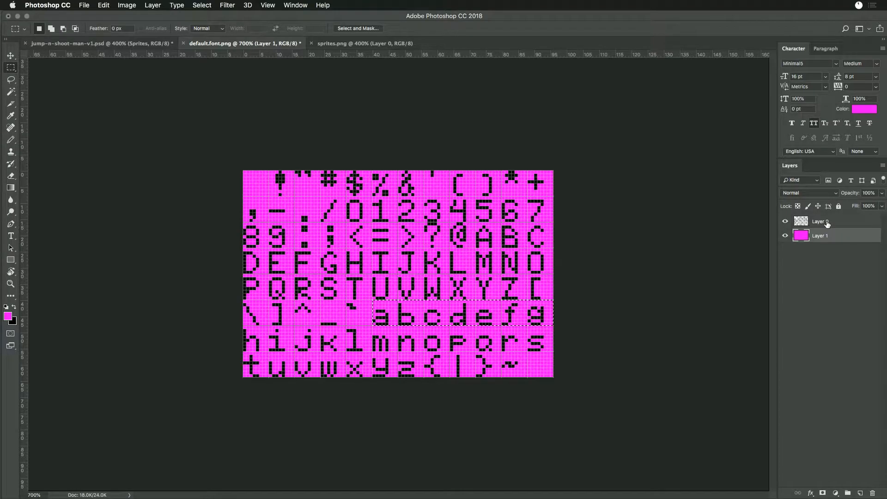
left_click(829, 223)
key("BackSpace")
left_click_drag(238, 328, 557, 351)
key("BackSpace")
left_click_drag(242, 352, 427, 384)
key("BackSpace")
left_click(424, 341)
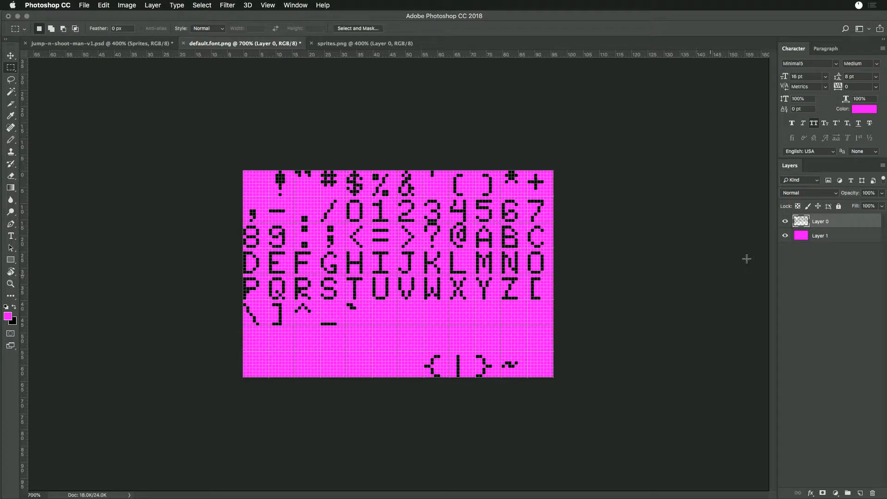
- Merge the glyph layer with the magenta layer and save default.font.png
left_click(809, 235, "shift")
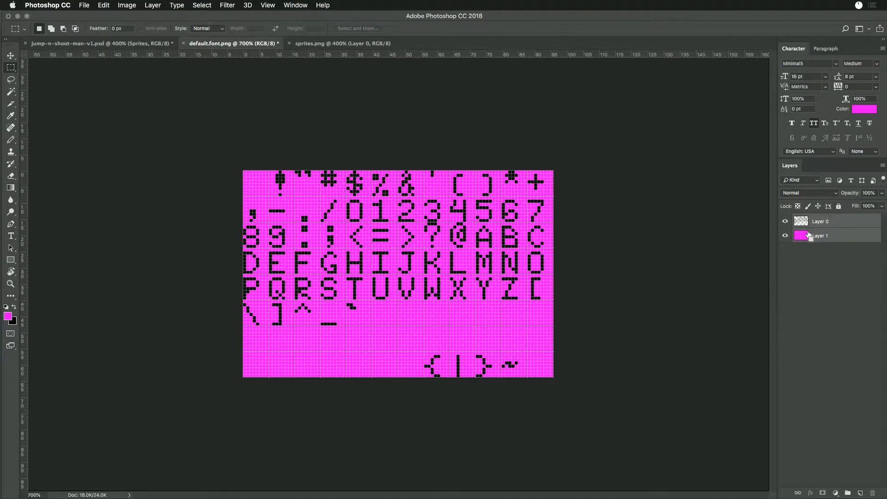
key("super+e")
key("super+s")
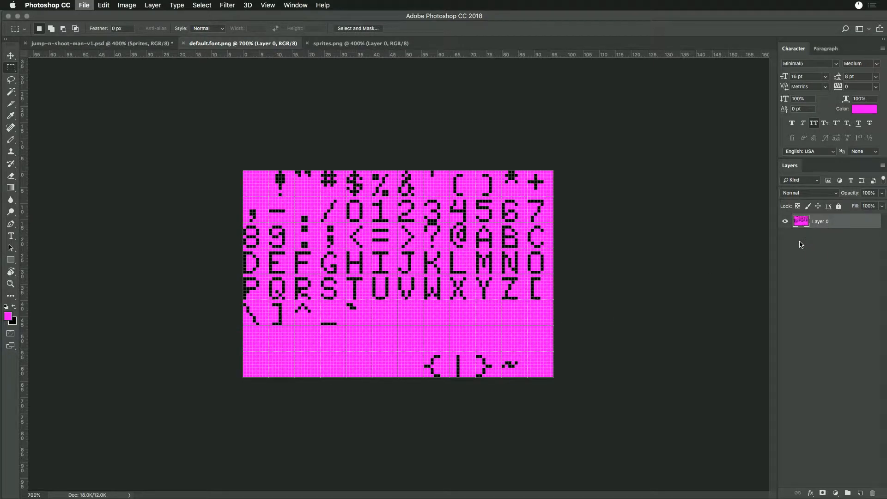
- Switch to Game Creator Pro and reload the sprite editor
key("super+Tab")
key("super+Tab")
key("super+Tab")
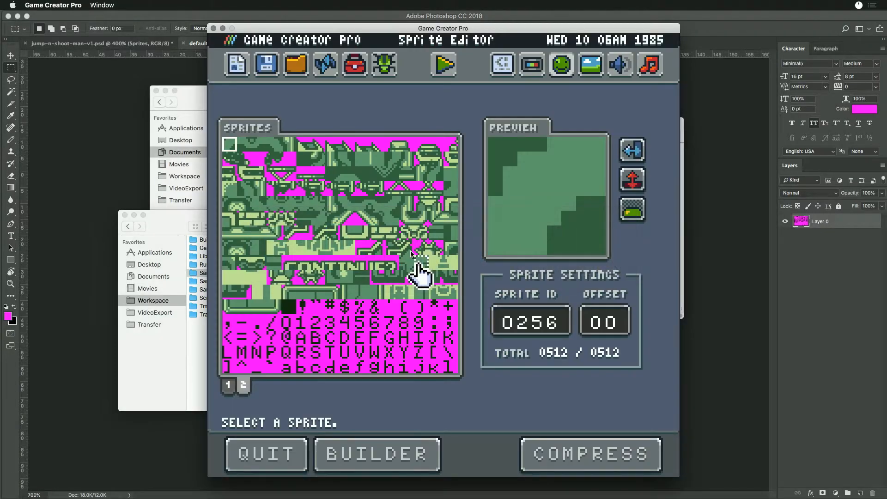
left_click(325, 65)
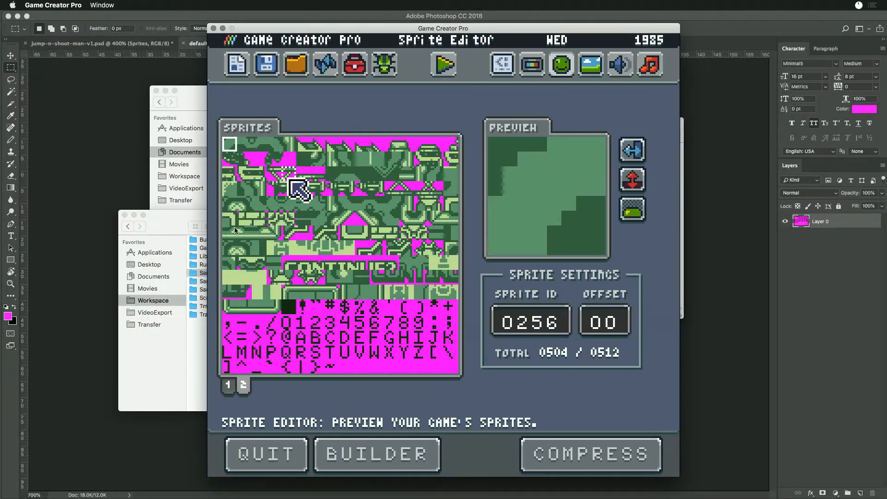
- Examine the slots following the last font character on sprite page 2, and look over sprite page 1
left_click(333, 368)
left_click(348, 367)
left_click(437, 368)
left_click(451, 367)
left_click(378, 368)
left_click(228, 385)
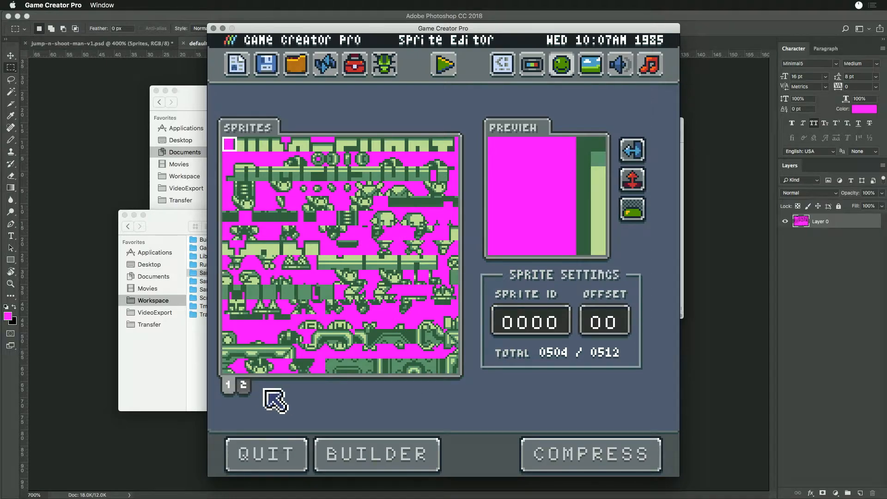
left_click(243, 385)
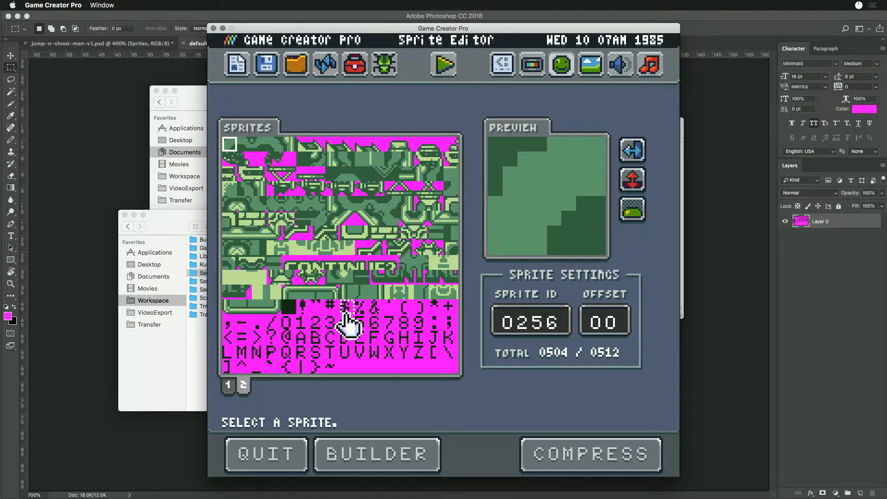
- Compare the solid dark sprite just before the font characters with the first empty slot after them
left_click(291, 311)
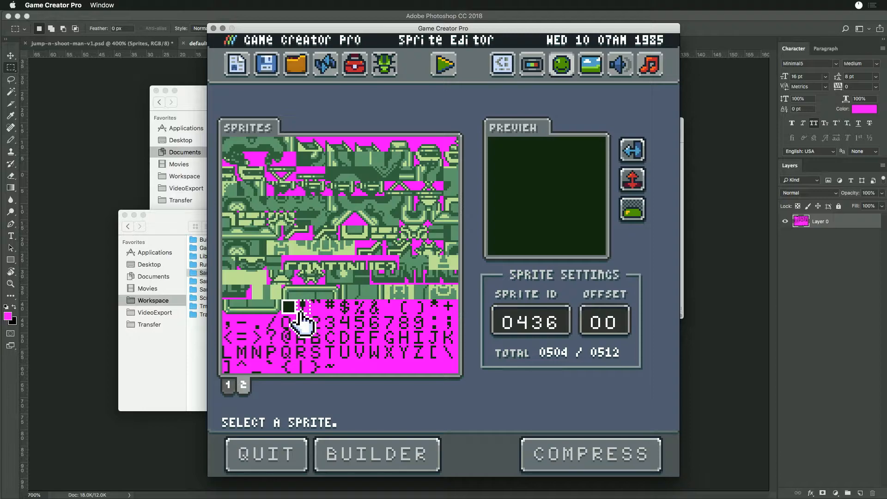
key("Right")
key("Right")
left_click(289, 311)
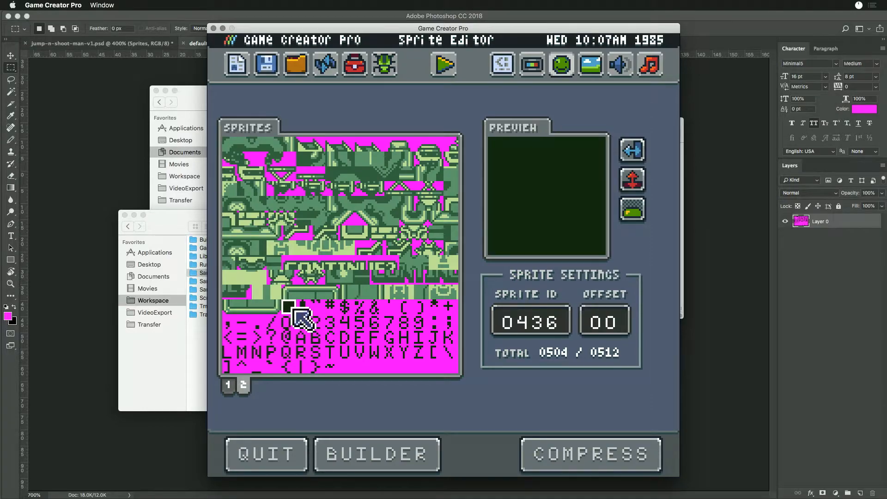
left_click(347, 370)
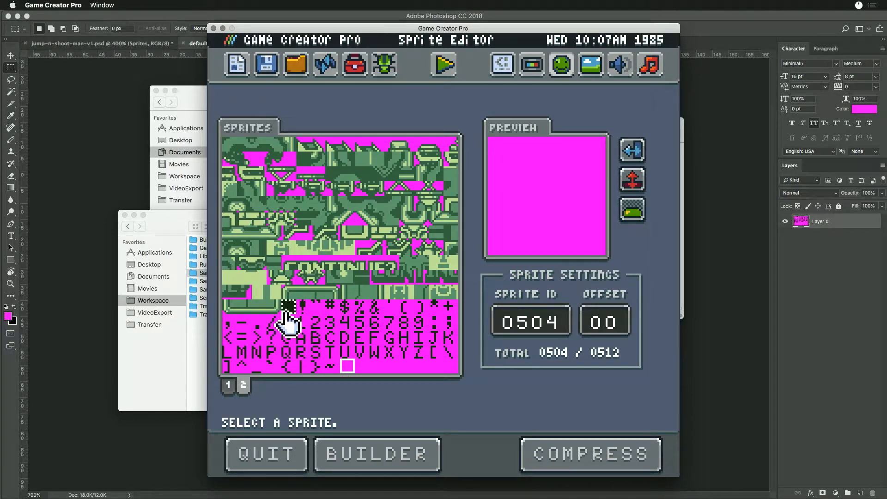
left_click(289, 309)
key("super+Tab")
key("super+Tab")
key("super+Tab")
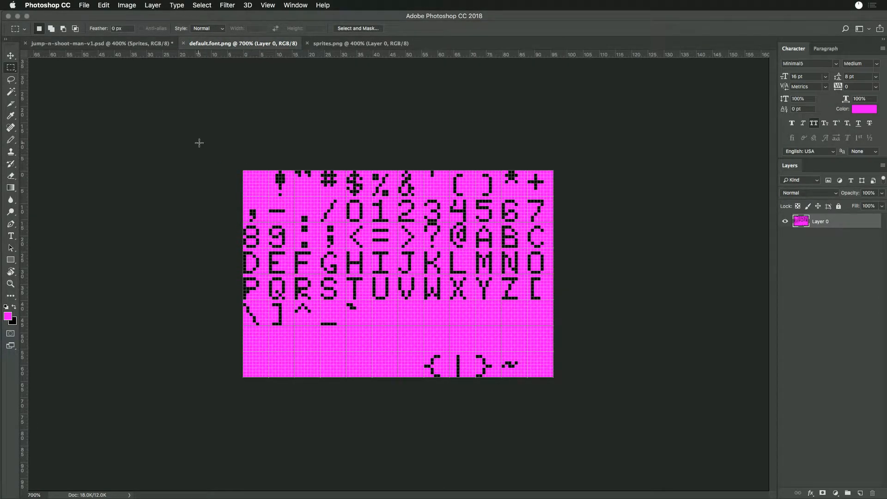
key("super+Tab")
key("super+Tab")
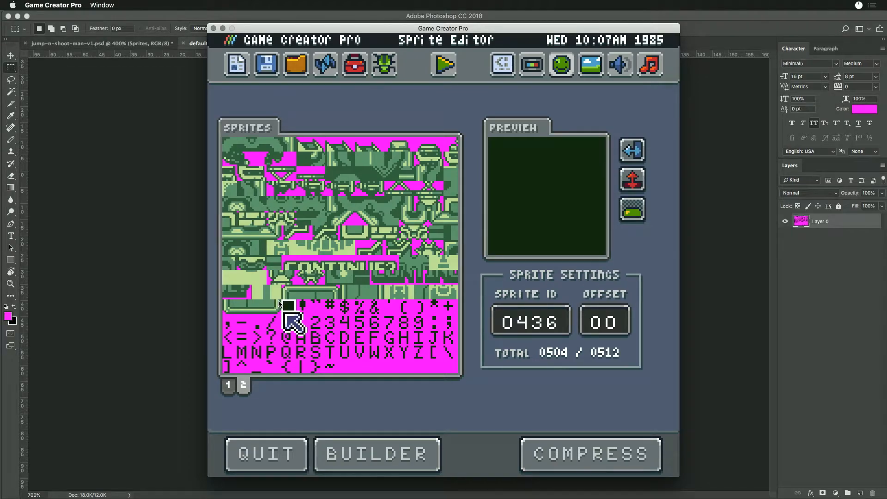
key("super+Tab")
key("super+q")
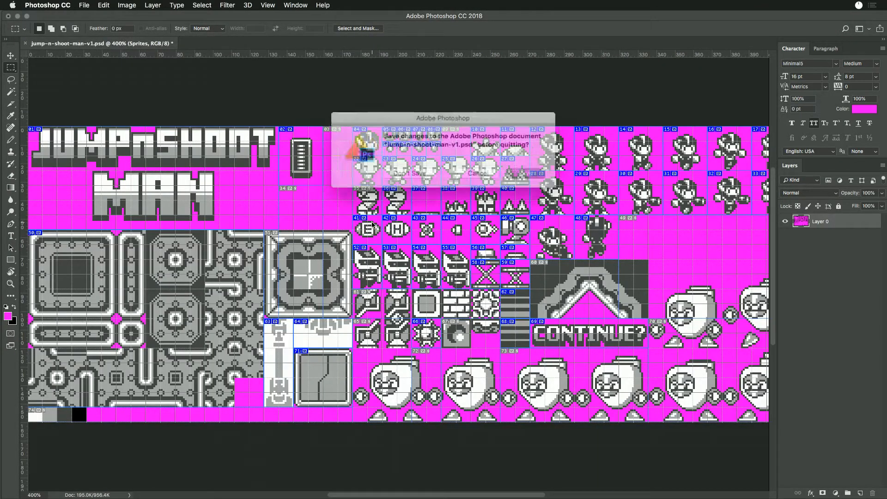
left_click(474, 172)
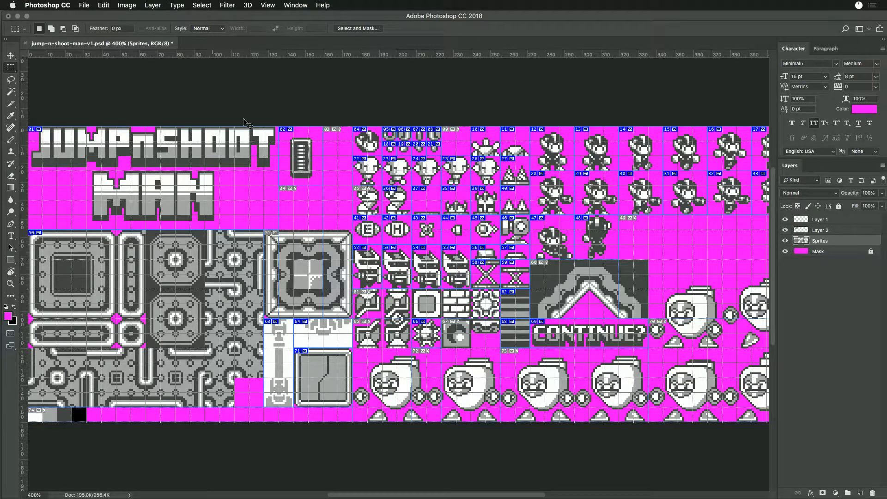
- Delete default.font.png from the Sandbox folder in Finder and reload the sprite editor in Game Creator Pro
key("super+Tab")
key("Tab")
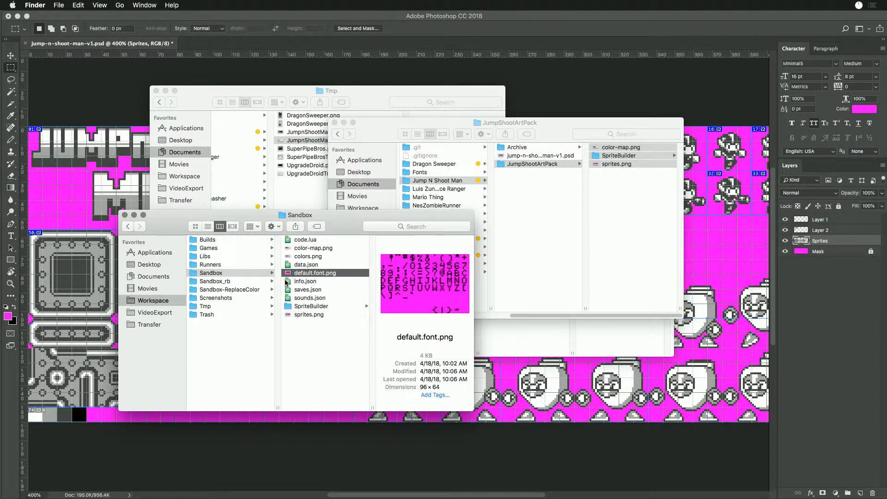
left_click(286, 282)
key("super+Tab")
key("Tab")
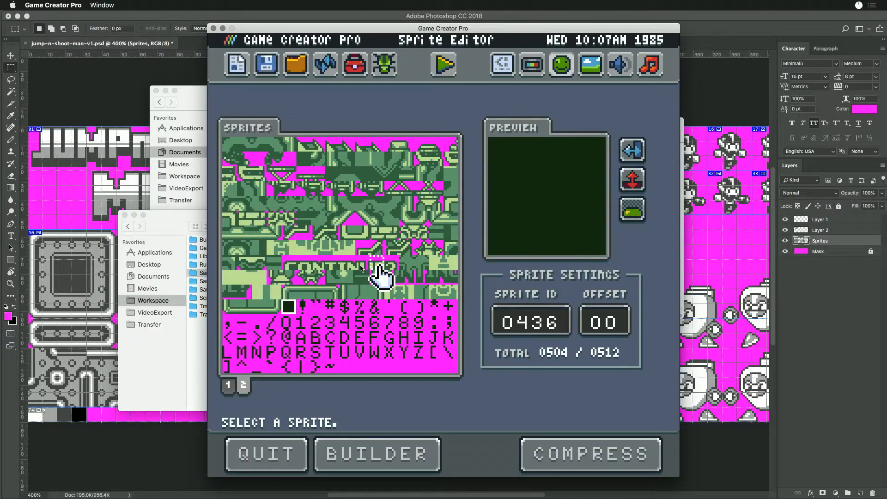
left_click(325, 67)
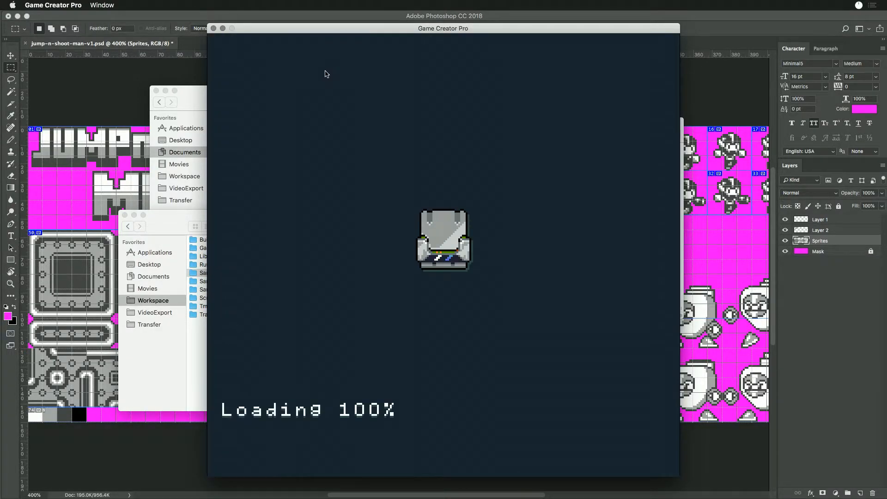
- Switch to Finder and undo the deletion of default.font.png
key("super+Tab")
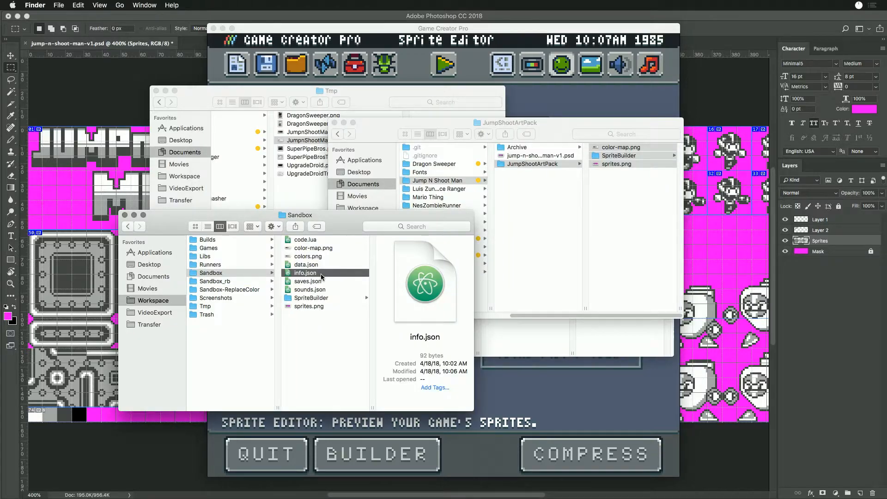
key("super+z")
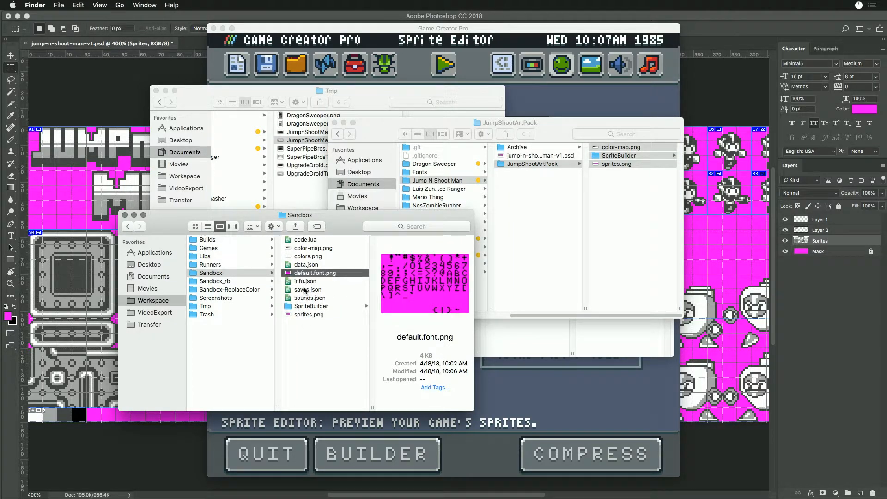
- Open sprites.png from the Sandbox folder in Photoshop and crop away the bottom row containing the grayscale swatches
left_click(296, 316)
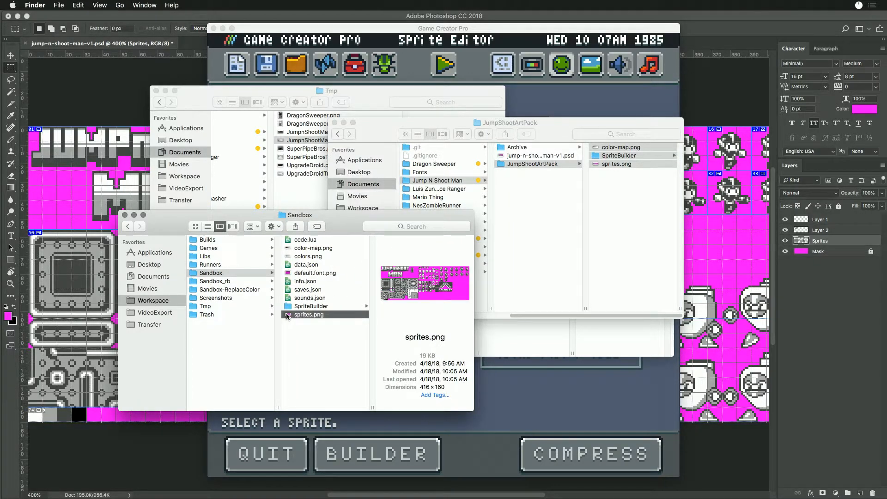
double_click(287, 316)
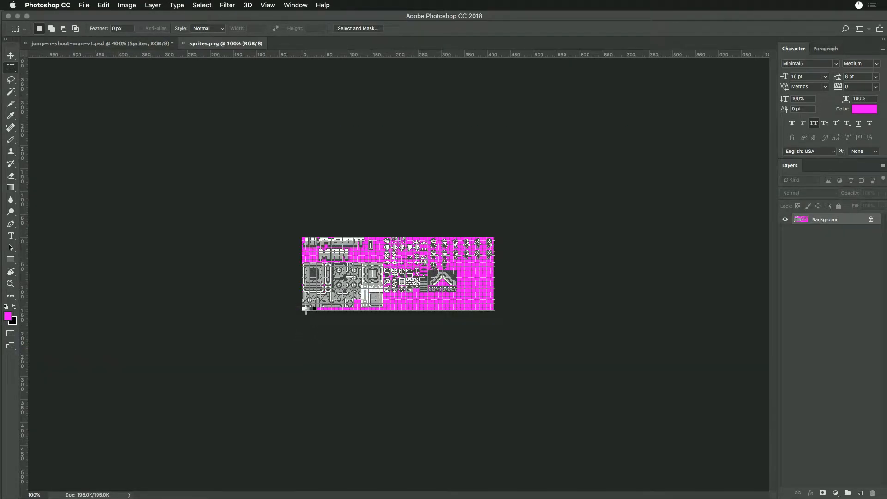
key("super+plus")
key("super+plus")
key("super+plus")
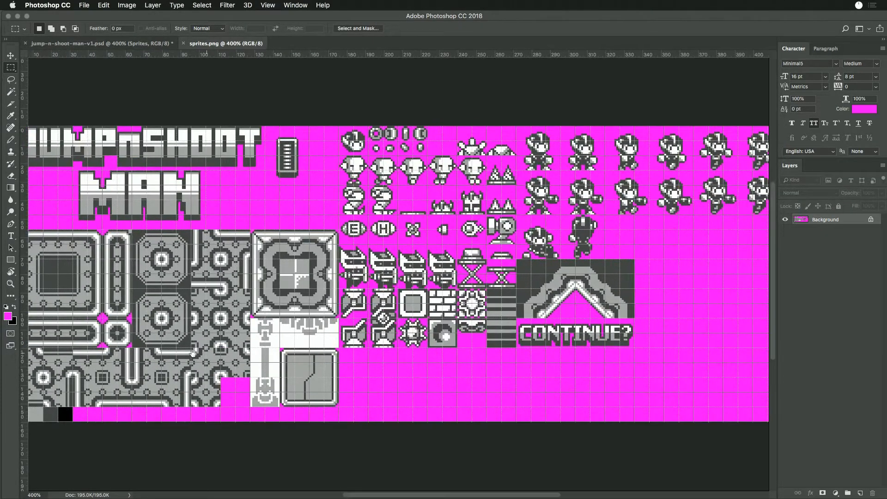
key("super+minus")
key("super+r")
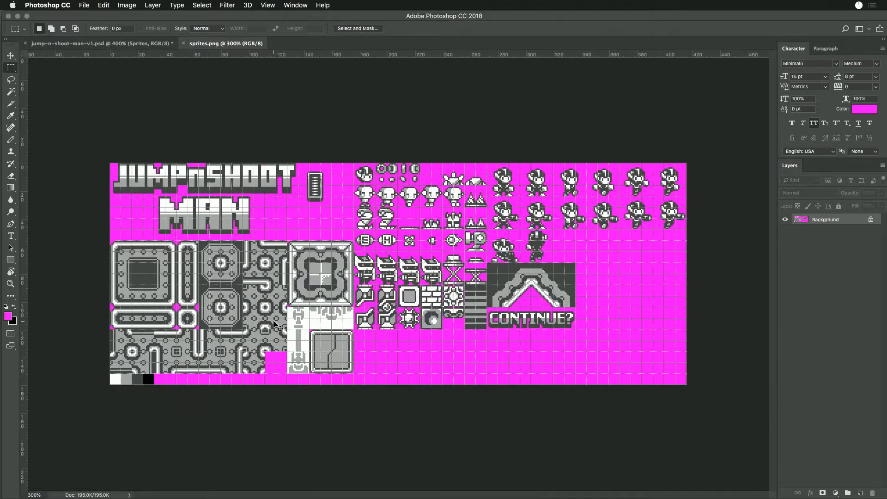
left_click_drag(102, 148, 707, 373)
left_click(126, 6)
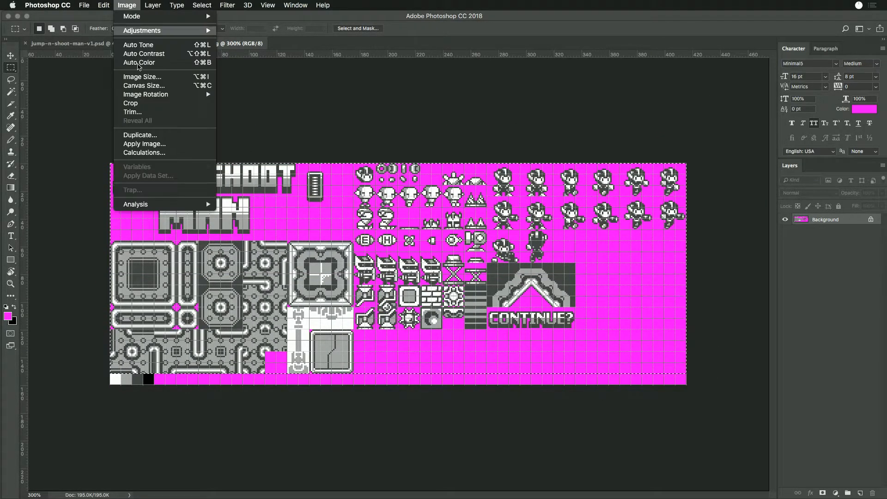
left_click(139, 103)
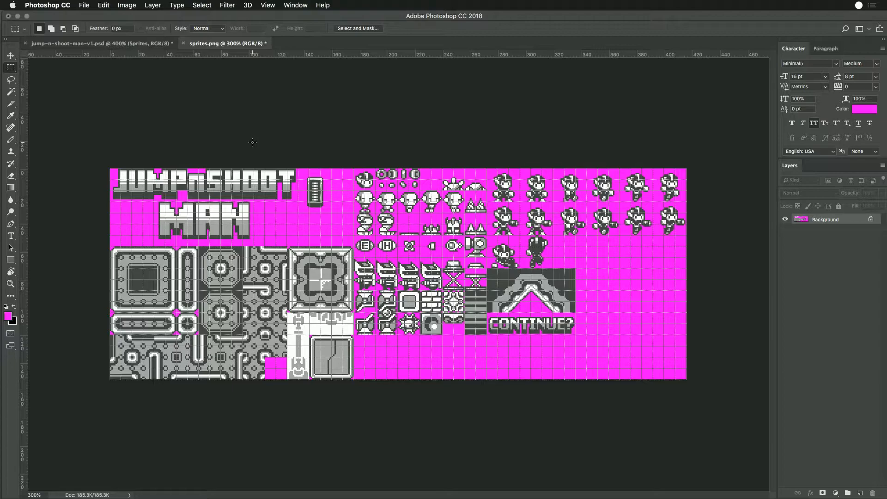
- Switch to Game Creator Pro and reload the sprite editor with the cropped sprites.png
key("super+Tab")
key("super+Tab")
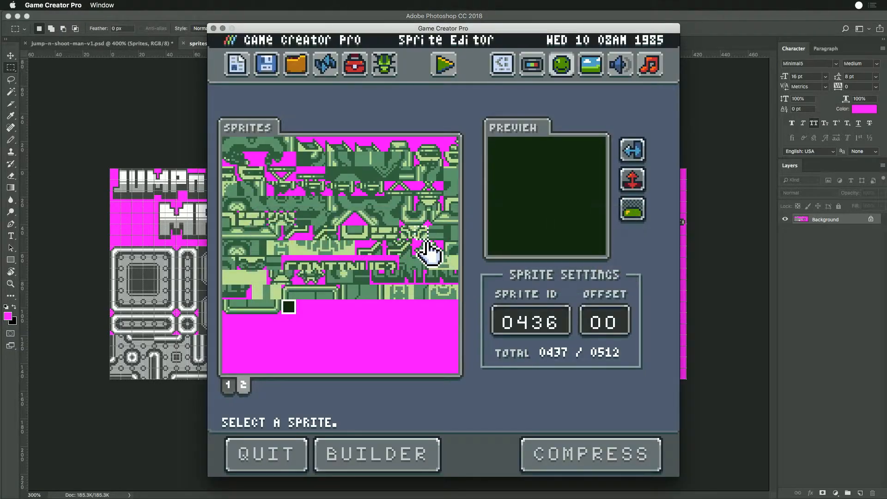
left_click(325, 65)
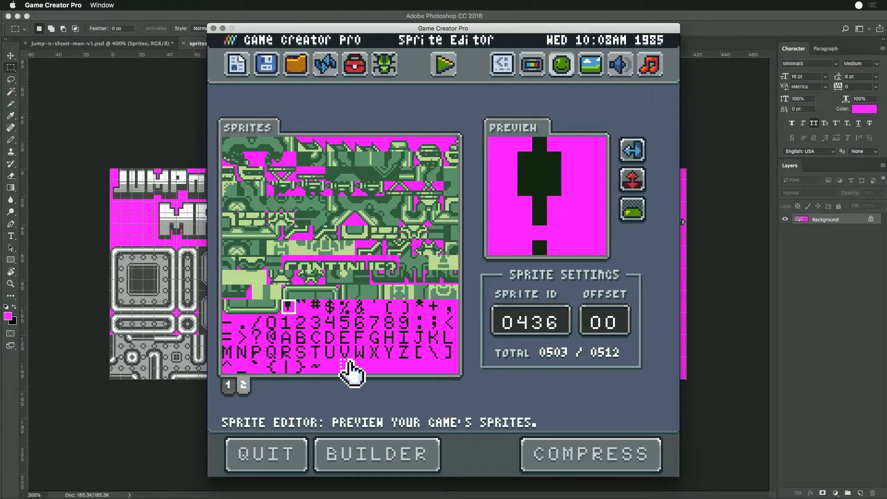
- Show the first sprite page and preview individual small tiles and the left edge of the light bar in its middle rows
left_click(228, 384)
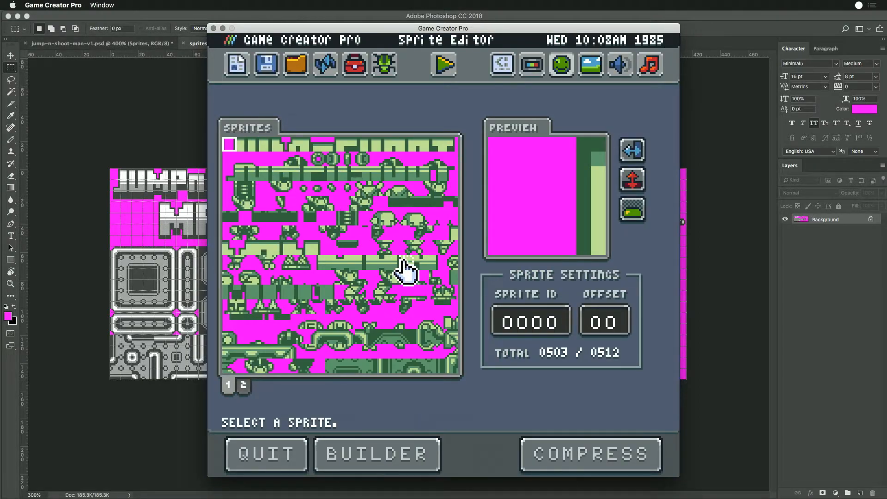
left_click(317, 203)
left_click(306, 203)
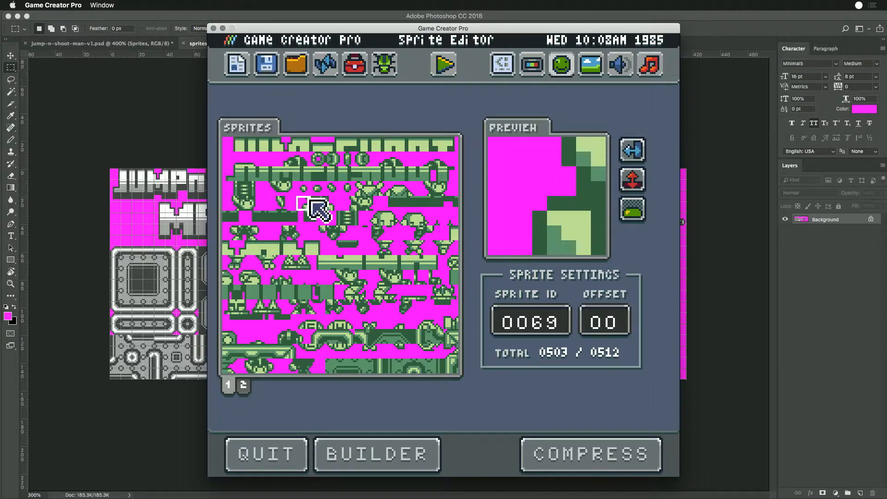
left_click(332, 249)
left_click(329, 263)
left_click(319, 260)
- Switch to Photoshop and temporarily outline the player character poses in sprites.png to examine that group
left_click(184, 192)
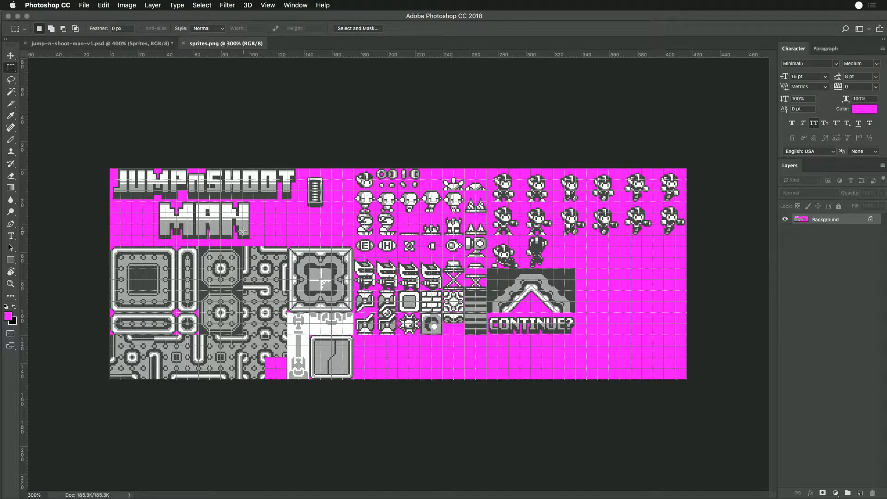
left_click_drag(487, 158, 665, 266)
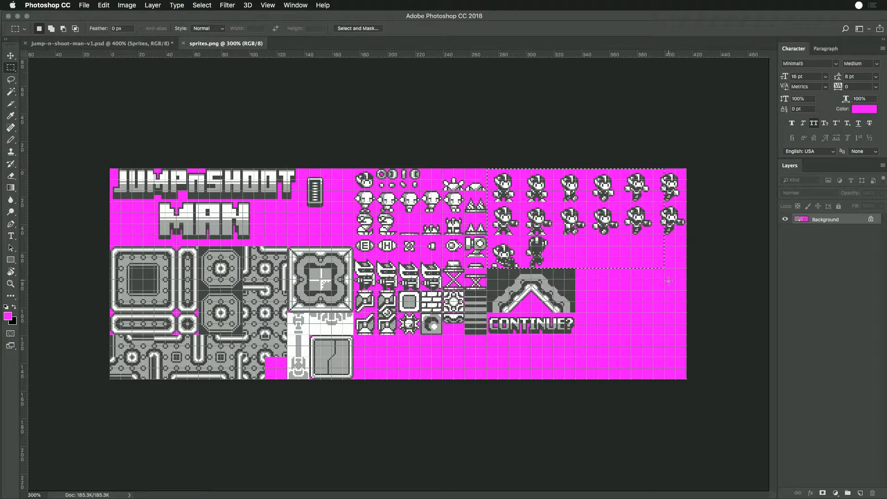
left_click(645, 292)
- Return to Game Creator Pro, show the second sprite page and run the sprite builder
key("super+Tab")
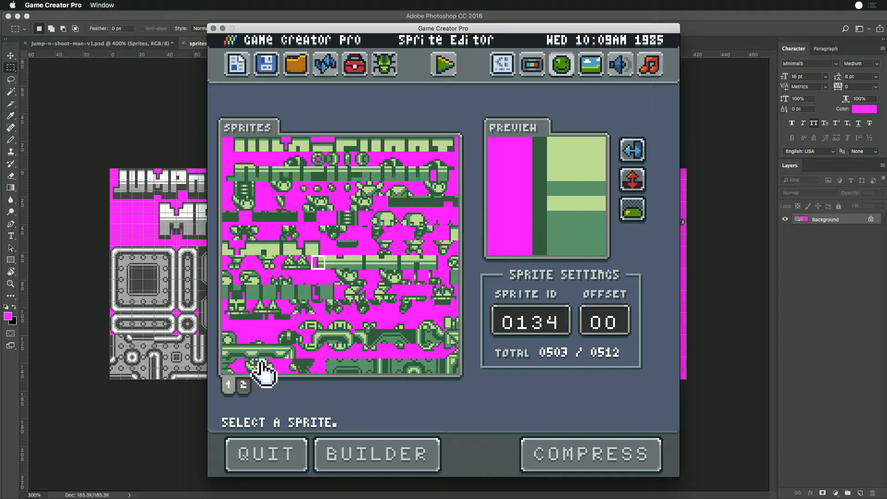
left_click(244, 385)
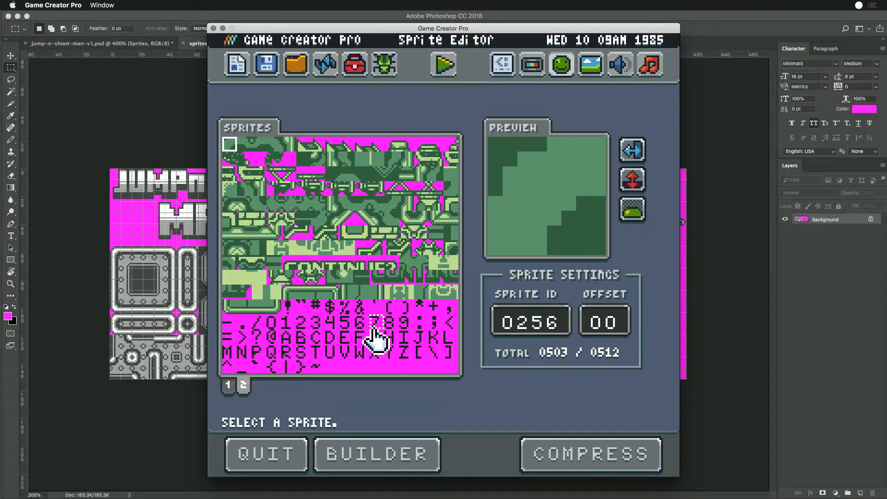
left_click(383, 455)
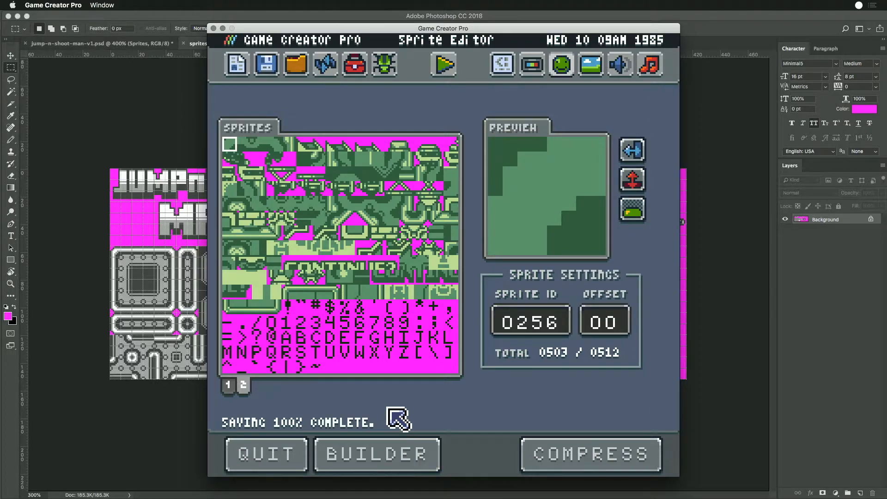
- Switch to Finder, open sb-sprites.lua from the Sandbox folder in Atom and enlarge the editor window
key("super+Tab")
key("super+Tab")
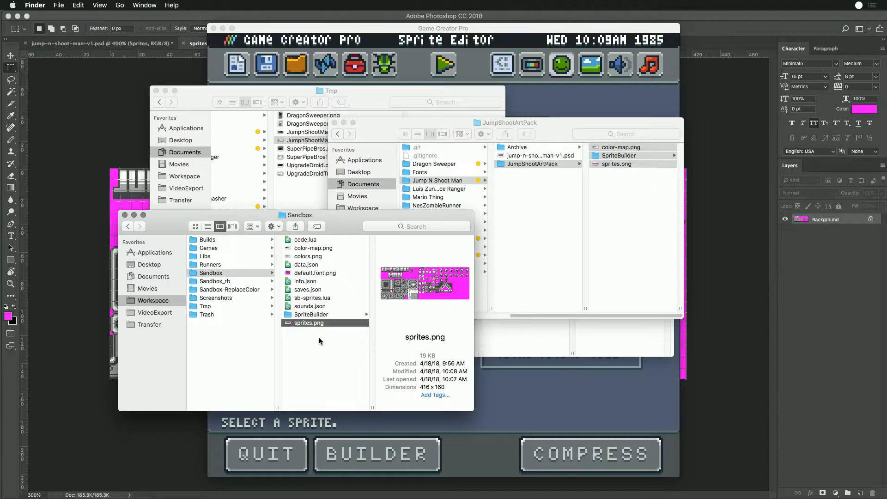
left_click(300, 299)
double_click(288, 298)
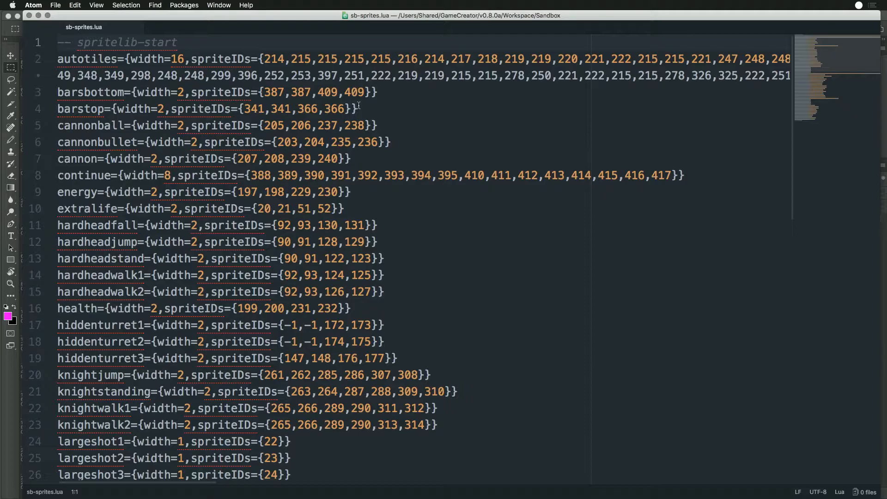
double_click(324, 17)
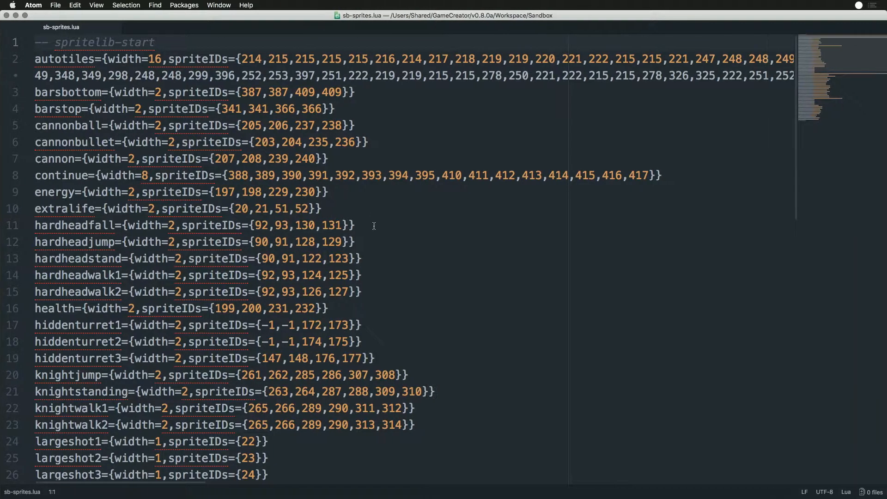
- Examine the sprite definitions in sb-sprites.lua, including the long autotiles entry, and close the file
scroll(407, 252, "down", 12)
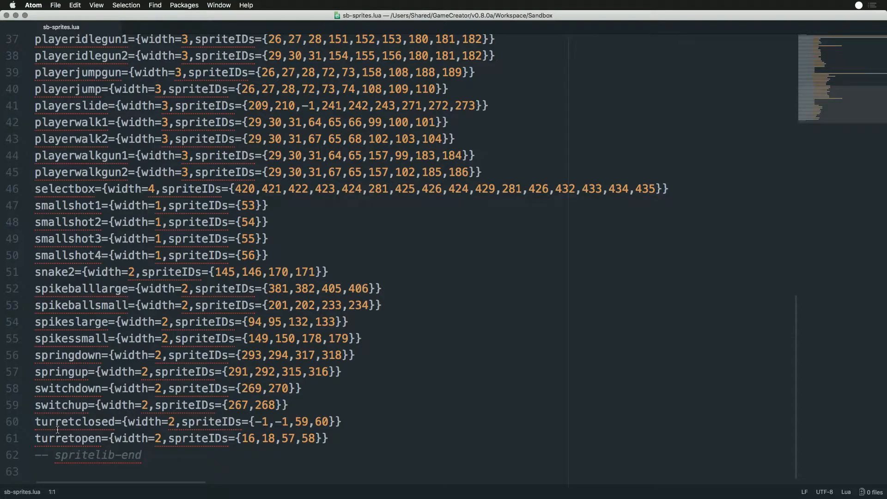
scroll(57, 430, "up", 12)
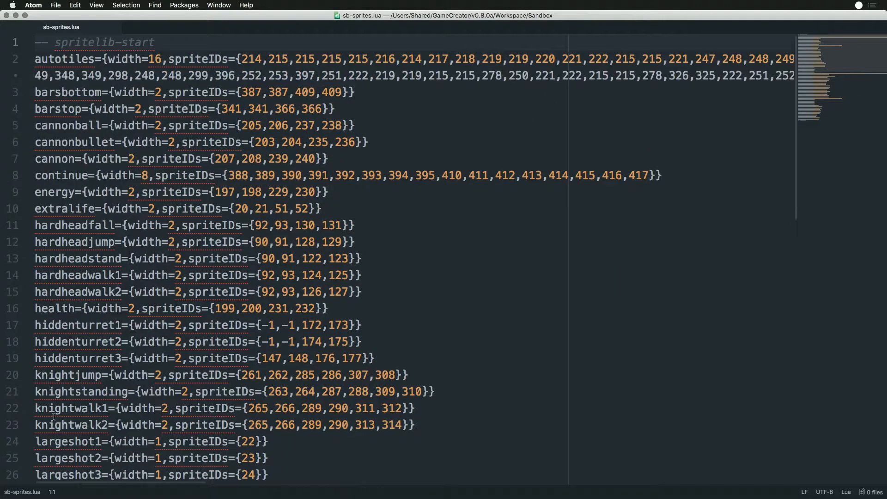
triple_click(37, 64)
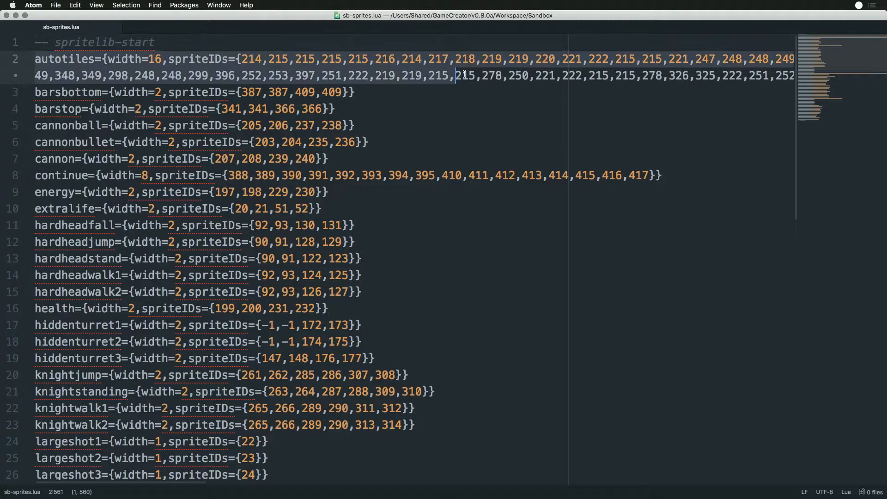
left_click(459, 74)
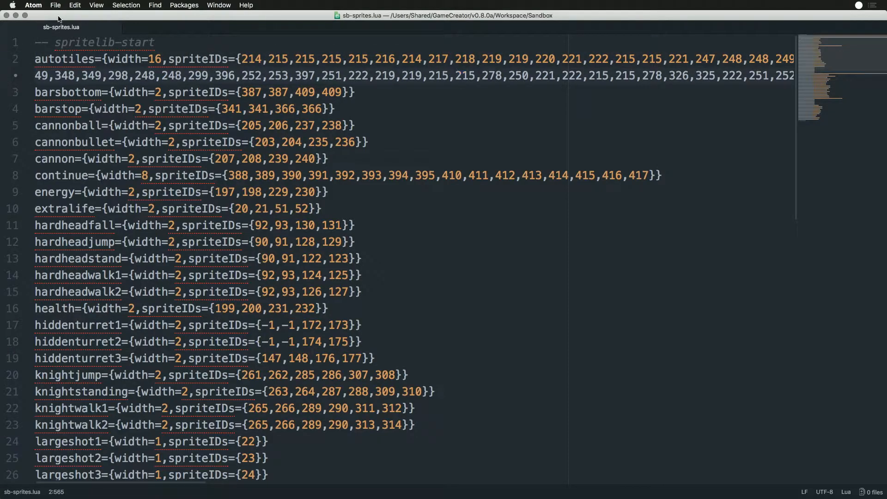
left_click(114, 28)
- Switch to Finder and delete auto-tiles.png, bars-bottom.png and bars-top.png from the SpriteBuilder folder
key("super+Tab")
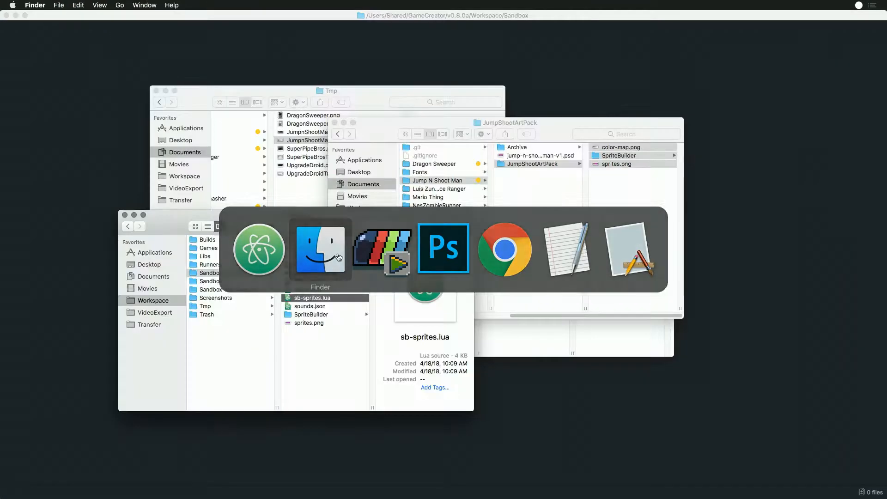
left_click(306, 315)
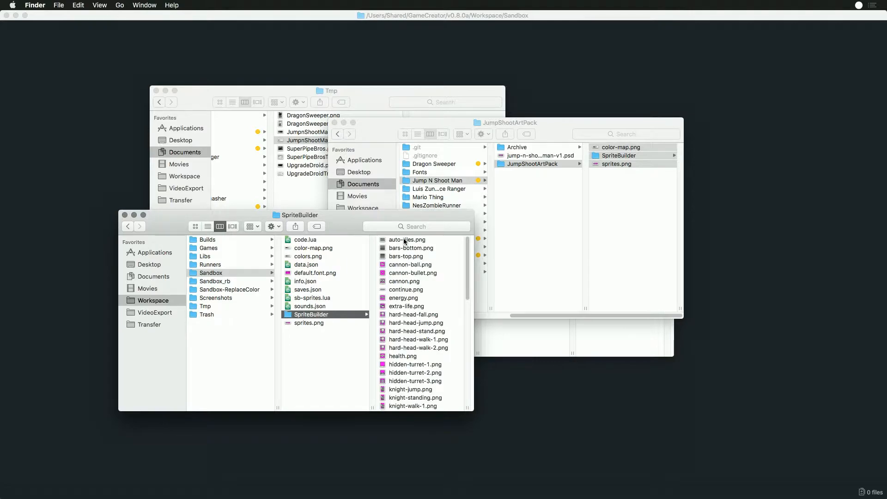
left_click(404, 240)
key("super+BackSpace")
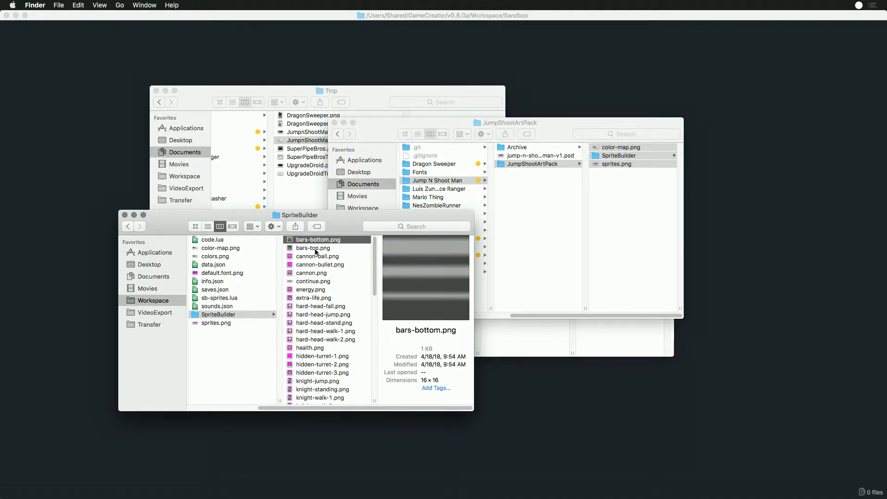
left_click(307, 248, "shift")
key("super+BackSpace")
- Delete pillar-tall.png and pillar-top.png from the SpriteBuilder folder
scroll(318, 265, "down", 8)
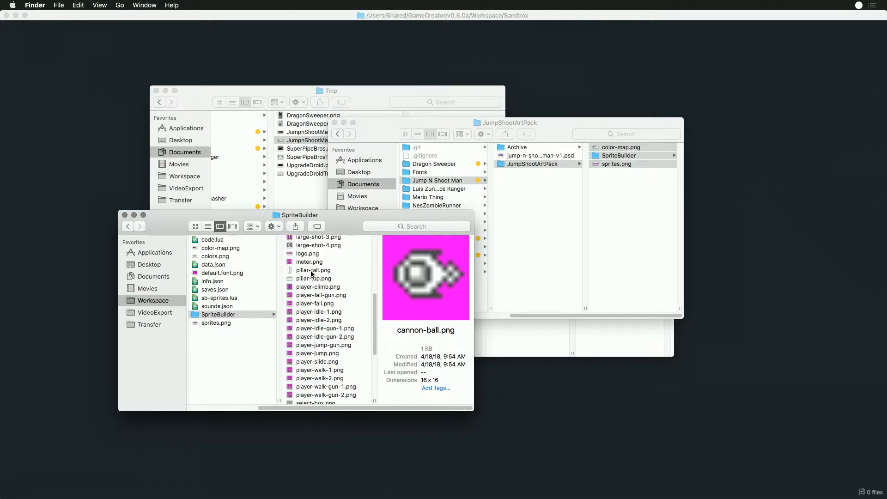
left_click(312, 273)
left_click(310, 279, "shift")
key("super+BackSpace")
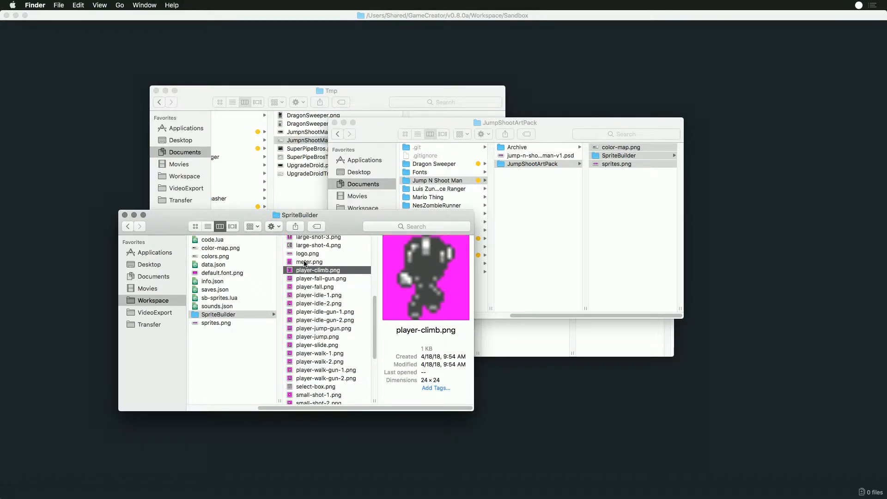
- Preview meter.png, logo.png and other sprite images higher up in the SpriteBuilder folder to decide which are needed
left_click(305, 262)
left_click(311, 254)
left_click(312, 262)
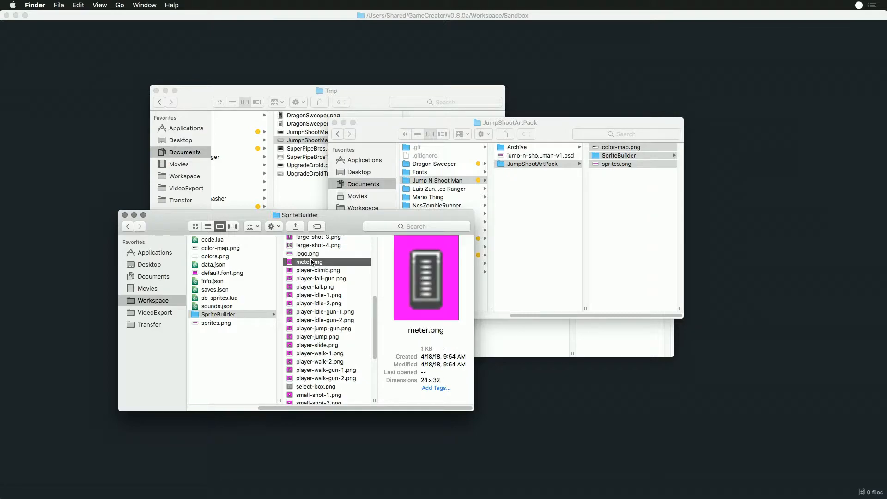
scroll(312, 261, "up", 4)
left_click(312, 289)
left_click(313, 280)
left_click(313, 273)
scroll(312, 330, "up", 2)
scroll(306, 344, "up", 5)
- Delete continue.png from the SpriteBuilder folder and look through the remaining sprite files
left_click(310, 266)
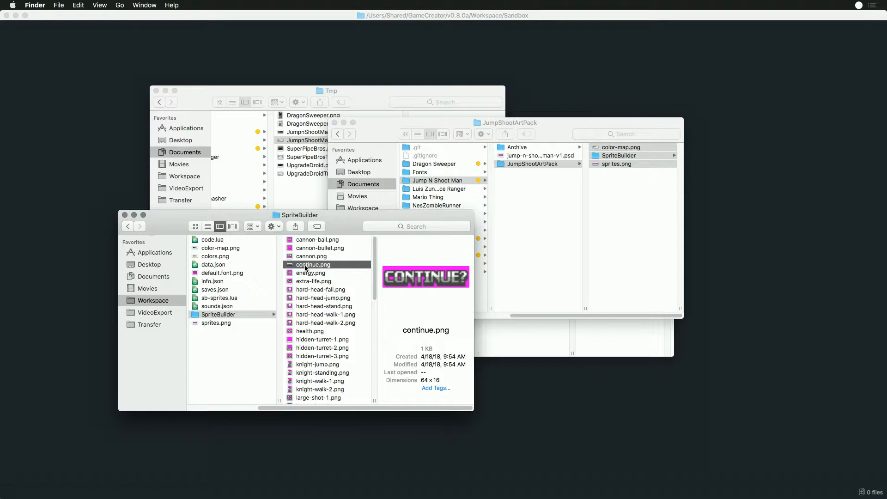
key("super+BackSpace")
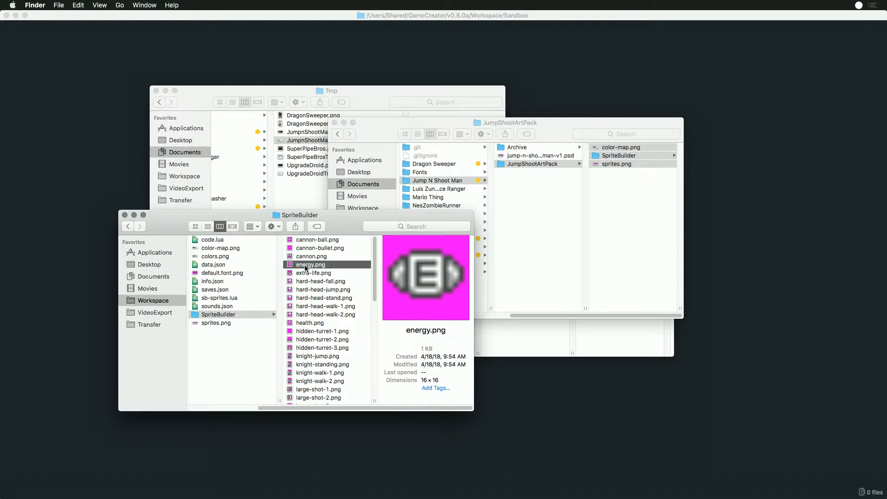
scroll(327, 353, "down", 3)
scroll(326, 353, "down", 5)
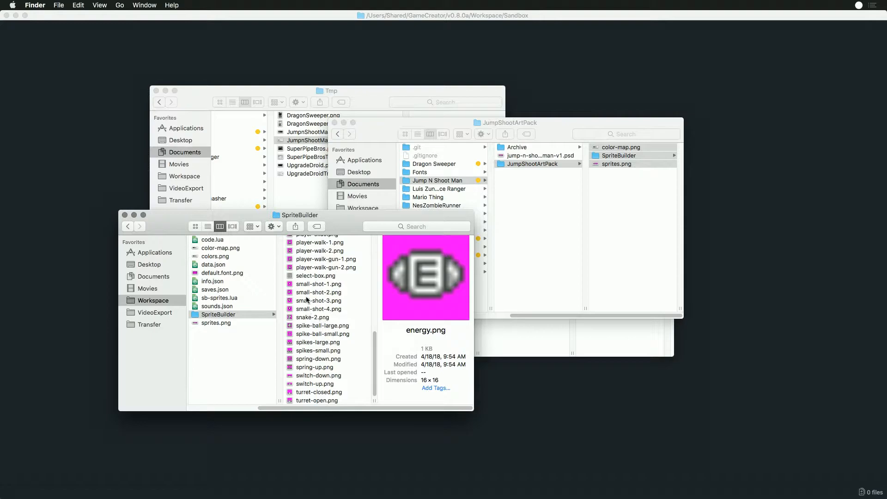
scroll(322, 305, "up", 6)
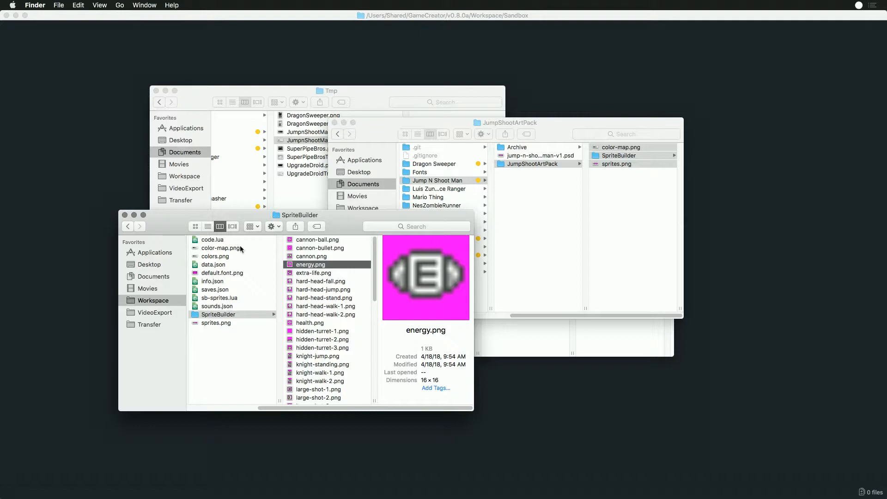
- Switch to Game Creator Pro and reload the sprite editor after the SpriteBuilder cleanup
key("super+Tab")
left_click(370, 275)
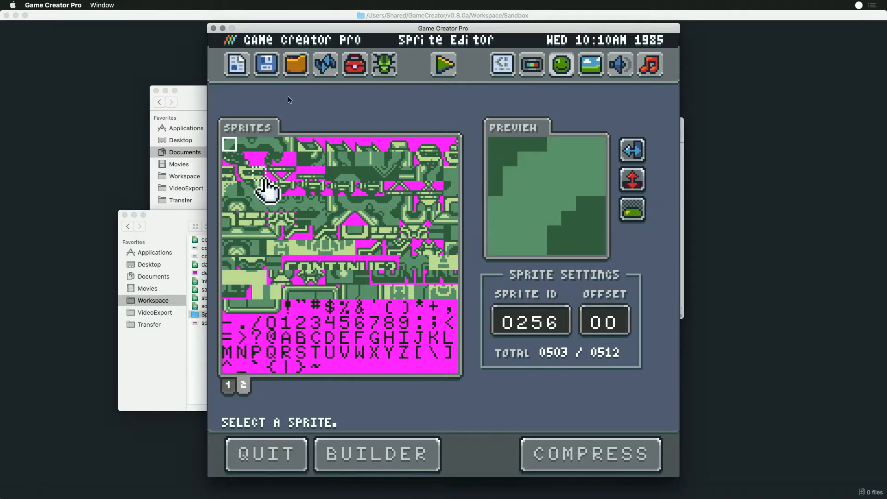
left_click(326, 66)
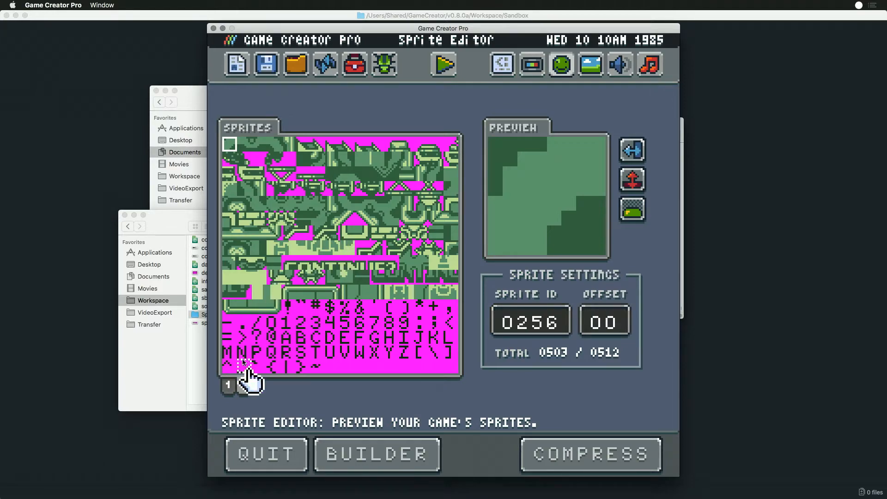
- Show the first sprite page and compare the preview tiles that make up the energy meter
left_click(229, 383)
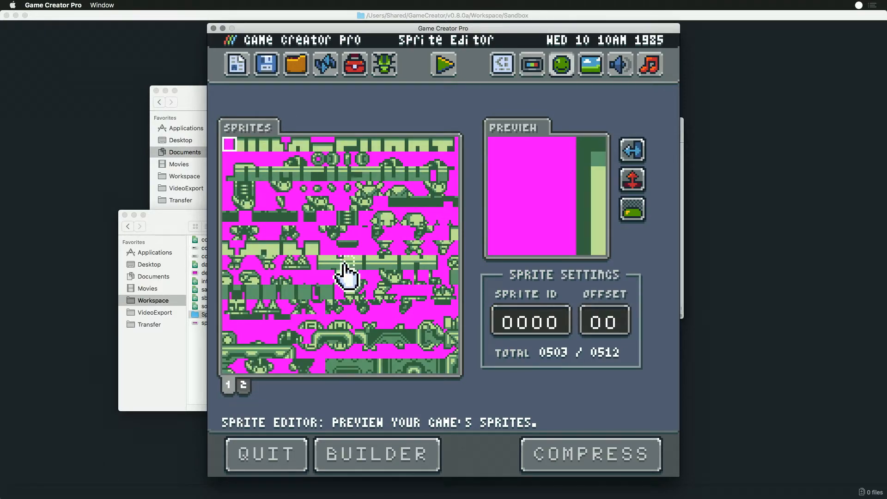
left_click(347, 221)
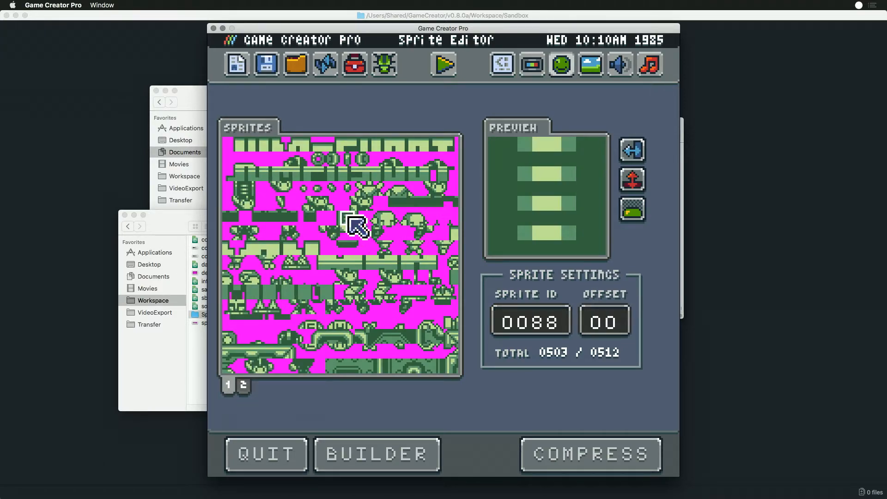
left_click(245, 189)
left_click(348, 222)
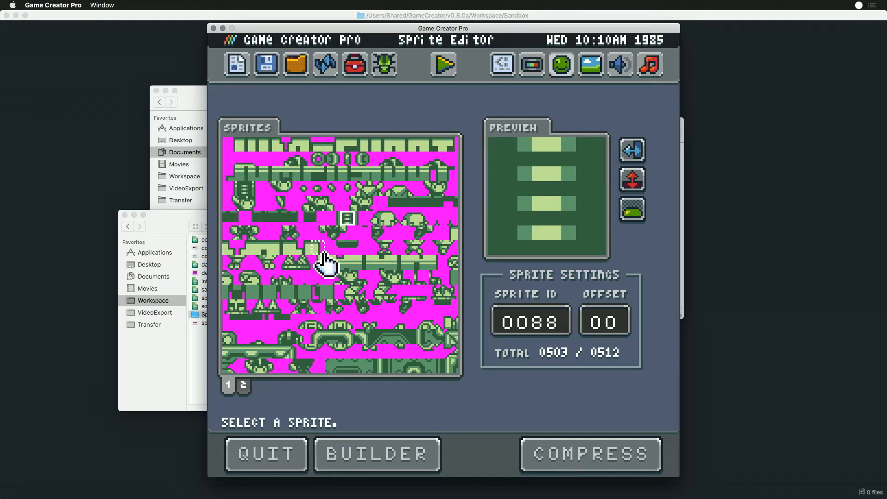
- Switch to Photoshop and copy an 8 × 8 px meter segment into the empty area beside the meter, stacking copies into a column about 32 px tall
key("super+Tab")
key("super+Tab")
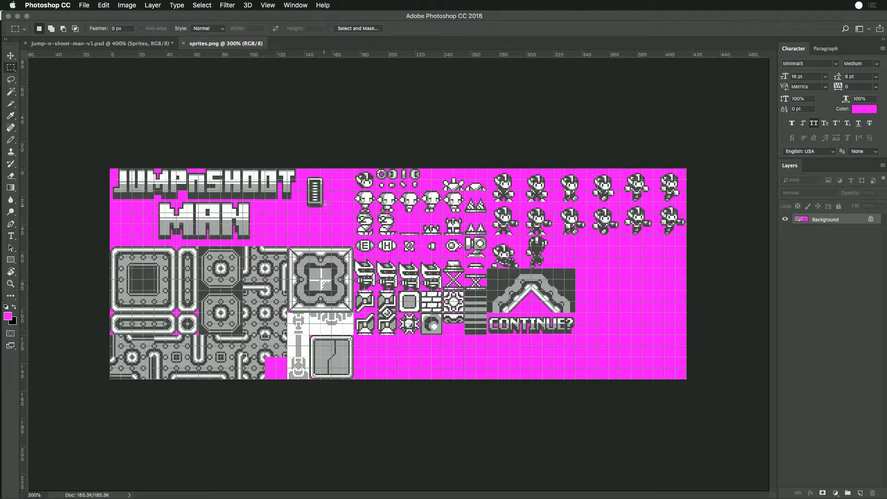
key("super+equal")
key("super+equal")
key("super+equal")
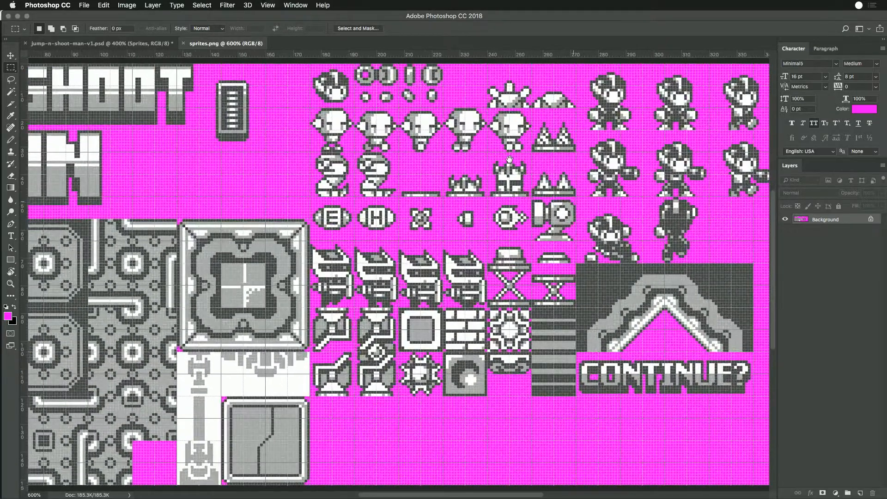
left_click_drag(284, 145, 403, 272)
mouse_move(341, 235)
left_mouse_down()
mouse_move(363, 257)
mouse_move(353, 249)
mouse_move(409, 236)
mouse_move(396, 246)
left_mouse_up()
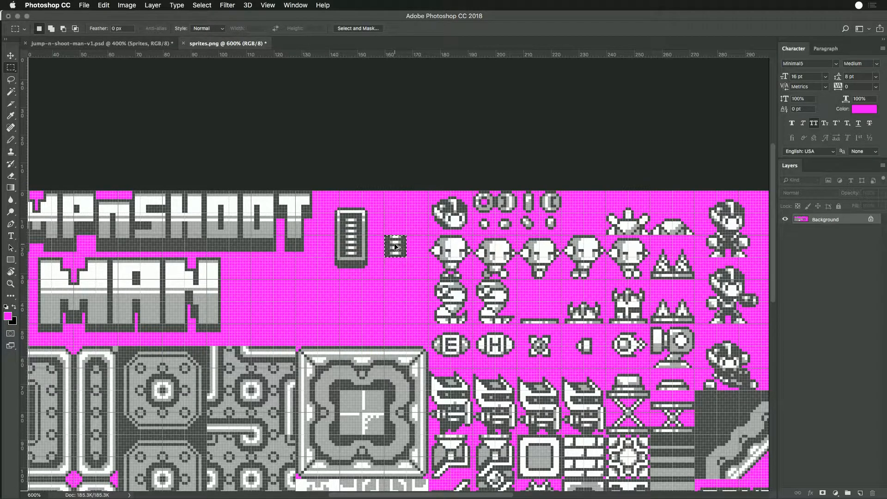
left_click_drag(395, 252, 386, 213)
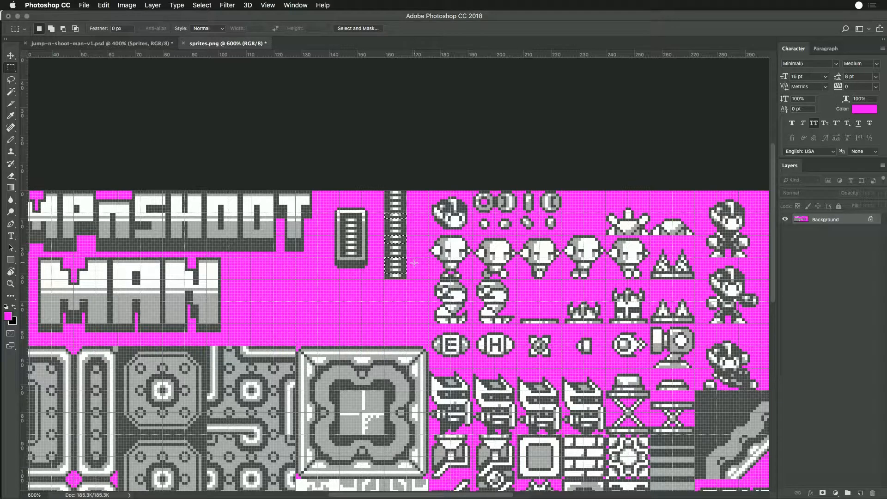
- Fill the surplus bars in the copied meter column with sampled dark gray, leaving one bar fewer in each lower 8 × 8 px segment
left_click_drag(399, 258, 397, 250)
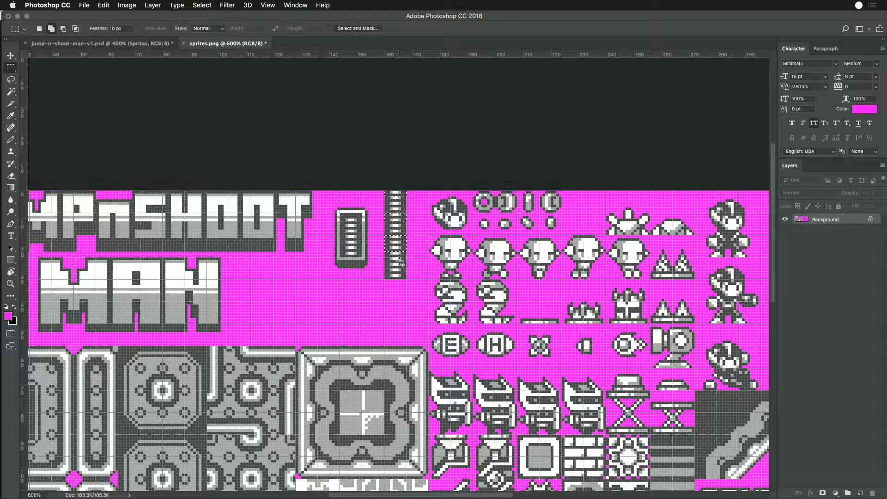
key("shift")
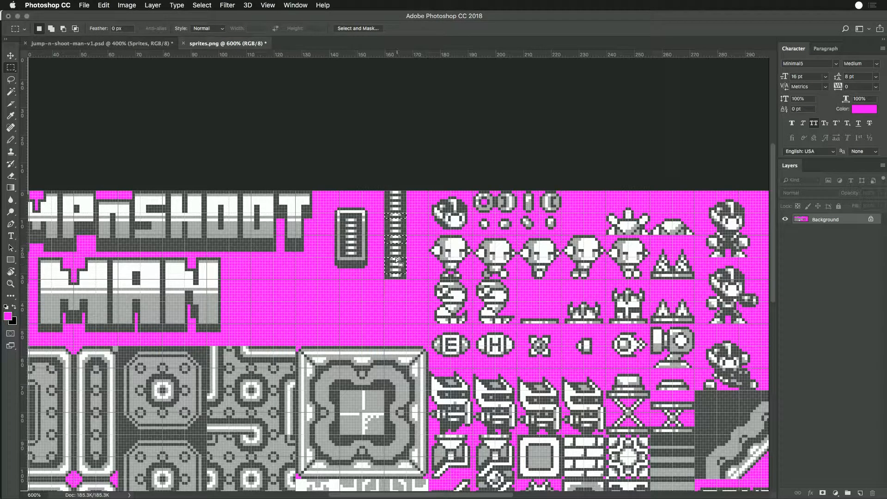
key("i")
left_click(404, 263)
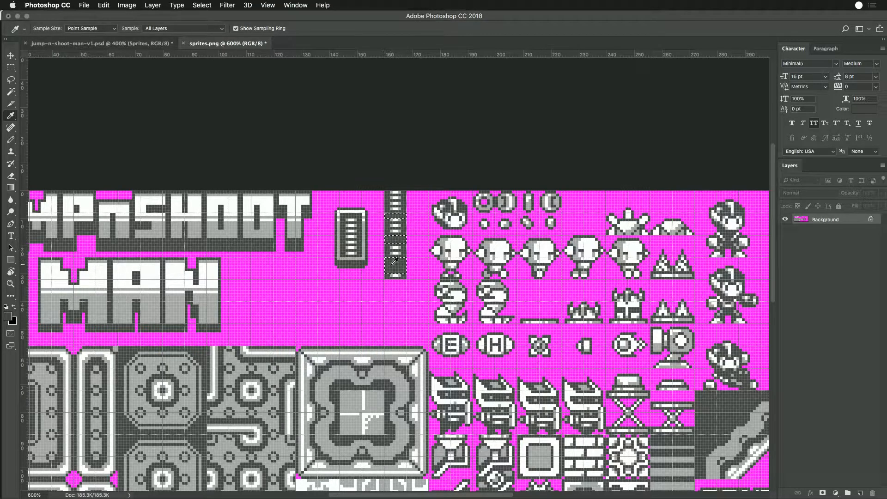
key("m")
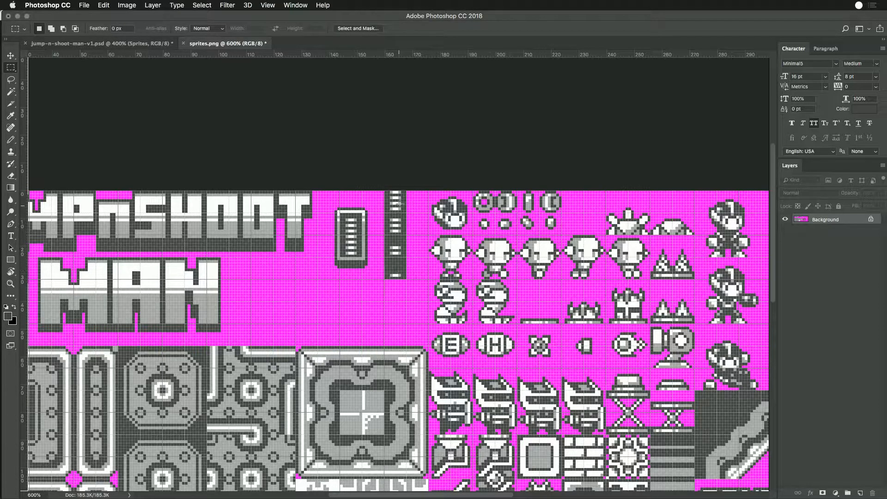
- Fill the inside of the meter frame with the same dark gray to remove its energy bars
left_click_drag(360, 252, 363, 257)
key("alt+BackSpace")
key("super+d")
scroll(373, 313, "down", 3)
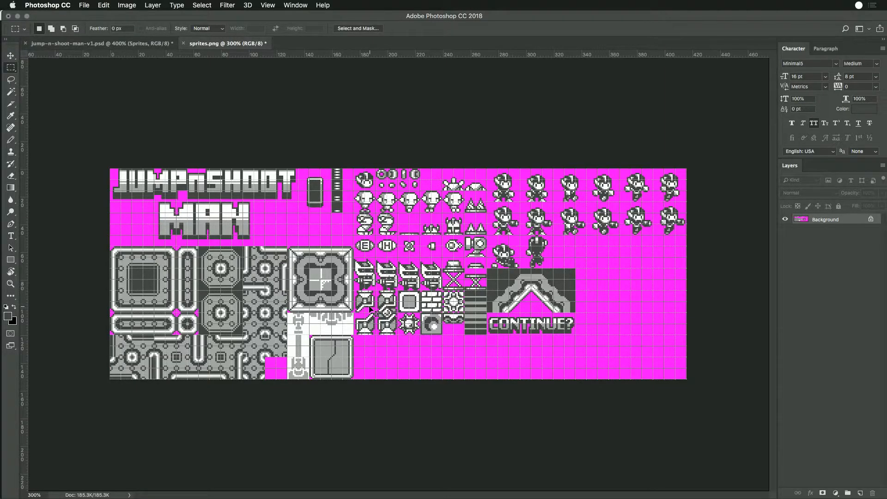
scroll(372, 311, "down", 1)
scroll(374, 310, "up", 2)
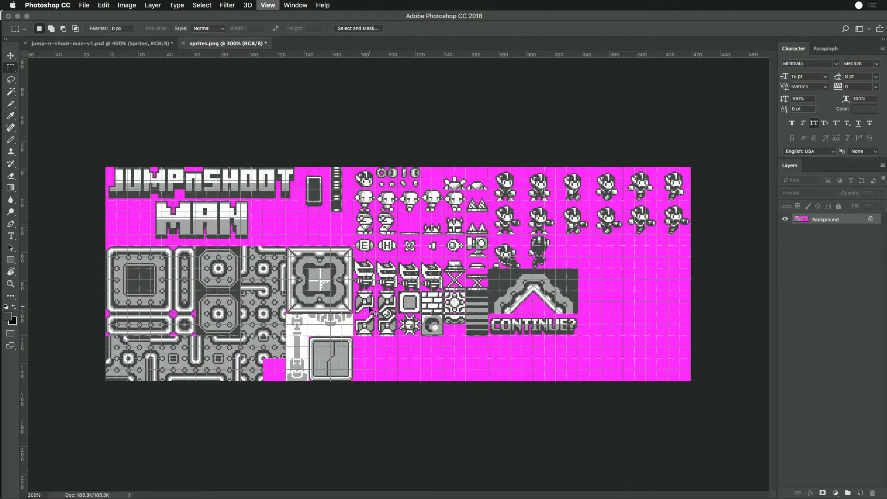
left_click_drag(266, 133, 309, 191)
left_click(289, 202)
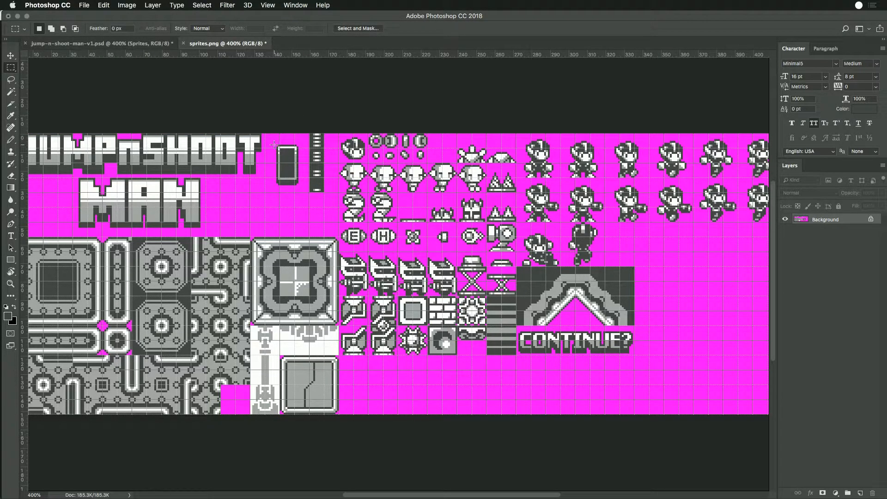
left_click_drag(274, 145, 285, 176)
key("super+z")
left_click(292, 224)
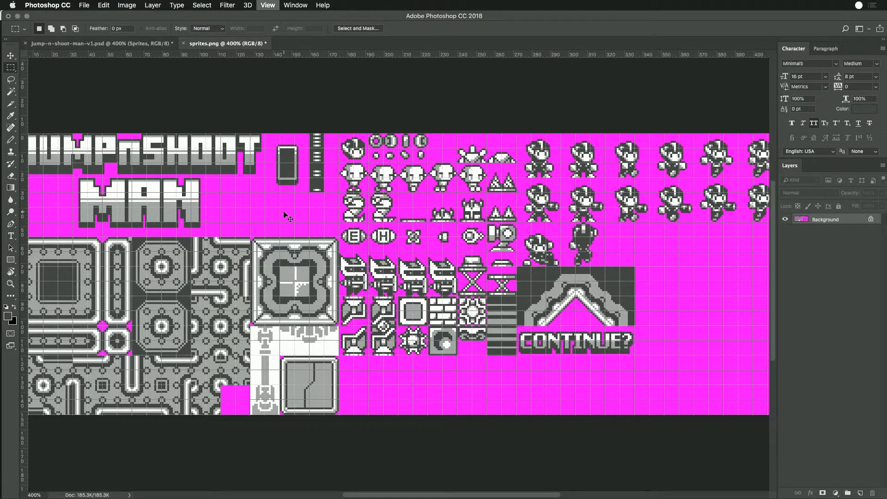
- Move the emptied meter frame about 4 px right and 5 px up, close to the segment column
key("super+equal")
key("super+equal")
key("super+equal")
scroll(316, 223, "up", 5)
scroll(317, 223, "left", 3)
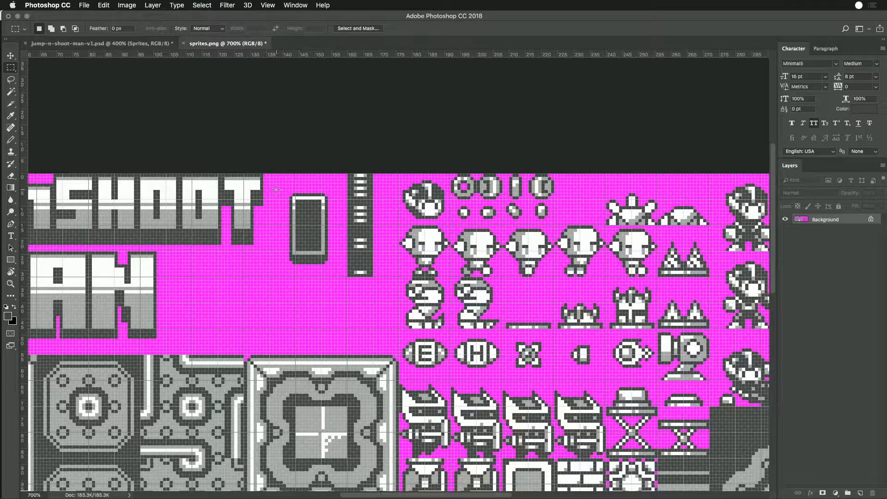
left_click_drag(270, 174, 345, 276)
left_click(329, 223)
left_click_drag(296, 226, 321, 250)
left_click(326, 265)
left_click_drag(297, 225, 322, 251)
left_click(361, 259)
left_click_drag(289, 190, 327, 235)
left_click(331, 260)
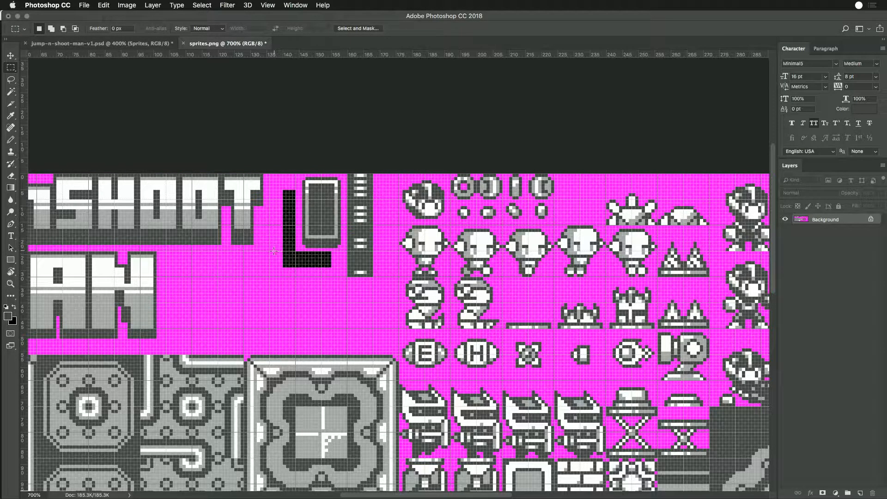
- Fill the black L-shaped area left around the moved meter frame with magenta sampled from the background
left_click_drag(220, 226, 300, 253)
left_click_drag(343, 277, 271, 251)
left_click_drag(272, 184, 296, 252)
key("super+BackSpace")
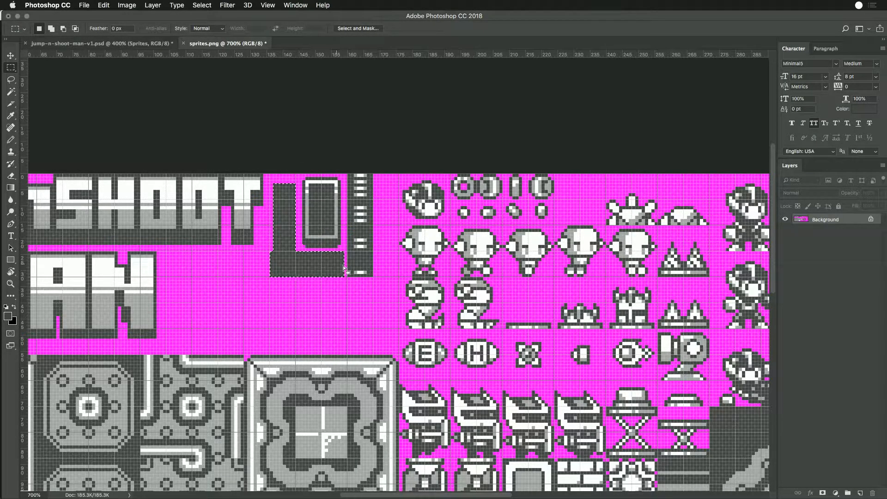
key("i")
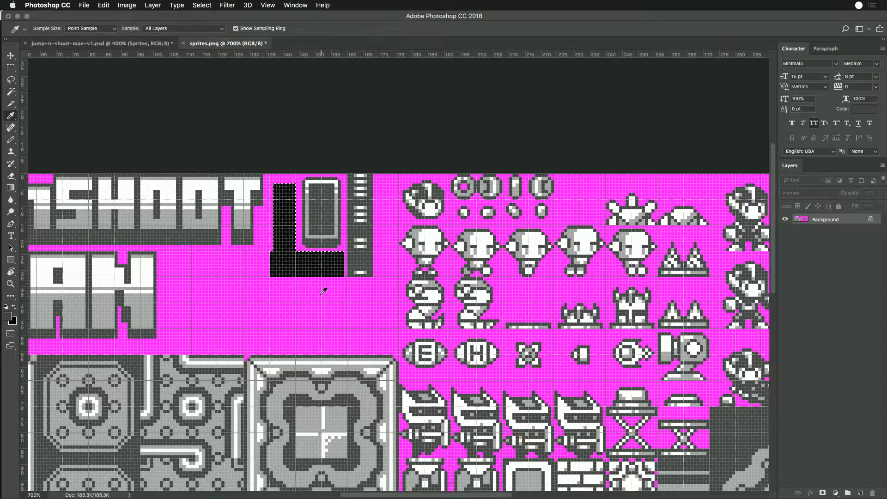
left_click(319, 290)
key("alt+BackSpace")
key("m")
key("super+d")
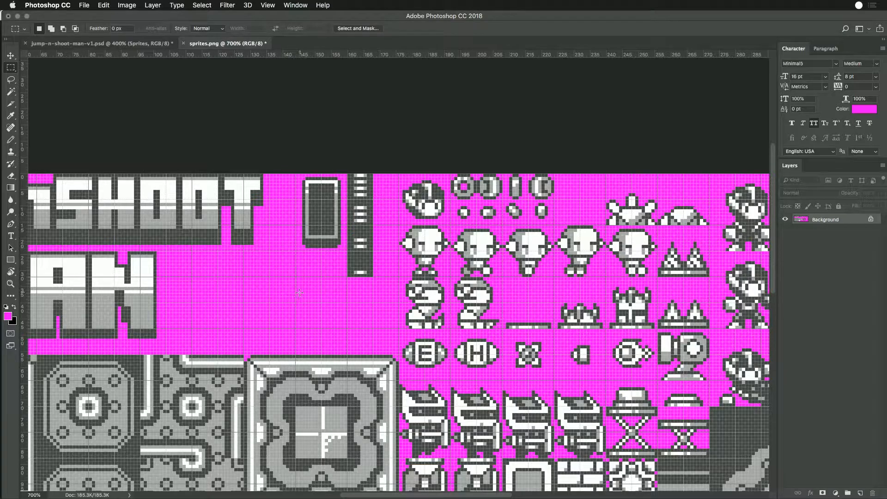
- Select the meter frame and the segment column together in sprites.png
key("super+minus")
key("super+minus")
key("super+minus")
key("super+minus")
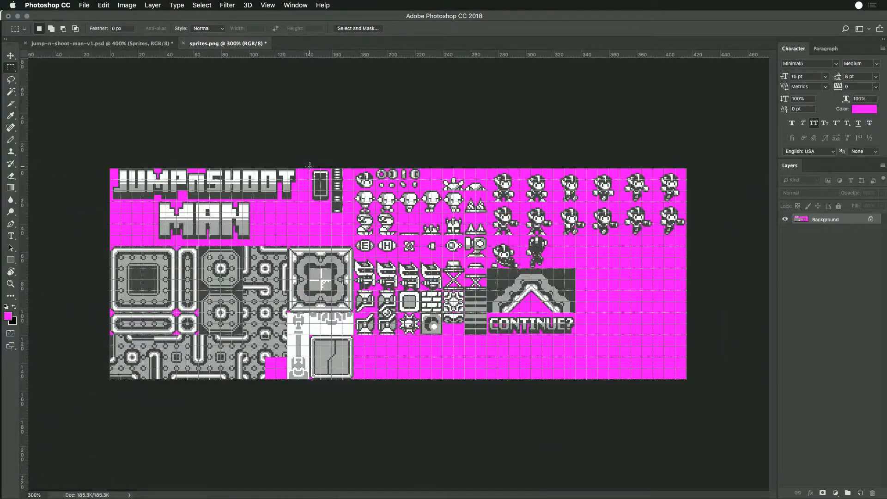
left_click_drag(310, 166, 343, 213)
left_click(124, 44)
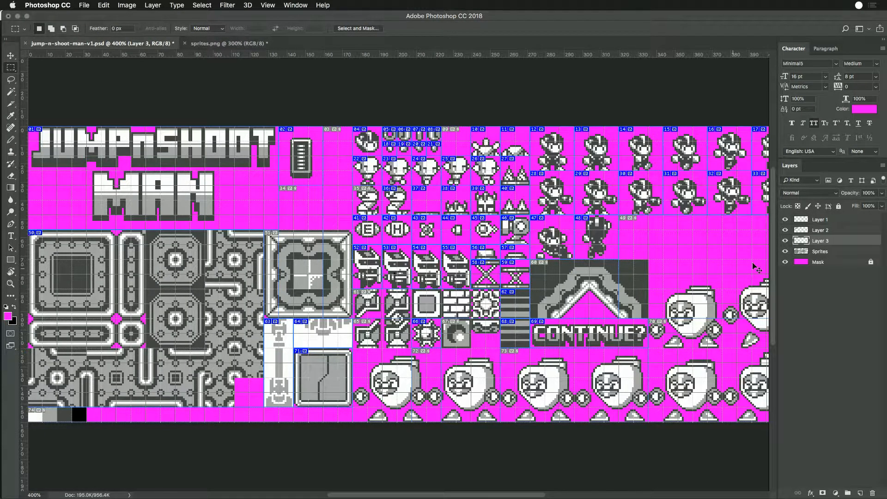
left_click_drag(815, 242, 819, 219)
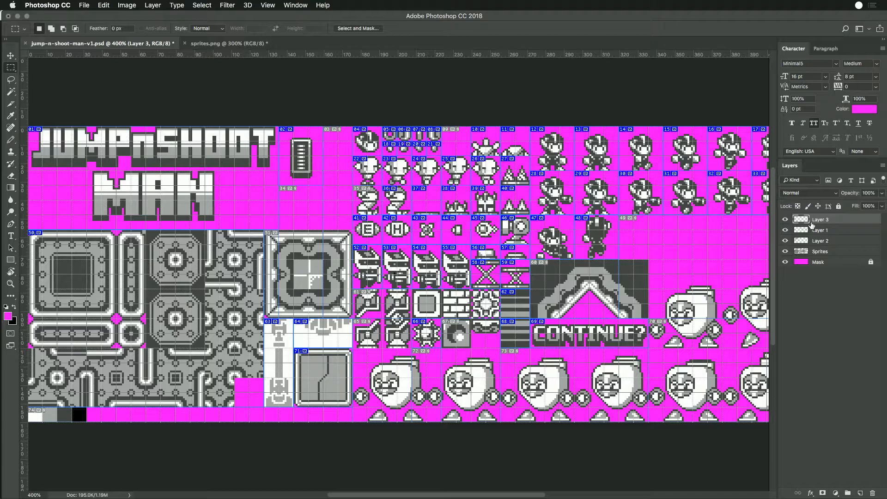
key("super+h")
left_click_drag(536, 237, 538, 237)
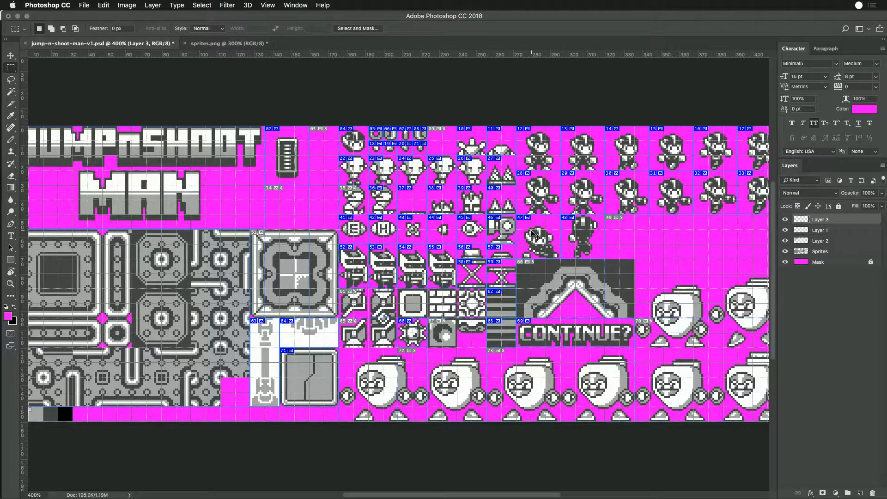
key("super+BackSpace")
key("super+z")
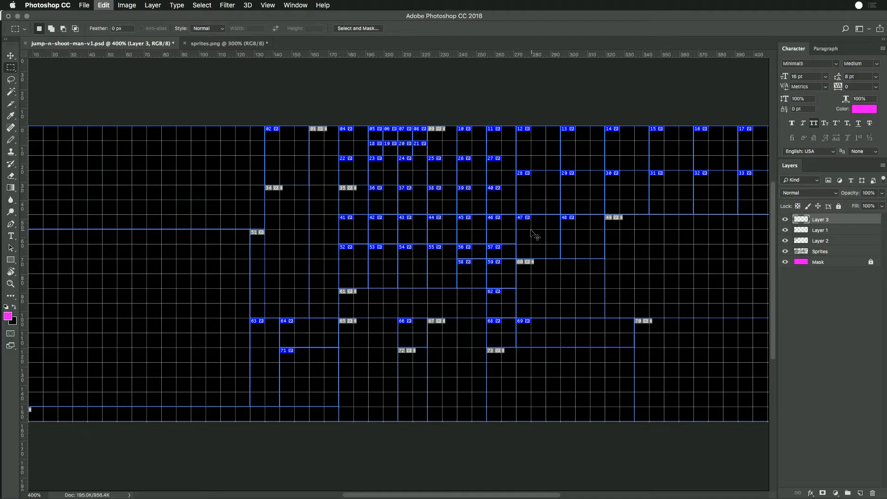
key("BackSpace")
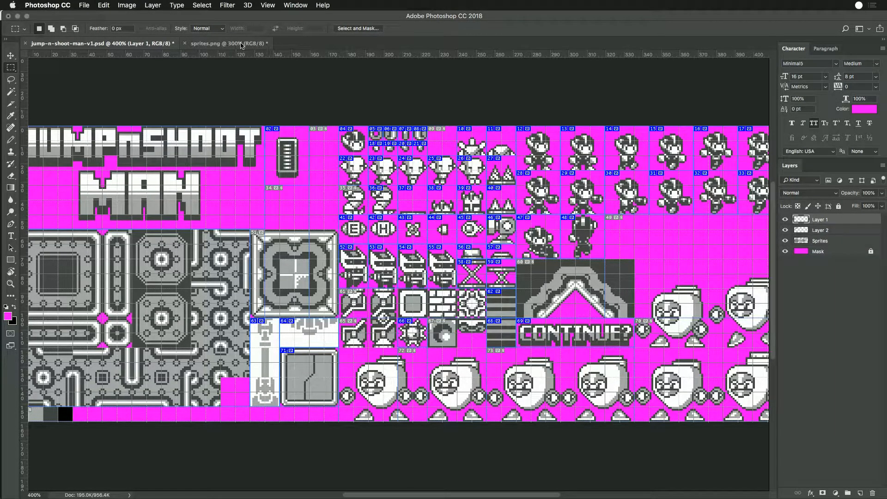
- Copy the selected meter artwork from sprites.png into jump-n-shoot-man-v1.psd as a new top layer, placed over the old meter beside the title
left_click(241, 44)
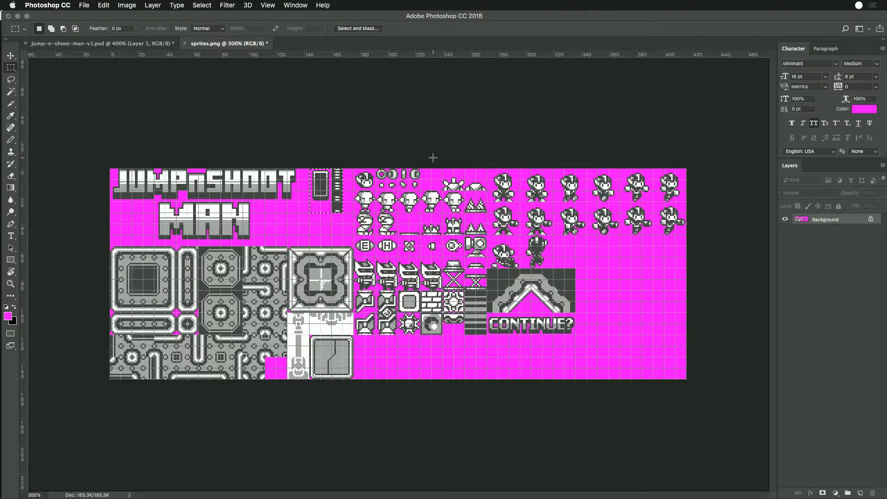
left_click(130, 44)
left_click_drag(406, 274, 294, 154)
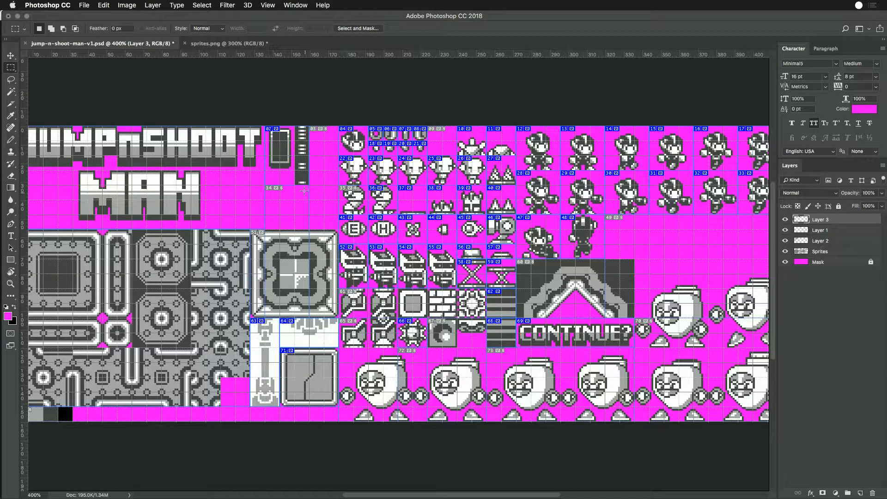
- Remove the magenta background from the pasted meter layer using the Magic Wand
key("c")
key("super+equal")
key("super+equal")
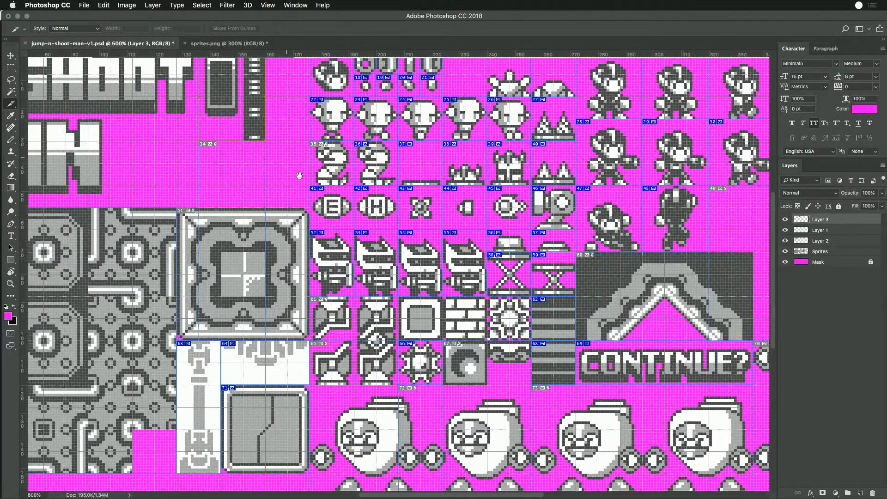
left_click_drag(300, 175, 384, 272)
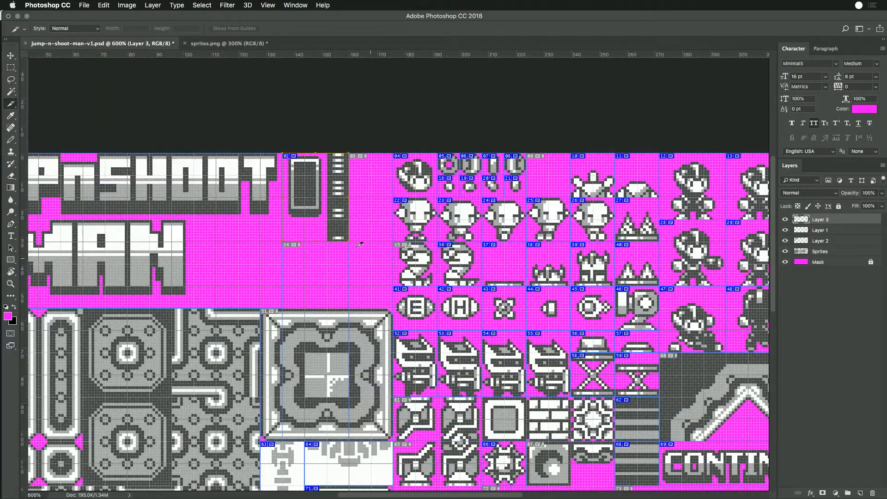
key("w")
left_click(317, 235)
key("super+d")
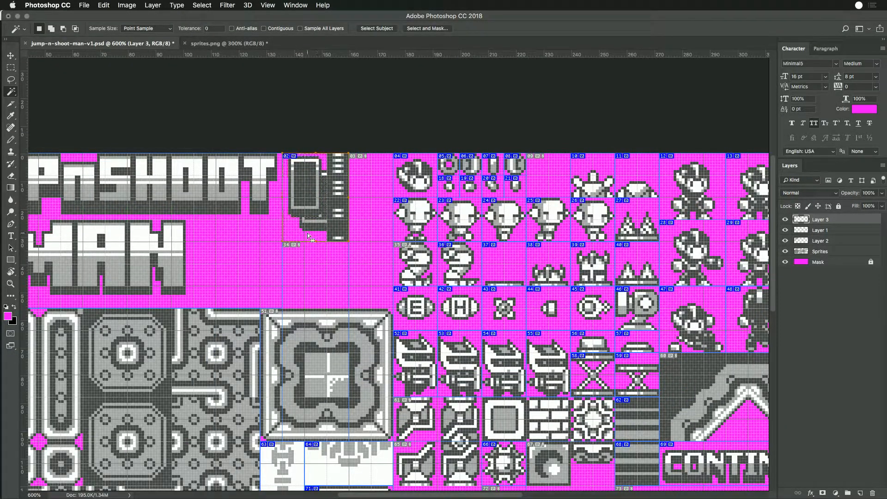
- Erase the old meter from the Sprites layer beneath the pasted artwork
left_click(320, 227, "super")
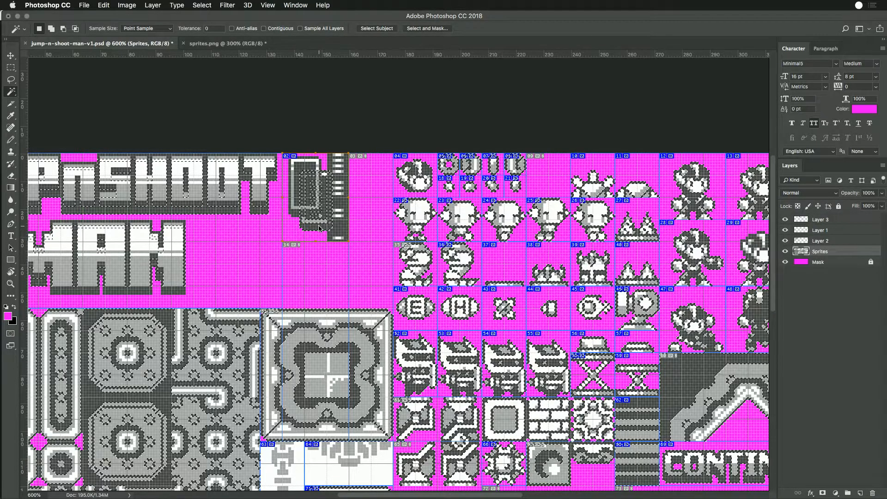
key("m")
left_click_drag(350, 247, 283, 153)
left_click(334, 268)
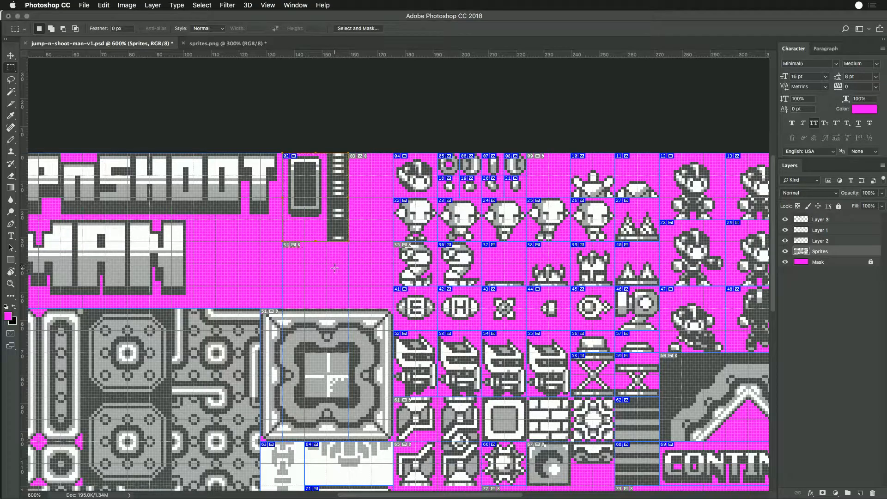
- Shrink the meter slice to about 16 × 24 px around the empty frame and confirm its slice options
key("c")
left_click_drag(318, 241, 318, 221)
left_click_drag(350, 187, 326, 187)
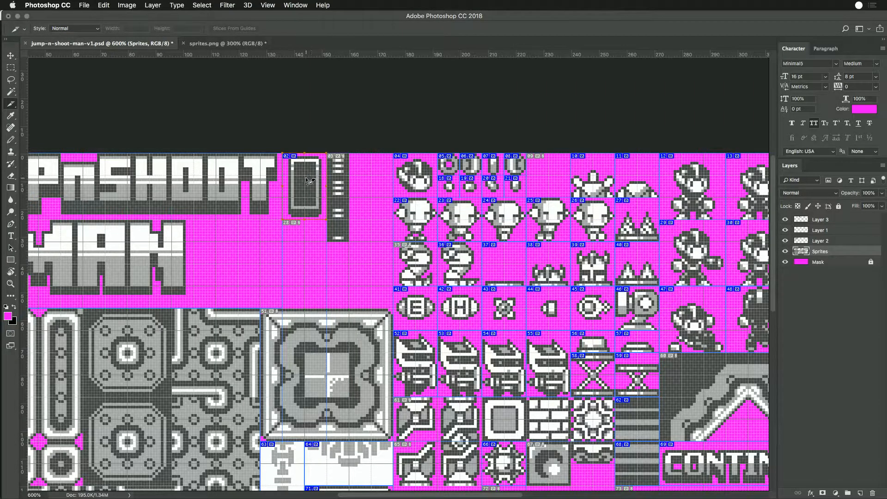
double_click(310, 196)
key("Return")
- Create 8 × 8 px slices on the lowest two column segments, naming them meter-1 and meter-2 from the bottom up
mouse_move(336, 222)
left_mouse_down()
mouse_move(365, 231)
mouse_move(350, 240)
left_mouse_up()
double_click(346, 236)
type("meter-1")
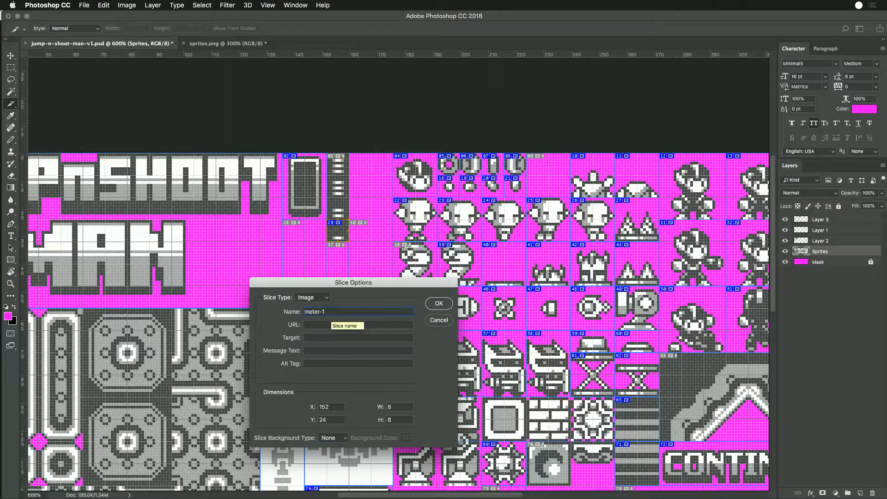
key("Return")
left_click_drag(342, 224, 344, 205)
double_click(343, 209)
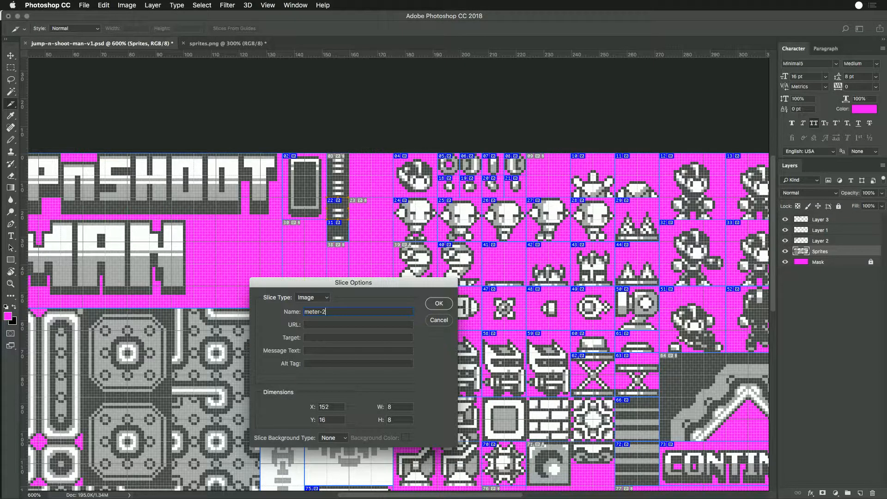
key("Return")
- Duplicate the slice onto the upper two column segments, naming them meter-3 and meter-4
left_click_drag(342, 214, 341, 185)
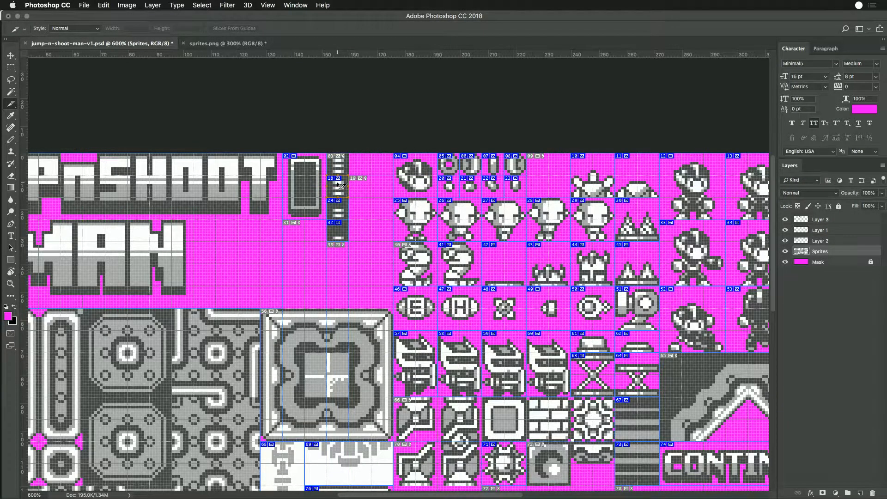
double_click(341, 185)
left_click(335, 311)
key("Return")
left_click_drag(344, 187, 344, 166)
double_click(347, 170)
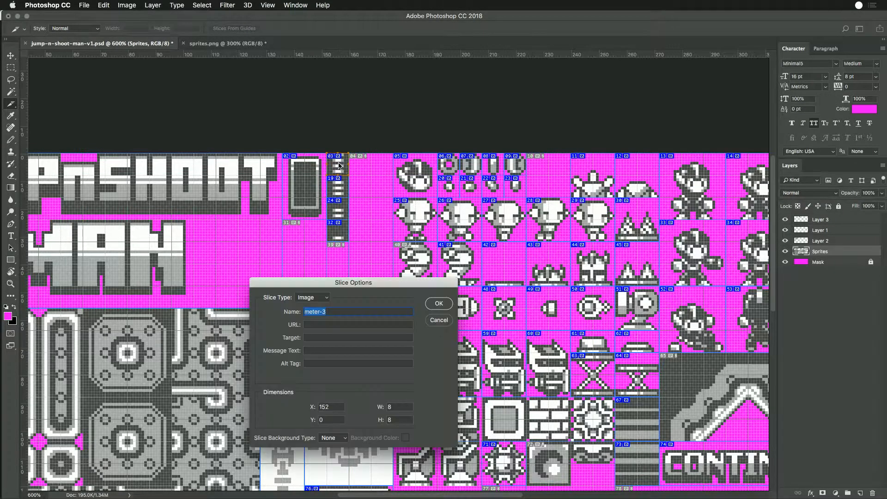
left_click(330, 312)
type("4")
key("Return")
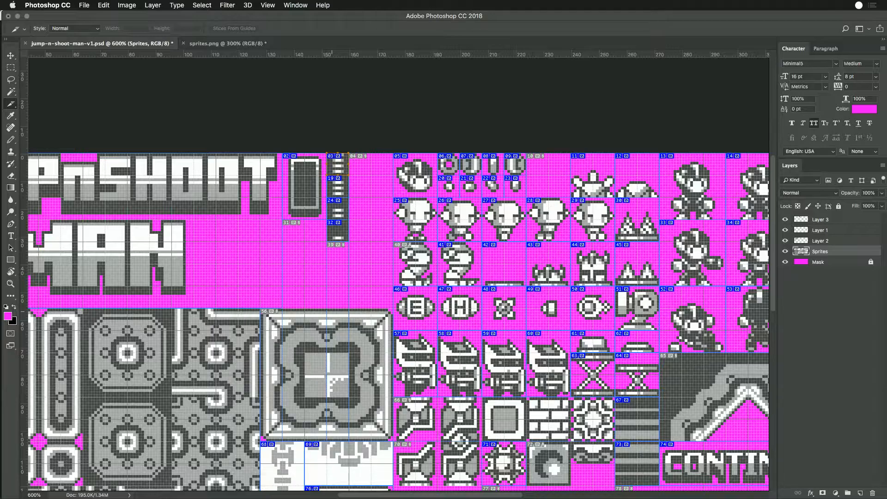
- Delete the slices on the large background tiles below the title and on the CONTINUE? lettering
key("super+minus")
key("super+minus")
key("super+minus")
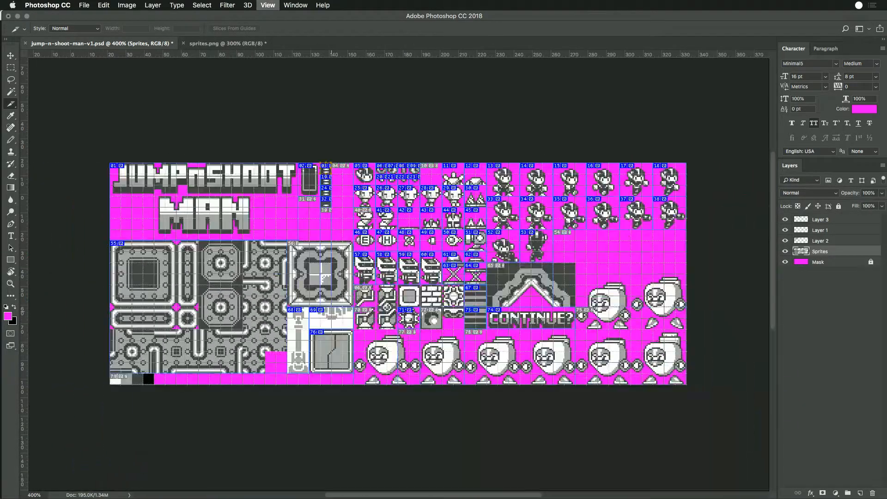
left_click(259, 310)
key("Delete")
left_click(301, 326, "super")
left_click(328, 342, "shift+super")
key("BackSpace")
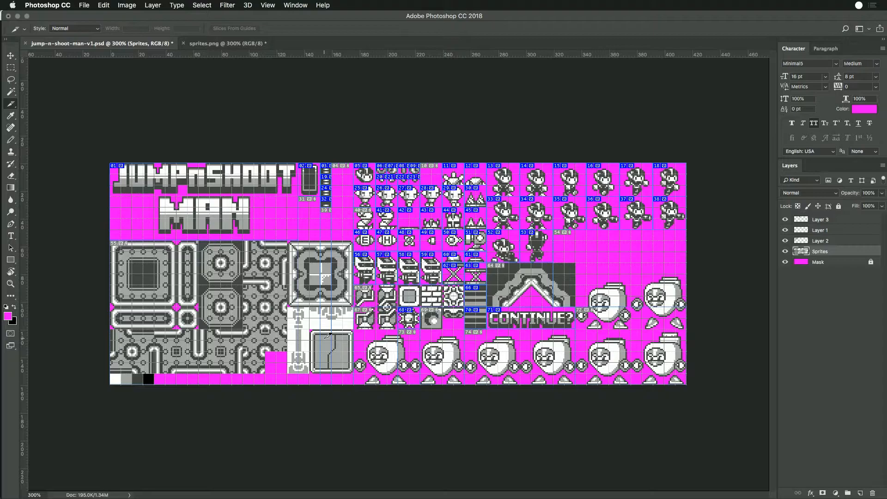
left_click(533, 319, "super")
key("BackSpace")
- Hide the grid and slice overlays on the sprite sheet
key("super+h")
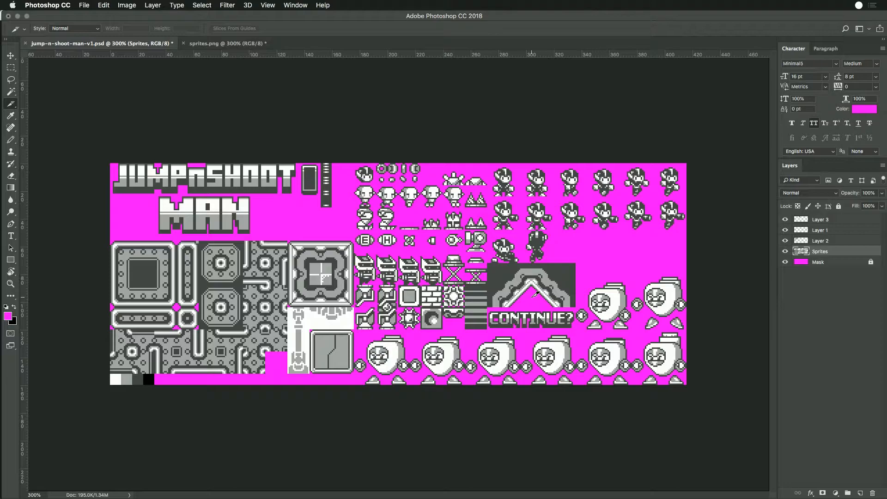
key("super+alt+shift+s")
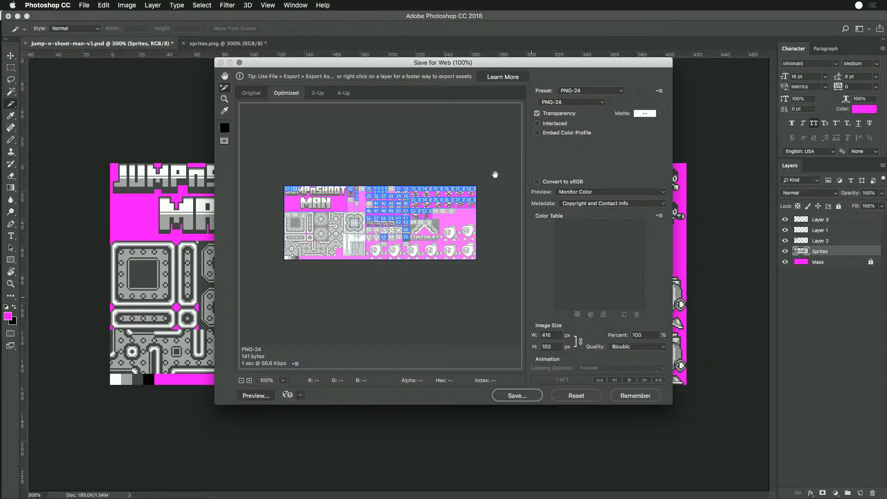
key("Escape")
- Try to save the sprite sheet document as source.psd in the JumpShootArtPack folder
key("super+shift+s")
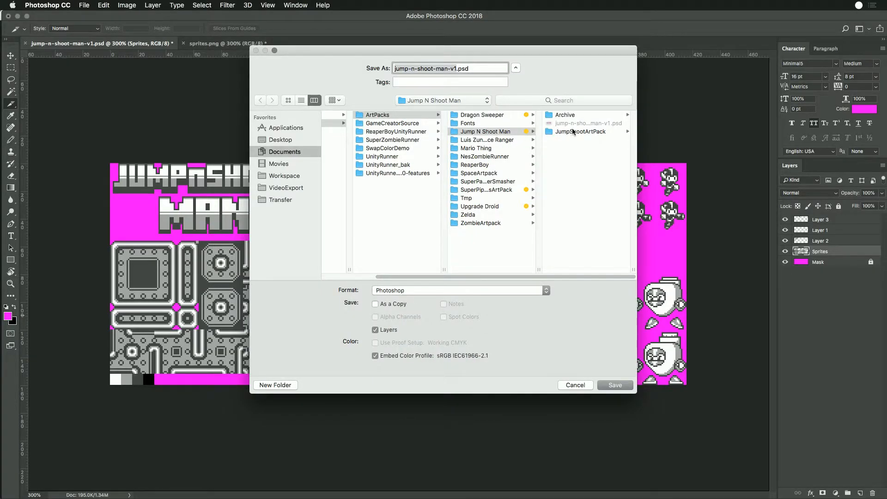
left_click(574, 132)
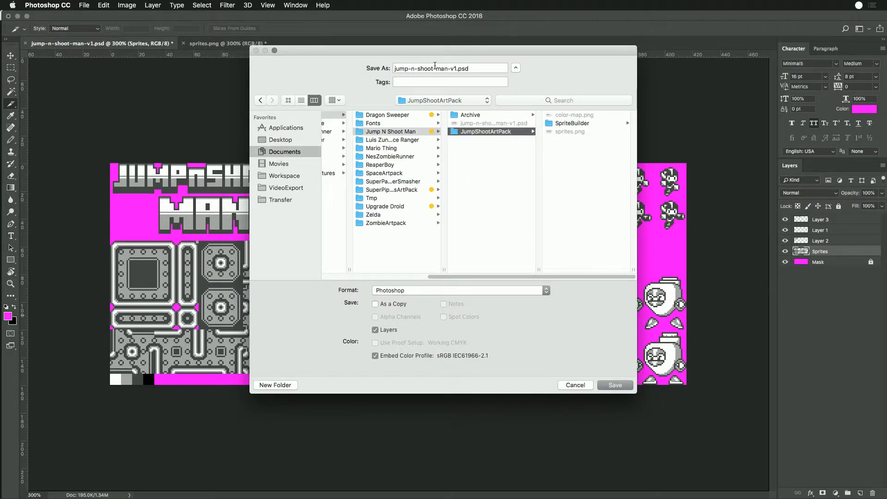
left_click_drag(456, 68, 395, 79)
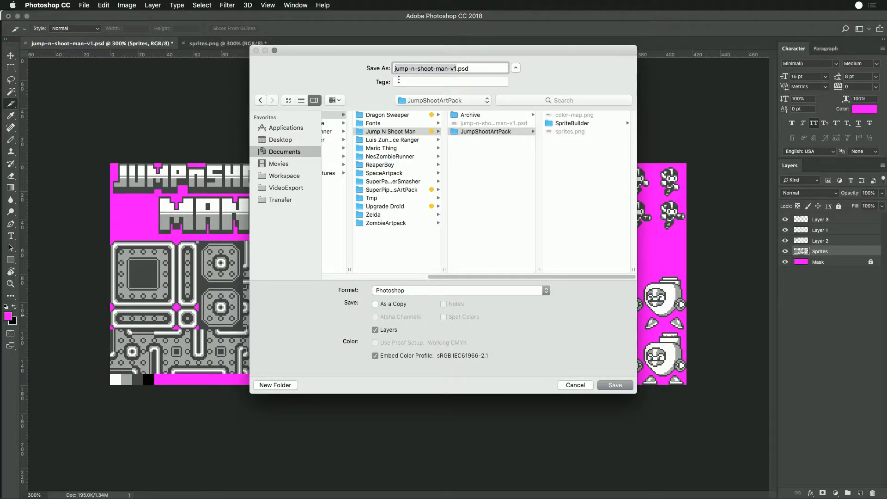
type("srouce")
key("BackSpace")
key("BackSpace")
key("BackSpace")
key("BackSpace")
key("BackSpace")
key("BackSpace")
type("source")
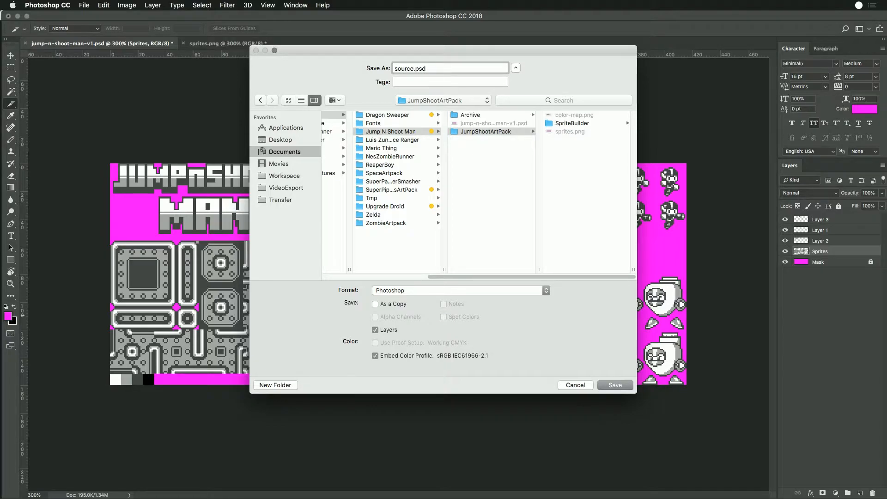
key("Return")
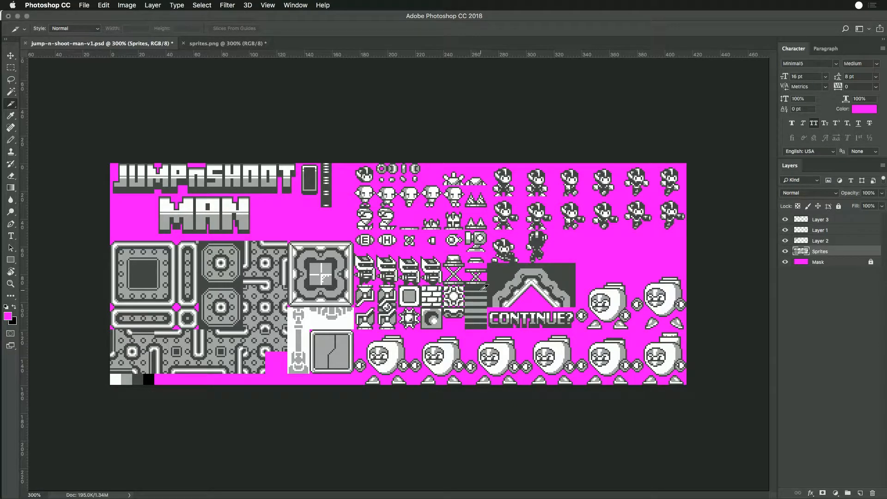
- Save the changes in the sprites.png document
left_click(190, 44)
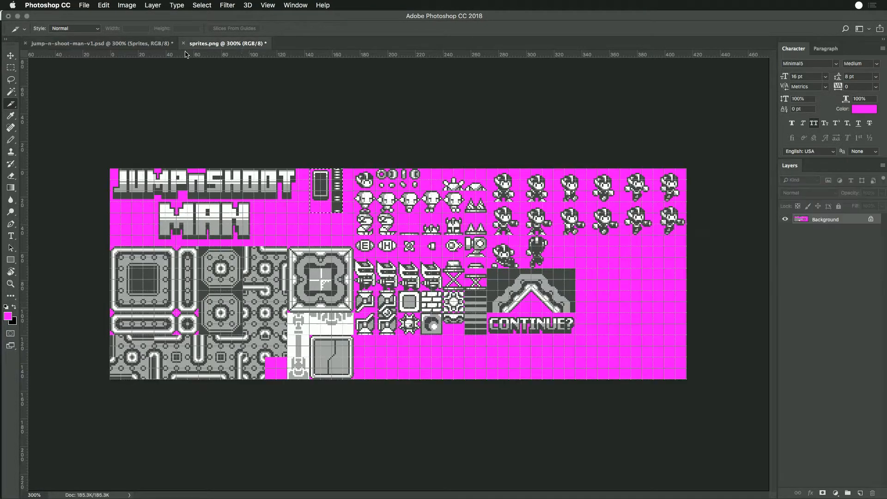
left_click(11, 67)
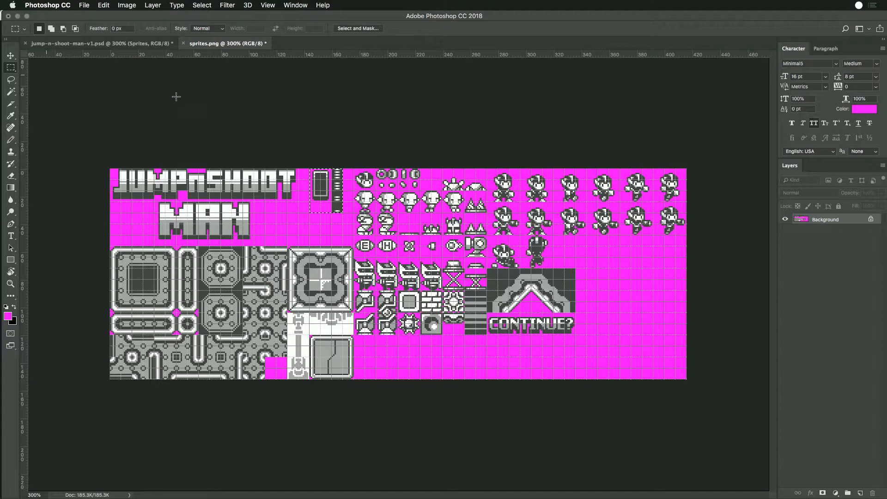
key("super+s")
- Export all slices of jump-n-shoot-man-v1.psd as PNG-24 images into the JumpShootArtPack SpriteBuilder folder, replacing the existing files
left_click(99, 44)
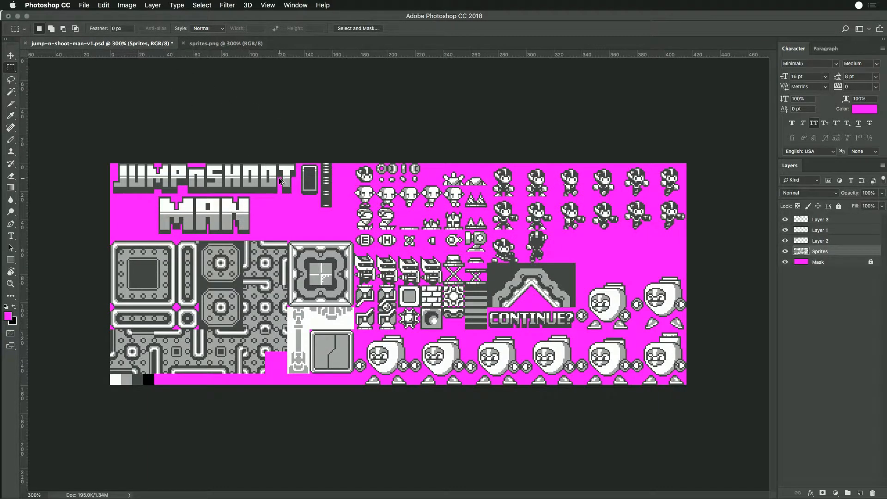
key("super+alt+shift+s")
left_click(532, 399)
left_click(345, 166)
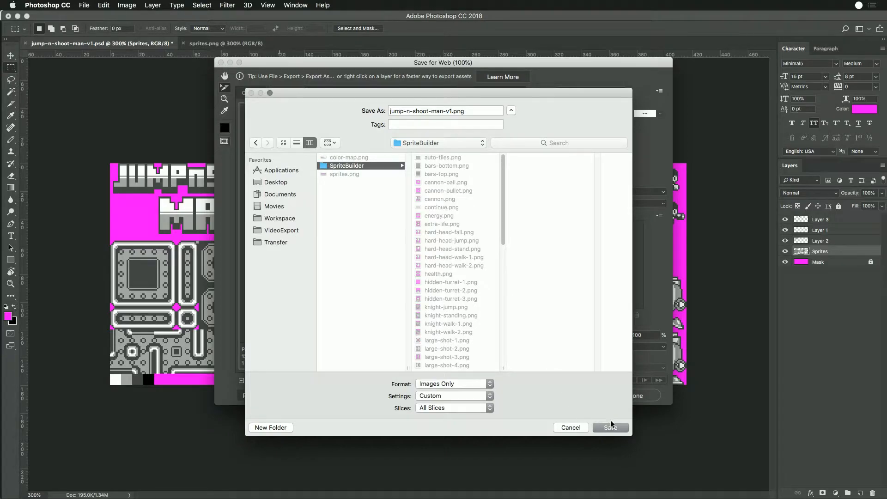
left_click(610, 426)
left_click(570, 259)
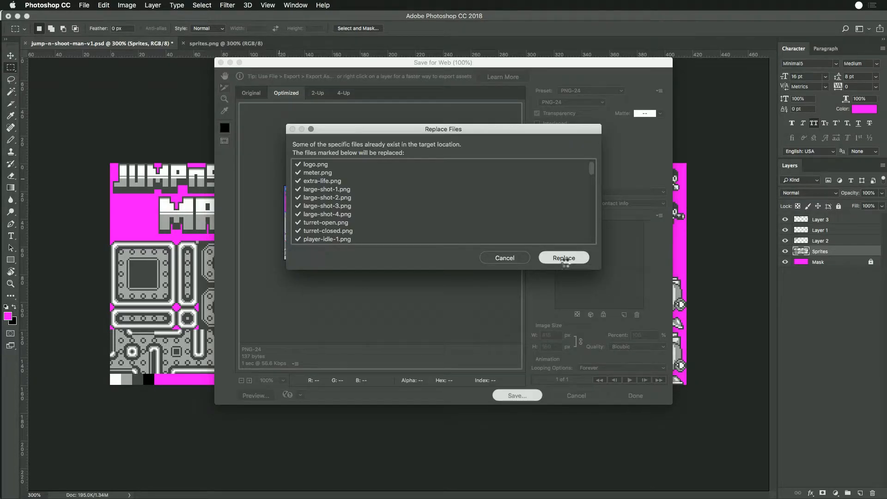
- Switch to Finder, preview select-box.png in the workspace SpriteBuilder folder, and compare it with the slices in the Photoshop document
key("super+Tab")
key("super+Tab")
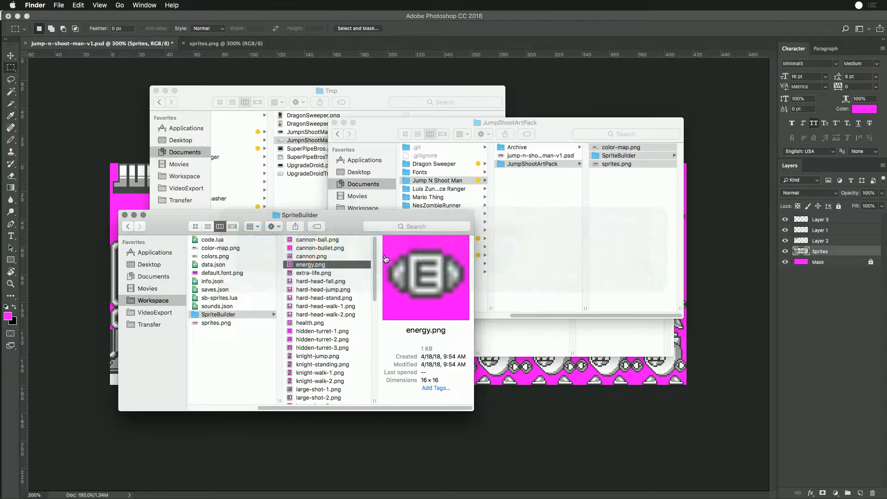
scroll(338, 290, "down", 10)
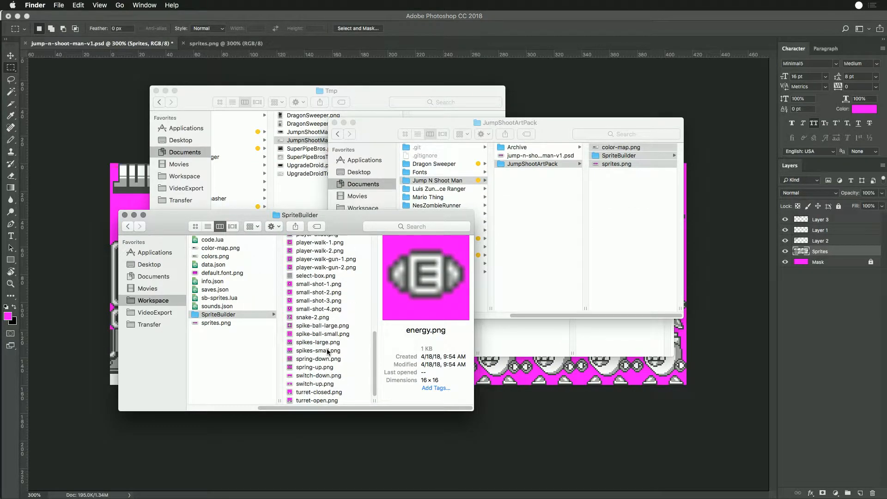
left_click(301, 277)
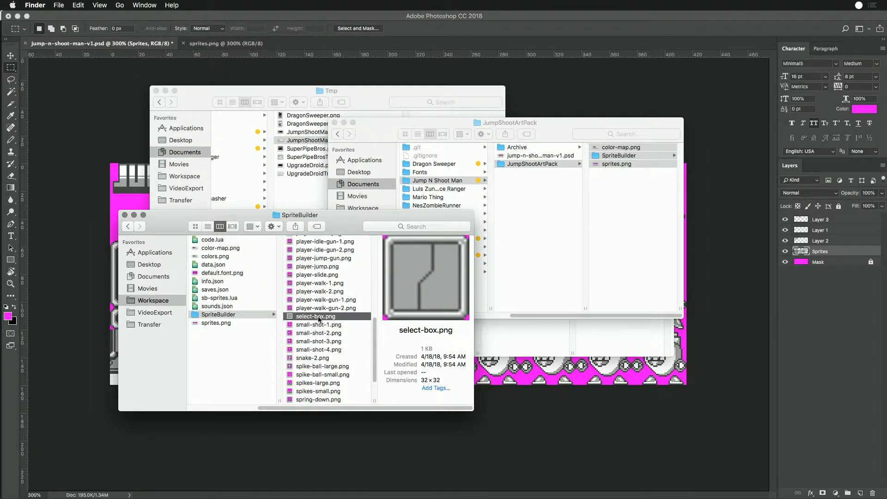
left_click(500, 365)
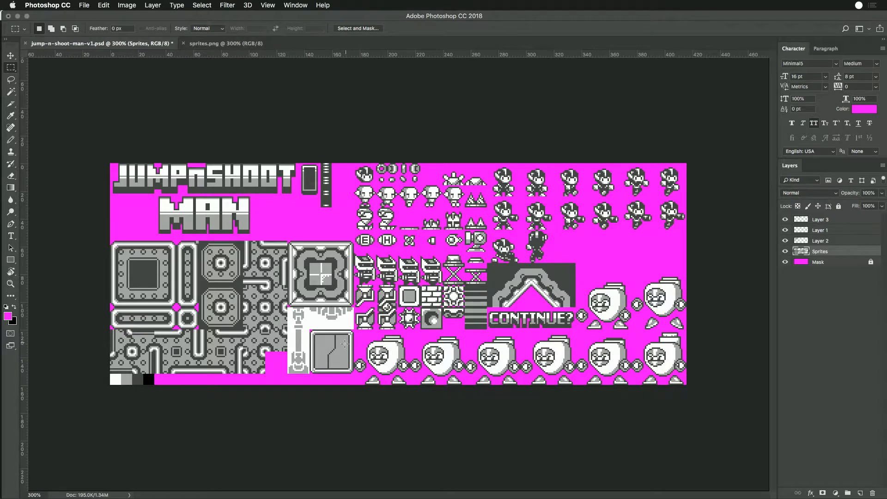
key("c")
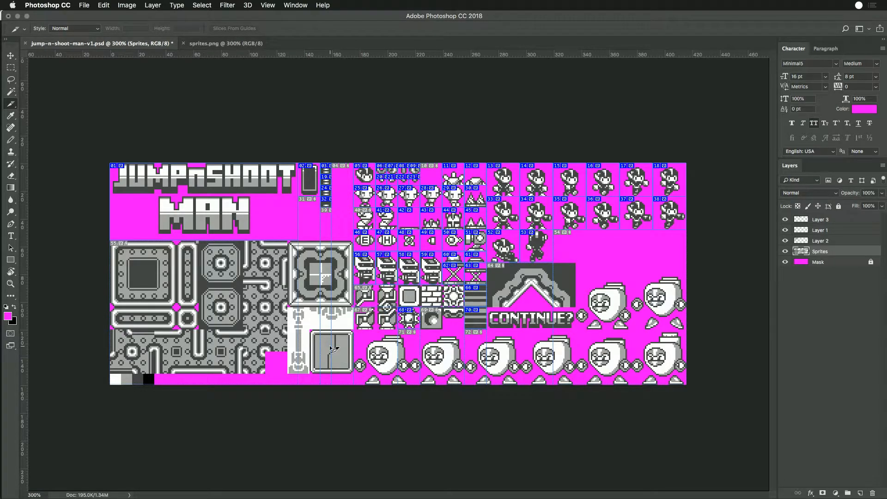
- Return to Finder and delete all images inside the workspace SpriteBuilder folder
key("super+Tab")
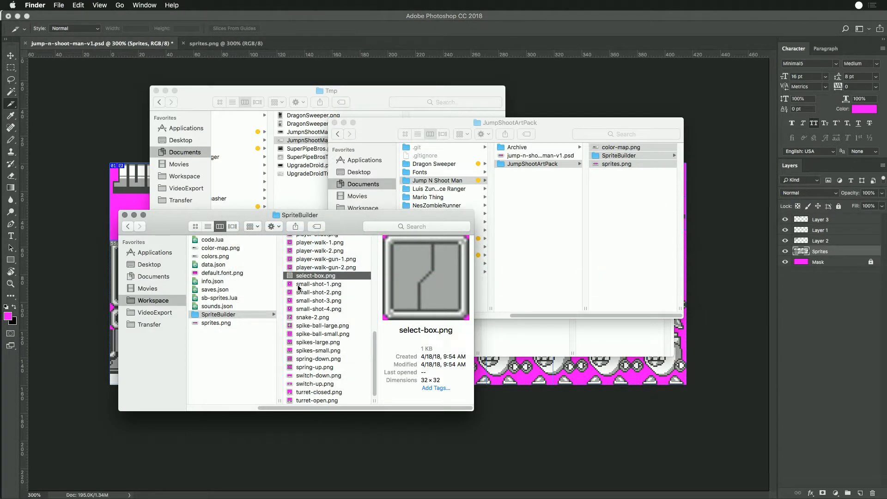
left_click(301, 301)
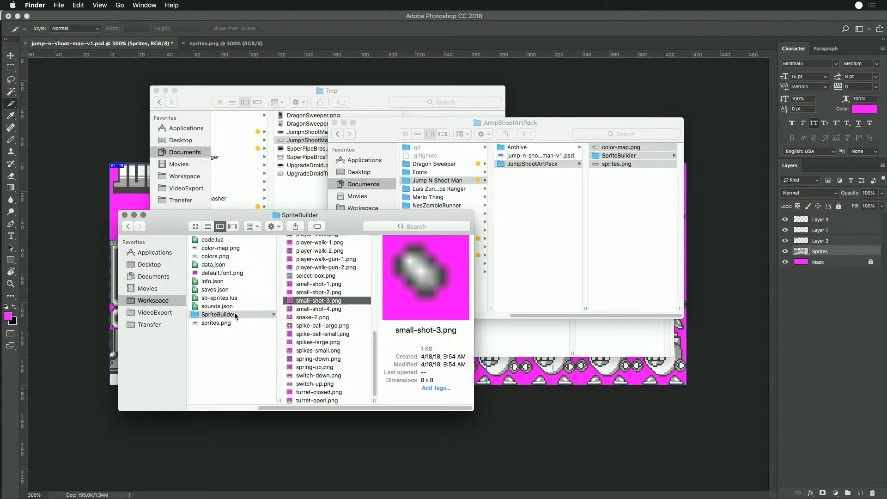
left_click(308, 318)
key("super+a")
key("super+BackSpace")
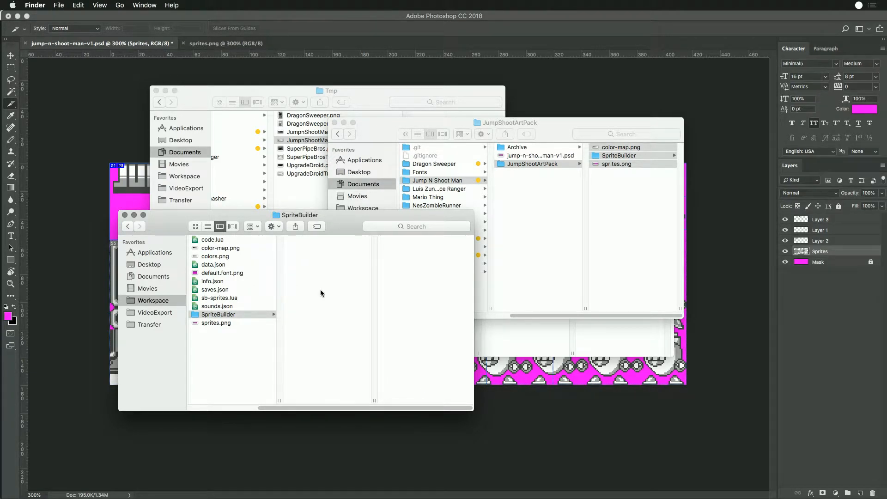
- Switch to Photoshop and export all slices as PNG-24 images into the SpriteBuilder folder under Workspace > Sandbox
key("super+Tab")
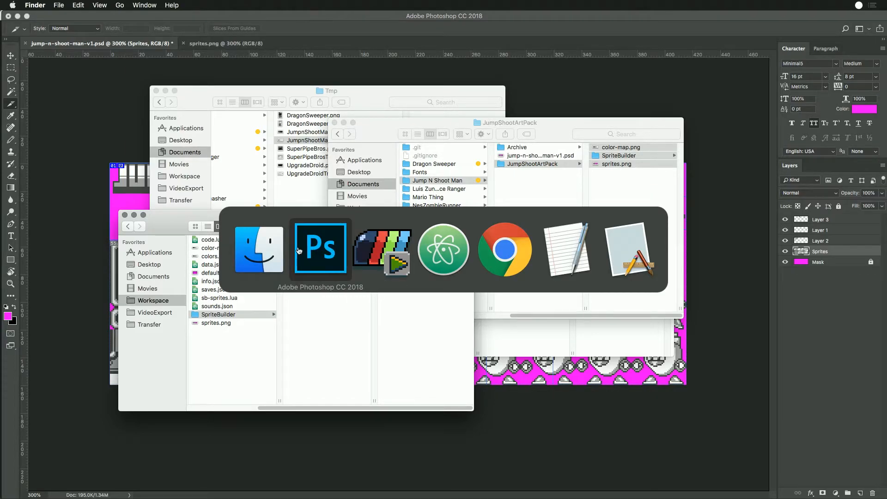
left_click(325, 247)
key("alt+shift+super+s")
left_click(524, 394)
left_click(405, 143)
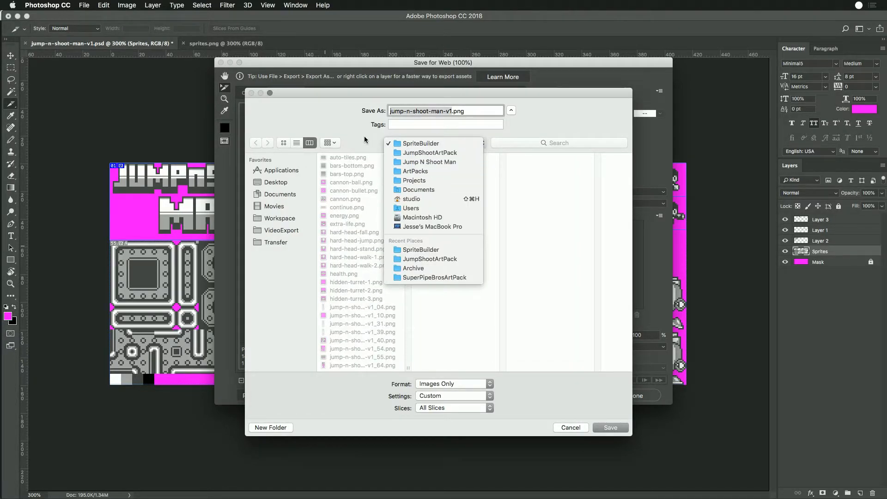
left_click(276, 219)
left_click(276, 218)
left_click(342, 191)
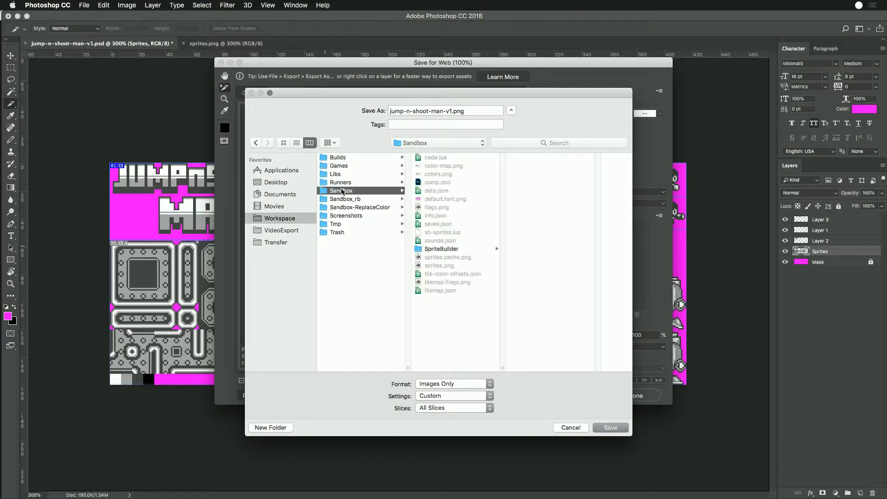
left_click(456, 232)
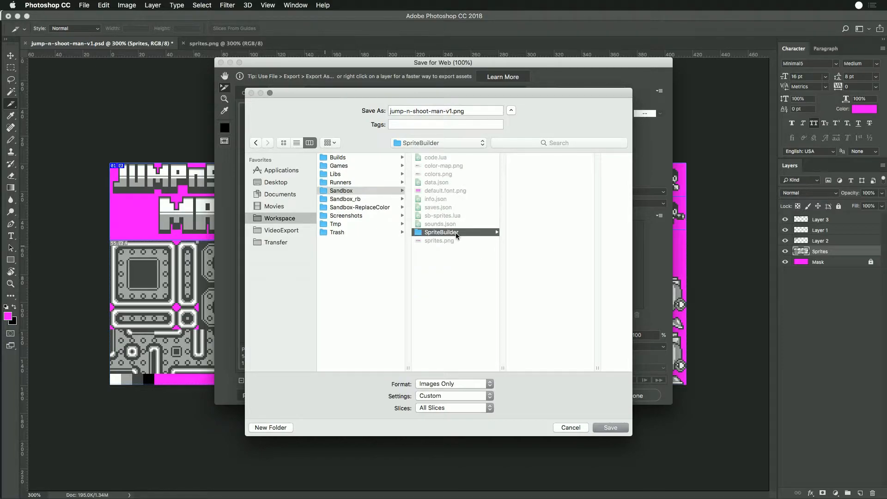
left_click(611, 427)
- Switch to Game Creator Pro and inspect the energy meter tiles on sprite page 1 in the Sprite Editor
key("super+Tab")
key("super+Tab")
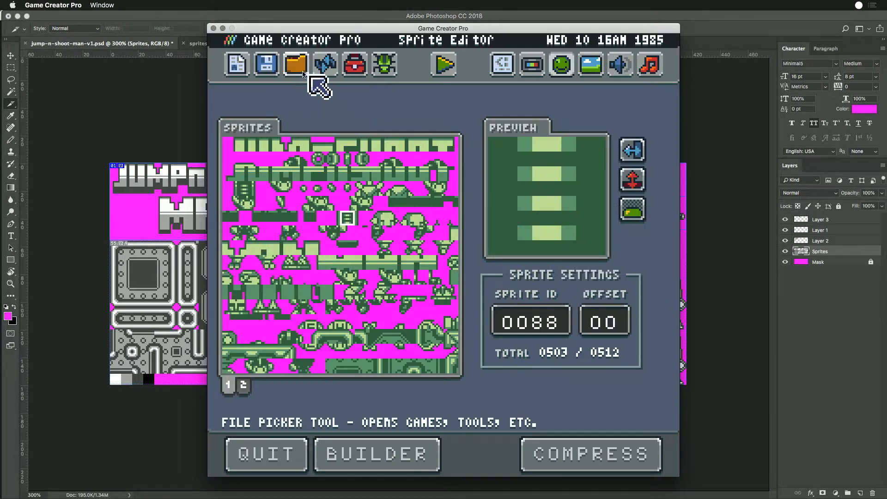
left_click(321, 71)
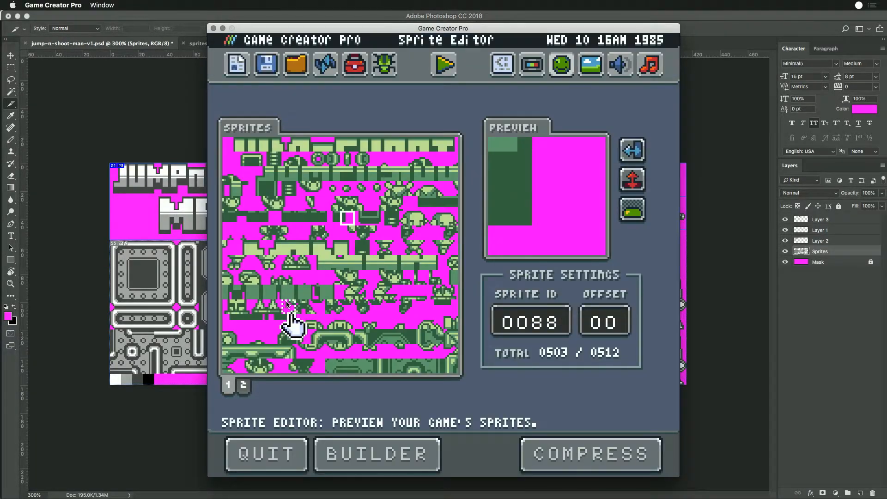
left_click(273, 159)
left_click(289, 188)
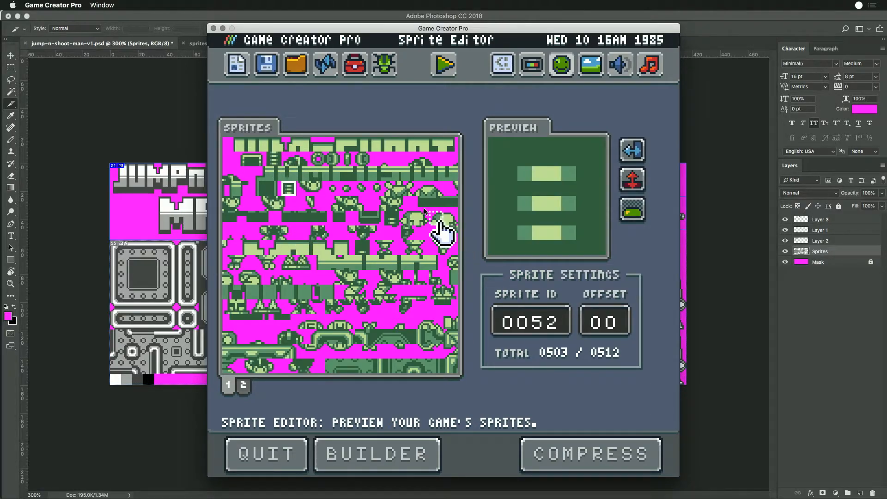
left_click(392, 218)
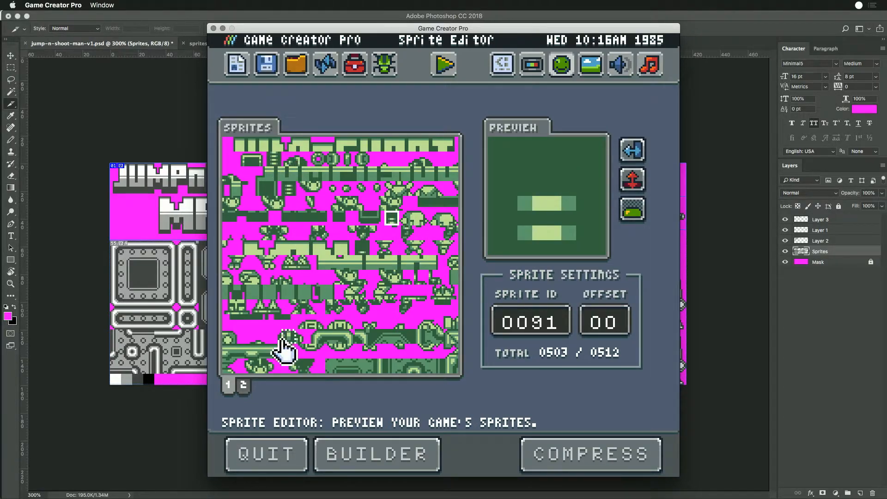
- Inspect the slots after the font characters in the last row of sprite page 2
left_click(244, 386)
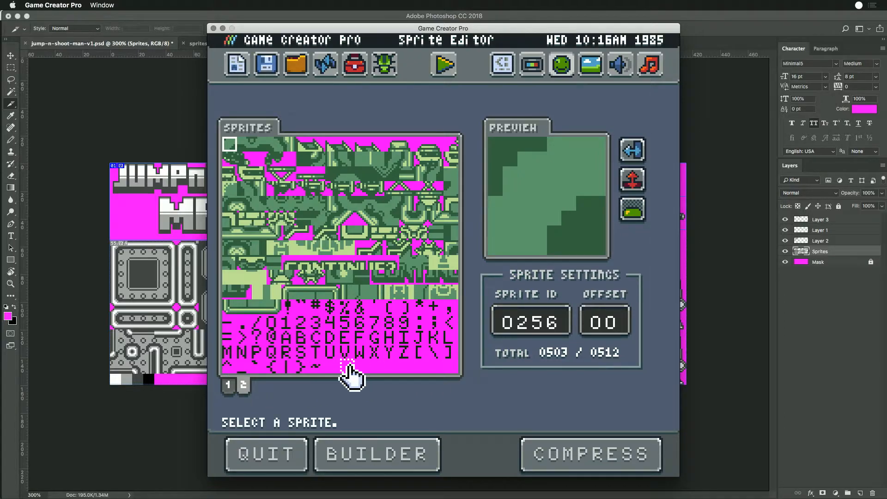
left_click(450, 368)
left_click(435, 369)
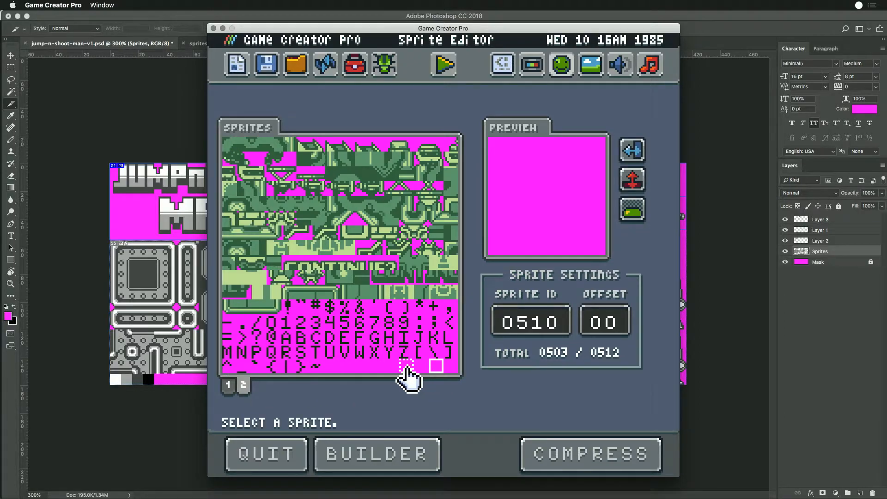
left_click(406, 369)
left_click(391, 369)
left_click(378, 368)
left_click(363, 369)
left_click(348, 368)
left_click(334, 368)
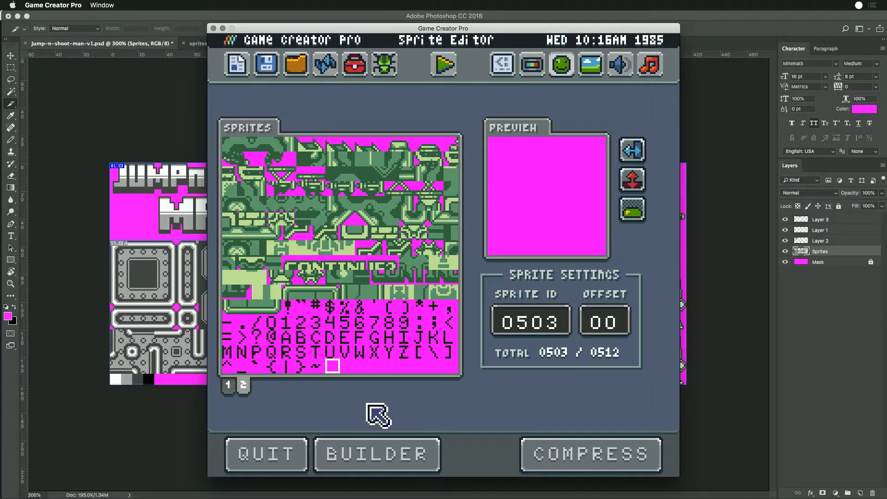
- Switch between sprite pages 1 and 2 to review how the tiles are packed
left_click(228, 382)
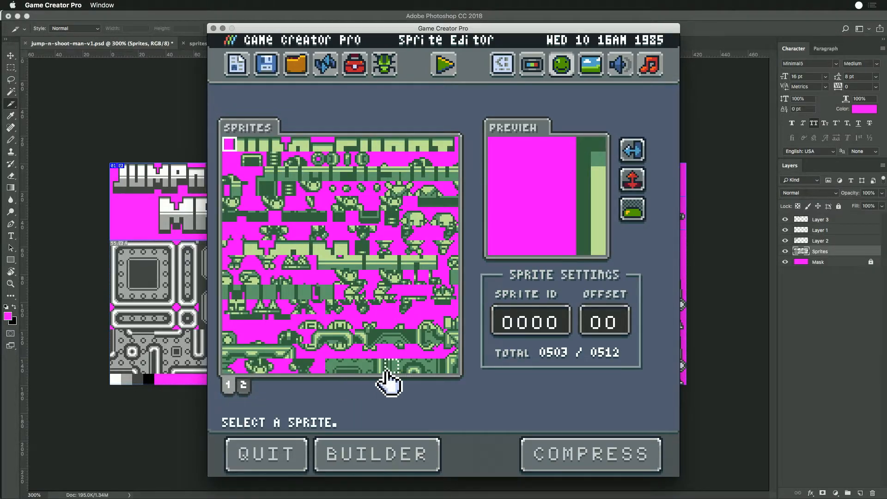
left_click(244, 384)
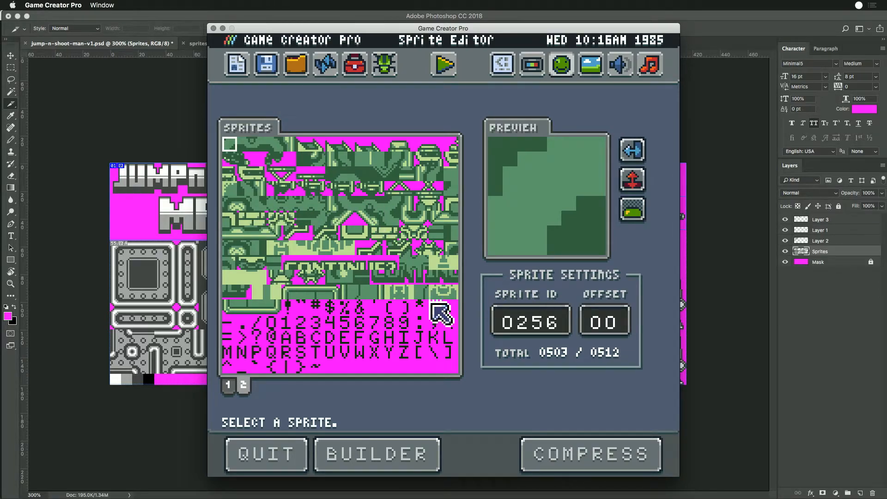
left_click(362, 147)
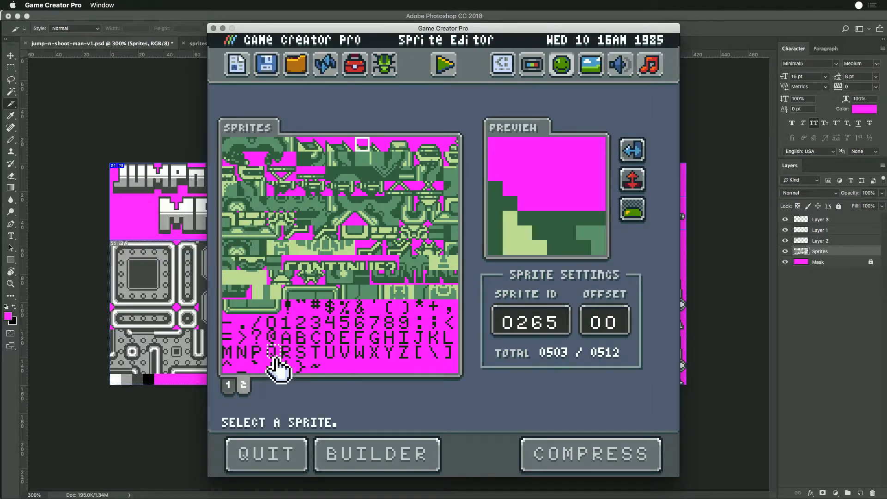
left_click(227, 388)
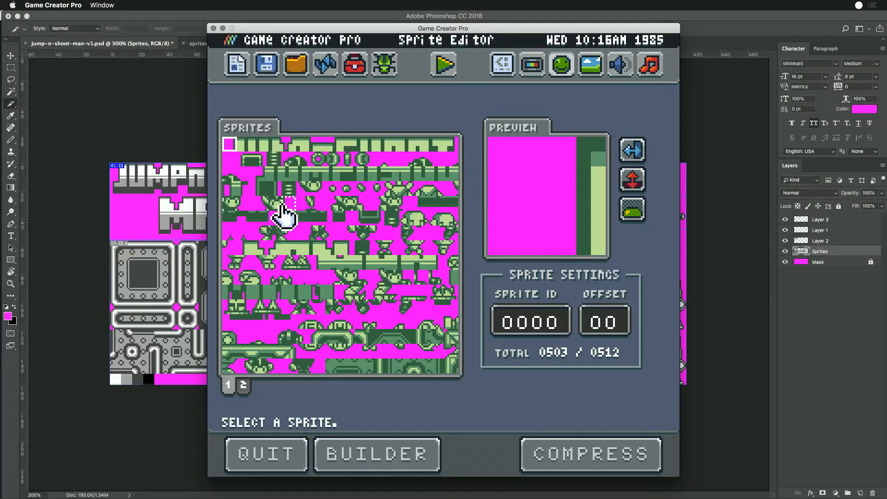
- Select sprite 0145, the face tile on sprite page 1, and check its preview flipped horizontally and vertically
left_click(316, 192)
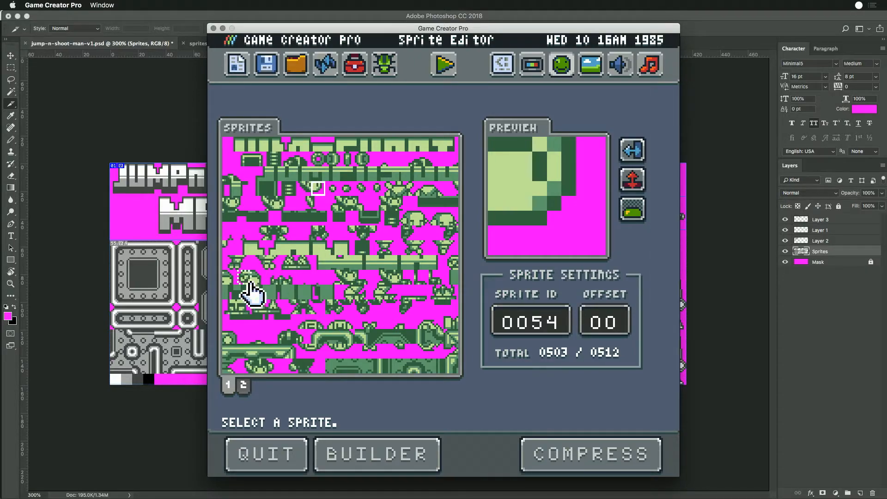
left_click(244, 277)
left_click(631, 150)
left_click(632, 150)
left_click(631, 151)
left_click(629, 149)
left_click(632, 178)
left_click(632, 178)
left_click(632, 178)
left_click(632, 149)
left_click(631, 150)
left_click(634, 180)
- Toggle the mask color in the face tile's preview to compare the masked and background-colored views
left_click(630, 217)
left_click(631, 216)
left_click(630, 216)
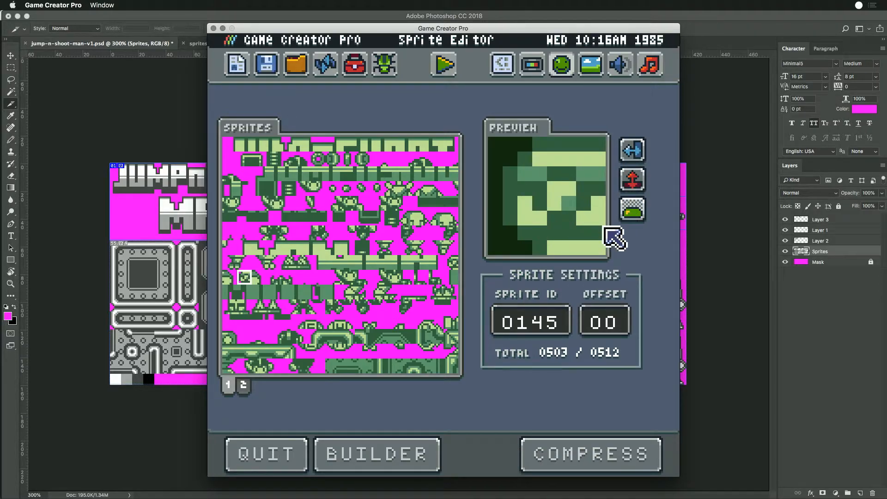
left_click(631, 215)
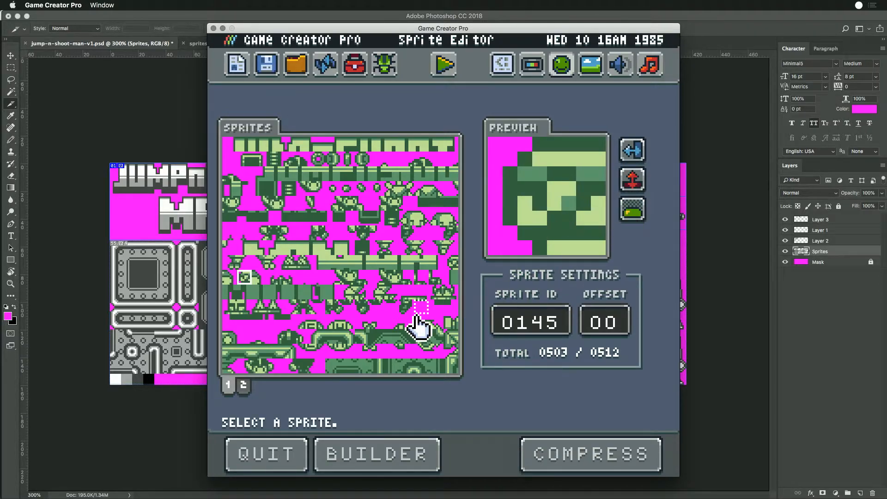
- Review sprite page 2 and page 1 once more and return to the Workspace Explorer
left_click(243, 387)
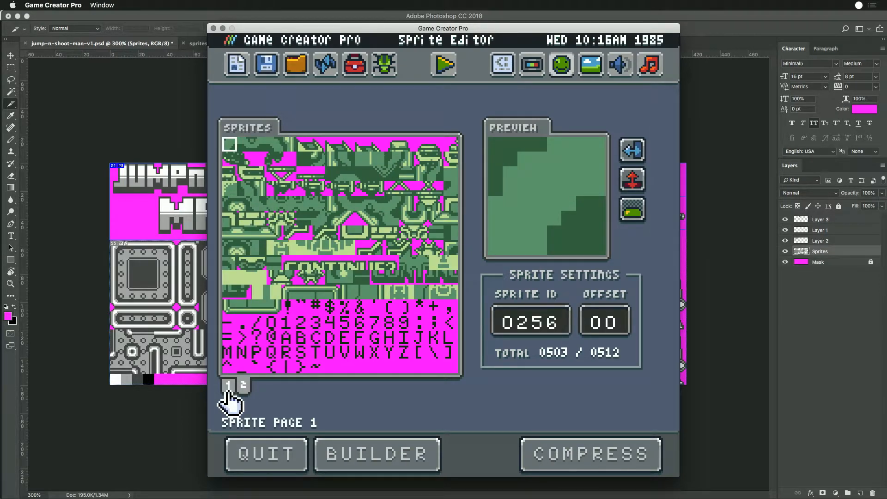
left_click(228, 388)
left_click(262, 69)
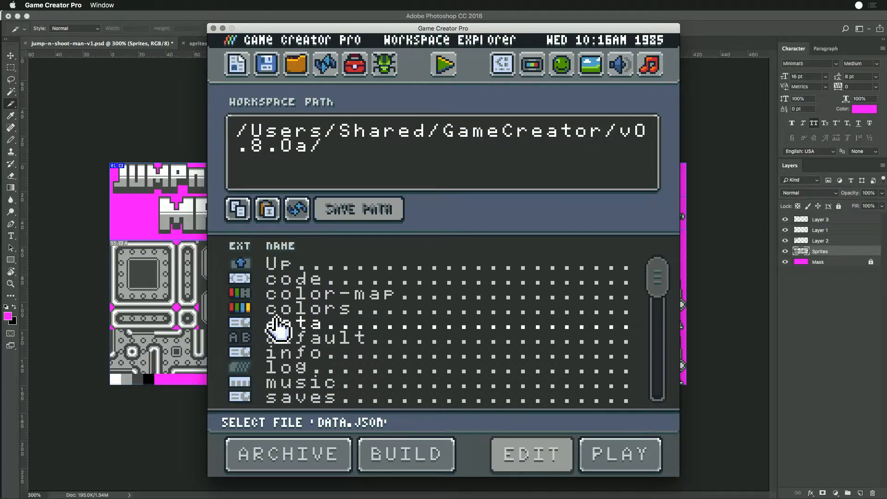
- Switch to Photoshop and start saving jump-n-shoot-man-v1.psd under a new name in the Workspace > Sandbox folder
key("super+Tab")
key("super+shift+s")
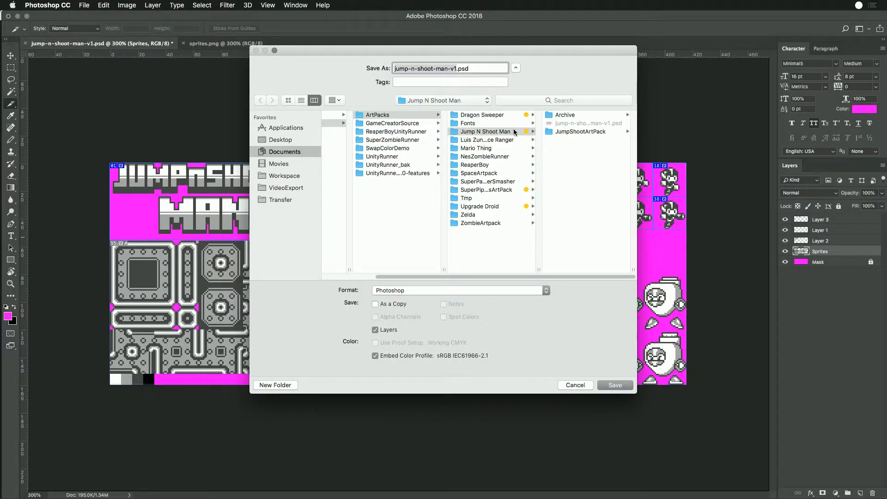
left_click(283, 176)
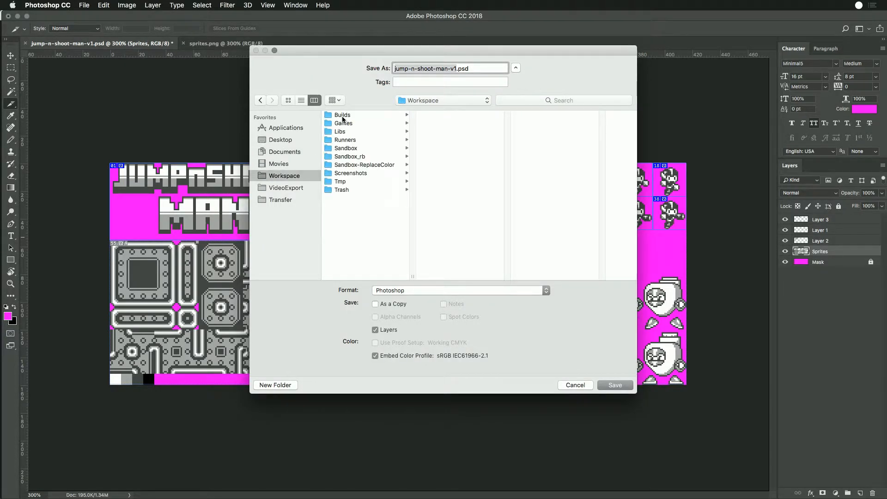
left_click(342, 140)
left_click(342, 149)
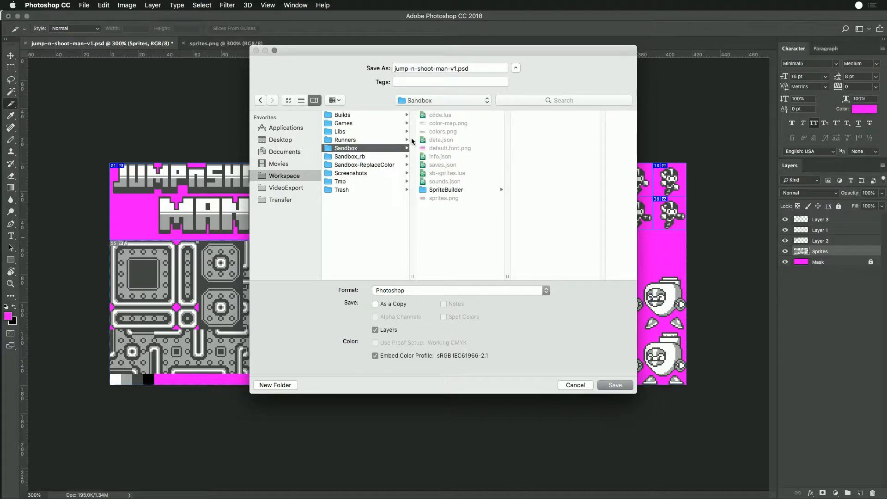
- Name the Photoshop file sprite-reference.psd and save it
left_click(455, 69)
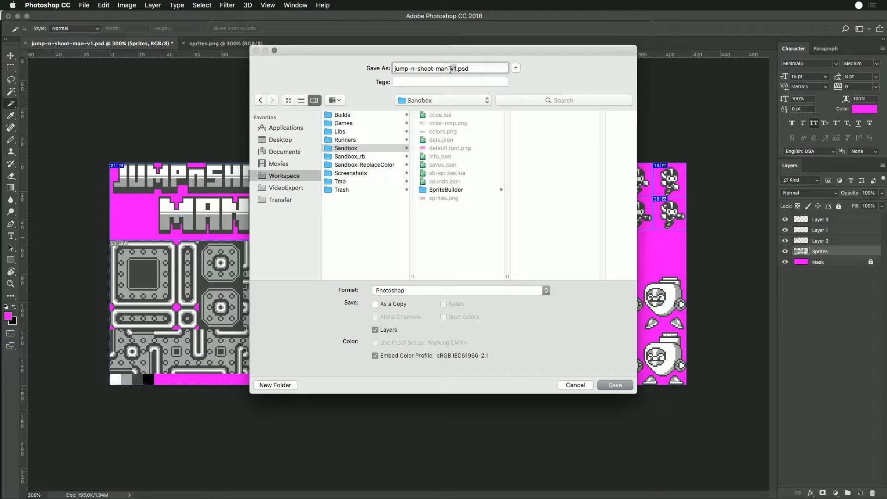
key("Delete")
key("Delete")
key("BackSpace")
key("BackSpace")
key("BackSpace")
key("BackSpace")
key("BackSpace")
key("BackSpace")
key("BackSpace")
key("BackSpace")
key("BackSpace")
key("BackSpace")
key("BackSpace")
key("BackSpace")
key("BackSpace")
key("BackSpace")
key("BackSpace")
key("BackSpace")
key("BackSpace")
type("sprite-sro")
key("BackSpace")
key("BackSpace")
type("ource")
key("BackSpace")
key("BackSpace")
key("BackSpace")
key("BackSpace")
key("BackSpace")
type("refererence")
key("Return")
key("Return")
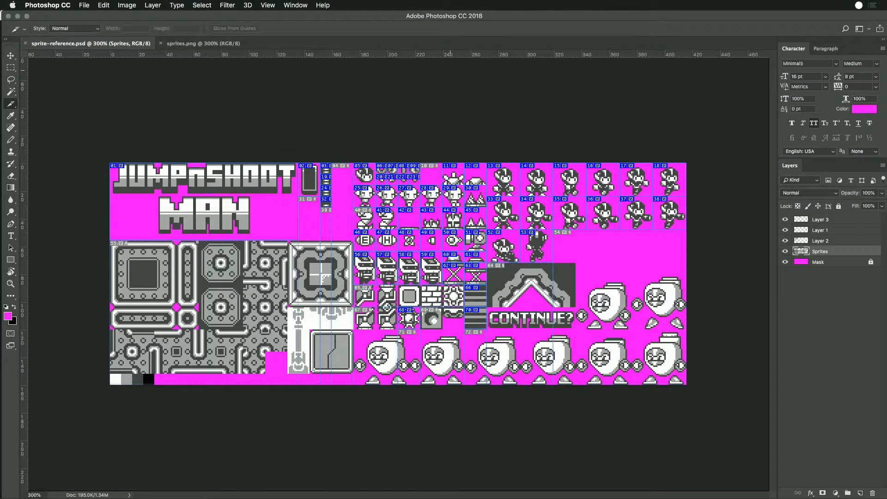
- Switch to Finder and check the sprite-reference.psd file in the Sandbox folder
key("super+Tab")
key("super+Tab")
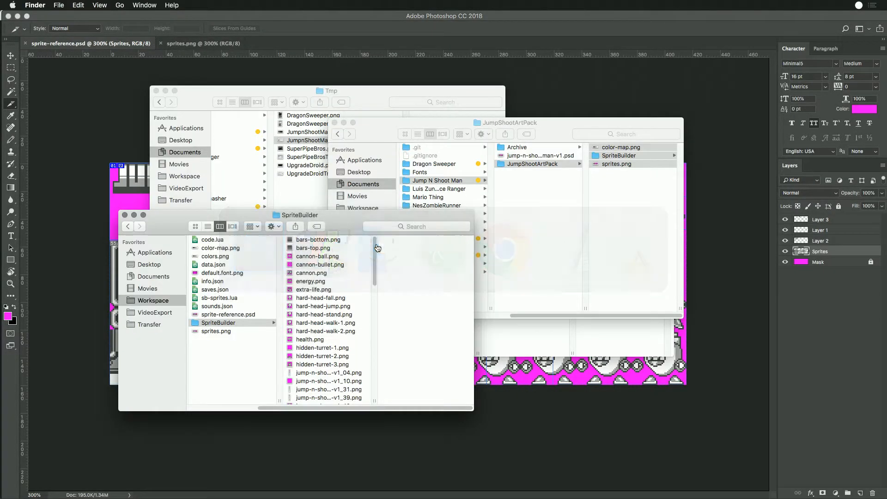
left_click(215, 324)
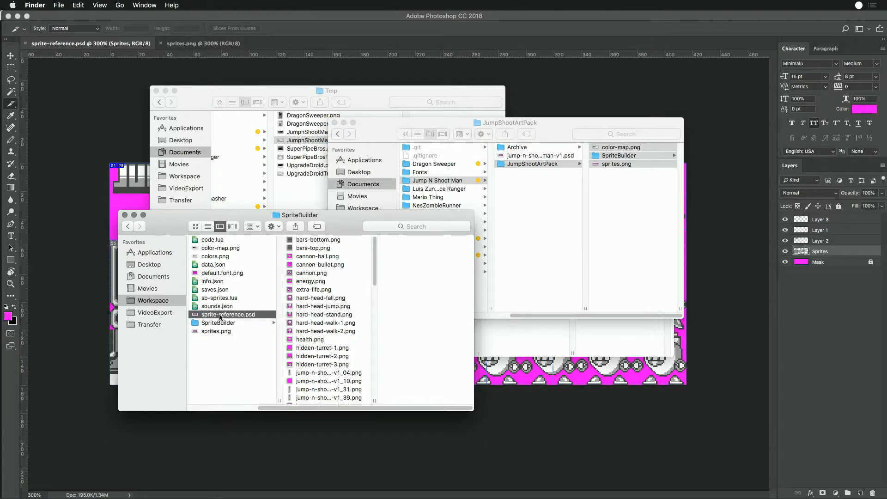
- Close sprite-reference.psd in Photoshop and move the file to the Trash from Finder's Sandbox folder
key("super+Tab")
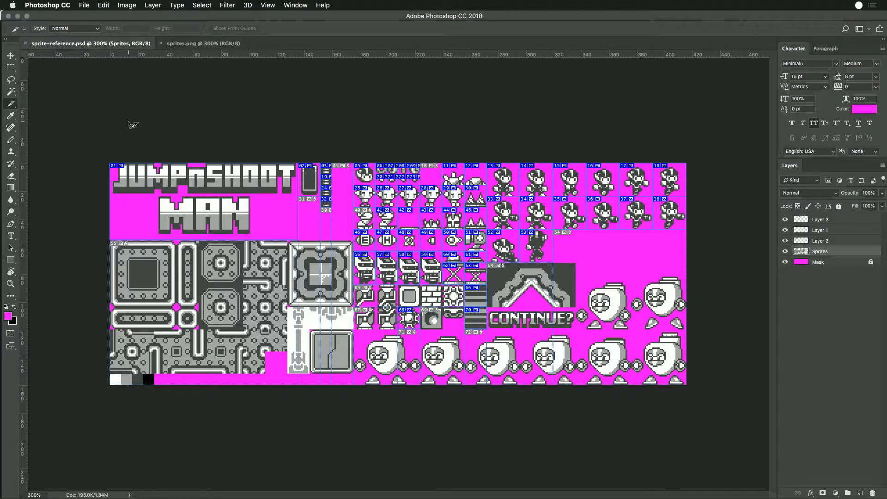
key("super+w")
key("super+Tab")
key("super+Tab")
key("super+shift+Tab")
key("super+shift+Tab")
key("super+Tab")
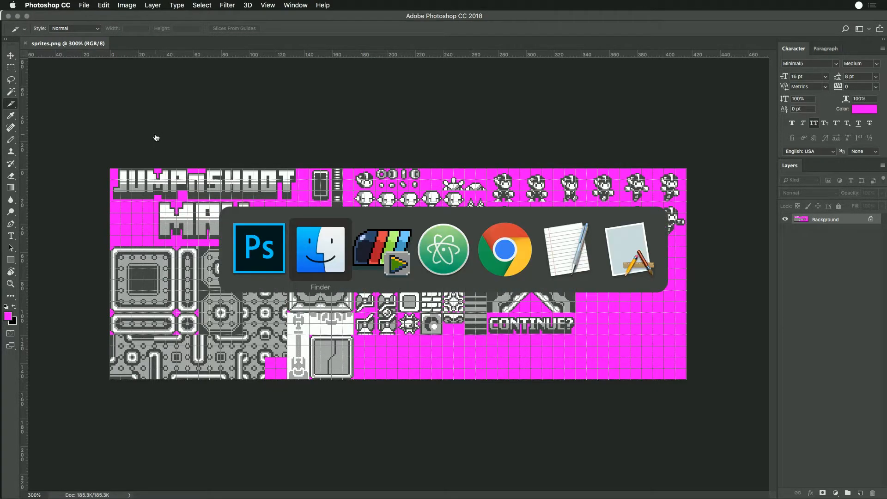
right_click(202, 317)
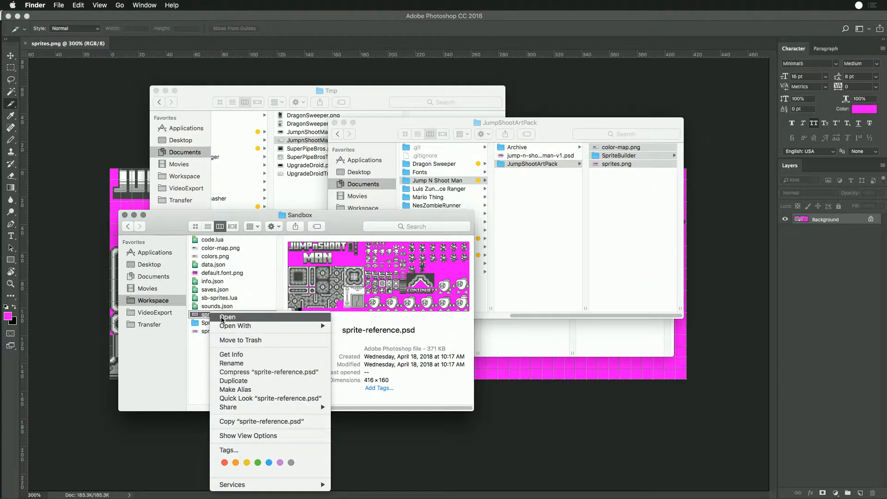
left_click(217, 340)
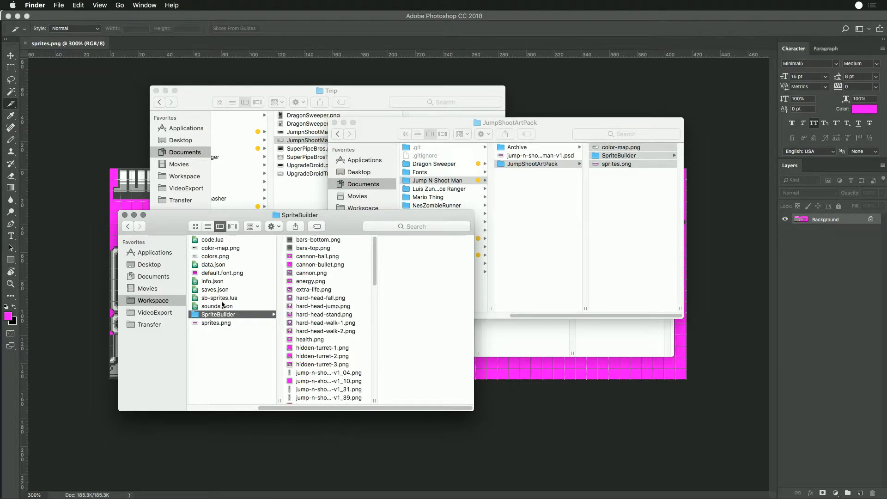
- Open jump-n-shoot-man-v1.psd from the Jump N Shoot Man folder and start saving a copy into Workspace > Sandbox
left_click(536, 156)
double_click(499, 157)
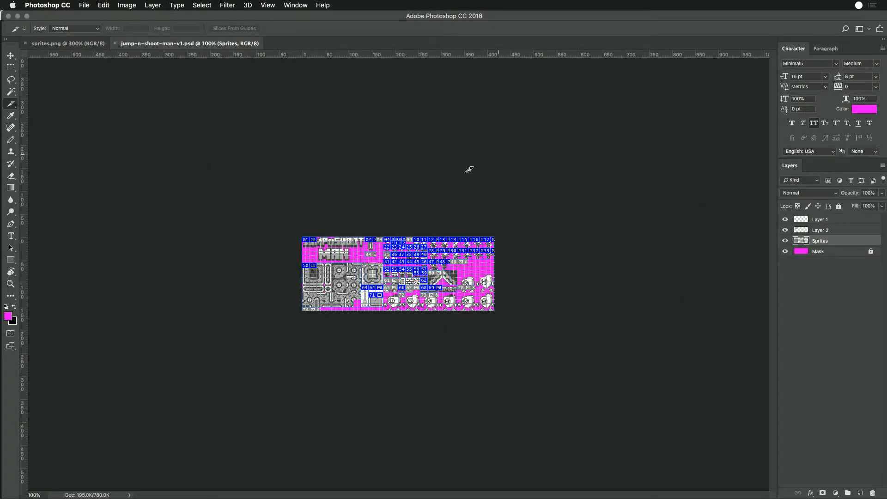
key("super+shift+s")
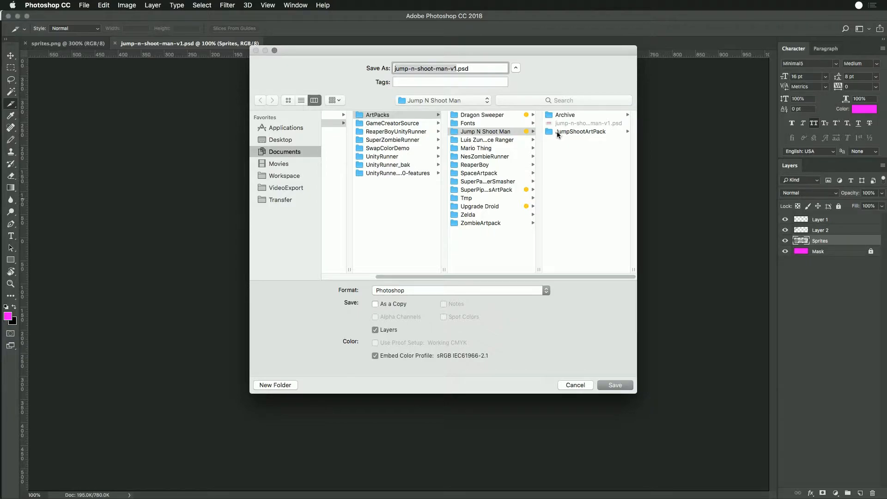
left_click(272, 177)
left_click(346, 148)
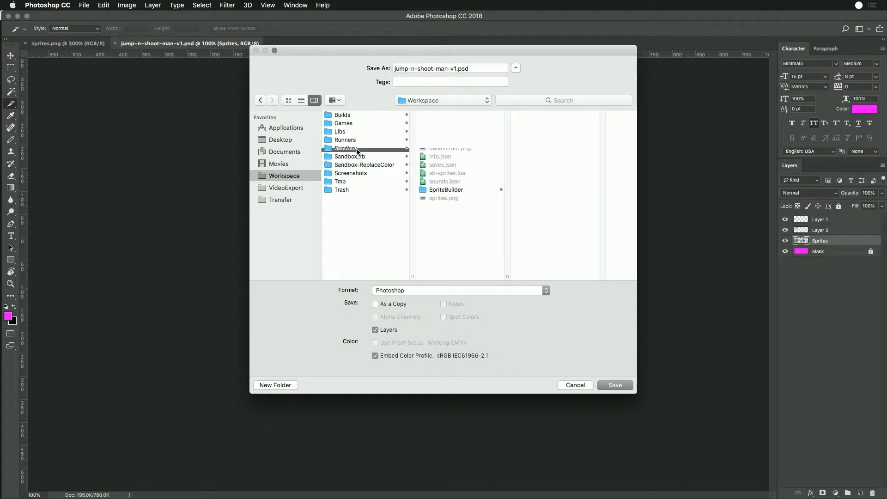
- Save the copy in PNG format as sprites-reference.png with the large file size option
left_click(418, 290)
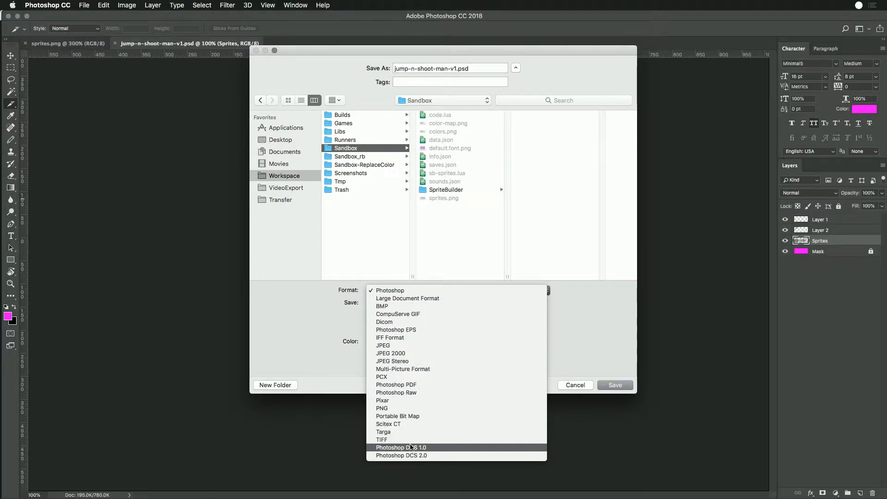
left_click(418, 408)
left_click(451, 68)
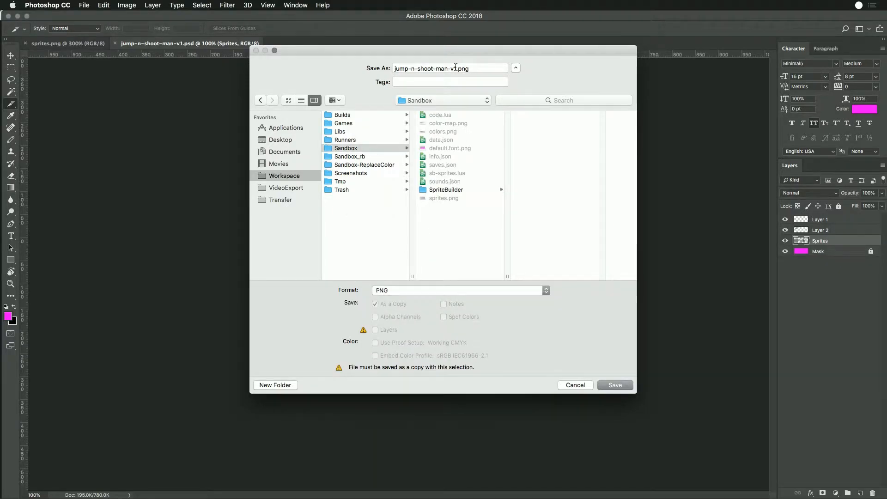
type("sprites-reference")
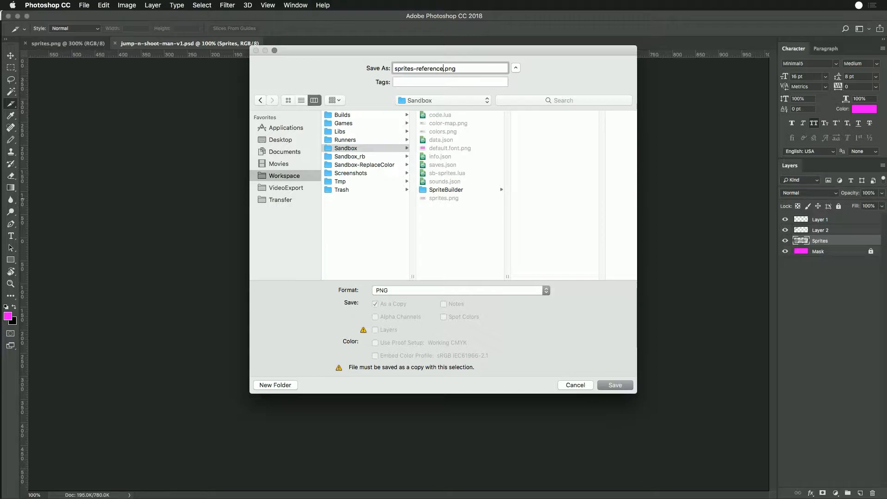
key("Return")
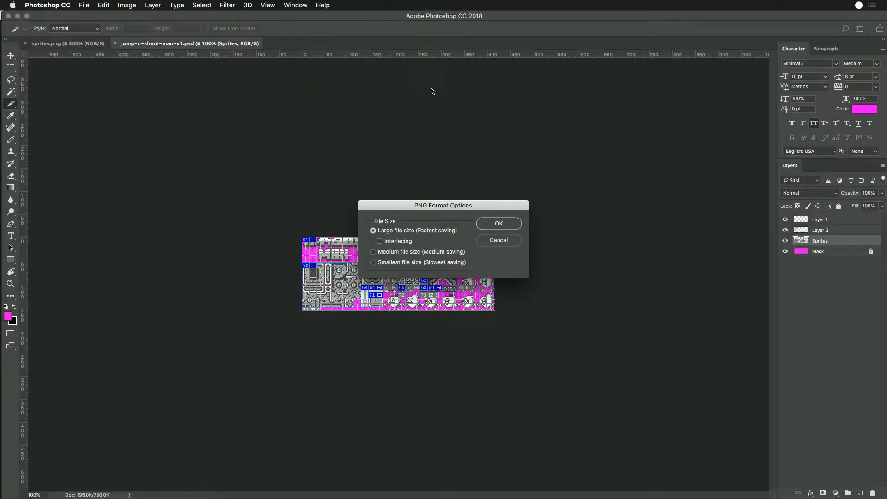
left_click(499, 225)
- Switch to Finder and inspect sprites-reference.png, sprites.png and the SpriteBuilder folder in Sandbox
key("super+Tab")
key("super+shift+Tab")
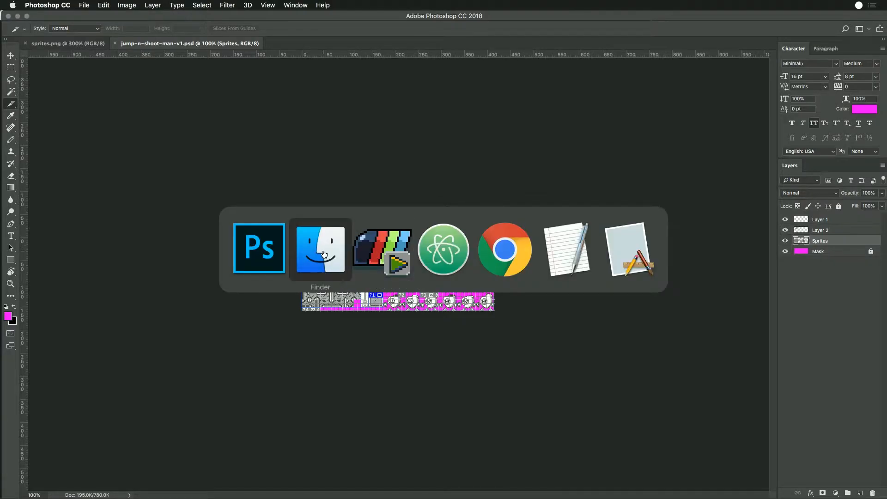
left_click(255, 219)
left_click(225, 323)
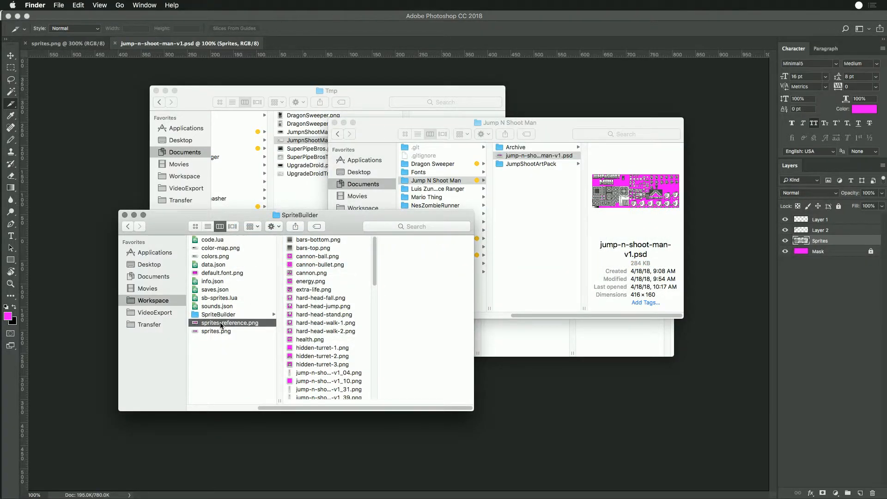
left_click(224, 332)
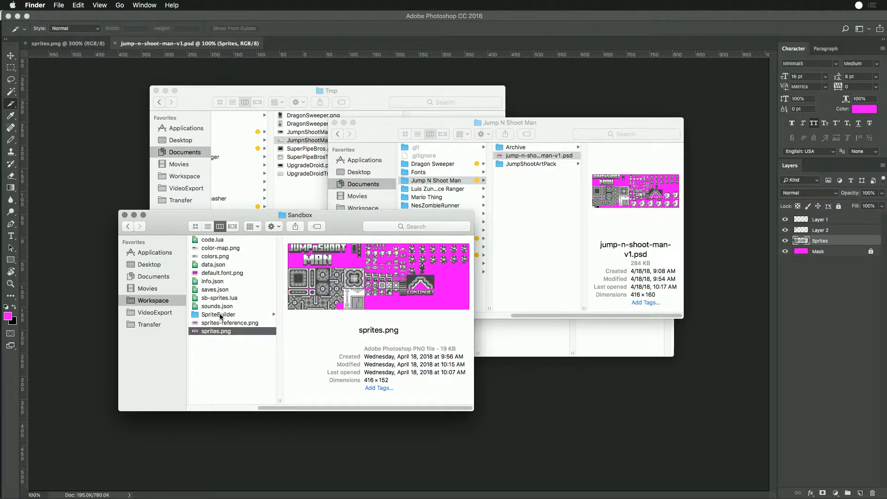
left_click(222, 315)
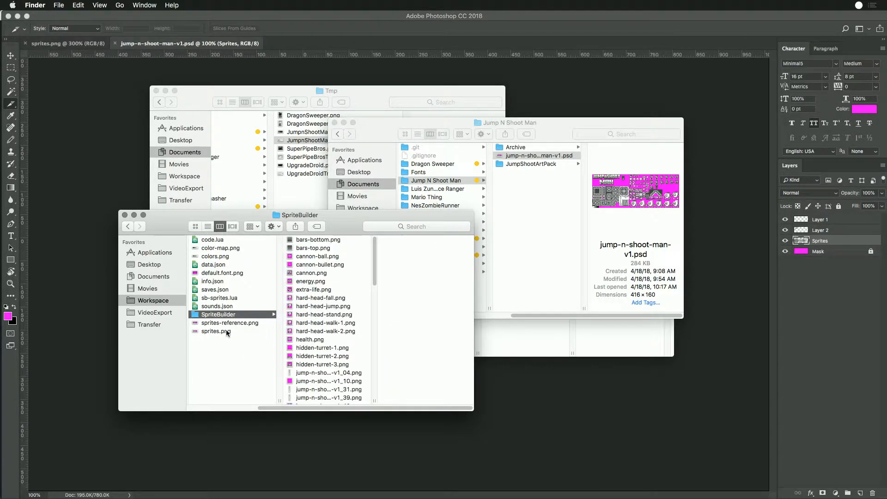
- Preview the default.font.png, colors.png and color-map.png files in the Sandbox folder
scroll(331, 290, "down", 10)
scroll(332, 318, "up", 10)
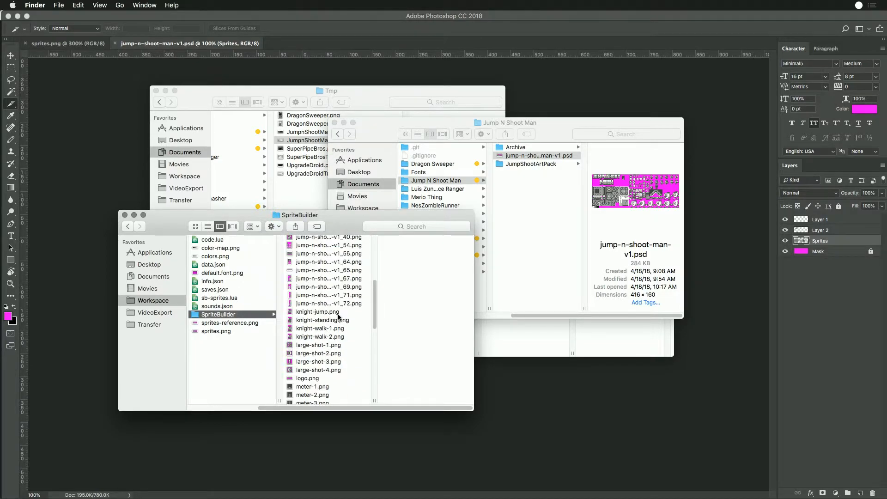
left_click(208, 274)
left_click(210, 257)
left_click(213, 248)
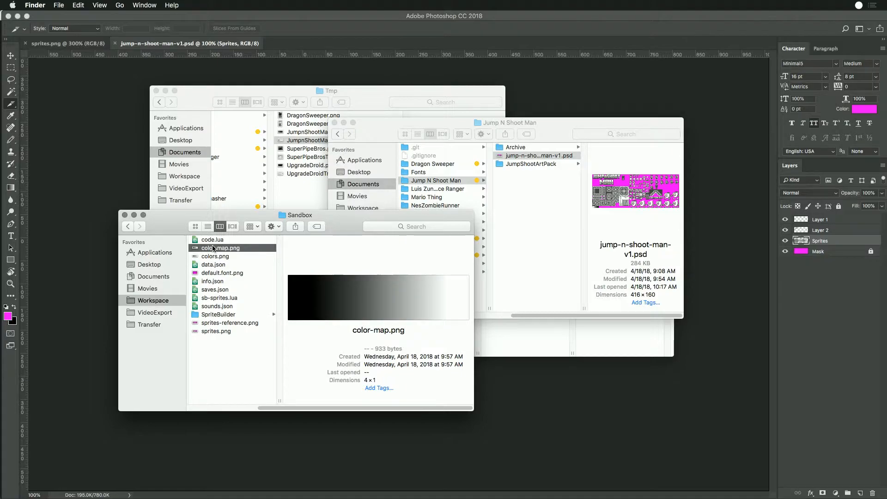
left_click(208, 257)
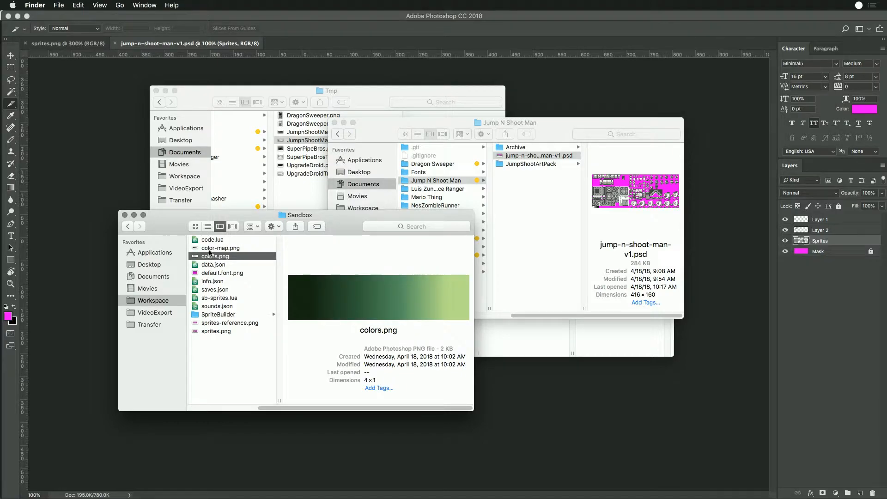
left_click(208, 250)
- Switch to Game Creator Pro and open the data file from the Workspace Explorer in the Chip Editor
left_click(564, 79)
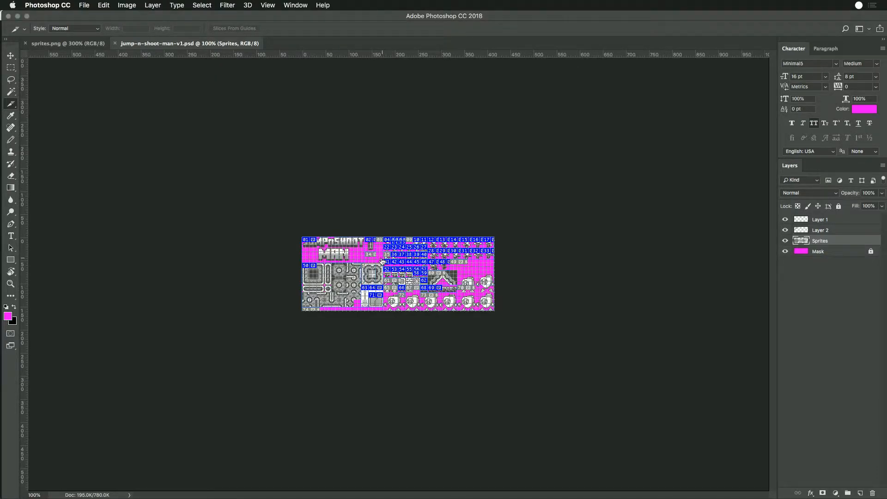
key("super+Tab")
key("super+Tab")
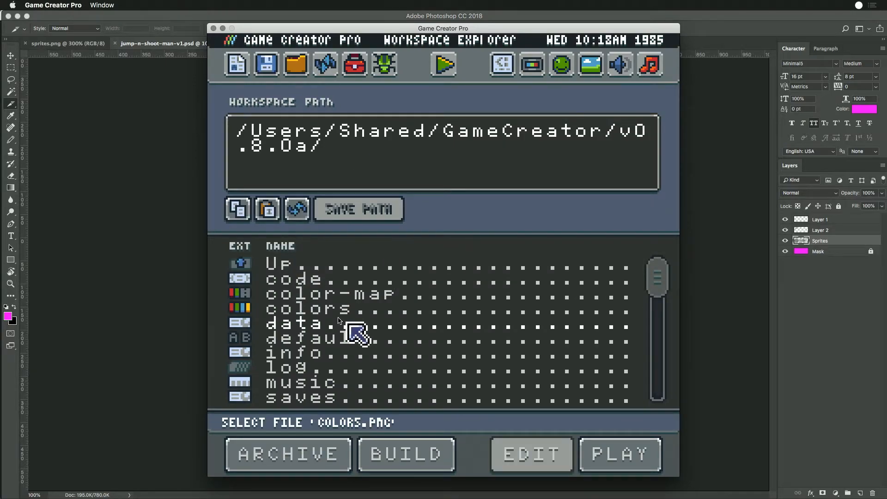
left_click(290, 339)
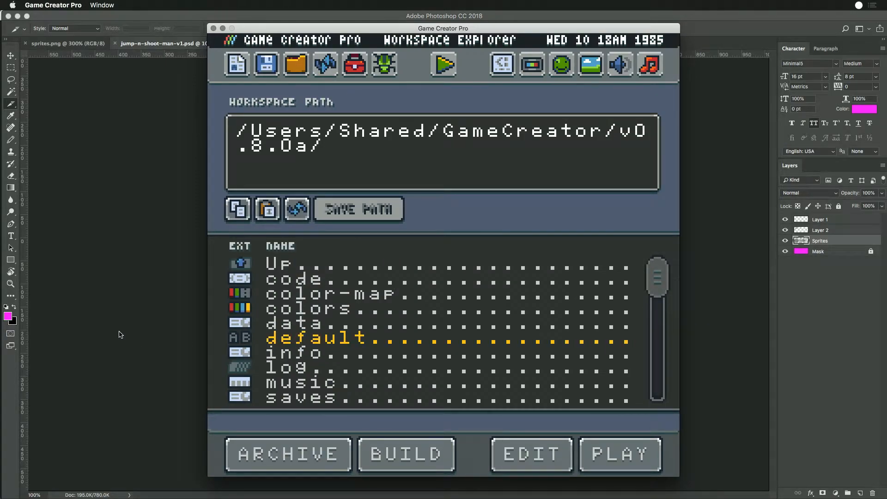
double_click(288, 323)
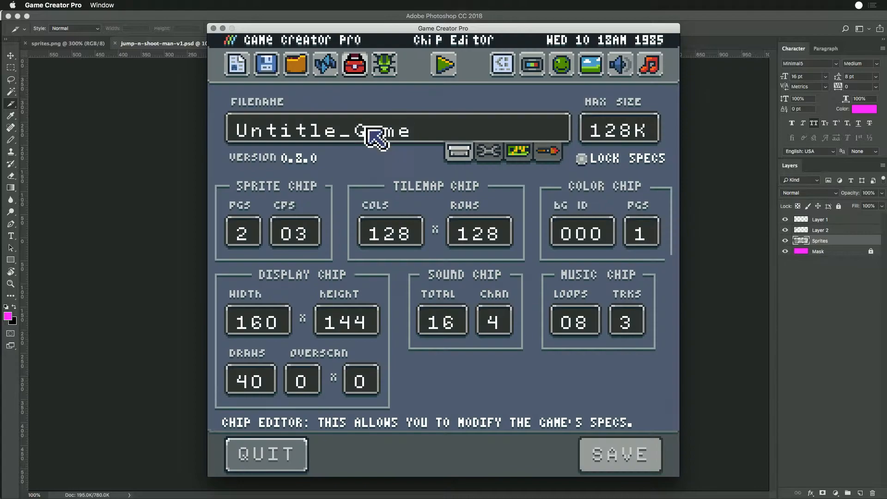
- Set the game's filename to JumpNShootManArtPack in the Chip Editor
left_click(376, 136)
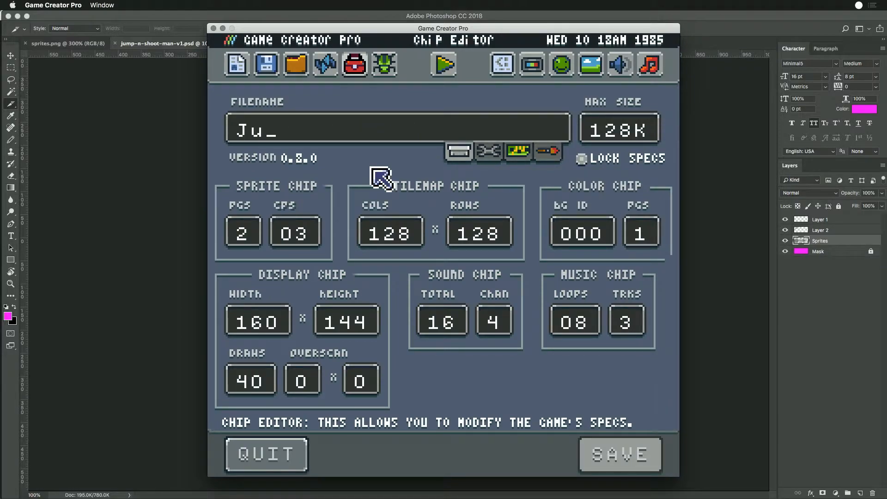
type("JumpNShoot")
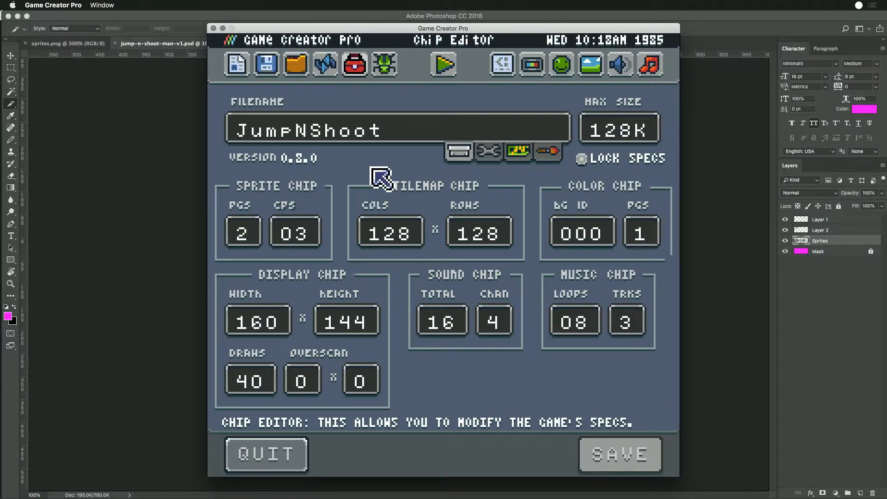
type("ManArtPack")
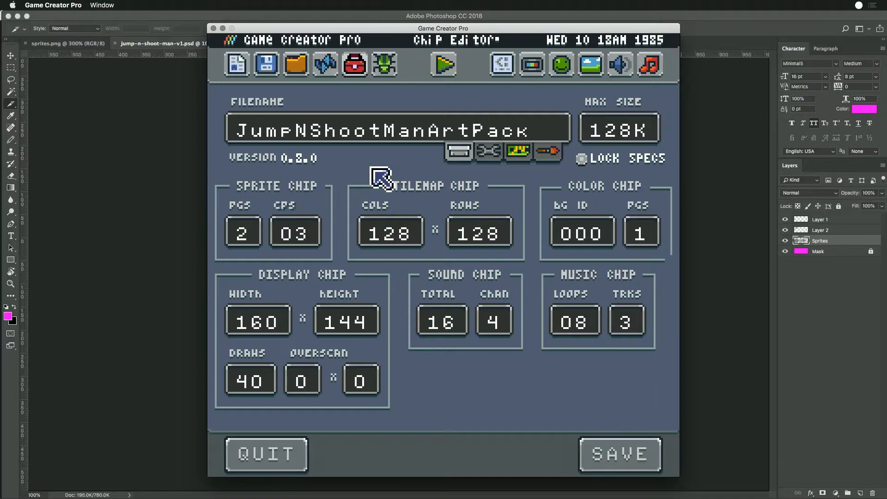
- Save the renamed game's settings to its data file in the Chip Editor
left_click(545, 152)
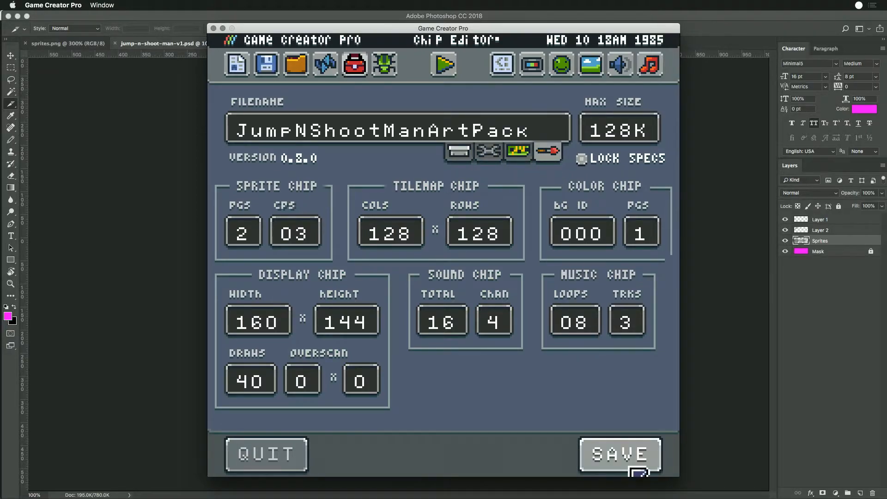
left_click(599, 458)
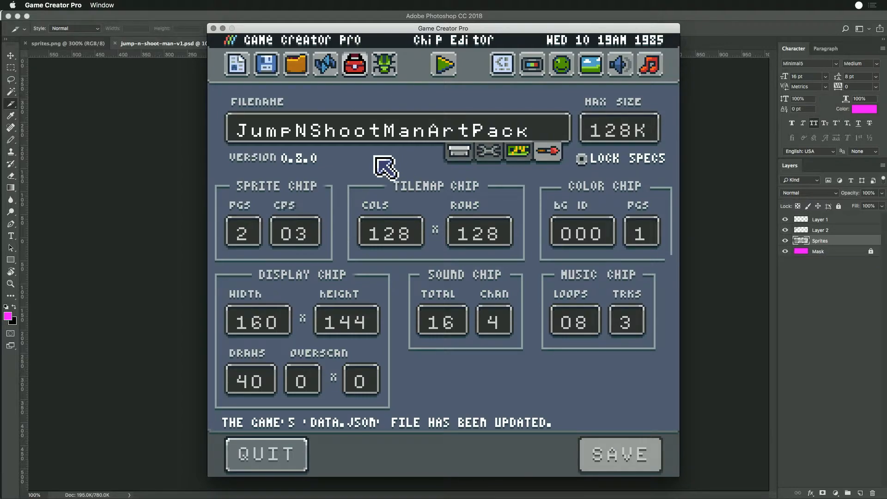
- Look through the game's colors in the color editor
left_click(560, 68)
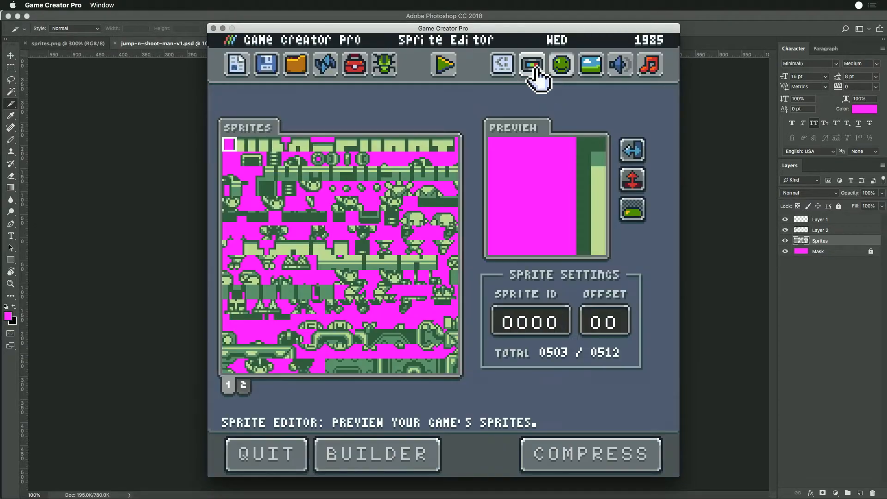
left_click(534, 68)
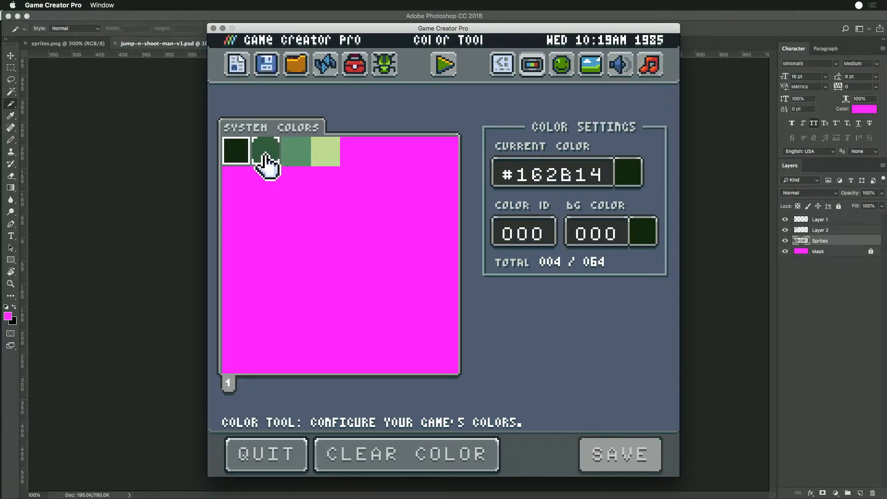
left_click(267, 153)
left_click(326, 151)
left_click(235, 153)
- Review both sprite pages in the Sprite Editor
left_click(562, 65)
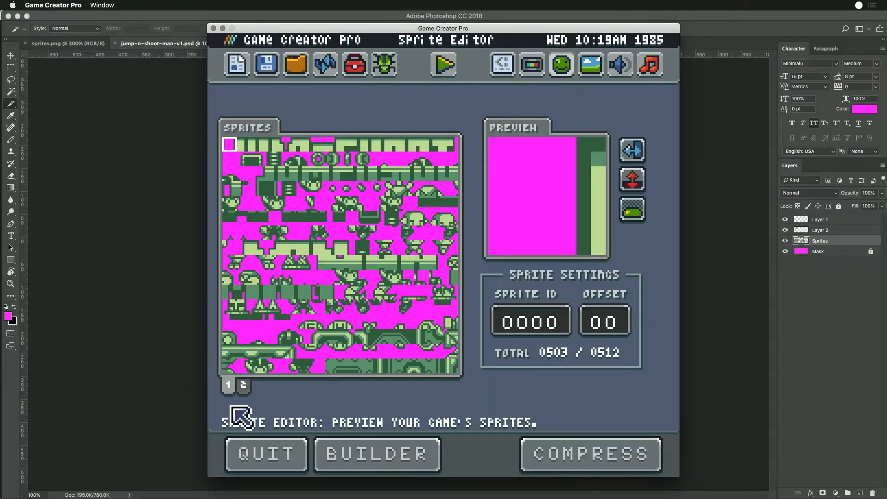
left_click(243, 387)
left_click(229, 385)
left_click(243, 385)
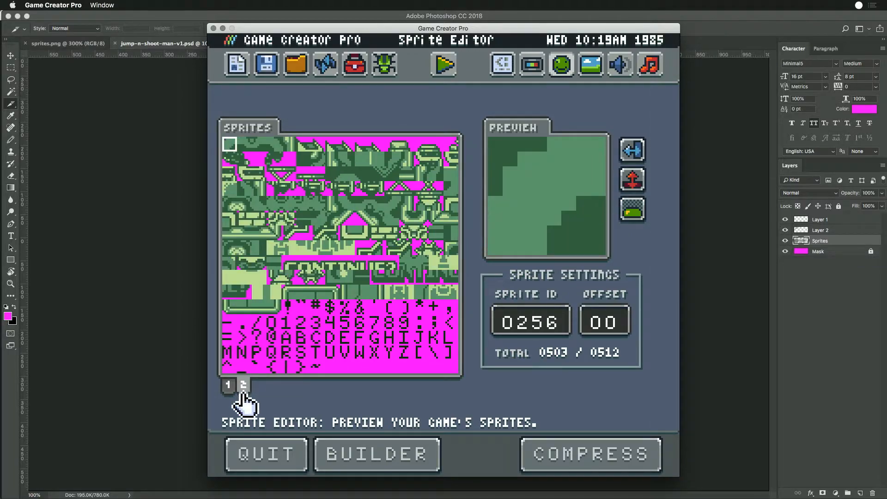
left_click(229, 386)
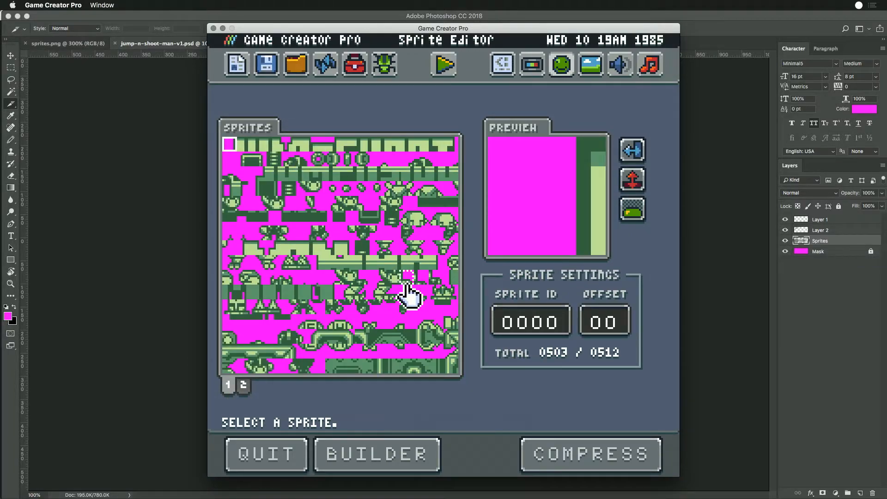
- Look over the game's Tilemap Preview and Sound Editor
left_click(589, 69)
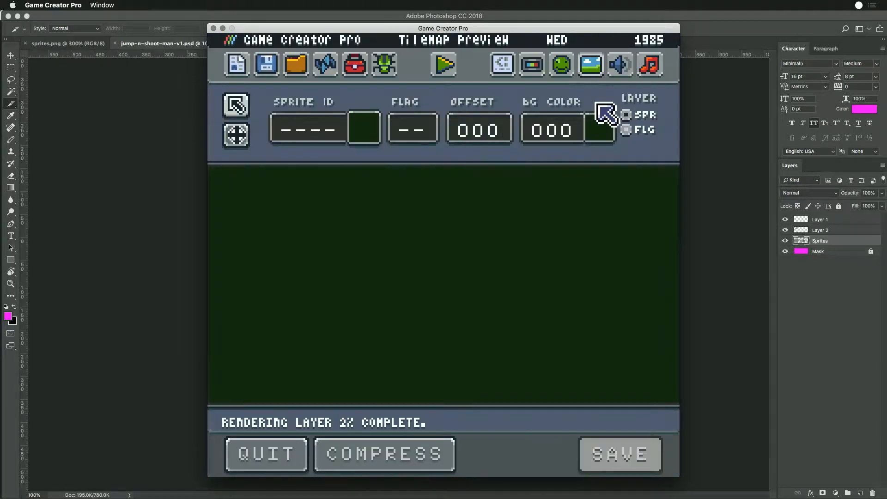
left_click(613, 68)
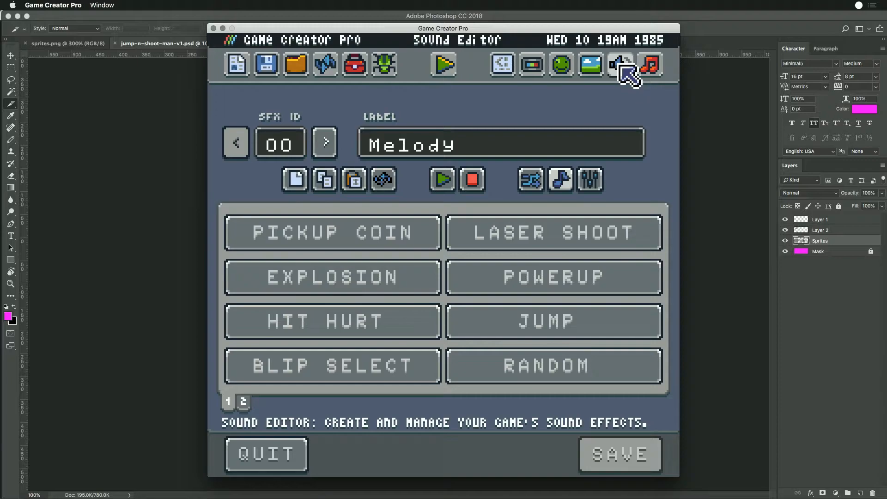
left_click(593, 74)
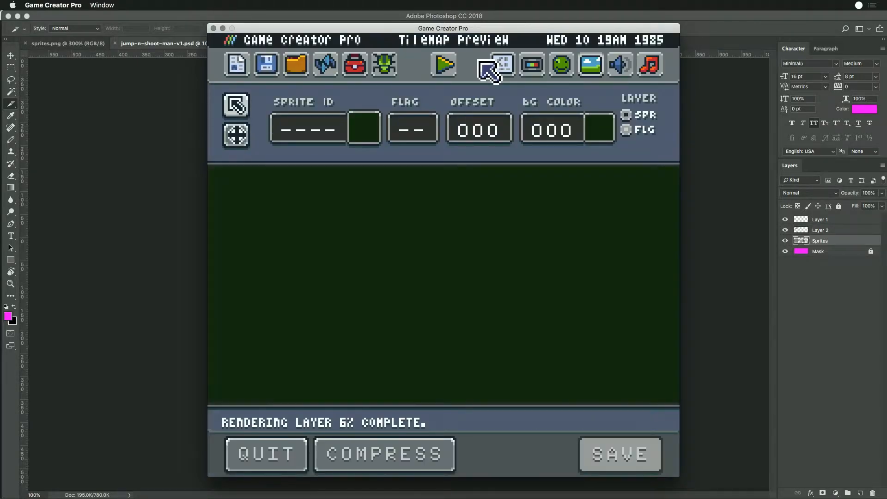
- Generate a random song in the Music Editor, start its playback and stop it
left_click(652, 71)
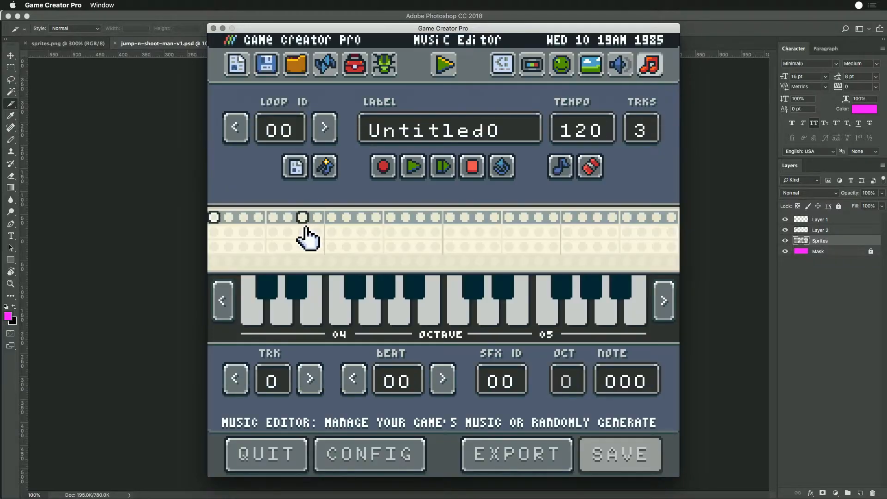
left_click(326, 167)
left_click(414, 172)
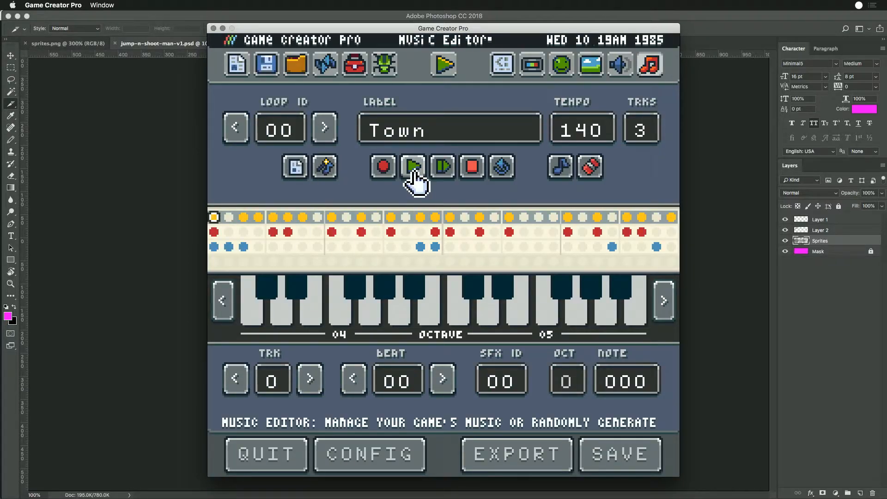
left_click(471, 176)
- Set the system volume to 011 in the Settings Tool
left_click(354, 69)
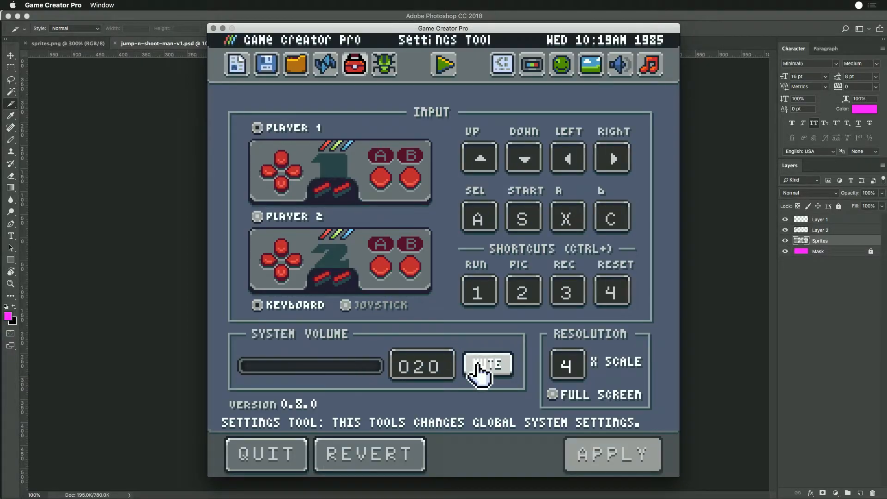
left_click_drag(240, 367, 277, 376)
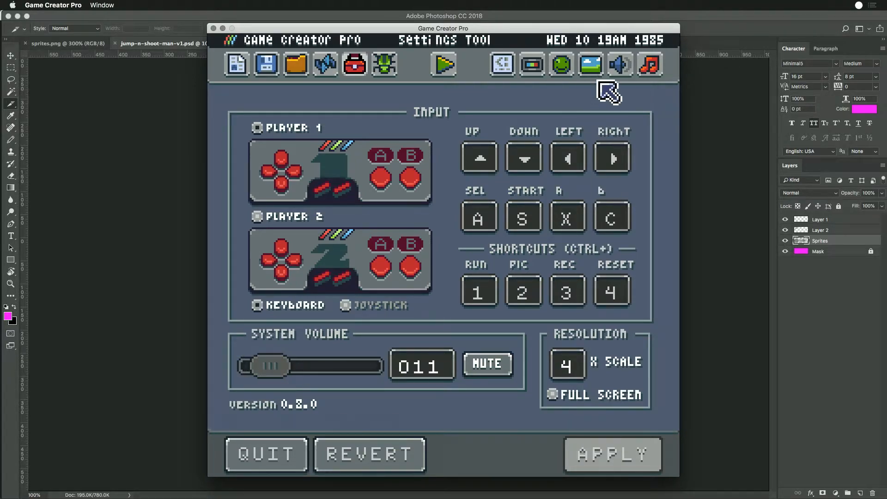
- Return to the Music Editor, generate a random song for loop 00 and play it
left_click(649, 64)
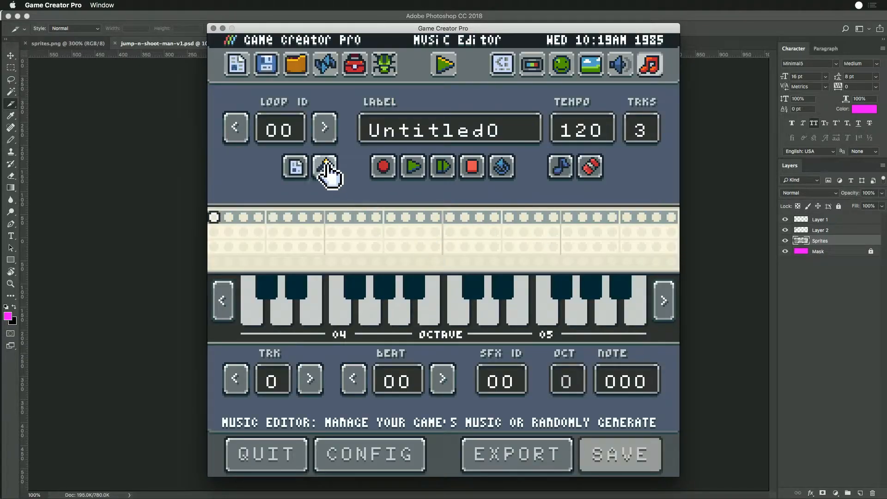
left_click(327, 169)
left_click(414, 167)
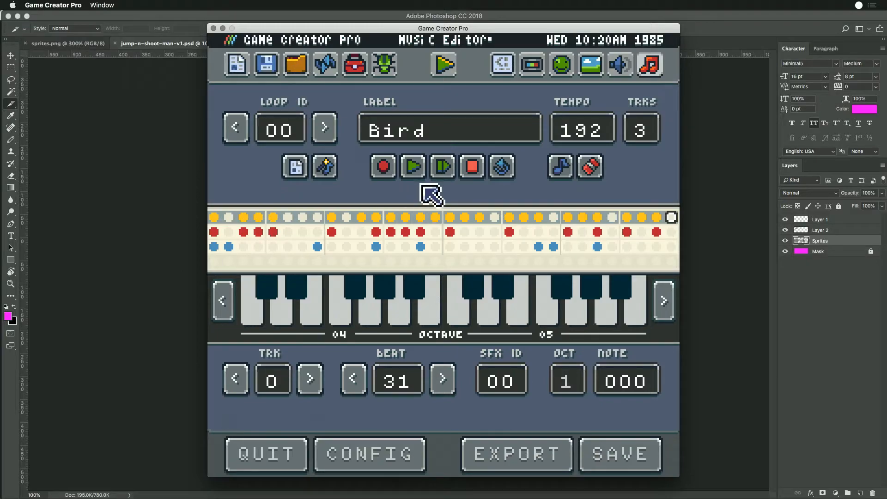
left_click(415, 175)
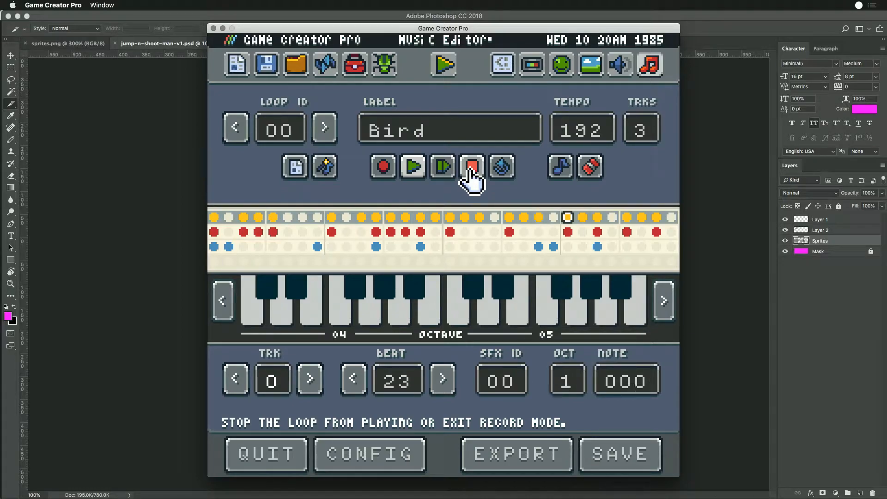
- Regenerate the song in loop 00 several times, play it, and open the music generator's configuration
left_click(325, 171)
left_click(325, 171)
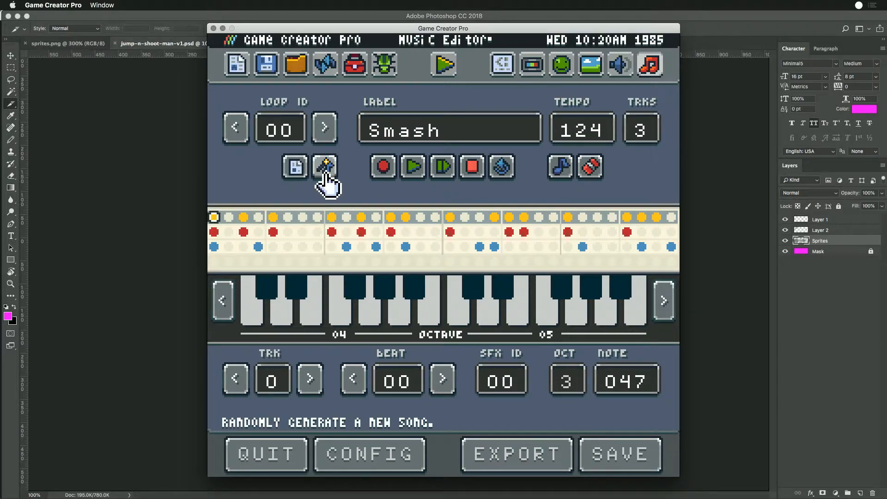
left_click(325, 171)
left_click(412, 172)
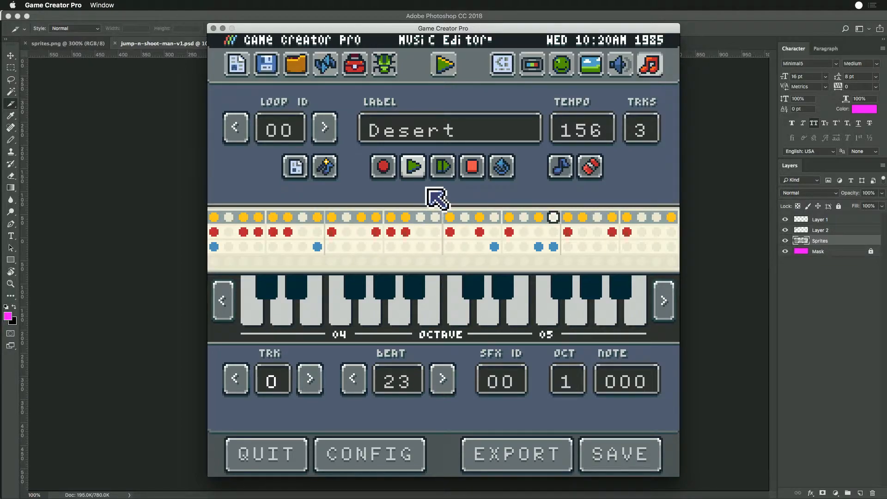
left_click(391, 462)
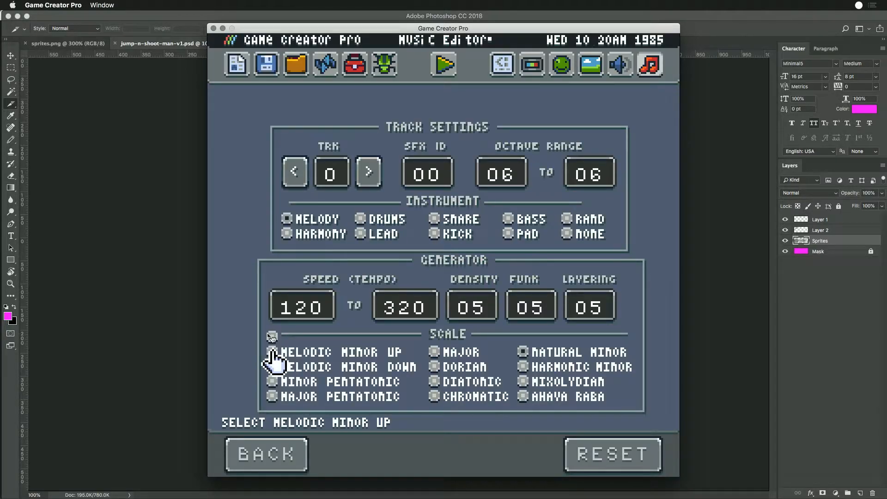
- Switch to Chrome and open the PixelVision8 organization page on GitHub from the LuaDemos repository
key("super+Tab")
key("super+Tab")
key("super+Tab")
key("super+Tab")
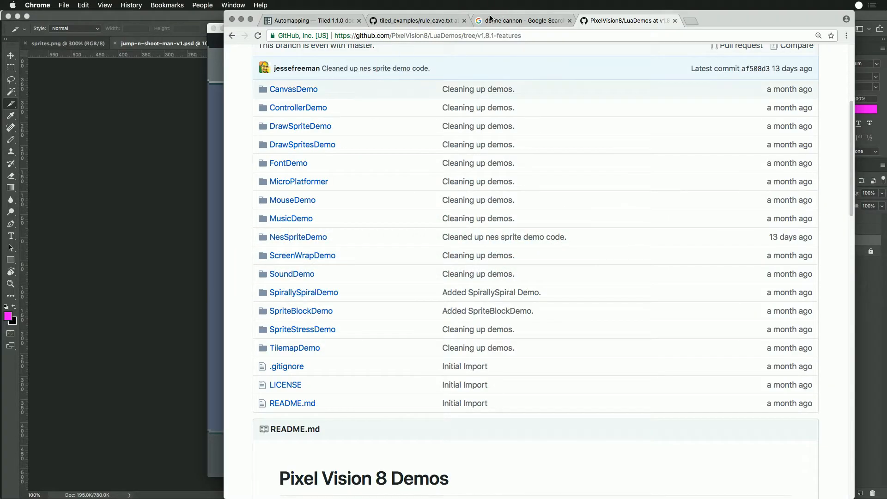
left_click(416, 21)
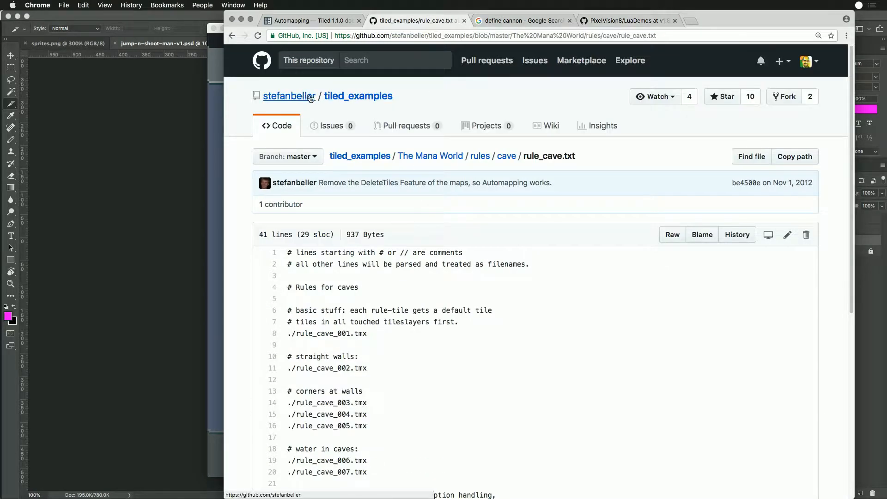
left_click(608, 21)
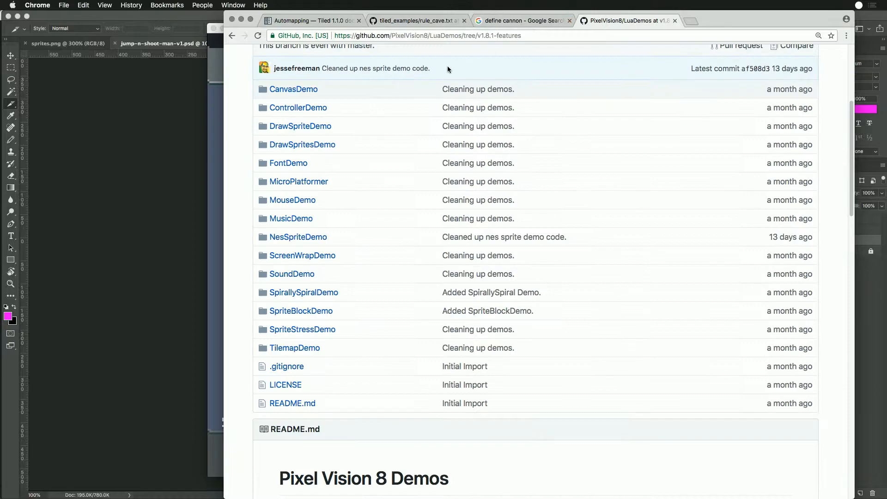
scroll(425, 81, "up", 5)
left_click(290, 96)
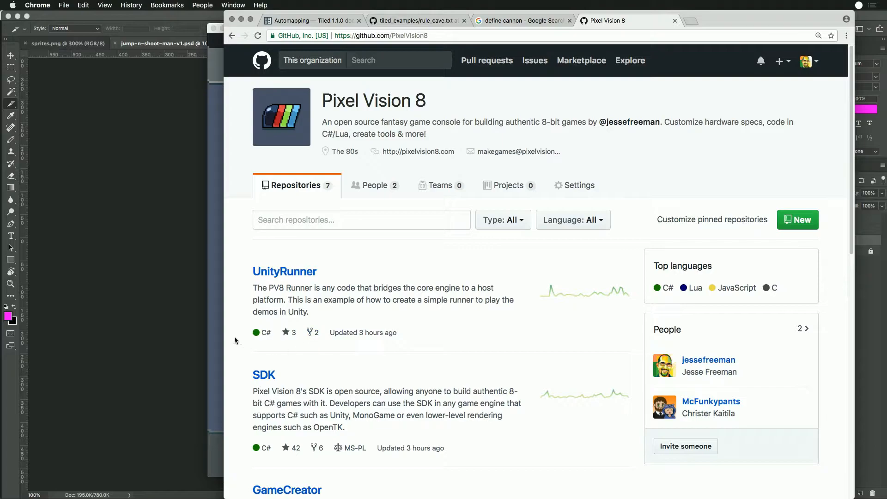
- Switch back to Game Creator Pro, mute the system volume and open the Sprite Editor
left_click(217, 256)
left_click(352, 66)
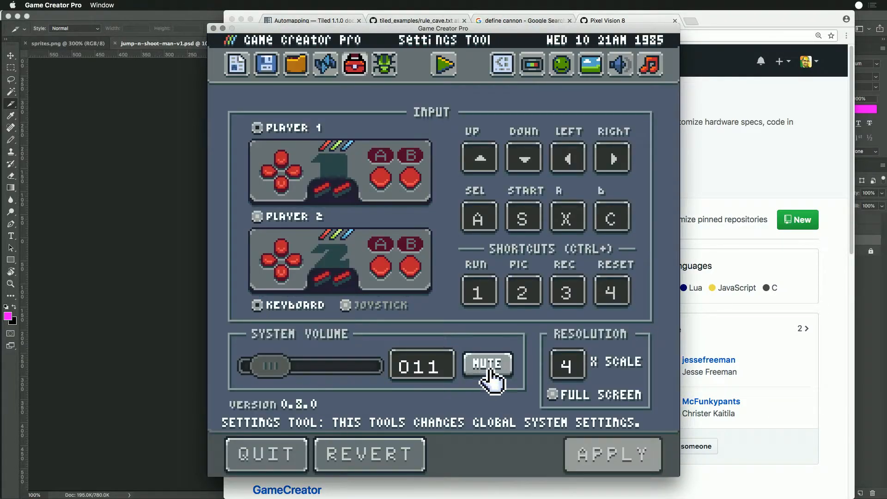
left_click(488, 364)
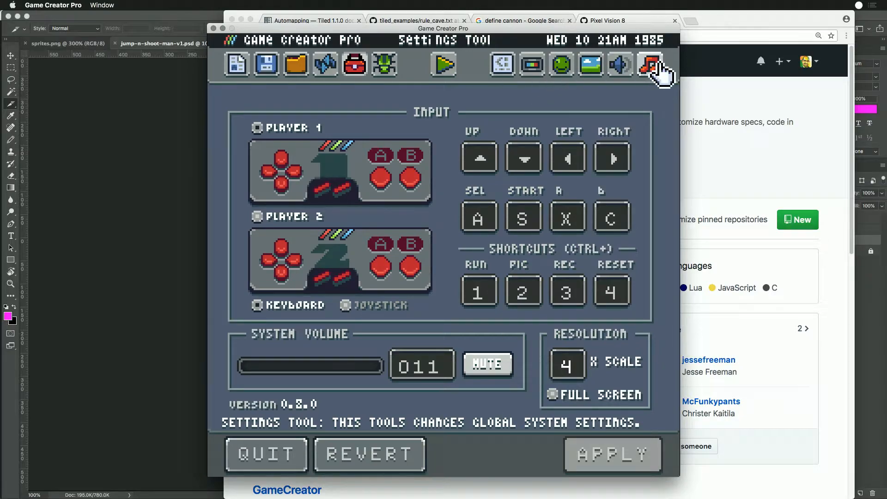
left_click(563, 67)
- Switch to Chrome and start a new issue in the PixelVision8 GameCreator repository
left_click(713, 186)
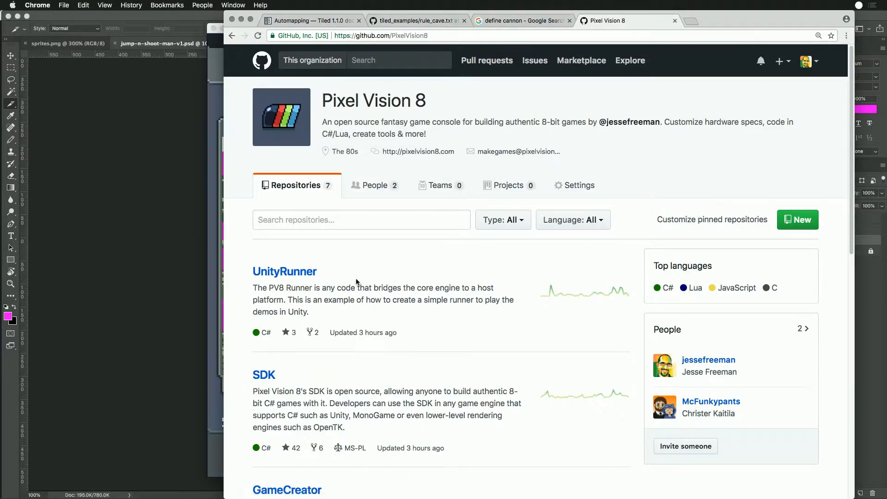
scroll(396, 322, "down", 5)
left_click(288, 303)
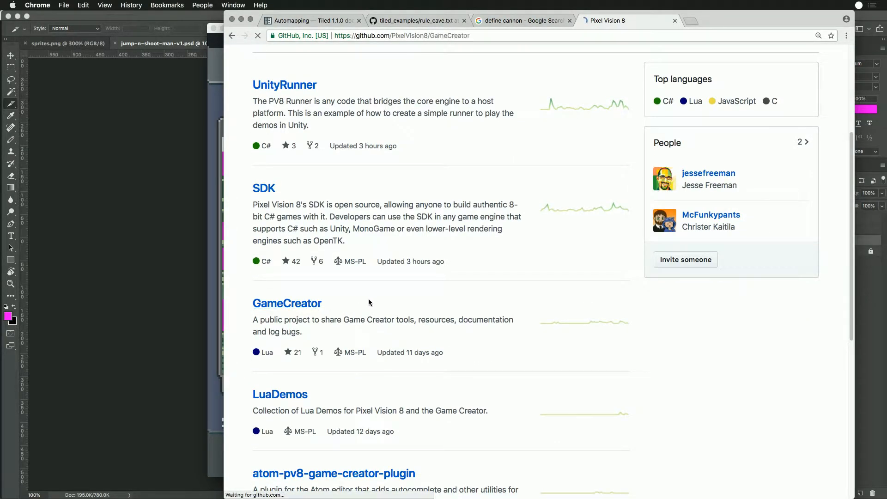
left_click(331, 126)
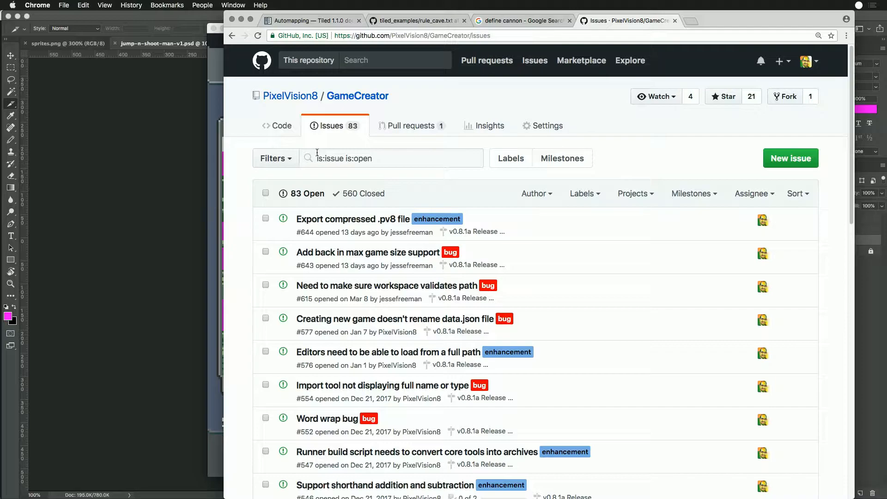
left_click(789, 160)
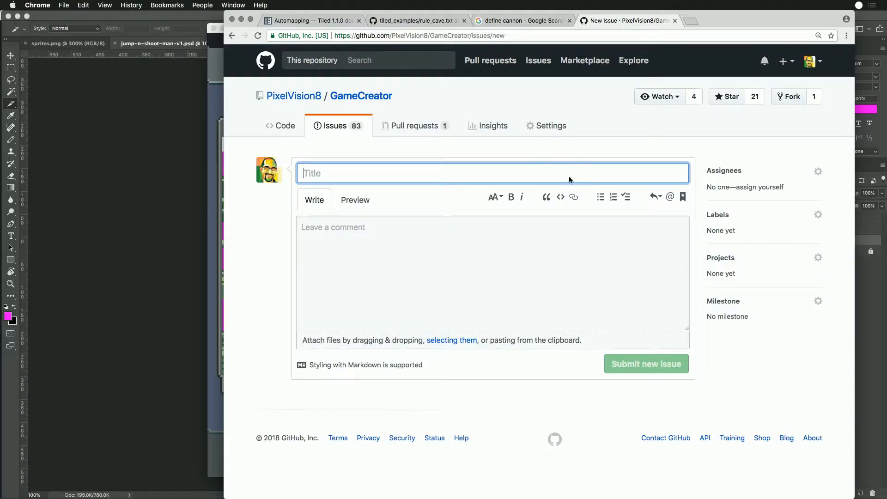
- Assign the new issue to the signed-in account's owner and apply the bug label
left_click(817, 172)
left_click(716, 243)
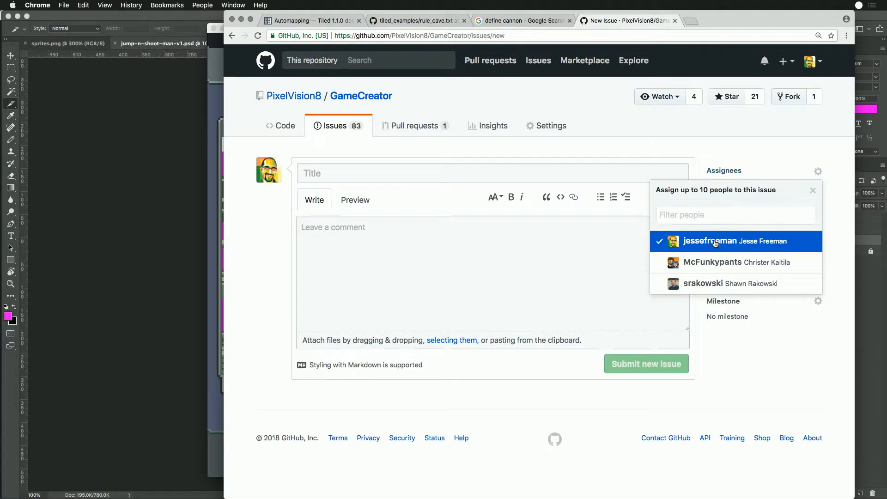
left_click(834, 209)
left_click(818, 217)
left_click(693, 288)
left_click(835, 250)
- Leave the issue without a project and set its milestone to v0.8.1a Release - Tool Refinement
left_click(817, 261)
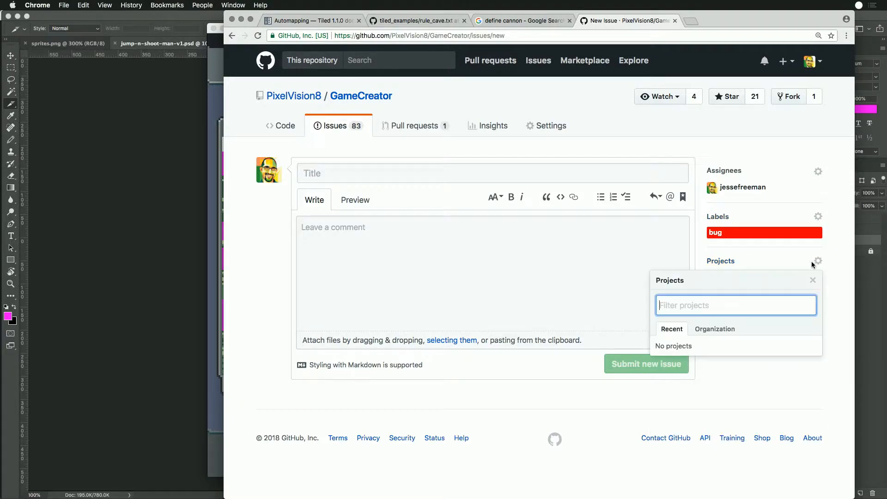
left_click(838, 279)
left_click(817, 306)
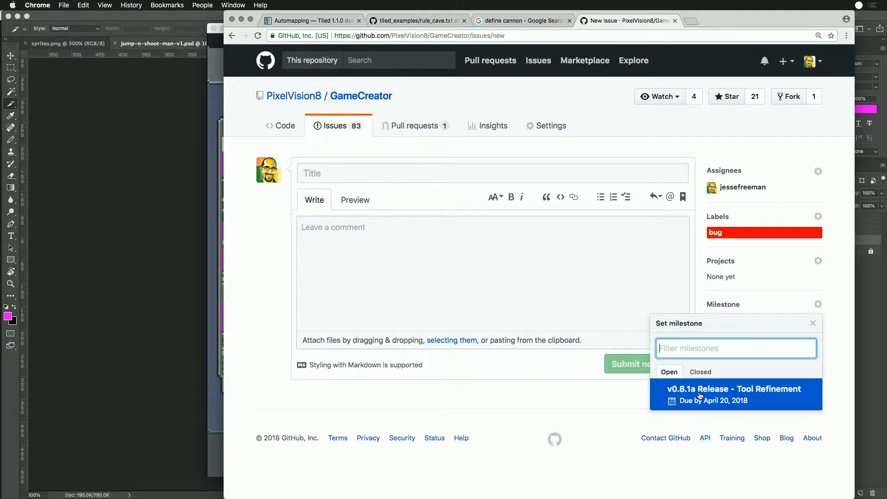
left_click(700, 396)
- Title the issue "Music Gen Config UI Error" and move on toward the comment field
left_click(353, 173)
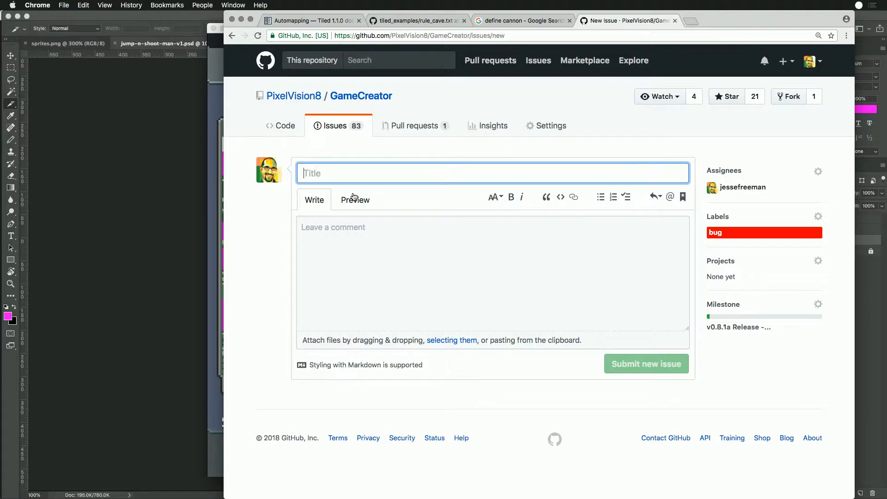
type("Mu")
type("sic Gen C")
key("BackSpace")
type("Gen Confi")
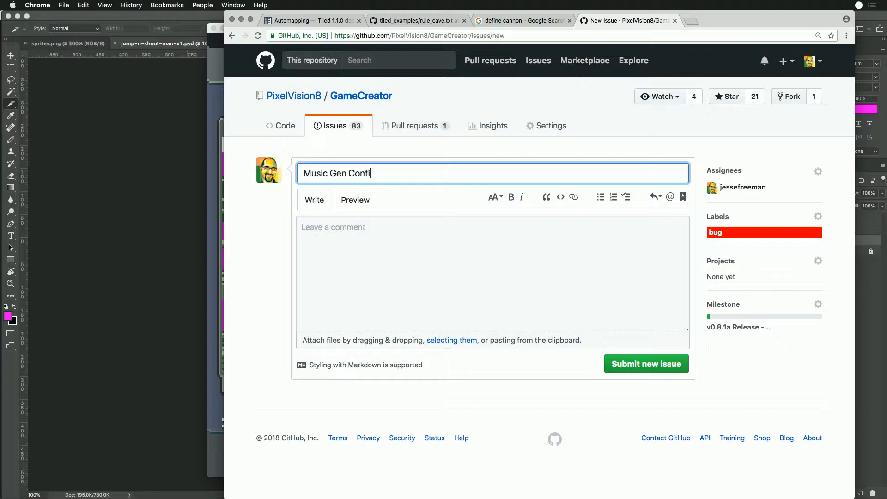
type("g UI Error")
key("Tab")
key("Tab")
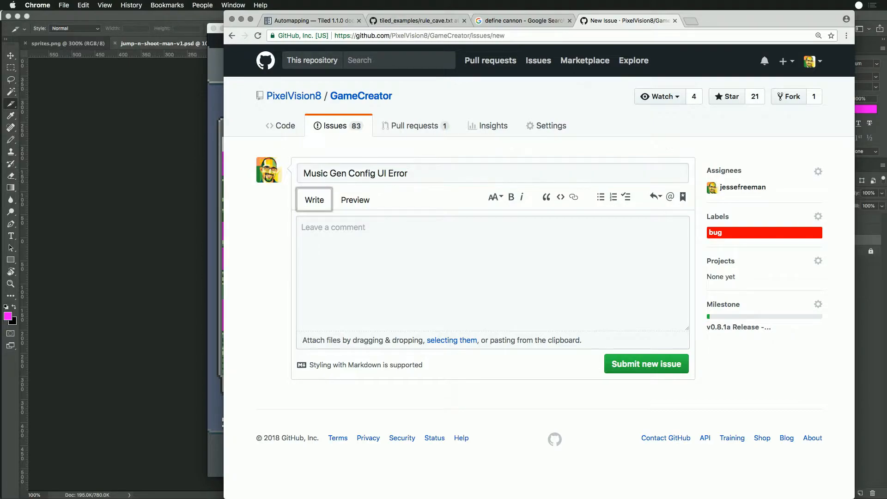
- Begin the issue comment with "Looks like the check boxes for the config menu of the Music Editor was shifted up by a tile"
type("Looks like ")
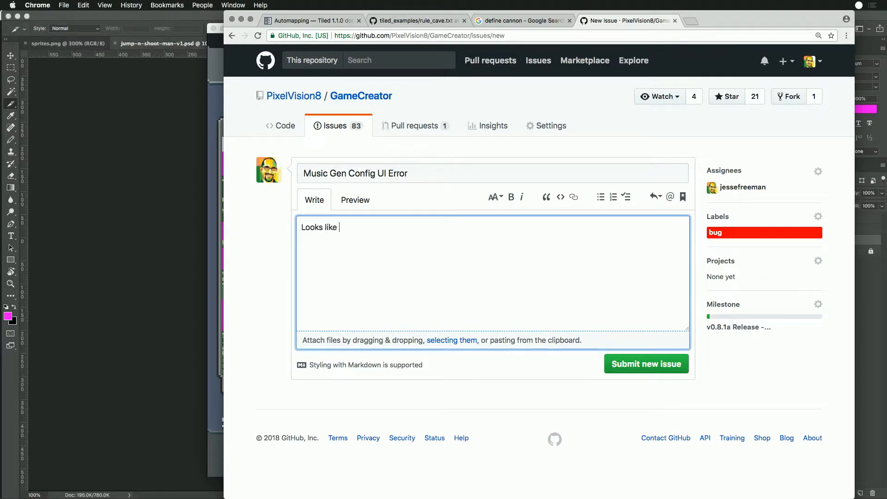
type("the check boyx")
type("for the configu")
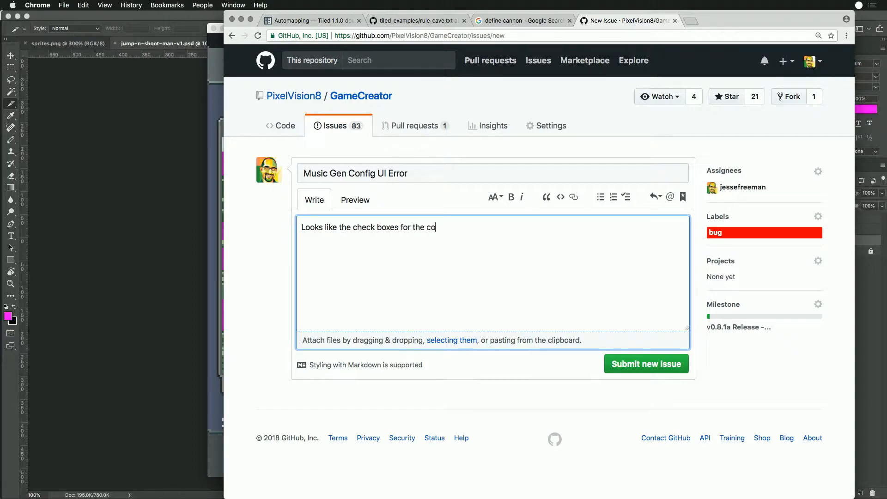
key("BackSpace")
key("BackSpace")
type("menu of the Music Edito")
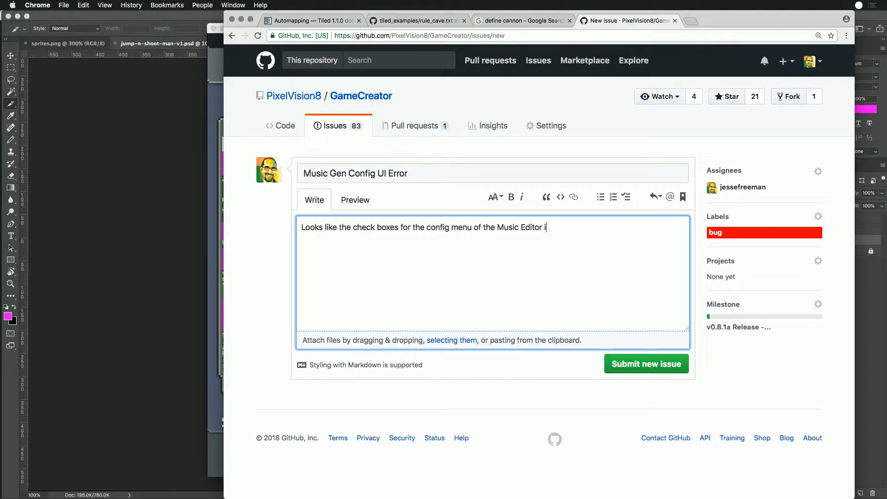
type("r was shifted up by a t")
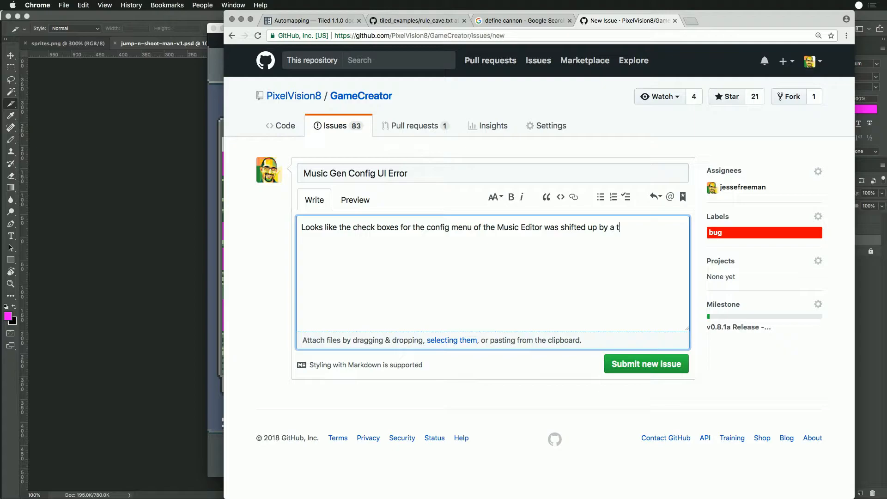
type("ile. Needs to be moved to the correct place.")
- Finish the comment text with "Needs to be moved to the correct place." and leave a blank line below it
key("Return")
key("Return")
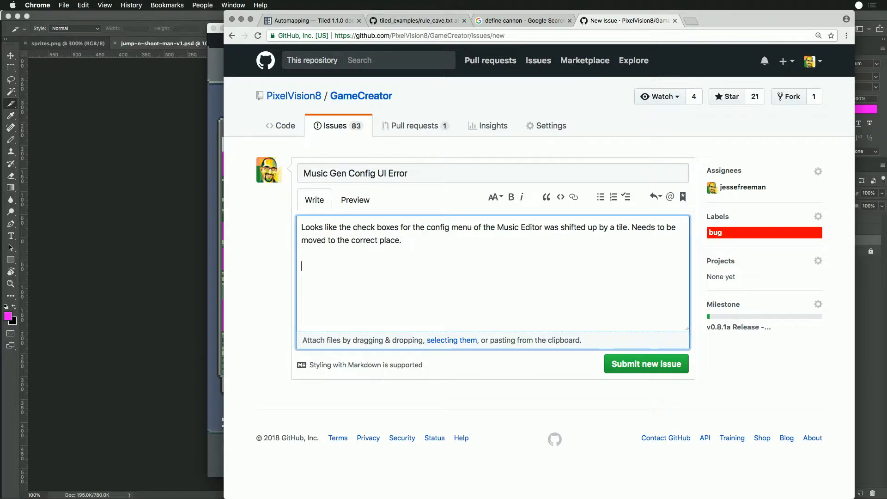
- Switch to Finder and open screenshot-20180418102052765.png from the Workspace's Screenshots folder in Photoshop
key("super+Tab")
key("super+Tab")
key("super+Tab")
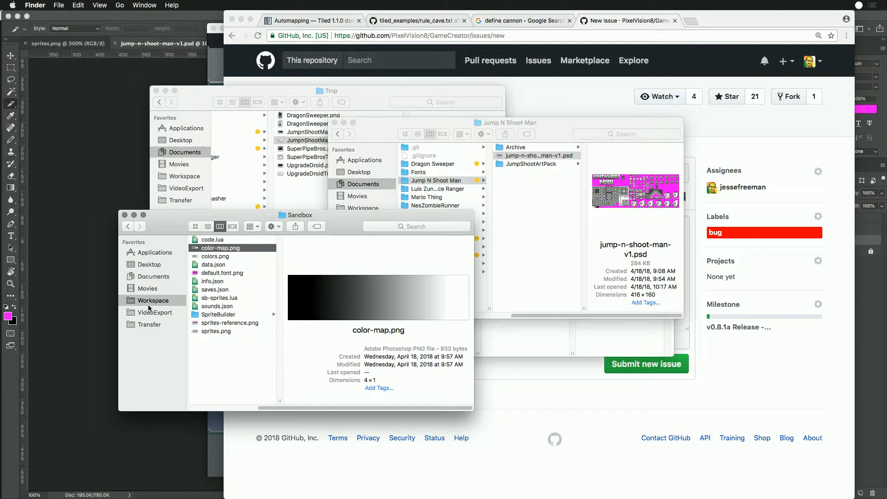
left_click(174, 301)
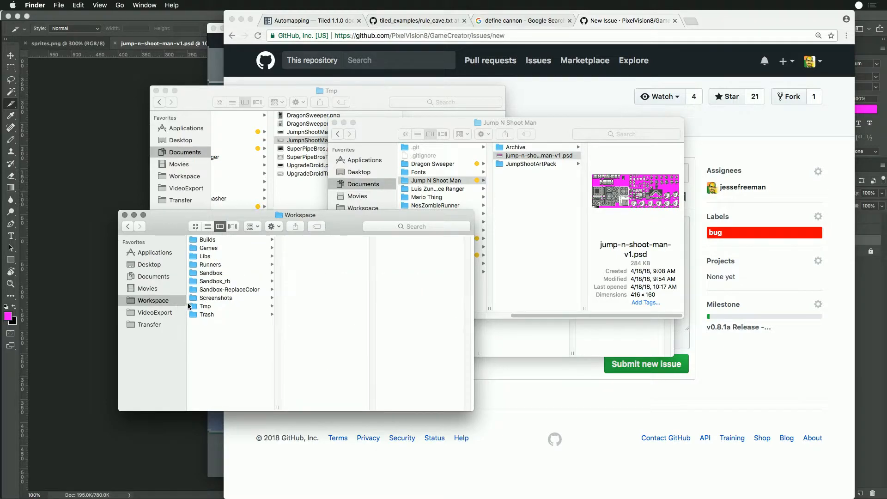
left_click(216, 298)
left_click(301, 409)
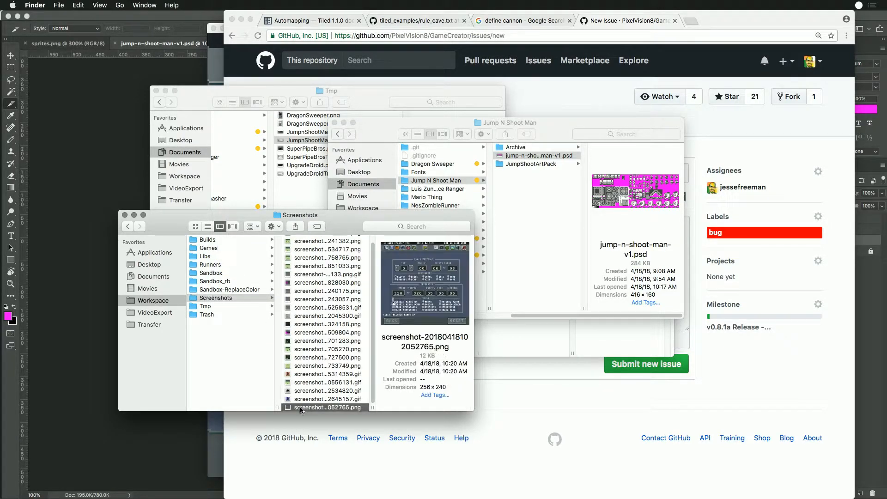
double_click(288, 409)
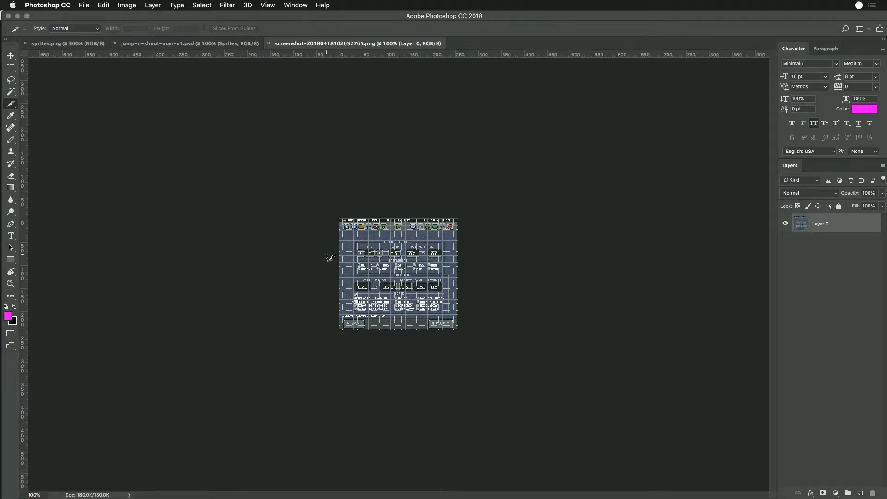
- Resize the Music Editor screenshot to 200% and copy the whole image
key("super+alt+i")
type("200")
key("Return")
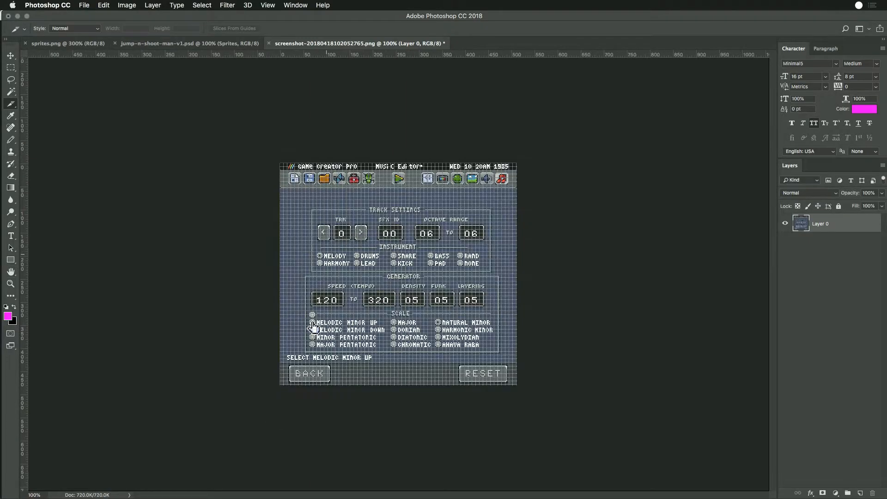
- Switch to Chrome, paste the enlarged screenshot below the comment text and submit the new issue
key("super+Tab")
key("super+Tab")
key("super+v")
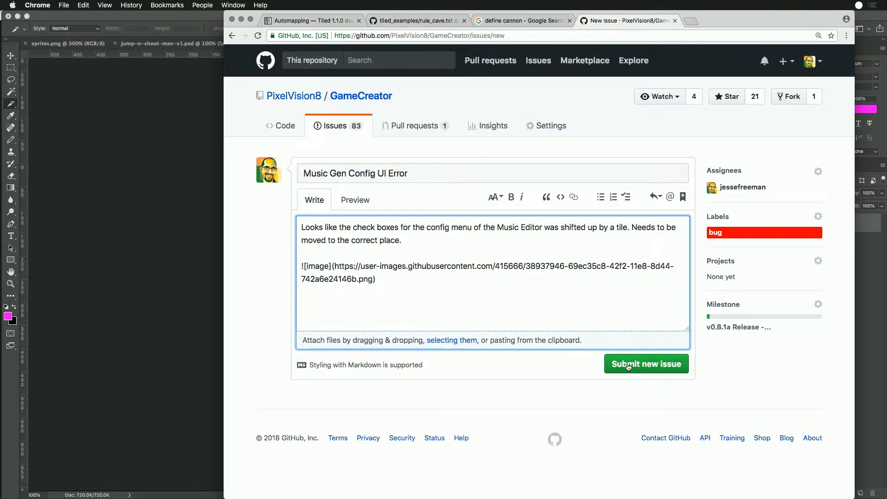
left_click(628, 367)
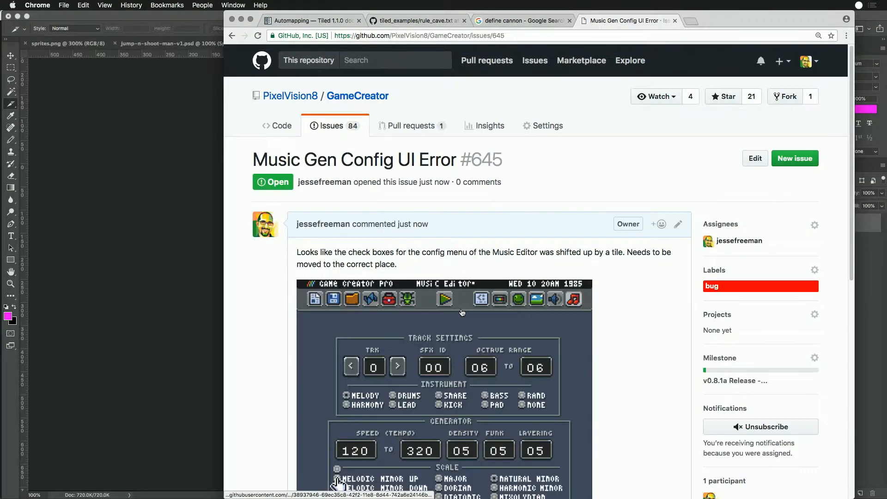
scroll(338, 303, "down", 5)
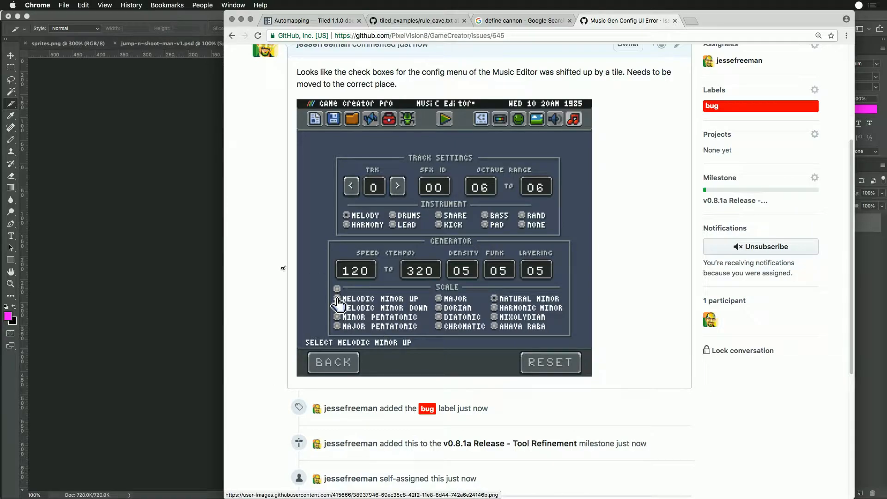
- Switch to Game Creator Pro with the Sprite Editor open
left_click(182, 237)
key("super+Tab")
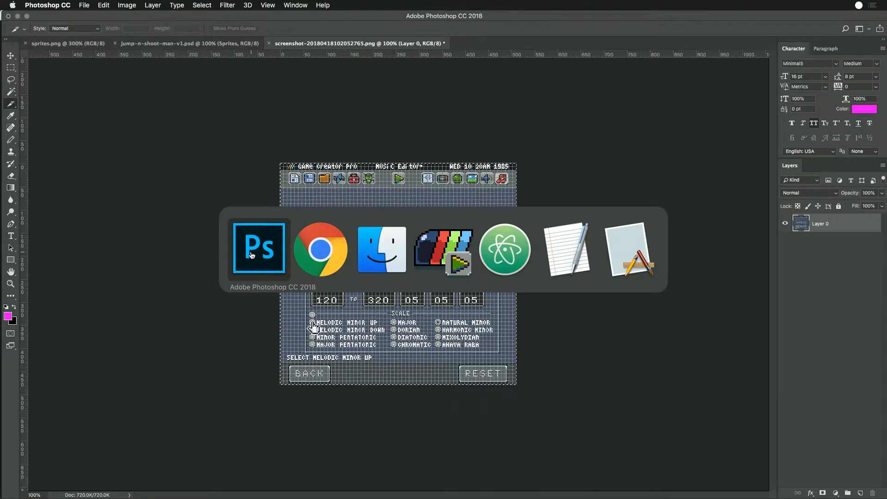
left_click(455, 254)
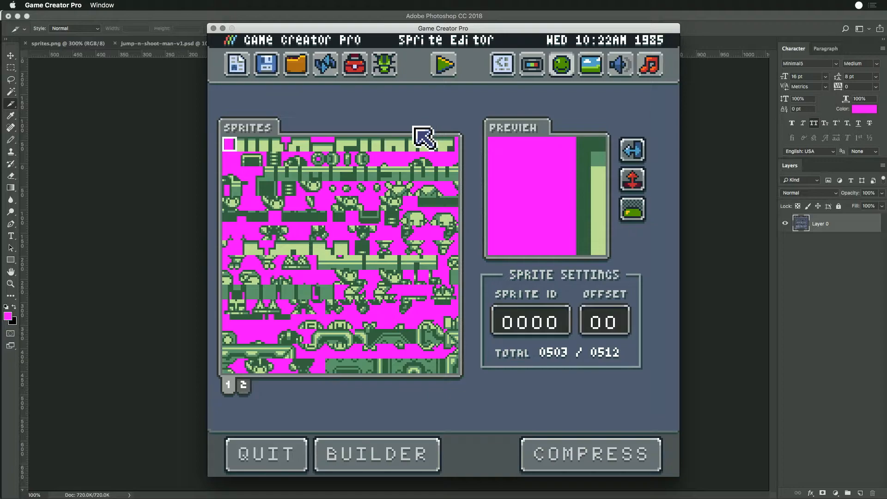
- Switch to Chrome and look through the repositories of the PixelVision8 organization on GitHub
key("super+Tab")
key("super+Tab")
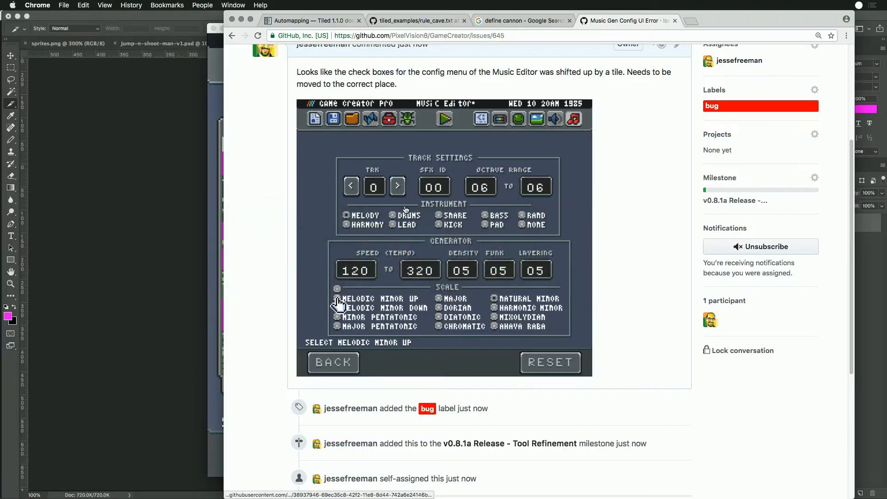
left_click(691, 21)
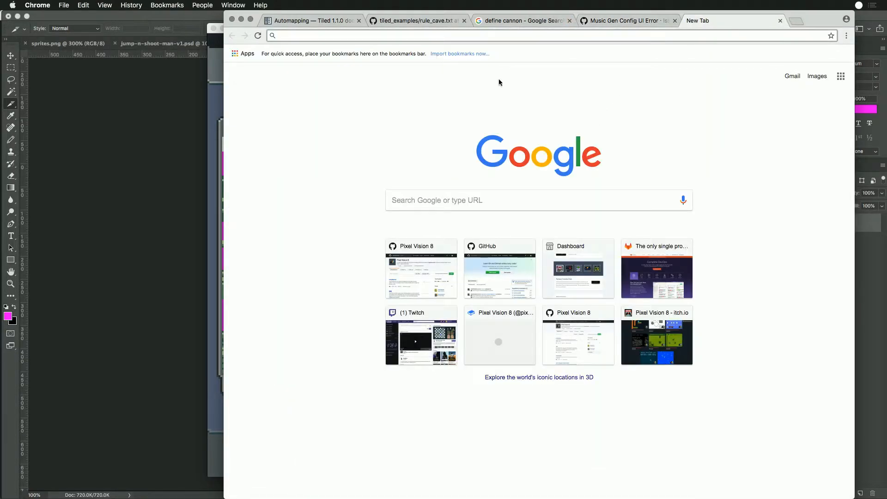
left_click(625, 20)
scroll(338, 81, "up", 5)
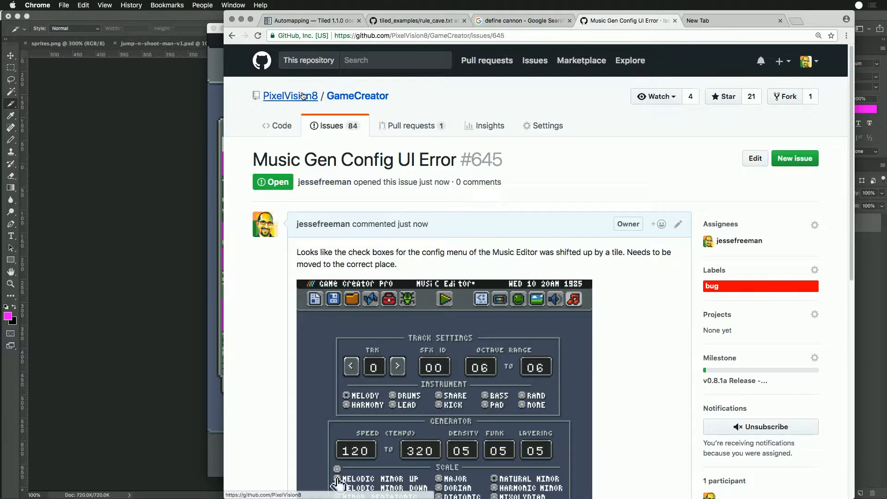
scroll(426, 300, "down", 4)
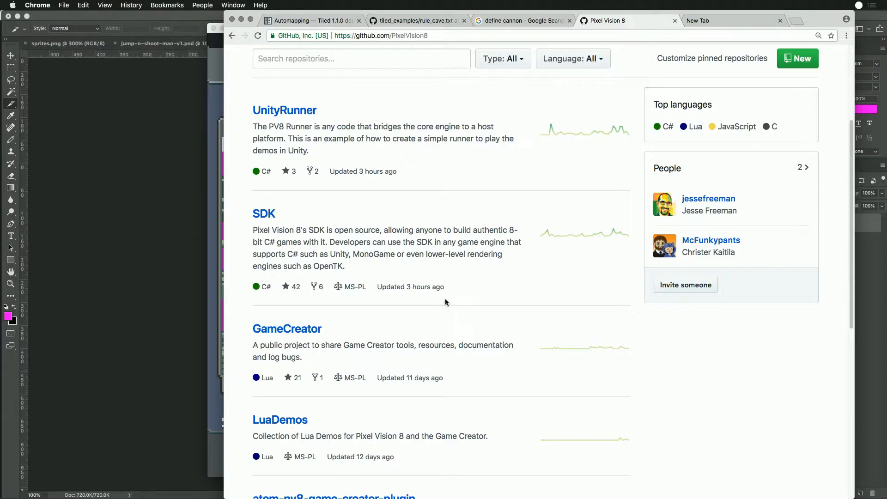
scroll(445, 299, "up", 4)
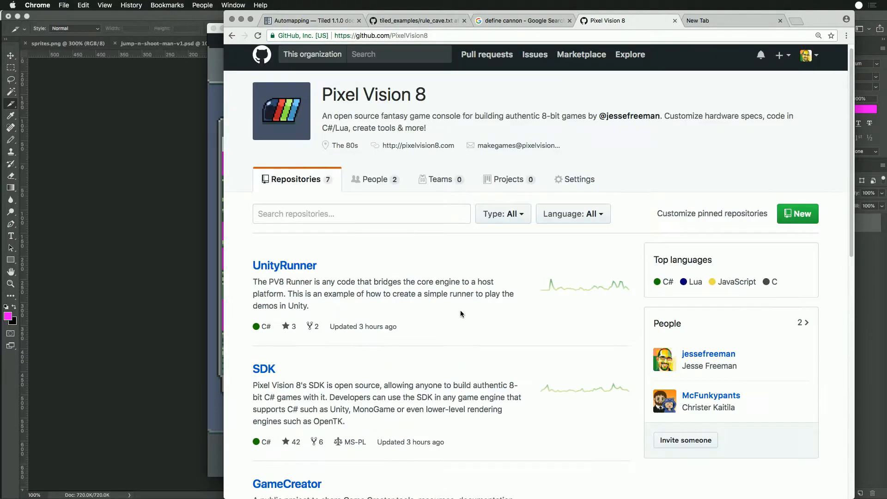
scroll(460, 306, "down", 4)
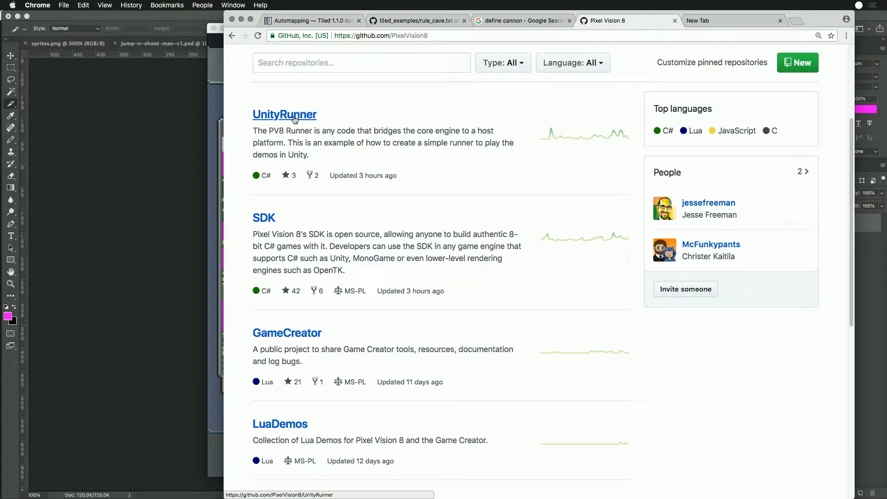
scroll(541, 336, "down", 3)
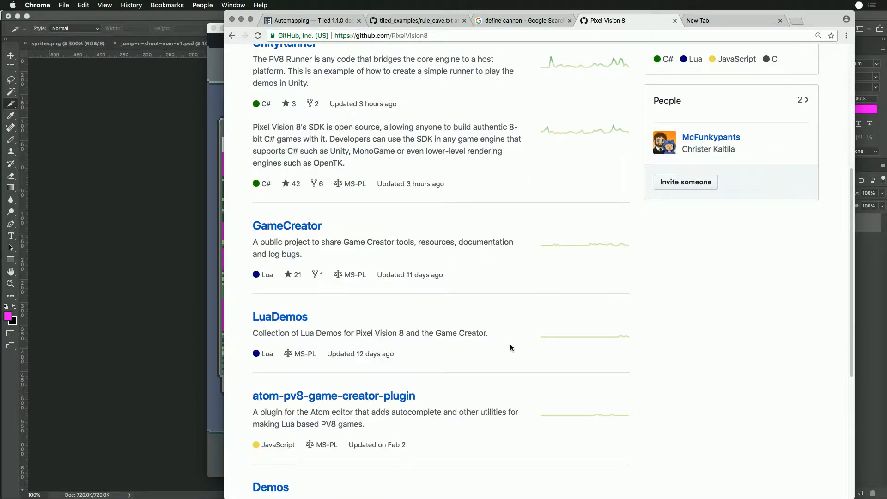
scroll(511, 344, "up", 8)
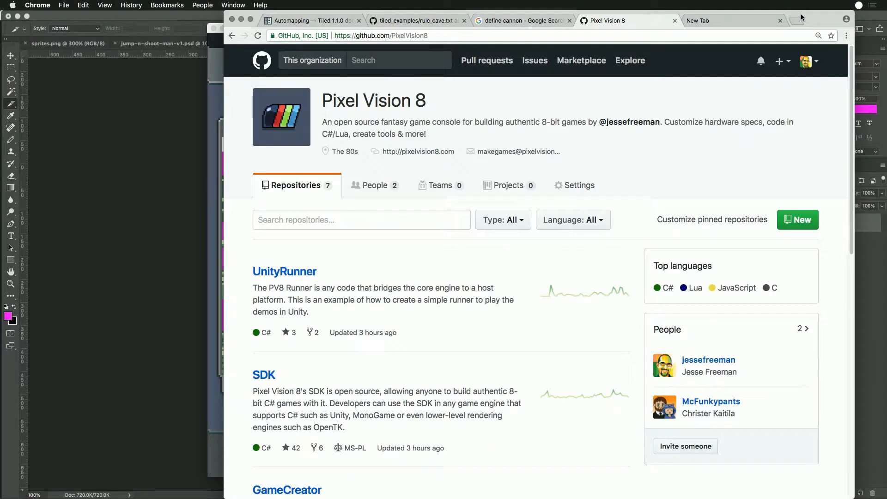
- Open pixelvision8.com in the new tab and go to the Fantasy Console Club details page
left_click(730, 20)
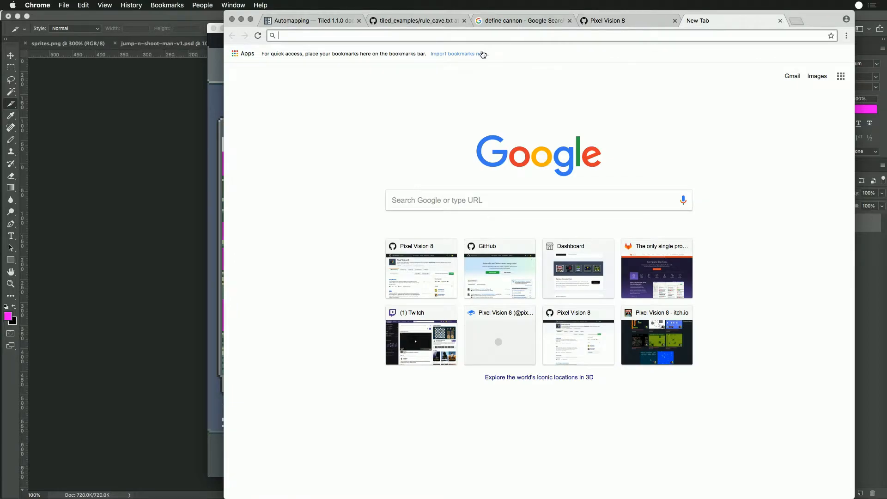
type("pixelvision8.com")
key("Return")
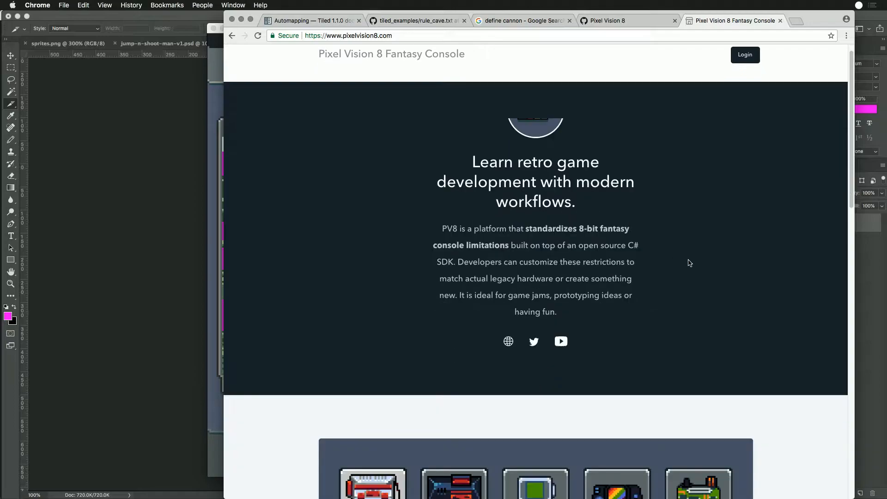
scroll(688, 262, "down", 7)
scroll(691, 261, "down", 1)
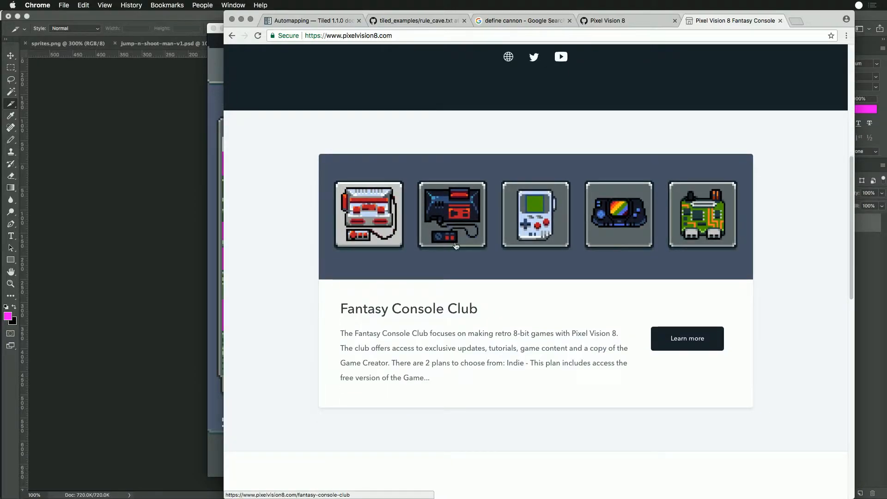
scroll(566, 315, "down", 1)
left_click(691, 331)
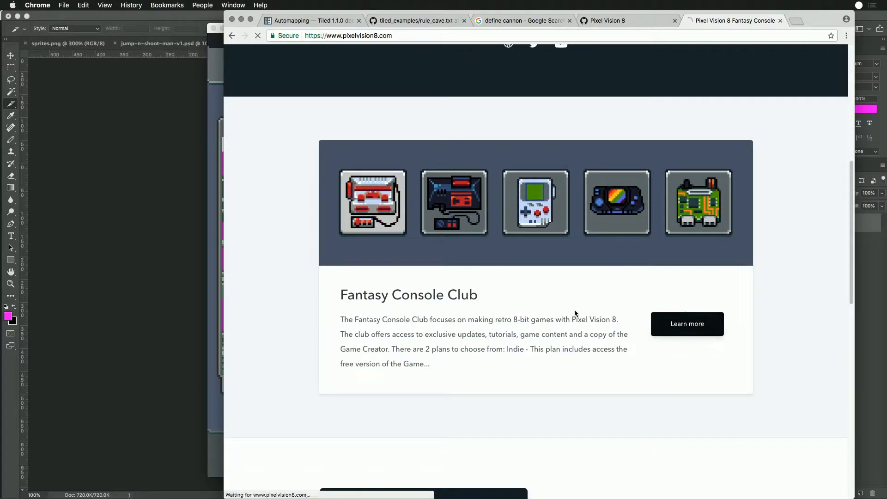
- Review the Indie and Pro plans of the Fantasy Console Club and close the tab
scroll(505, 276, "down", 8)
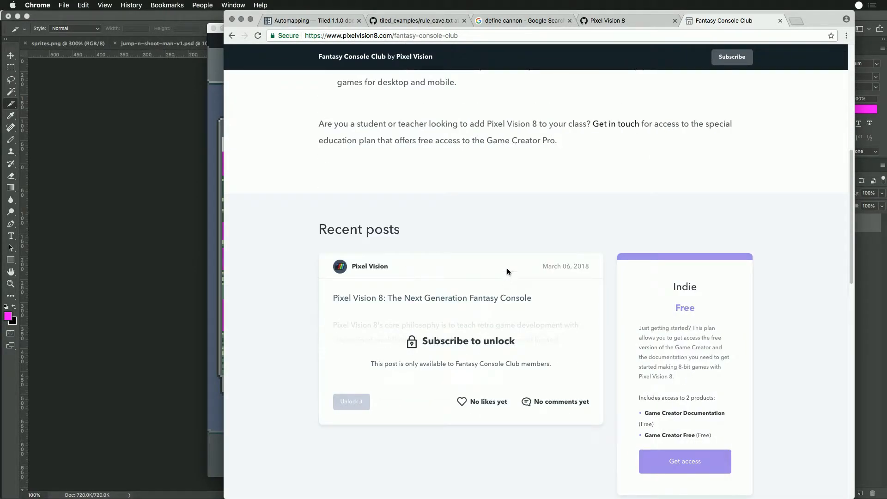
scroll(509, 269, "down", 8)
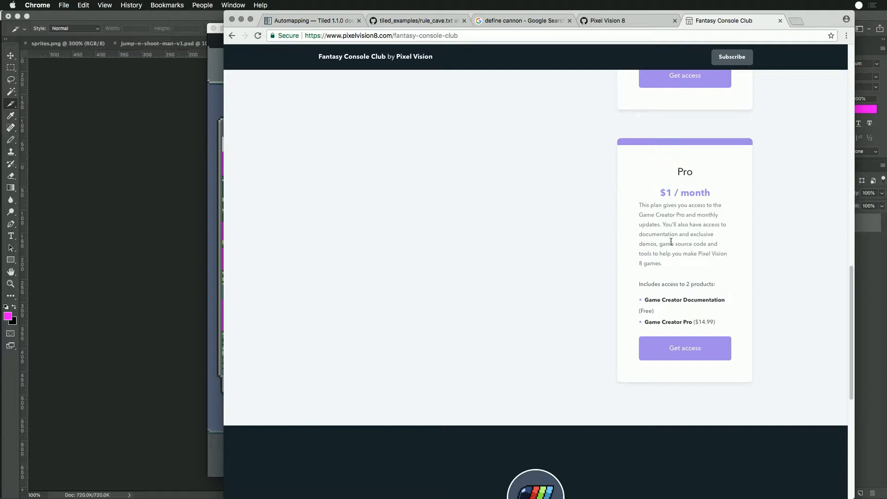
scroll(573, 233, "up", 15)
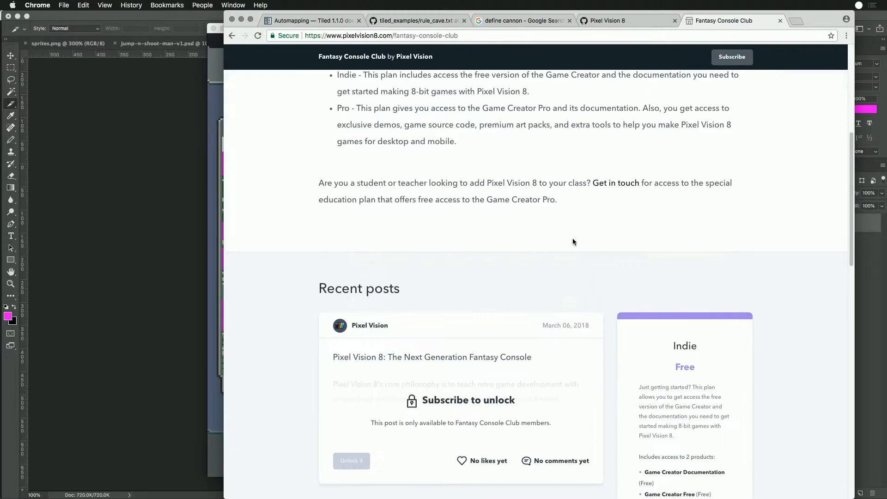
scroll(563, 236, "down", 10)
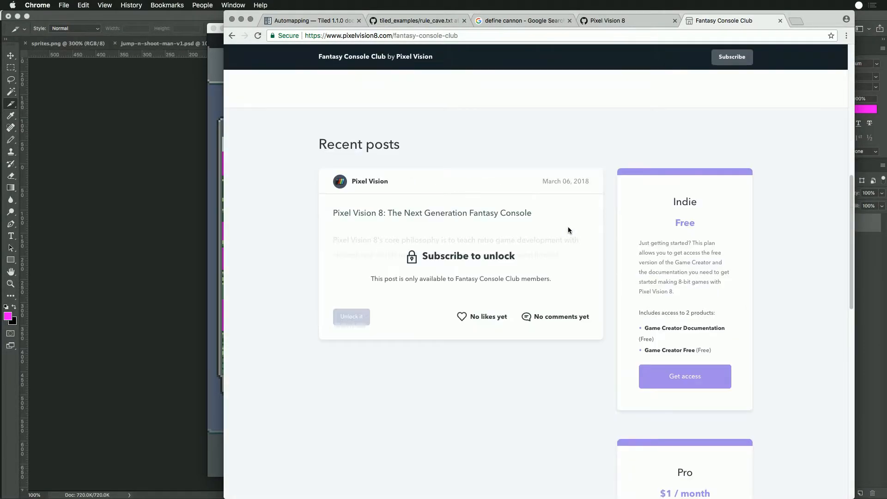
scroll(570, 230, "up", 15)
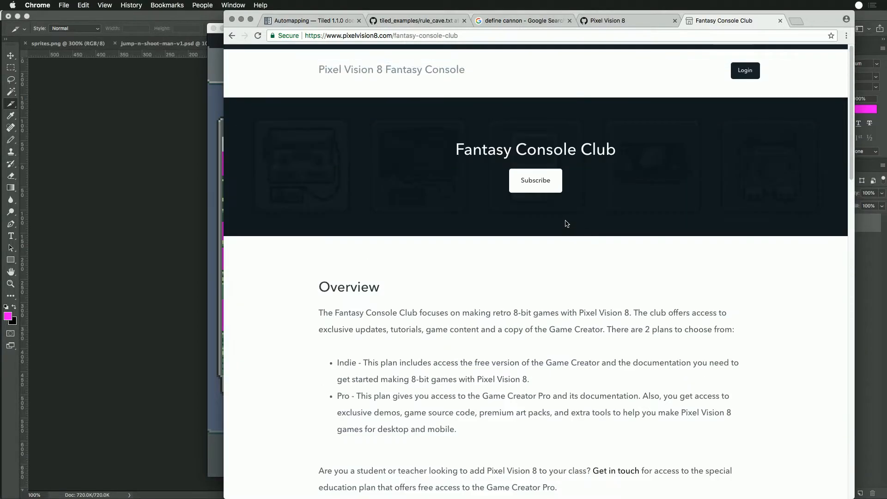
left_click(780, 21)
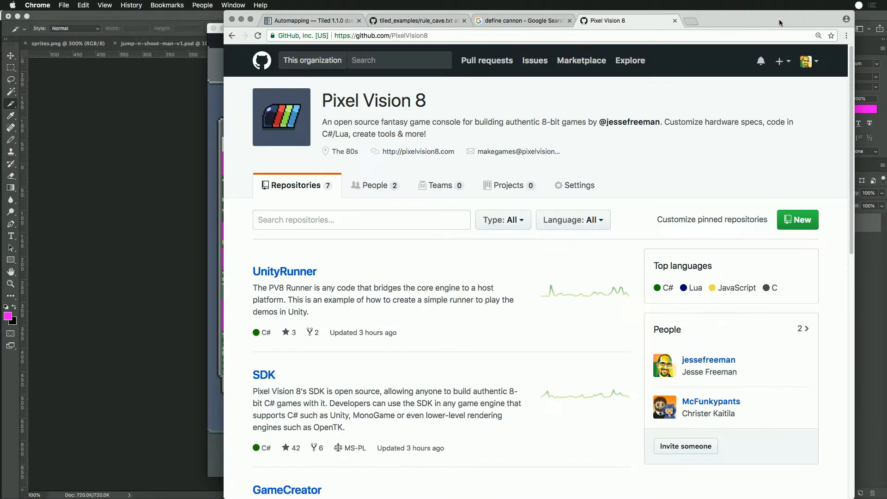
- Return to Game Creator Pro and show the second page of sprites in the Sprite Editor
left_click(214, 89)
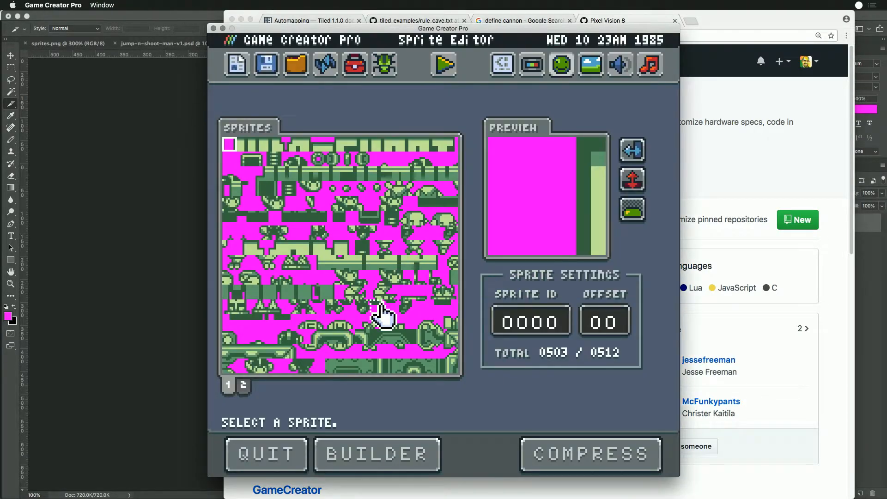
left_click(242, 387)
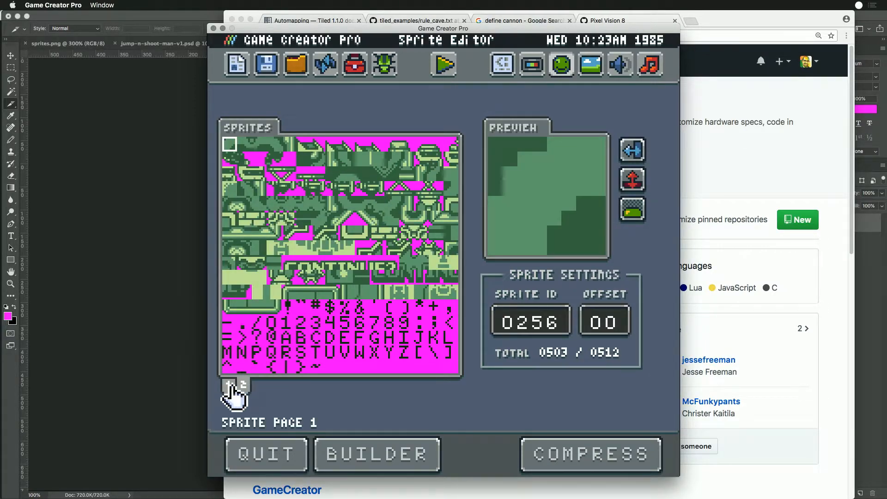
- Show the first page of sprites in the Sprite Editor and minimize the browser window behind it
left_click(230, 386)
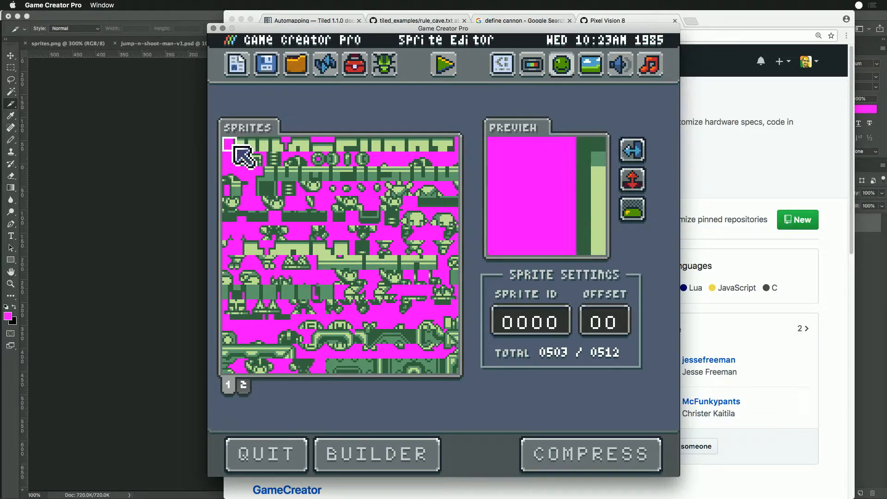
left_click_drag(512, 32, 423, 43)
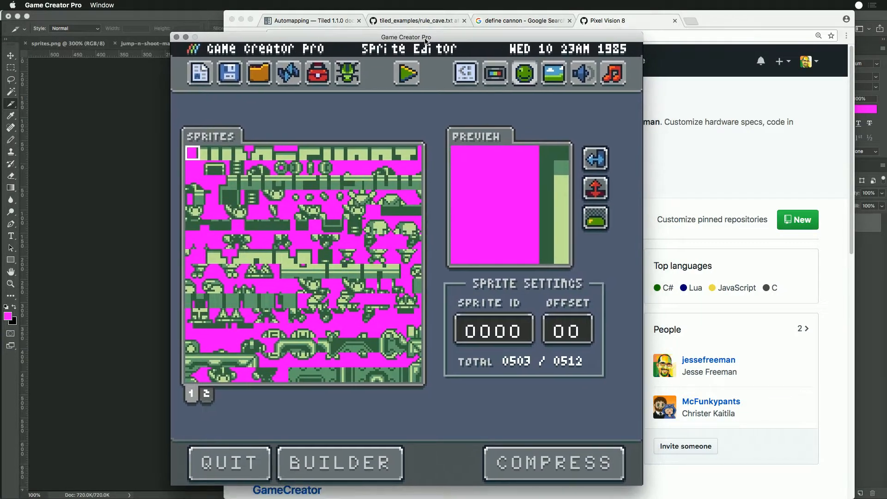
left_click(673, 162)
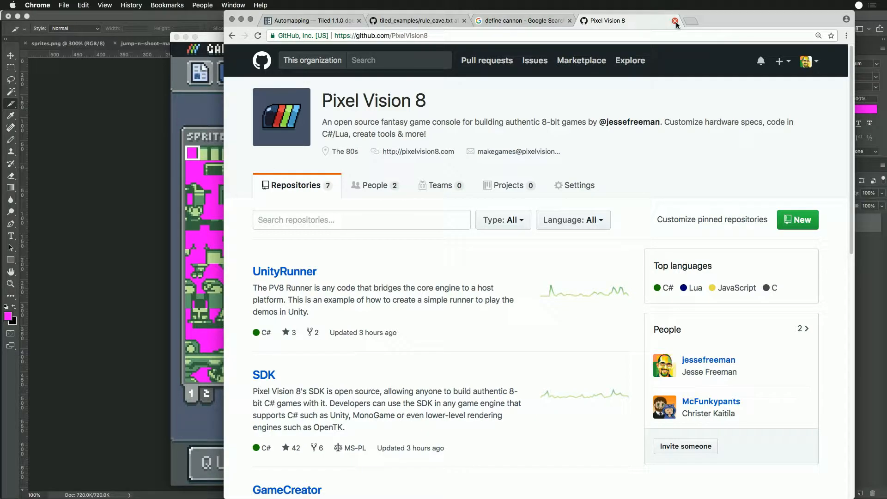
left_click(241, 20)
left_click_drag(383, 36, 489, 27)
- Switch to the minimized Untitled document in TextEdit and clear all of its existing show announcement text
mouse_move(411, 498)
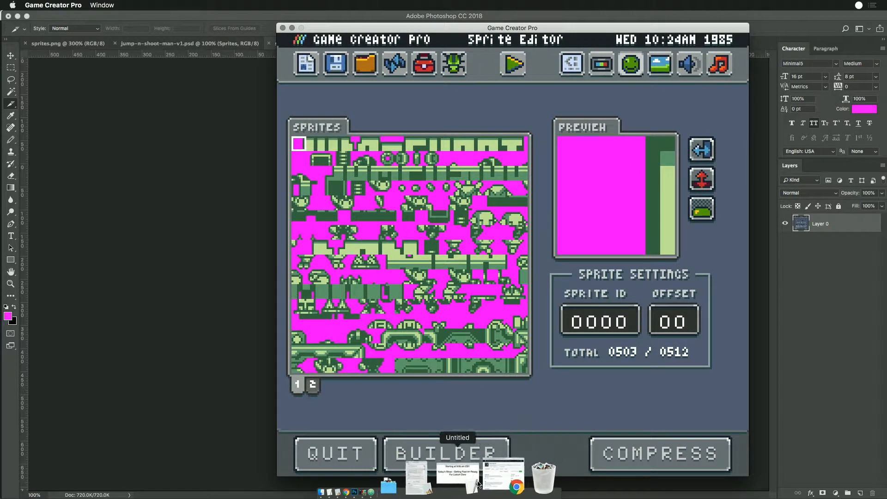
left_click(479, 485)
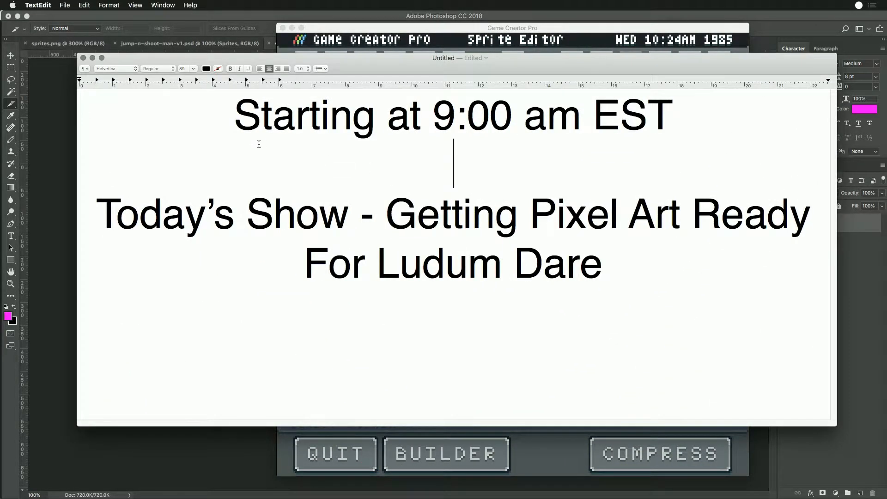
key("super+n")
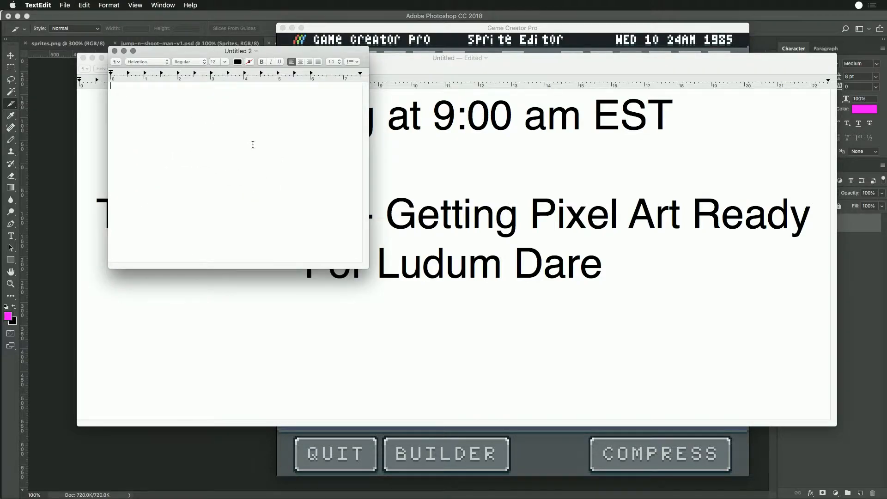
key("super+w")
key("super+a")
type("BRB=")
key("BackSpace")
- Write "Short Break" as the first line of the notice and leave an empty line below it
key("BackSpace")
key("BackSpace")
key("BackSpace")
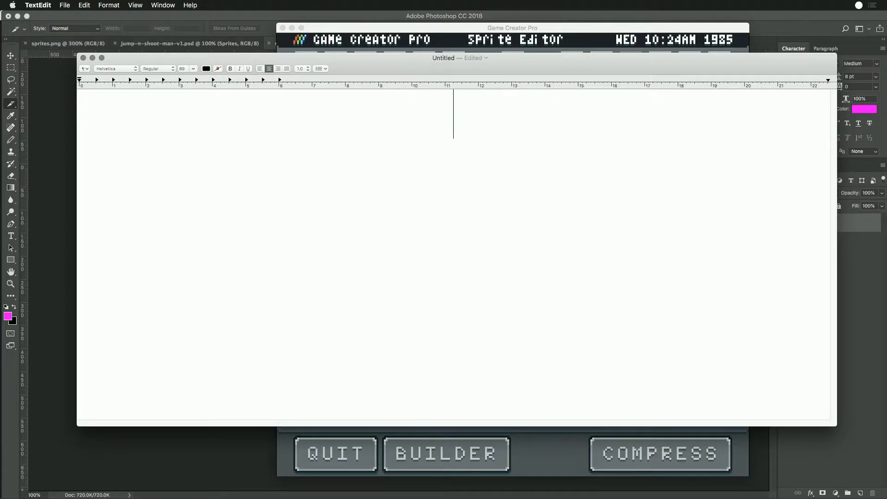
type("Short Break -")
key("BackSpace")
key("BackSpace")
key("BackSpace")
key("Return")
key("Return")
- Add the line "Back at 10:30 EST" beneath the heading of the break notice
type("Back ")
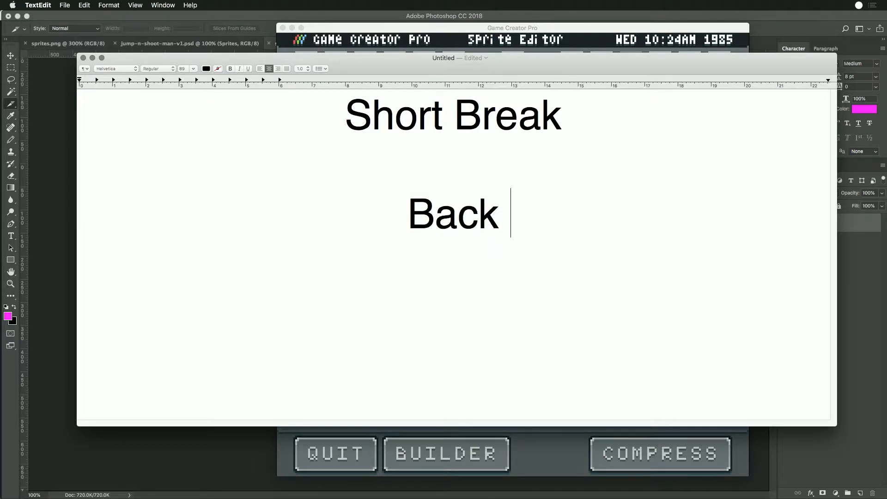
type("at")
key("BackSpace")
key("BackSpace")
type("AT")
key("BackSpace")
key("BackSpace")
key("BackSpace")
type("at ")
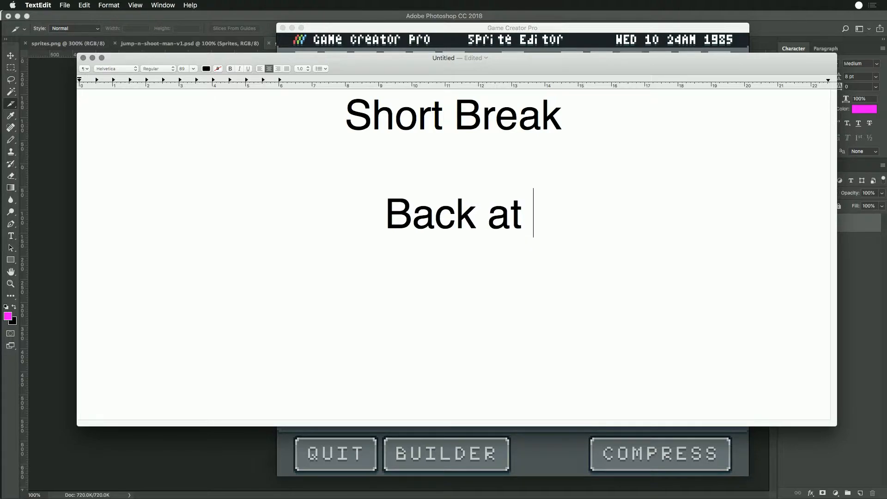
type("10:")
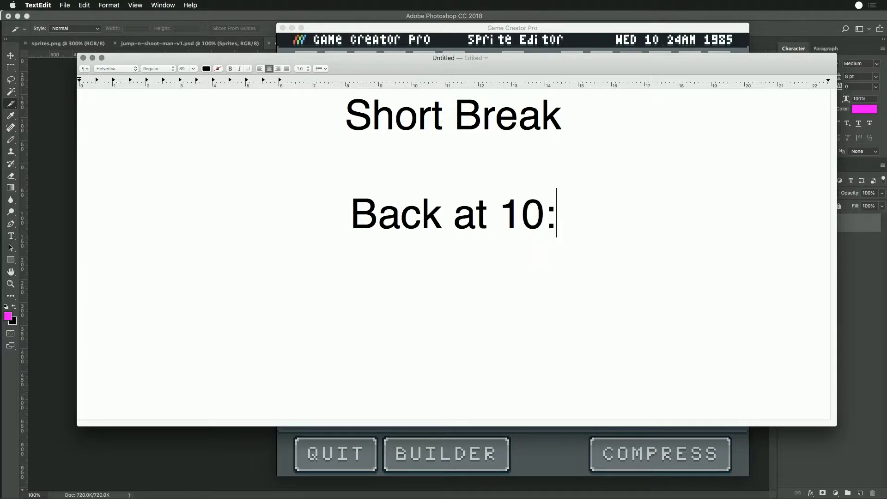
type("30 EST")
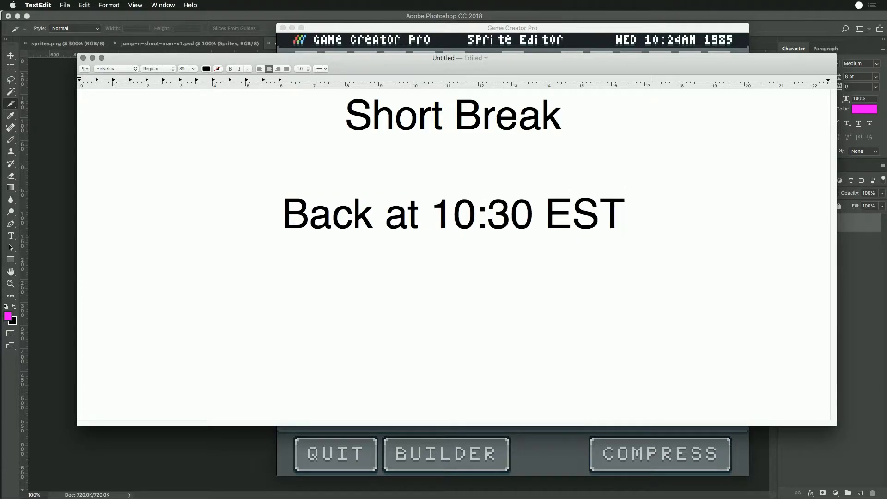